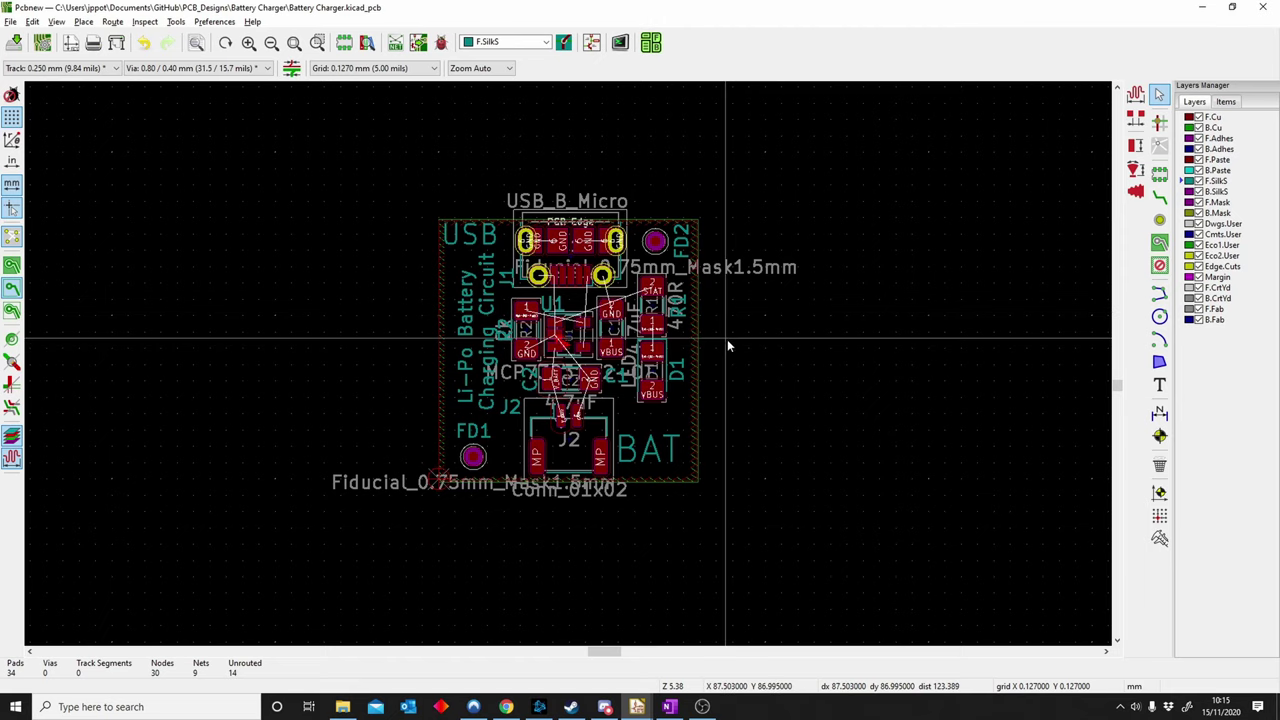
Draw the bottom board edge on the Edge.Cuts layer as a horizontal line about 20.1 mm long, starting at the outline's lower-left corner.
{"action": "middle_click_drag", "start_coordinate": [722, 354], "coordinate": [733, 348]}
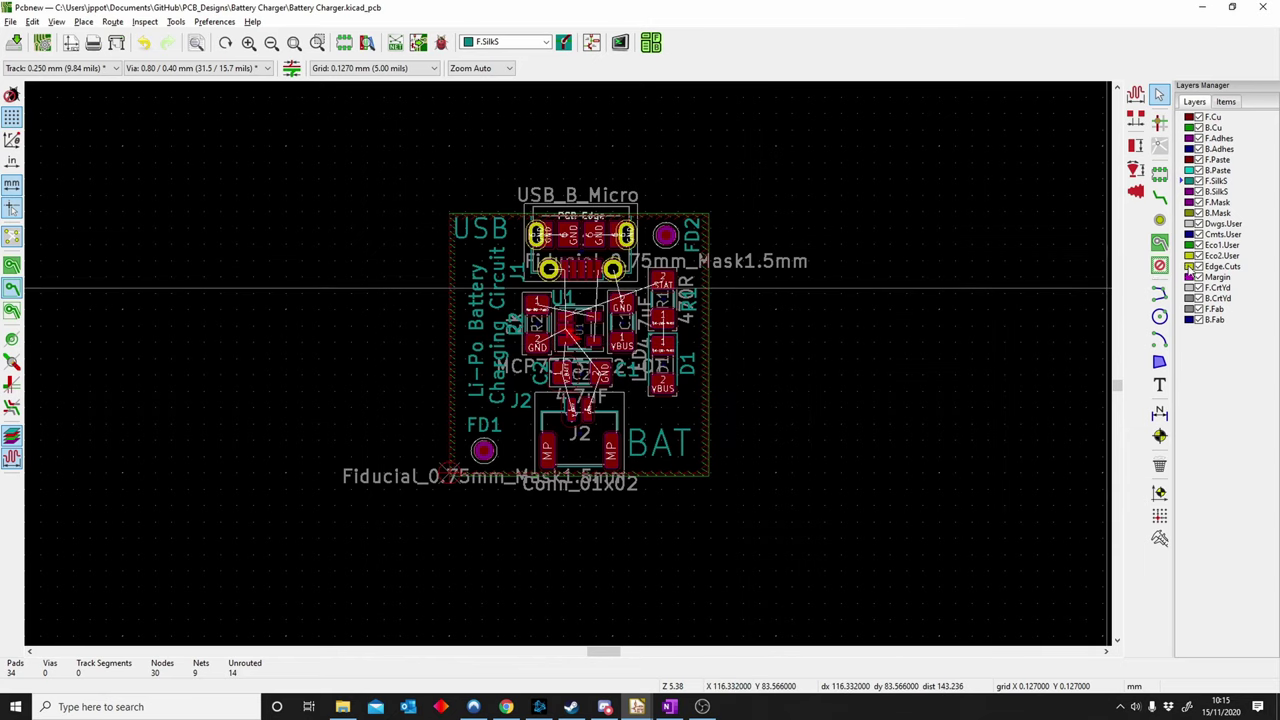
{"action": "left_click", "coordinate": [1221, 266]}
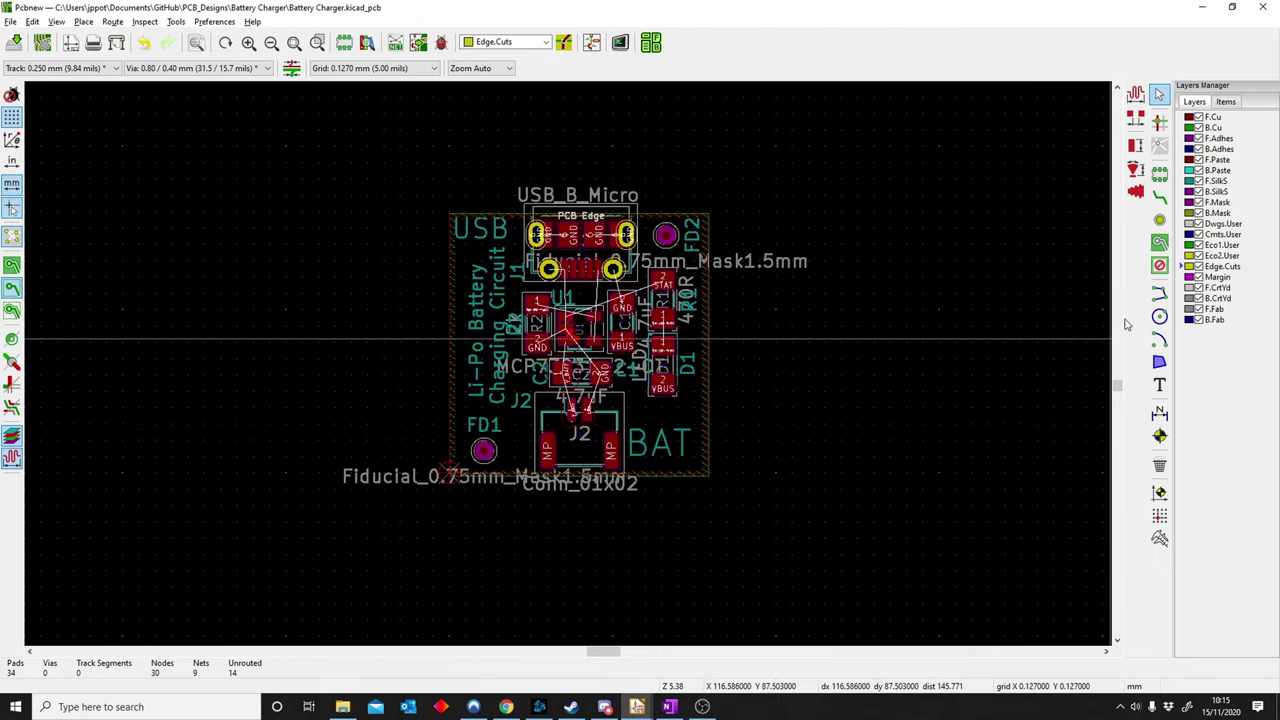
{"action": "scroll", "coordinate": [549, 287], "scroll_direction": "down", "scroll_amount": 1}
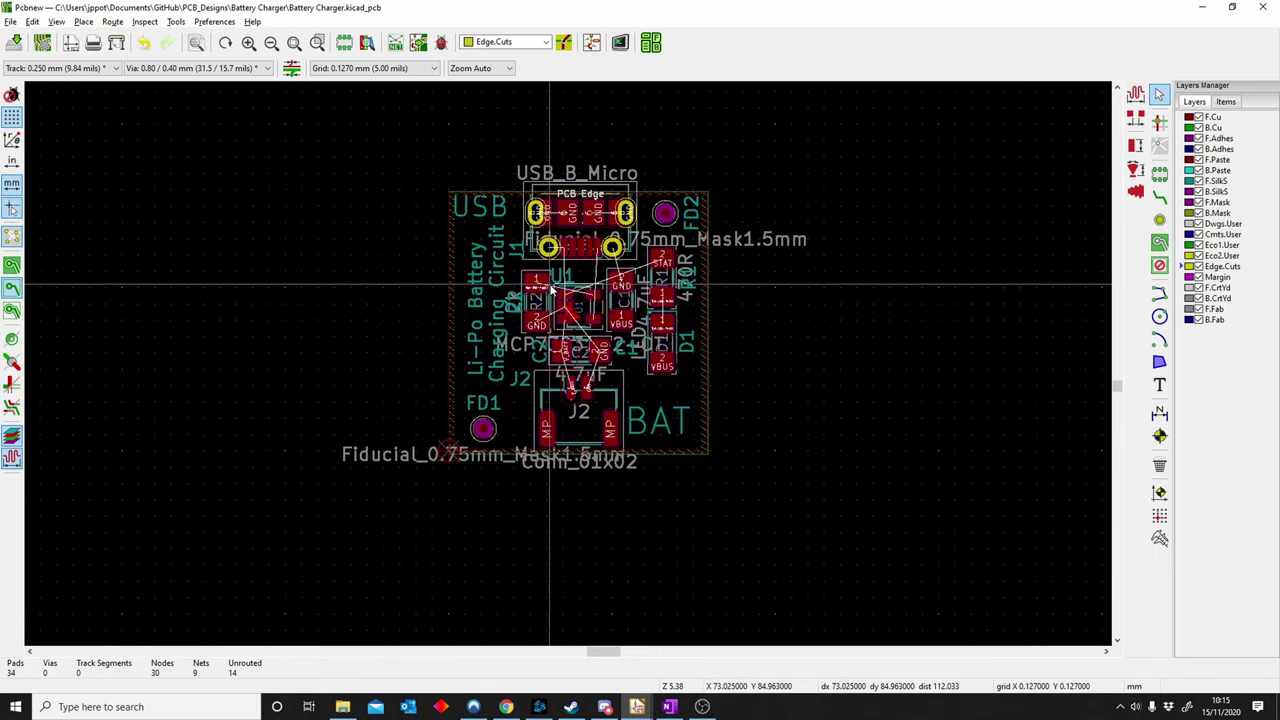
{"action": "left_click", "coordinate": [88, 22]}
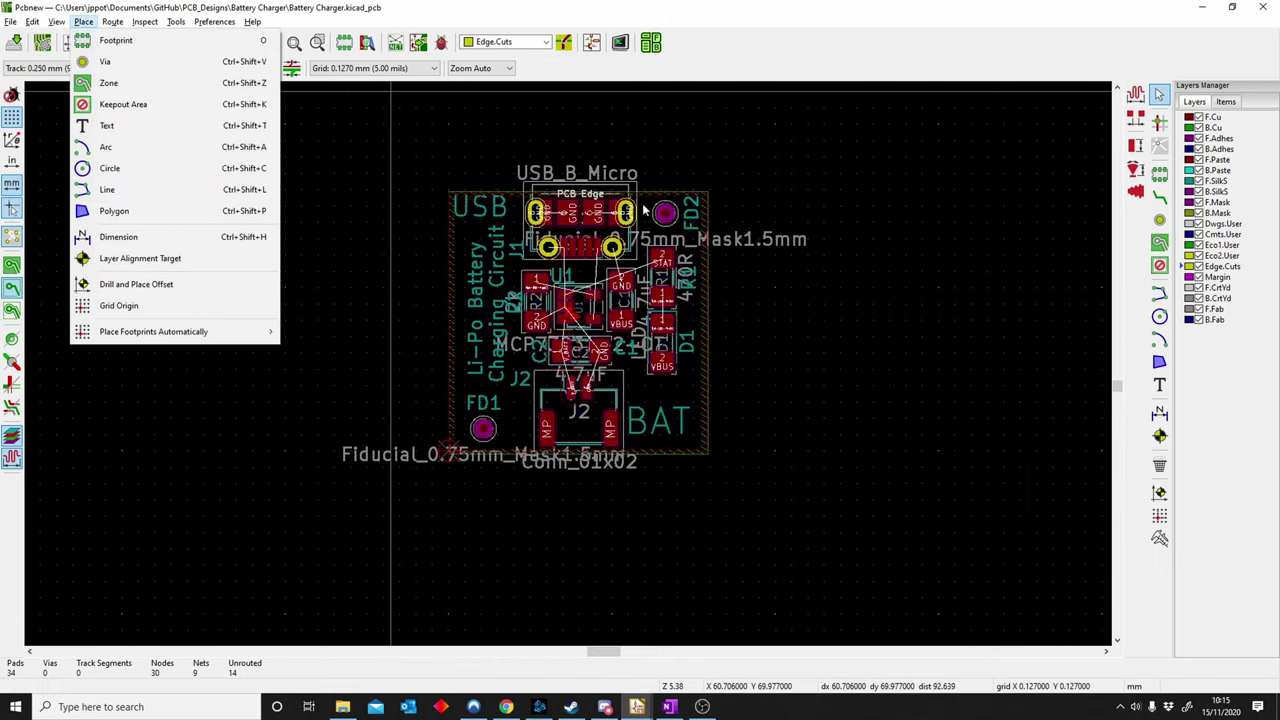
{"action": "left_click", "coordinate": [1159, 293]}
{"action": "left_click", "coordinate": [1159, 293]}
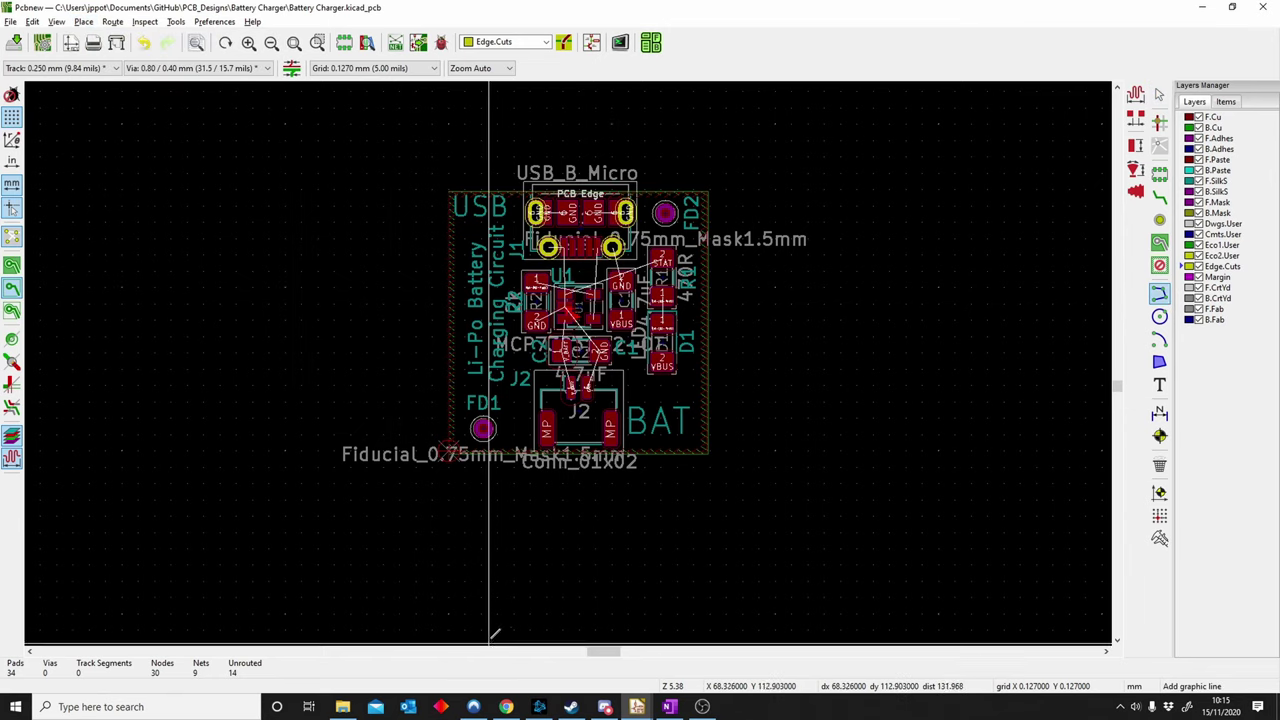
{"action": "scroll", "coordinate": [450, 500], "scroll_direction": "up", "scroll_amount": 5}
{"action": "scroll", "coordinate": [568, 352], "scroll_direction": "down", "scroll_amount": 3}
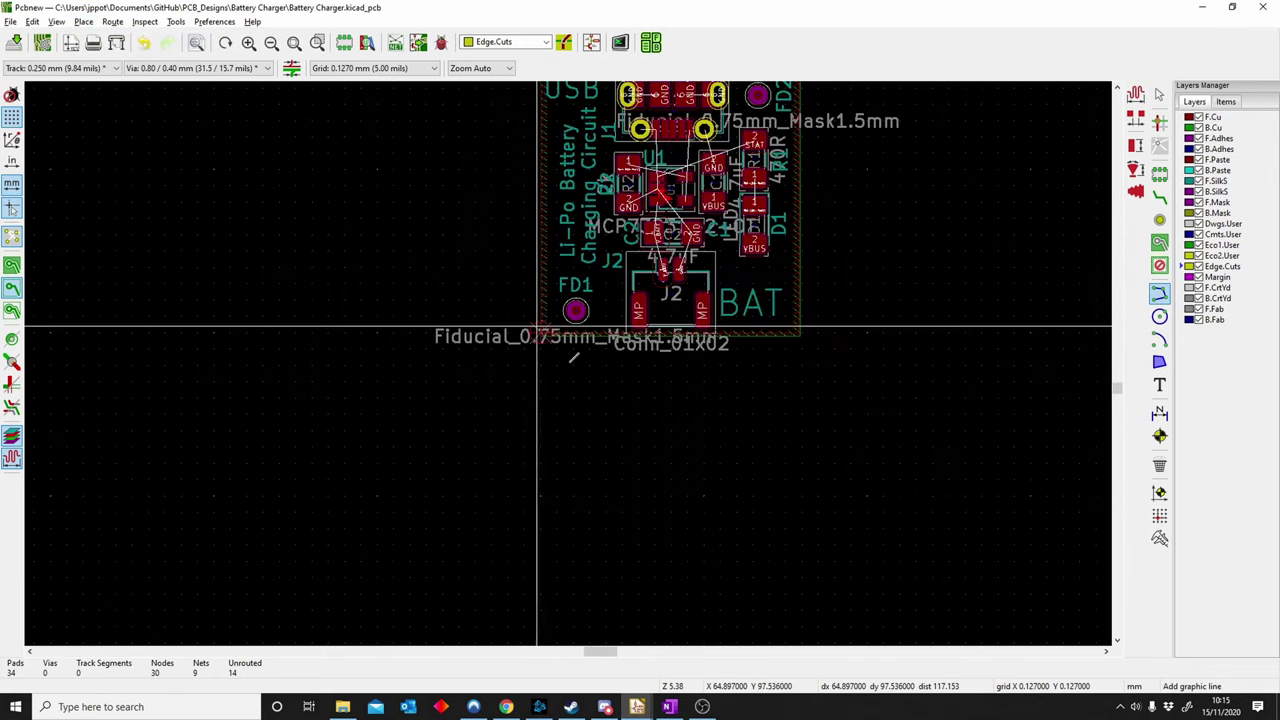
{"action": "scroll", "coordinate": [570, 340], "scroll_direction": "up", "scroll_amount": 6}
{"action": "left_click", "coordinate": [568, 420]}
{"action": "scroll", "coordinate": [571, 363], "scroll_direction": "down", "scroll_amount": 3}
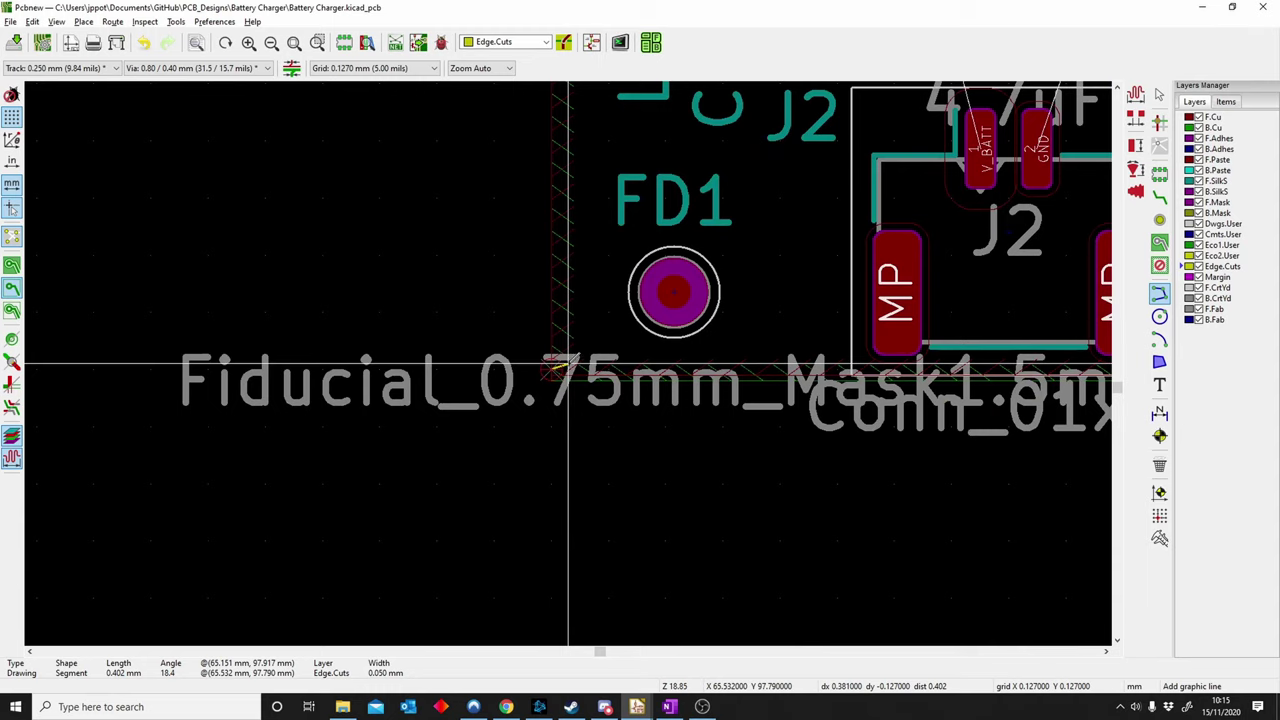
{"action": "scroll", "coordinate": [908, 372], "scroll_direction": "up", "scroll_amount": 1}
{"action": "scroll", "coordinate": [912, 371], "scroll_direction": "down", "scroll_amount": 5, "text": "ctrl"}
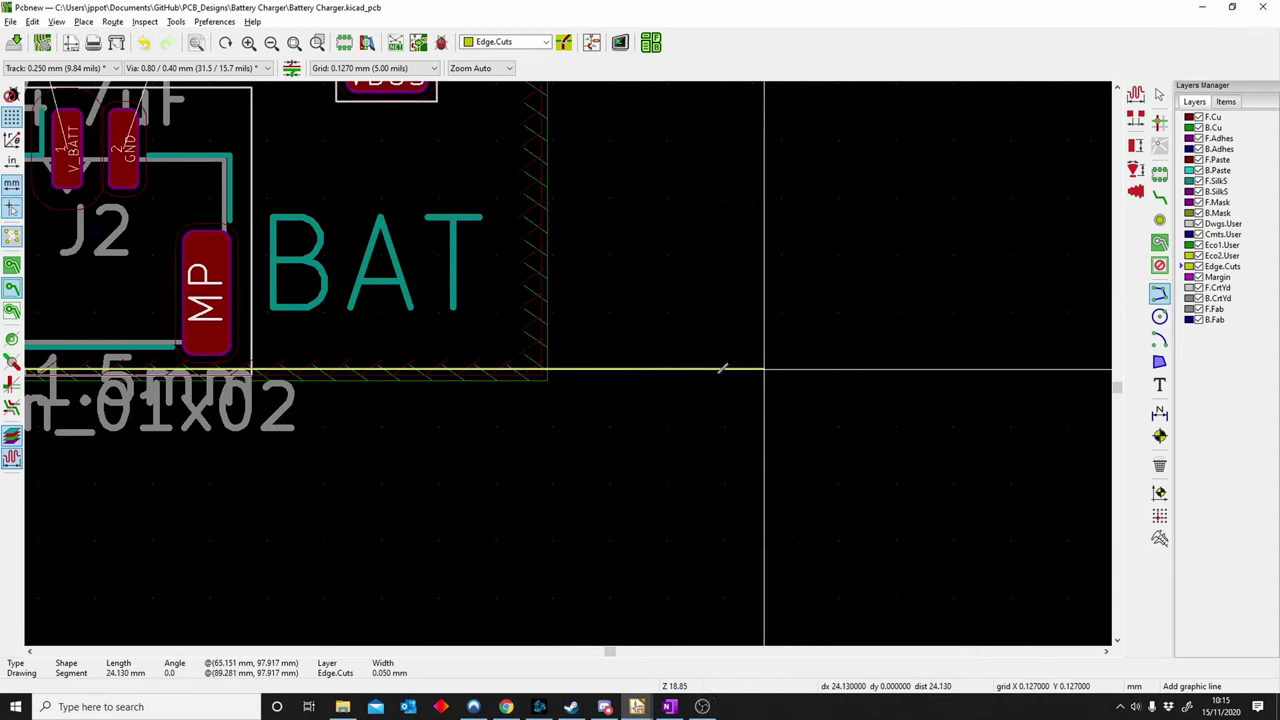
{"action": "scroll", "coordinate": [562, 368], "scroll_direction": "up", "scroll_amount": 2, "text": "ctrl"}
{"action": "scroll", "coordinate": [575, 369], "scroll_direction": "right", "scroll_amount": 2, "text": "ctrl"}
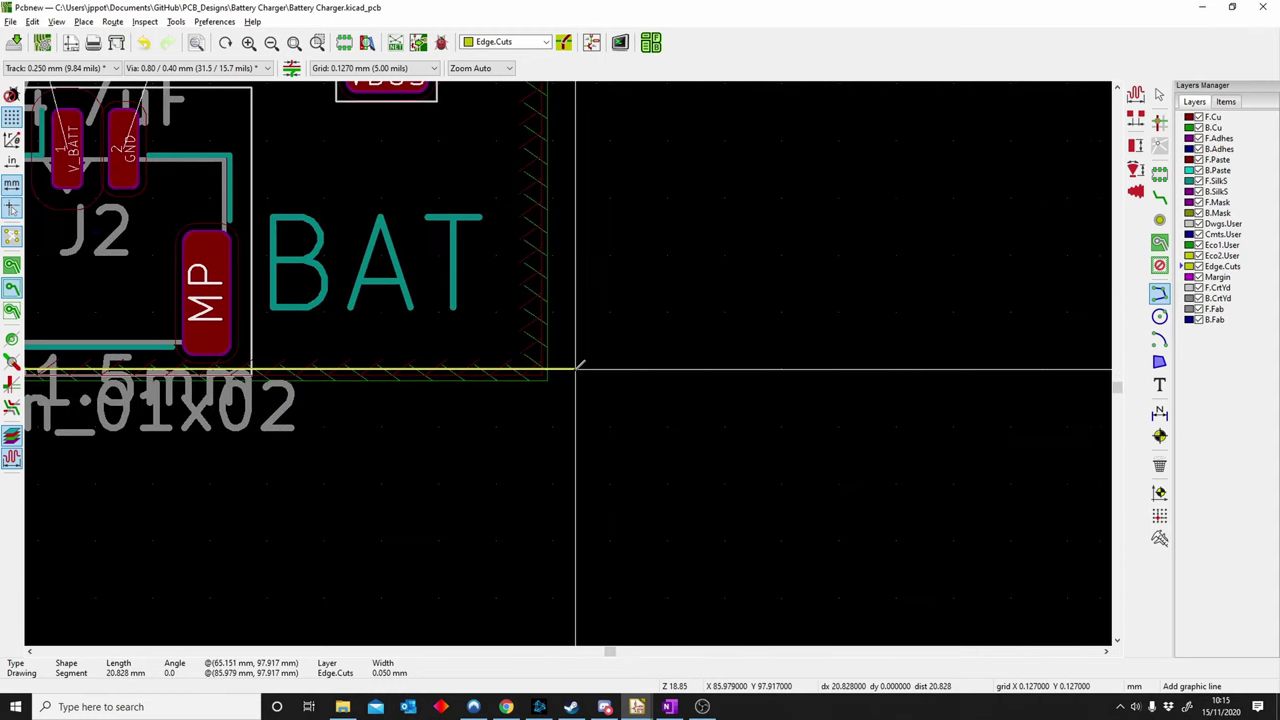
{"action": "scroll", "coordinate": [577, 367], "scroll_direction": "up", "scroll_amount": 2}
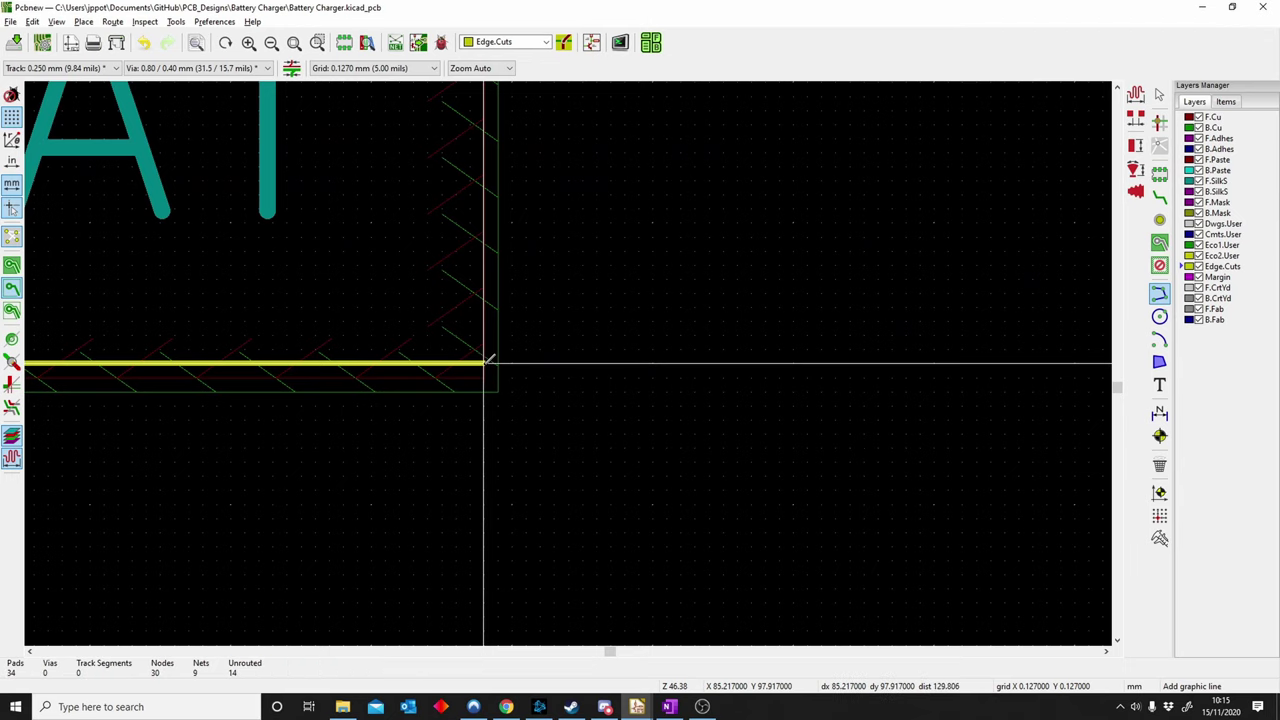
Draw the right board edge as a vertical line about 20.1 mm long, up from the end of the bottom edge.
{"action": "scroll", "coordinate": [484, 293], "scroll_direction": "down", "scroll_amount": 7}
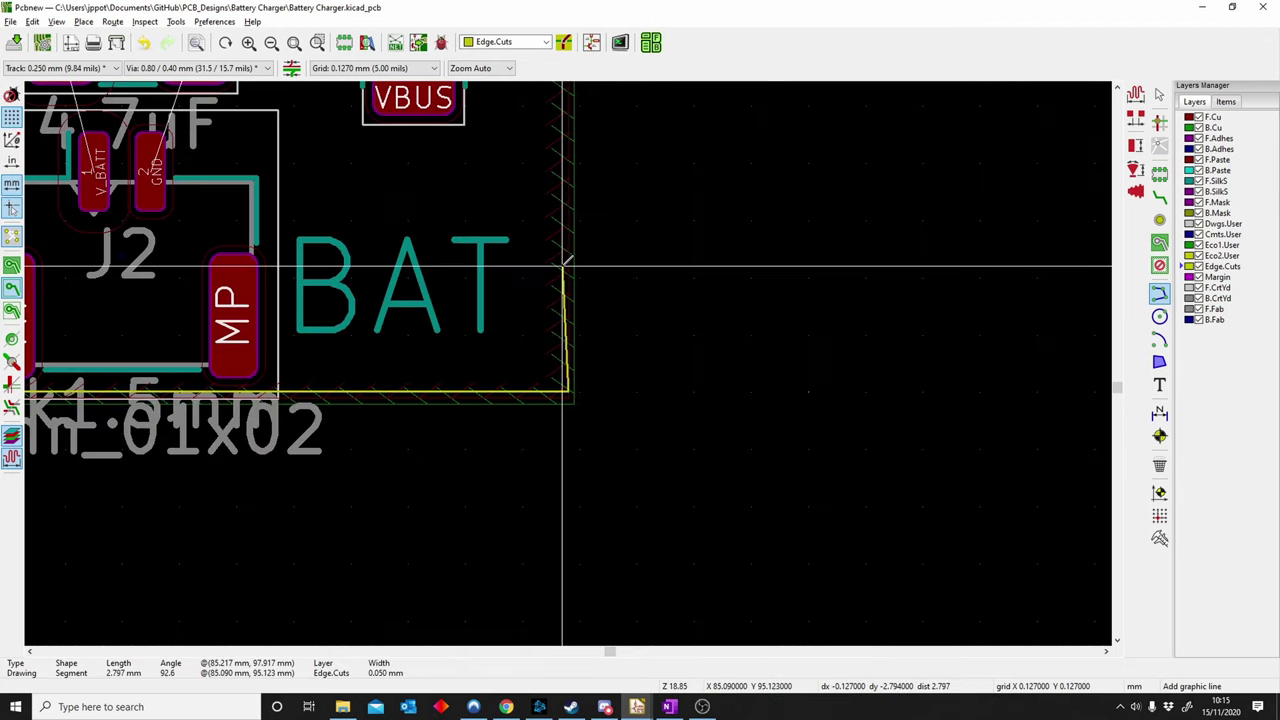
{"action": "scroll", "coordinate": [657, 215], "scroll_direction": "up", "scroll_amount": 7}
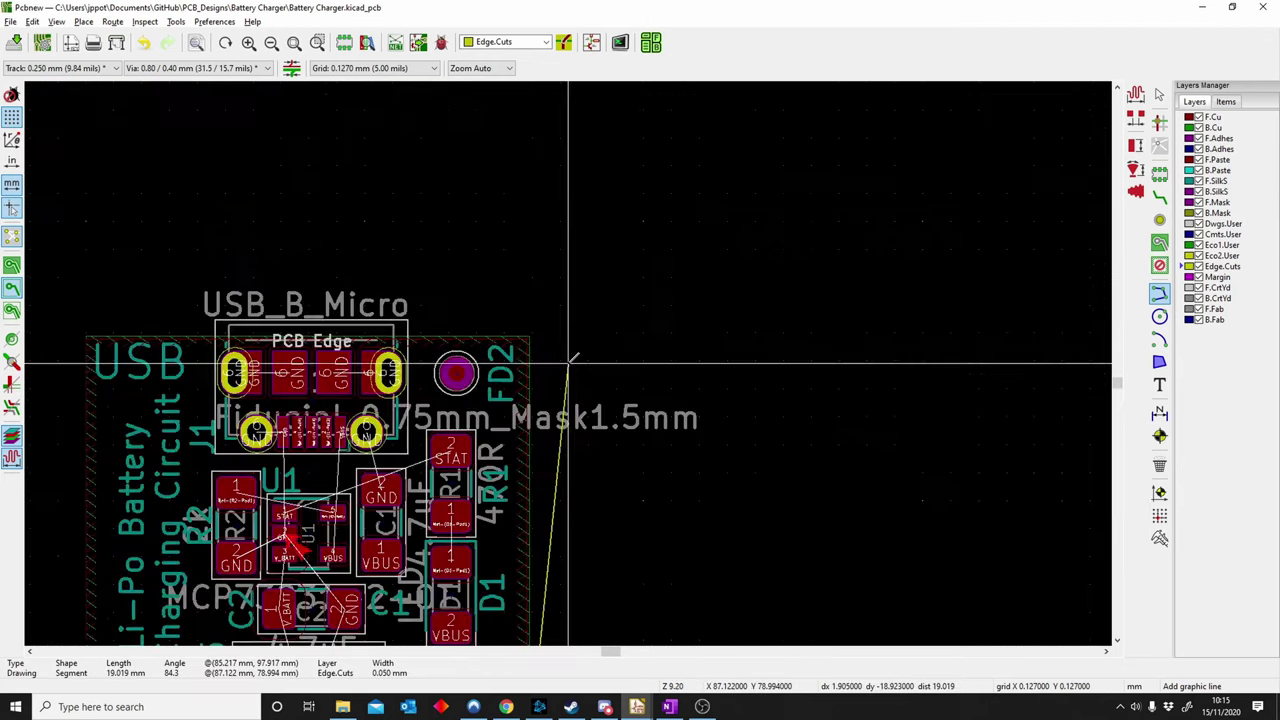
{"action": "scroll", "coordinate": [663, 218], "scroll_direction": "up", "scroll_amount": 3}
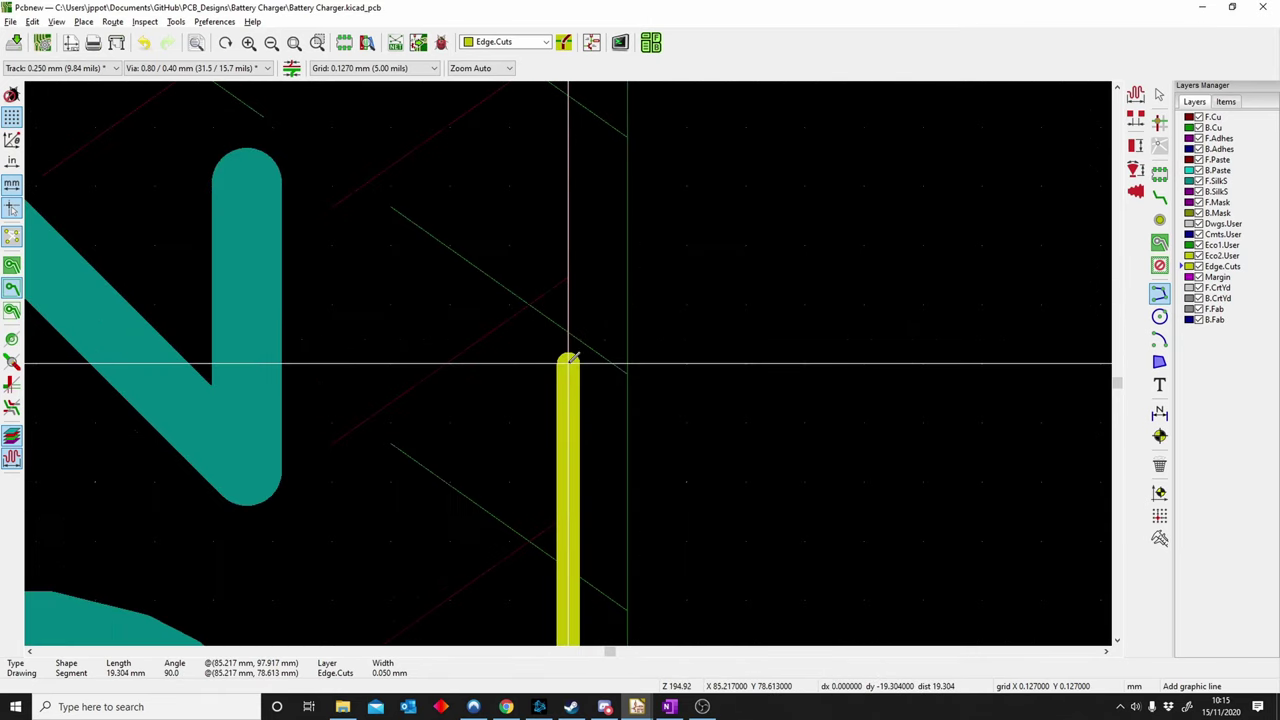
{"action": "scroll", "coordinate": [571, 304], "scroll_direction": "down", "scroll_amount": 3}
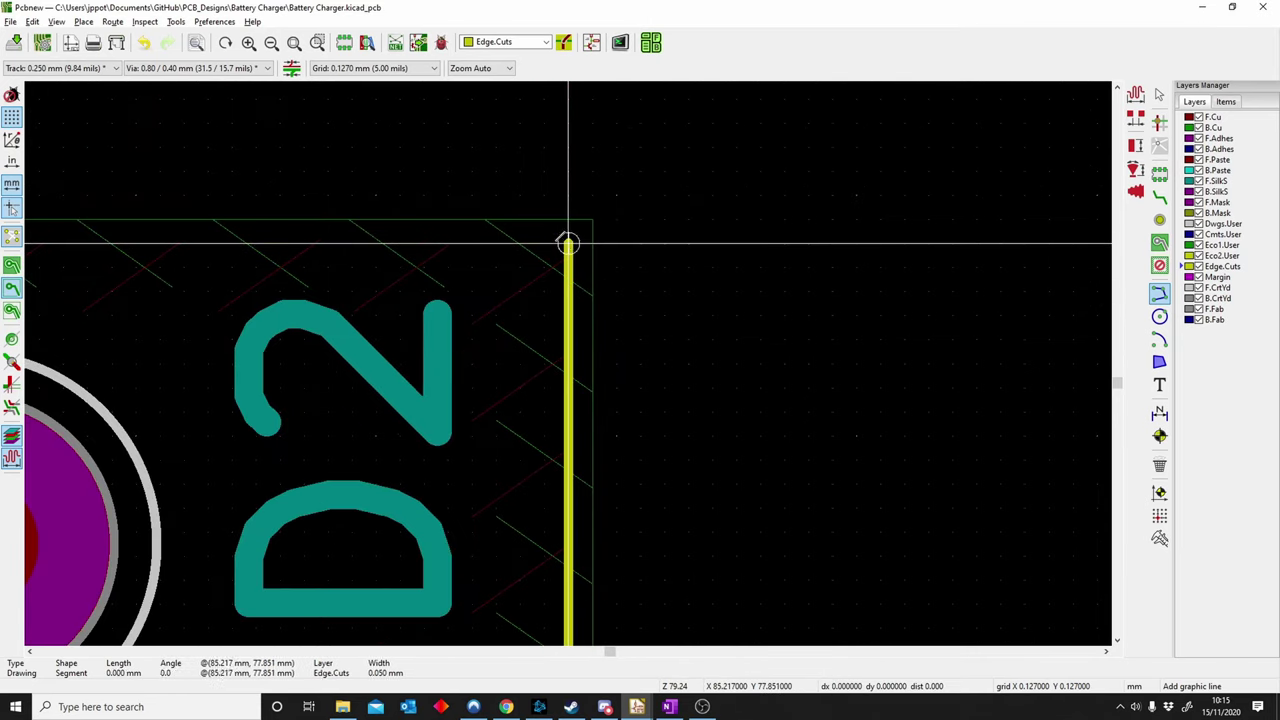
Draw the top board edge as a horizontal line about 19.7 mm long, from the upper-right corner towards the USB text.
{"action": "scroll", "coordinate": [567, 243], "scroll_direction": "down", "scroll_amount": 5}
{"action": "scroll", "coordinate": [243, 357], "scroll_direction": "up", "scroll_amount": 2}
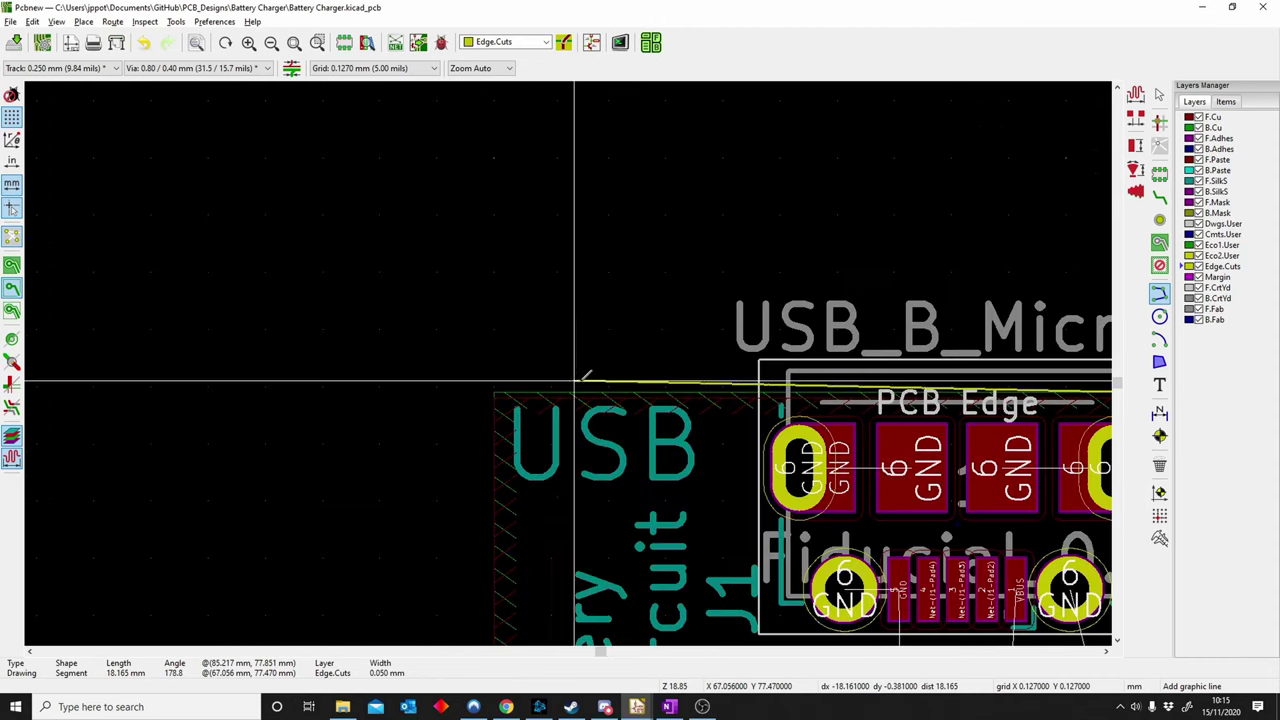
{"action": "scroll", "coordinate": [556, 390], "scroll_direction": "left", "scroll_amount": 3}
{"action": "scroll", "coordinate": [762, 396], "scroll_direction": "up", "scroll_amount": 2}
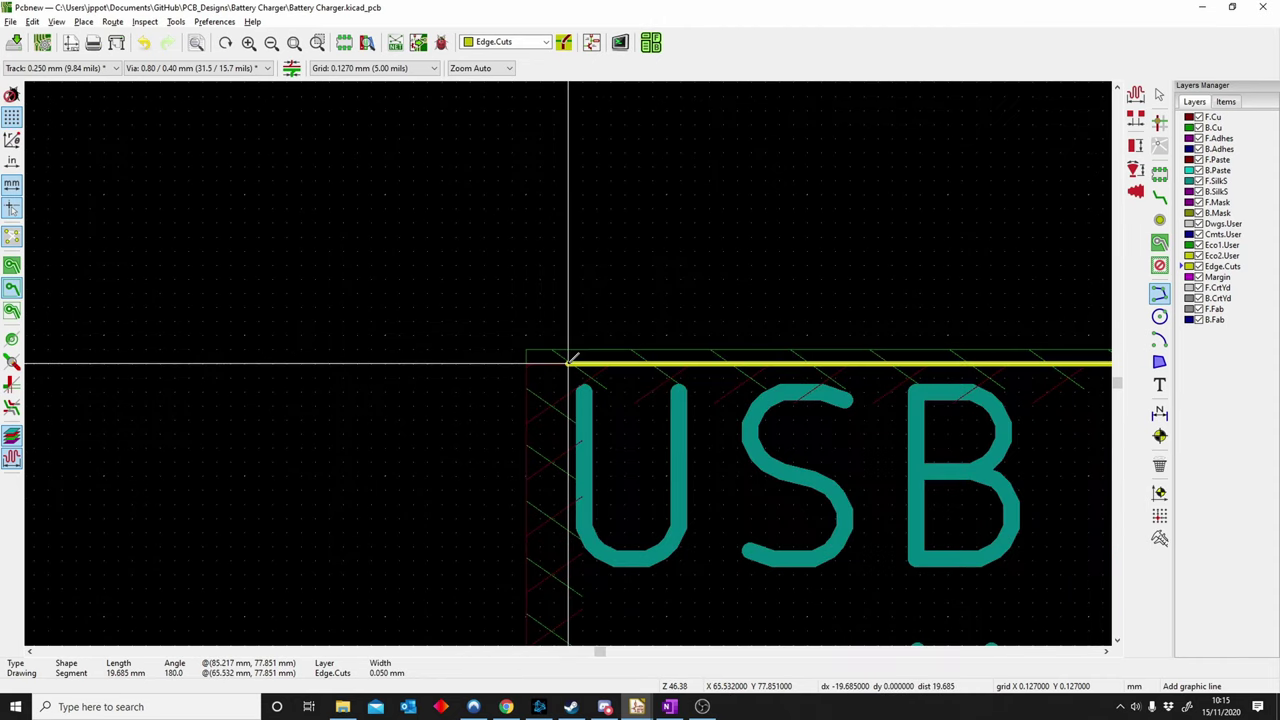
Draw the left board edge vertically down to the bottom edge, about 20.1 mm long, and finish the line drawing.
{"action": "scroll", "coordinate": [567, 363], "scroll_direction": "down", "scroll_amount": 6}
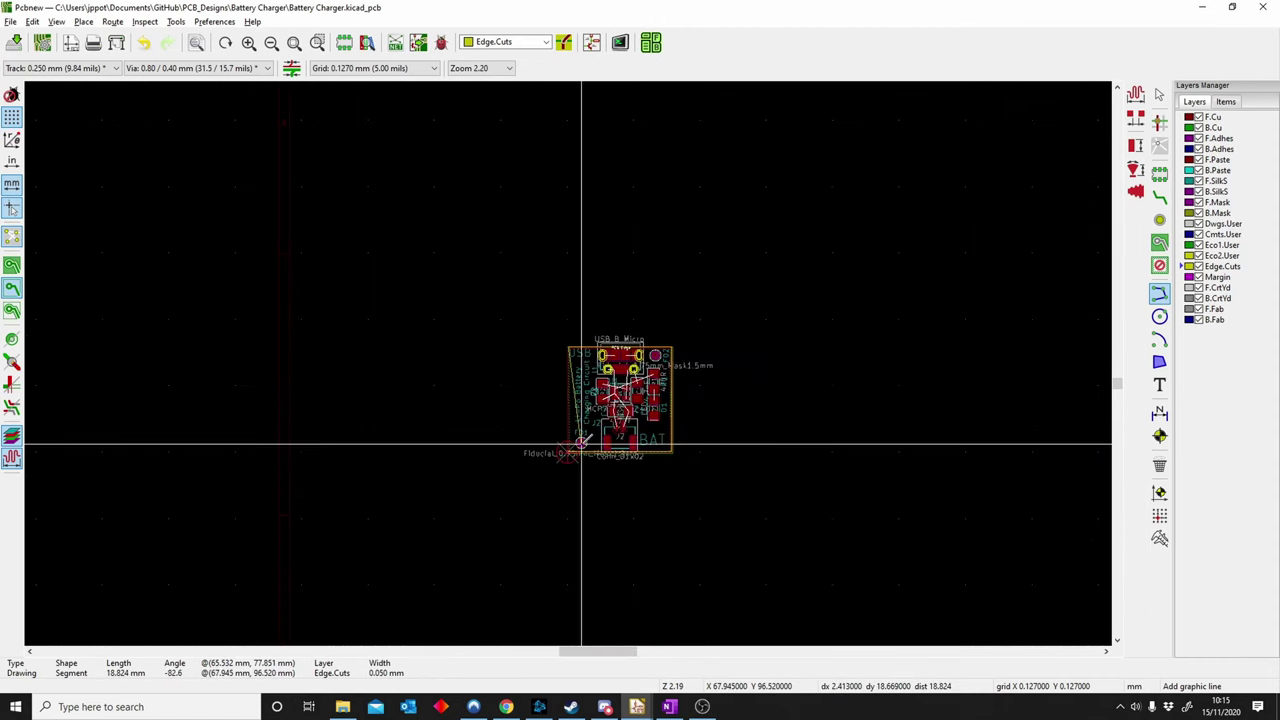
{"action": "scroll", "coordinate": [580, 445], "scroll_direction": "up", "scroll_amount": 3}
{"action": "scroll", "coordinate": [571, 350], "scroll_direction": "up", "scroll_amount": 4}
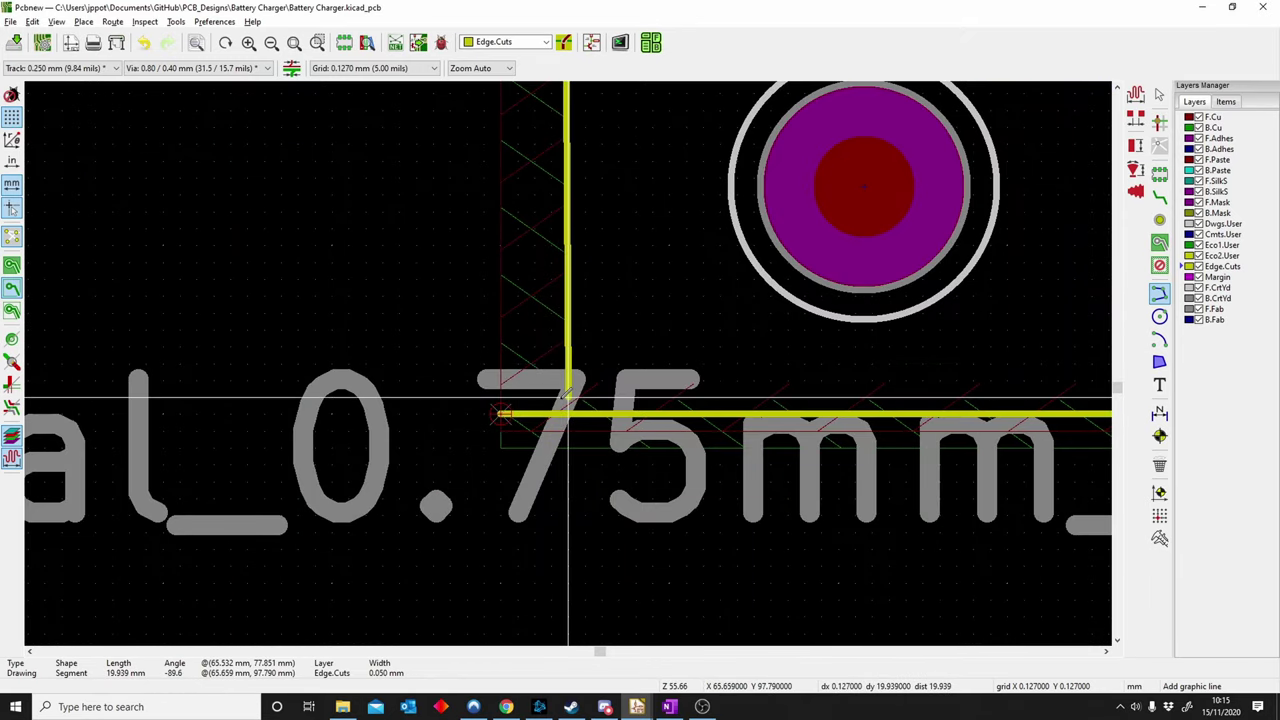
{"action": "key", "text": "Escape"}
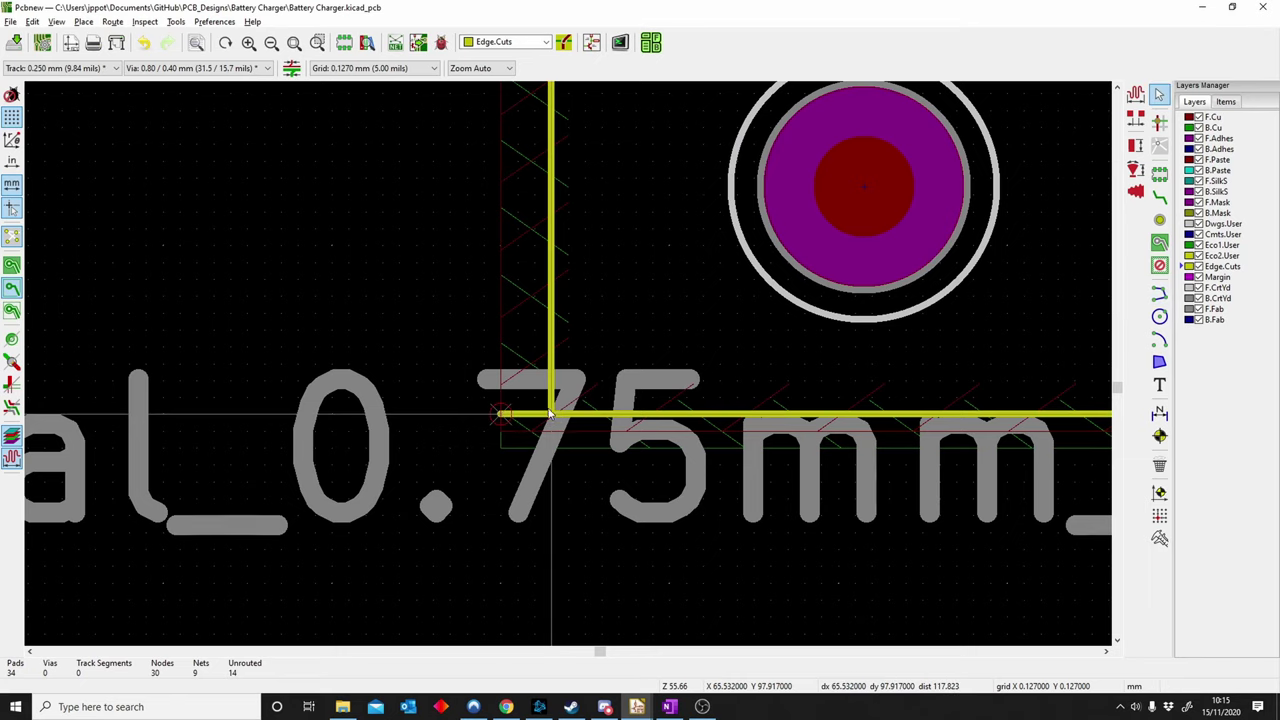
Move the left edge line outward so its lower end meets the starting point of the bottom edge.
{"action": "left_click", "coordinate": [553, 380]}
{"action": "left_click", "coordinate": [556, 312]}
{"action": "left_click_drag", "start_coordinate": [556, 316], "coordinate": [503, 419]}
Select the top Edge.Cuts line rather than the USB text and move it left to meet the left edge's upper end.
{"action": "scroll", "coordinate": [568, 370], "scroll_direction": "down", "scroll_amount": 5}
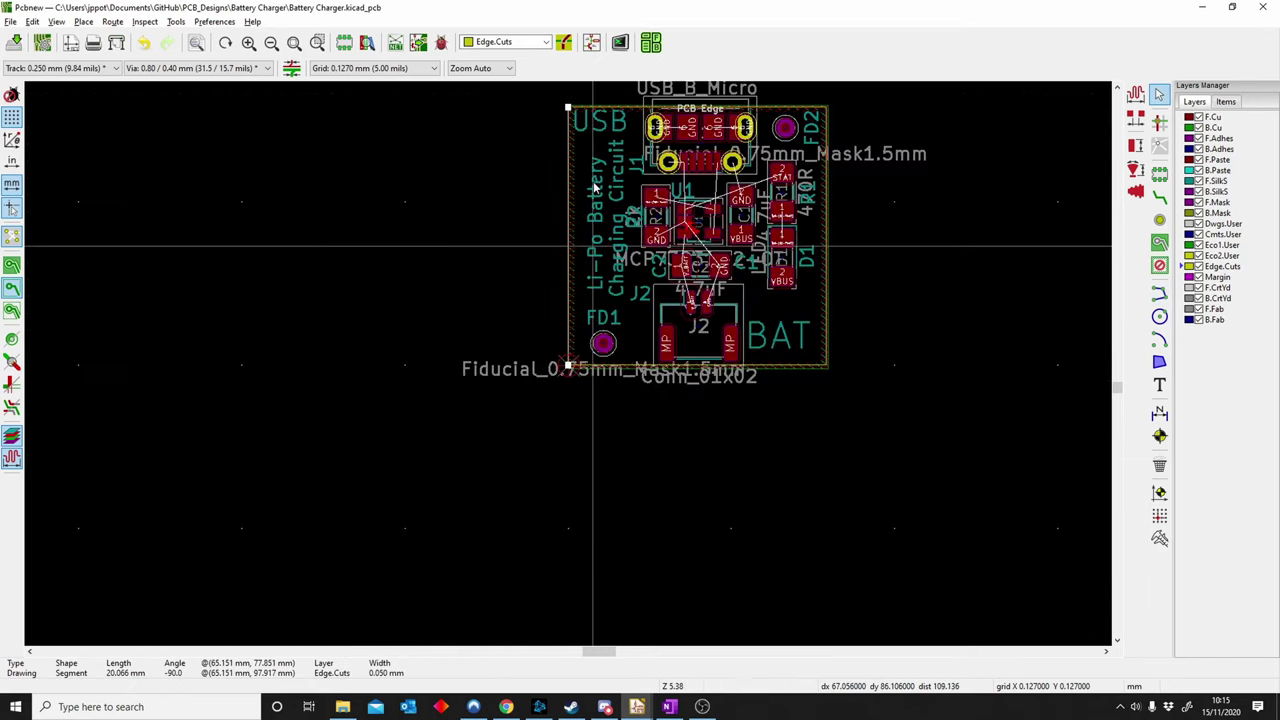
{"action": "scroll", "coordinate": [572, 480], "scroll_direction": "up", "scroll_amount": 5}
{"action": "scroll", "coordinate": [529, 416], "scroll_direction": "up", "scroll_amount": 3}
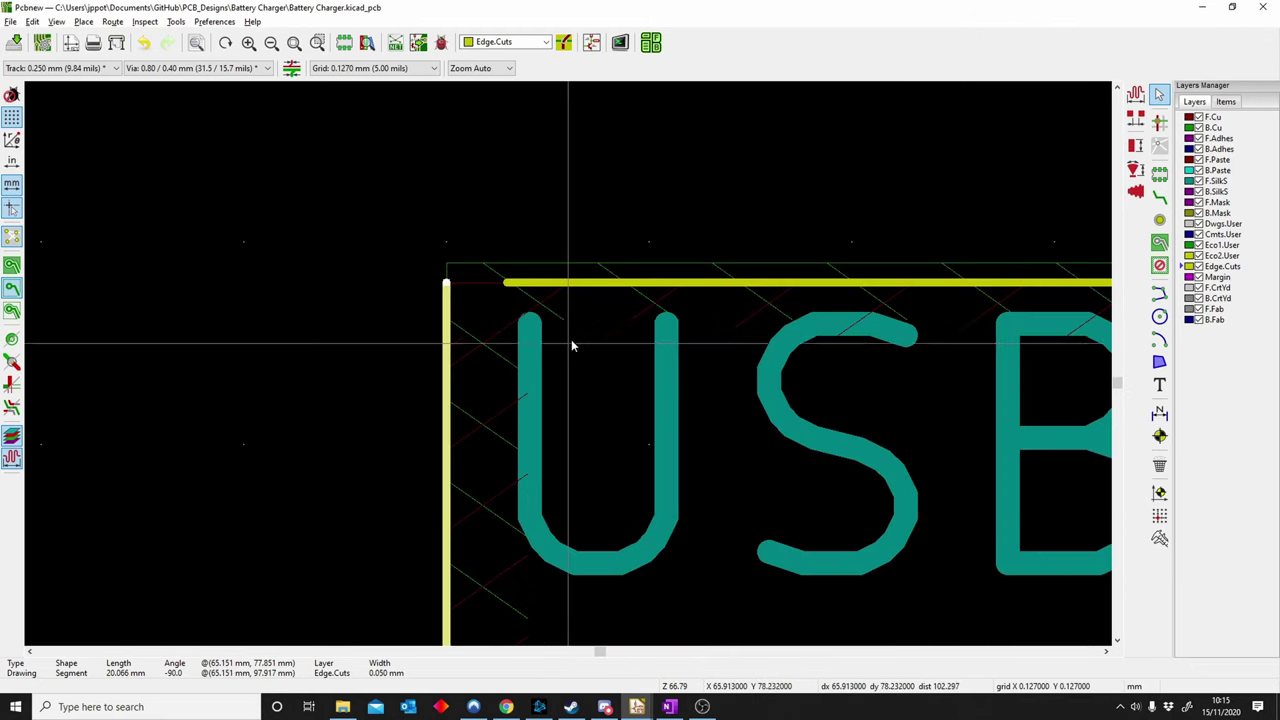
{"action": "left_click", "coordinate": [523, 289]}
{"action": "left_click", "coordinate": [511, 284]}
{"action": "left_click", "coordinate": [513, 281]}
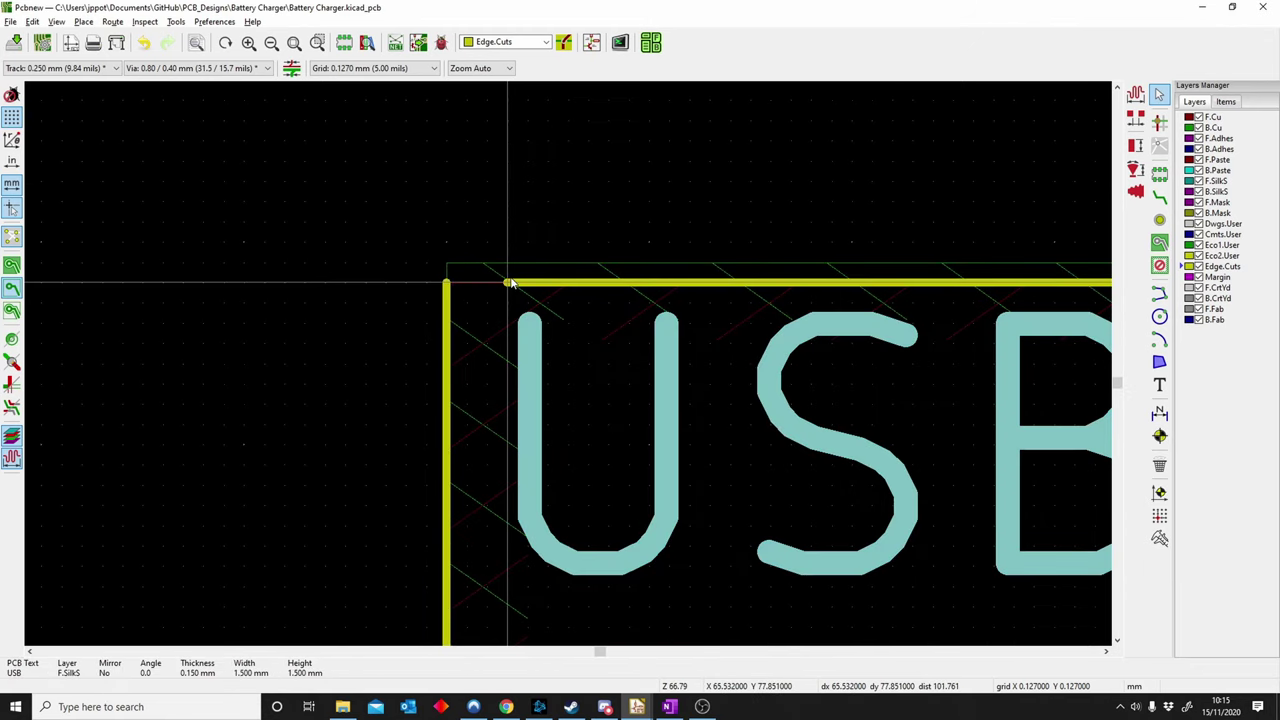
{"action": "left_click", "coordinate": [518, 255]}
{"action": "left_click", "coordinate": [513, 284]}
{"action": "left_click", "coordinate": [510, 278]}
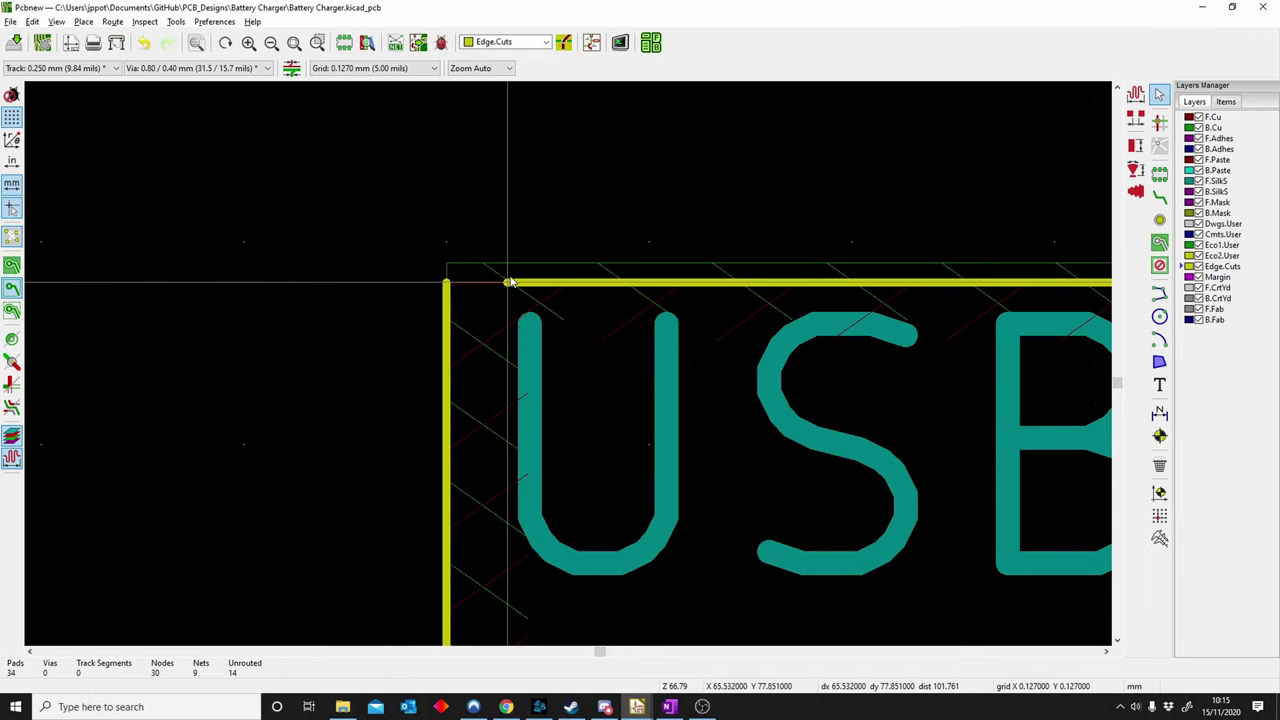
{"action": "left_click", "coordinate": [517, 285]}
{"action": "scroll", "coordinate": [517, 285], "scroll_direction": "up", "scroll_amount": 2}
{"action": "left_click", "coordinate": [572, 350]}
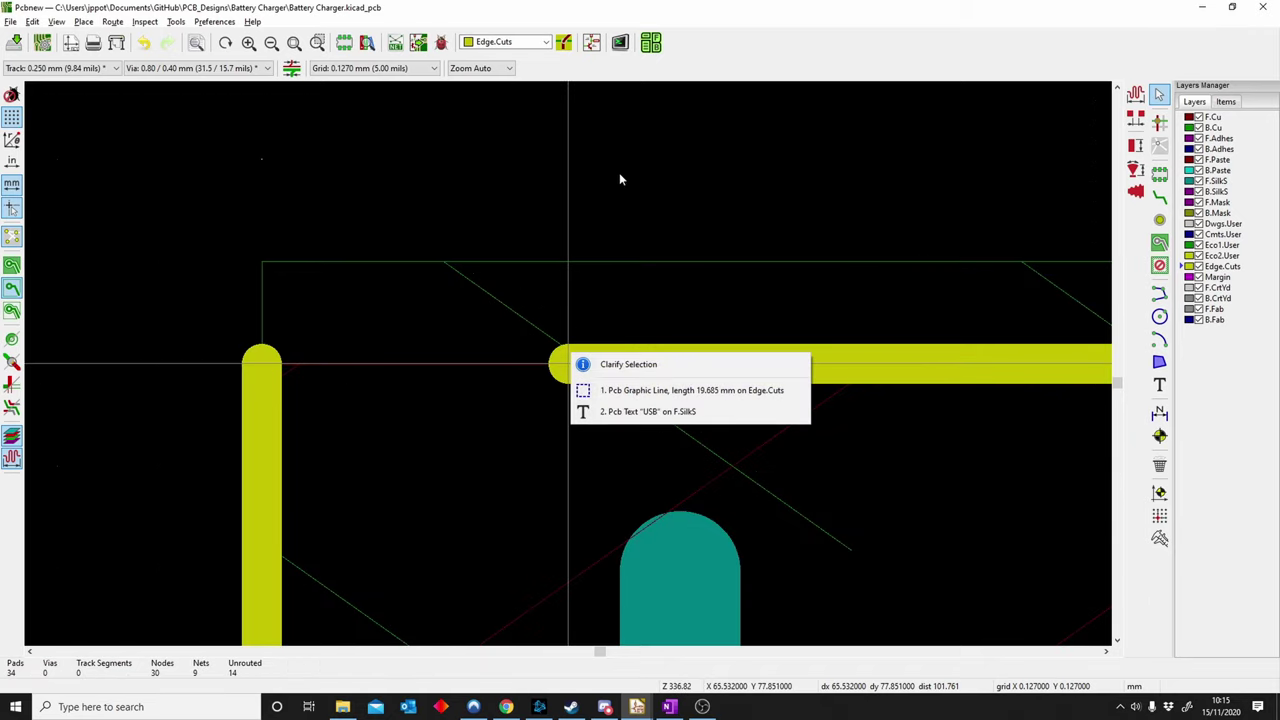
{"action": "left_click", "coordinate": [631, 390]}
{"action": "left_click_drag", "start_coordinate": [561, 365], "coordinate": [266, 364]}
Close the gap at the upper-right corner near FD2 with a short horizontal line between the top and right edges.
{"action": "scroll", "coordinate": [560, 366], "scroll_direction": "down", "scroll_amount": 4}
{"action": "scroll", "coordinate": [569, 366], "scroll_direction": "up", "scroll_amount": 6}
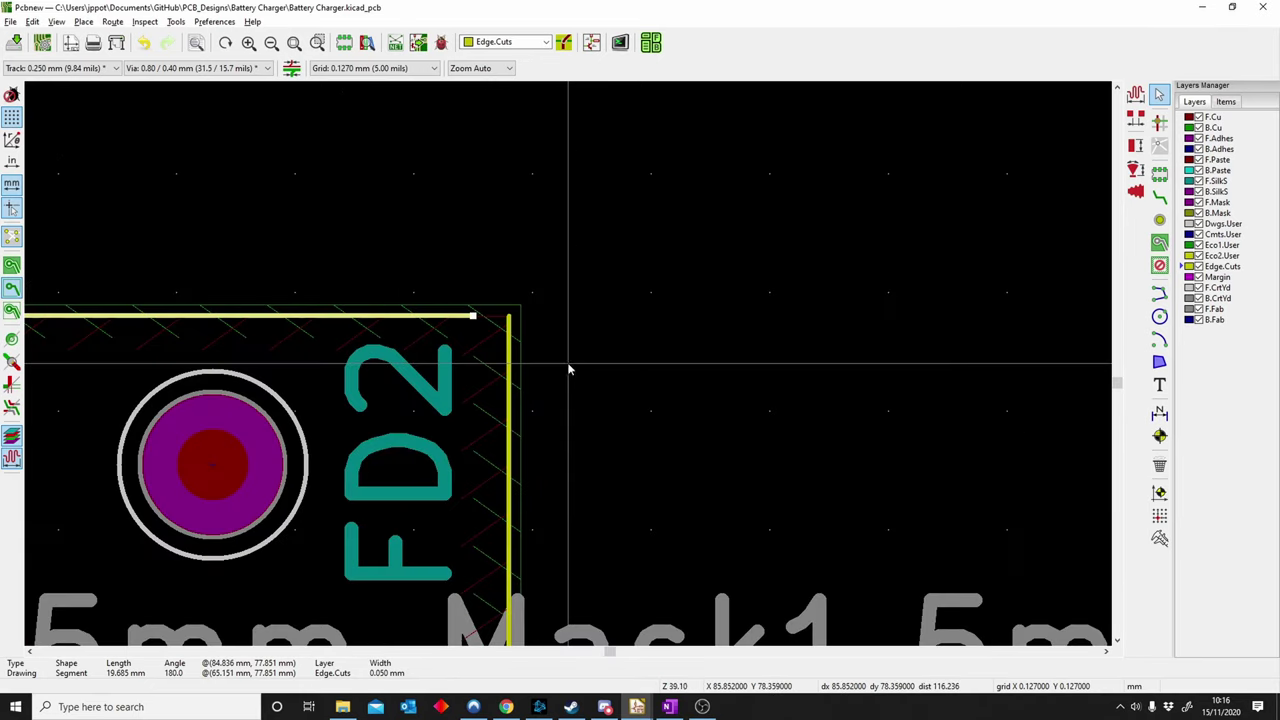
{"action": "left_click", "coordinate": [83, 21]}
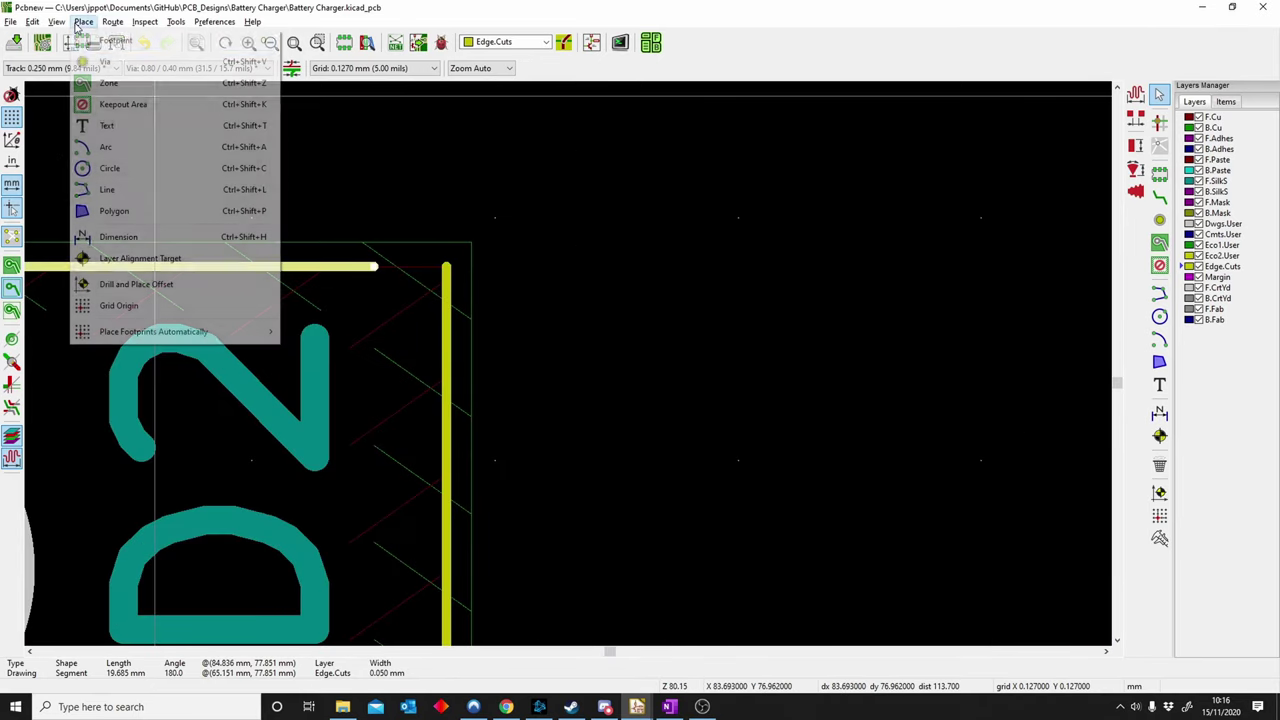
{"action": "left_click", "coordinate": [107, 189]}
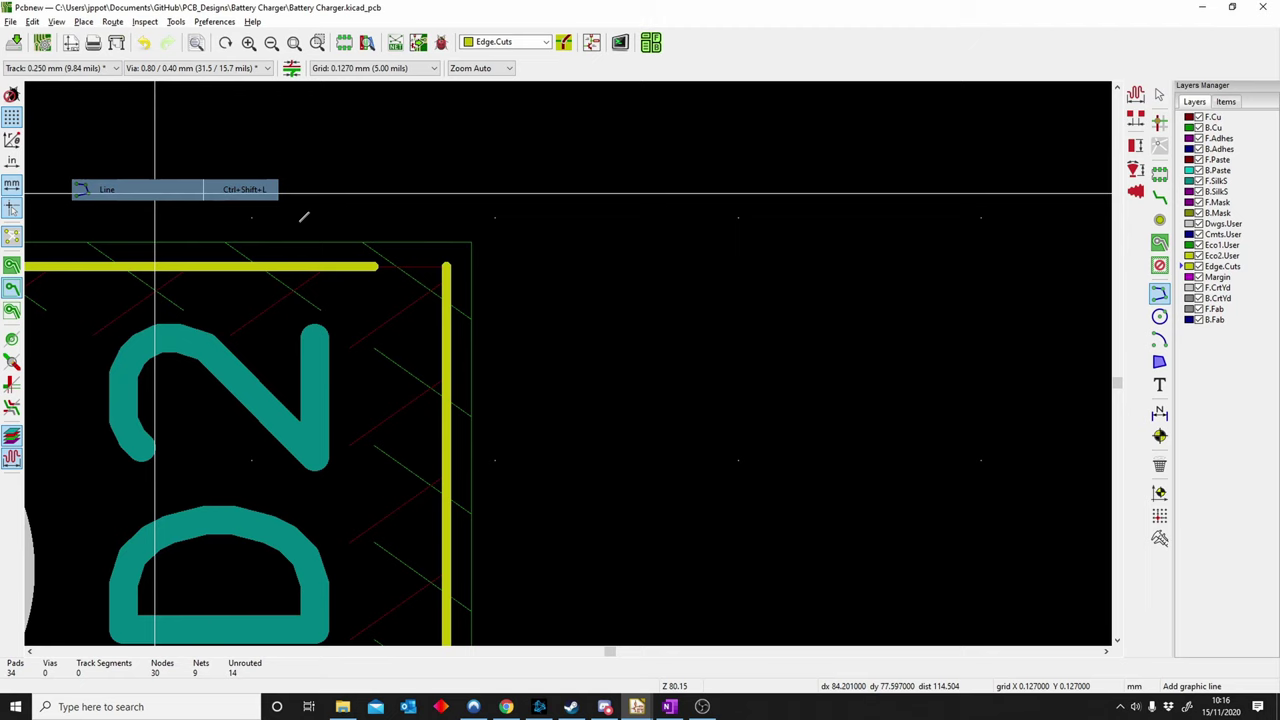
{"action": "left_click", "coordinate": [374, 266]}
{"action": "key", "text": "Escape"}
Inspect the board outline in the 3D viewer from an angled view, then put the viewer away.
{"action": "scroll", "coordinate": [450, 266], "scroll_direction": "down", "scroll_amount": 5}
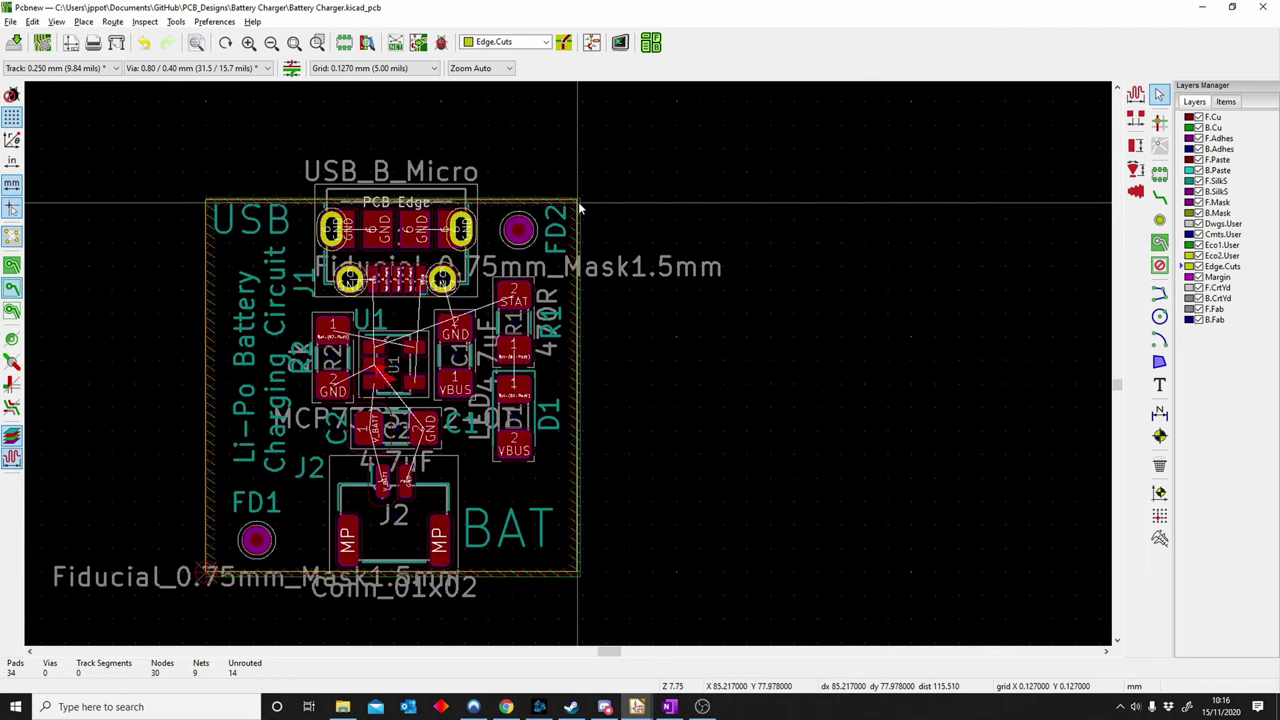
{"action": "key", "text": "alt+3"}
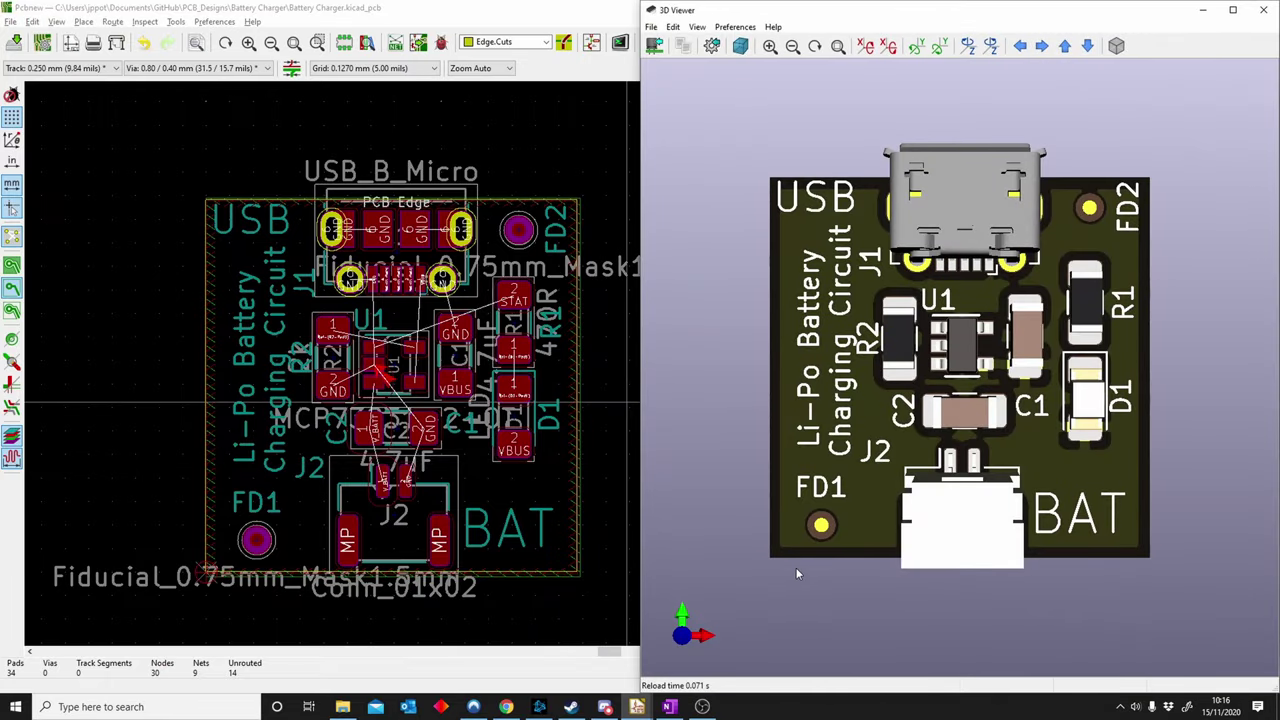
{"action": "left_click_drag", "start_coordinate": [797, 573], "coordinate": [1069, 450]}
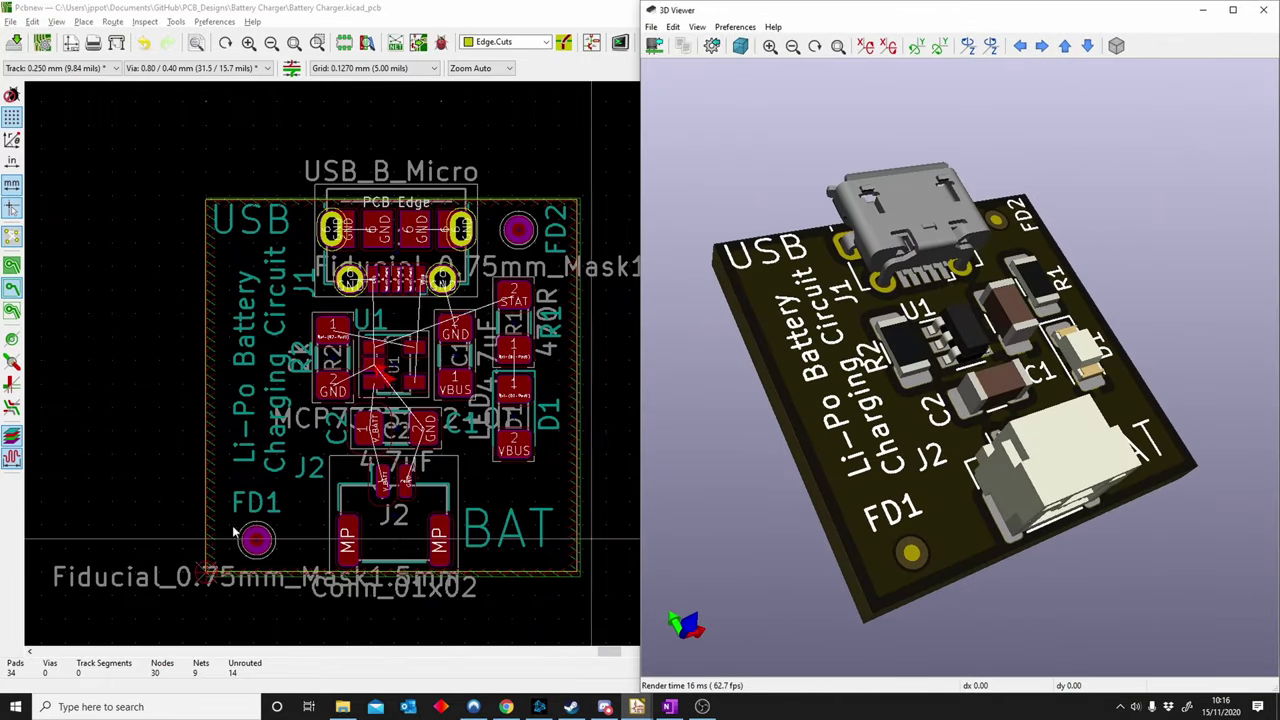
{"action": "left_click", "coordinate": [1209, 10]}
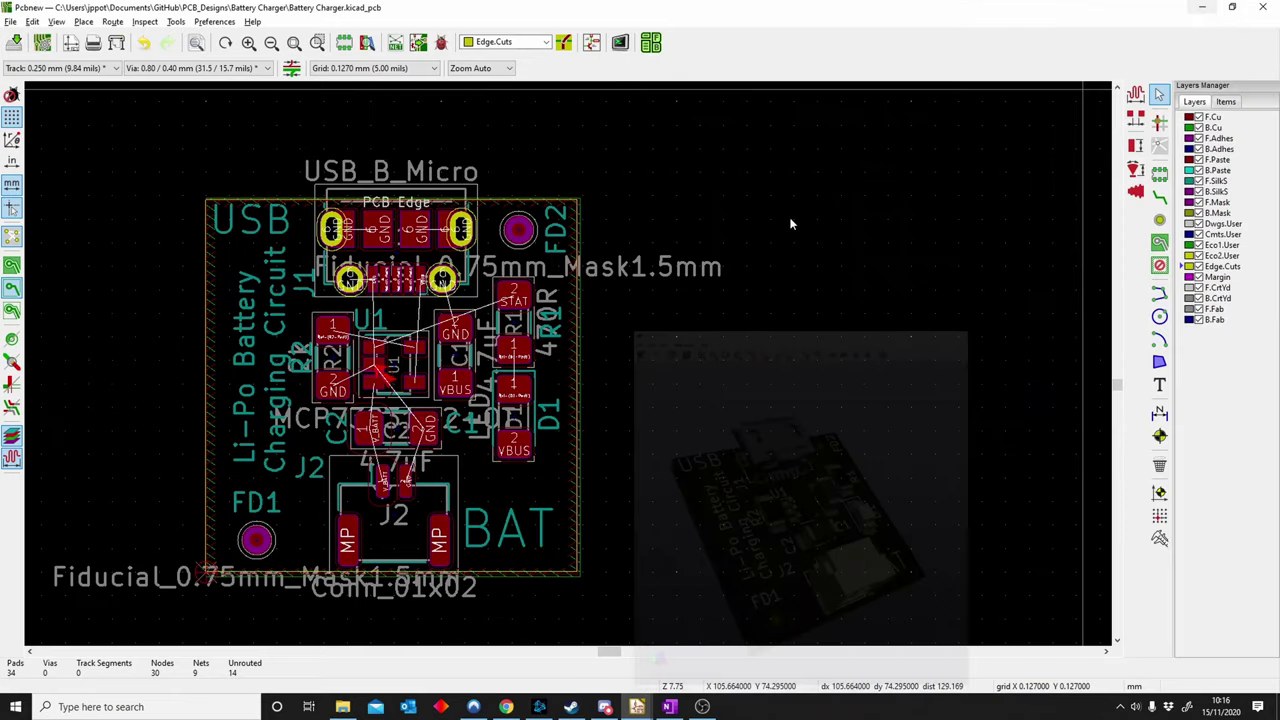
Select the right Edge.Cuts line beside R1 and remove it from the board outline.
{"action": "scroll", "coordinate": [569, 370], "scroll_direction": "up", "scroll_amount": 5}
{"action": "left_click", "coordinate": [570, 370]}
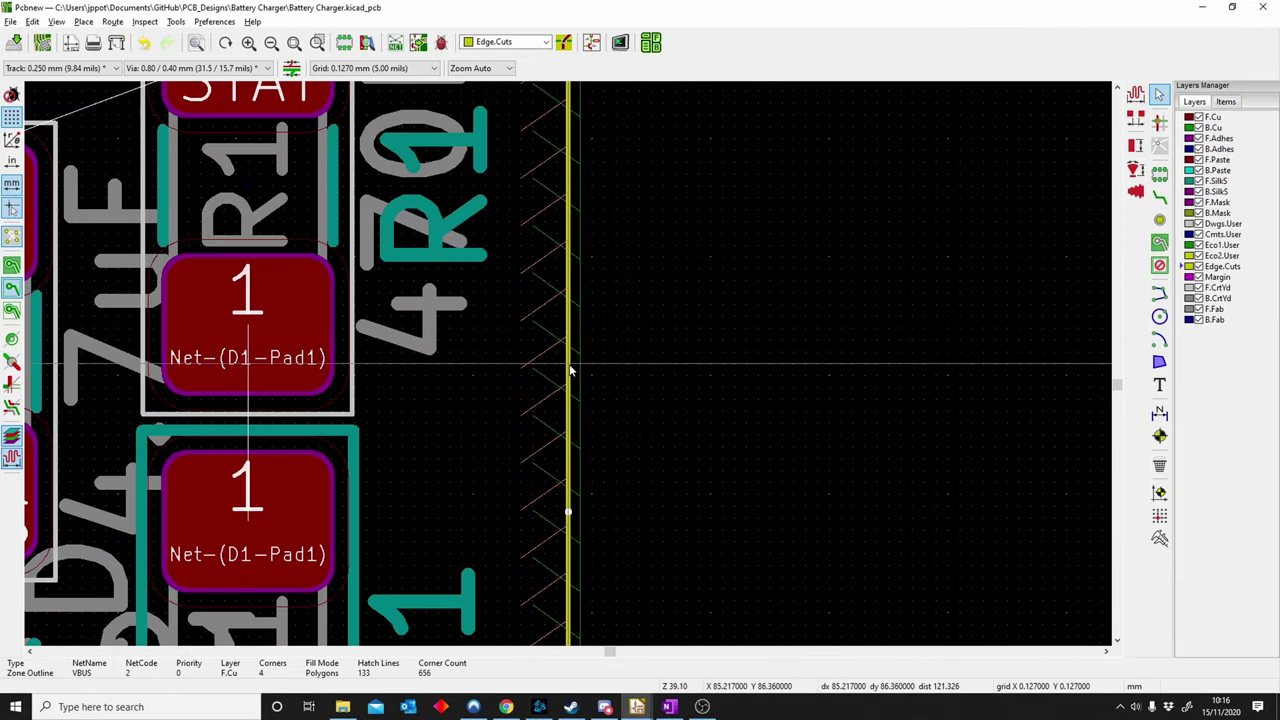
{"action": "scroll", "coordinate": [545, 300], "scroll_direction": "down", "scroll_amount": 2}
{"action": "key", "text": "Escape"}
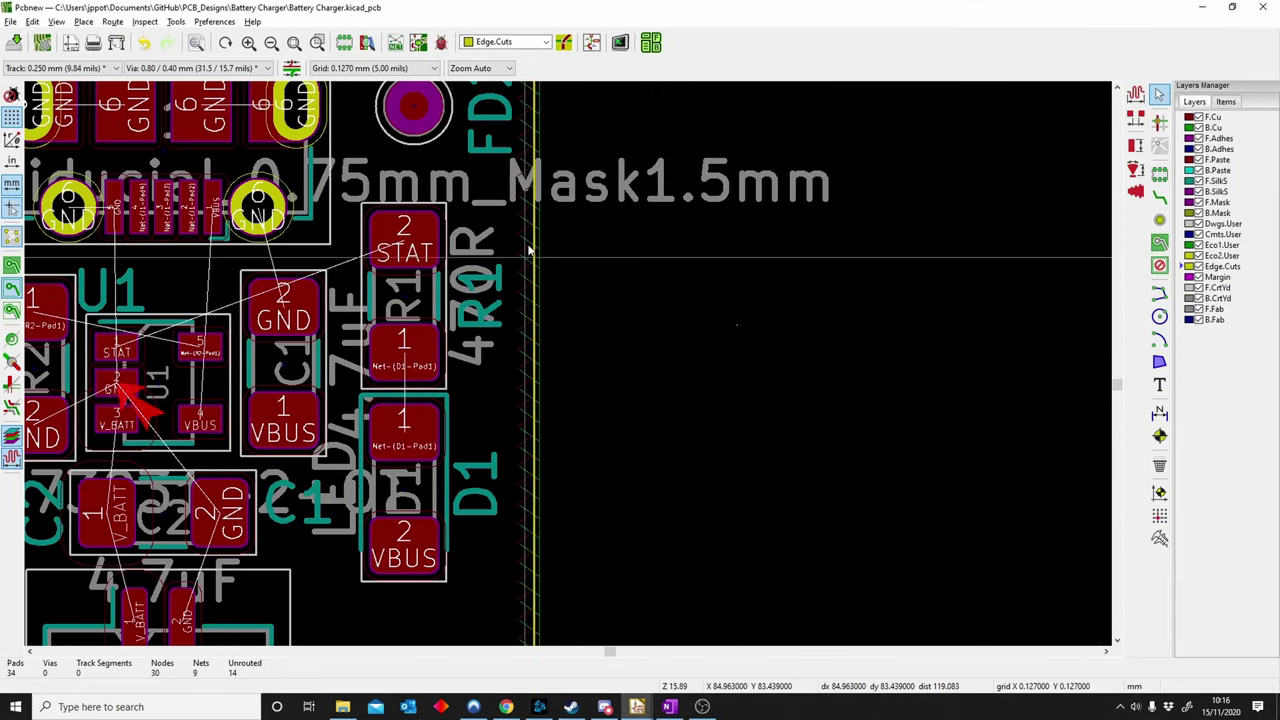
{"action": "scroll", "coordinate": [535, 287], "scroll_direction": "up", "scroll_amount": 2}
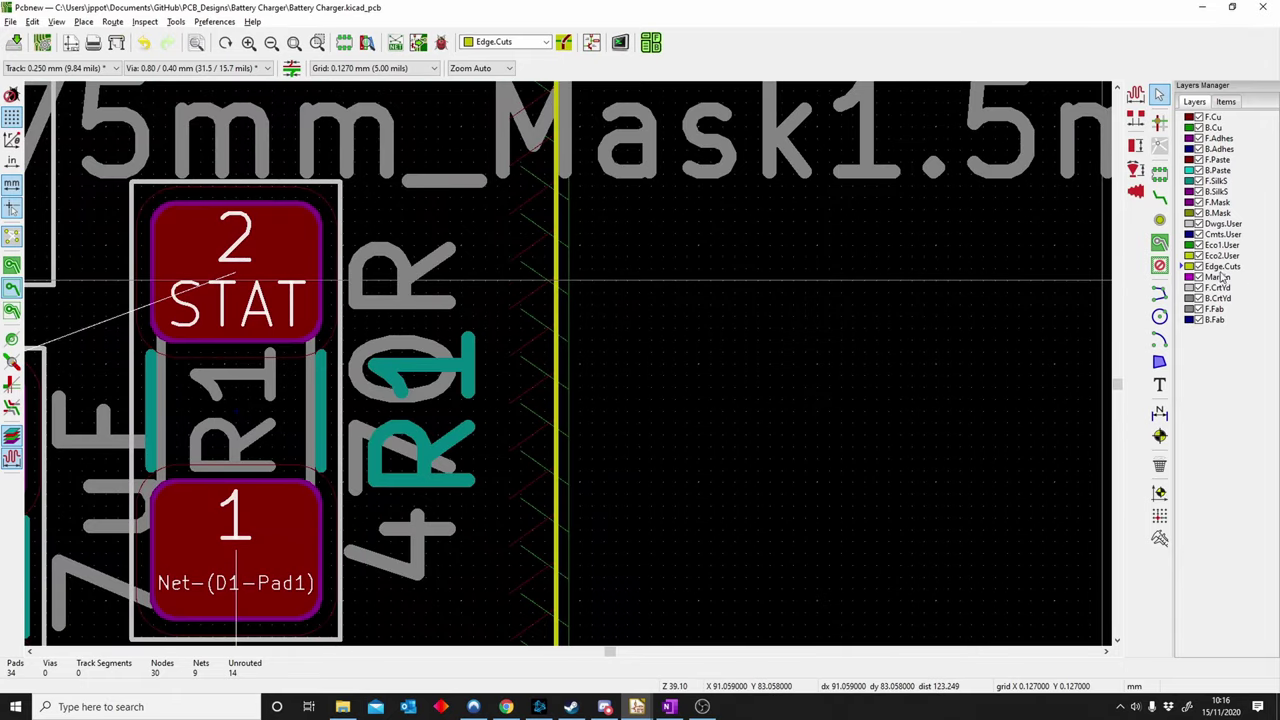
{"action": "left_click", "coordinate": [558, 400]}
{"action": "left_click", "coordinate": [633, 376]}
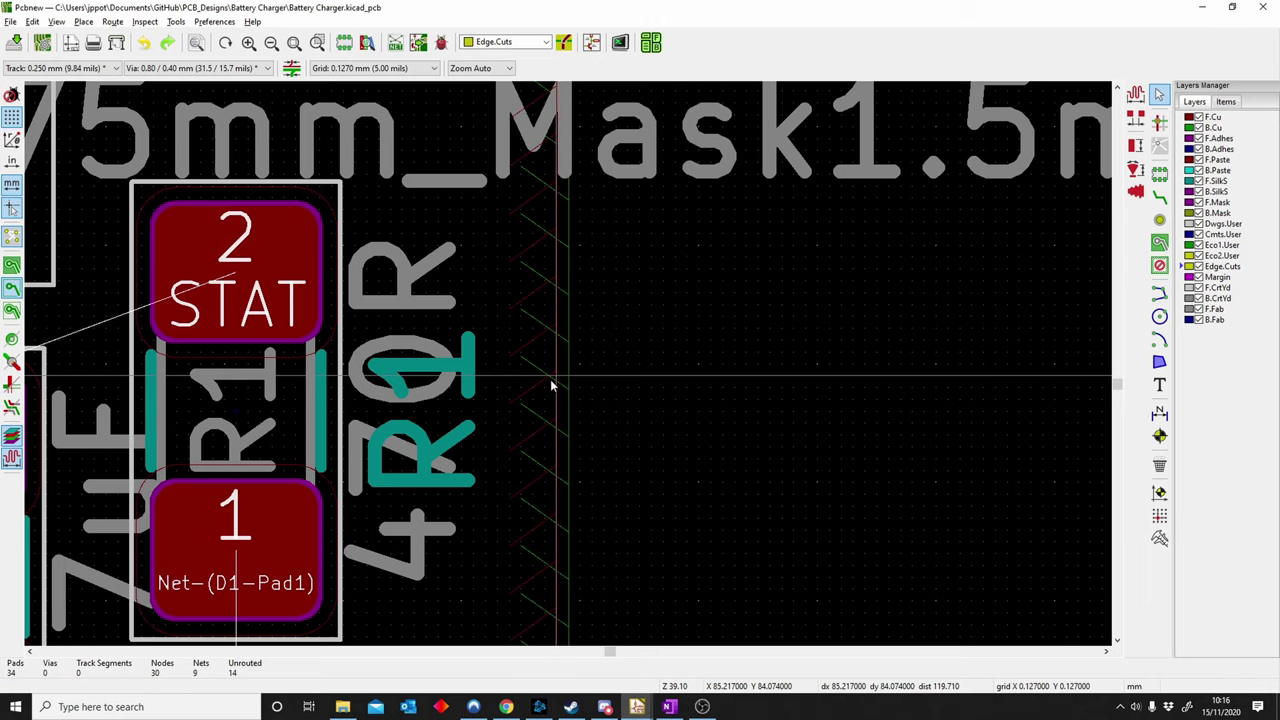
Inspect the board without its right outline edge in the 3D viewer, rotating the model to view it from several angles.
{"action": "scroll", "coordinate": [551, 385], "scroll_direction": "down", "scroll_amount": 3}
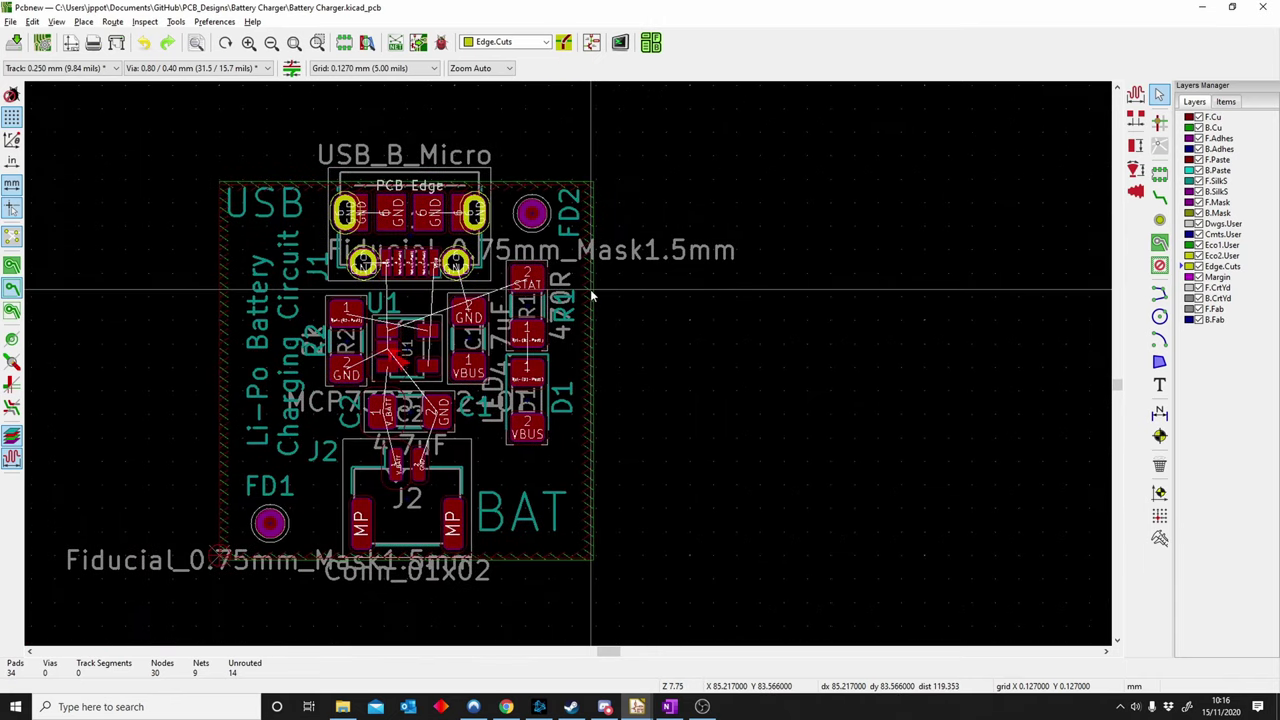
{"action": "key", "text": "alt+3"}
{"action": "left_click_drag", "start_coordinate": [834, 413], "coordinate": [920, 198]}
{"action": "left_click_drag", "start_coordinate": [958, 393], "coordinate": [940, 455]}
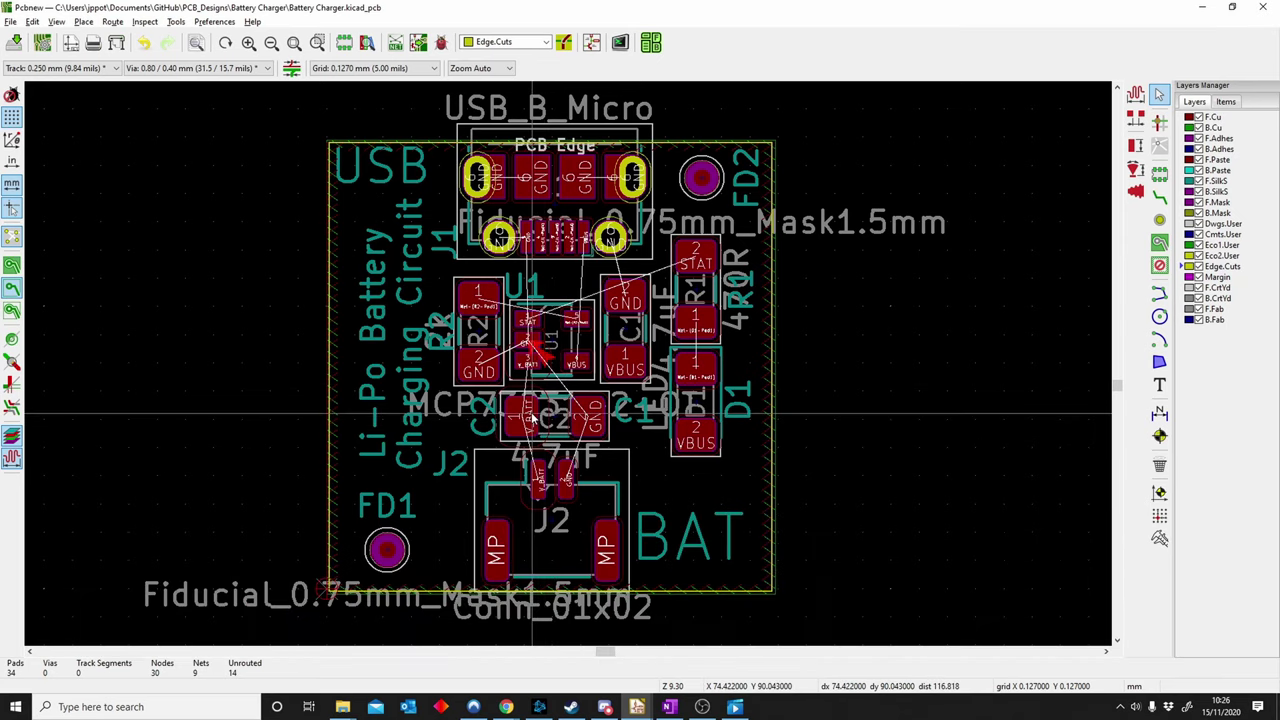
Route VBUS tracks on F.Cu from J1 pad 1 to C1 pad 1 and from U1 pad 4 to C1 pad 1.
{"action": "mouse_move", "coordinate": [506, 707]}
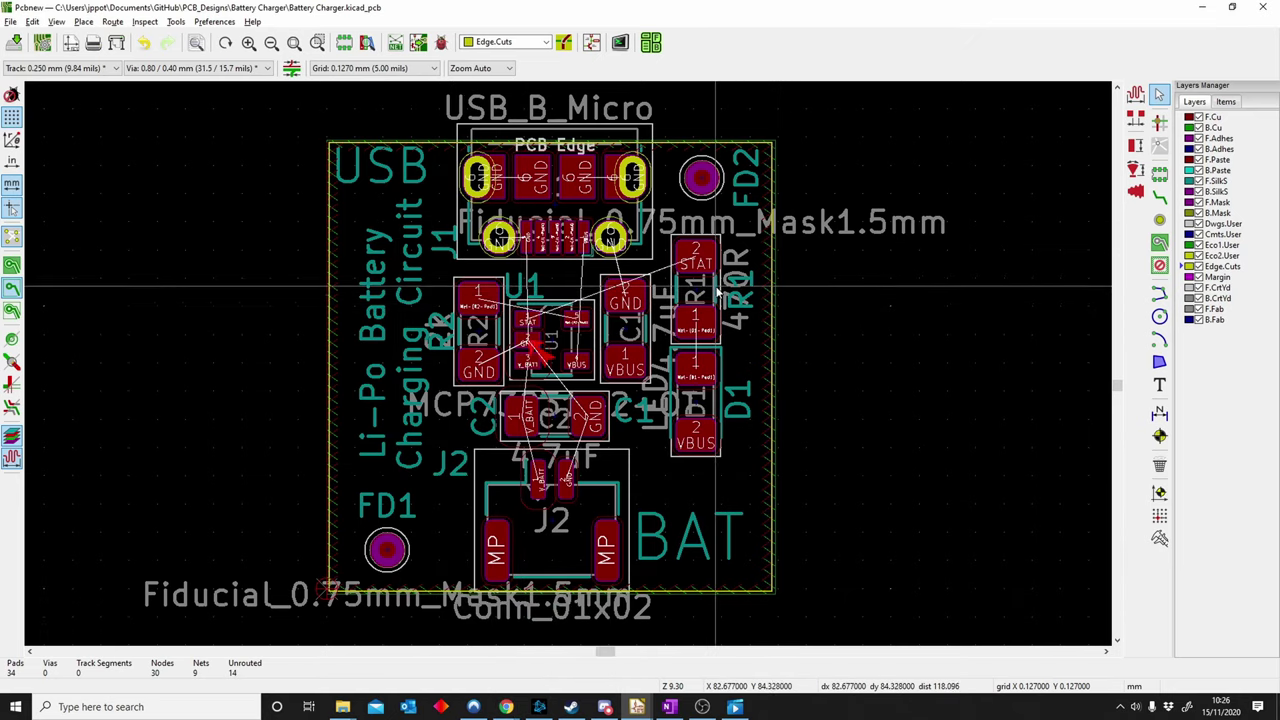
{"action": "left_click", "coordinate": [112, 21]}
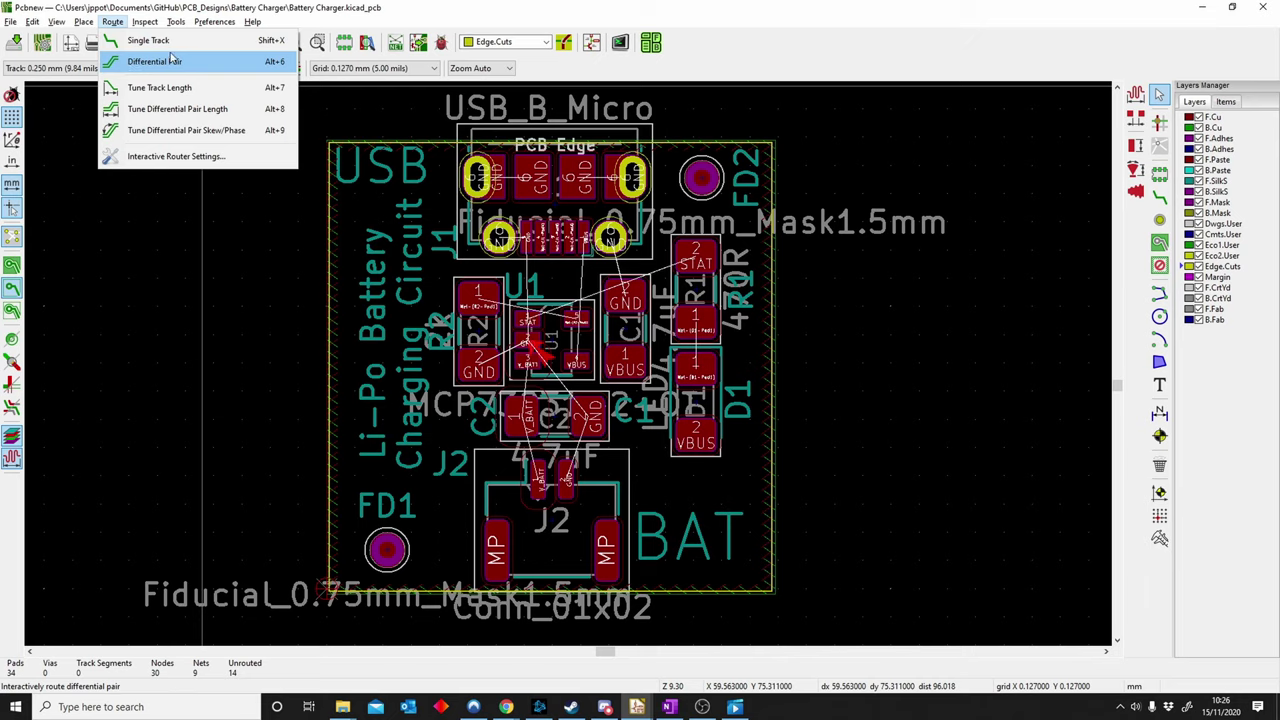
{"action": "left_click", "coordinate": [1160, 198]}
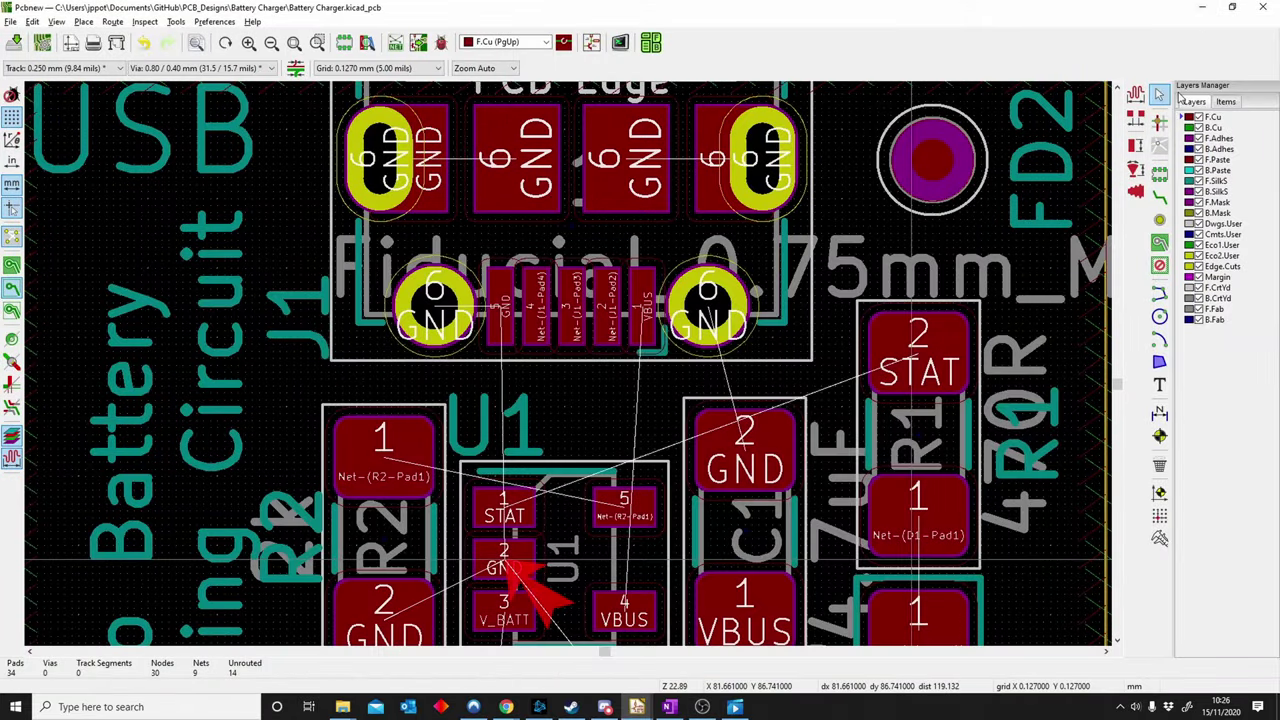
{"action": "key", "text": "x"}
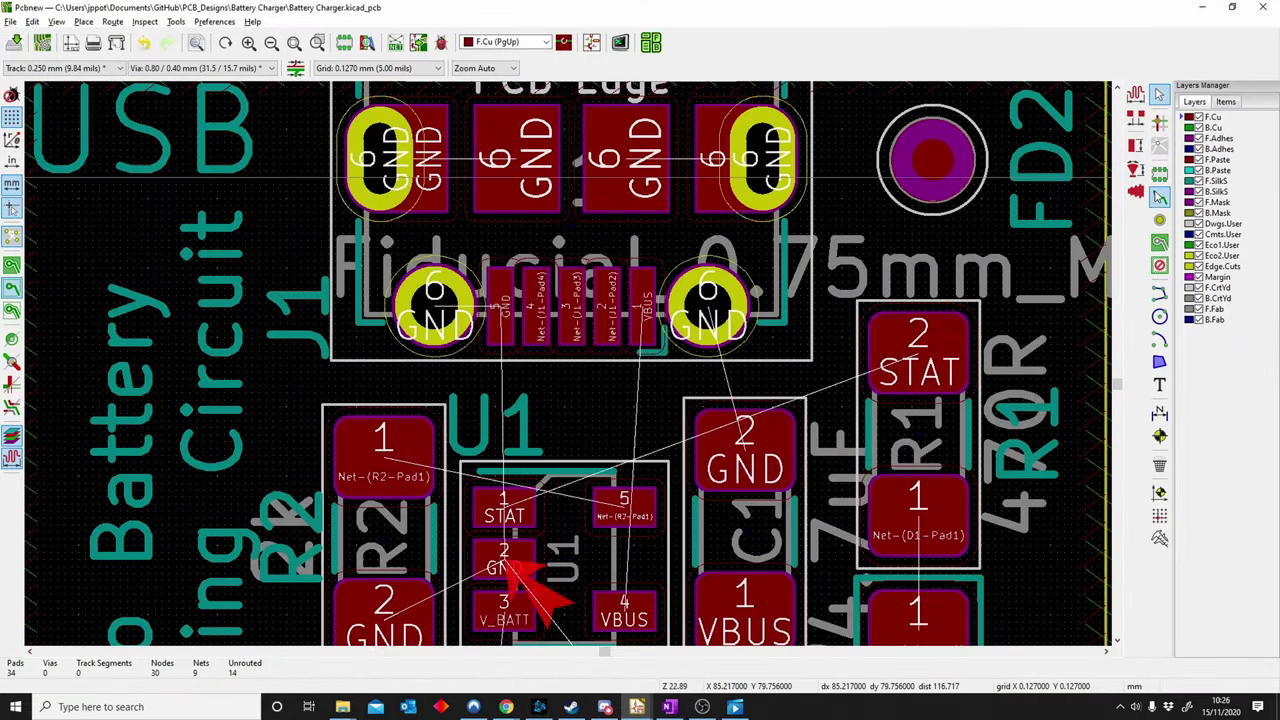
{"action": "left_click", "coordinate": [1160, 199]}
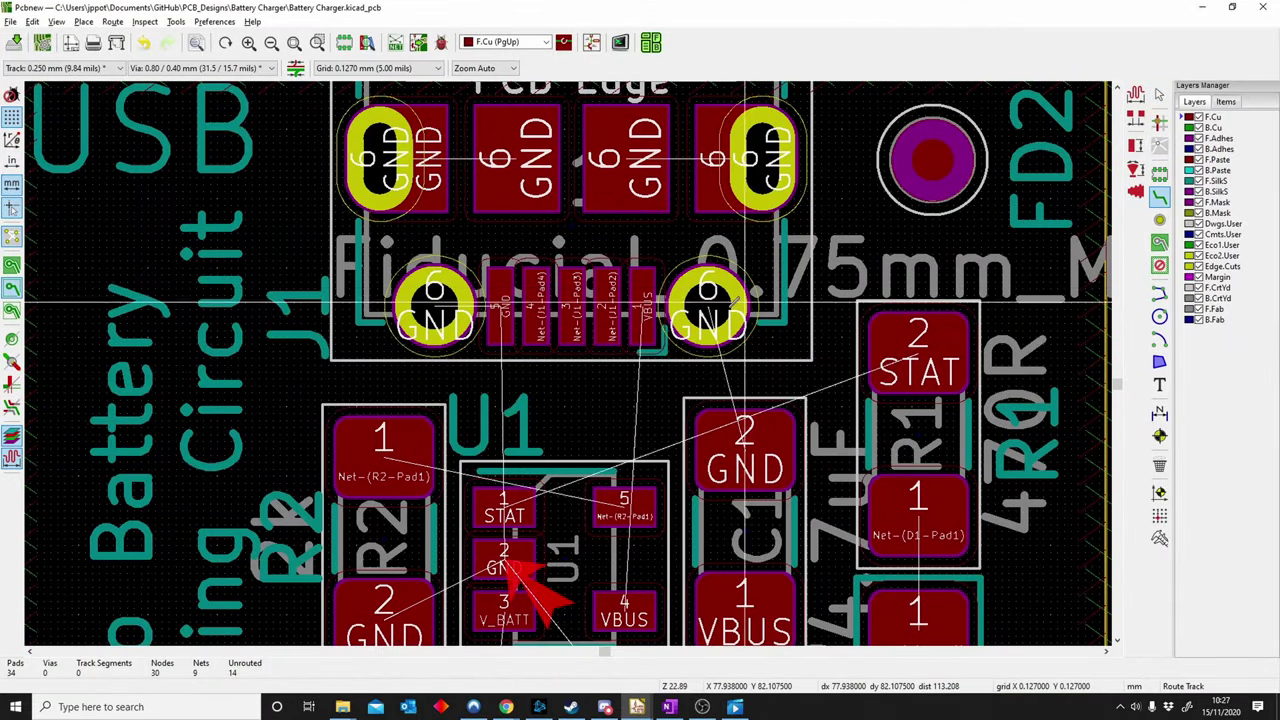
{"action": "left_click", "coordinate": [640, 310]}
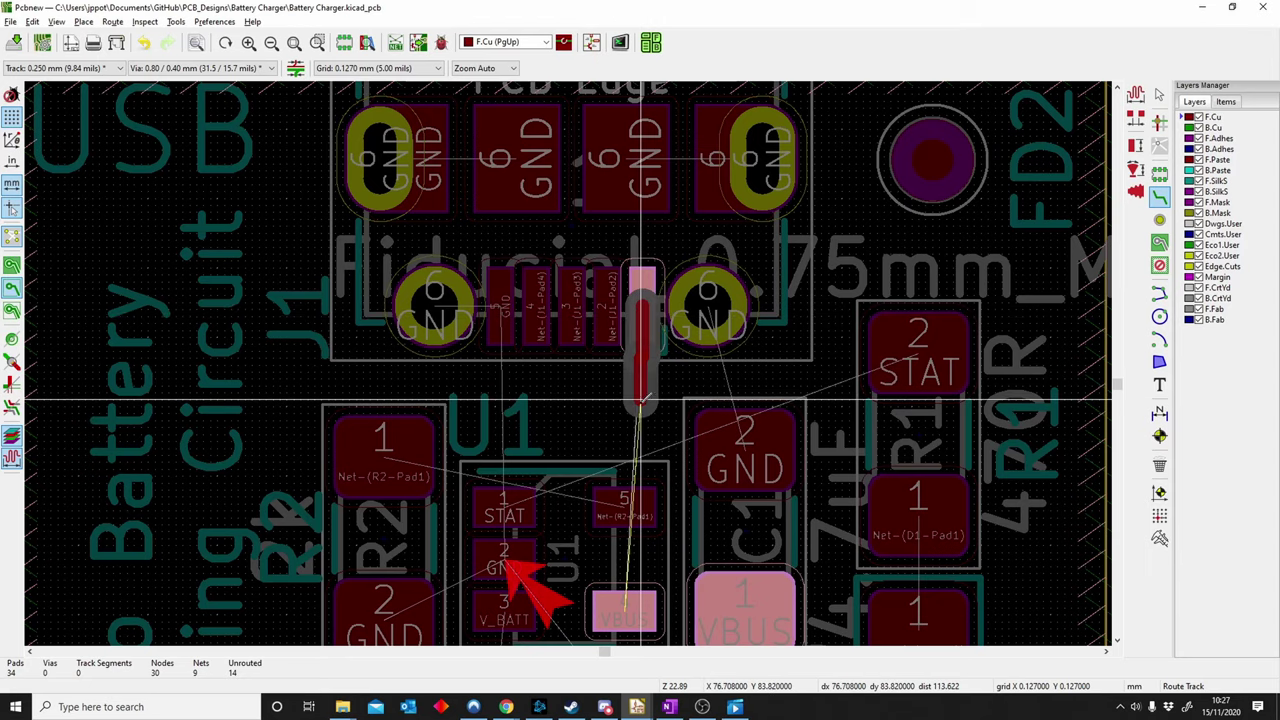
{"action": "left_click", "coordinate": [660, 462]}
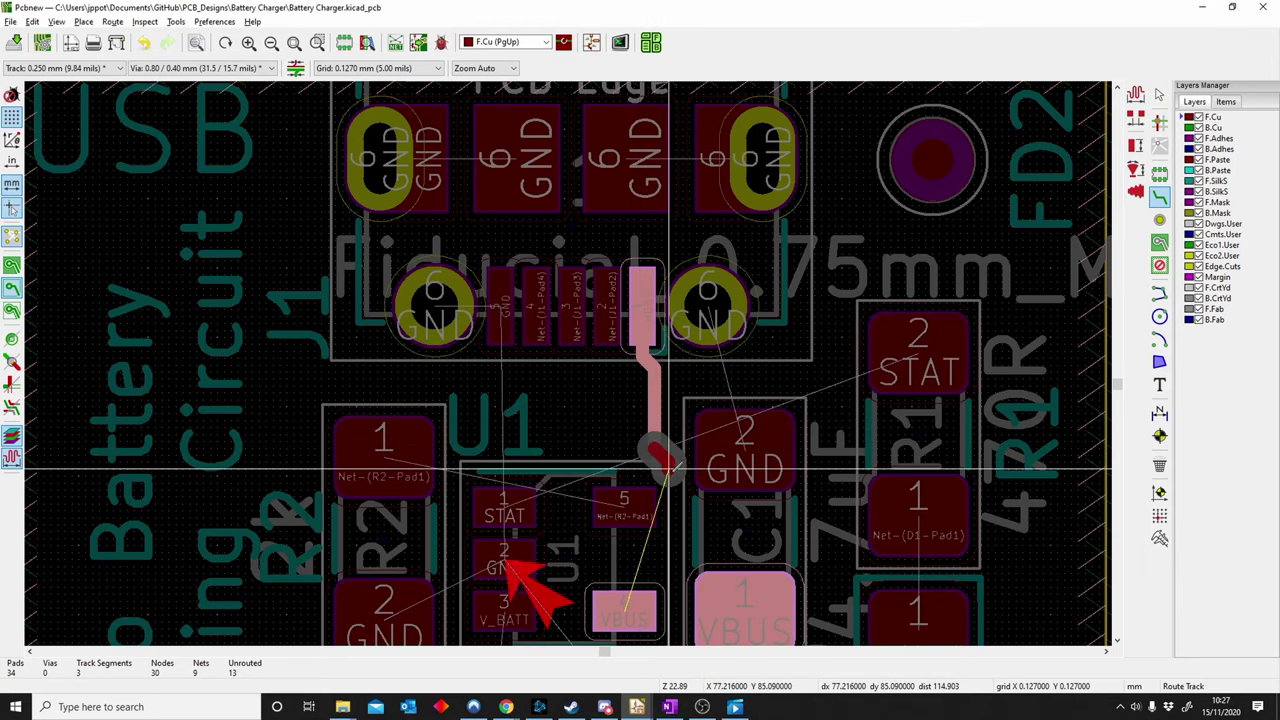
{"action": "left_click", "coordinate": [676, 483]}
{"action": "left_click", "coordinate": [677, 542]}
{"action": "left_click", "coordinate": [746, 611]}
{"action": "left_click", "coordinate": [624, 603]}
{"action": "left_click", "coordinate": [735, 605]}
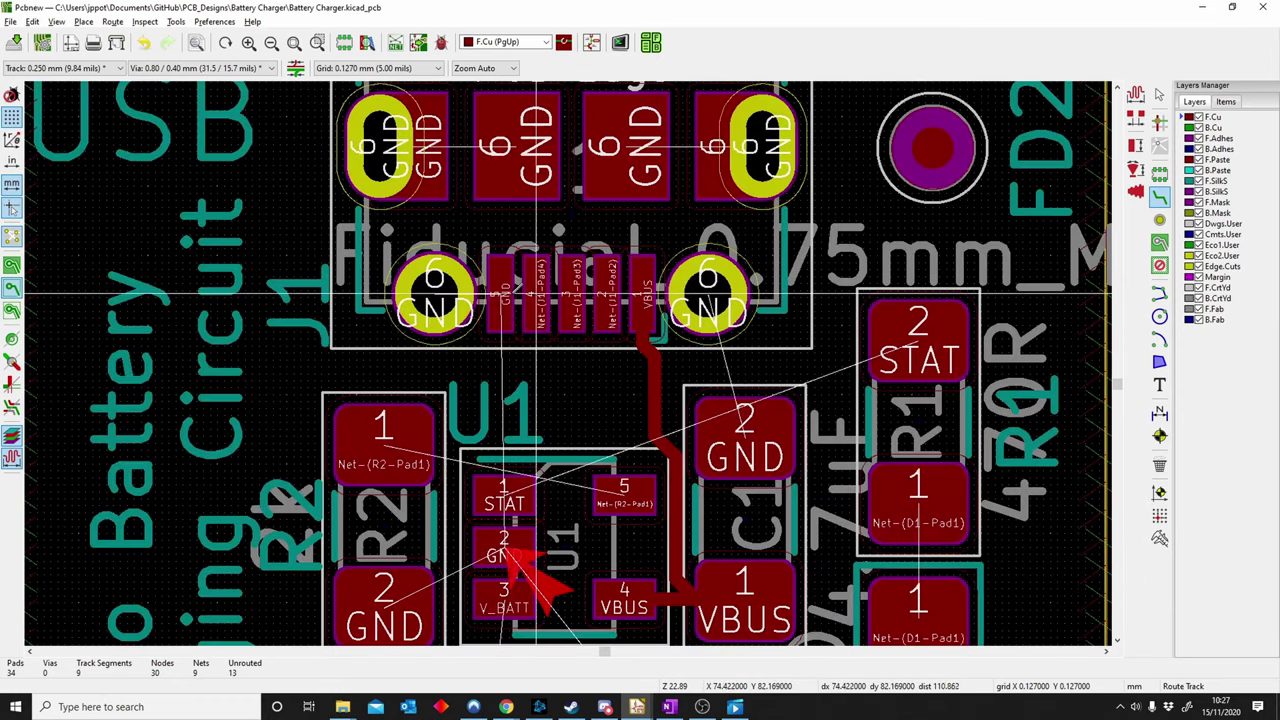
{"action": "left_click", "coordinate": [502, 300]}
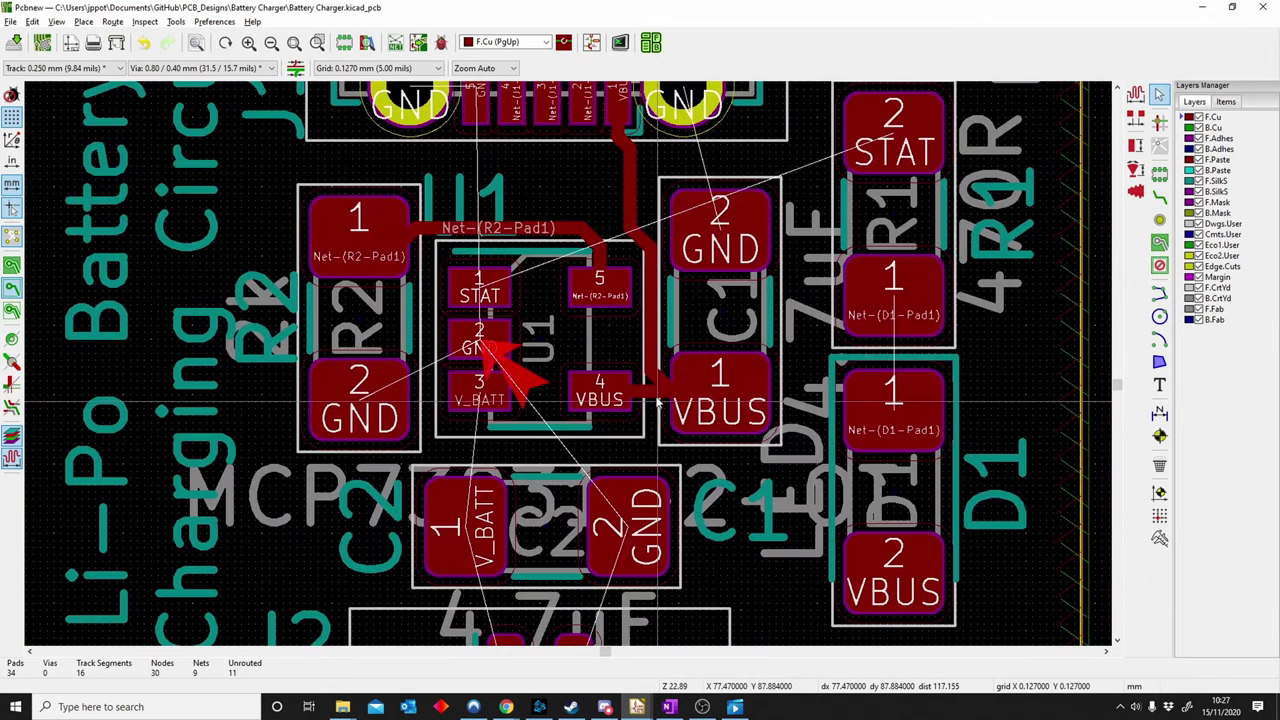
Reshape the VBUS track between U1 and C1 by moving its diagonal and vertical segments toward C1 pad 1.
{"action": "middle_click_drag", "start_coordinate": [655, 358], "coordinate": [569, 350]}
{"action": "scroll", "coordinate": [569, 363], "scroll_direction": "up", "scroll_amount": 3}
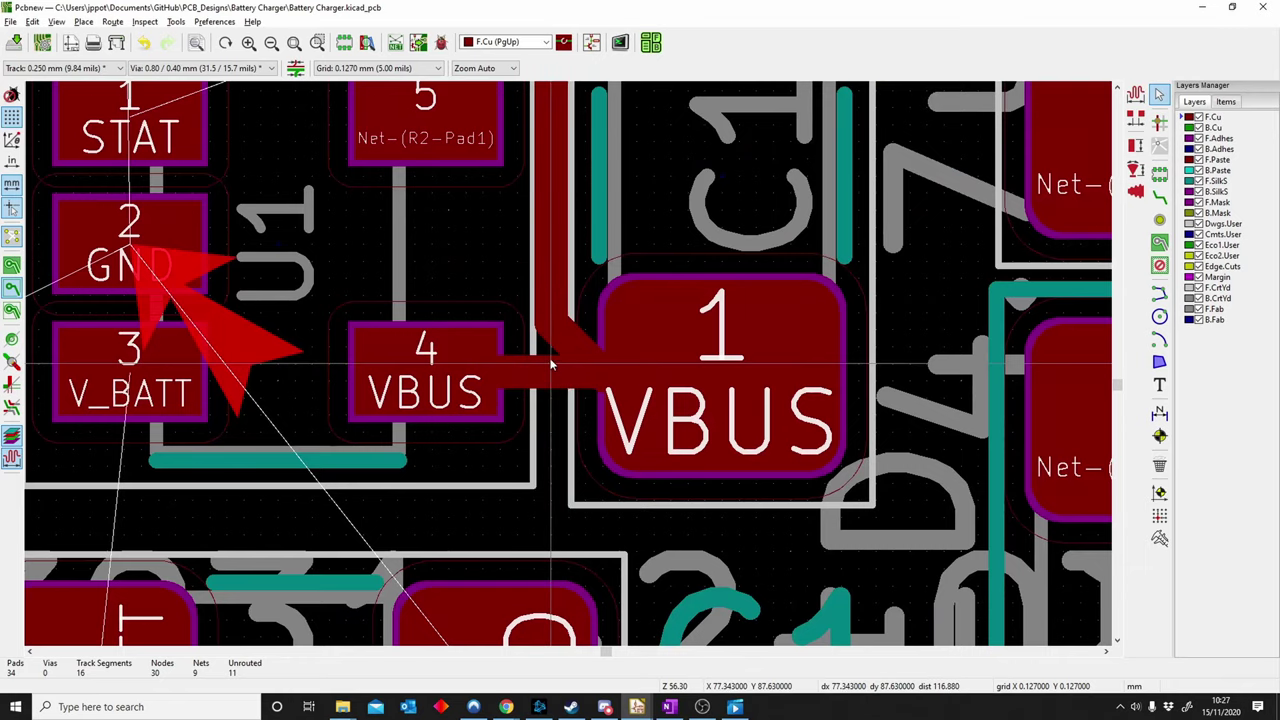
{"action": "scroll", "coordinate": [549, 356], "scroll_direction": "up", "scroll_amount": 3}
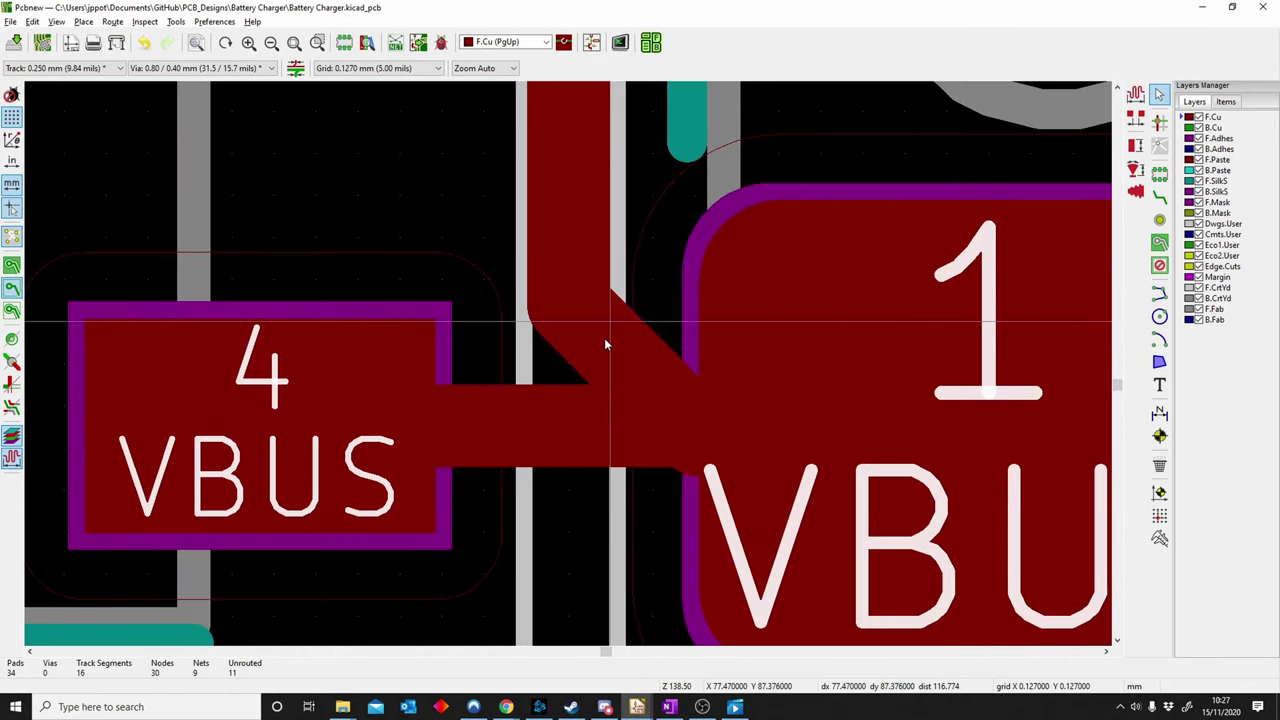
{"action": "left_click_drag", "start_coordinate": [605, 339], "coordinate": [562, 452]}
{"action": "left_click", "coordinate": [632, 462]}
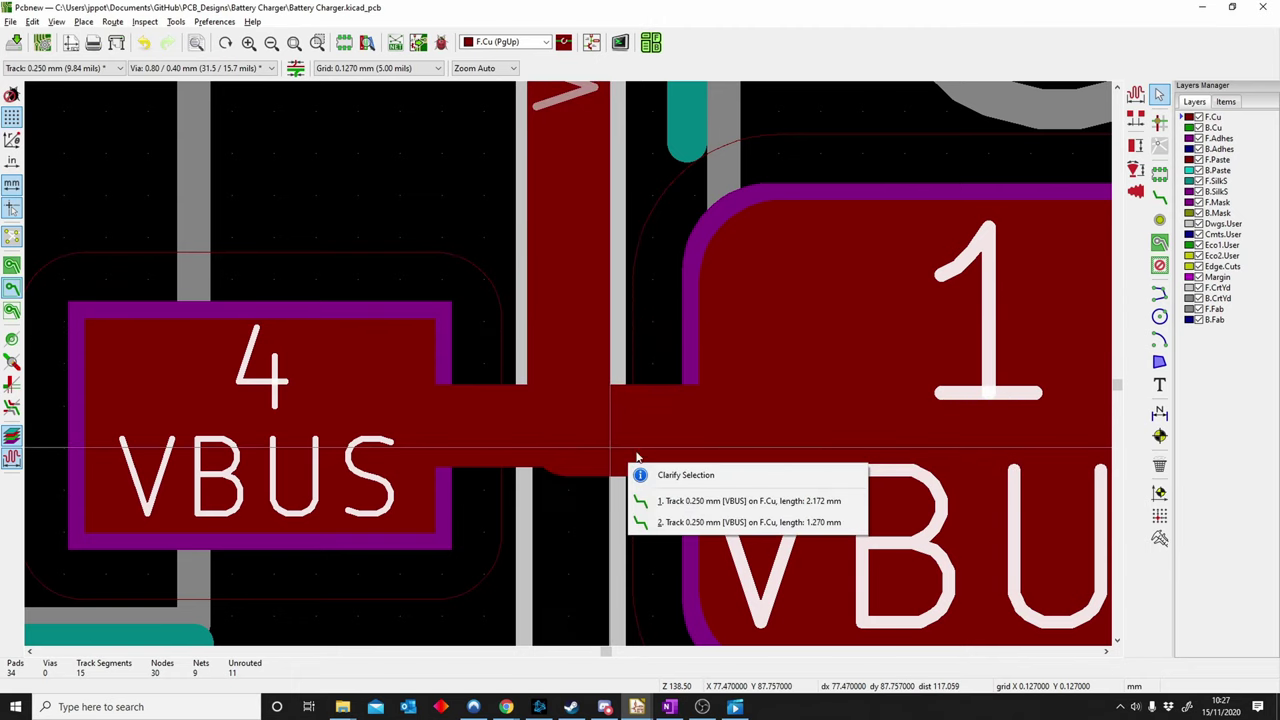
{"action": "left_click", "coordinate": [672, 503]}
{"action": "scroll", "coordinate": [567, 362], "scroll_direction": "down", "scroll_amount": 3}
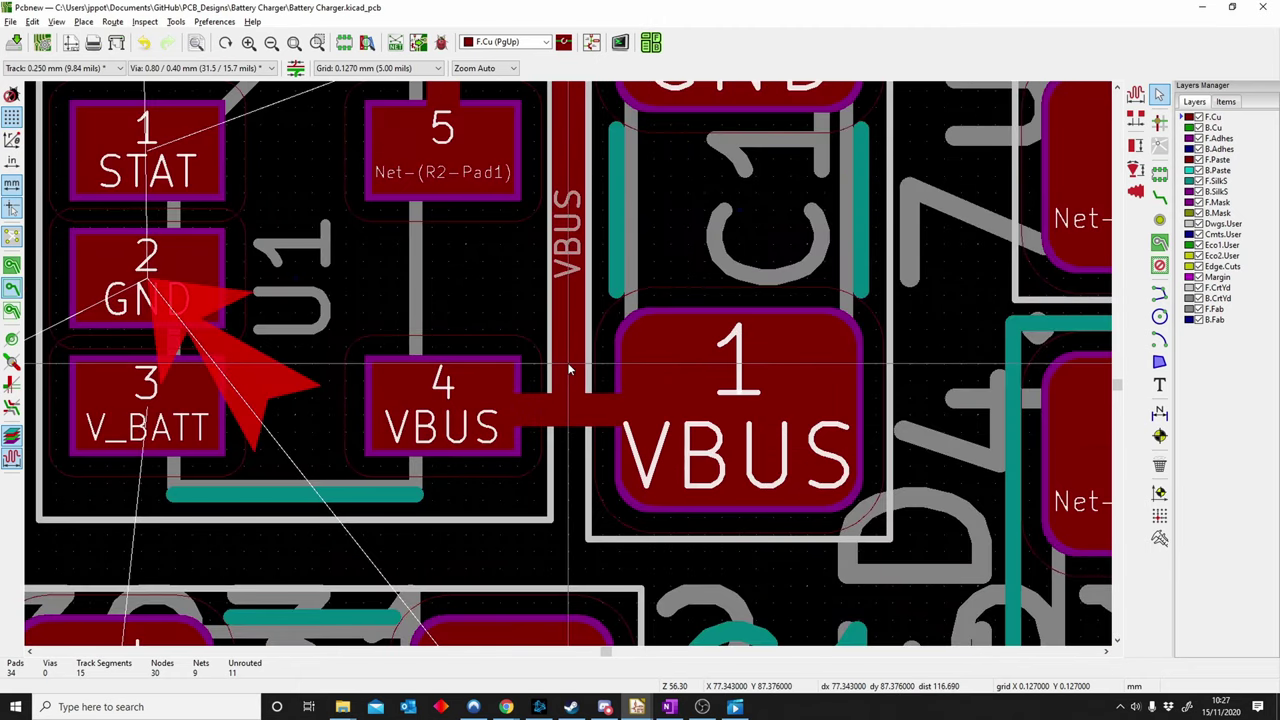
{"action": "left_click_drag", "start_coordinate": [561, 363], "coordinate": [712, 396]}
Examine the routed tracks, especially the angled corner of the STAT track beside R1 pad 2.
{"action": "scroll", "coordinate": [740, 405], "scroll_direction": "down", "scroll_amount": 5}
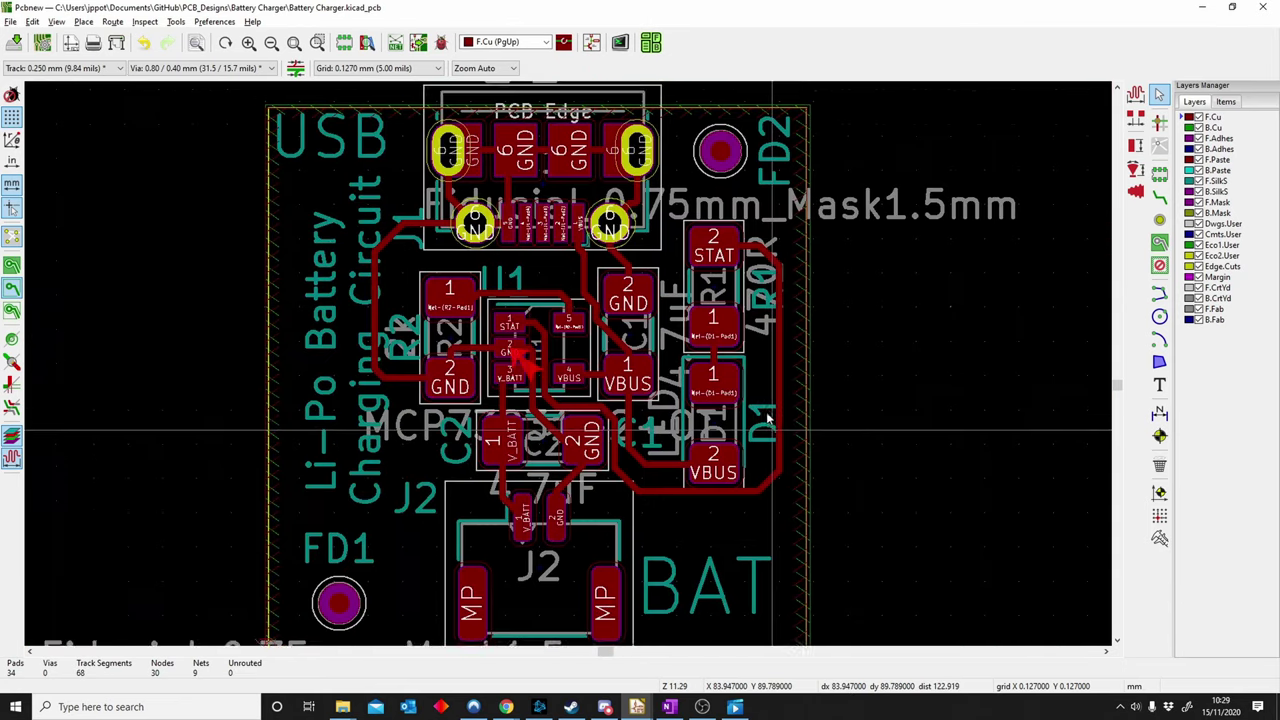
{"action": "scroll", "coordinate": [766, 235], "scroll_direction": "up", "scroll_amount": 3}
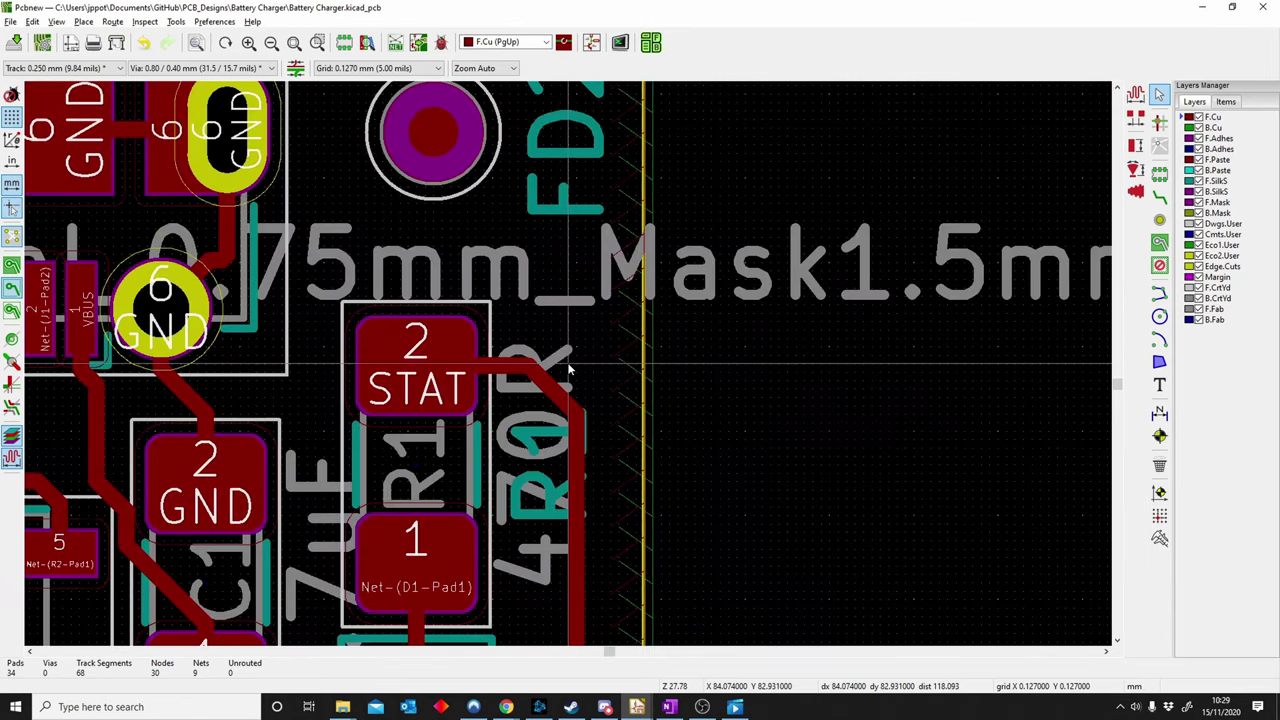
{"action": "scroll", "coordinate": [558, 403], "scroll_direction": "up", "scroll_amount": 1}
{"action": "scroll", "coordinate": [568, 365], "scroll_direction": "down", "scroll_amount": 1}
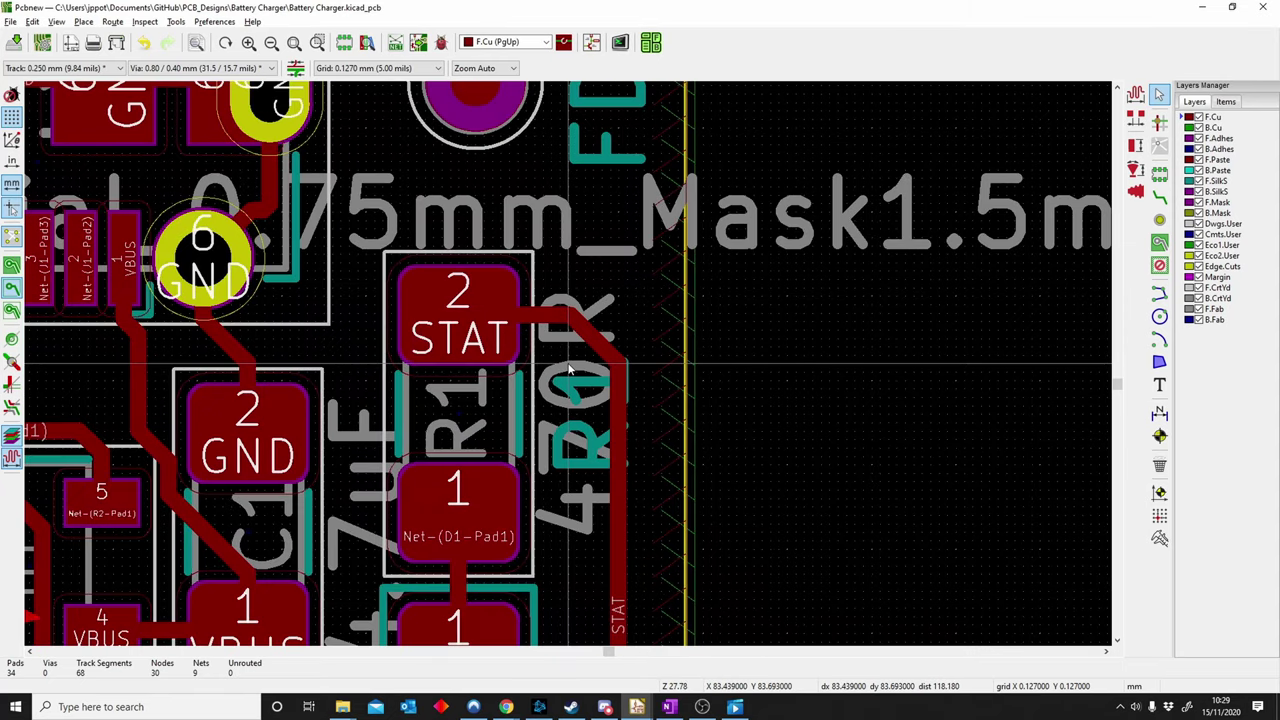
{"action": "scroll", "coordinate": [568, 370], "scroll_direction": "up", "scroll_amount": 5}
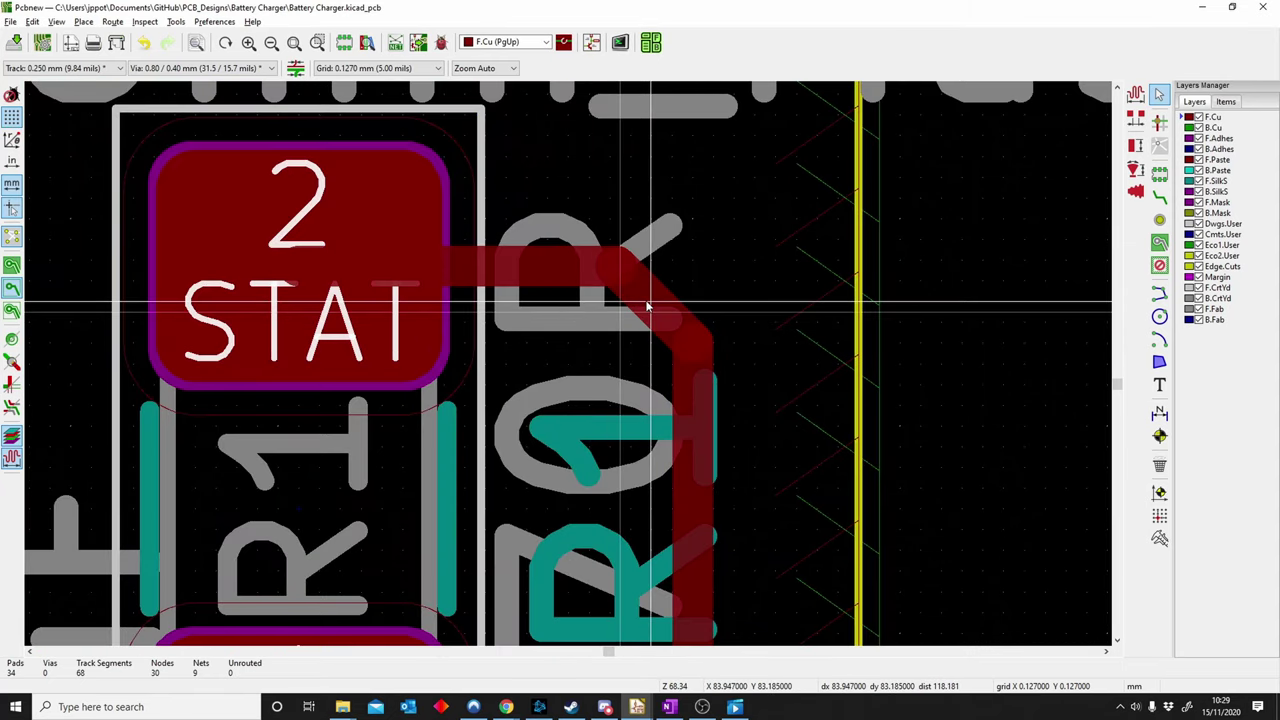
{"action": "scroll", "coordinate": [642, 314], "scroll_direction": "down", "scroll_amount": 5}
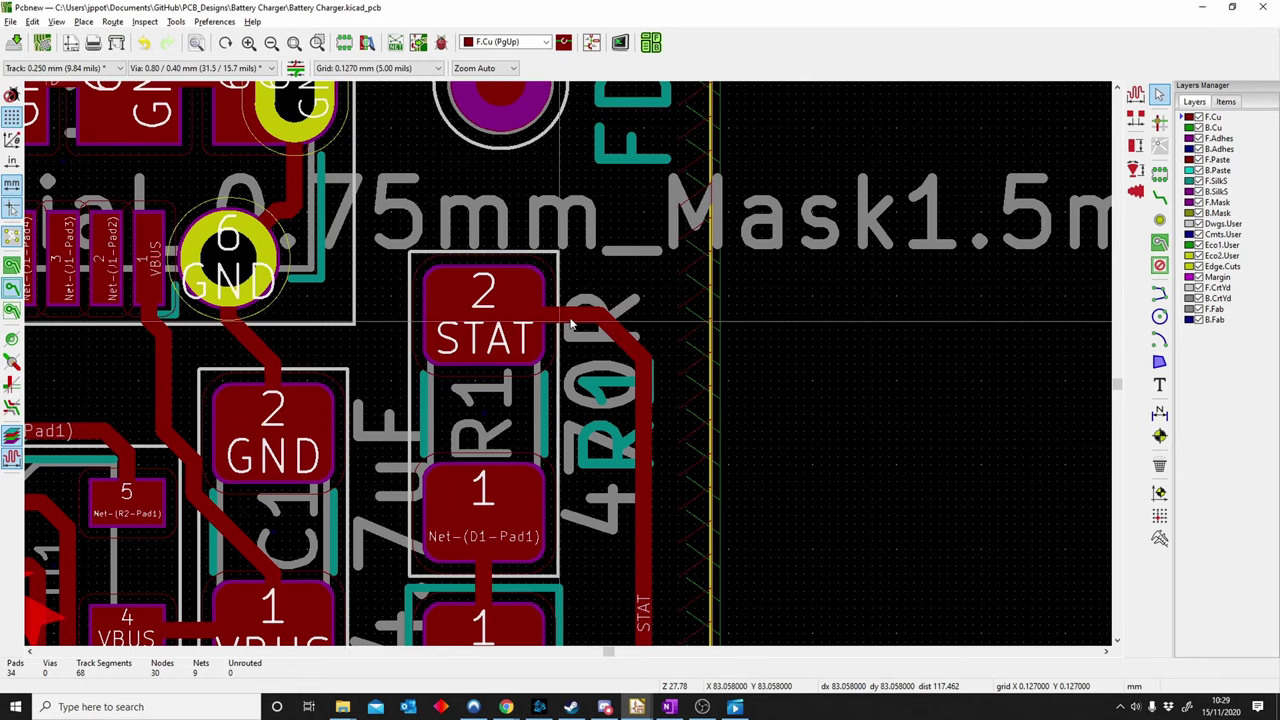
{"action": "scroll", "coordinate": [515, 432], "scroll_direction": "down", "scroll_amount": 5}
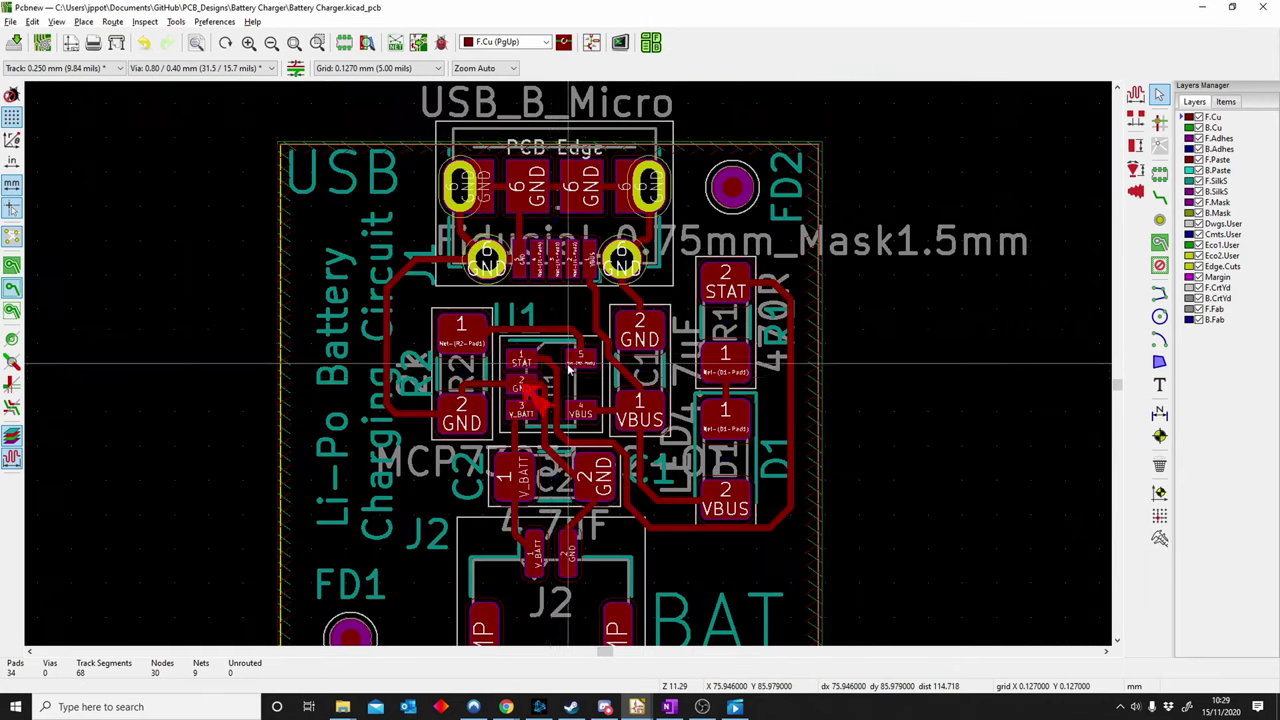
{"action": "scroll", "coordinate": [515, 432], "scroll_direction": "down", "scroll_amount": 2}
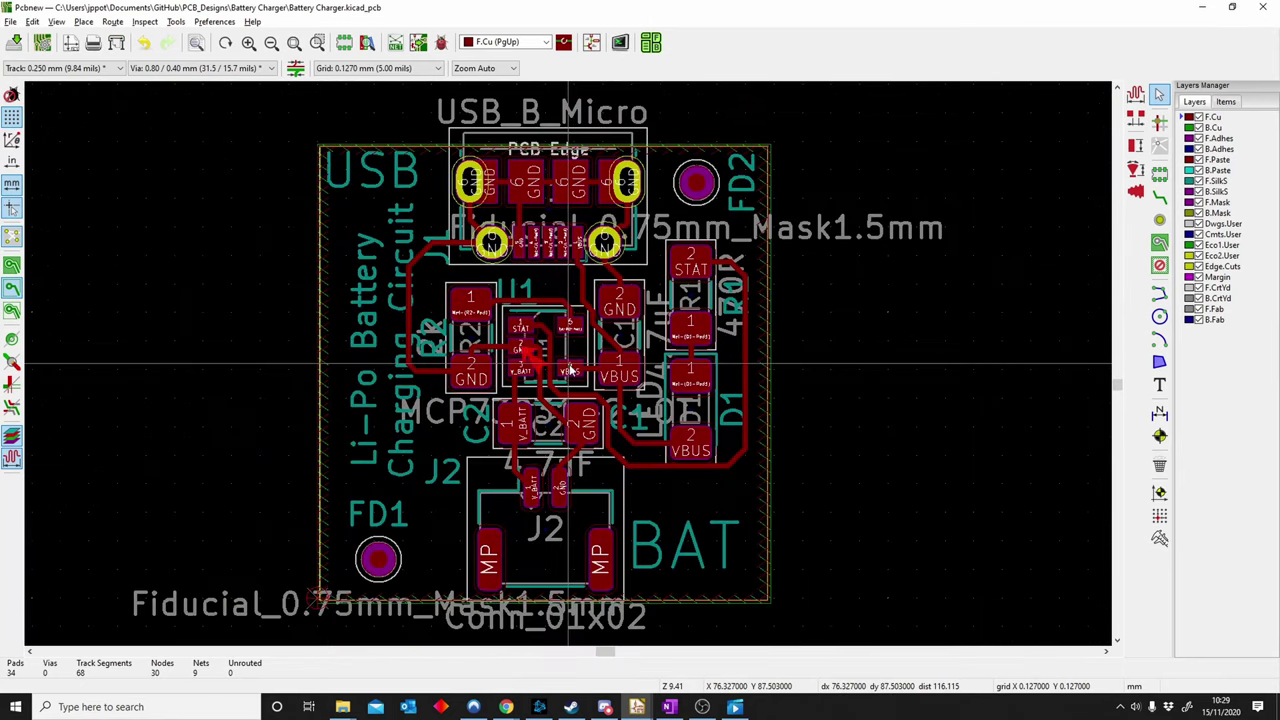
Start a copper zone on F.Cu at the board outline's upper-left corner and assign it the V_BATT net.
{"action": "left_click", "coordinate": [1160, 242]}
{"action": "scroll", "coordinate": [460, 338], "scroll_direction": "up", "scroll_amount": 6}
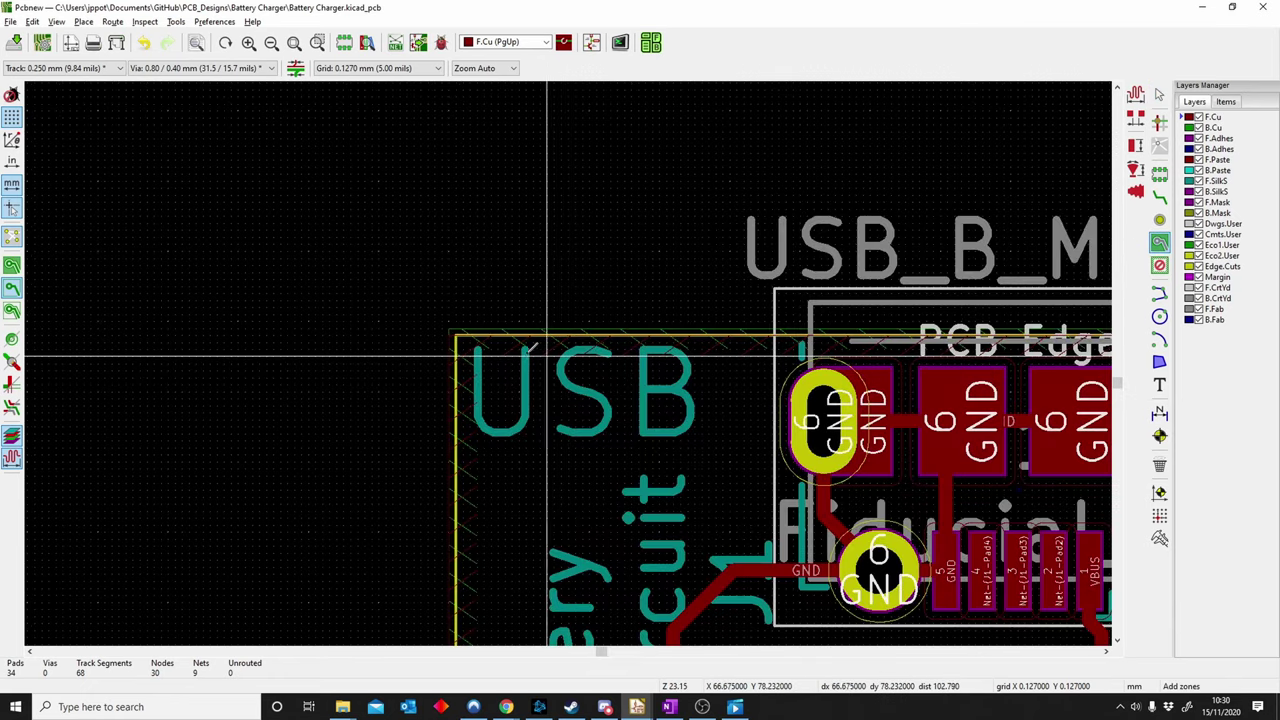
{"action": "left_click", "coordinate": [424, 321]}
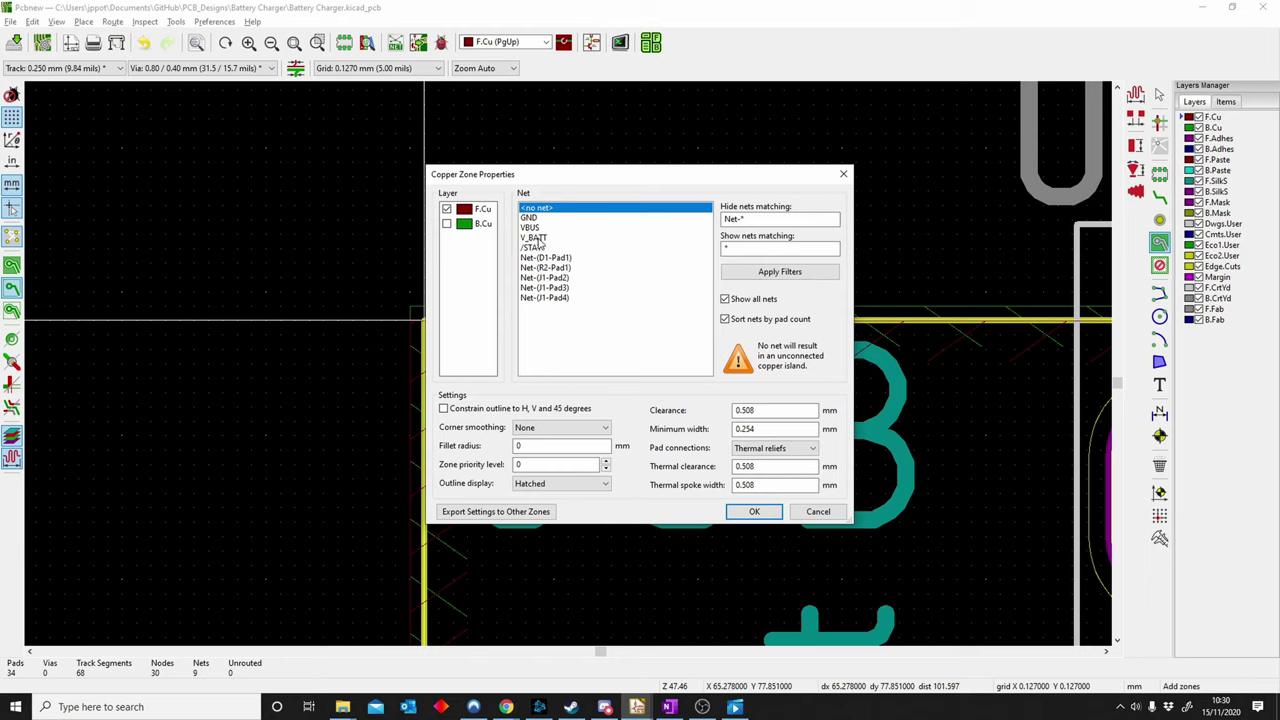
{"action": "left_click", "coordinate": [538, 238]}
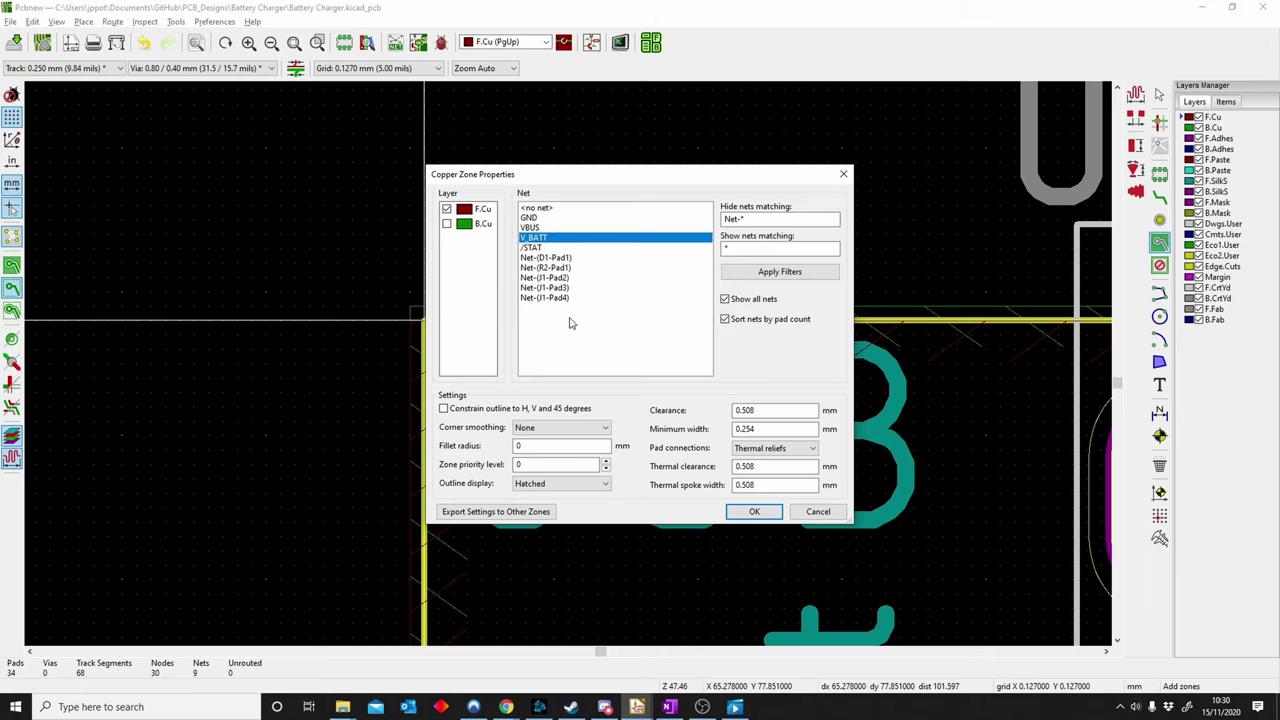
{"action": "left_click", "coordinate": [754, 512]}
Trace the zone outline along the board edges through the upper-right, lower-right and lower-left corners back to its start.
{"action": "scroll", "coordinate": [585, 357], "scroll_direction": "down", "scroll_amount": 5}
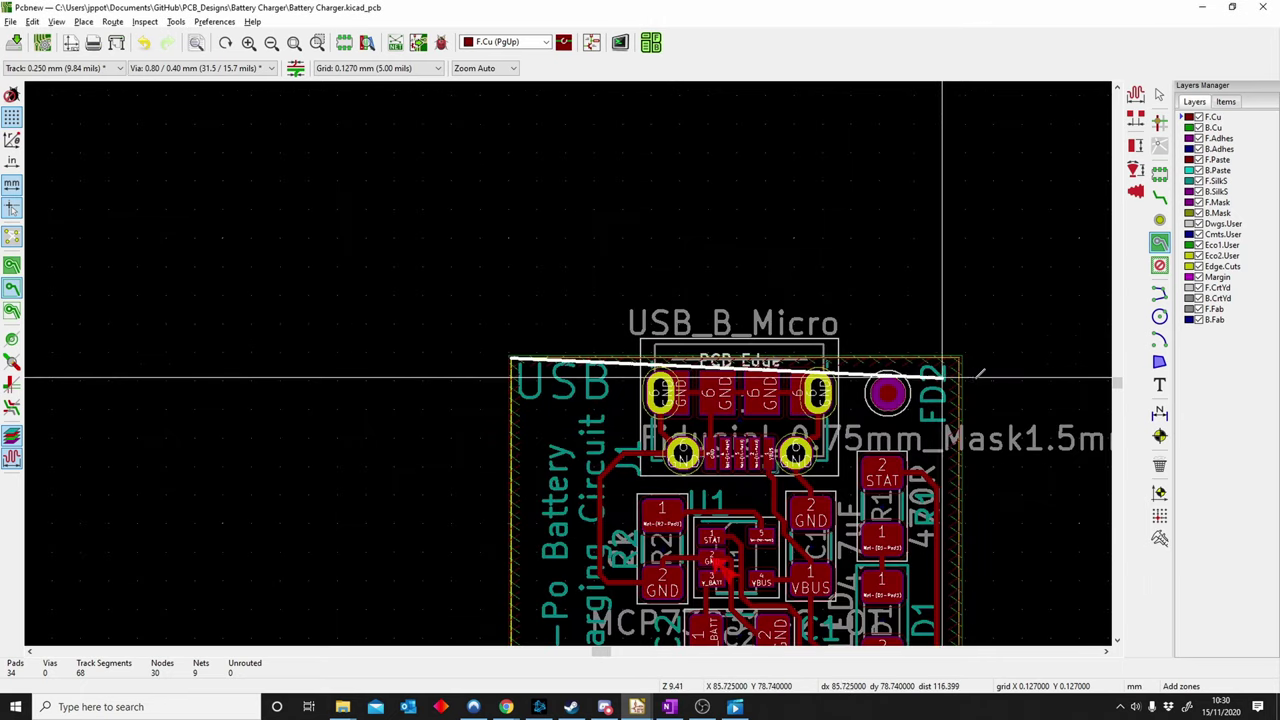
{"action": "scroll", "coordinate": [970, 372], "scroll_direction": "up", "scroll_amount": 5}
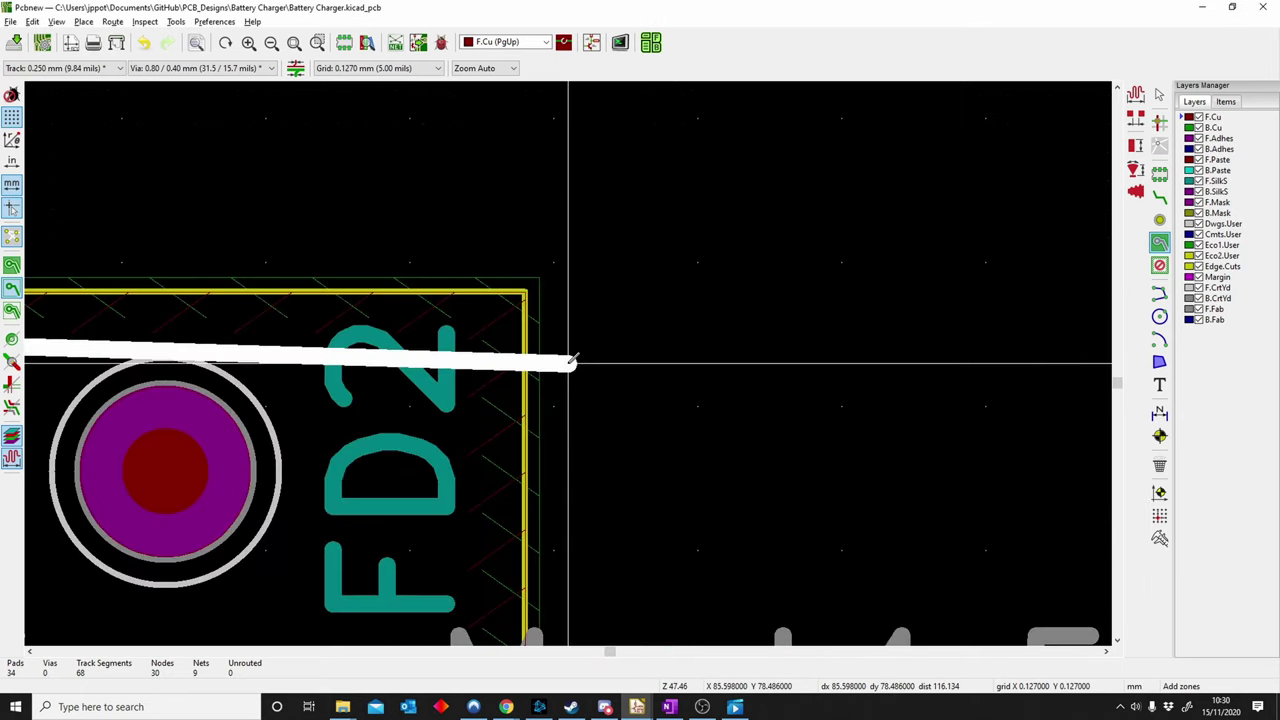
{"action": "left_click", "coordinate": [526, 305]}
{"action": "scroll", "coordinate": [526, 305], "scroll_direction": "down", "scroll_amount": 5}
{"action": "scroll", "coordinate": [586, 357], "scroll_direction": "up", "scroll_amount": 6}
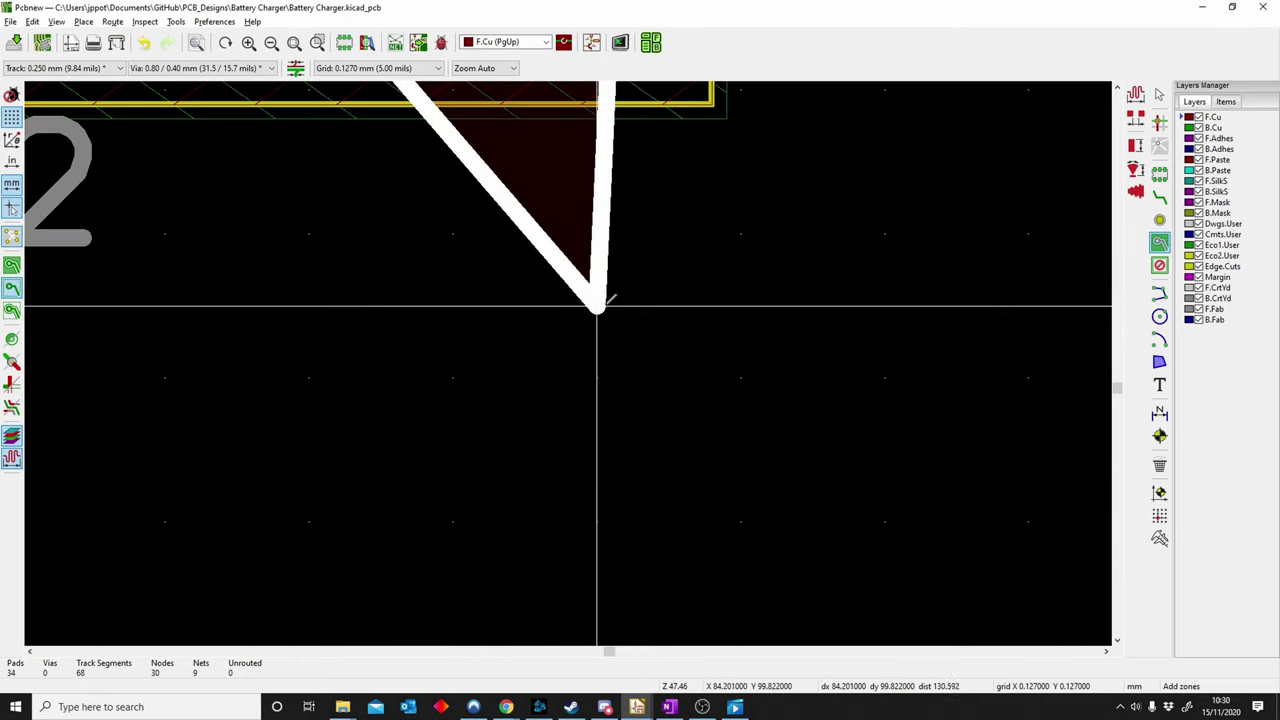
{"action": "scroll", "coordinate": [674, 305], "scroll_direction": "down", "scroll_amount": 5}
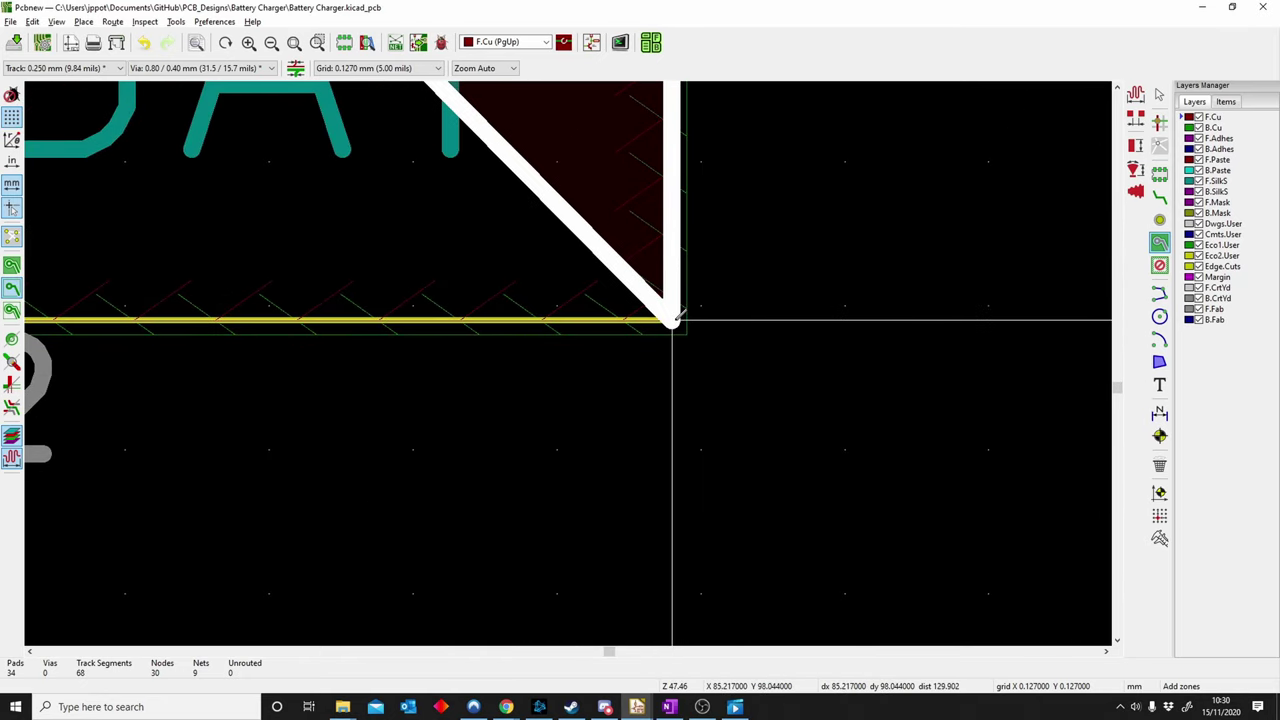
{"action": "scroll", "coordinate": [557, 363], "scroll_direction": "down", "scroll_amount": 2}
{"action": "scroll", "coordinate": [497, 357], "scroll_direction": "up", "scroll_amount": 8}
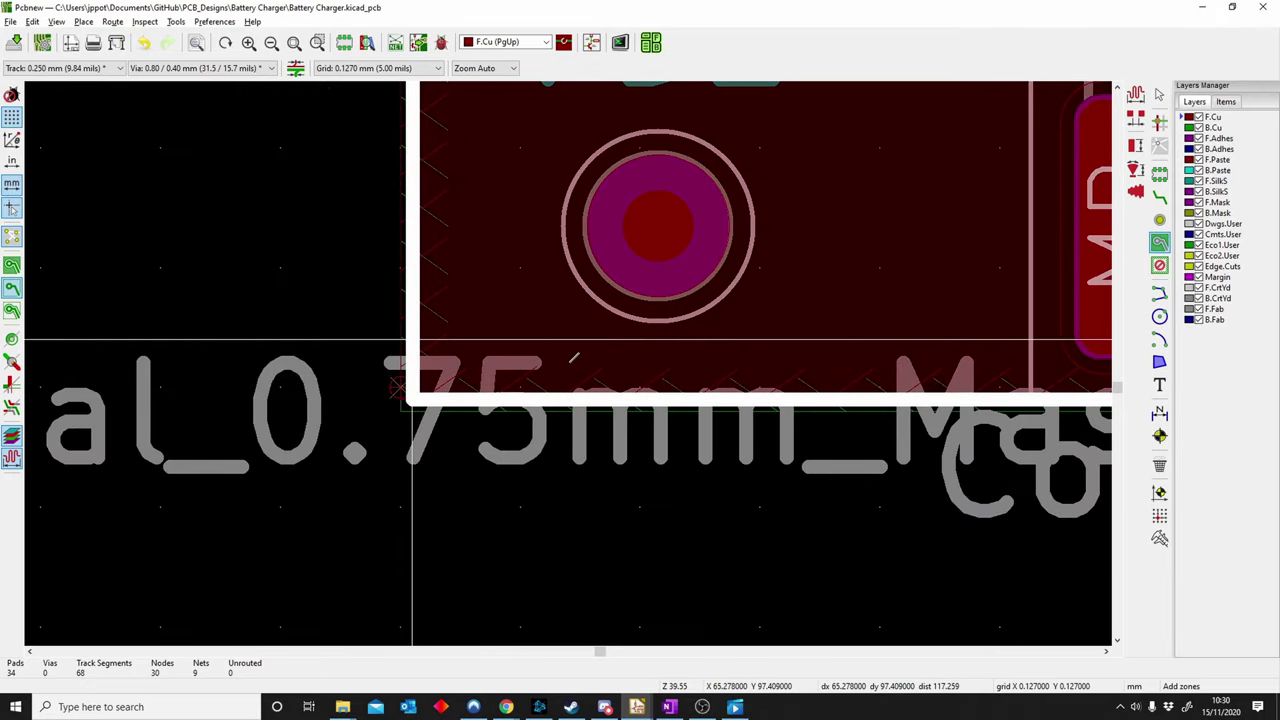
{"action": "scroll", "coordinate": [417, 343], "scroll_direction": "down", "scroll_amount": 5}
{"action": "scroll", "coordinate": [594, 340], "scroll_direction": "up", "scroll_amount": 2}
{"action": "scroll", "coordinate": [529, 343], "scroll_direction": "down", "scroll_amount": 3}
{"action": "scroll", "coordinate": [556, 258], "scroll_direction": "up", "scroll_amount": 10}
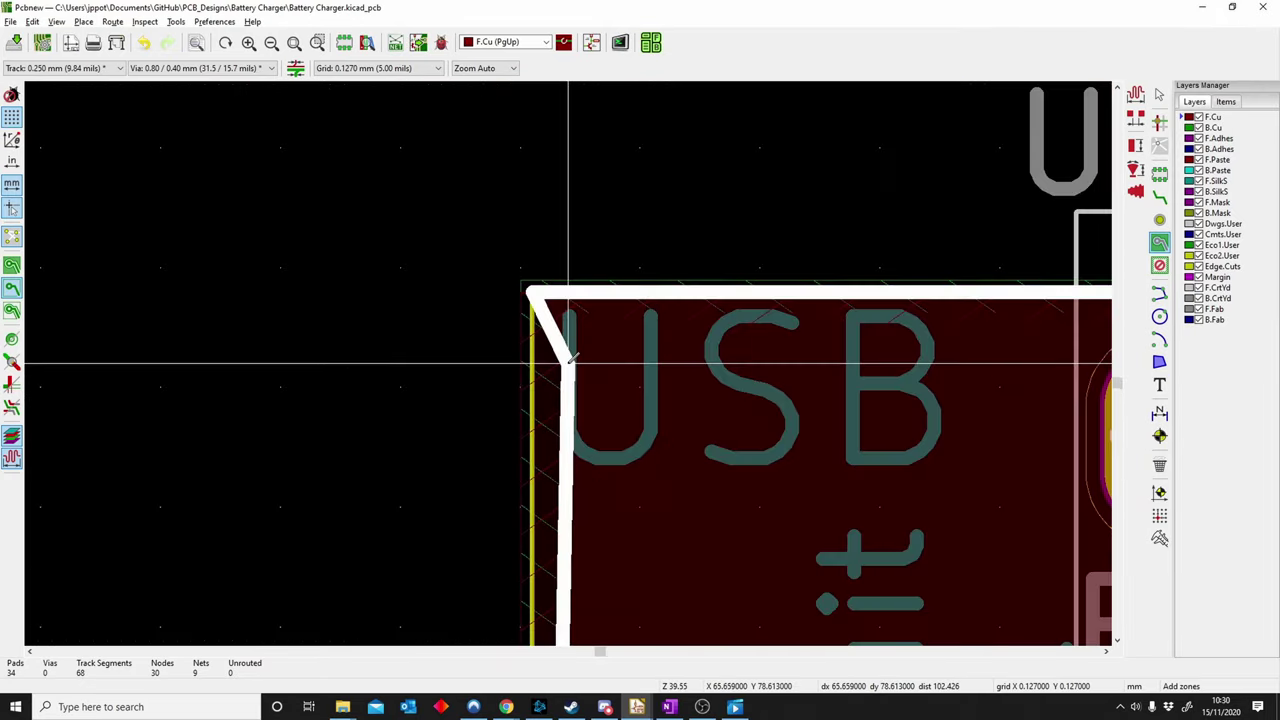
Delete the existing GND zone on B.Cu by its outline near the USB text.
{"action": "scroll", "coordinate": [494, 214], "scroll_direction": "down", "scroll_amount": 3}
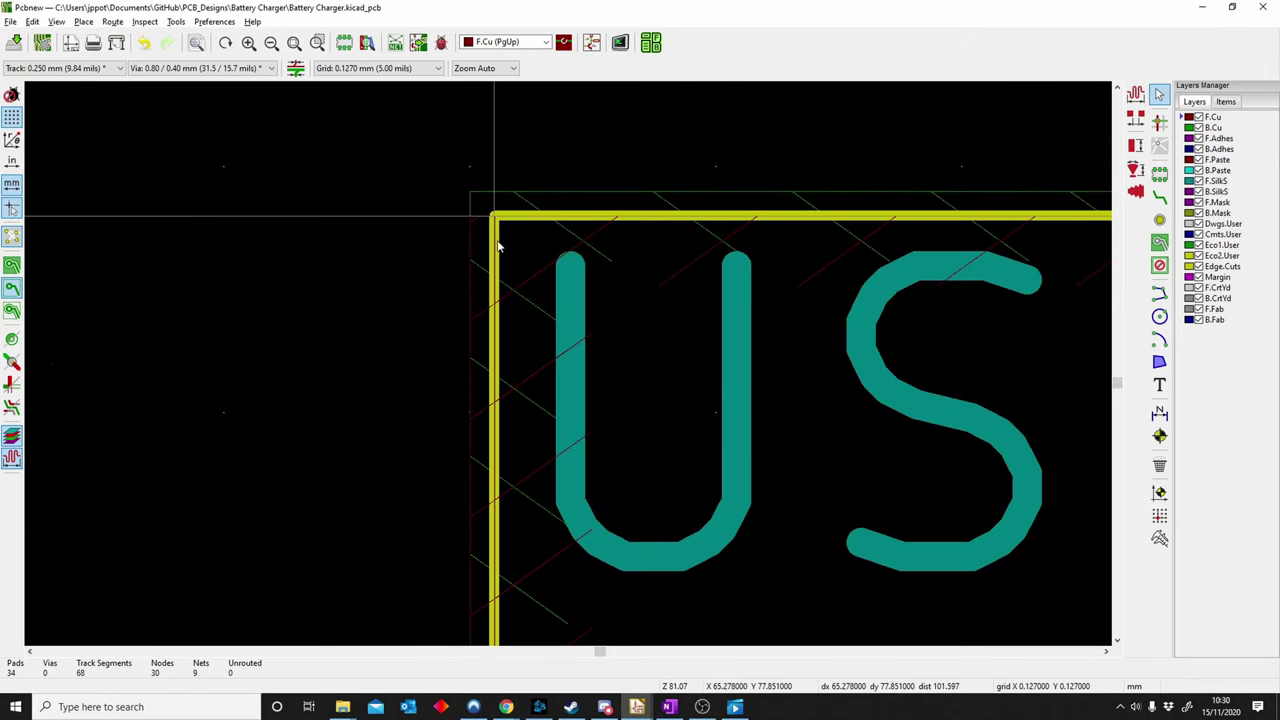
{"action": "left_click", "coordinate": [586, 328]}
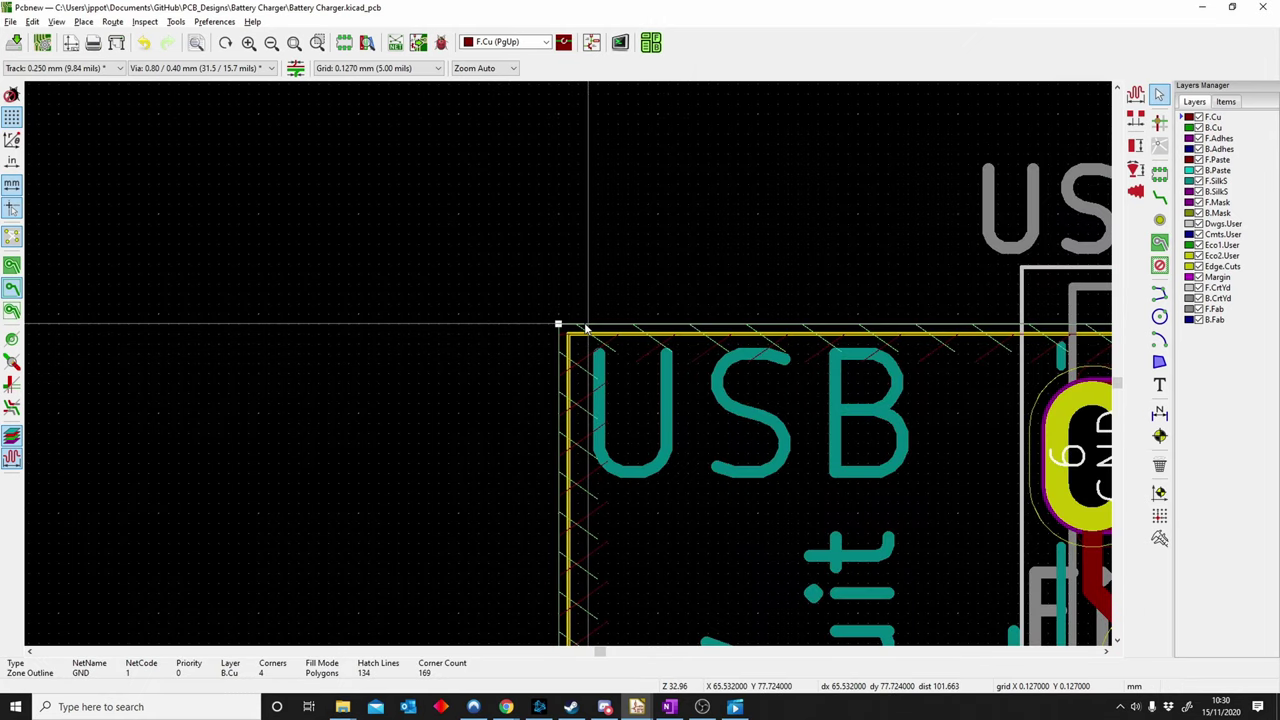
{"action": "key", "text": "Delete"}
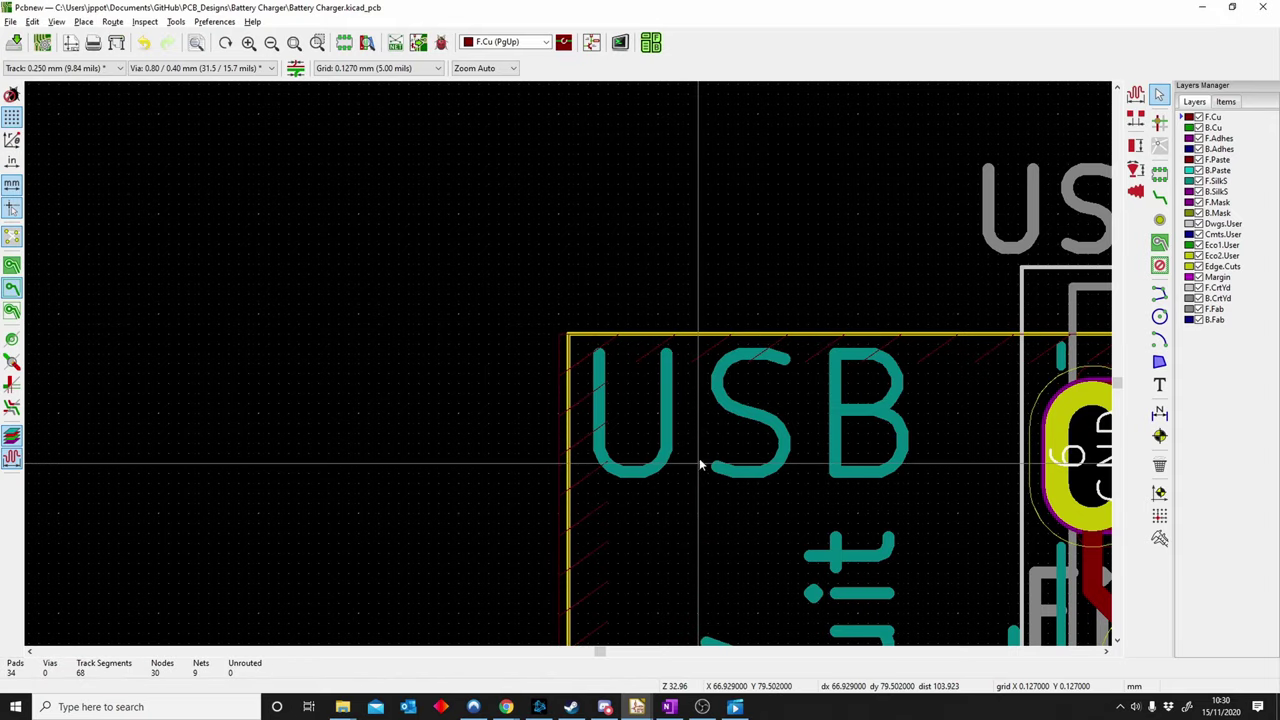
Start a copper zone on B.Cu at the board outline's upper-left corner and assign it the GND net.
{"action": "middle_click_drag", "start_coordinate": [739, 423], "coordinate": [511, 350]}
{"action": "left_click", "coordinate": [1160, 243]}
{"action": "left_click", "coordinate": [341, 260]}
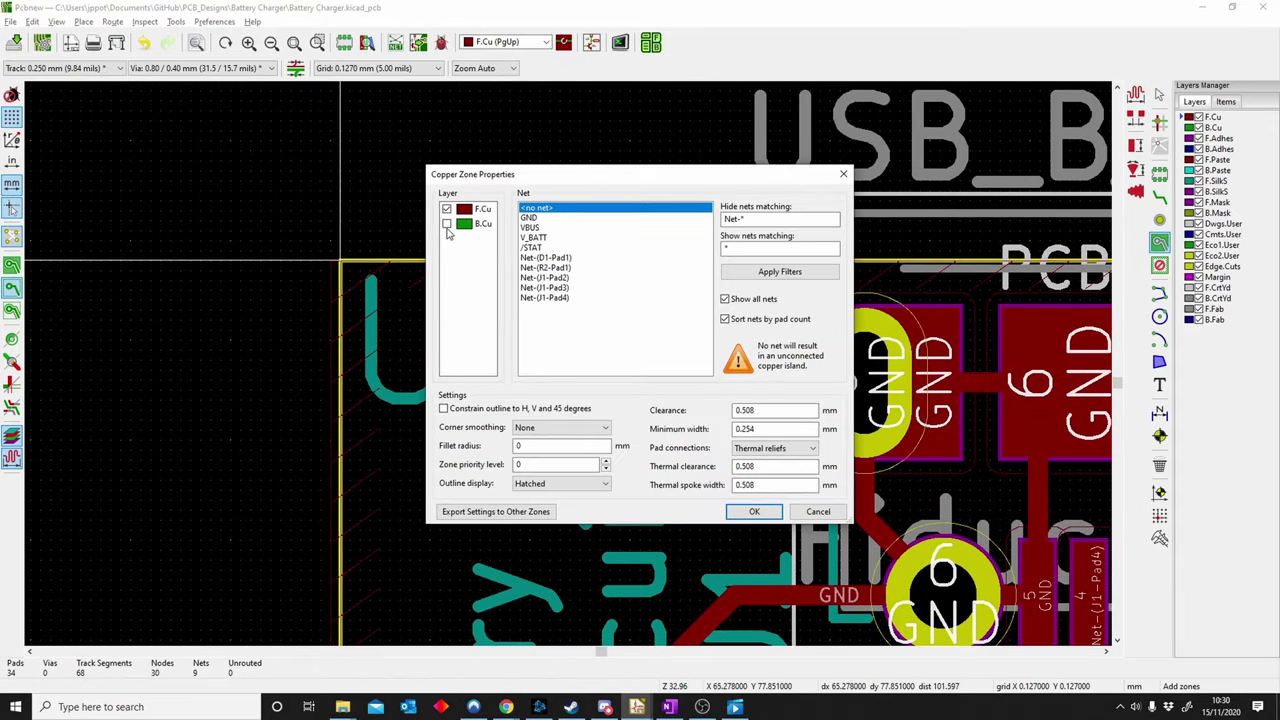
{"action": "left_click", "coordinate": [527, 218]}
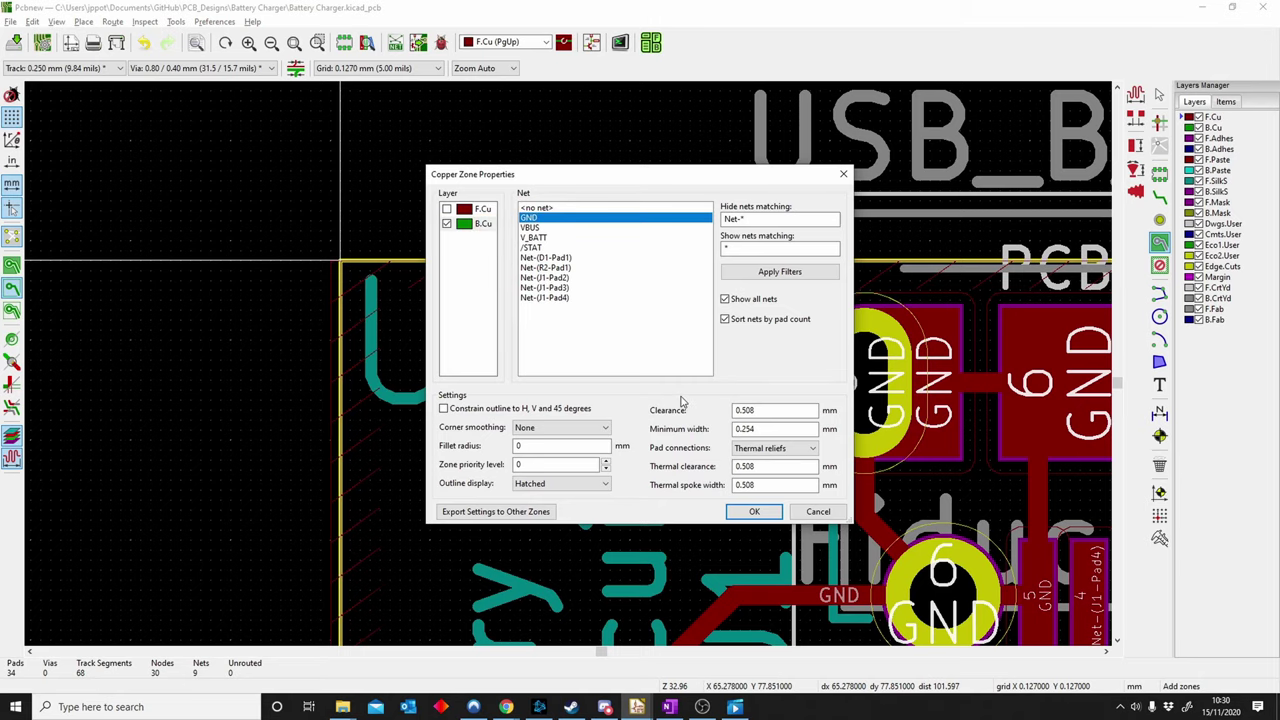
{"action": "left_click", "coordinate": [748, 511]}
Trace the GND zone outline along the board's upper and right edges, placing its upper-right and lower-right corners.
{"action": "scroll", "coordinate": [620, 375], "scroll_direction": "down", "scroll_amount": 5}
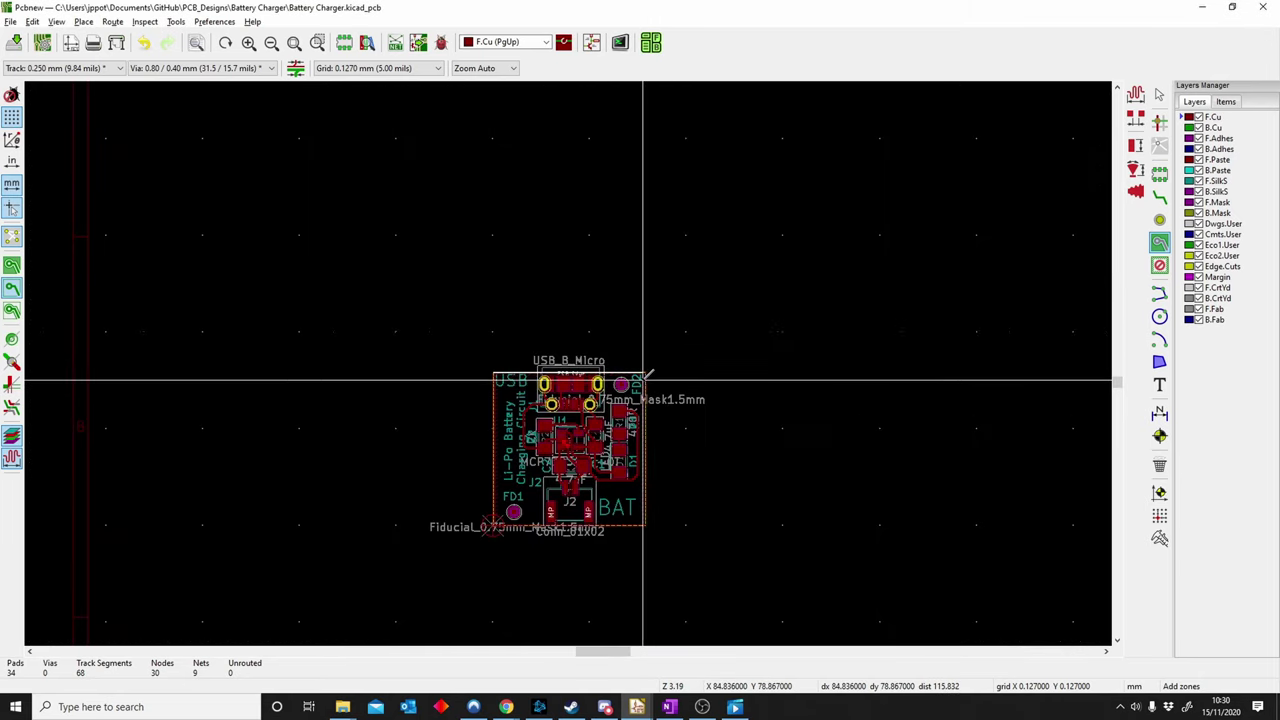
{"action": "scroll", "coordinate": [645, 380], "scroll_direction": "up", "scroll_amount": 2, "text": "ctrl"}
{"action": "scroll", "coordinate": [974, 388], "scroll_direction": "up", "scroll_amount": 3}
{"action": "scroll", "coordinate": [514, 348], "scroll_direction": "up", "scroll_amount": 3}
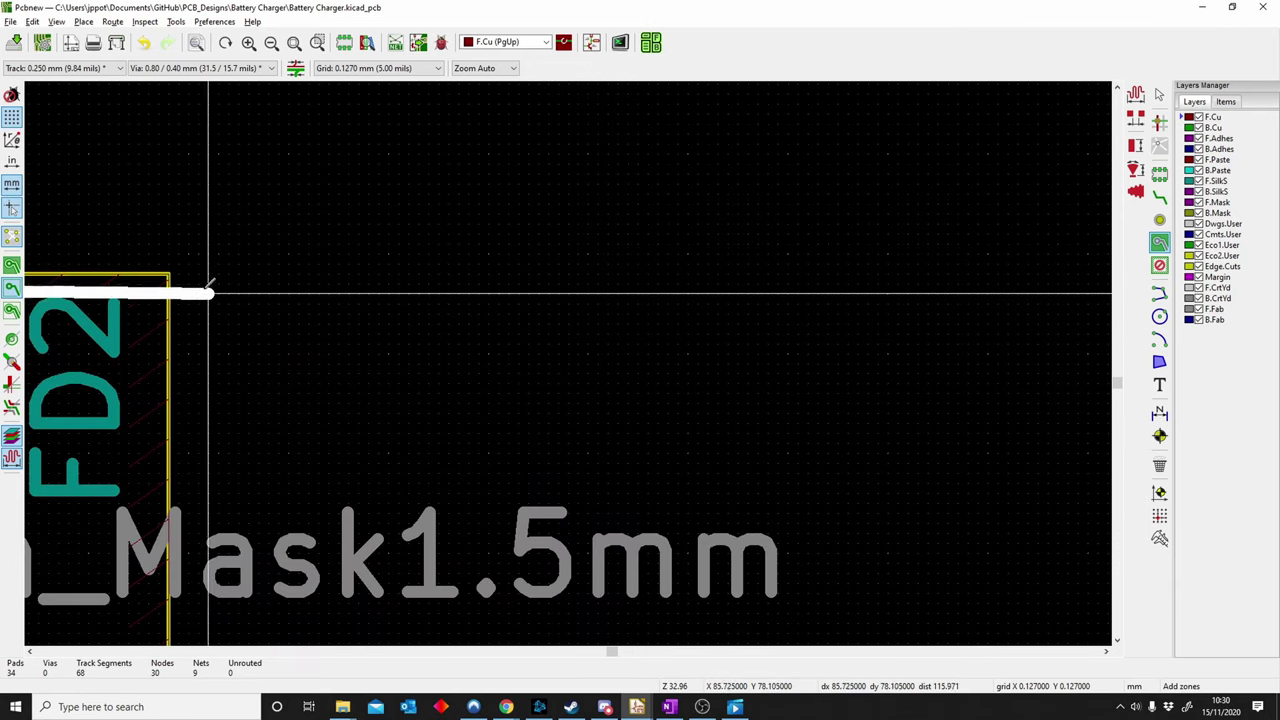
{"action": "left_click", "coordinate": [172, 270]}
{"action": "scroll", "coordinate": [172, 270], "scroll_direction": "down", "scroll_amount": 6}
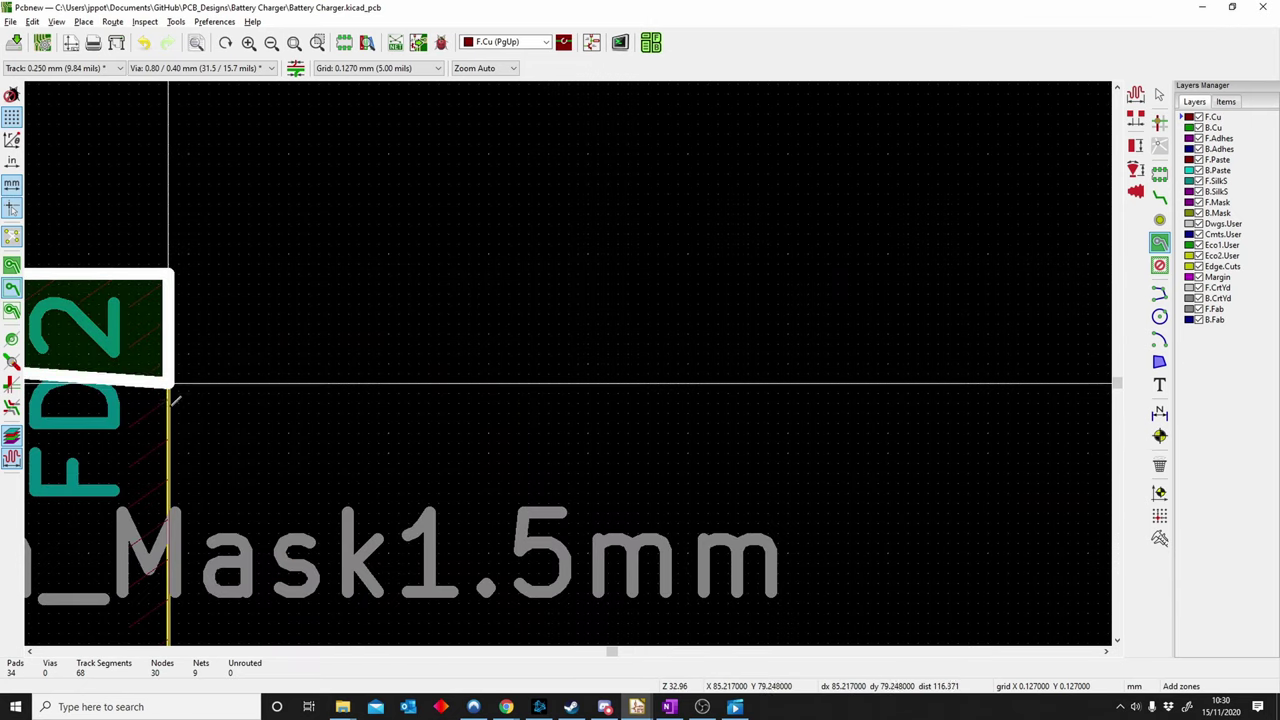
{"action": "scroll", "coordinate": [563, 363], "scroll_direction": "up", "scroll_amount": 5}
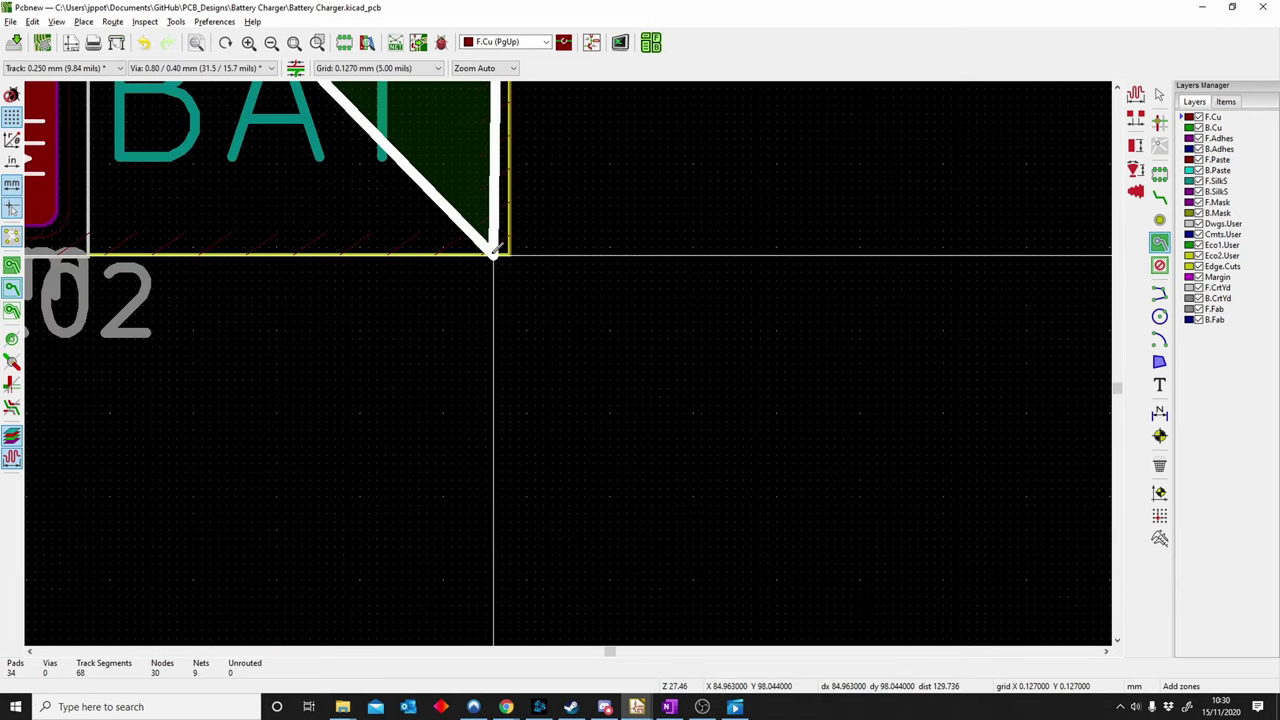
{"action": "left_click", "coordinate": [510, 255]}
Continue the GND zone outline through the board's lower-left corner and close it at the upper-left starting point.
{"action": "scroll", "coordinate": [510, 255], "scroll_direction": "down", "scroll_amount": 3}
{"action": "scroll", "coordinate": [439, 350], "scroll_direction": "down", "scroll_amount": 1}
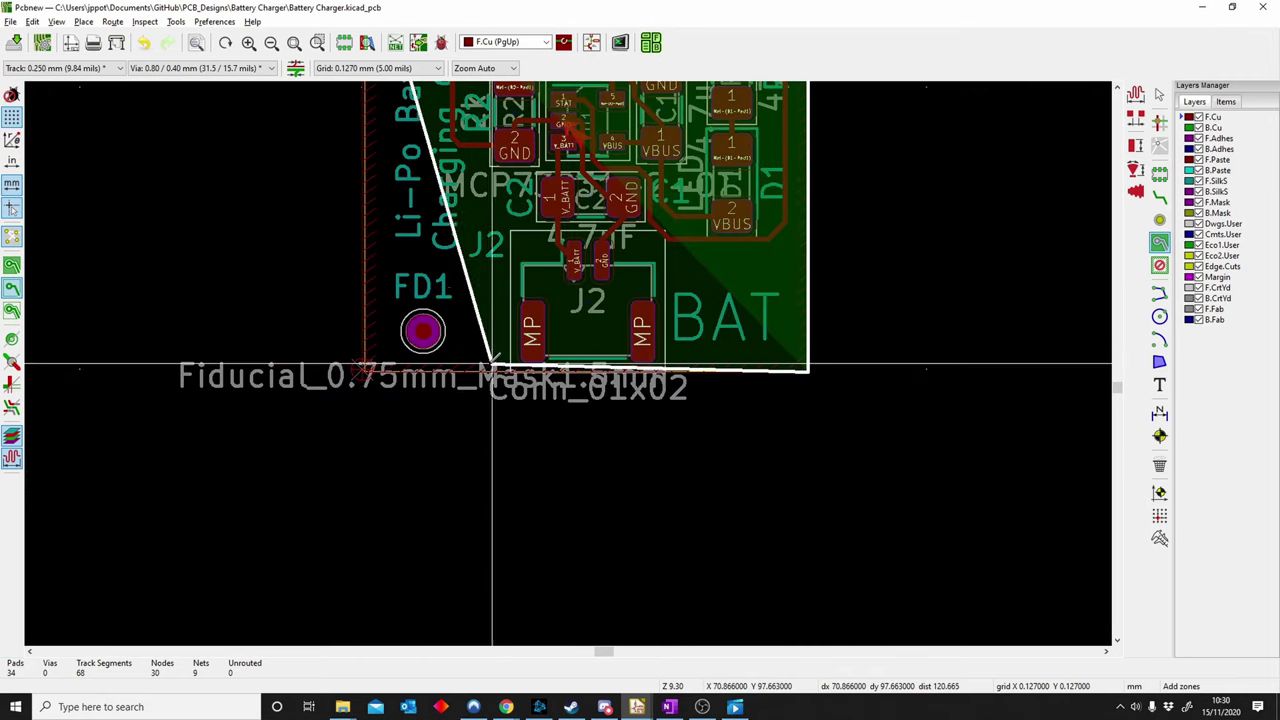
{"action": "scroll", "coordinate": [371, 366], "scroll_direction": "up", "scroll_amount": 3}
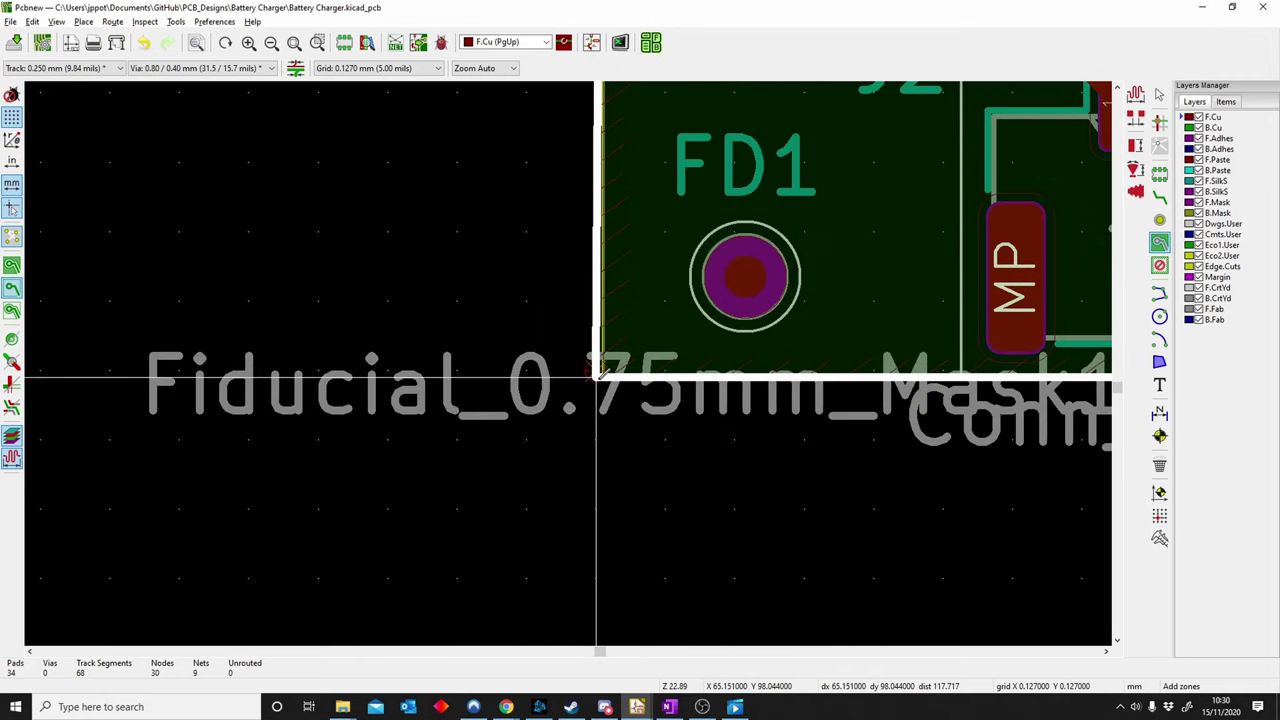
{"action": "left_click", "coordinate": [595, 376]}
{"action": "scroll", "coordinate": [571, 363], "scroll_direction": "down", "scroll_amount": 3}
{"action": "scroll", "coordinate": [568, 300], "scroll_direction": "down", "scroll_amount": 3}
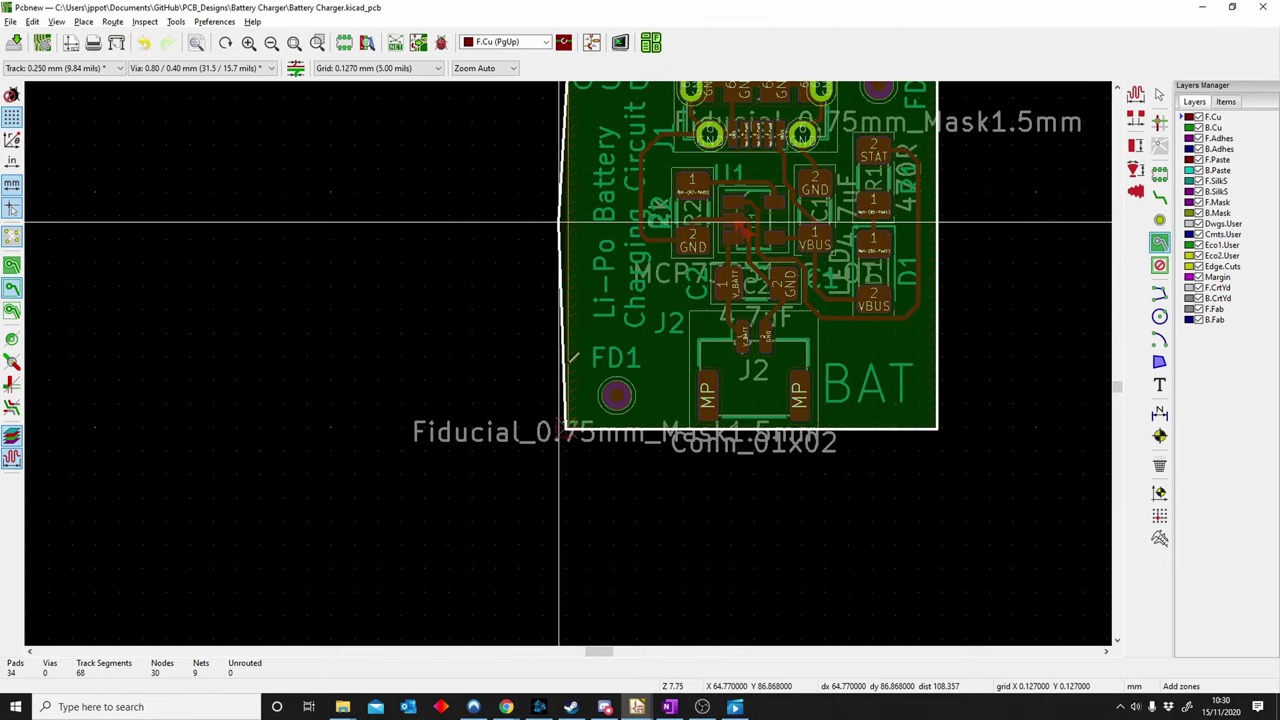
{"action": "scroll", "coordinate": [571, 232], "scroll_direction": "up", "scroll_amount": 5}
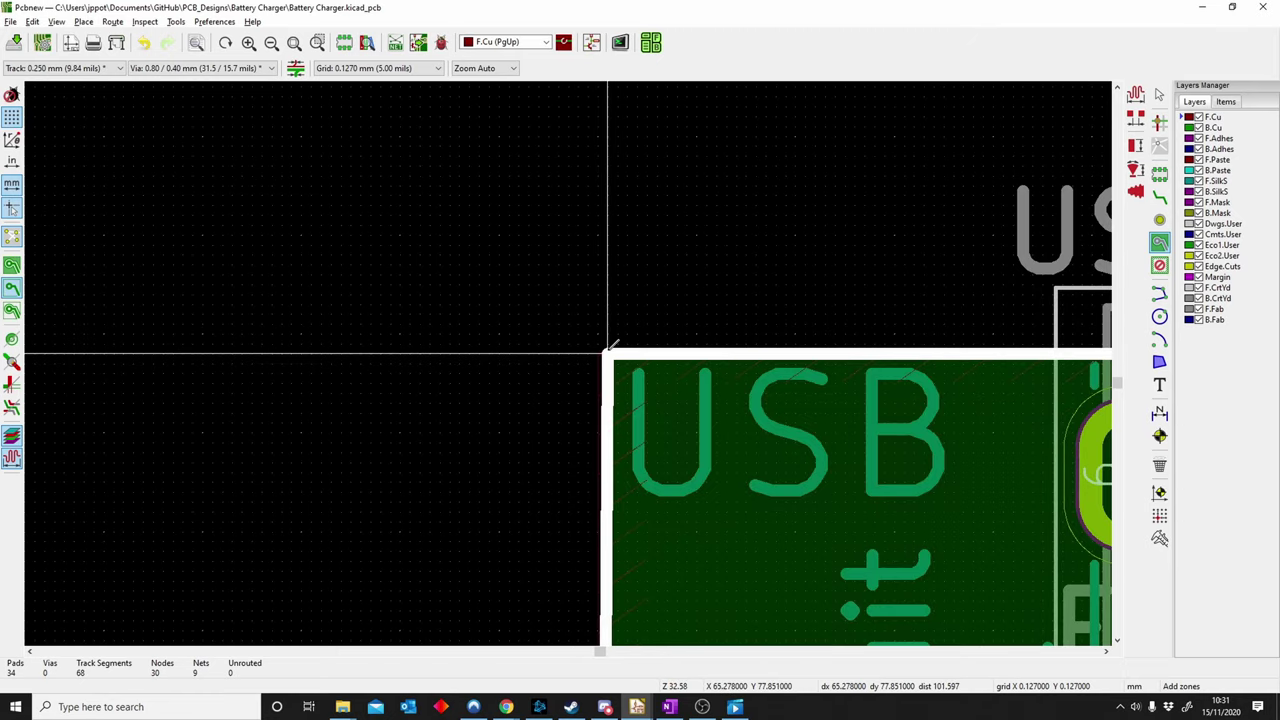
{"action": "left_click", "coordinate": [609, 350]}
{"action": "middle_click_drag", "start_coordinate": [607, 361], "coordinate": [276, 156]}
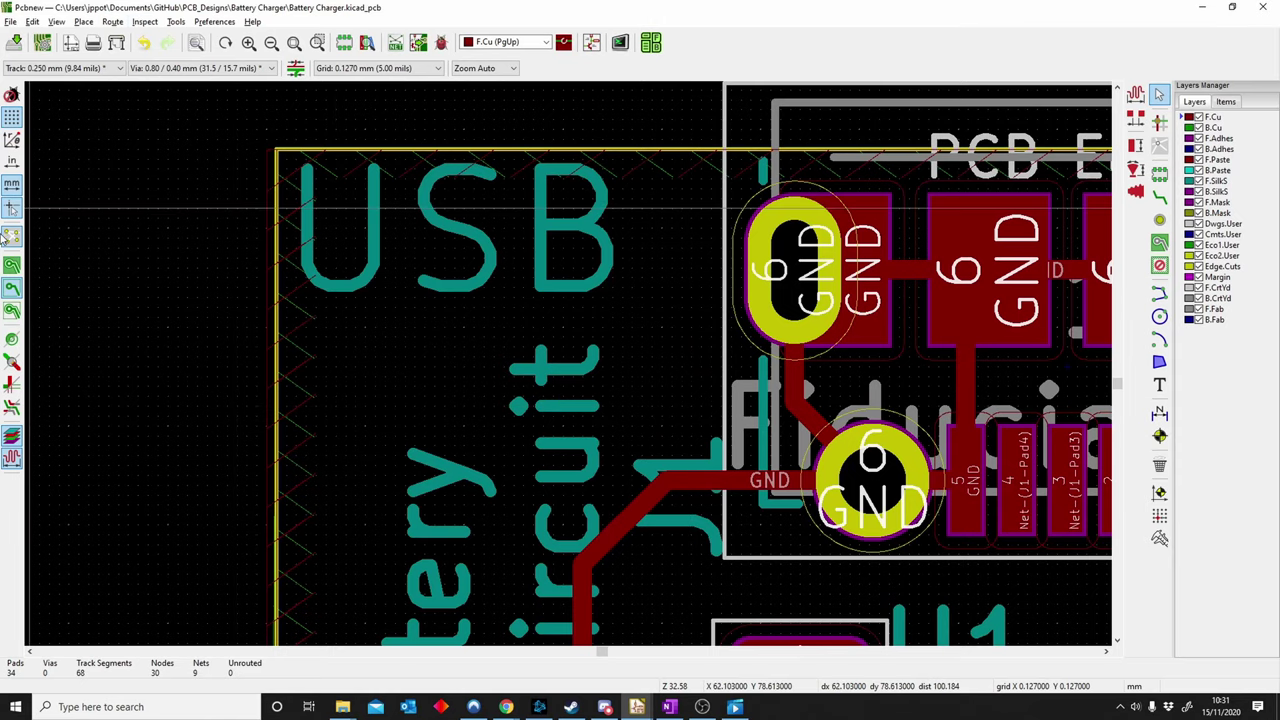
Compare the filled, outline-only and hidden displays of the copper zones, ending with the filled areas shown.
{"action": "left_click", "coordinate": [10, 271]}
{"action": "scroll", "coordinate": [605, 393], "scroll_direction": "down", "scroll_amount": 3}
{"action": "middle_click_drag", "start_coordinate": [791, 477], "coordinate": [799, 318]}
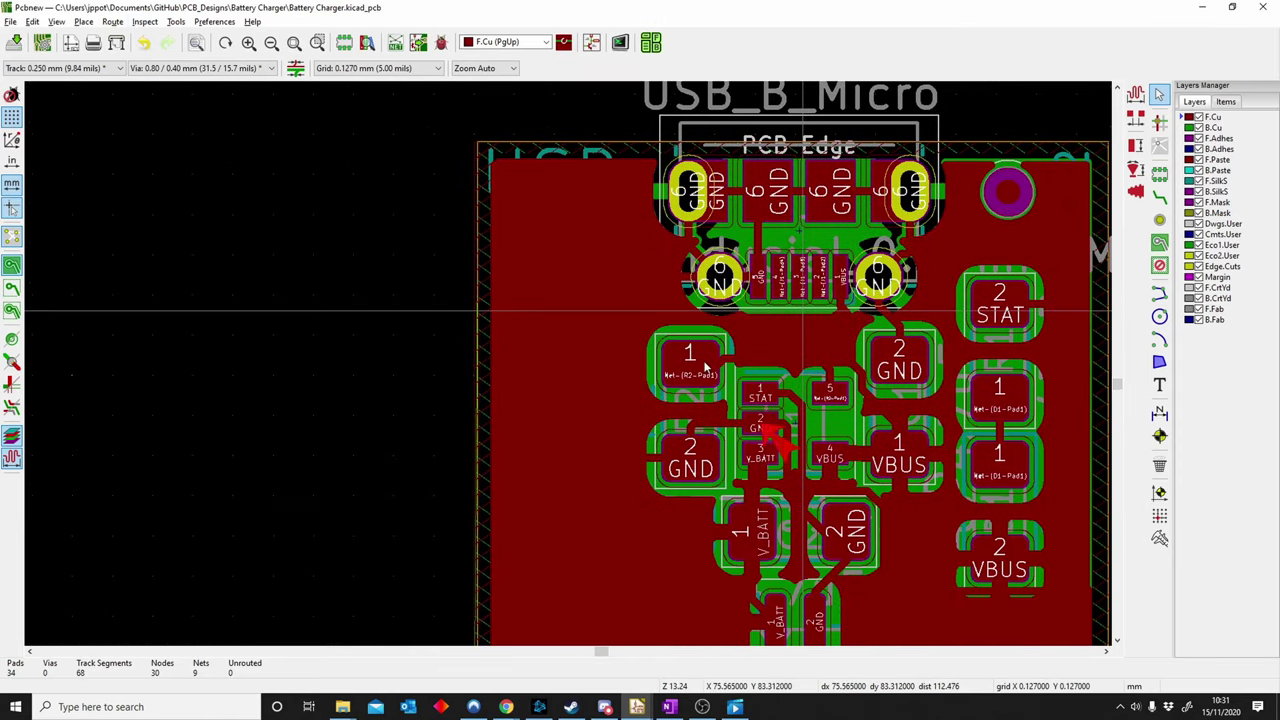
{"action": "left_click", "coordinate": [11, 289]}
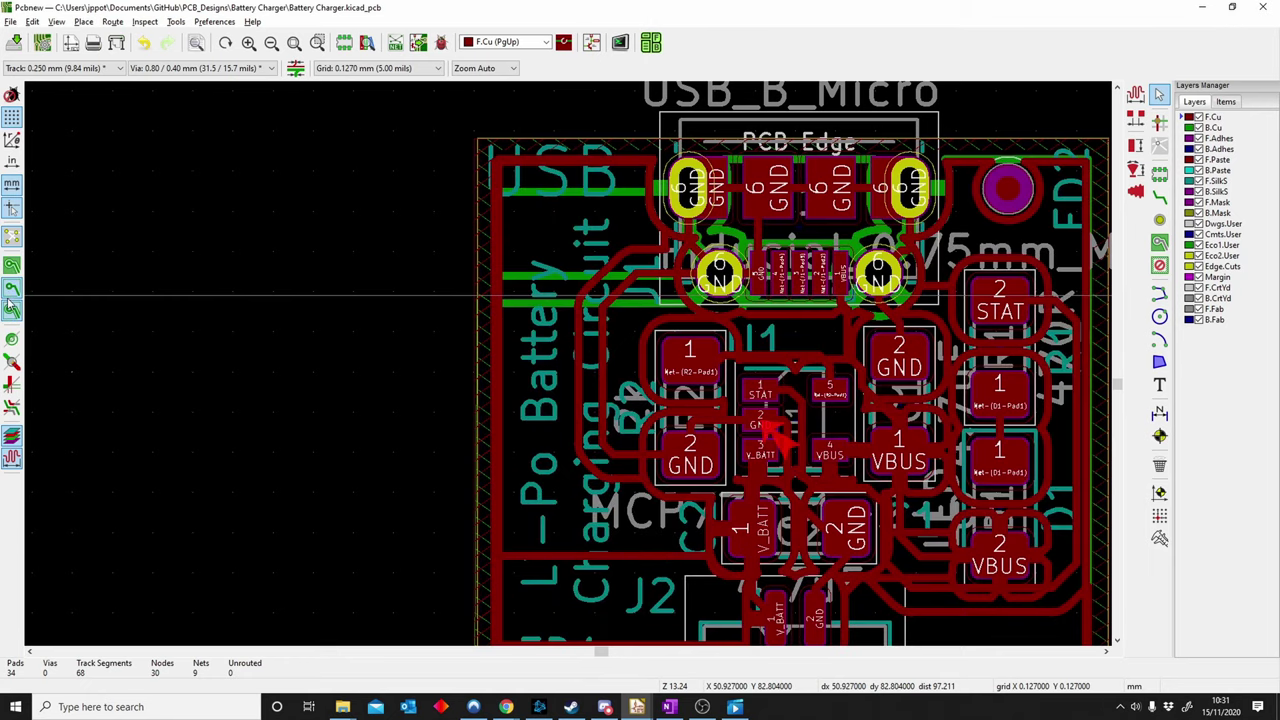
{"action": "left_click", "coordinate": [11, 296]}
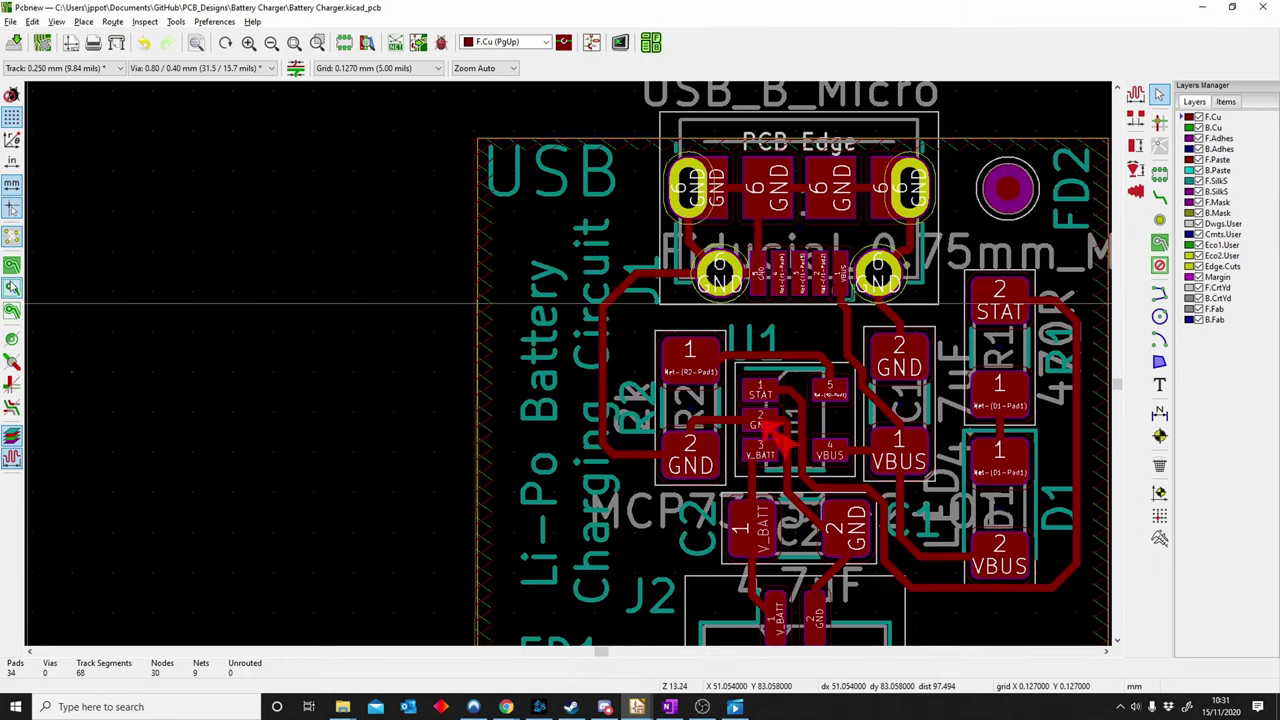
{"action": "left_click", "coordinate": [12, 266]}
{"action": "scroll", "coordinate": [775, 248], "scroll_direction": "up", "scroll_amount": 1}
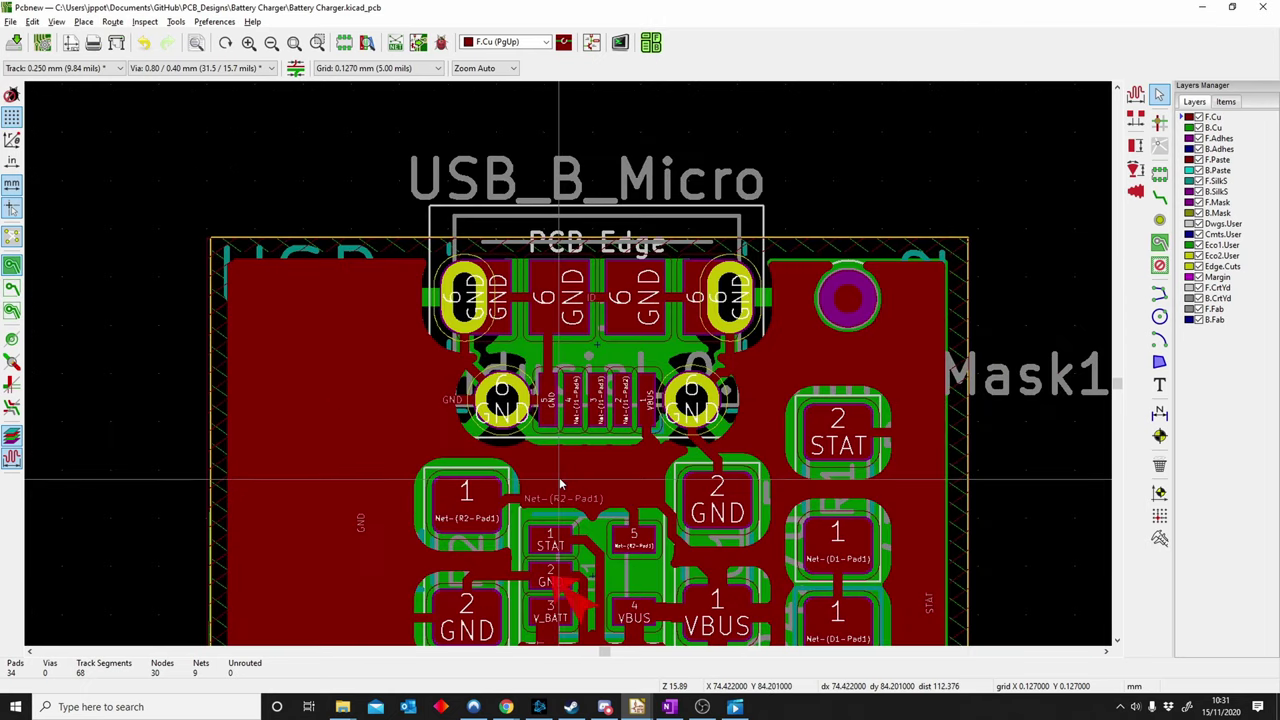
{"action": "scroll", "coordinate": [559, 477], "scroll_direction": "down", "scroll_amount": 2}
{"action": "middle_click_drag", "start_coordinate": [393, 232], "coordinate": [397, 291]}
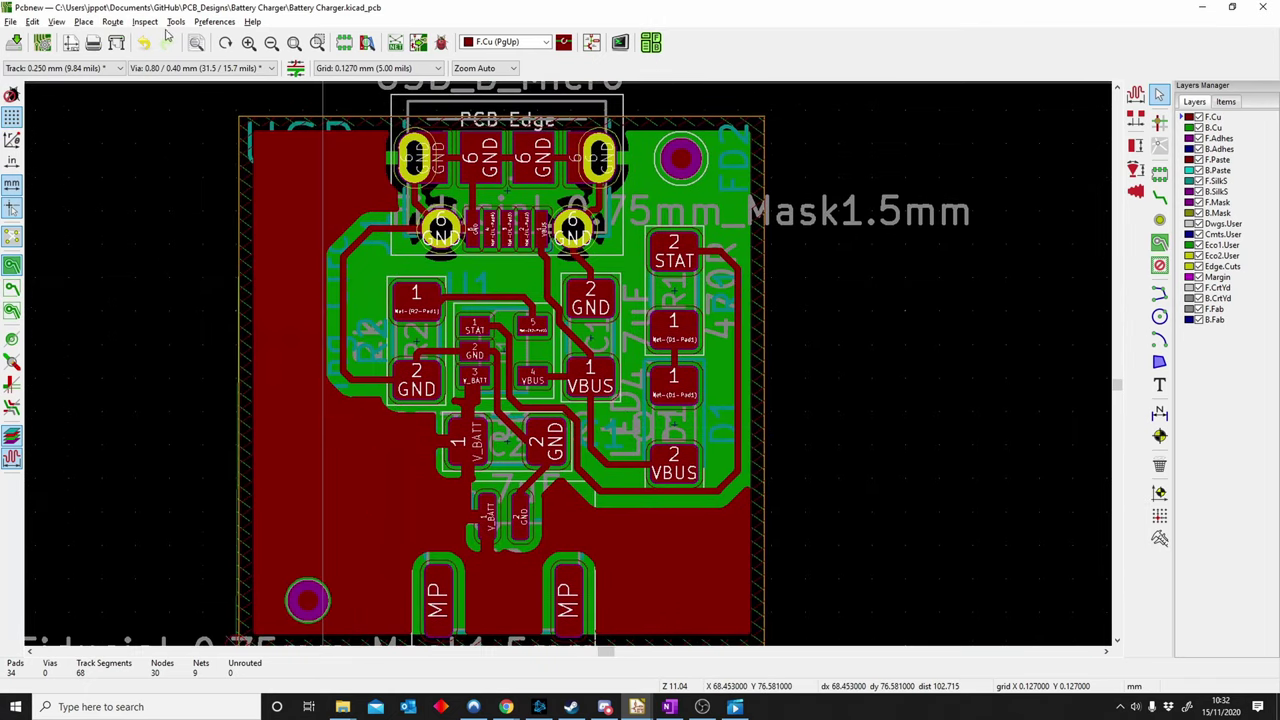
Run the design rules check on the board and close the checker.
{"action": "left_click", "coordinate": [116, 23]}
{"action": "mouse_move", "coordinate": [144, 24]}
{"action": "left_click", "coordinate": [170, 88]}
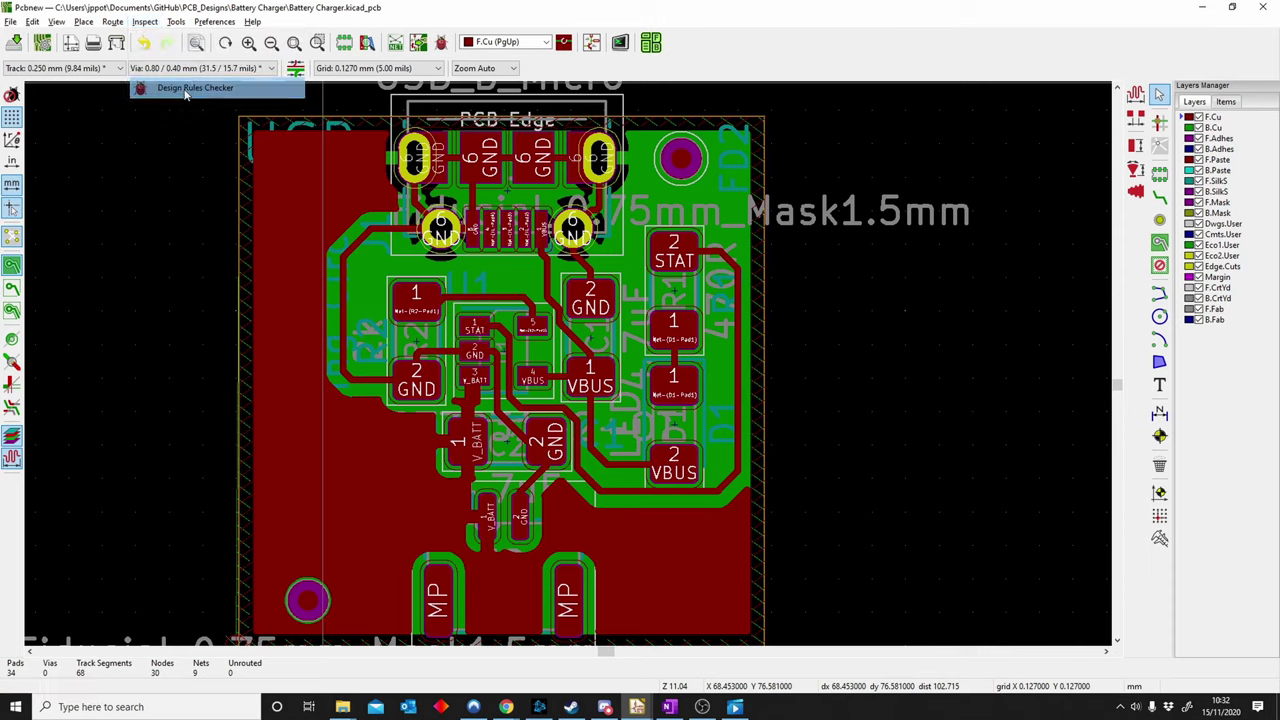
{"action": "left_click", "coordinate": [676, 522]}
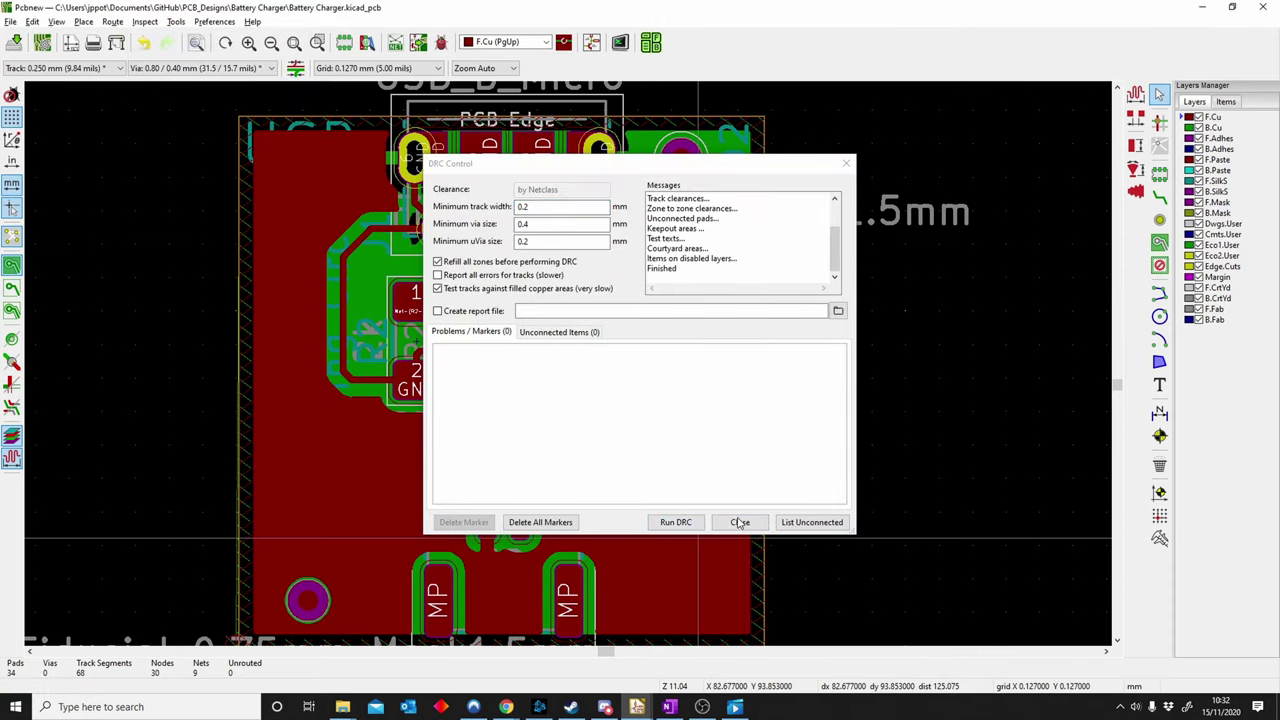
{"action": "left_click", "coordinate": [740, 522]}
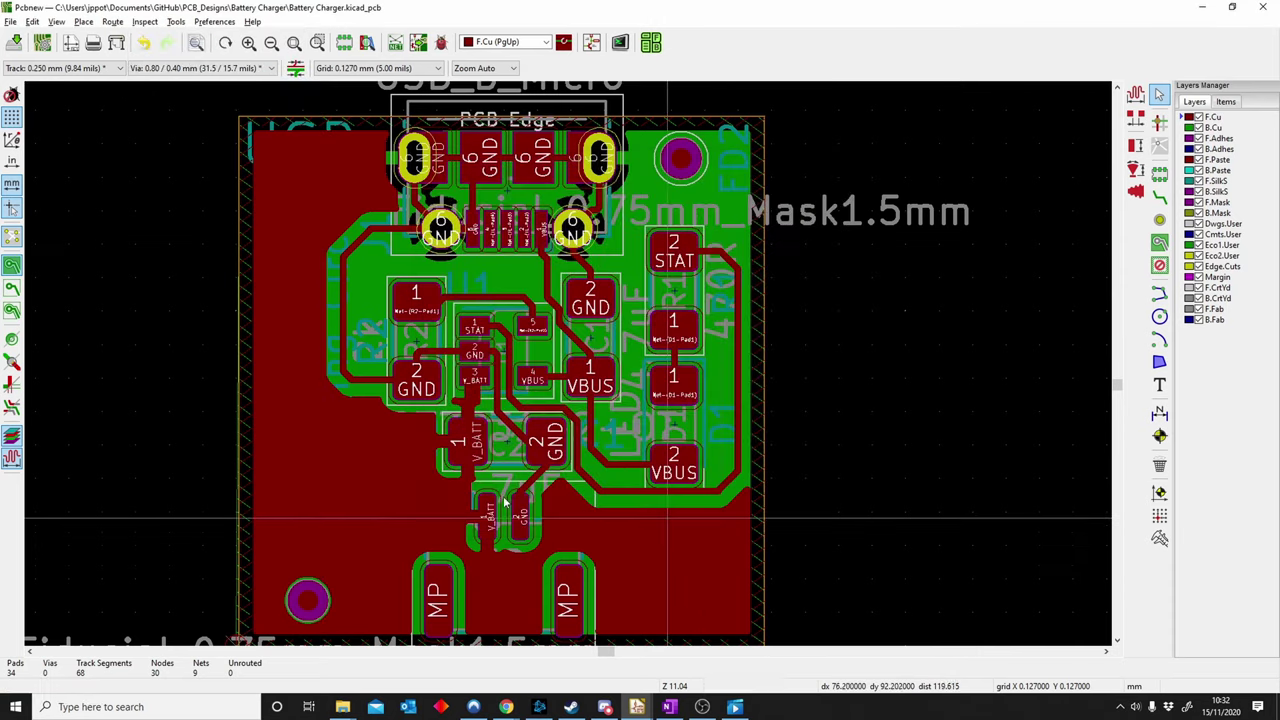
Examine how the filled copper zones surround the pads and tracks of C2, U1, R2 and the J2 connector.
{"action": "scroll", "coordinate": [466, 345], "scroll_direction": "up", "scroll_amount": 4}
{"action": "middle_click_drag", "start_coordinate": [430, 178], "coordinate": [417, 382]}
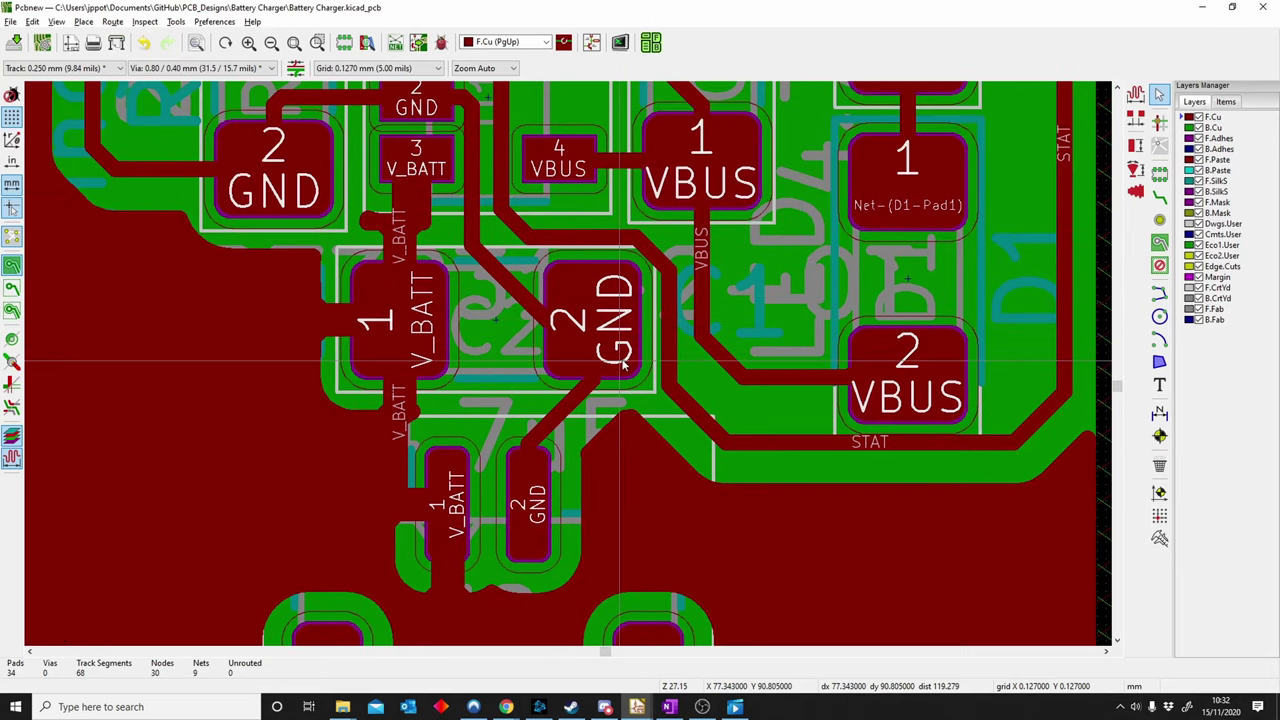
{"action": "scroll", "coordinate": [622, 366], "scroll_direction": "down", "scroll_amount": 3}
{"action": "scroll", "coordinate": [480, 315], "scroll_direction": "up", "scroll_amount": 3}
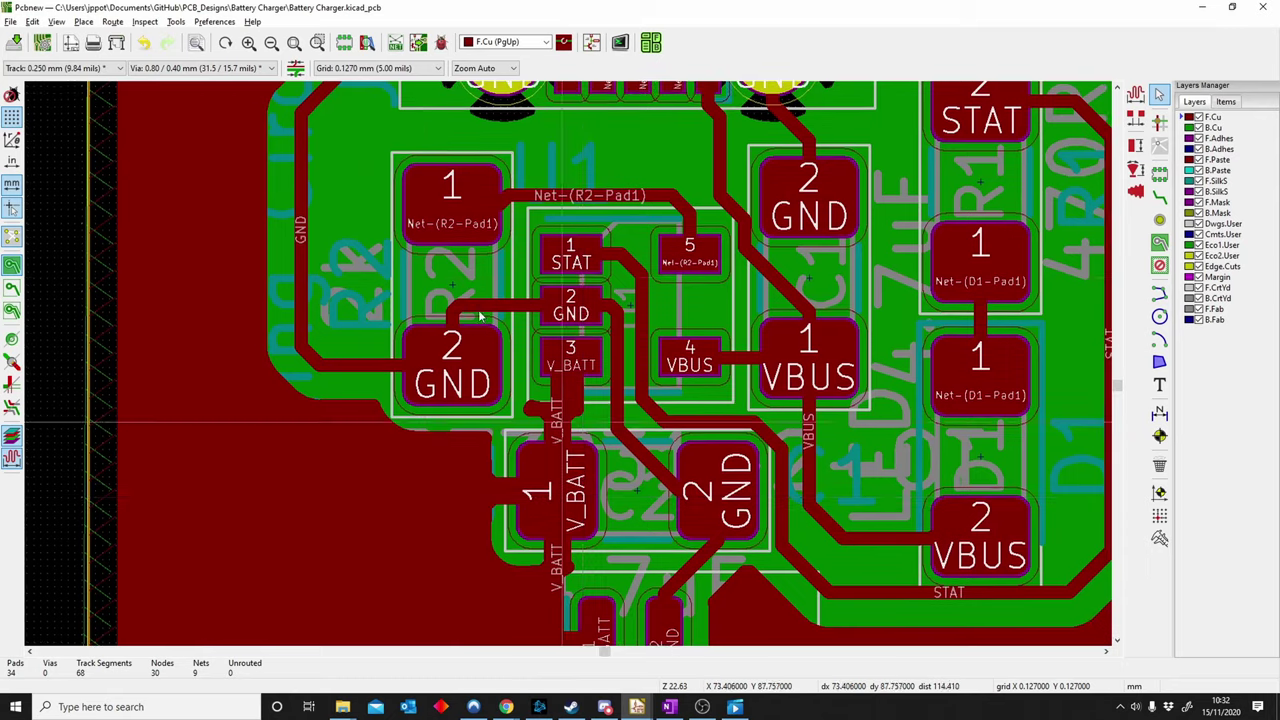
{"action": "scroll", "coordinate": [480, 315], "scroll_direction": "down", "scroll_amount": 3}
{"action": "scroll", "coordinate": [319, 213], "scroll_direction": "up", "scroll_amount": 3}
{"action": "middle_click_drag", "start_coordinate": [528, 409], "coordinate": [477, 253]}
{"action": "middle_click_drag", "start_coordinate": [645, 385], "coordinate": [569, 369]}
{"action": "scroll", "coordinate": [569, 369], "scroll_direction": "down", "scroll_amount": 1}
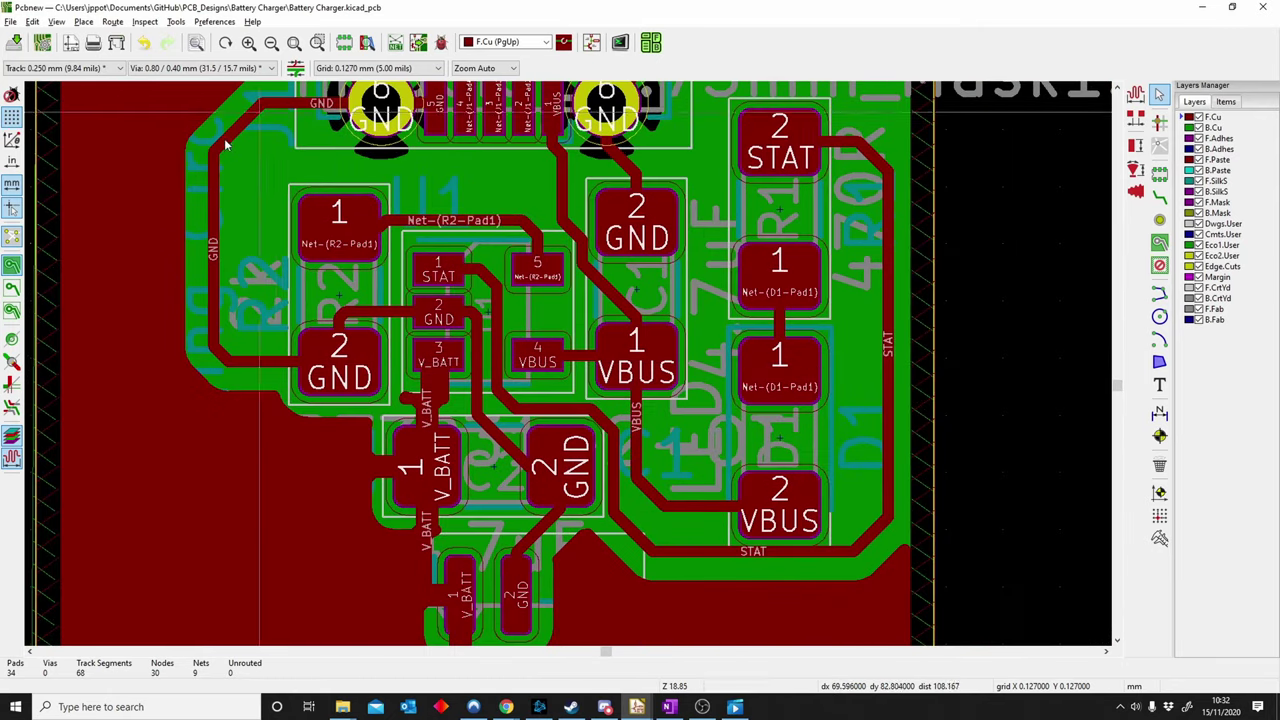
{"action": "scroll", "coordinate": [330, 457], "scroll_direction": "down", "scroll_amount": 1}
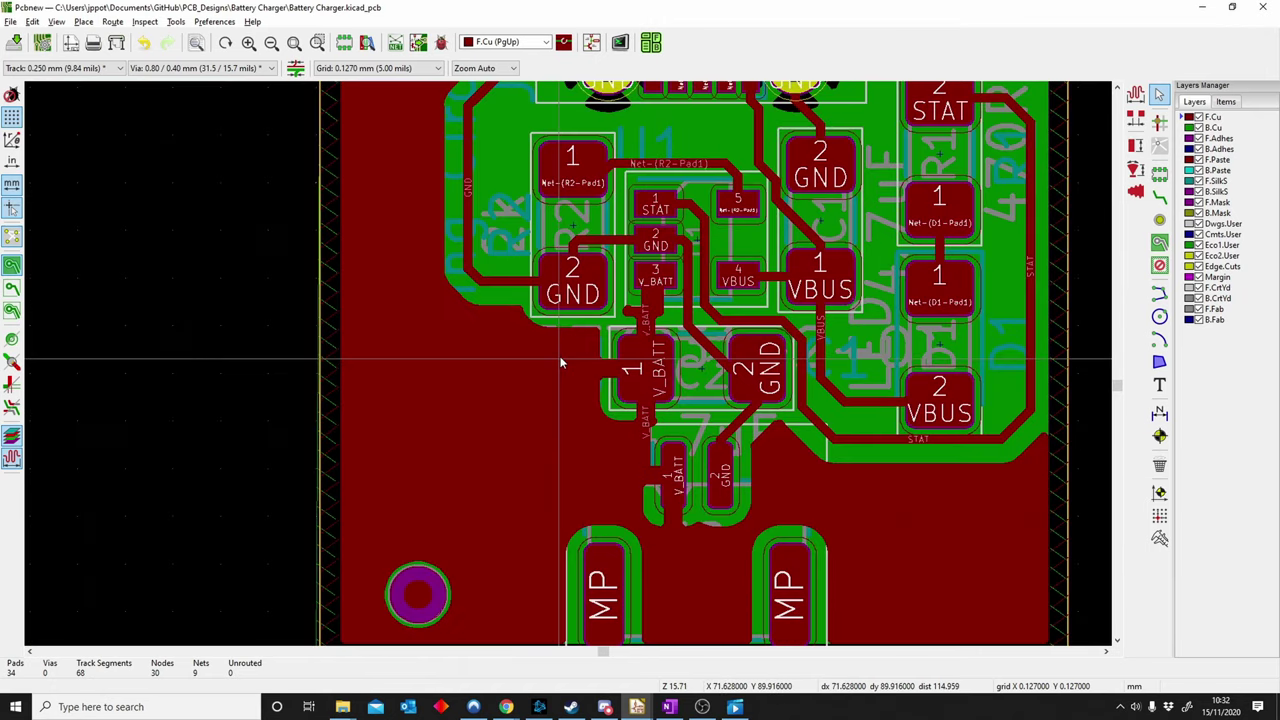
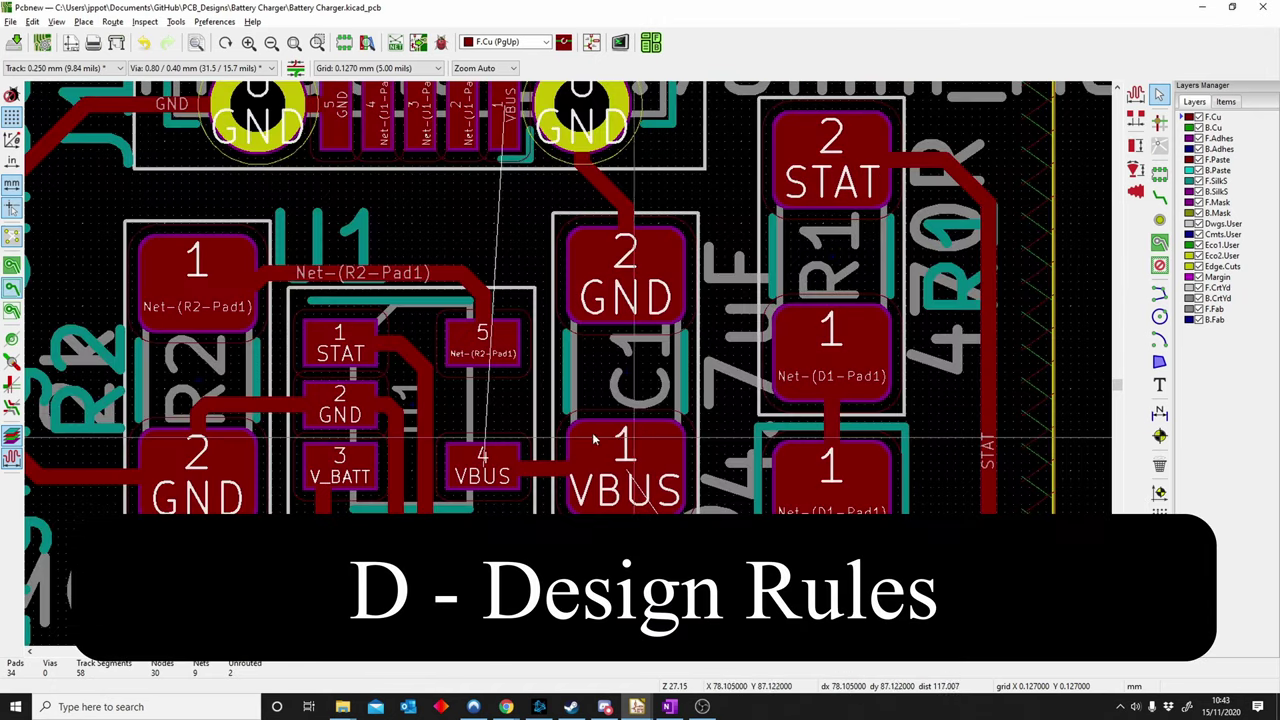
{"action": "scroll", "coordinate": [594, 438], "scroll_direction": "down", "scroll_amount": 3}
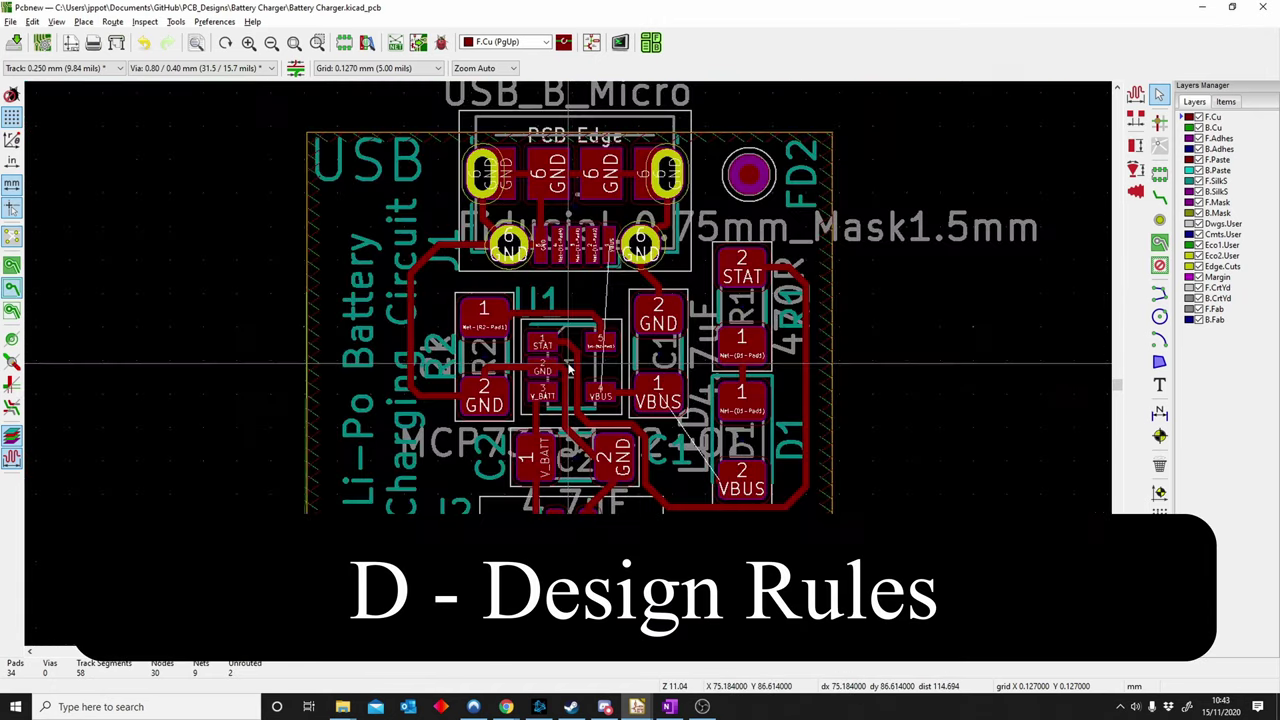
{"action": "scroll", "coordinate": [648, 340], "scroll_direction": "up", "scroll_amount": 2}
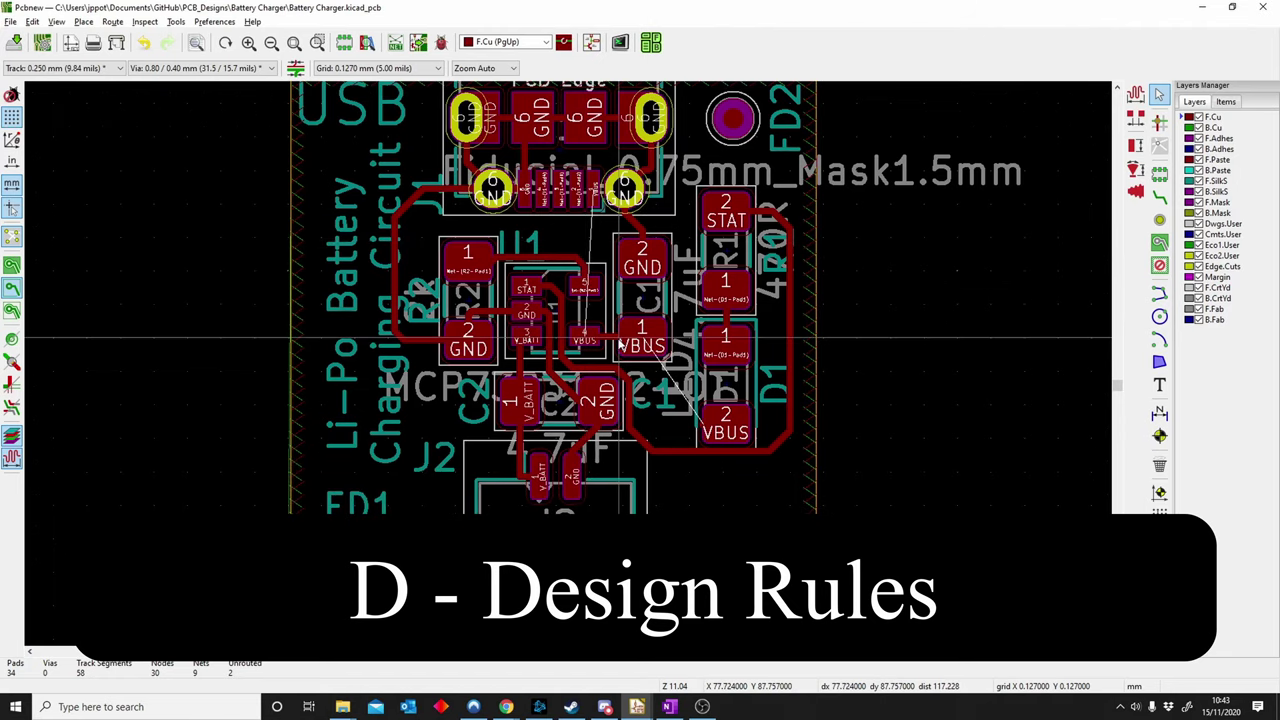
{"action": "scroll", "coordinate": [648, 340], "scroll_direction": "down", "scroll_amount": 2}
{"action": "middle_click_drag", "start_coordinate": [562, 363], "coordinate": [584, 379]}
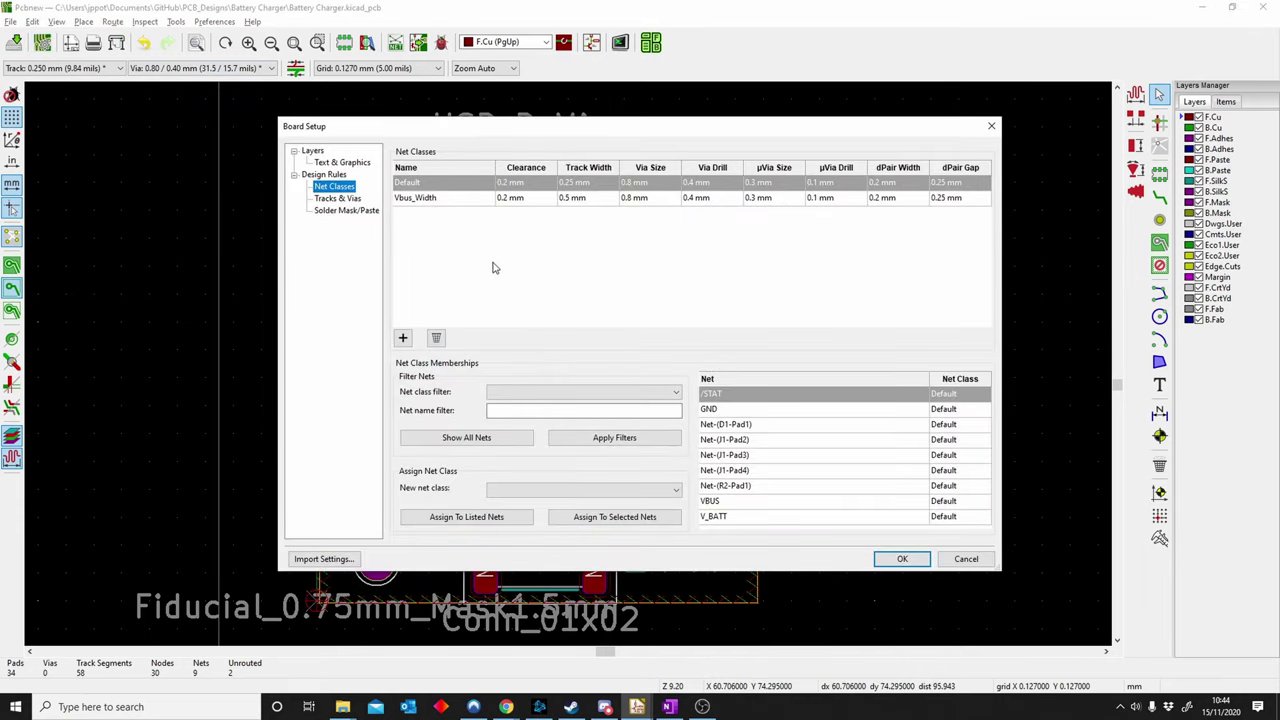
Add a net class named VBat_Width and enter 0.5m as its track width.
{"action": "left_click", "coordinate": [458, 203]}
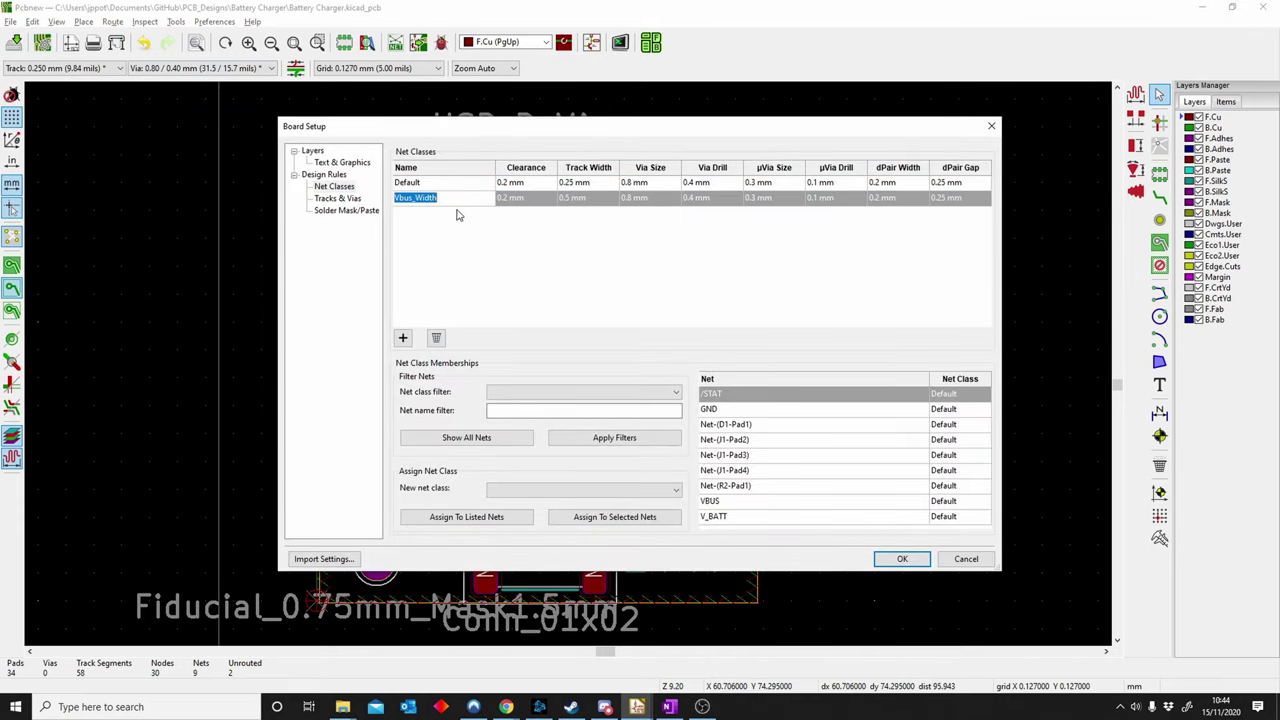
{"action": "left_click", "coordinate": [403, 339]}
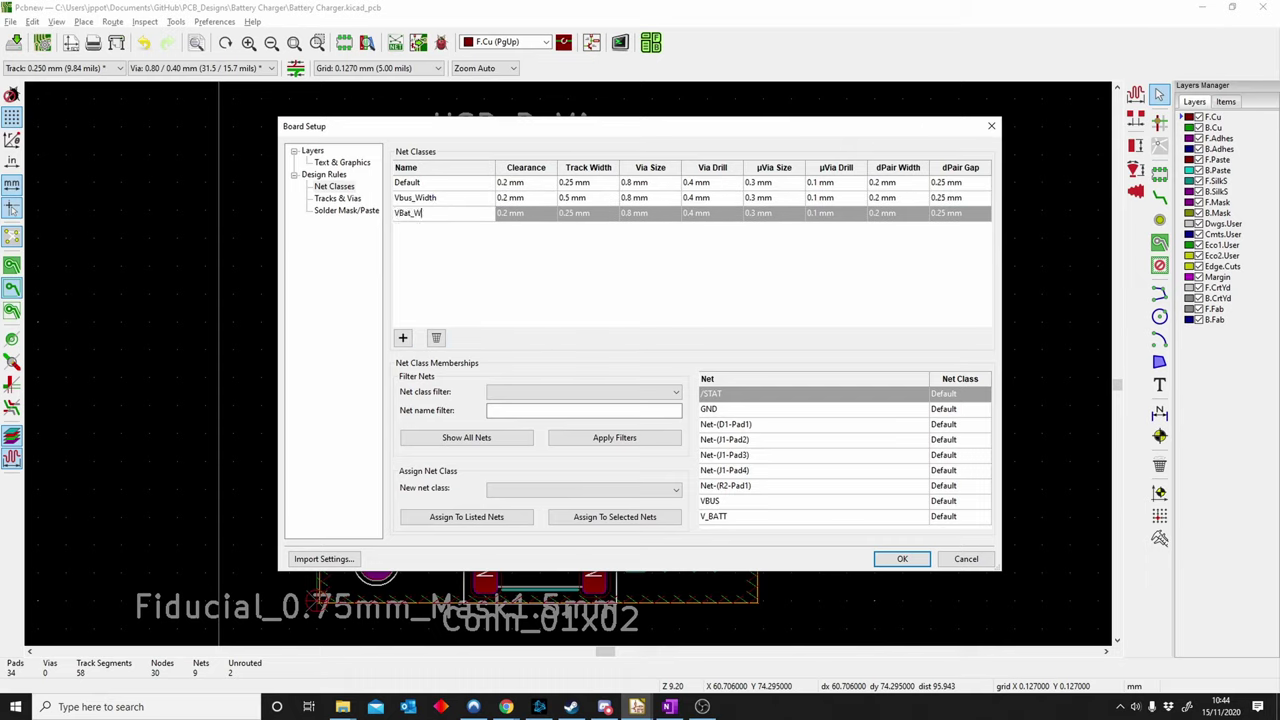
{"action": "left_click", "coordinate": [586, 214]}
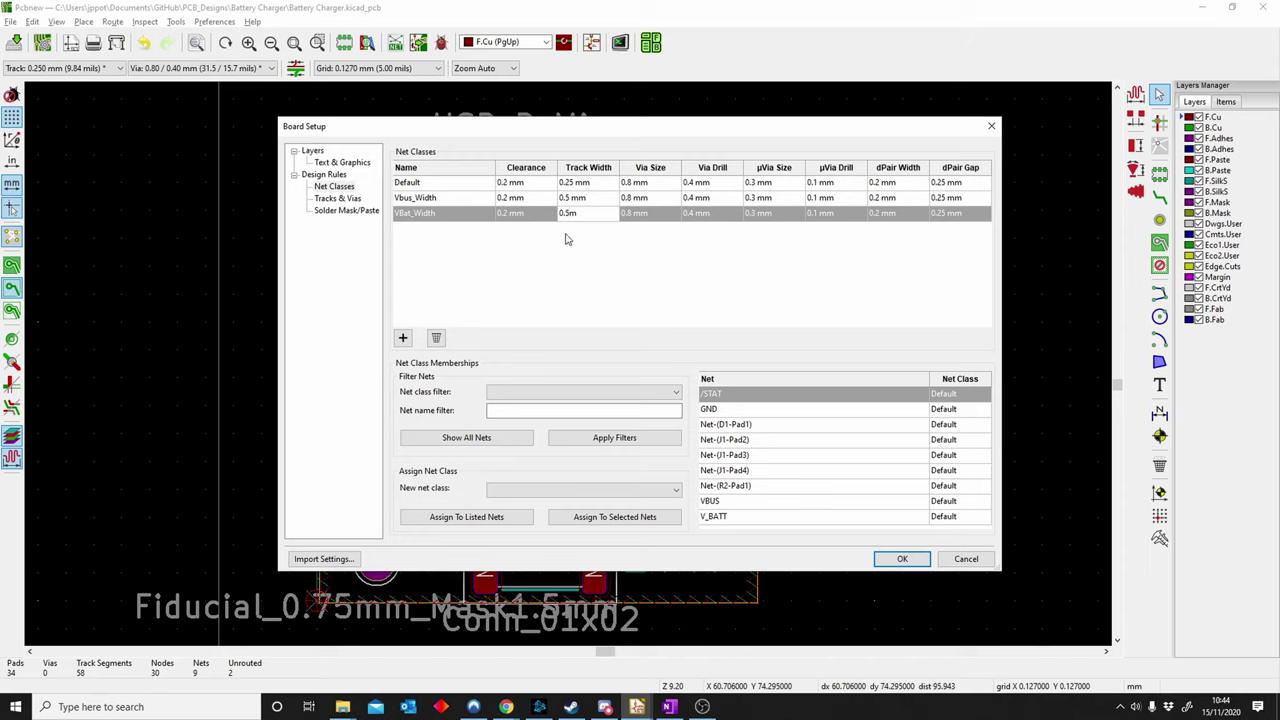
{"action": "left_click", "coordinate": [648, 260]}
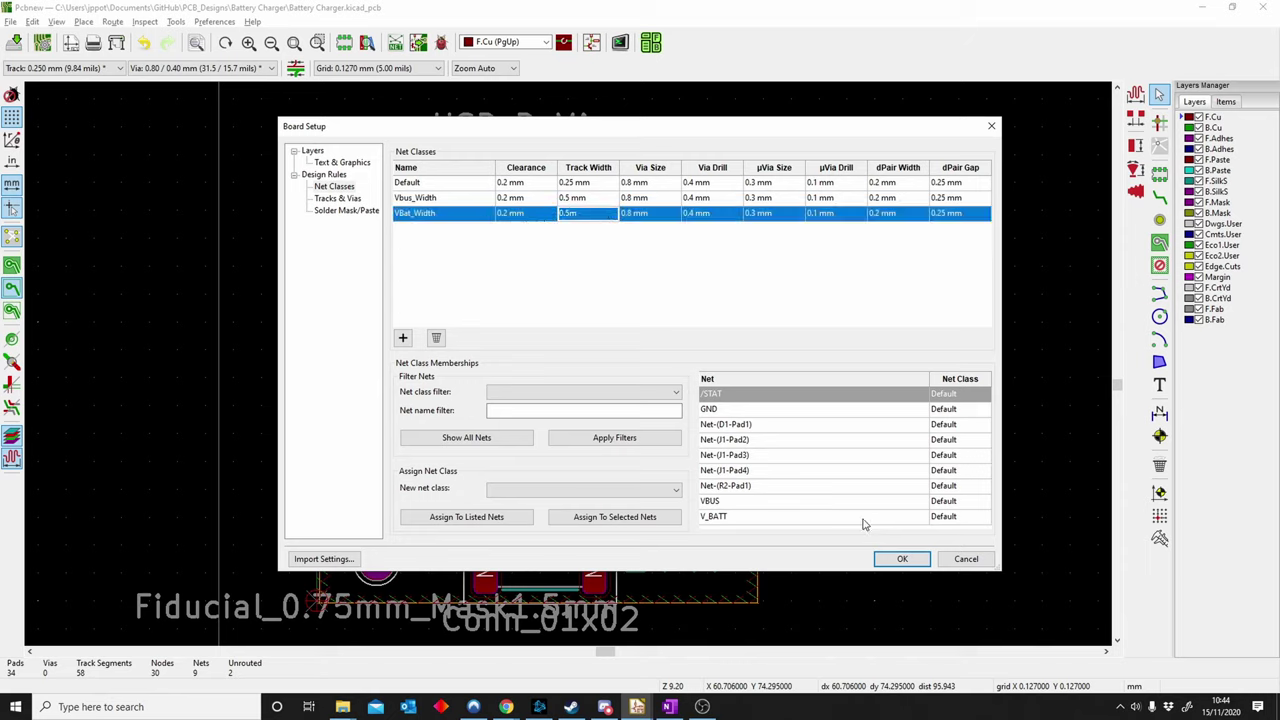
Assign the V_BATT net to the VBat_Width net class and apply the board setup.
{"action": "left_click", "coordinate": [975, 517]}
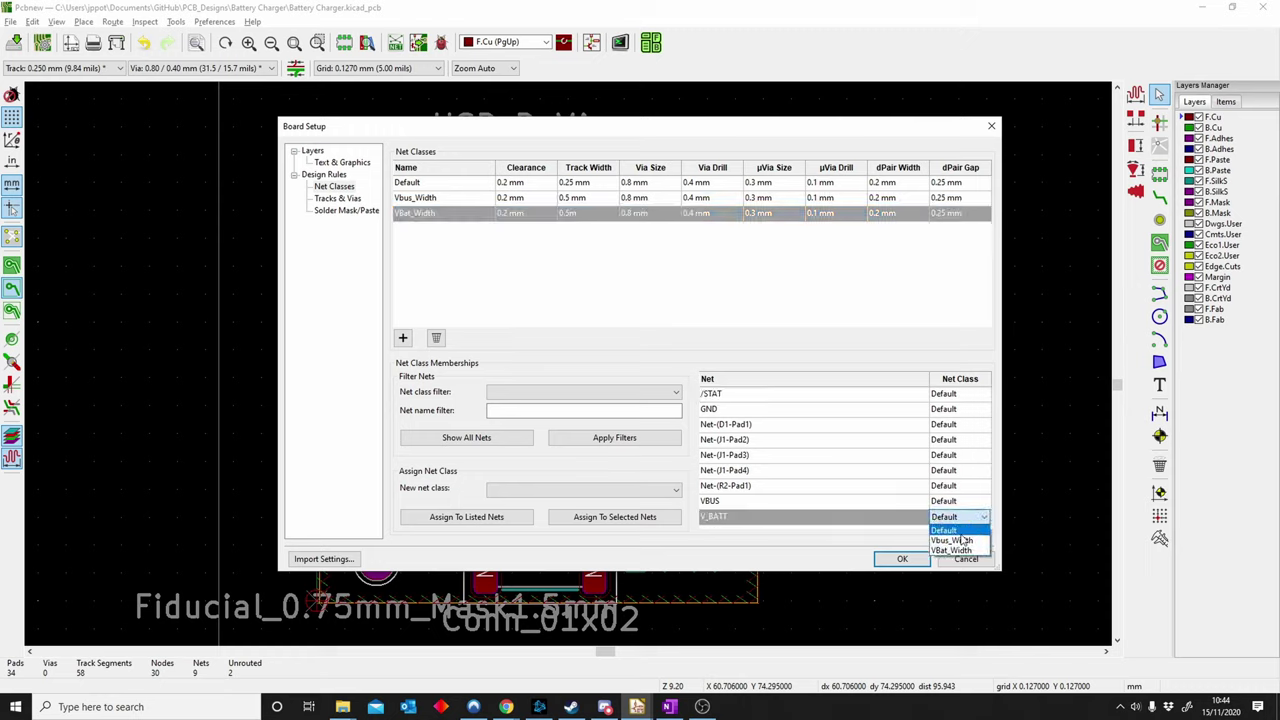
{"action": "left_click", "coordinate": [426, 215]}
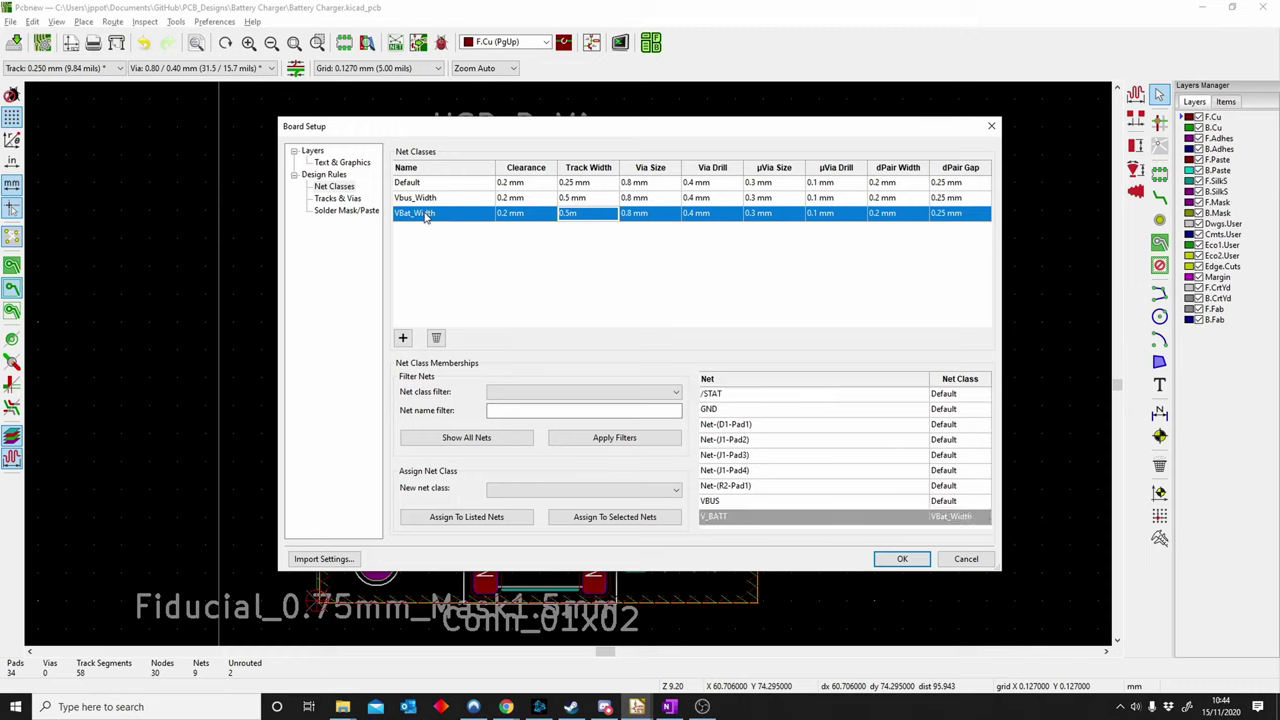
{"action": "left_click", "coordinate": [902, 559]}
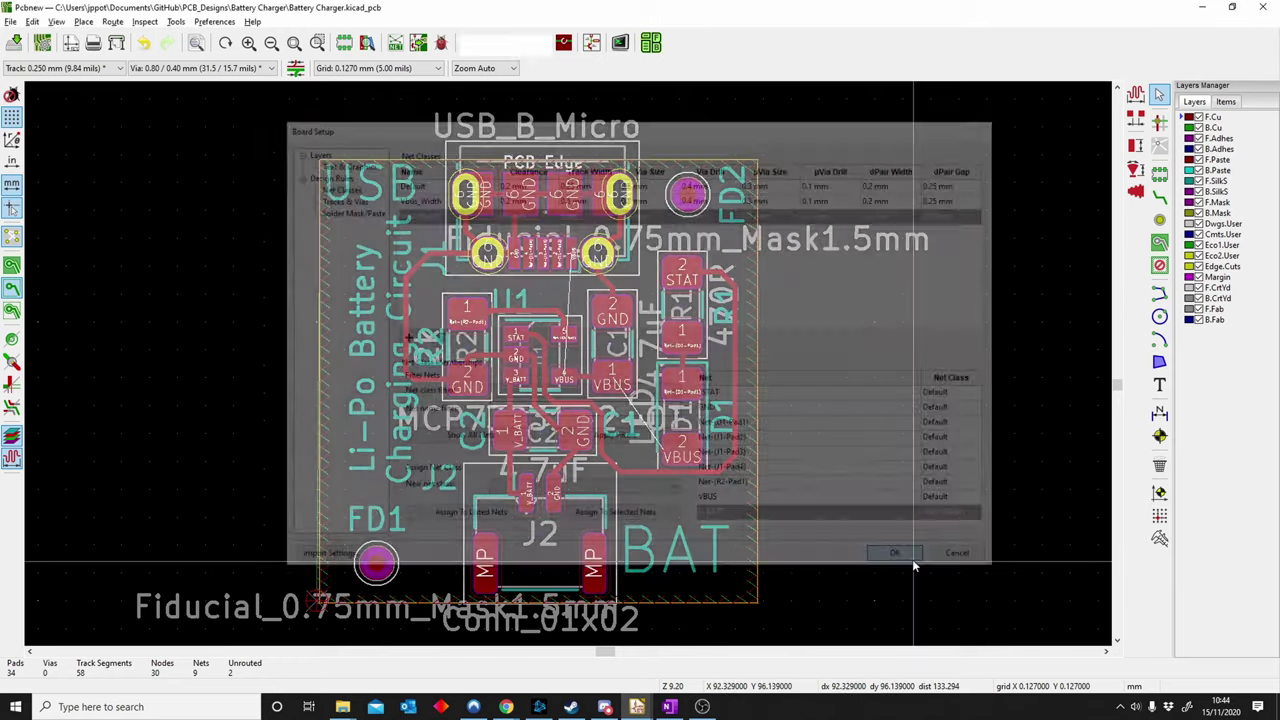
{"action": "scroll", "coordinate": [470, 447], "scroll_direction": "up", "scroll_amount": 2}
{"action": "scroll", "coordinate": [470, 447], "scroll_direction": "up", "scroll_amount": 5}
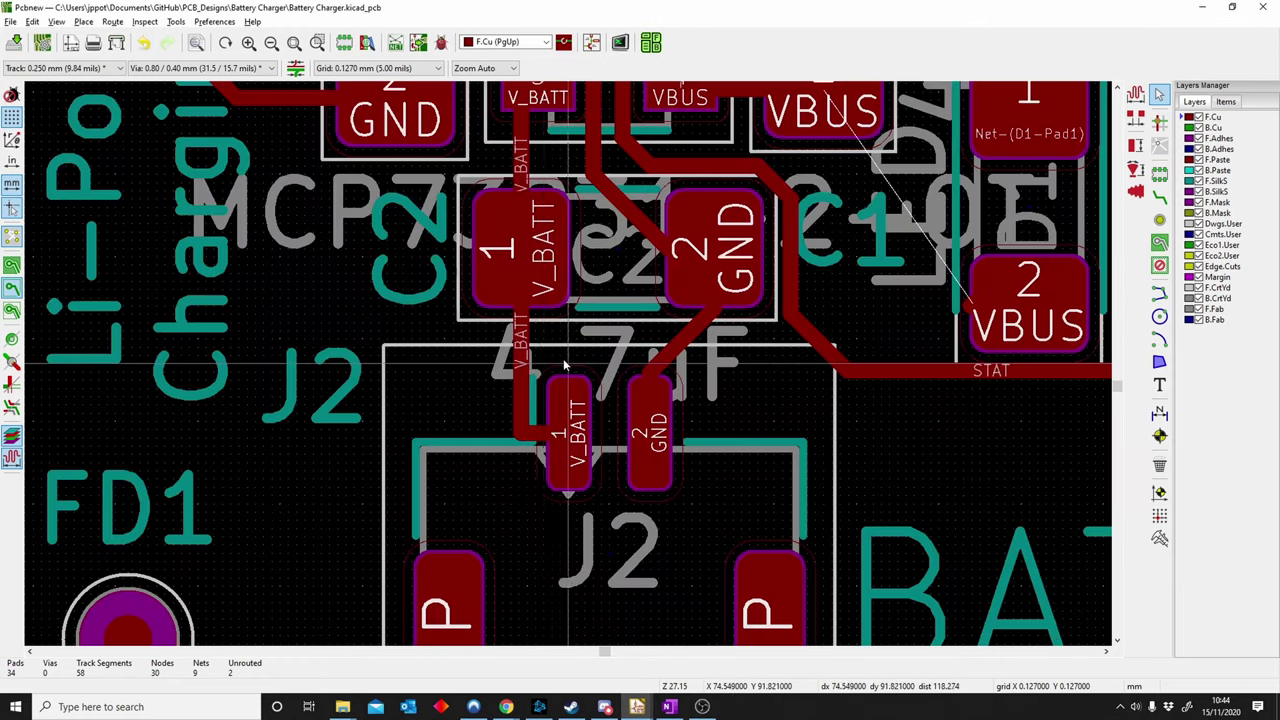
Delete the V_BATT track segments between pad 1 of C2 and pad 1 of J2.
{"action": "left_click", "coordinate": [528, 418]}
{"action": "key", "text": "Delete"}
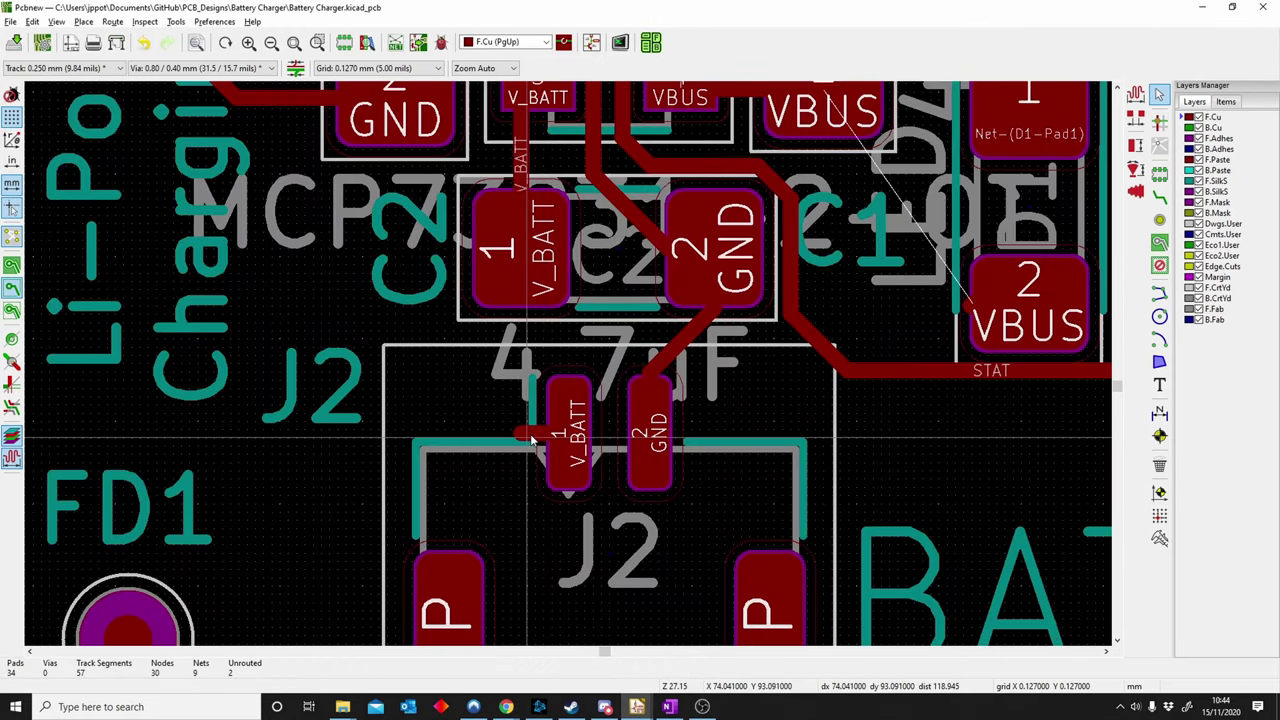
{"action": "left_click", "coordinate": [524, 432]}
{"action": "key", "text": "Delete"}
Route a 0.5 mm V_BATT track on F.Cu from pad 1 of J2 to pad 1 of C2.
{"action": "left_click", "coordinate": [1160, 196]}
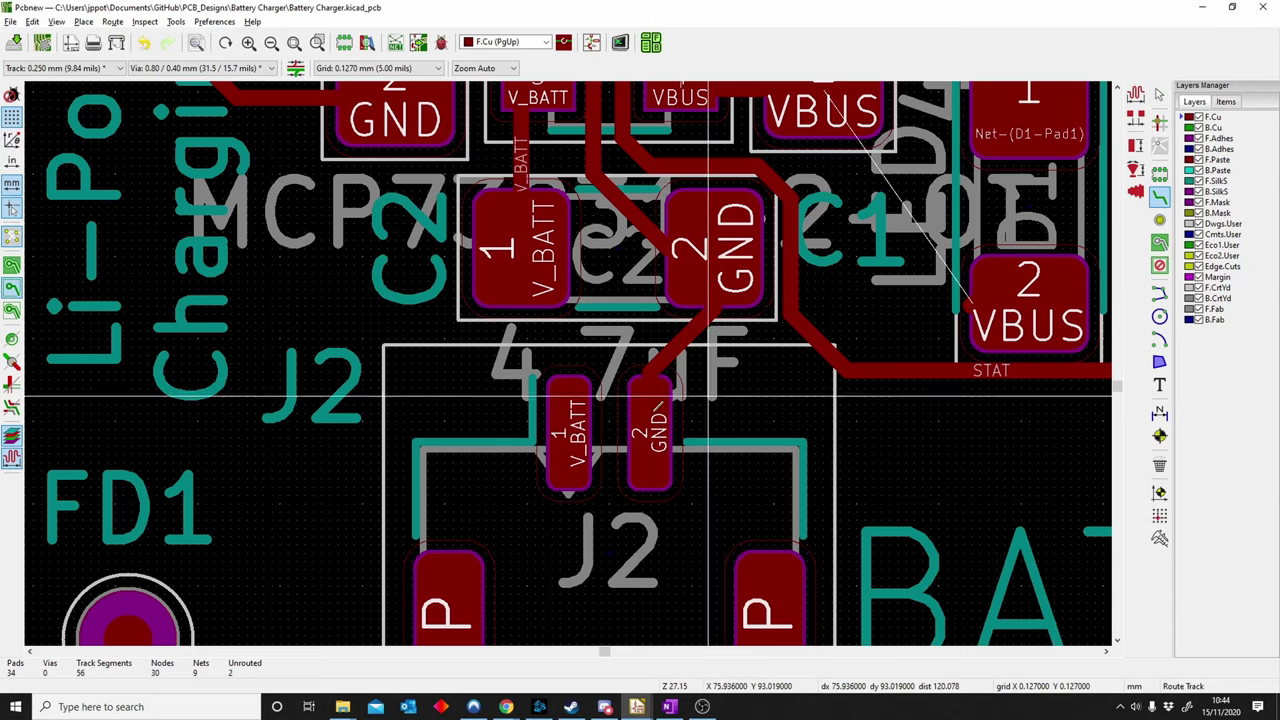
{"action": "left_click", "coordinate": [566, 423]}
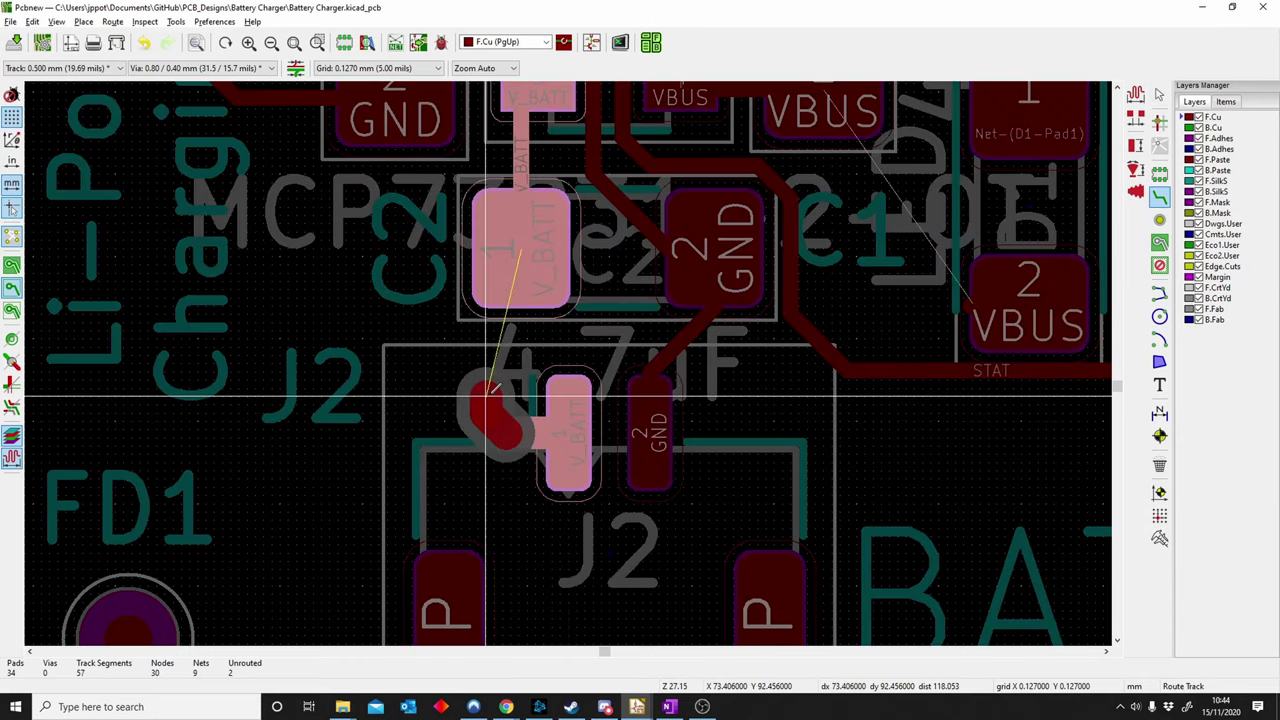
{"action": "left_click", "coordinate": [498, 372]}
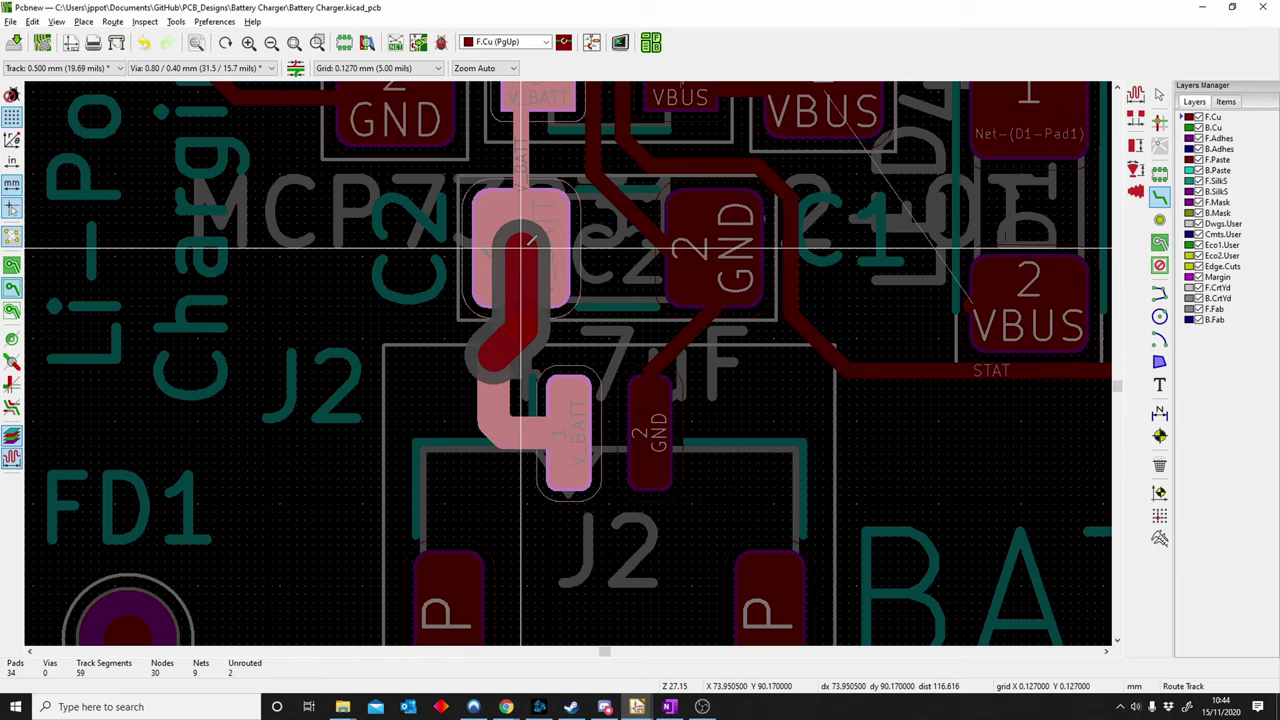
{"action": "left_click", "coordinate": [528, 247]}
{"action": "key", "text": "Escape"}
Remove the GND track between C2 and J2 and reroute it from pad 2 of C2 to pad 2 of J2, 0.25 mm wide.
{"action": "scroll", "coordinate": [699, 330], "scroll_direction": "up", "scroll_amount": 1}
{"action": "left_click", "coordinate": [567, 364]}
{"action": "key", "text": "Escape"}
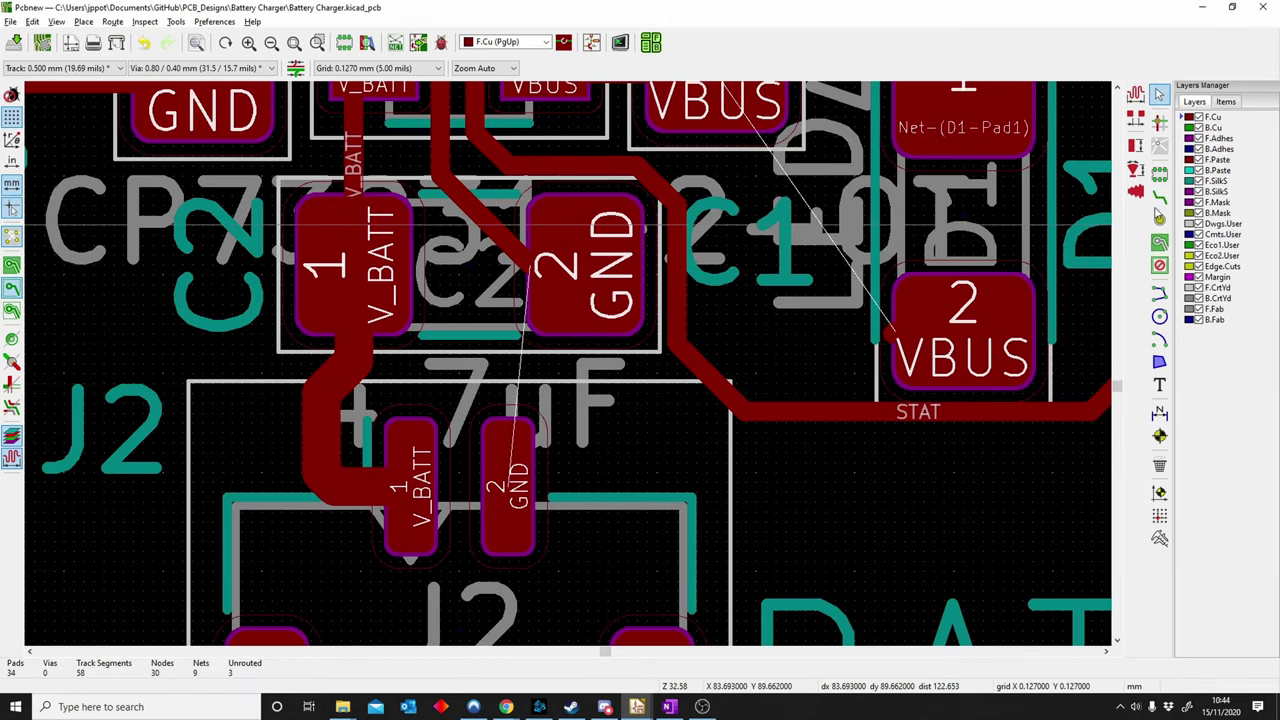
{"action": "key", "text": "x"}
{"action": "left_click", "coordinate": [588, 285]}
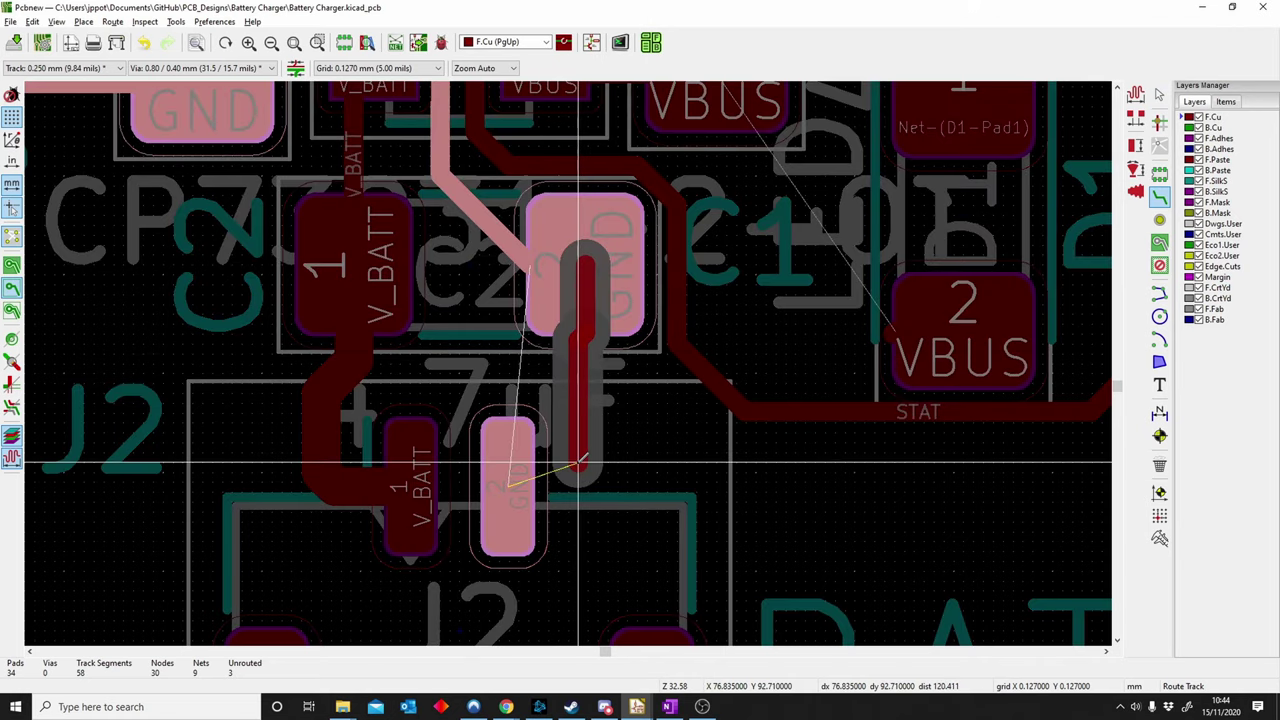
{"action": "left_click", "coordinate": [508, 488]}
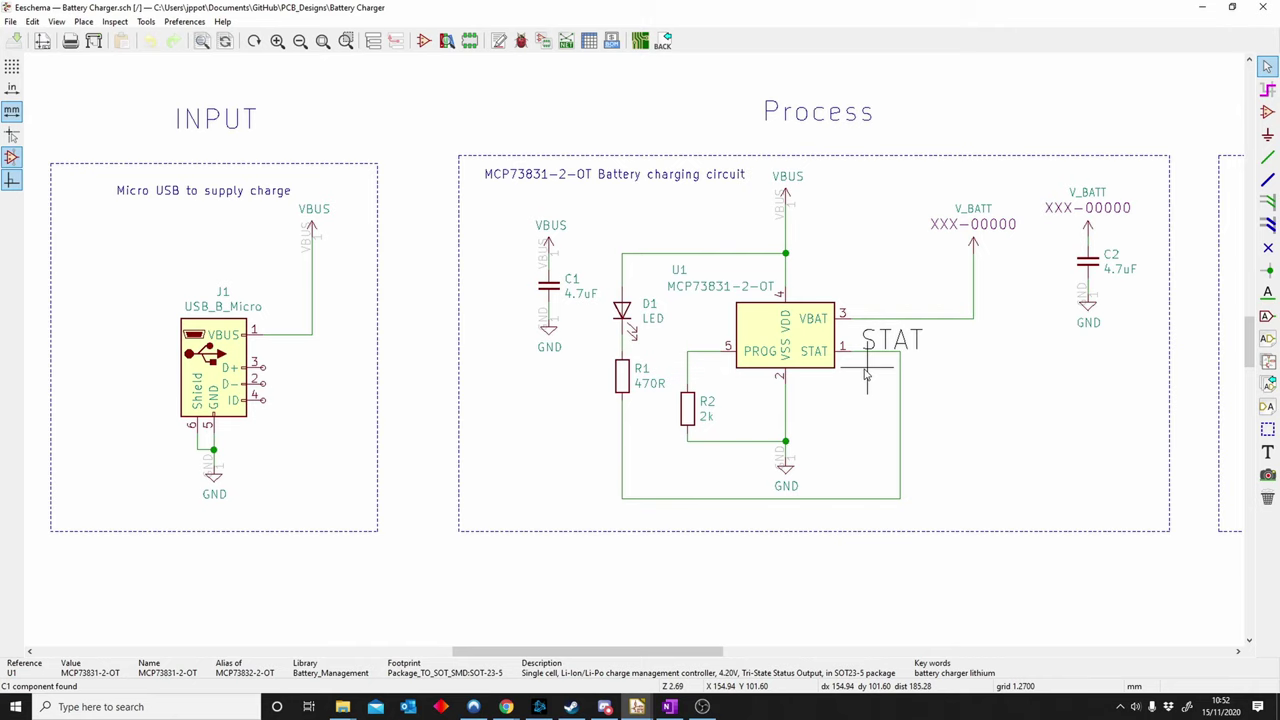
Examine the charging circuit in the schematic editor and check the datasheet link in U1's symbol properties.
{"action": "middle_click_drag", "start_coordinate": [952, 368], "coordinate": [700, 398]}
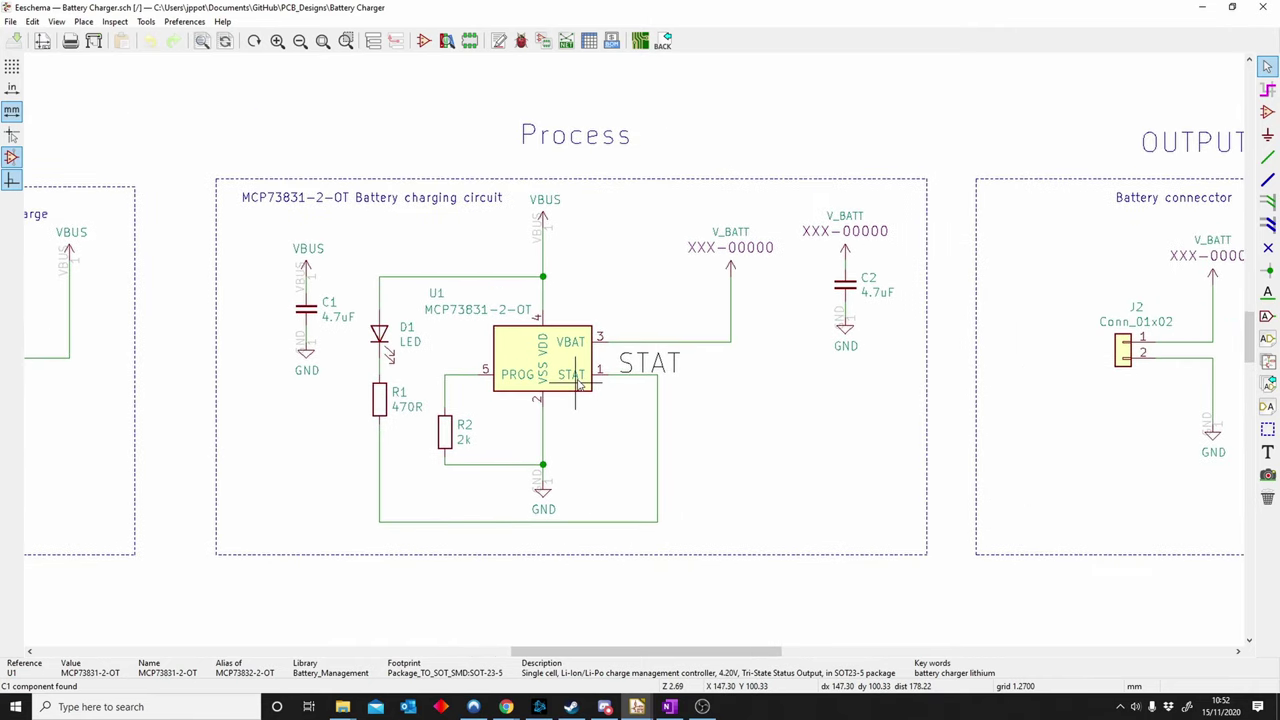
{"action": "scroll", "coordinate": [577, 385], "scroll_direction": "up", "scroll_amount": 1}
{"action": "scroll", "coordinate": [637, 362], "scroll_direction": "down", "scroll_amount": 1}
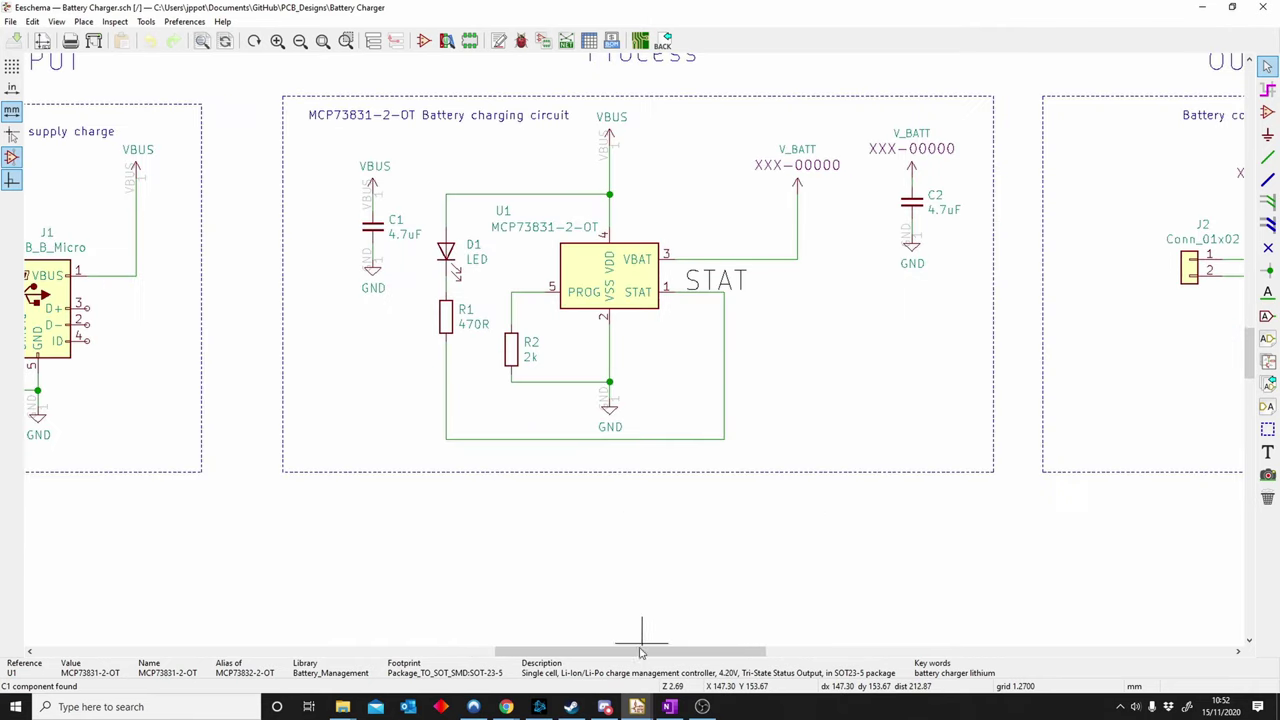
{"action": "middle_click_drag", "start_coordinate": [716, 333], "coordinate": [674, 416]}
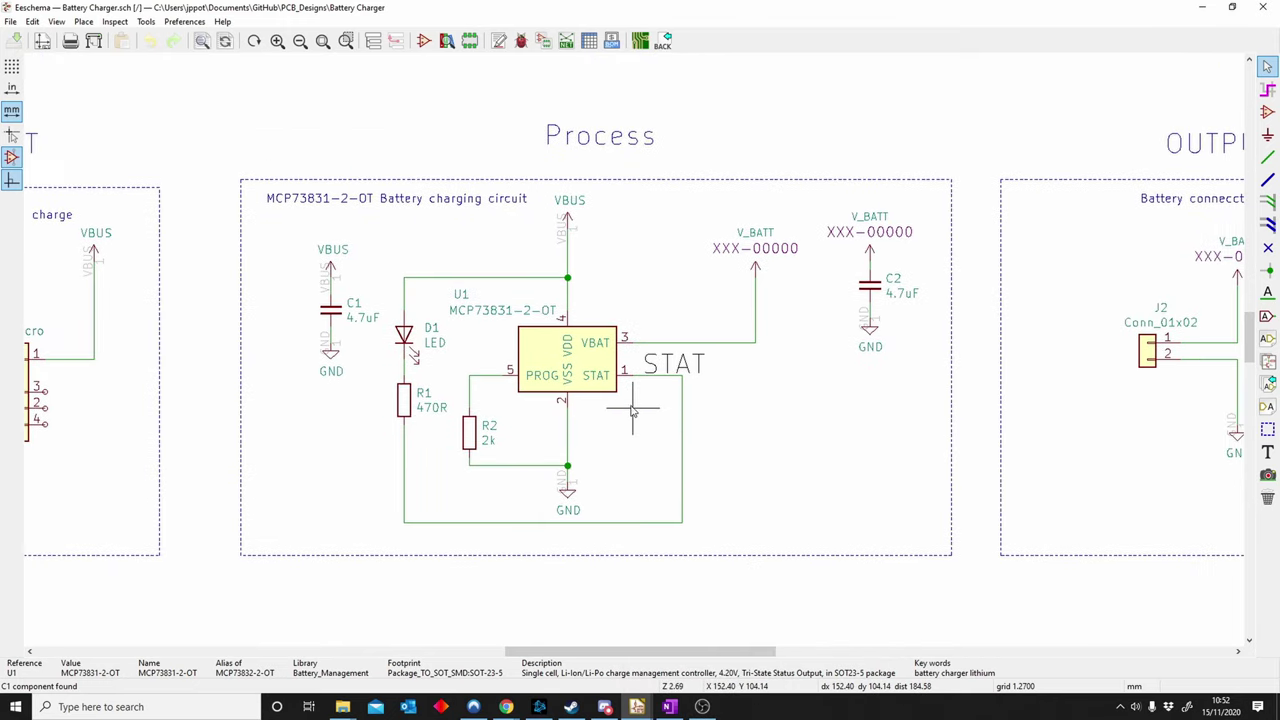
{"action": "double_click", "coordinate": [568, 365]}
{"action": "left_click_drag", "start_coordinate": [593, 12], "coordinate": [729, 5]}
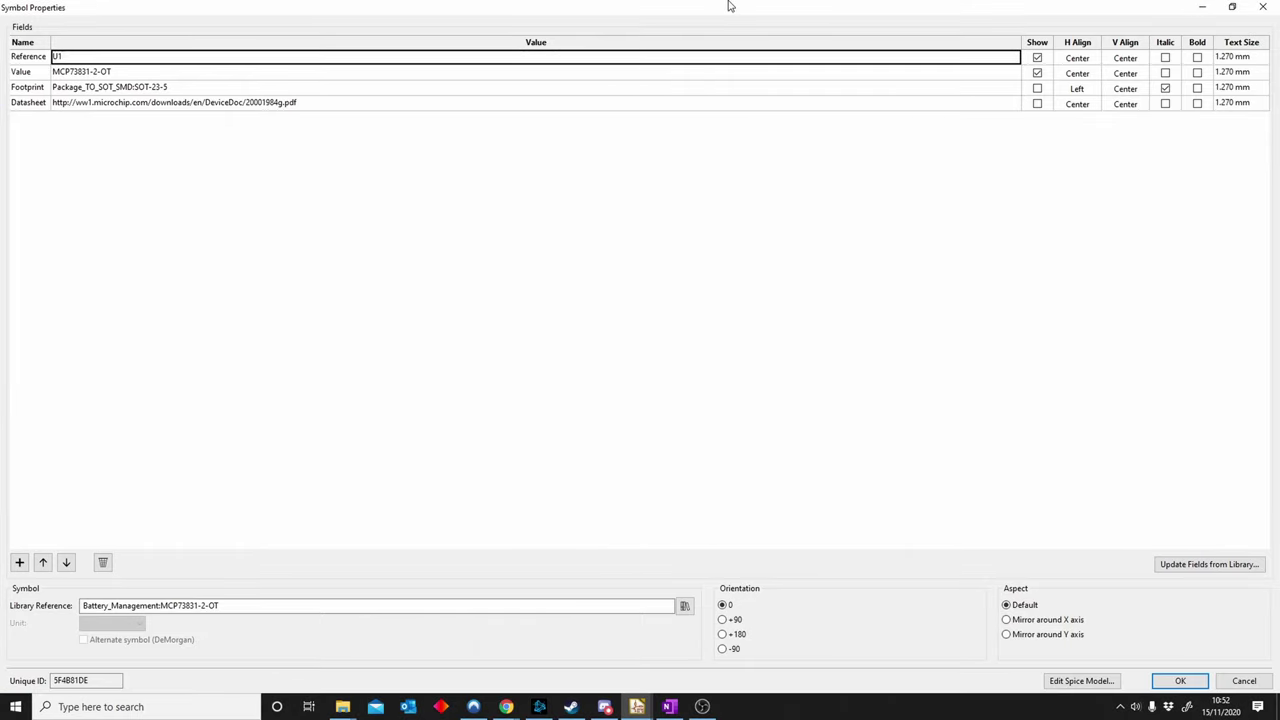
{"action": "left_click", "coordinate": [1233, 7]}
{"action": "left_click_drag", "start_coordinate": [358, 82], "coordinate": [346, 78]}
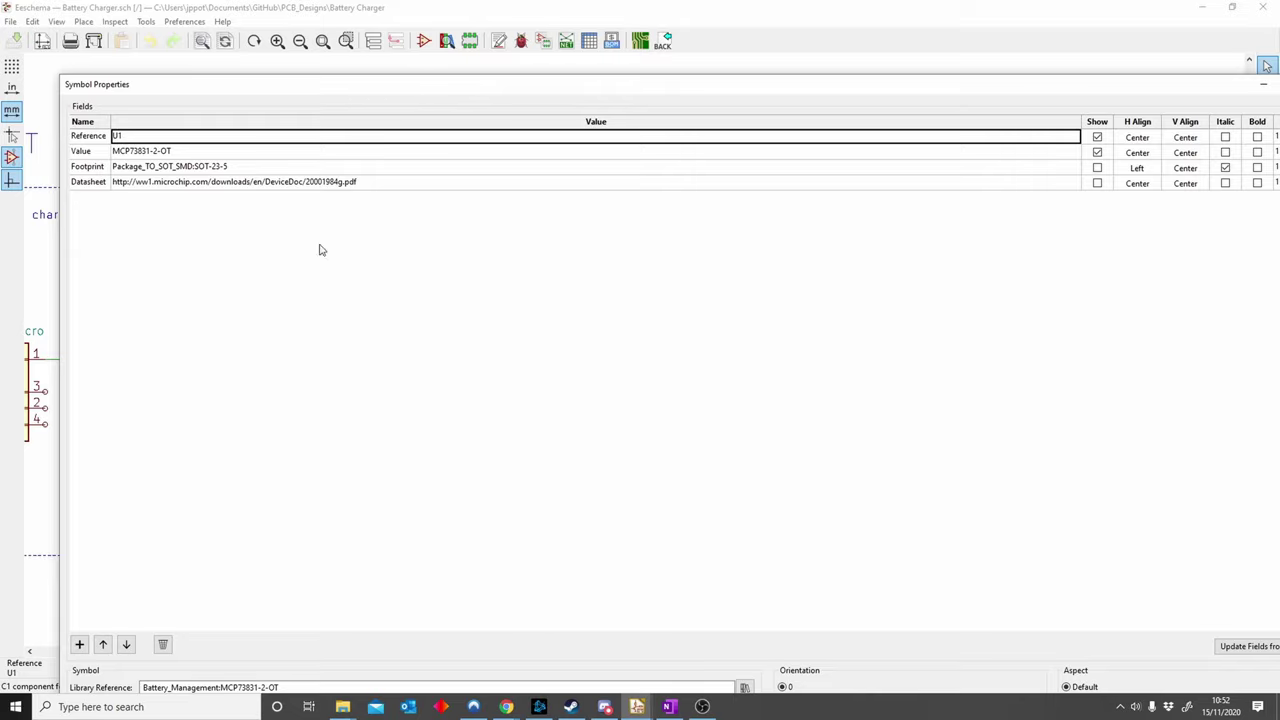
{"action": "left_click", "coordinate": [477, 184]}
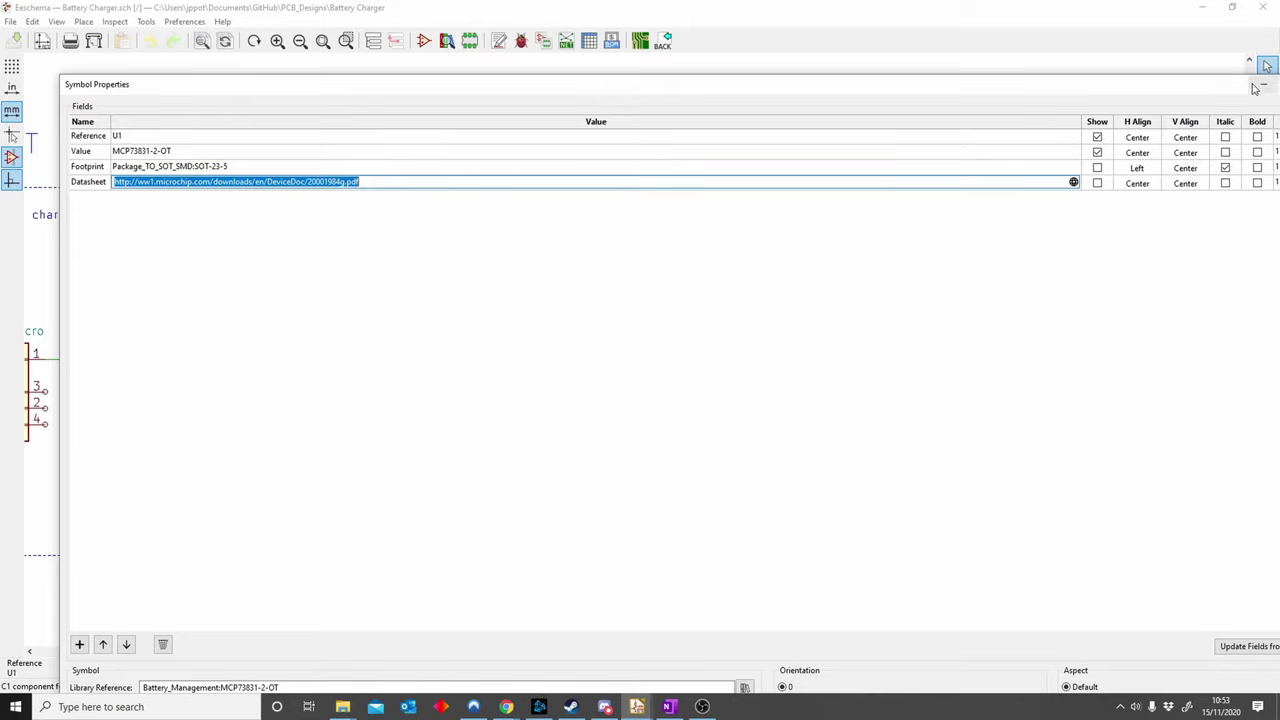
{"action": "left_click_drag", "start_coordinate": [1145, 90], "coordinate": [974, 90]}
{"action": "left_click", "coordinate": [1156, 85]}
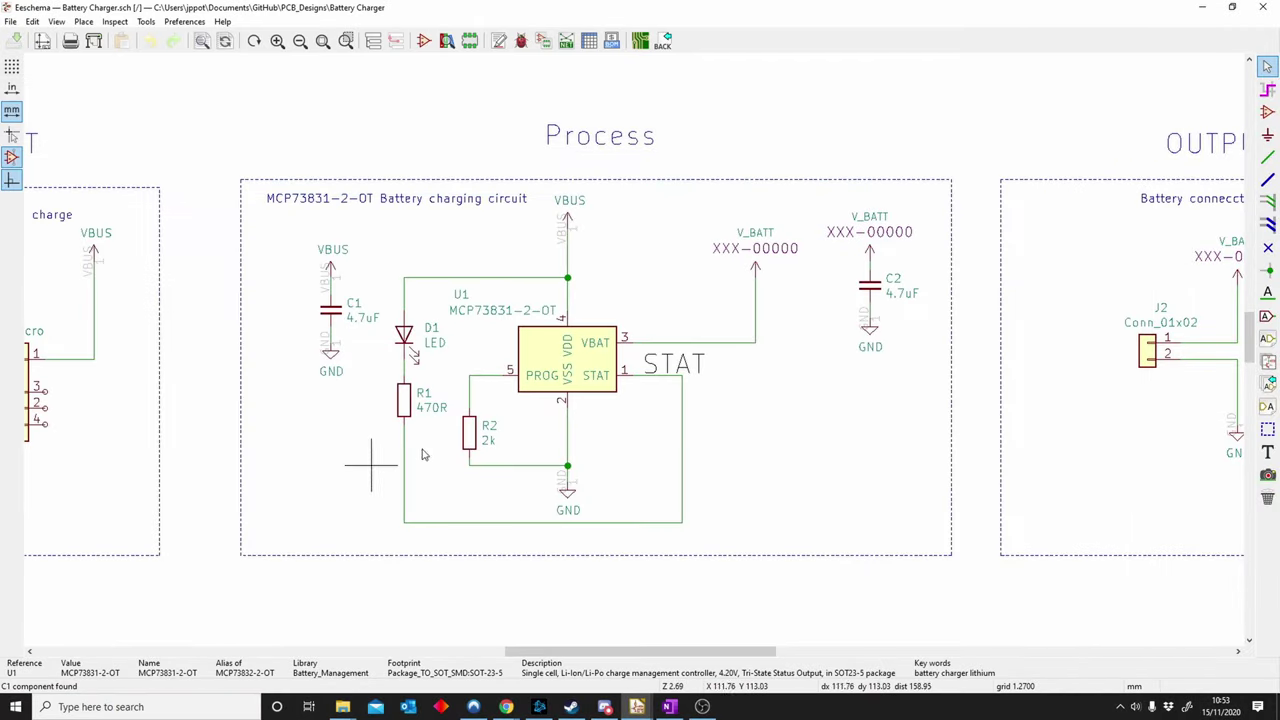
{"action": "double_click", "coordinate": [600, 386]}
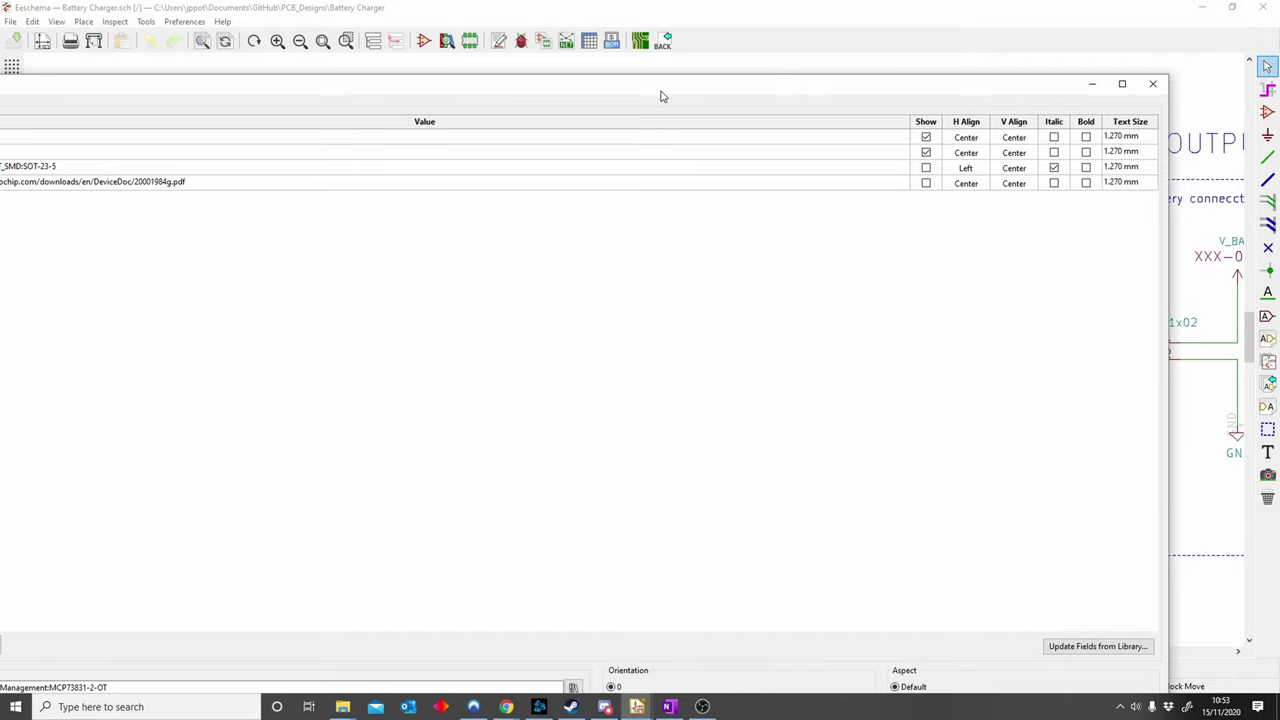
{"action": "left_click_drag", "start_coordinate": [660, 96], "coordinate": [783, 91]}
{"action": "left_click", "coordinate": [1274, 85]}
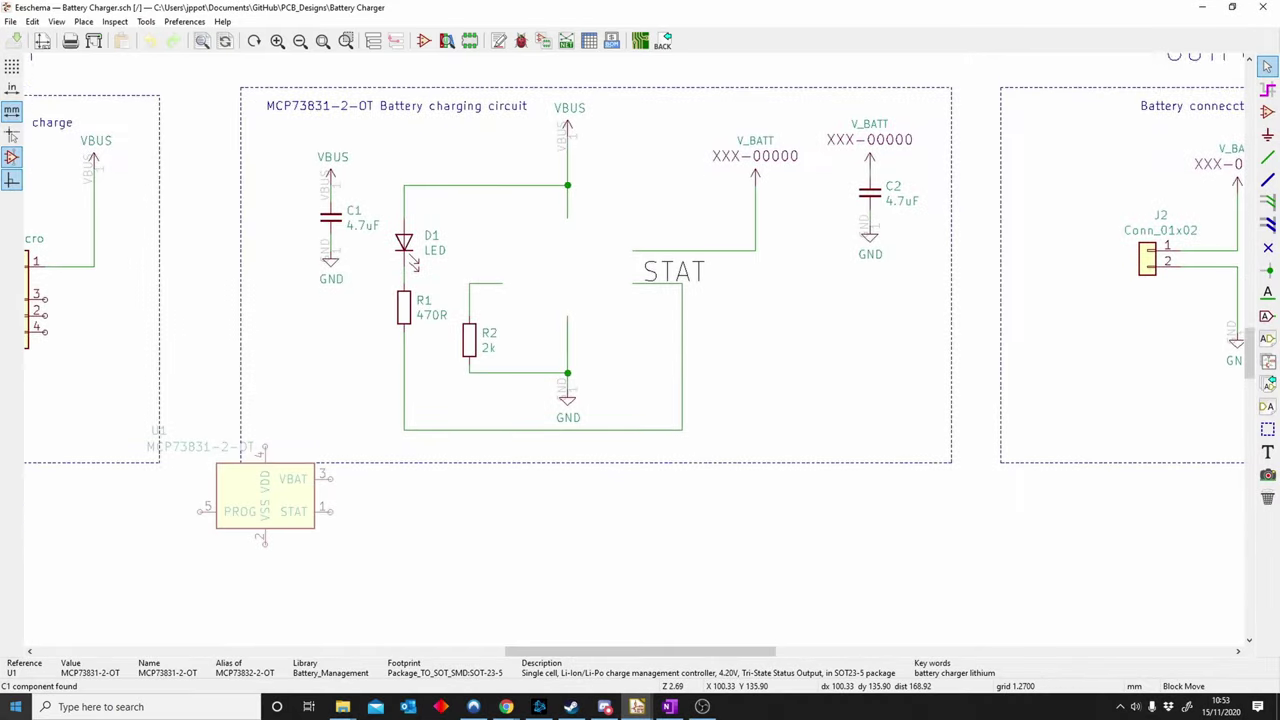
{"action": "key", "text": "Escape"}
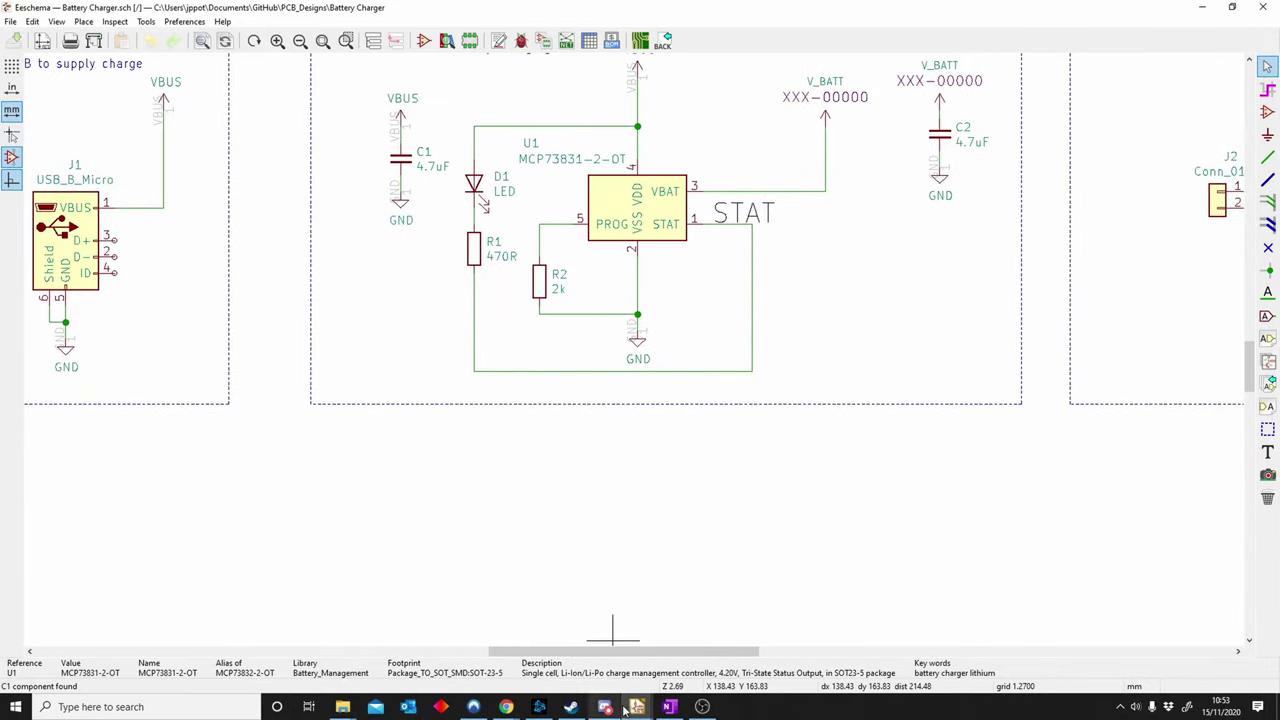
Switch to the PCB editor and check the track properties of the vertical GND segment beside R2.
{"action": "mouse_move", "coordinate": [633, 707]}
{"action": "left_click", "coordinate": [634, 645]}
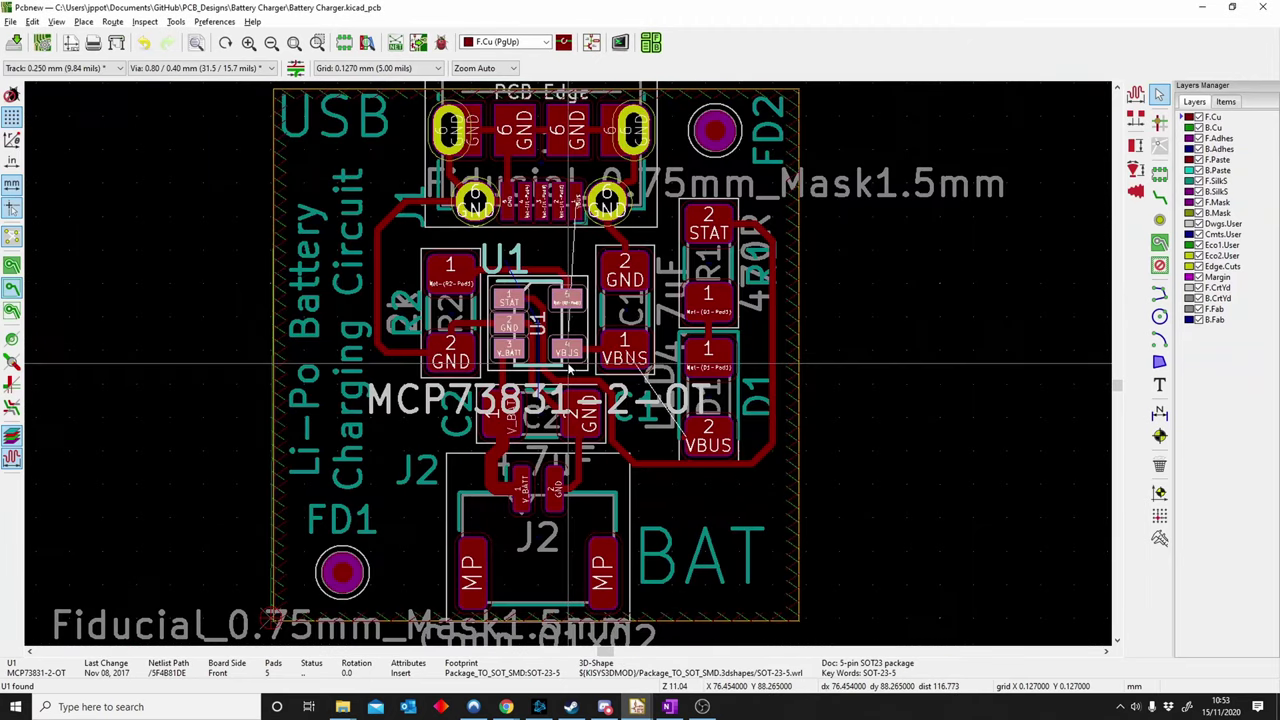
{"action": "scroll", "coordinate": [568, 370], "scroll_direction": "up", "scroll_amount": 5}
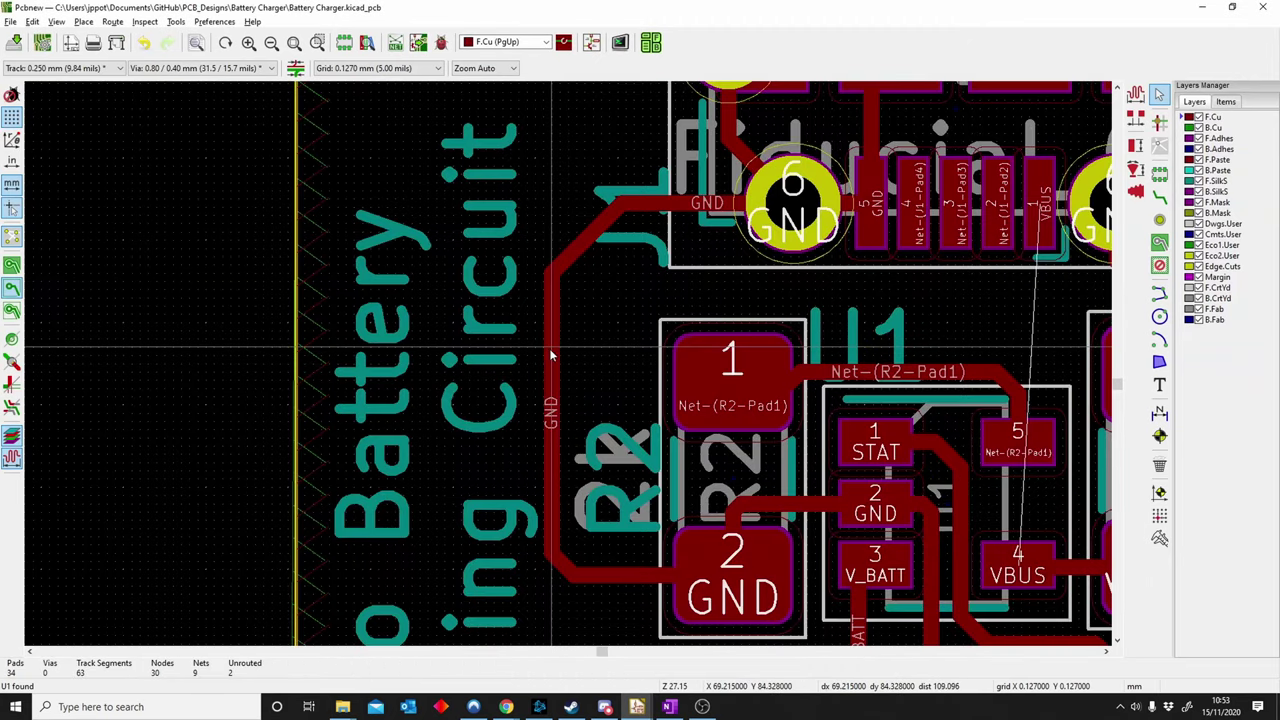
{"action": "double_click", "coordinate": [549, 354]}
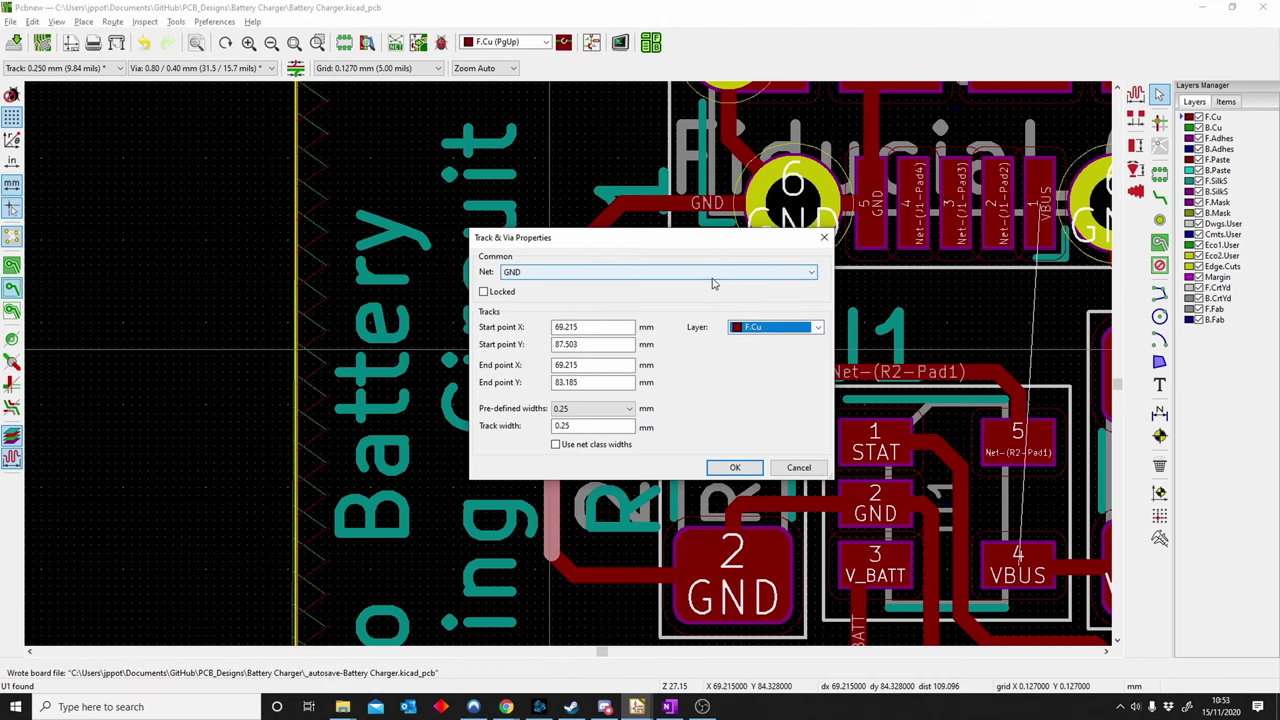
{"action": "left_click", "coordinate": [823, 237]}
{"action": "scroll", "coordinate": [548, 383], "scroll_direction": "up", "scroll_amount": 3}
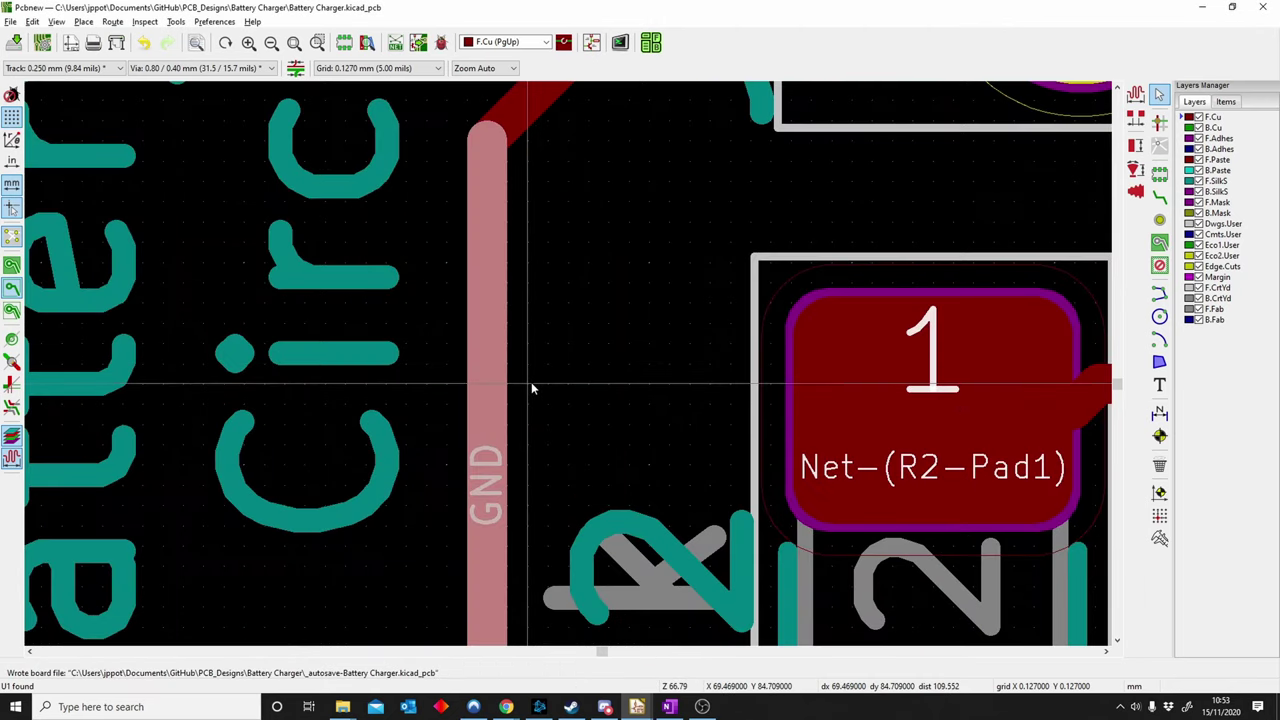
{"action": "left_click", "coordinate": [563, 346]}
{"action": "left_click", "coordinate": [483, 368]}
{"action": "double_click", "coordinate": [484, 373]}
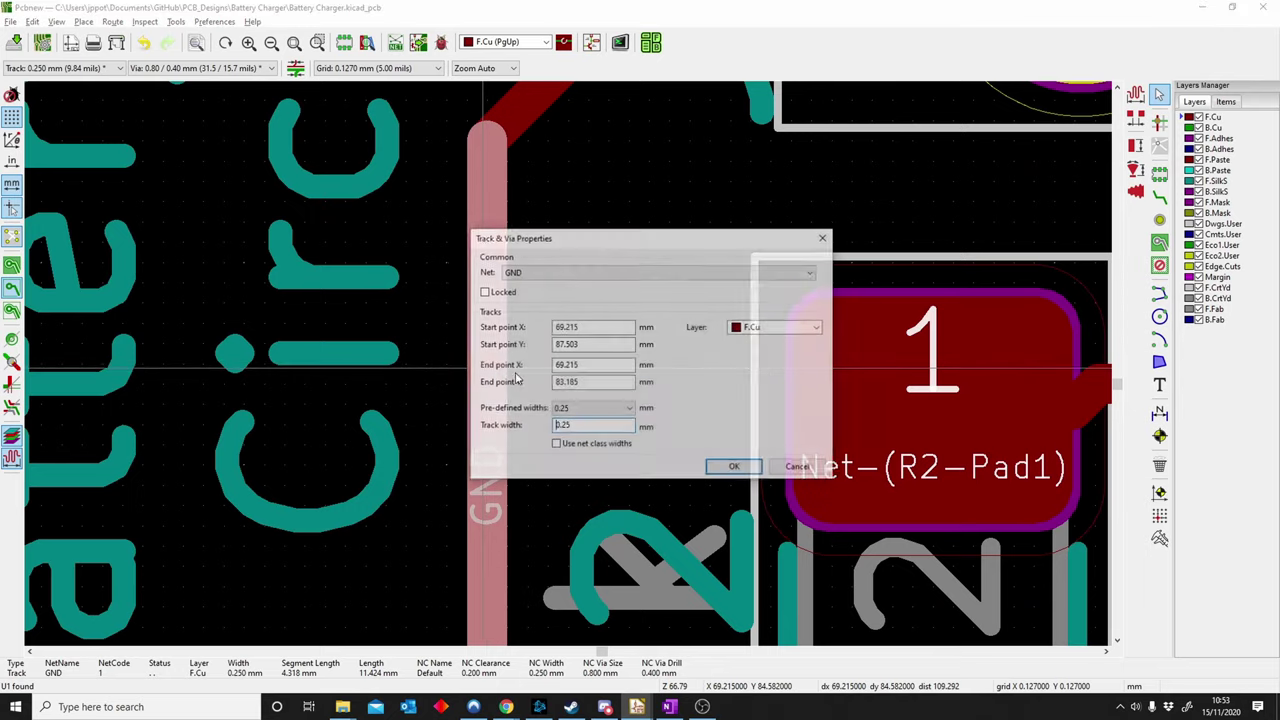
{"action": "left_click", "coordinate": [735, 467]}
View the general footprint properties of U1 and close them without changes.
{"action": "scroll", "coordinate": [672, 404], "scroll_direction": "down", "scroll_amount": 4}
{"action": "scroll", "coordinate": [670, 400], "scroll_direction": "up", "scroll_amount": 4}
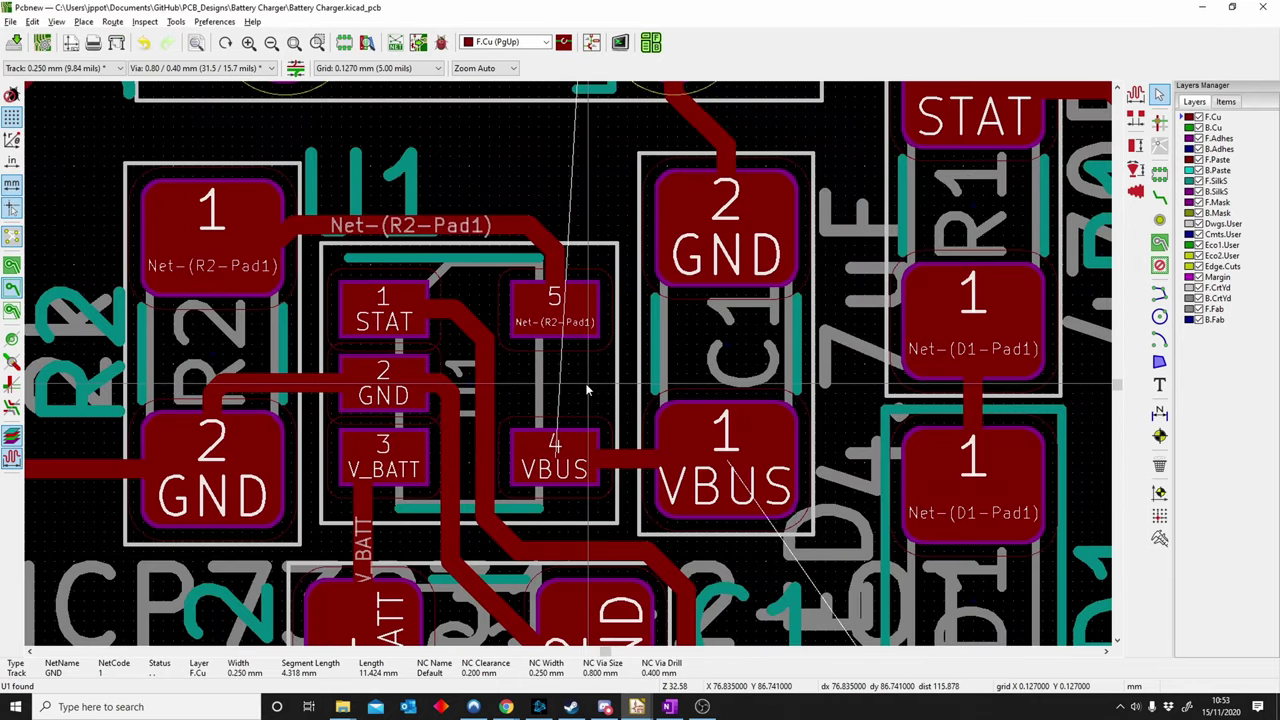
{"action": "double_click", "coordinate": [588, 390]}
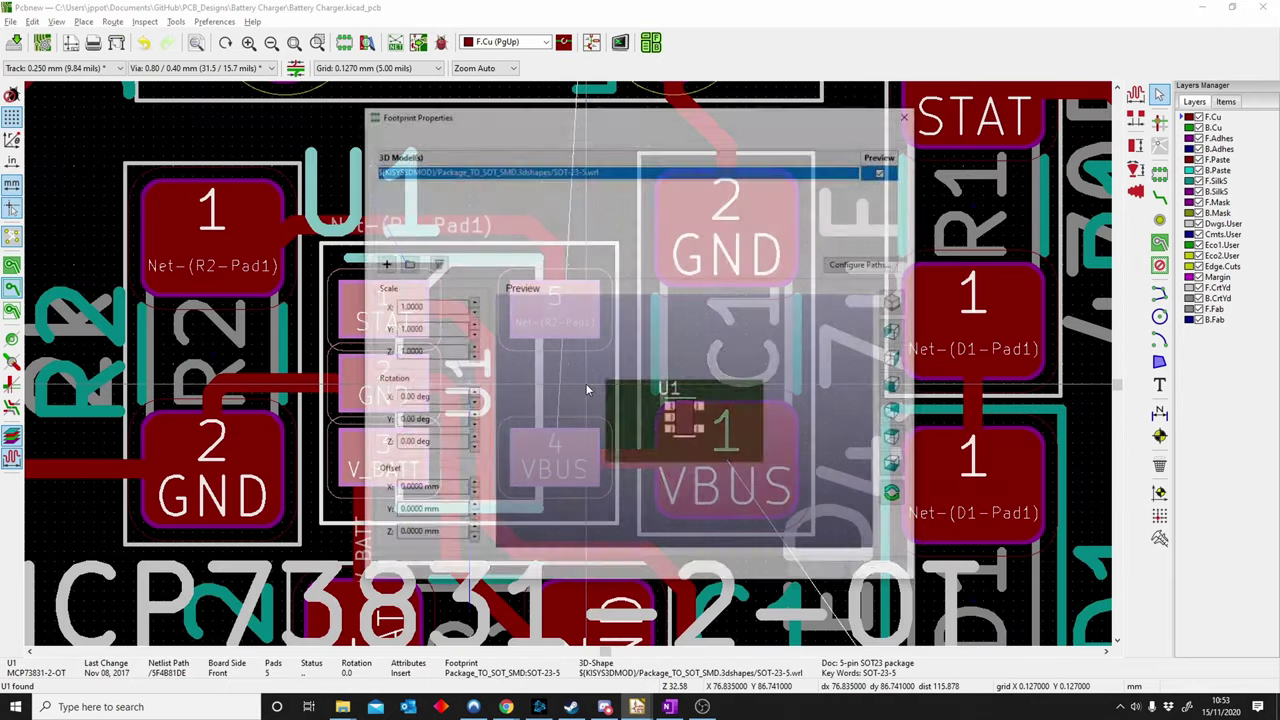
{"action": "left_click", "coordinate": [384, 133]}
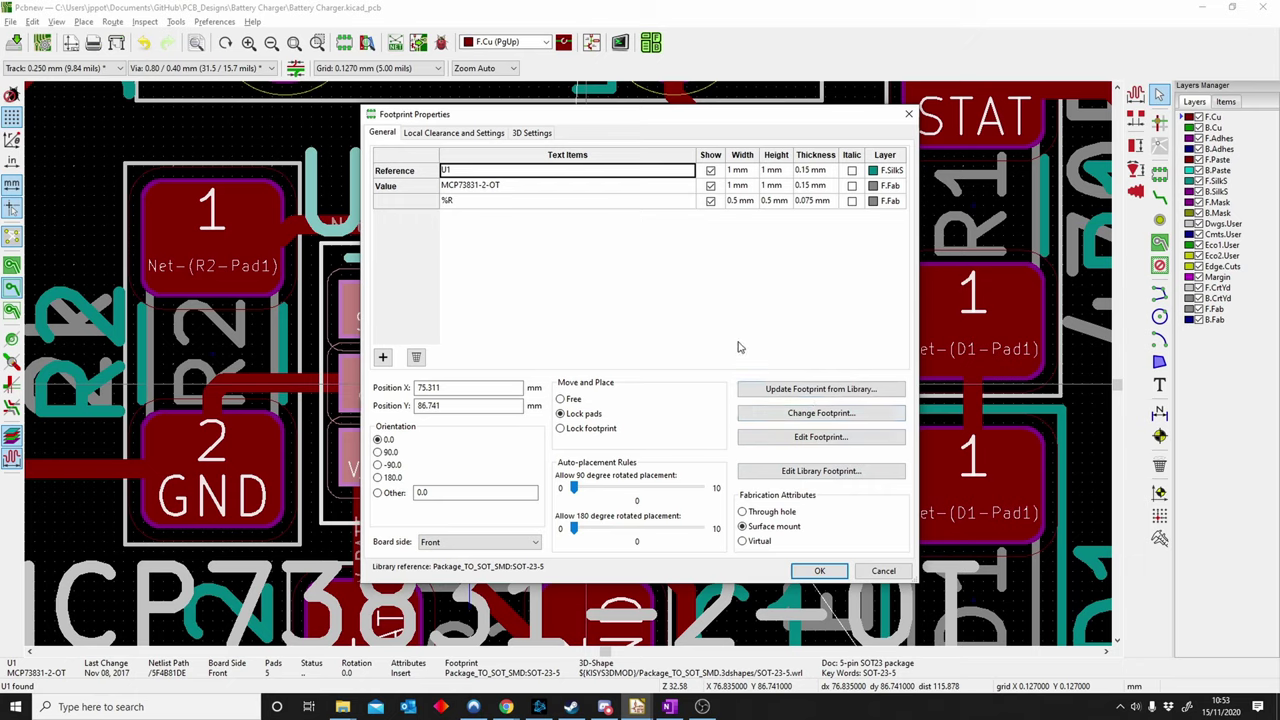
{"action": "left_click", "coordinate": [912, 116]}
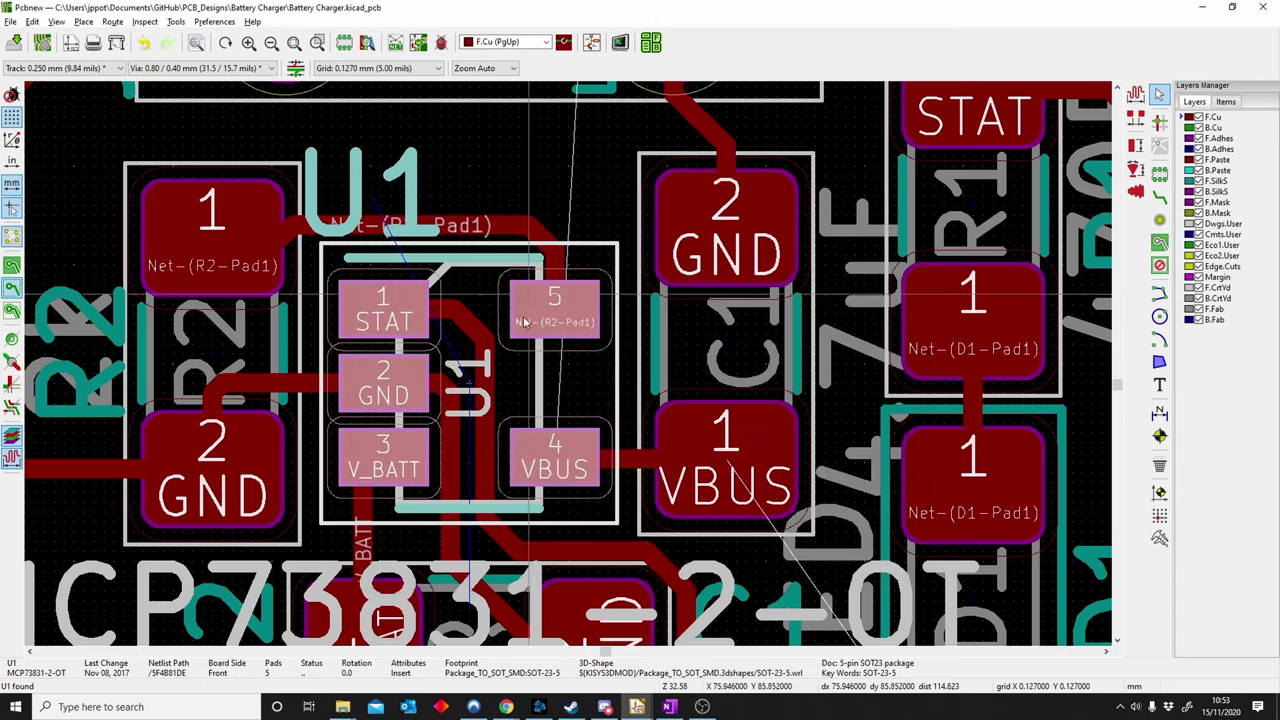
{"action": "scroll", "coordinate": [584, 381], "scroll_direction": "down", "scroll_amount": 2}
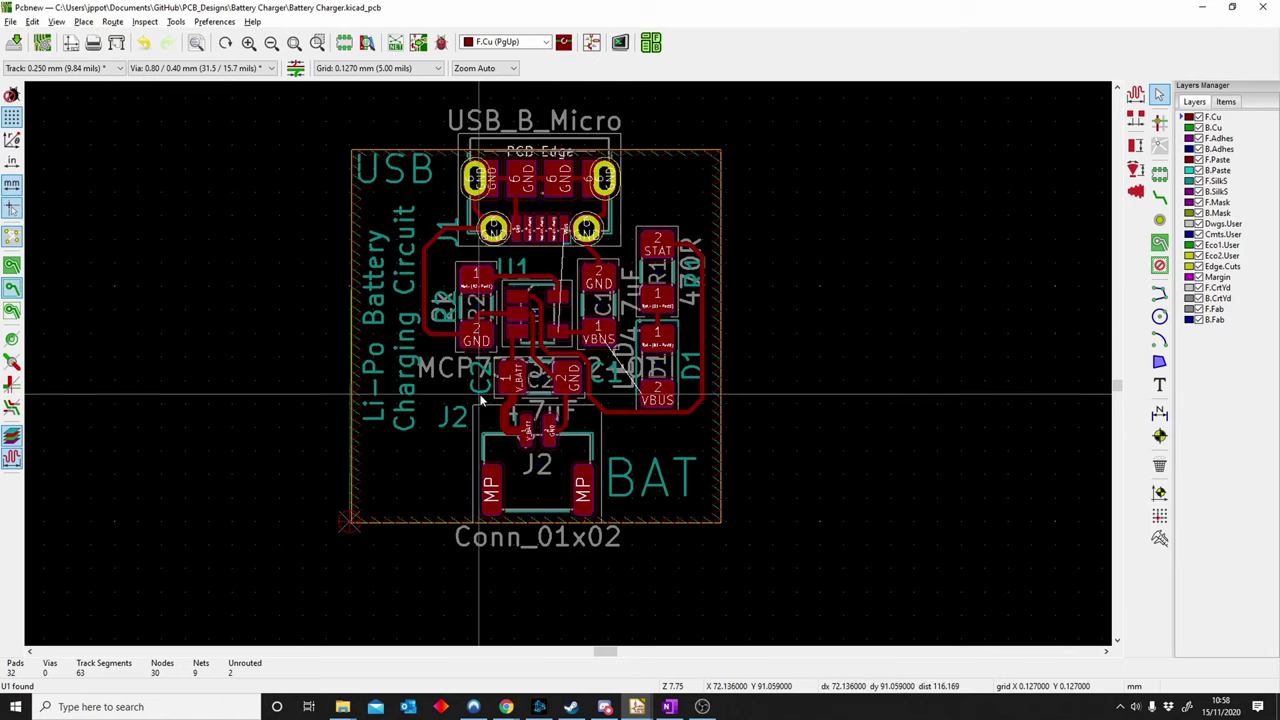
{"action": "middle_click_drag", "start_coordinate": [485, 379], "coordinate": [455, 400]}
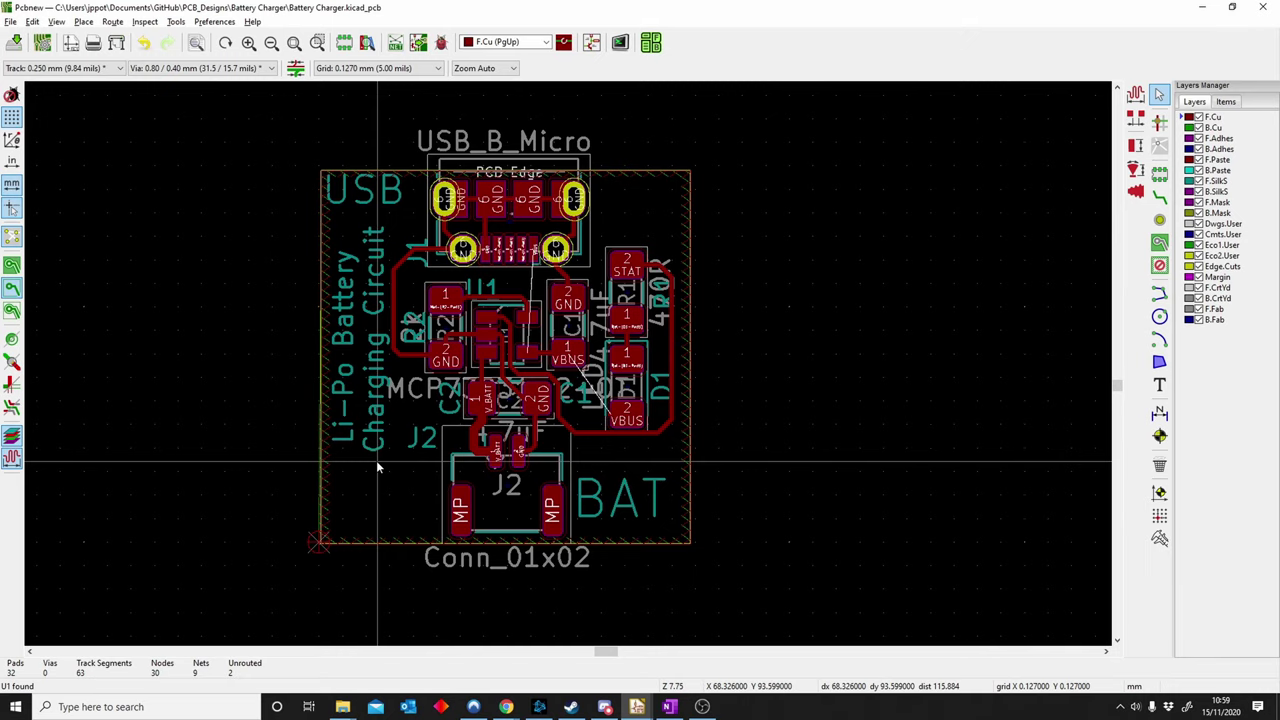
{"action": "middle_click_drag", "start_coordinate": [380, 498], "coordinate": [377, 519]}
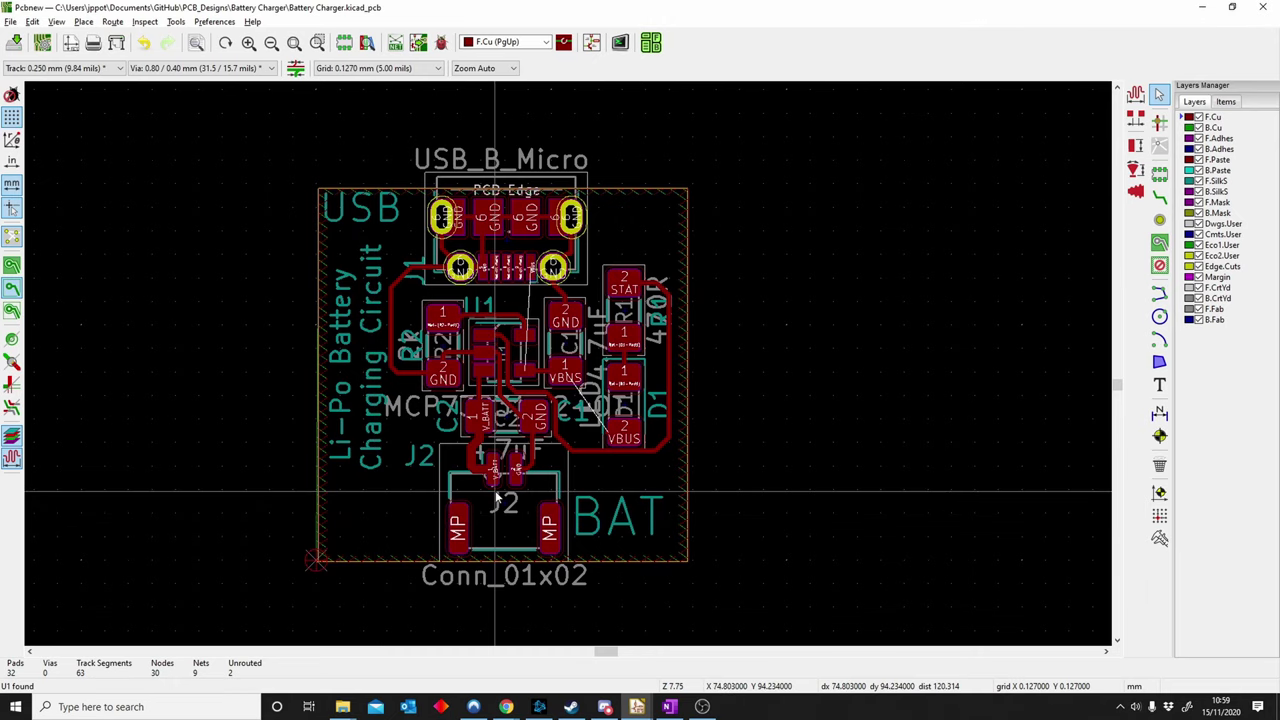
{"action": "middle_click_drag", "start_coordinate": [580, 332], "coordinate": [649, 320]}
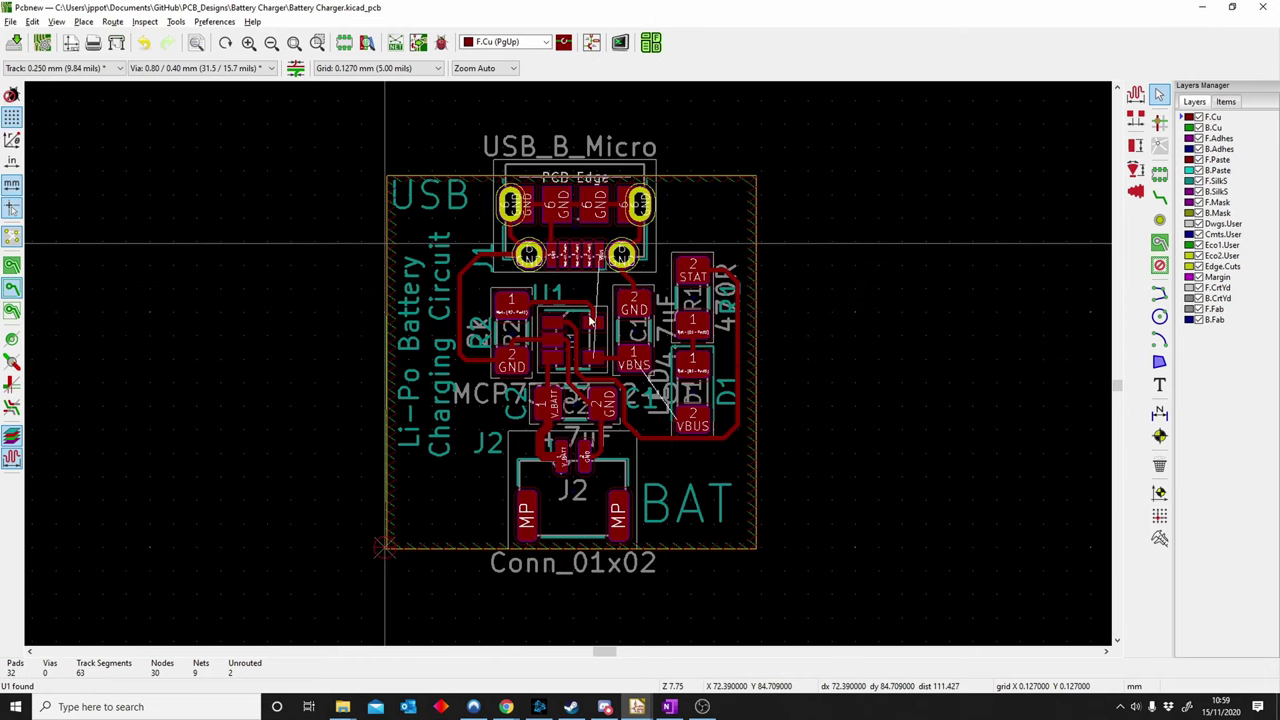
{"action": "middle_click_drag", "start_coordinate": [610, 355], "coordinate": [567, 355]}
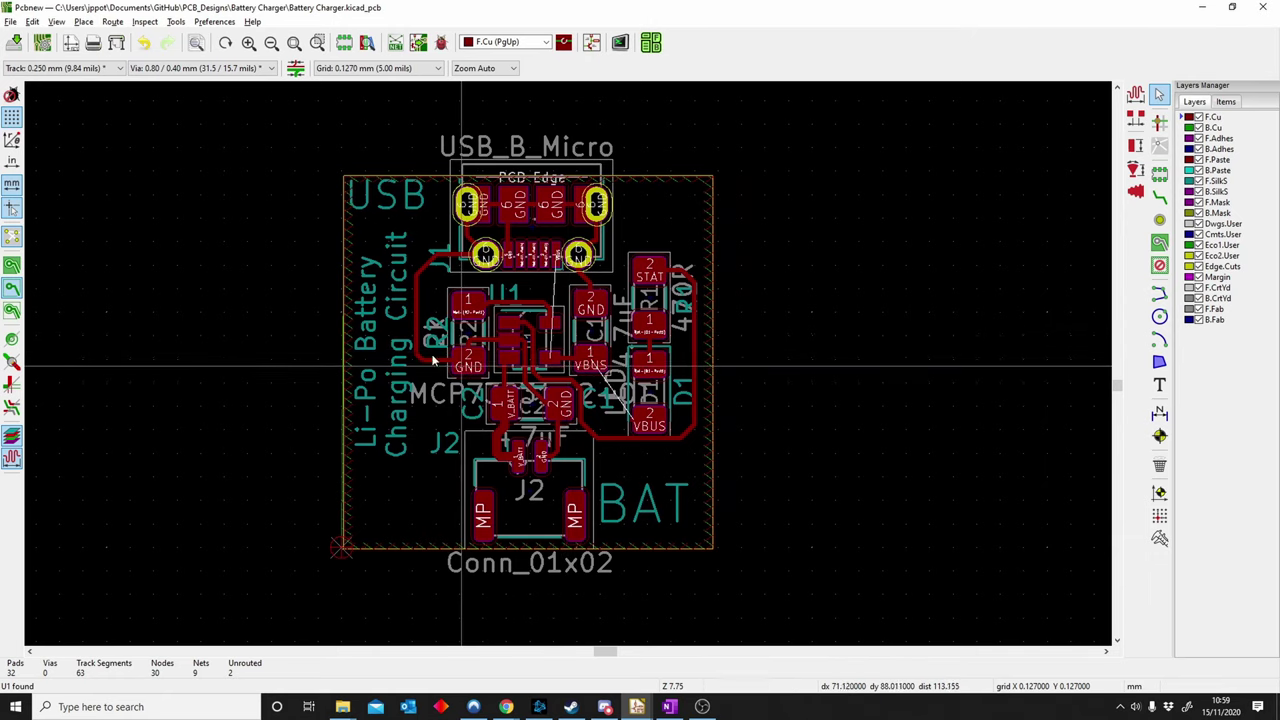
Place a Fiducial_0.5mm_Mask1.5mm footprint near the board's upper-right corner, between the USB connector and the board edge.
{"action": "left_click", "coordinate": [83, 22]}
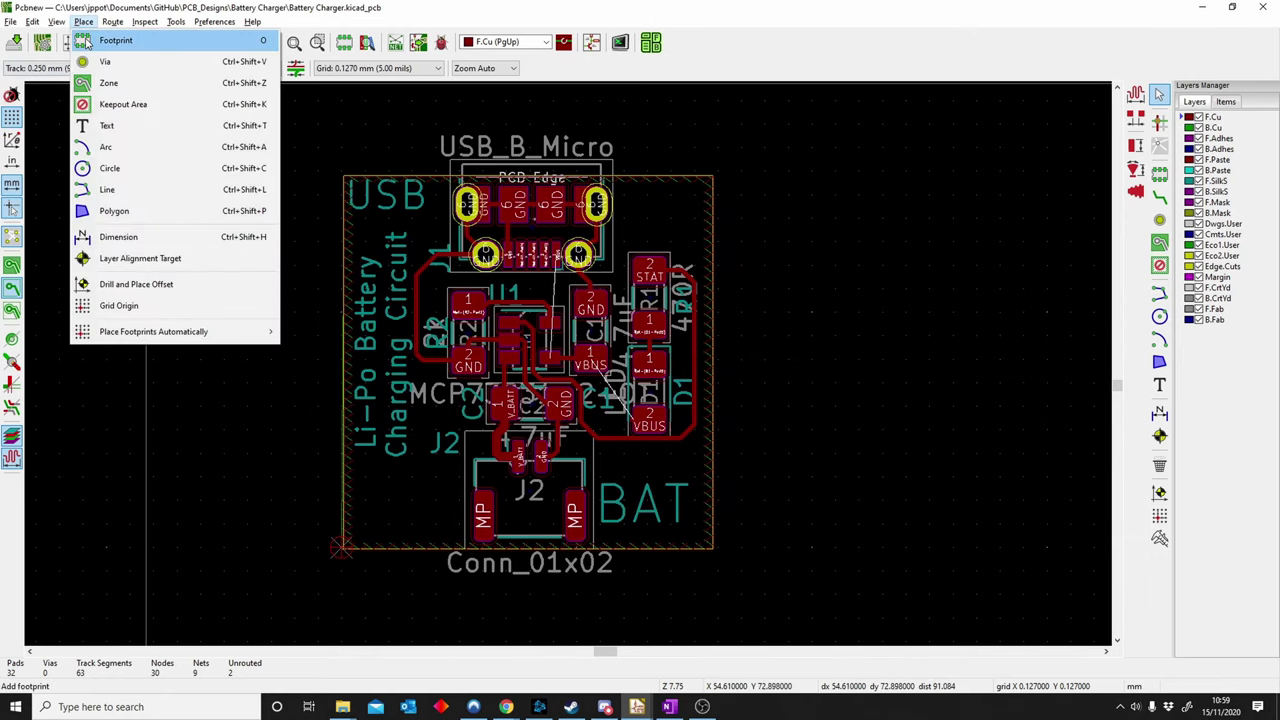
{"action": "left_click", "coordinate": [88, 38]}
{"action": "left_click", "coordinate": [670, 204]}
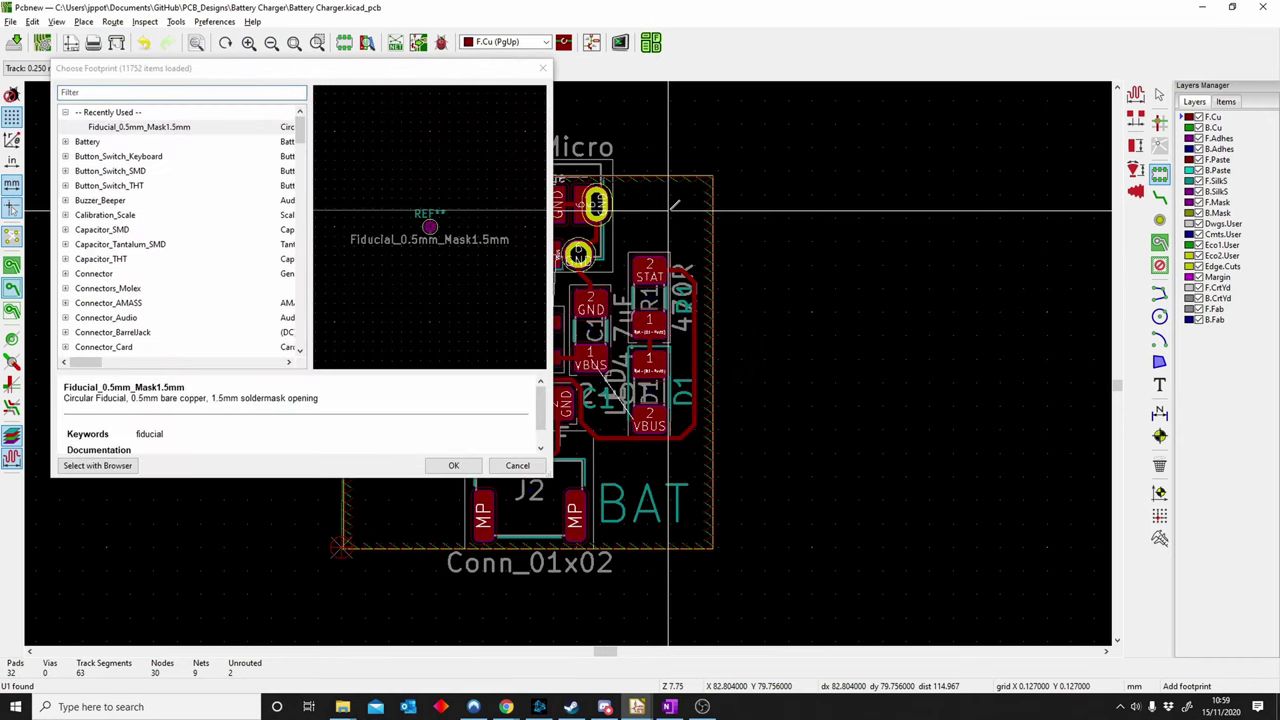
{"action": "double_click", "coordinate": [170, 127]}
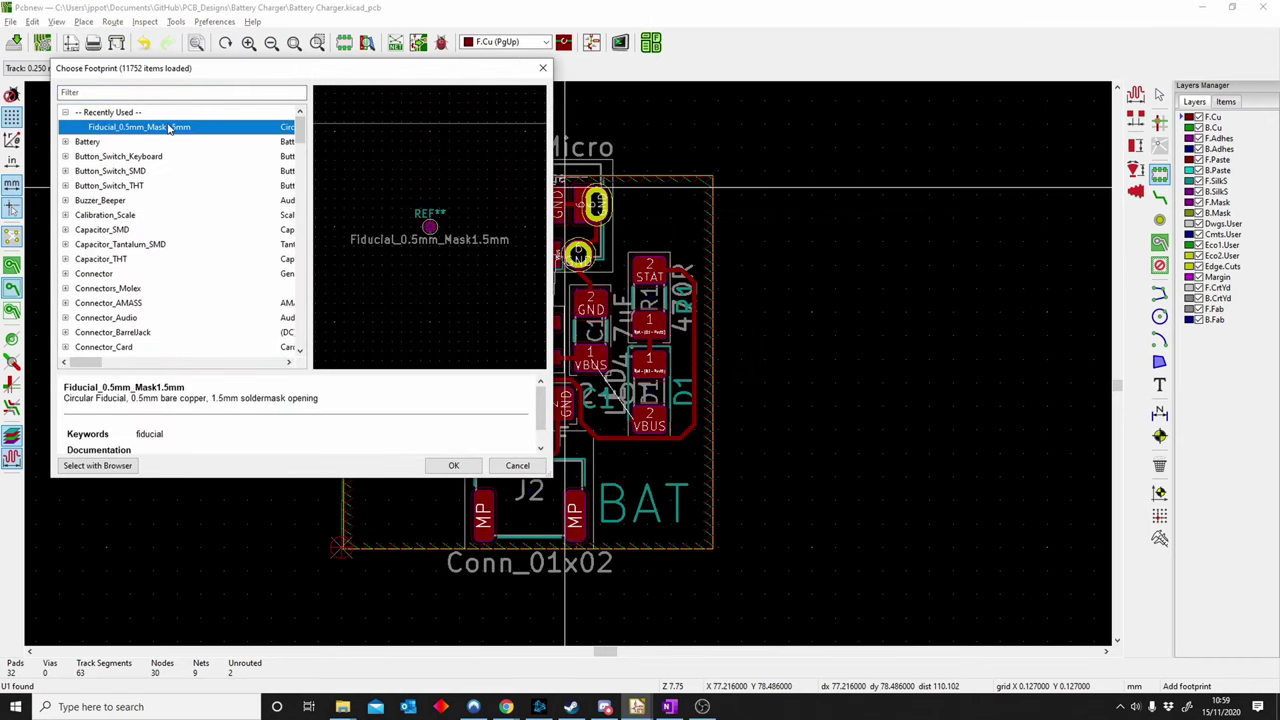
{"action": "left_click", "coordinate": [655, 208]}
{"action": "scroll", "coordinate": [655, 208], "scroll_direction": "up", "scroll_amount": 4}
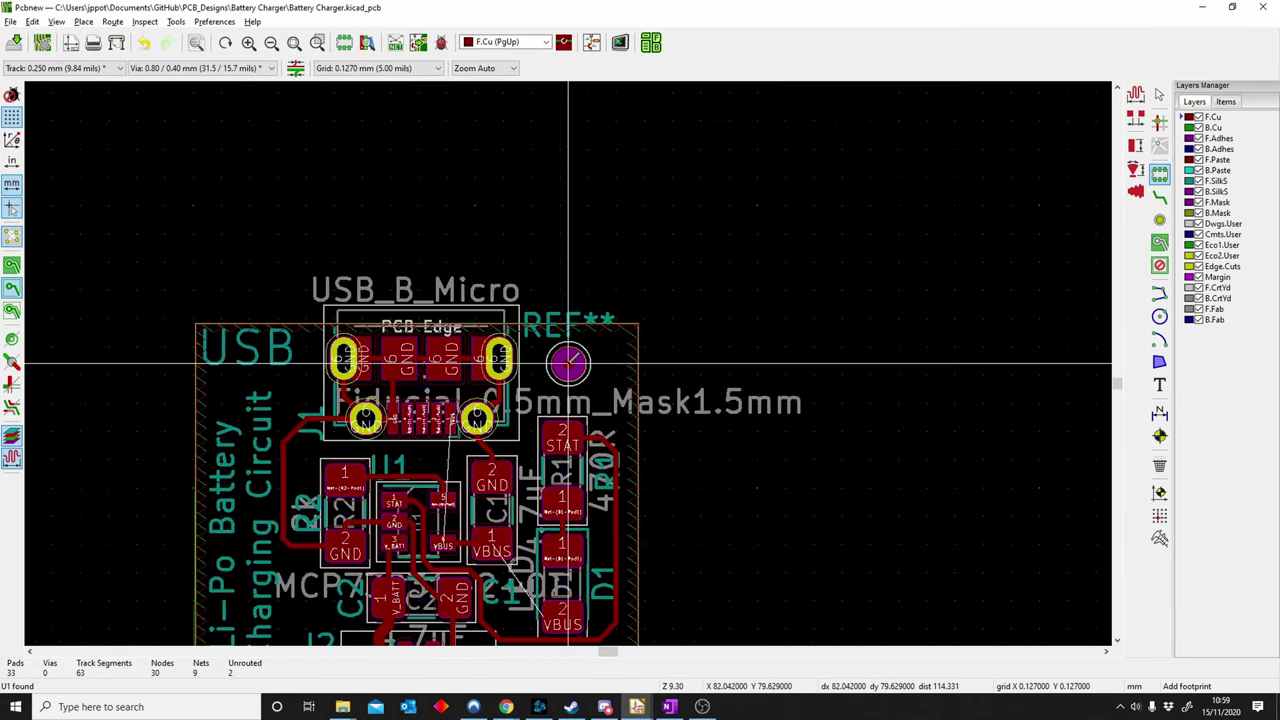
Duplicate the fiducial and place the copy near the board's lower-left corner, below the Li-Po Battery Charging Circuit text.
{"action": "key", "text": "Escape"}
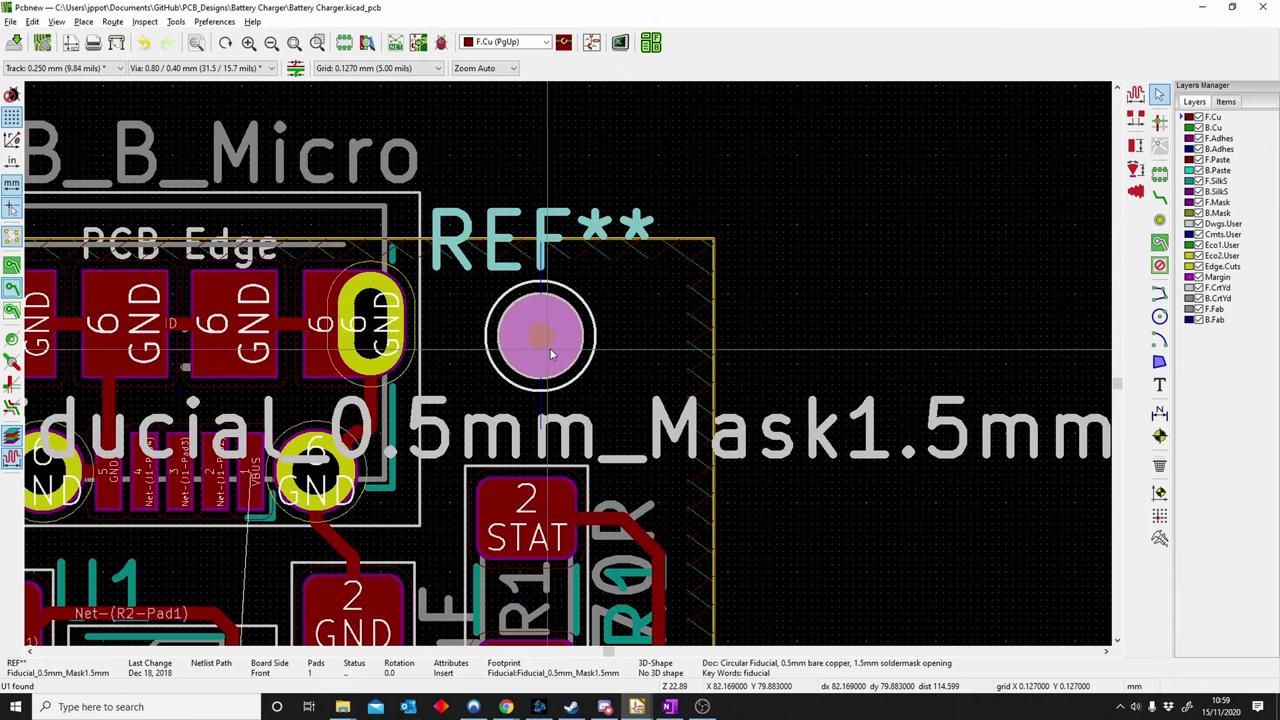
{"action": "scroll", "coordinate": [550, 350], "scroll_direction": "down", "scroll_amount": 3}
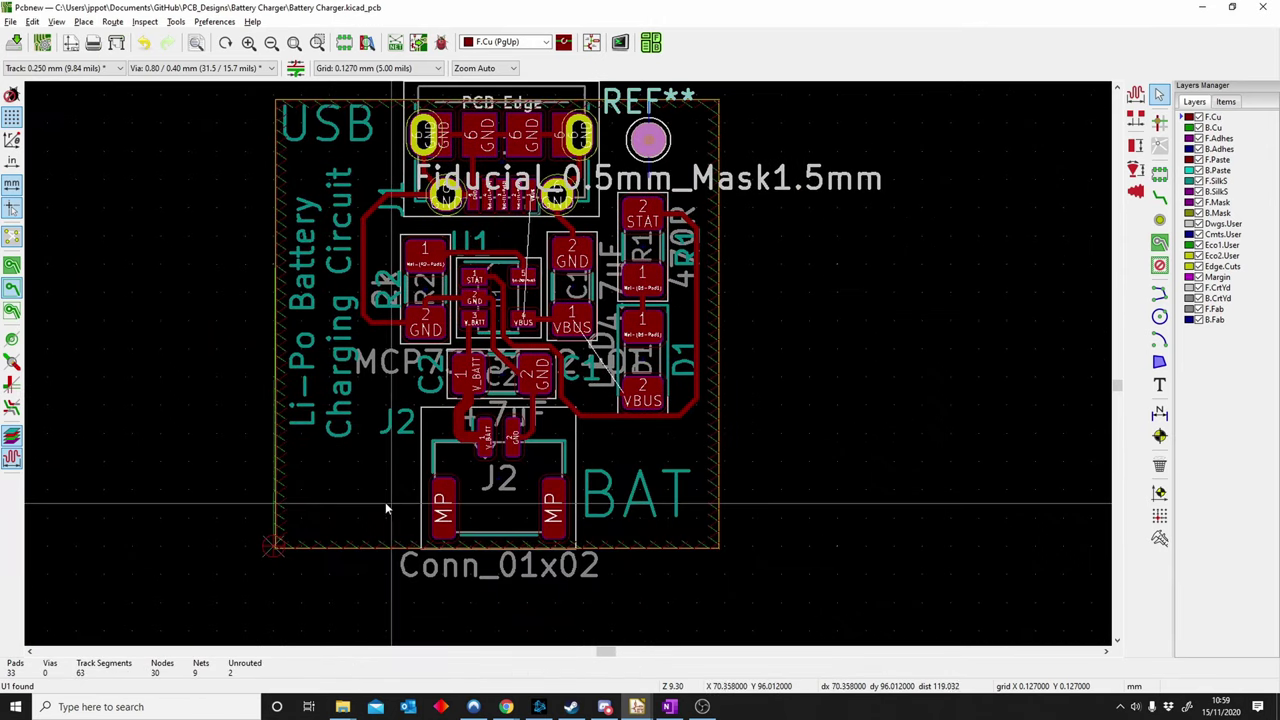
{"action": "key", "text": "ctrl+d"}
{"action": "left_click", "coordinate": [333, 497]}
{"action": "scroll", "coordinate": [333, 497], "scroll_direction": "up", "scroll_amount": 3}
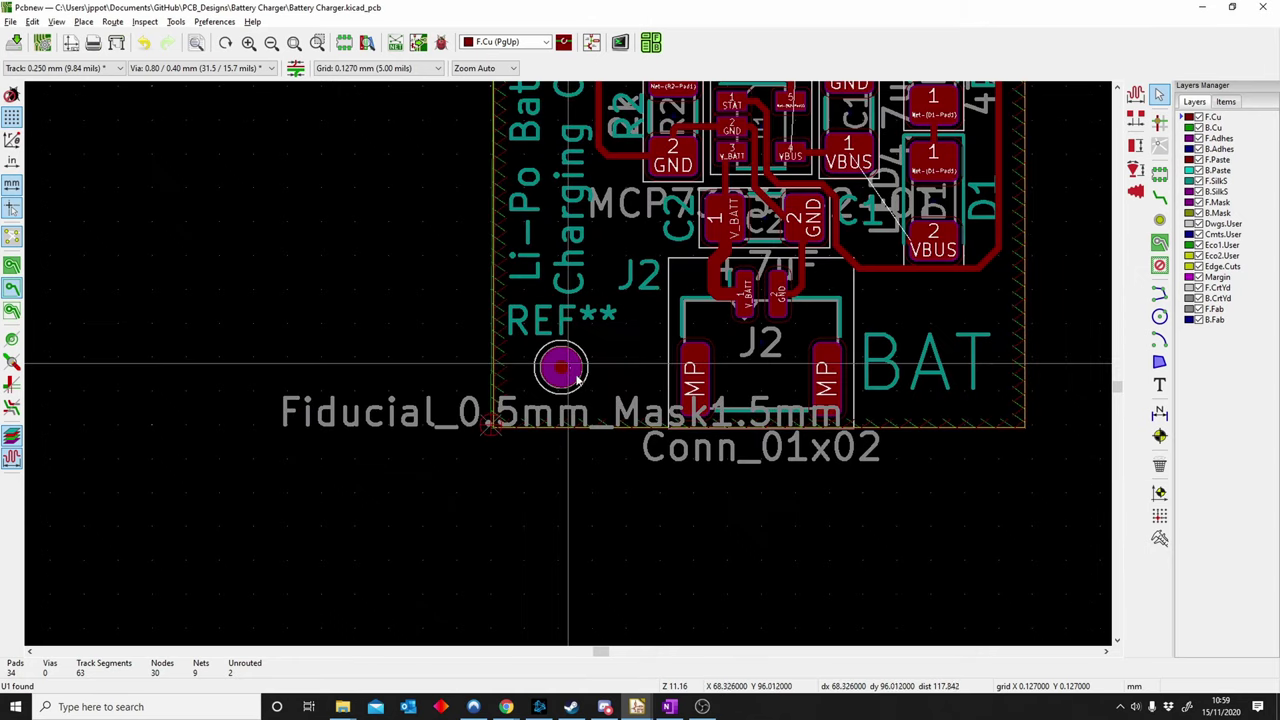
Examine the positions of the two fiducials relative to the board corners, the components and the overall layout.
{"action": "scroll", "coordinate": [568, 370], "scroll_direction": "down", "scroll_amount": 3}
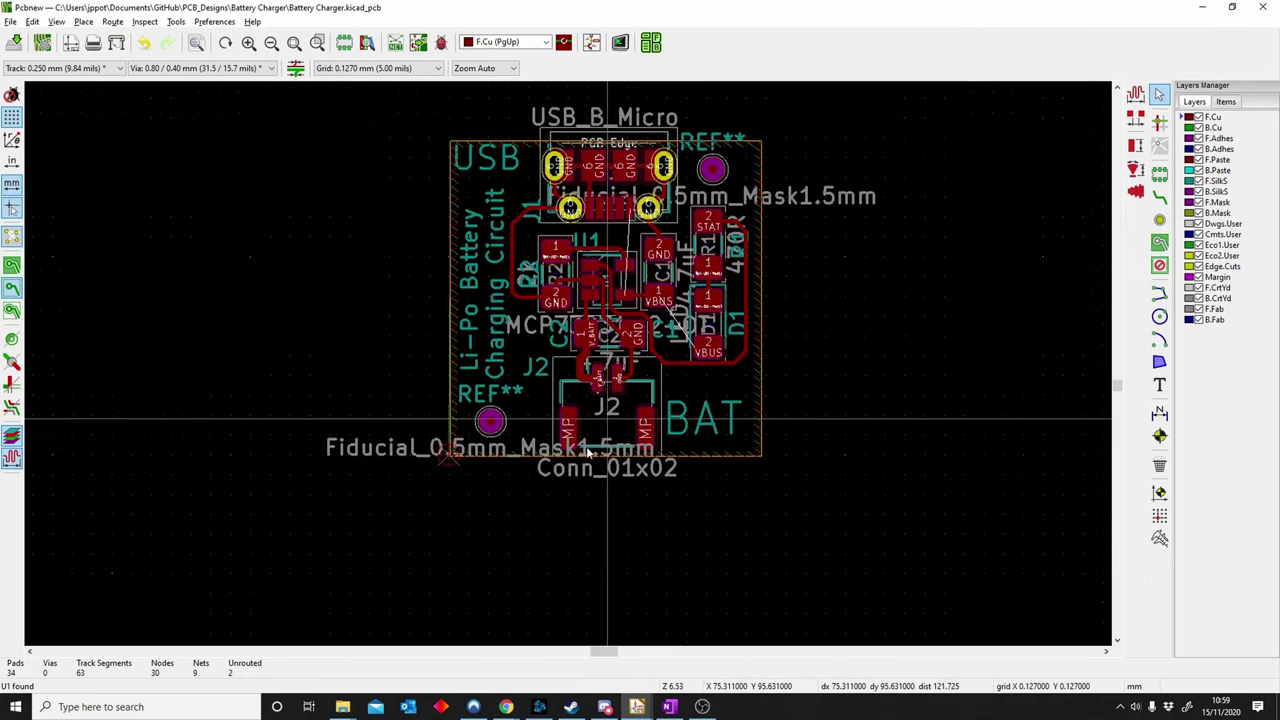
{"action": "scroll", "coordinate": [485, 452], "scroll_direction": "up", "scroll_amount": 3}
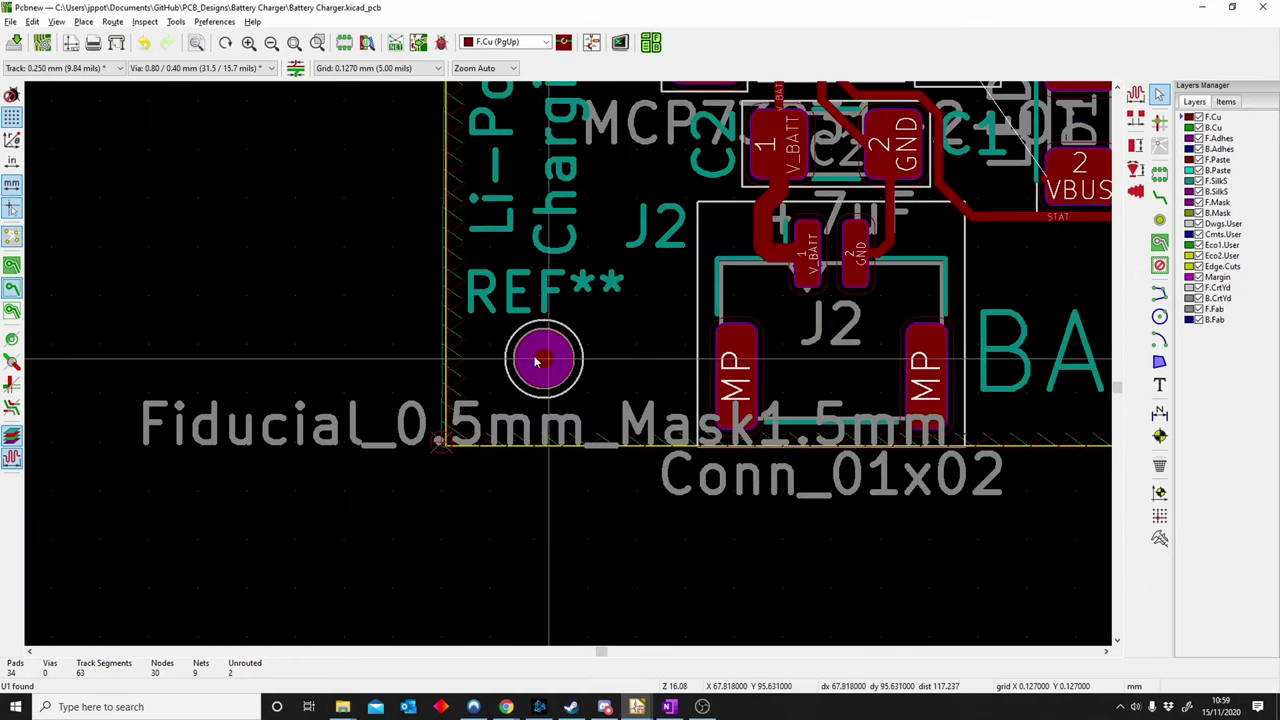
{"action": "scroll", "coordinate": [548, 375], "scroll_direction": "up", "scroll_amount": 3}
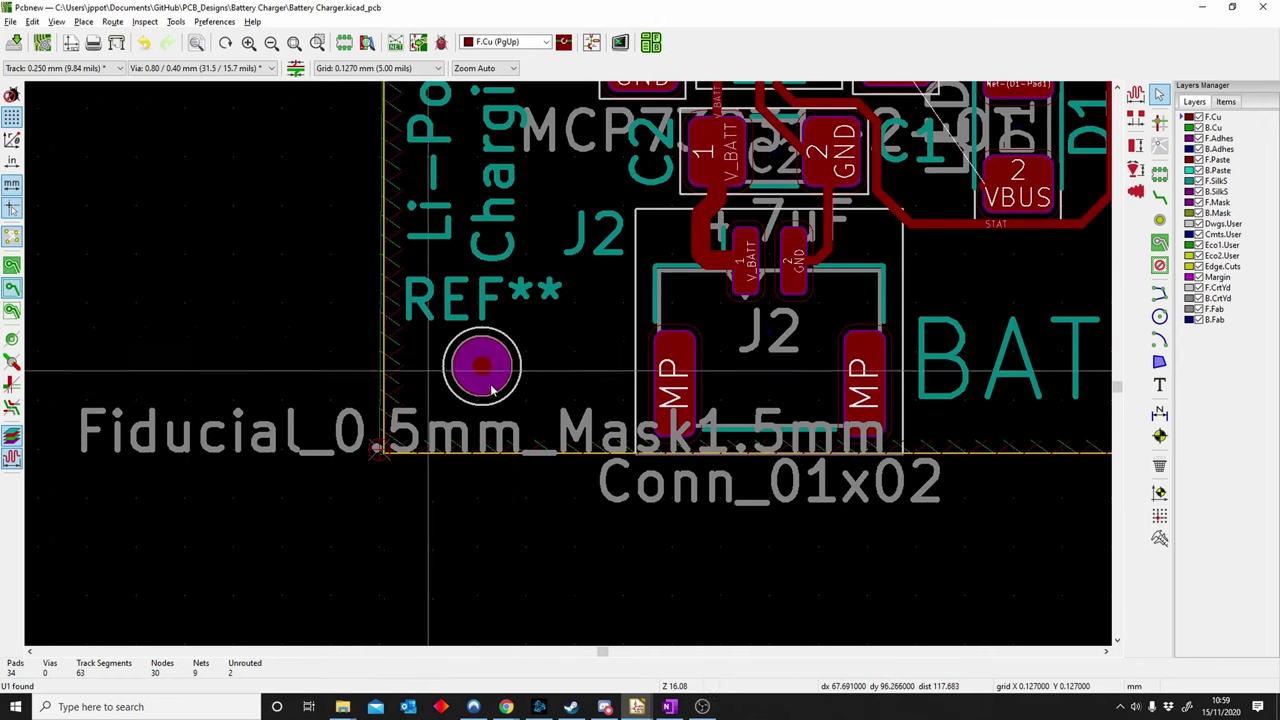
{"action": "scroll", "coordinate": [548, 362], "scroll_direction": "down", "scroll_amount": 3}
{"action": "scroll", "coordinate": [625, 397], "scroll_direction": "up", "scroll_amount": 1}
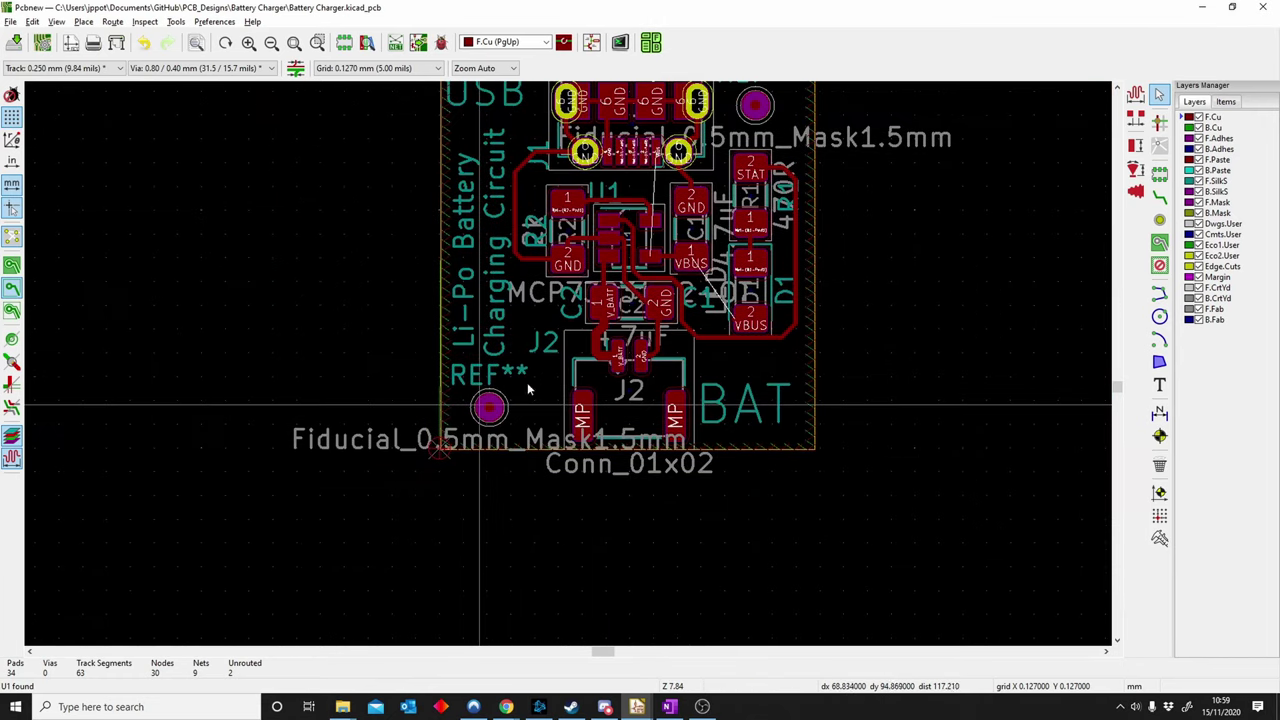
{"action": "middle_click_drag", "start_coordinate": [634, 208], "coordinate": [618, 235]}
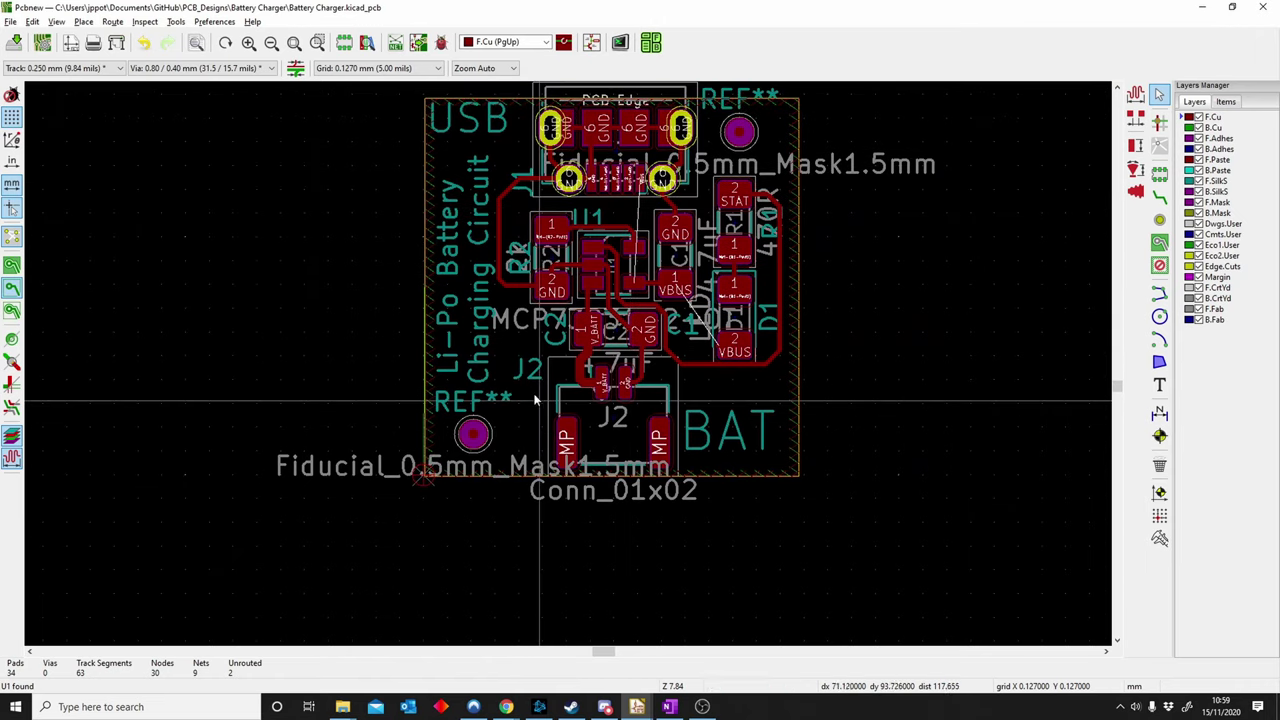
{"action": "middle_click_drag", "start_coordinate": [603, 332], "coordinate": [544, 385]}
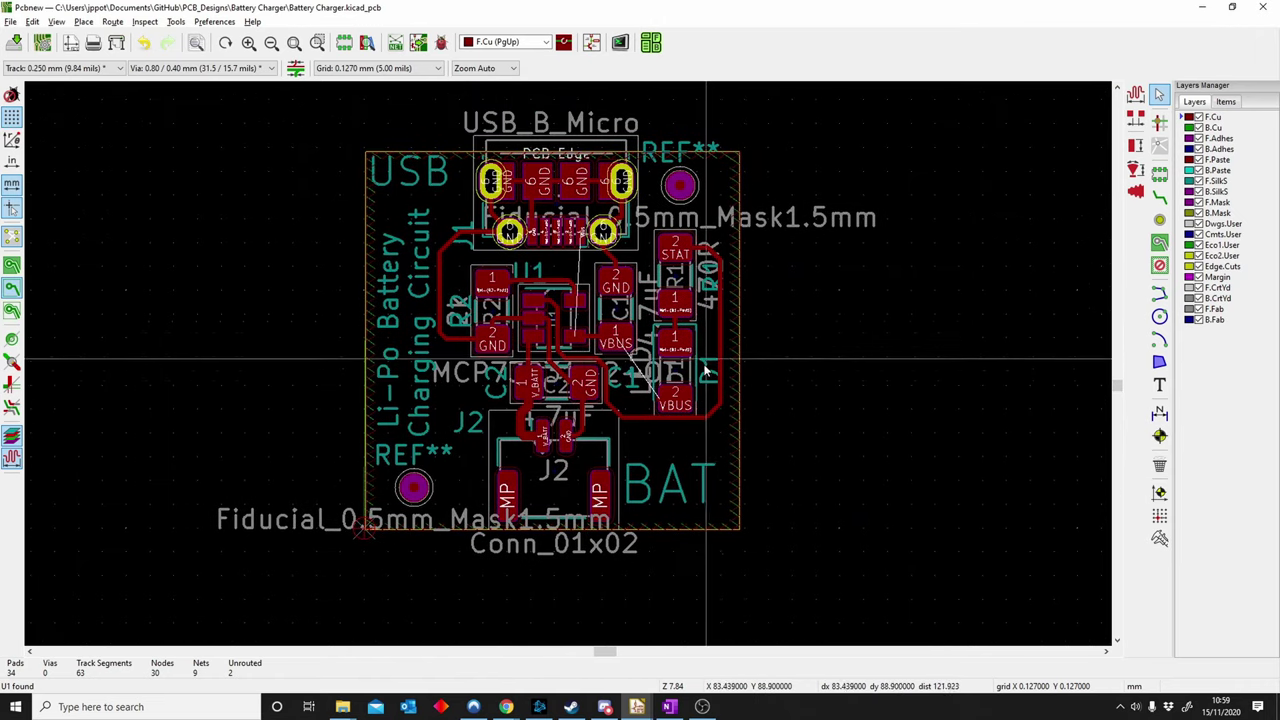
{"action": "scroll", "coordinate": [492, 402], "scroll_direction": "down", "scroll_amount": 1}
{"action": "scroll", "coordinate": [492, 402], "scroll_direction": "up", "scroll_amount": 2}
{"action": "scroll", "coordinate": [497, 332], "scroll_direction": "down", "scroll_amount": 1}
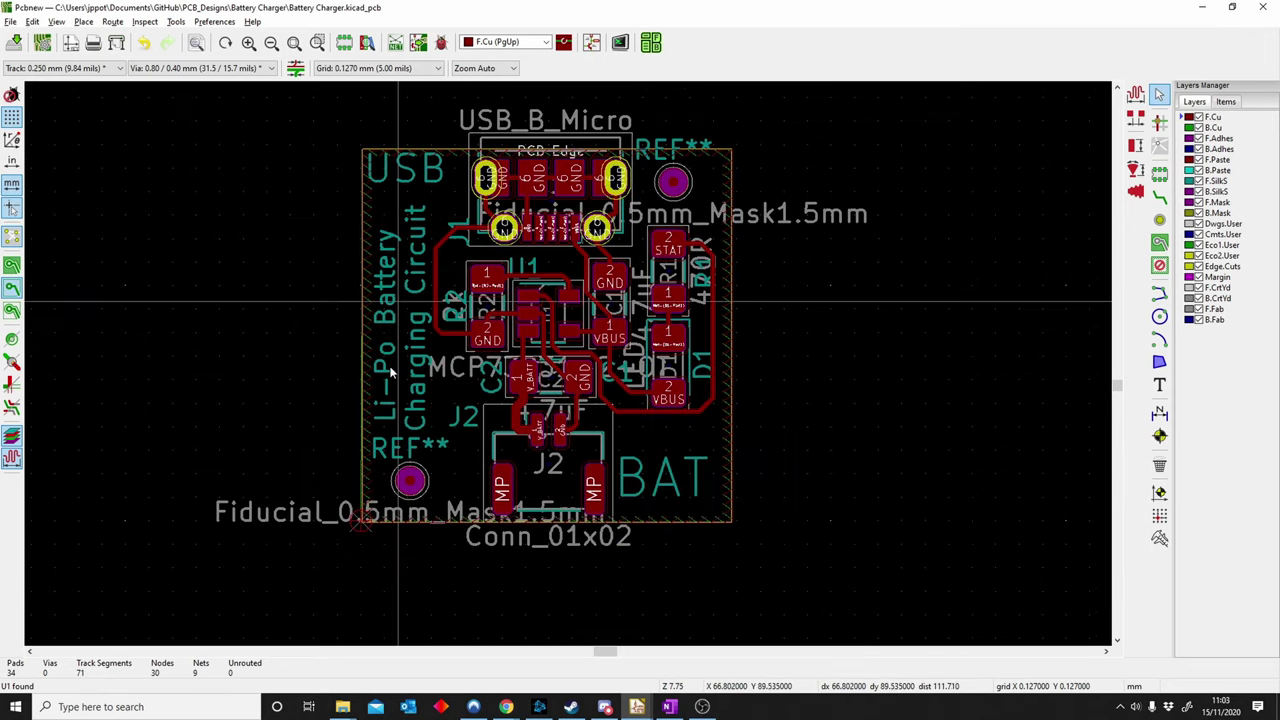
Plot Gerbers for the copper, paste, silkscreen, mask and Edge.Cuts layers with the zones refilled, and generate Excellon drill files in inches.
{"action": "middle_click_drag", "start_coordinate": [470, 328], "coordinate": [462, 346]}
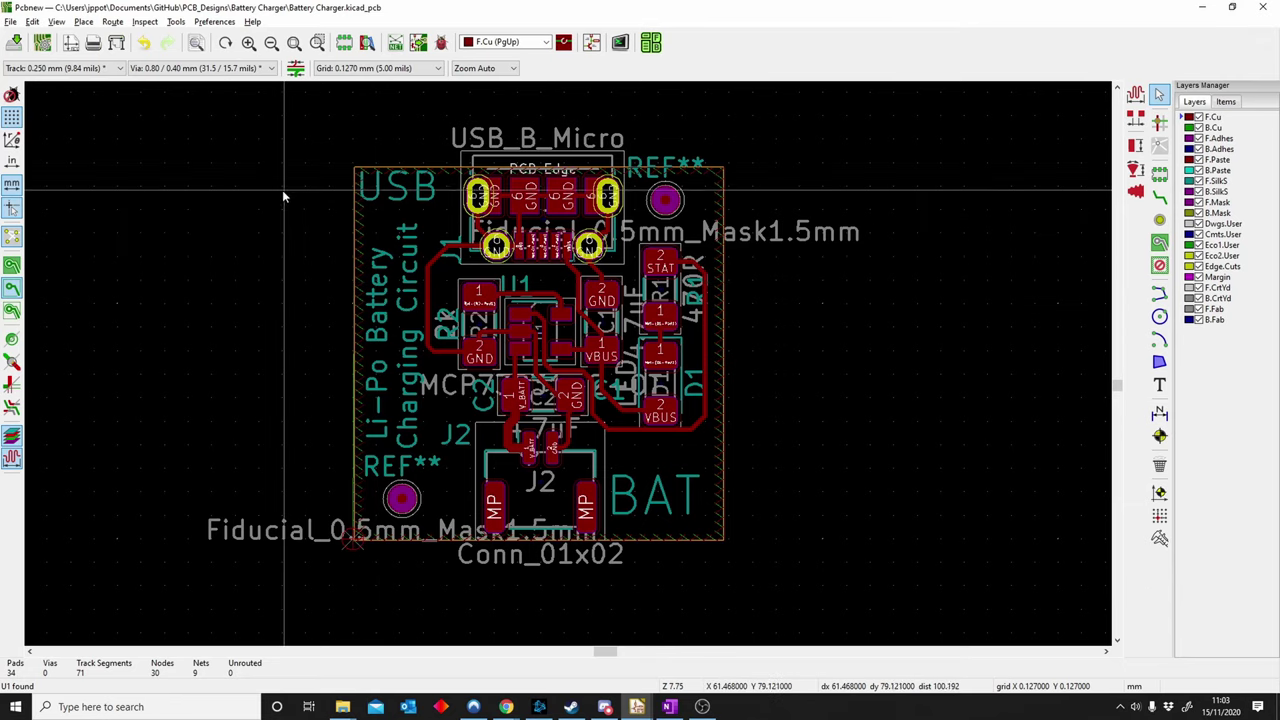
{"action": "left_click", "coordinate": [117, 43]}
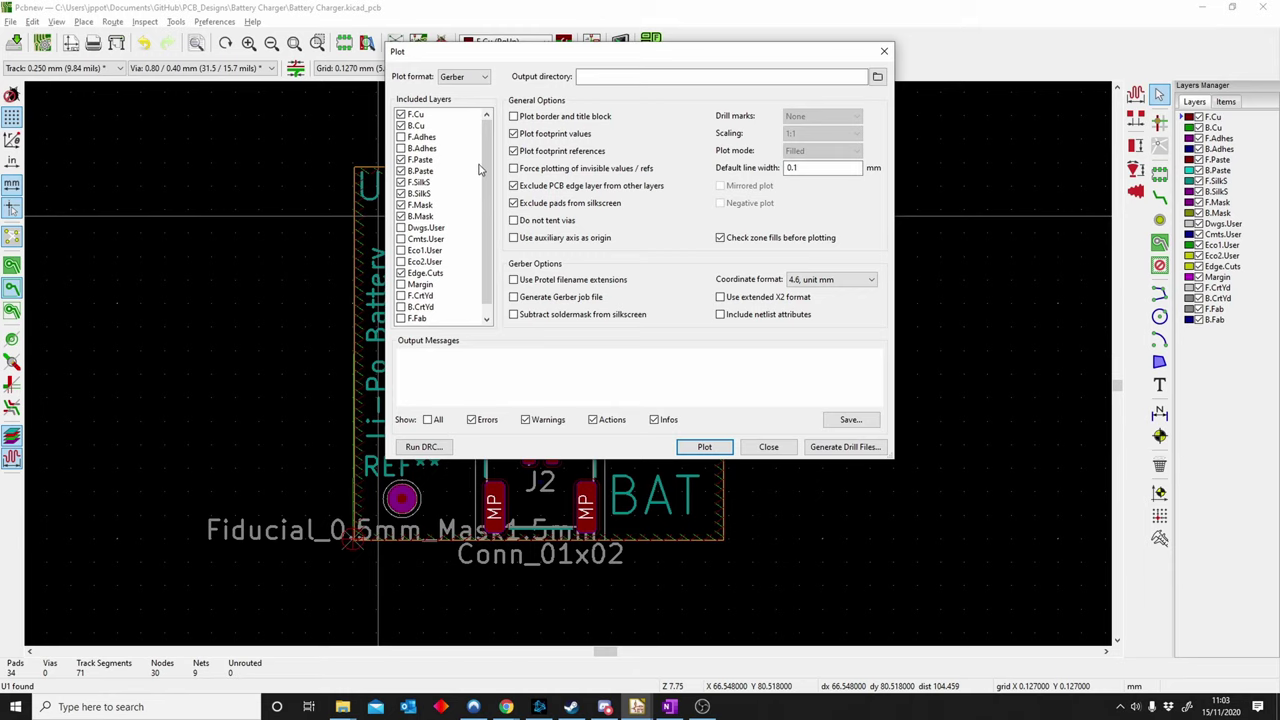
{"action": "left_click_drag", "start_coordinate": [486, 156], "coordinate": [477, 130]}
{"action": "scroll", "coordinate": [418, 125], "scroll_direction": "down", "scroll_amount": 1}
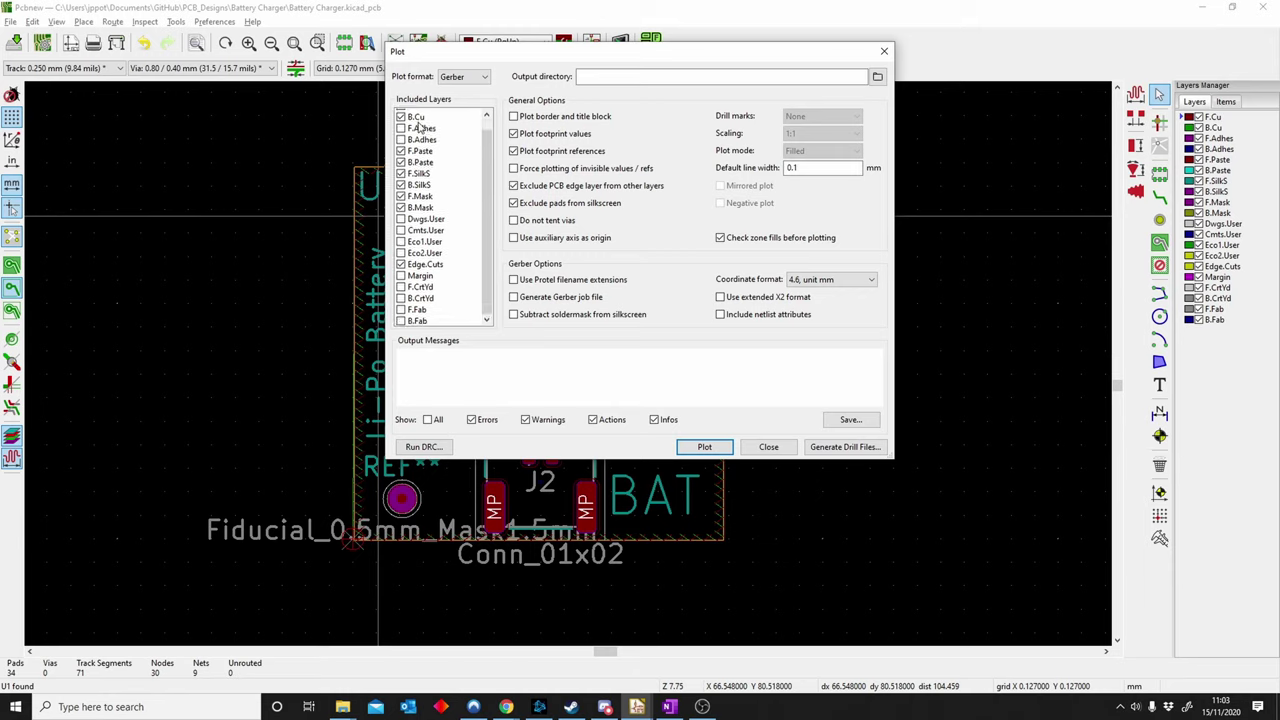
{"action": "scroll", "coordinate": [421, 183], "scroll_direction": "up", "scroll_amount": 1}
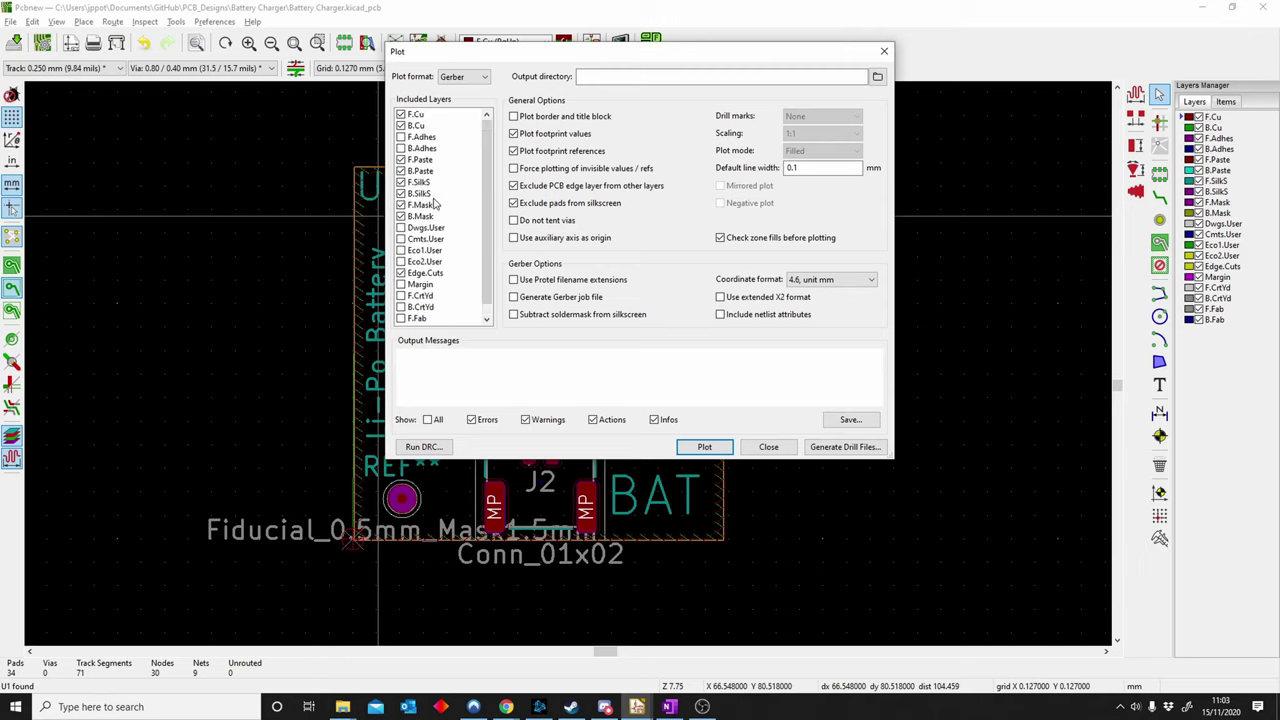
{"action": "left_click", "coordinate": [703, 448]}
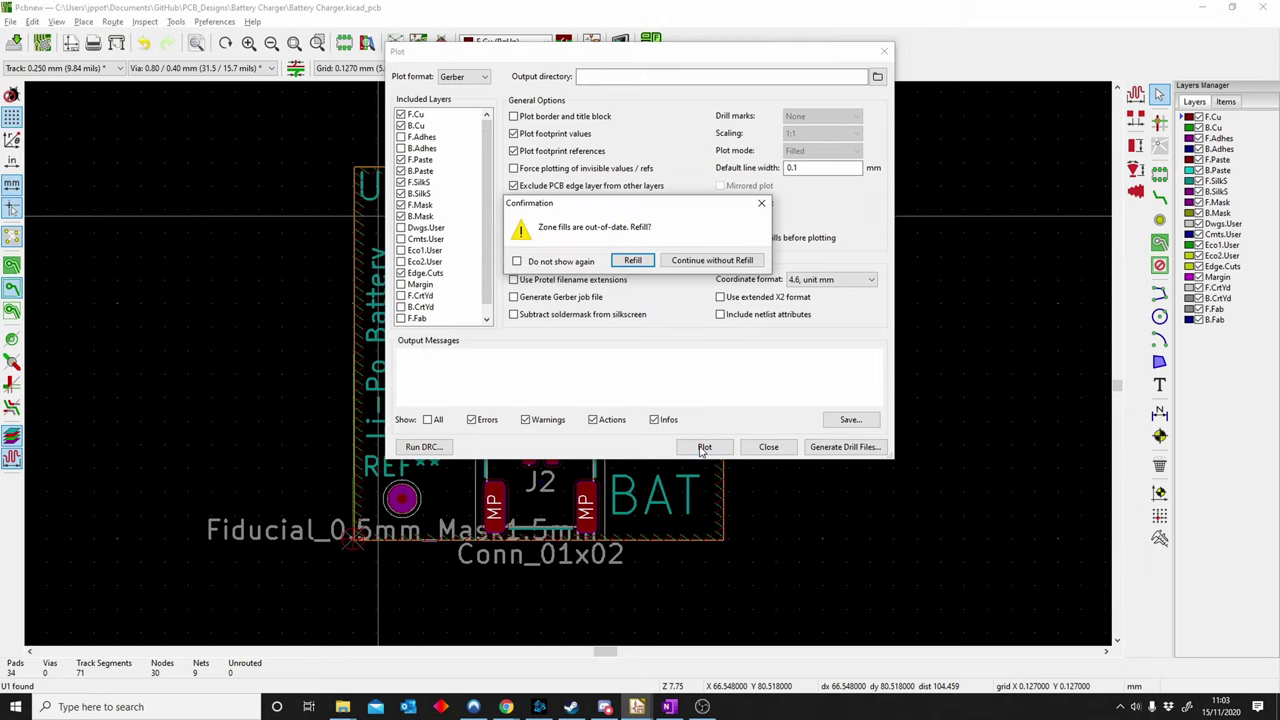
{"action": "left_click", "coordinate": [634, 261]}
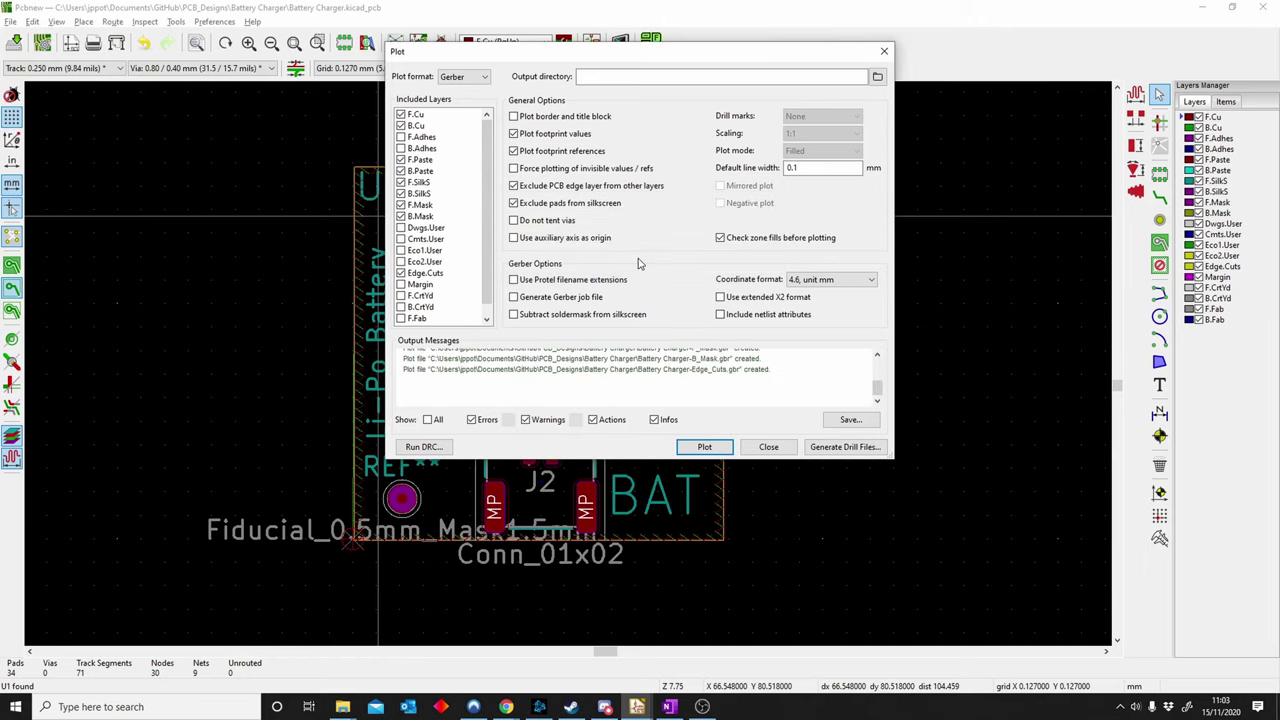
{"action": "left_click", "coordinate": [845, 448]}
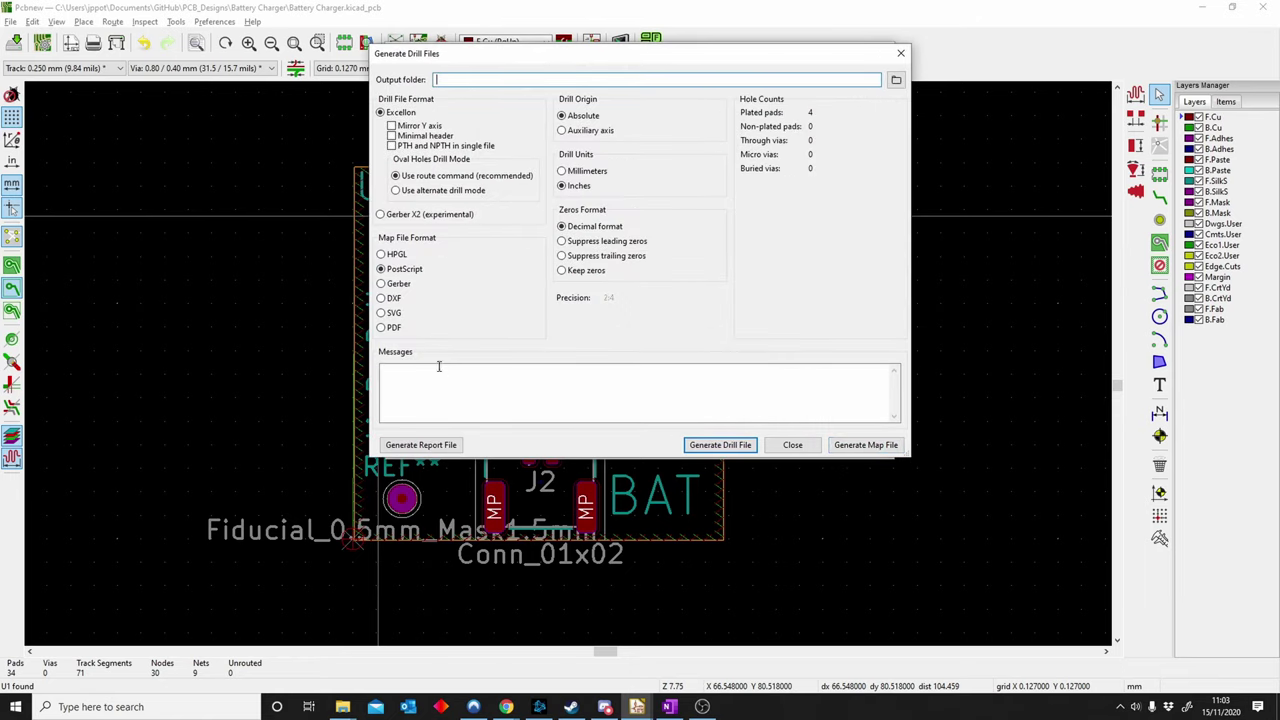
{"action": "left_click", "coordinate": [716, 448]}
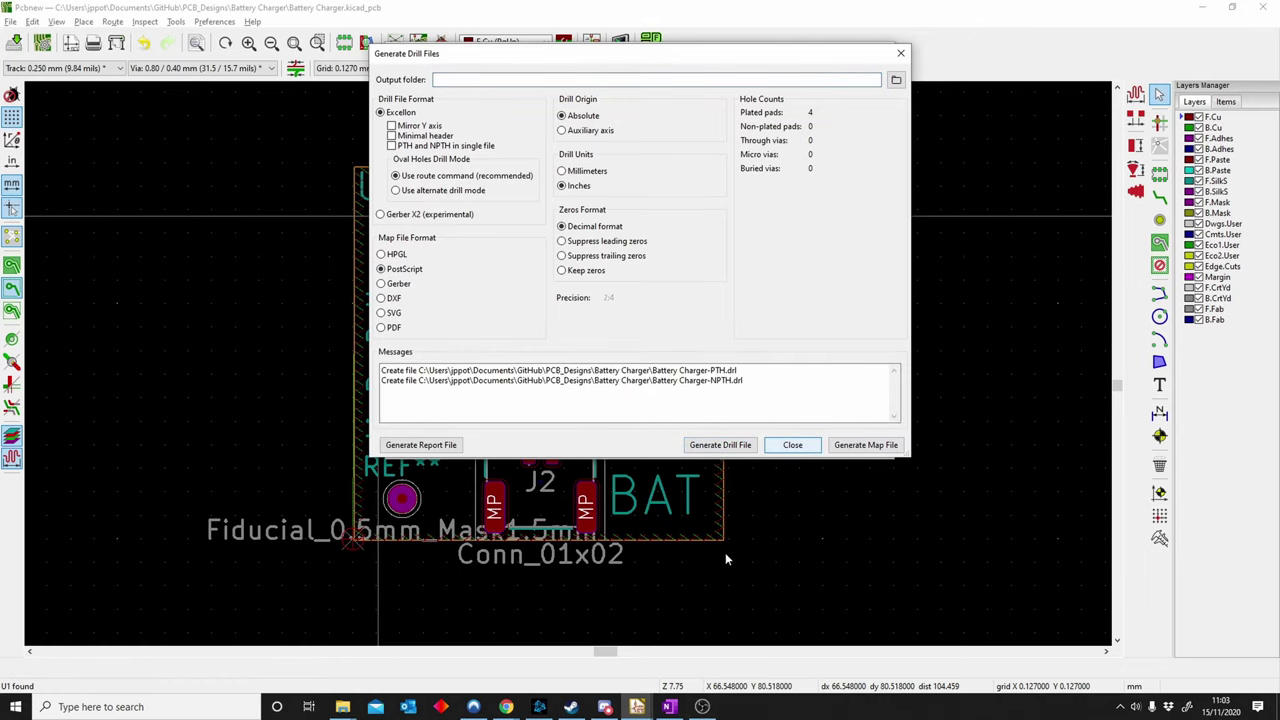
Switch to File Explorer and compress the Gerber and drill files, Battery Charger-NPTH through Battery Charger-F_SilkS, into a zip folder with the default name.
{"action": "left_click", "coordinate": [345, 708]}
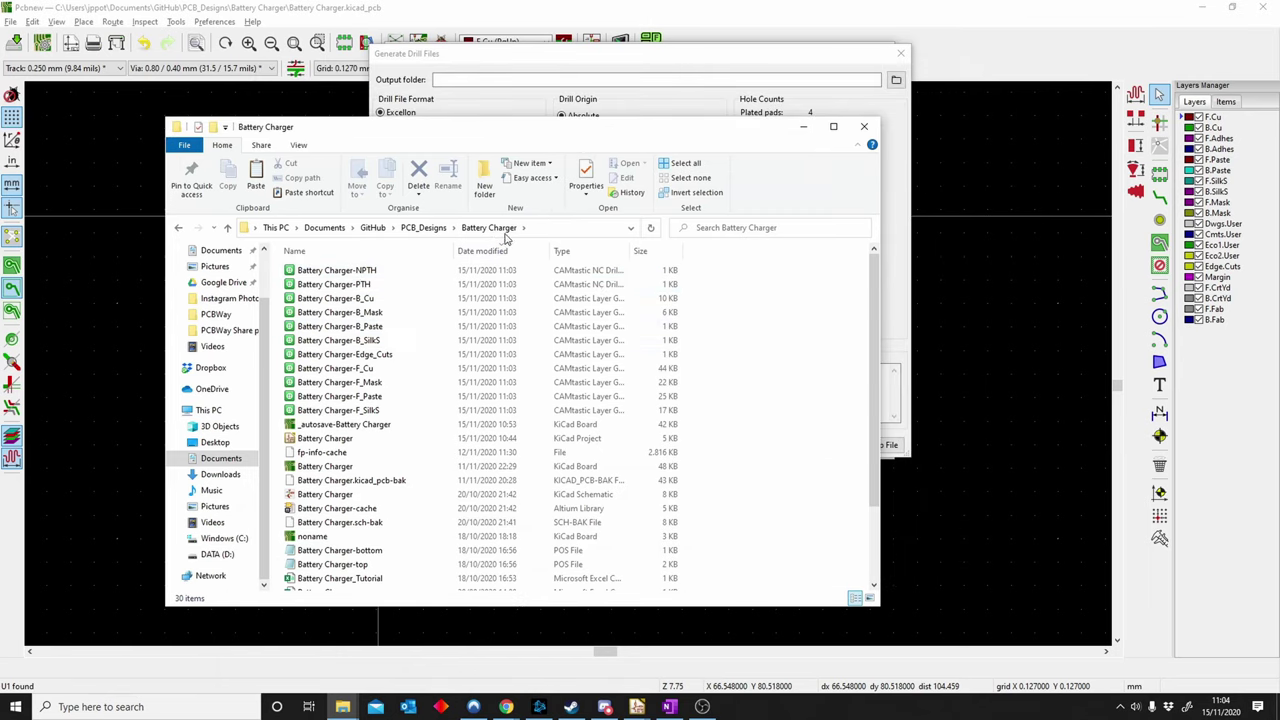
{"action": "left_click", "coordinate": [365, 270]}
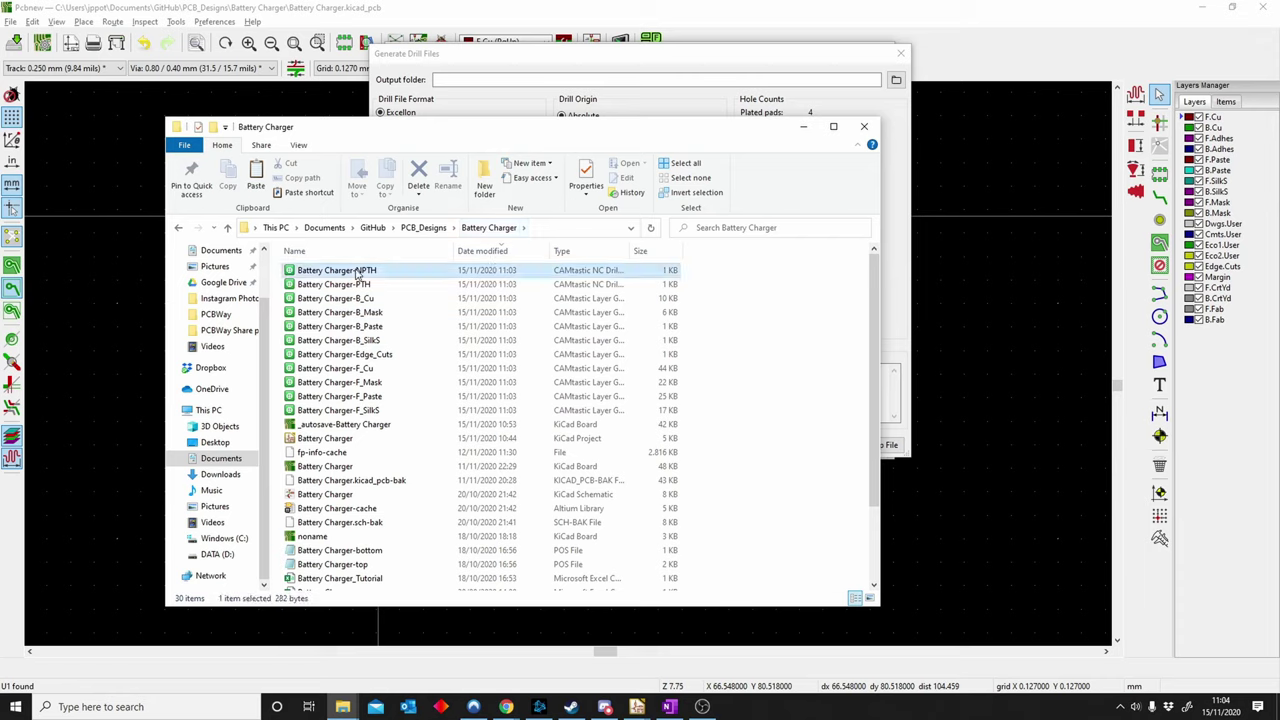
{"action": "left_click", "coordinate": [357, 412], "text": "shift"}
{"action": "right_click", "coordinate": [358, 270]}
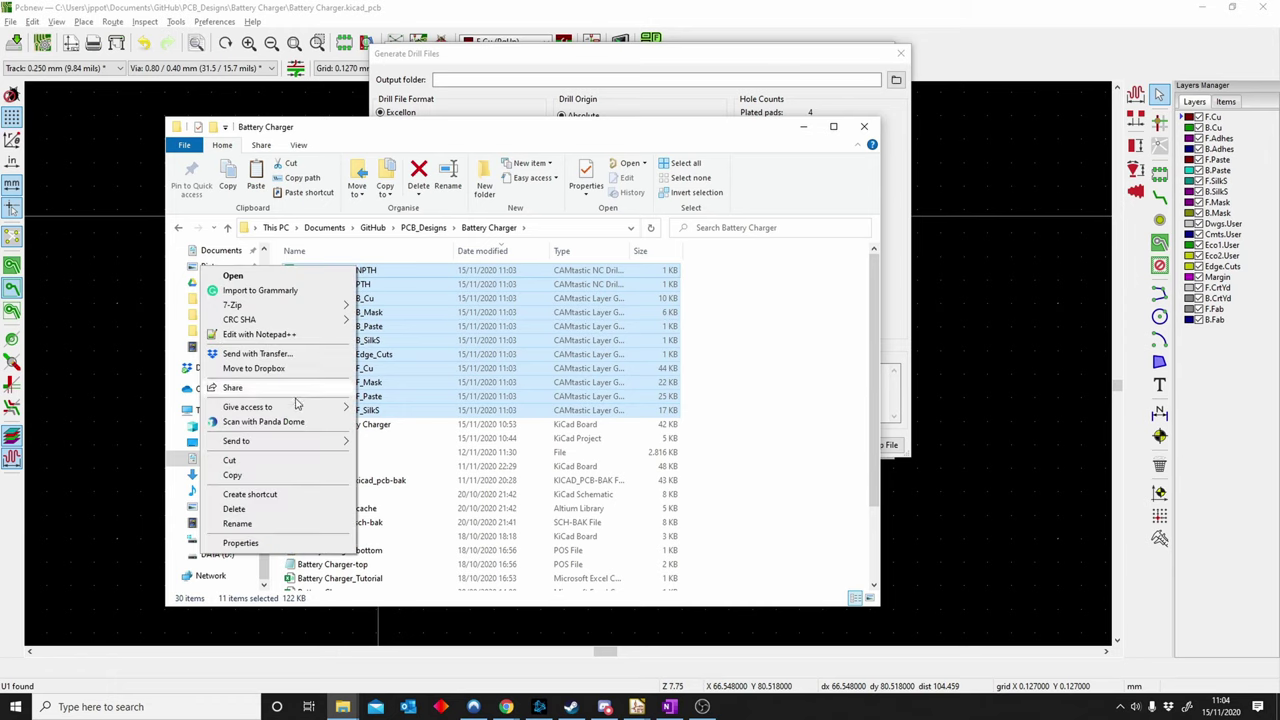
{"action": "mouse_move", "coordinate": [300, 440]}
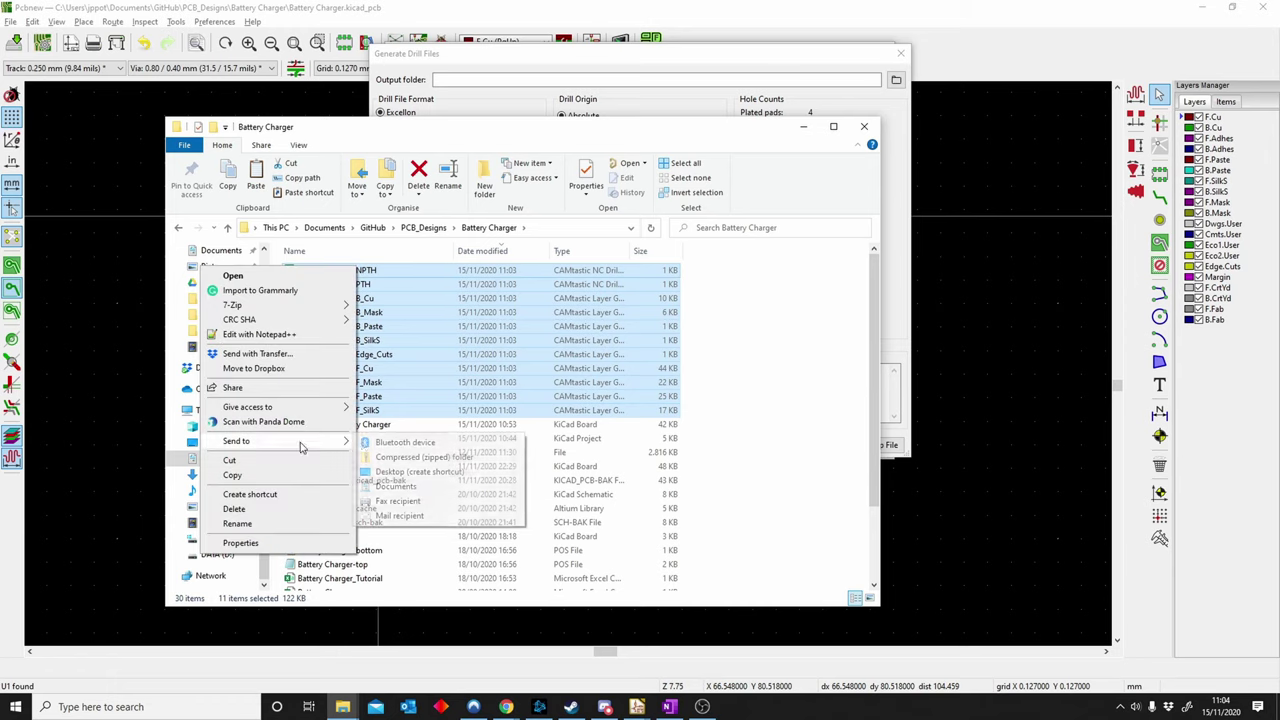
{"action": "left_click", "coordinate": [400, 458]}
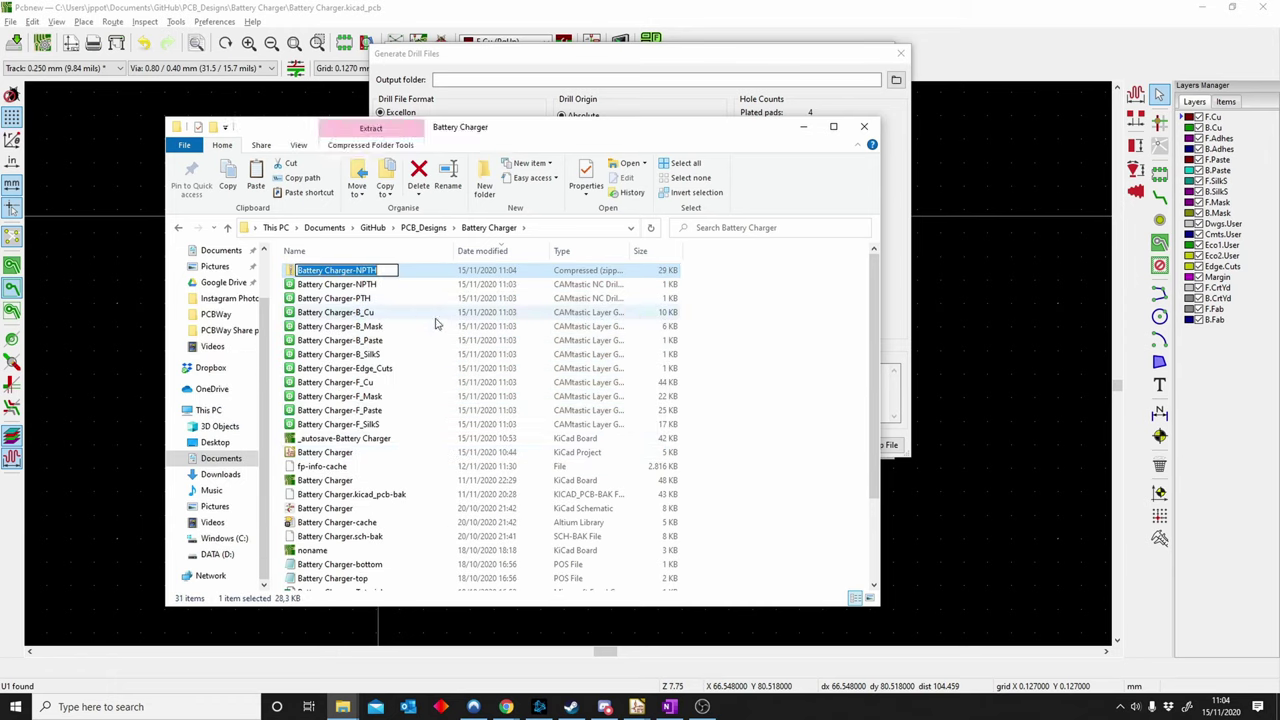
{"action": "left_click", "coordinate": [752, 328]}
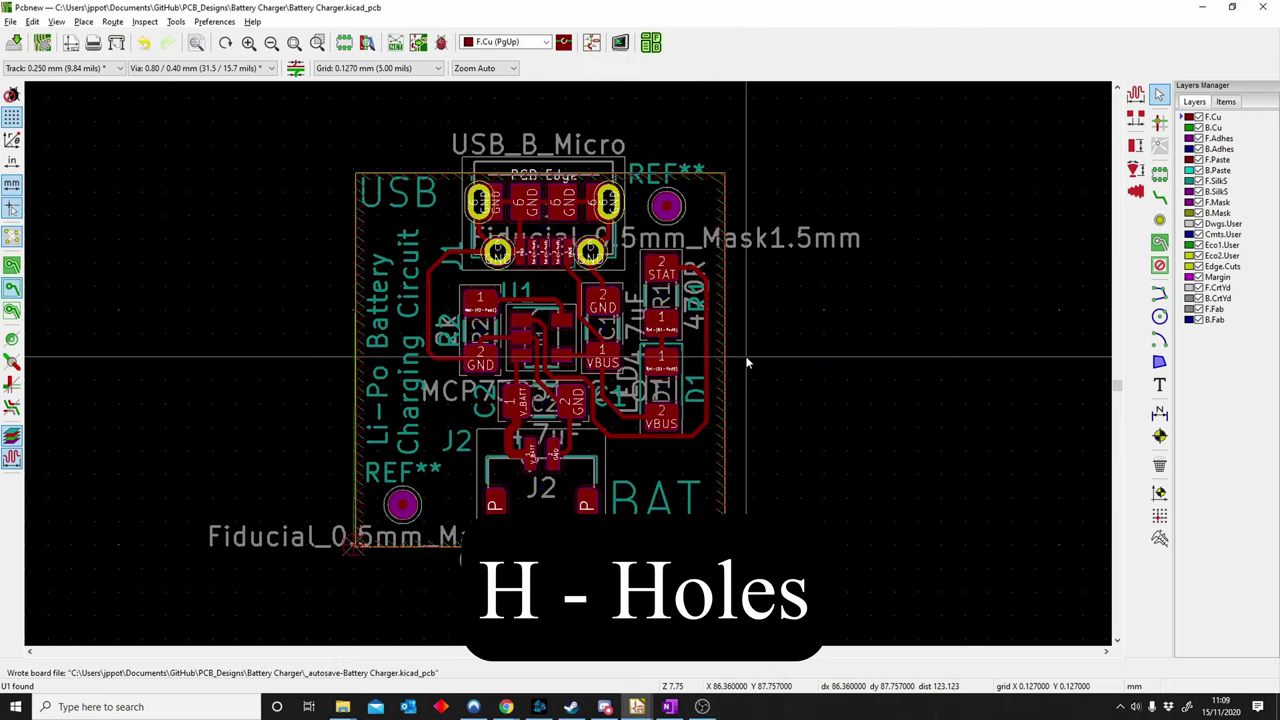
Filter the library by "Hole" for a new board footprint and preview the MountingHole 2.1mm and 2.2mm M2 variants.
{"action": "middle_click_drag", "start_coordinate": [437, 380], "coordinate": [480, 359]}
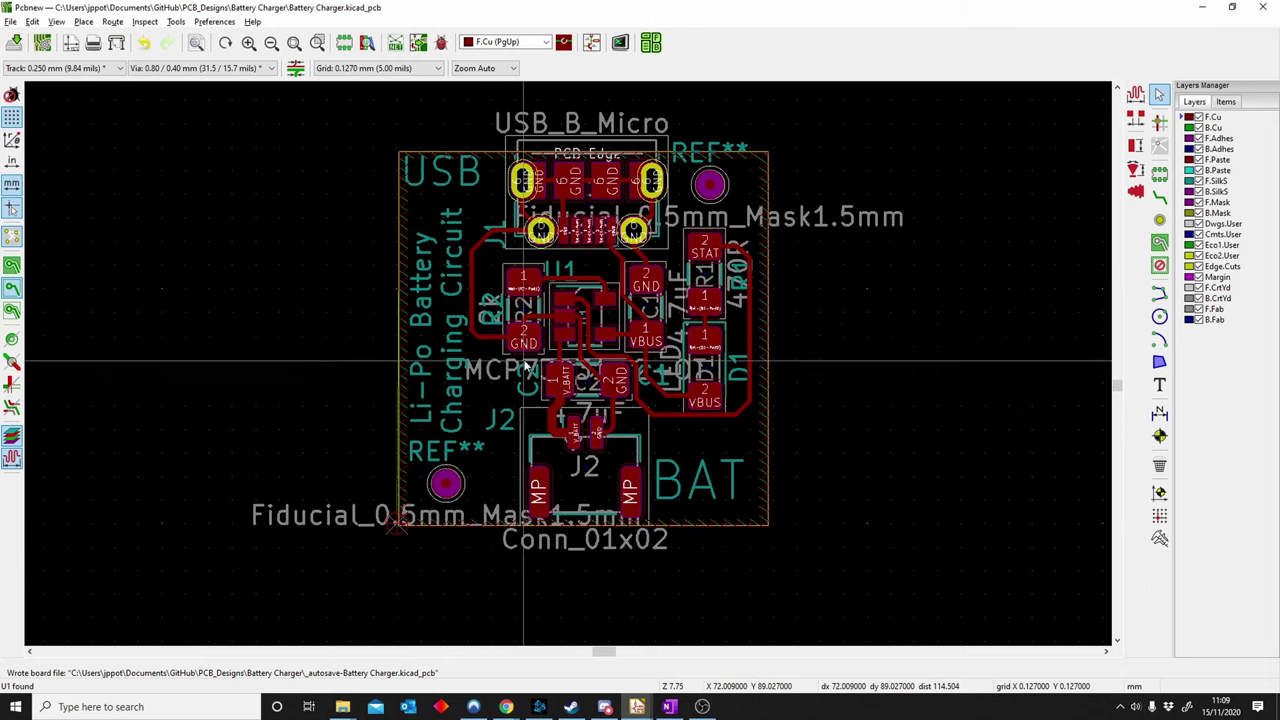
{"action": "middle_click_drag", "start_coordinate": [522, 378], "coordinate": [502, 398]}
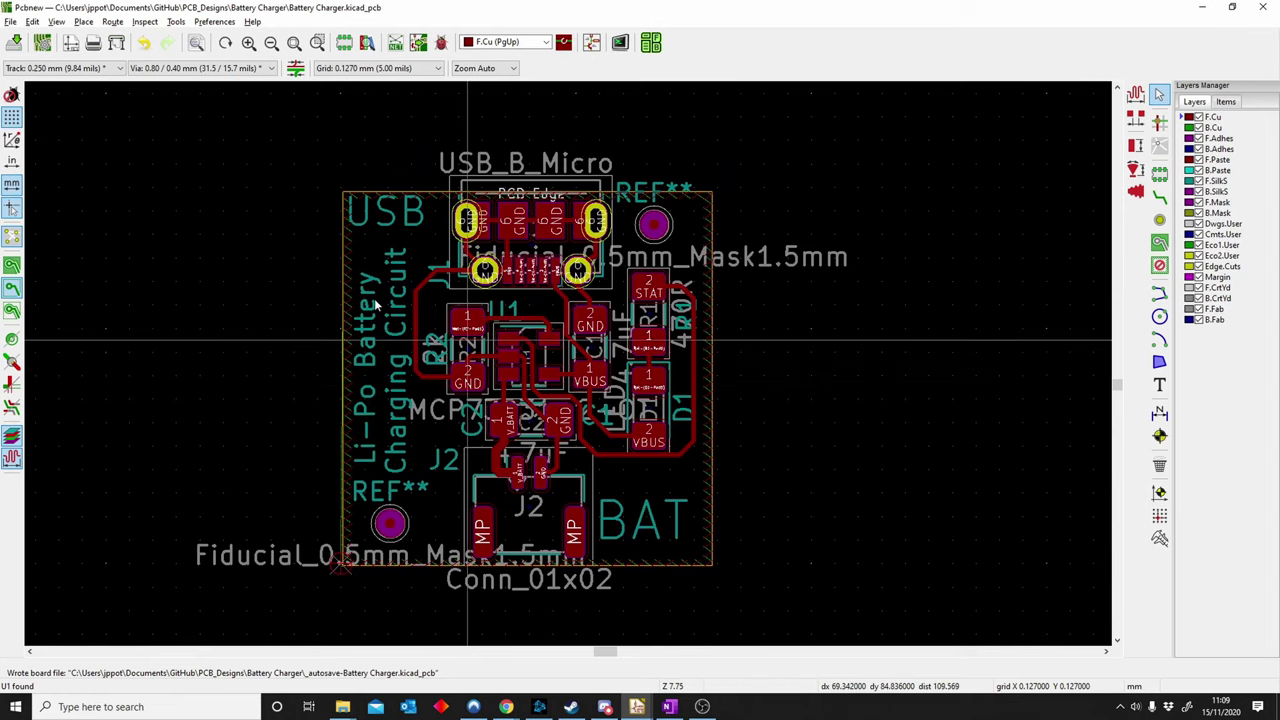
{"action": "left_click", "coordinate": [83, 22]}
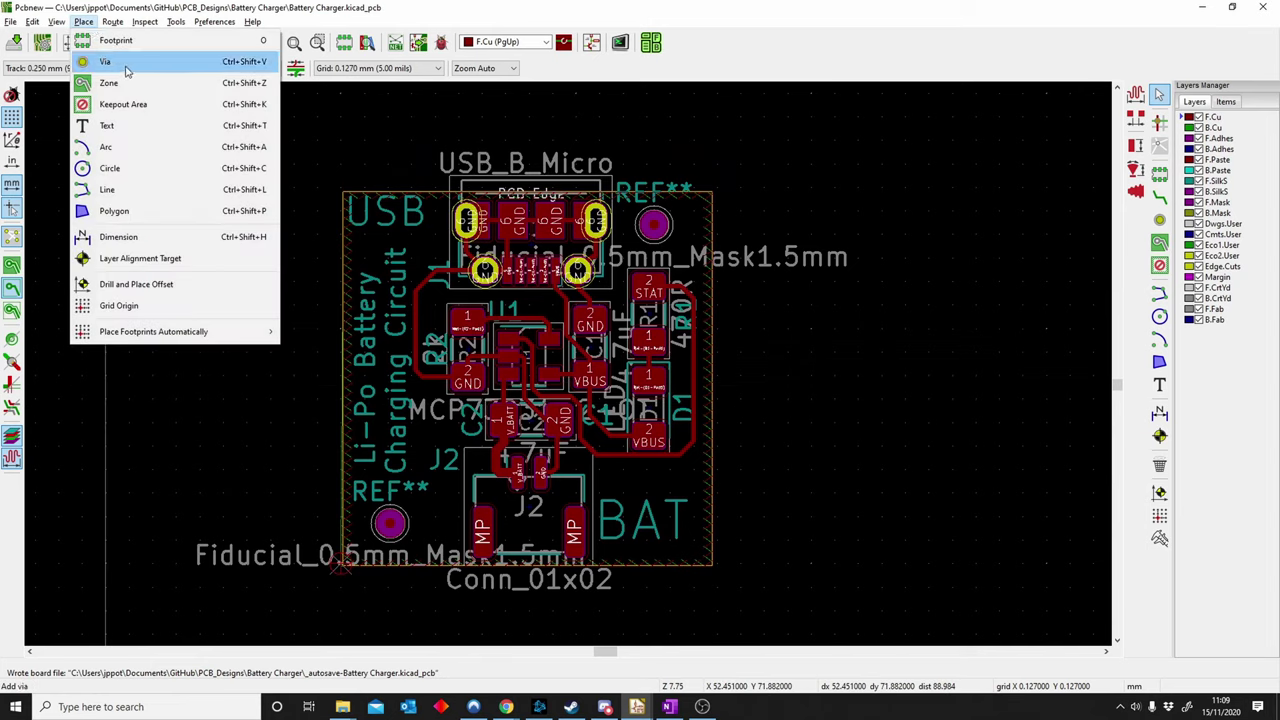
{"action": "left_click", "coordinate": [135, 40]}
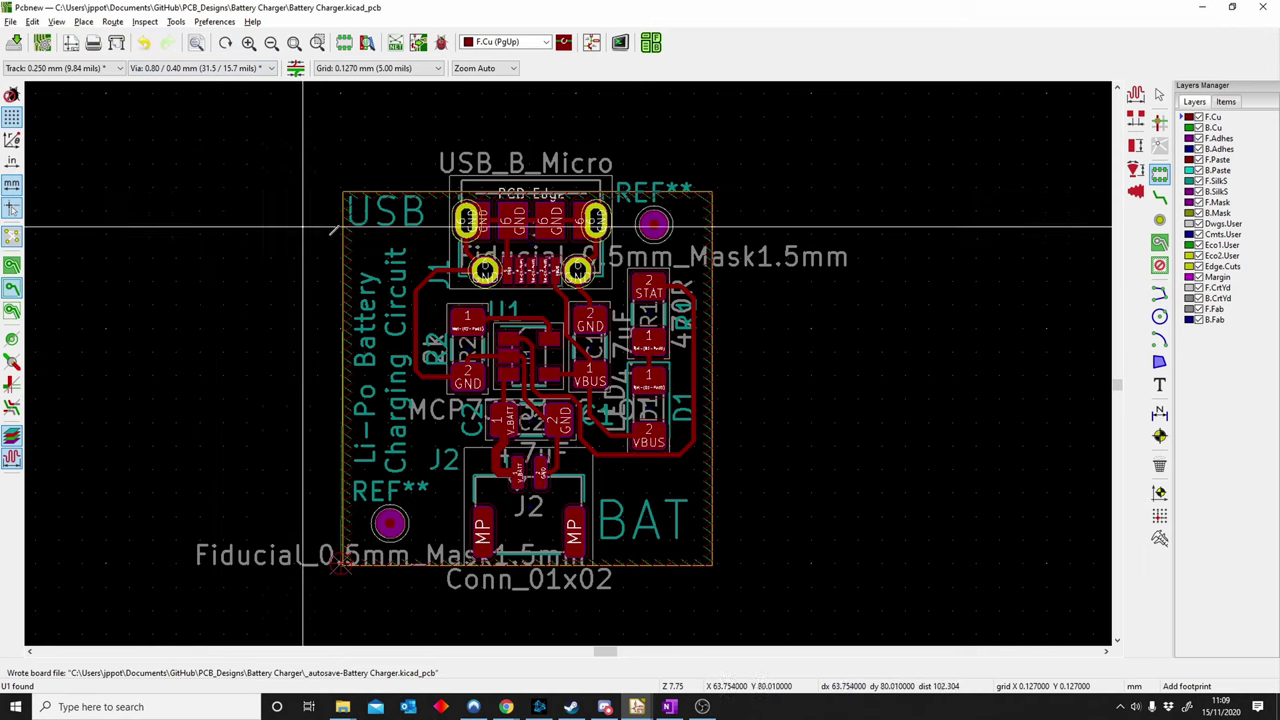
{"action": "left_click", "coordinate": [380, 220]}
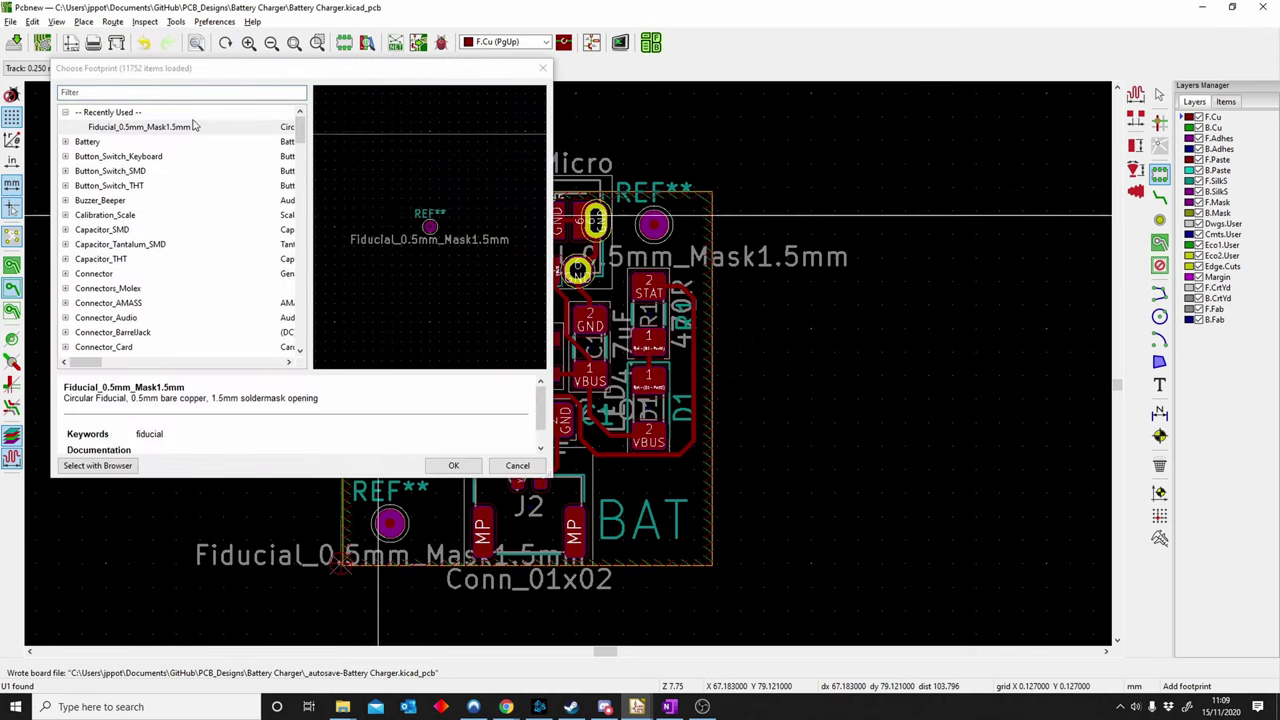
{"action": "type", "text": "Holes"}
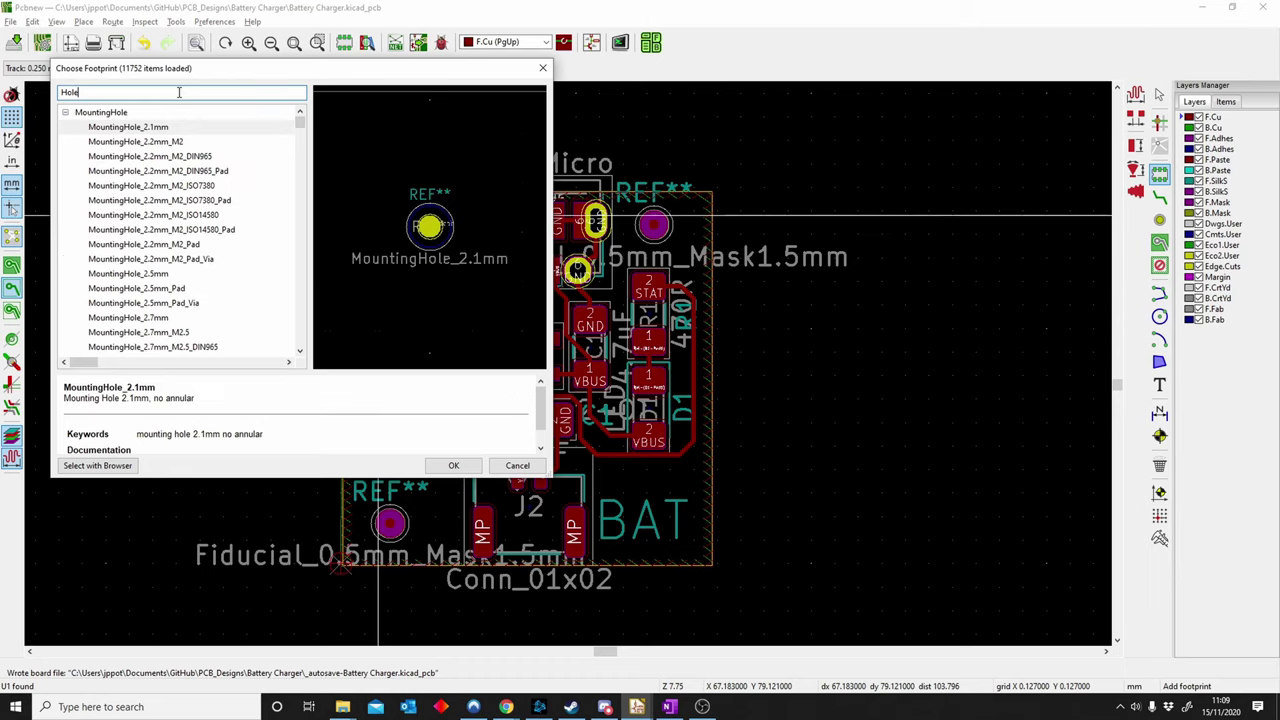
{"action": "left_click", "coordinate": [121, 128]}
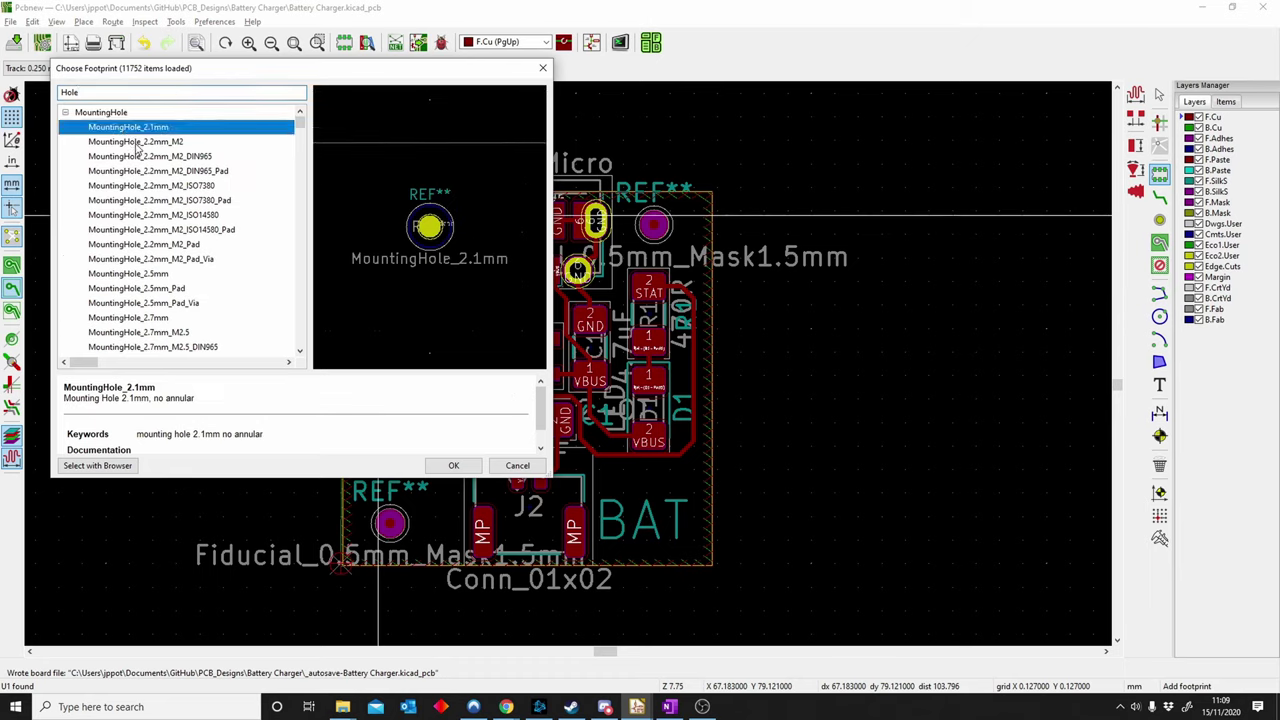
{"action": "left_click", "coordinate": [165, 142]}
{"action": "left_click", "coordinate": [172, 156]}
{"action": "left_click", "coordinate": [171, 172]}
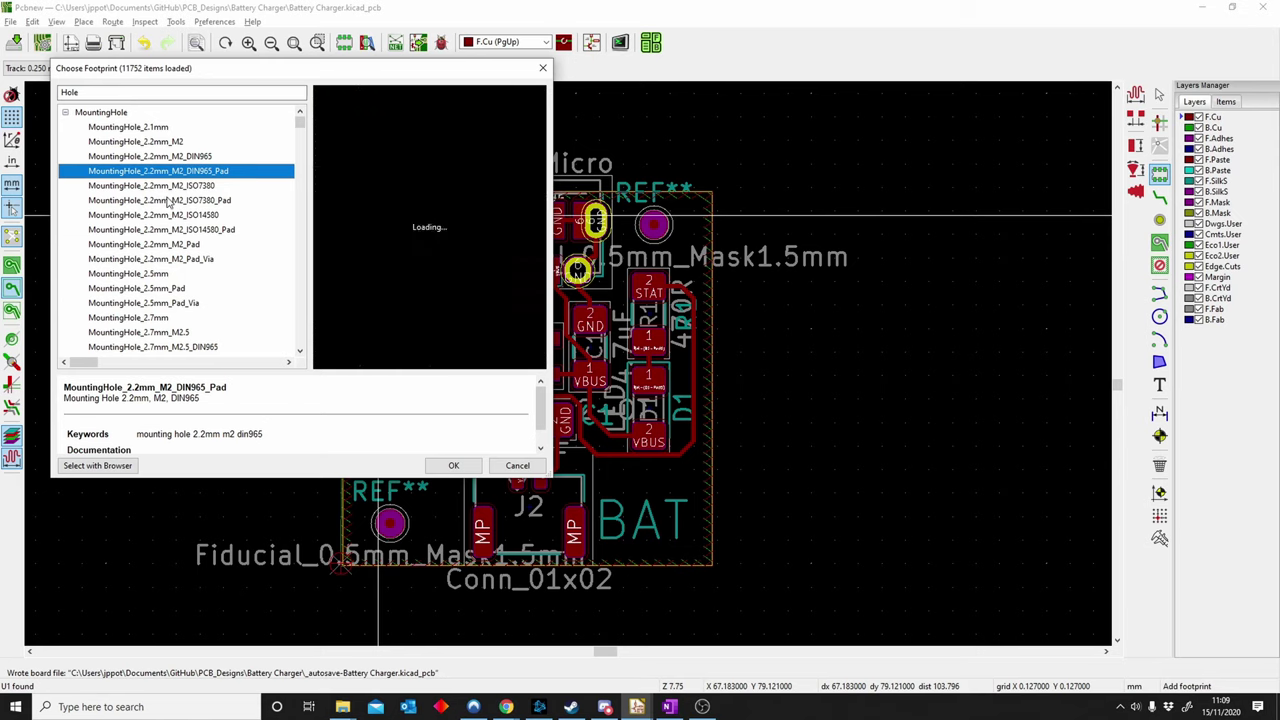
{"action": "left_click", "coordinate": [168, 200]}
Place a MountingHole_3.2mm_M3_ISO14580_Pad footprint over the BAT label near the board's lower-right corner.
{"action": "scroll", "coordinate": [165, 230], "scroll_direction": "down", "scroll_amount": 6}
{"action": "scroll", "coordinate": [165, 247], "scroll_direction": "down", "scroll_amount": 3}
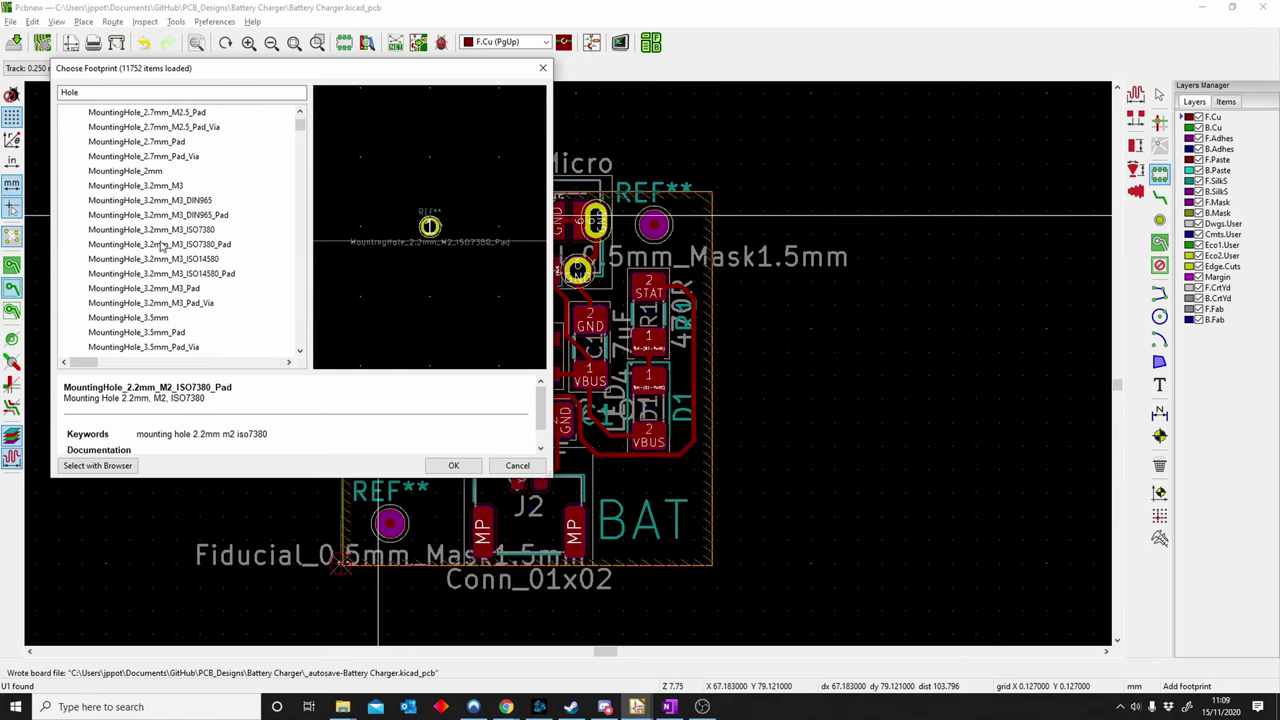
{"action": "left_click", "coordinate": [155, 200]}
{"action": "double_click", "coordinate": [155, 200]}
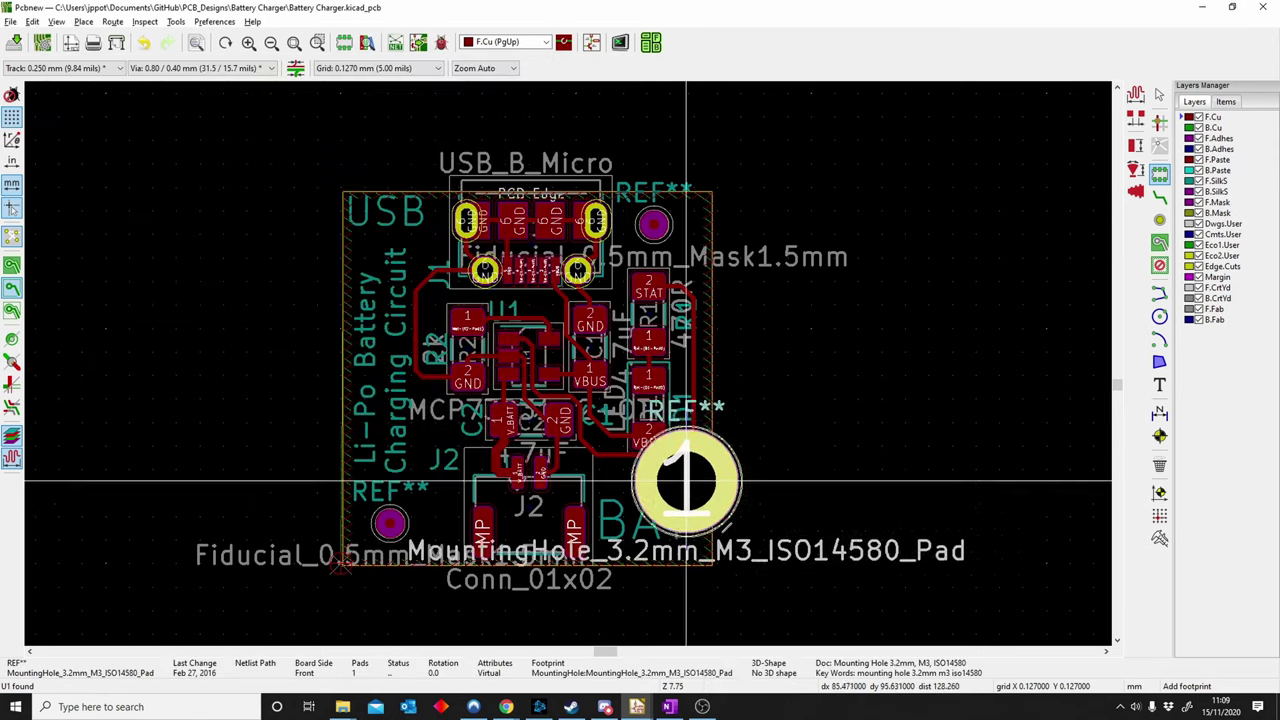
{"action": "left_click", "coordinate": [654, 497]}
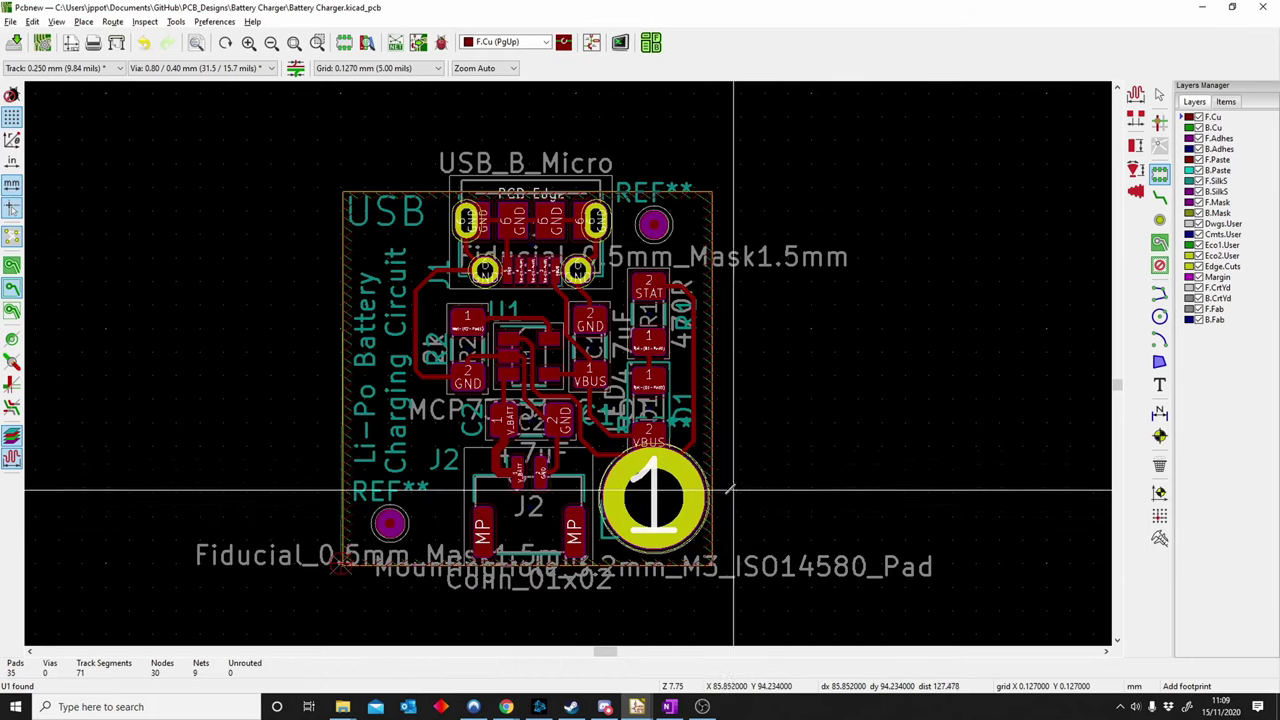
Move the MountingHole_3.2mm_M3_ISO14580_Pad footprint, together with the BAT label, off the board past its lower-right edge.
{"action": "left_click", "coordinate": [654, 533]}
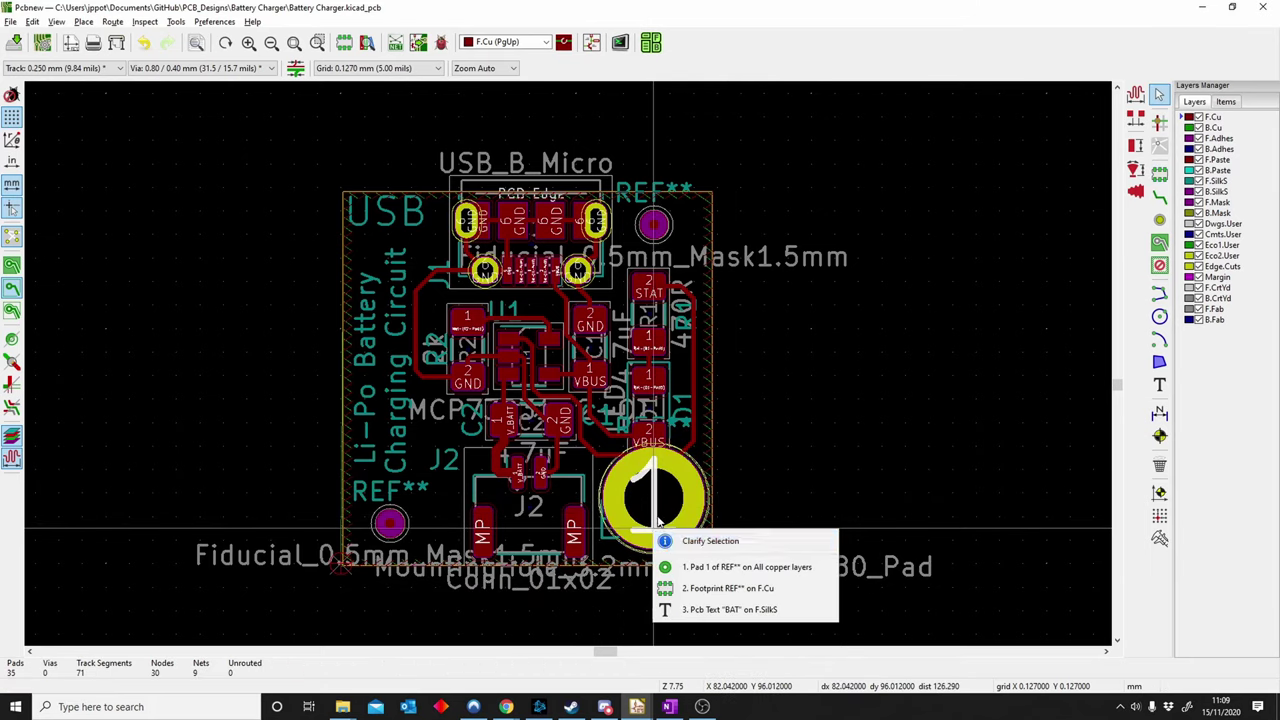
{"action": "left_click", "coordinate": [660, 516]}
{"action": "left_click", "coordinate": [667, 500]}
{"action": "left_click", "coordinate": [673, 489]}
{"action": "left_click", "coordinate": [658, 510]}
{"action": "left_click_drag", "start_coordinate": [658, 512], "coordinate": [844, 460]}
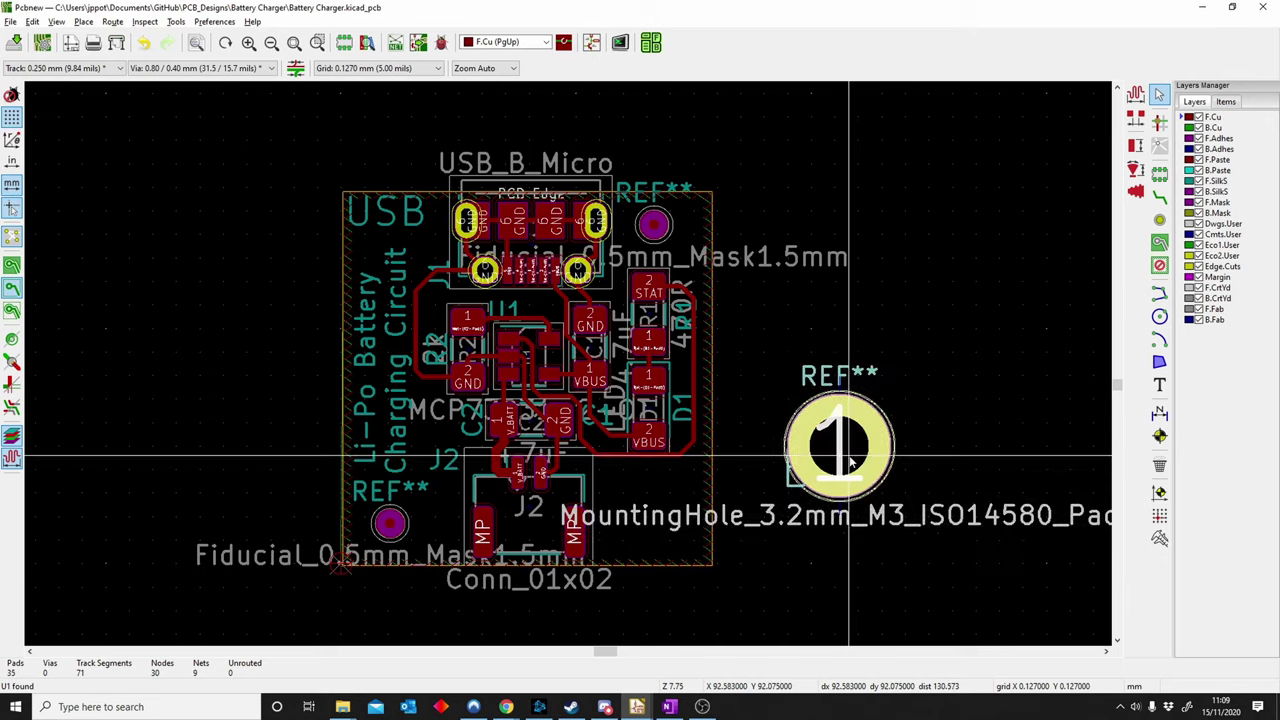
Draw a graphic circle of about 1.25 mm radius on F.SilkS near the board's lower-right corner, beside connector J2.
{"action": "left_click", "coordinate": [1160, 317]}
{"action": "scroll", "coordinate": [665, 540], "scroll_direction": "up", "scroll_amount": 3}
{"action": "left_click", "coordinate": [510, 250]}
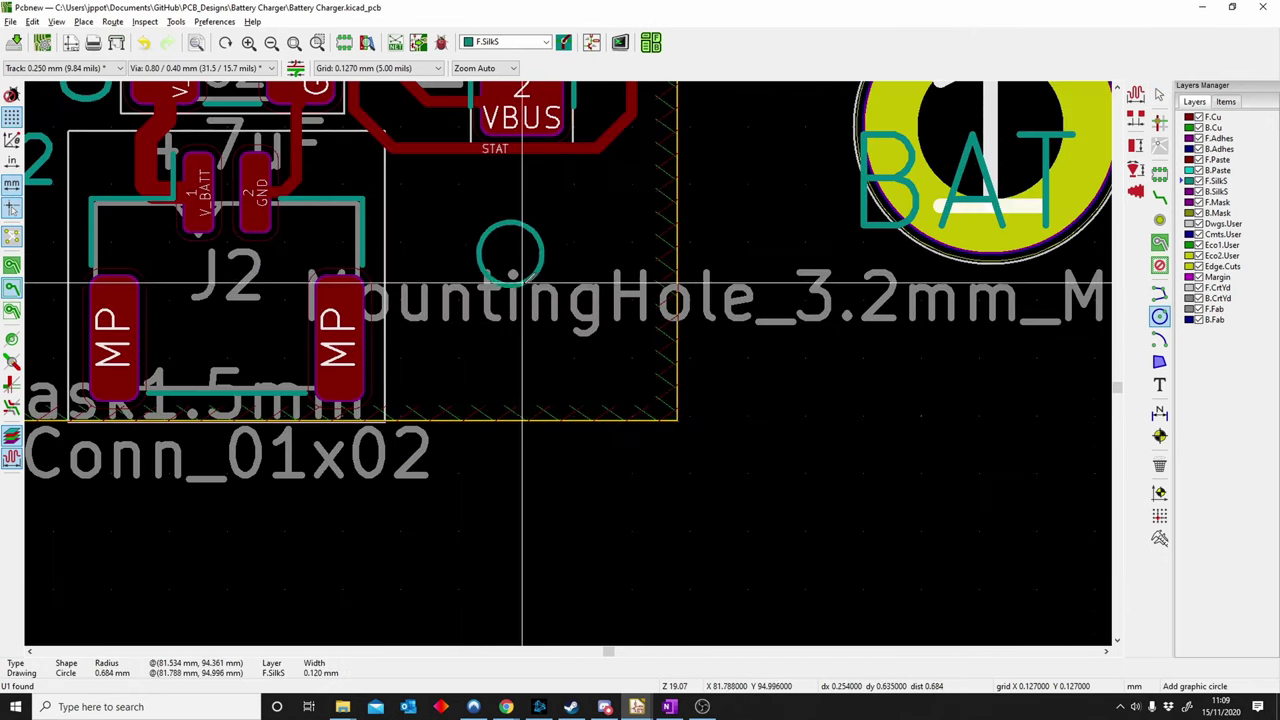
{"action": "left_click", "coordinate": [558, 270]}
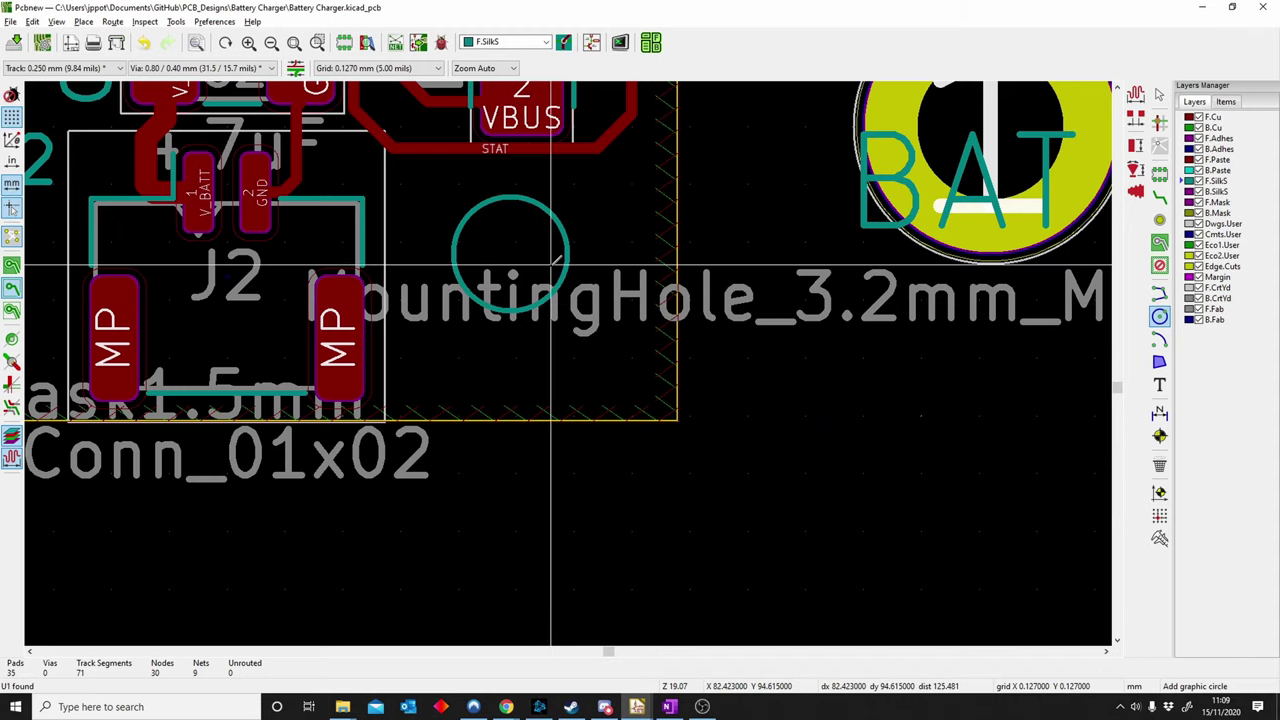
{"action": "key", "text": "Escape"}
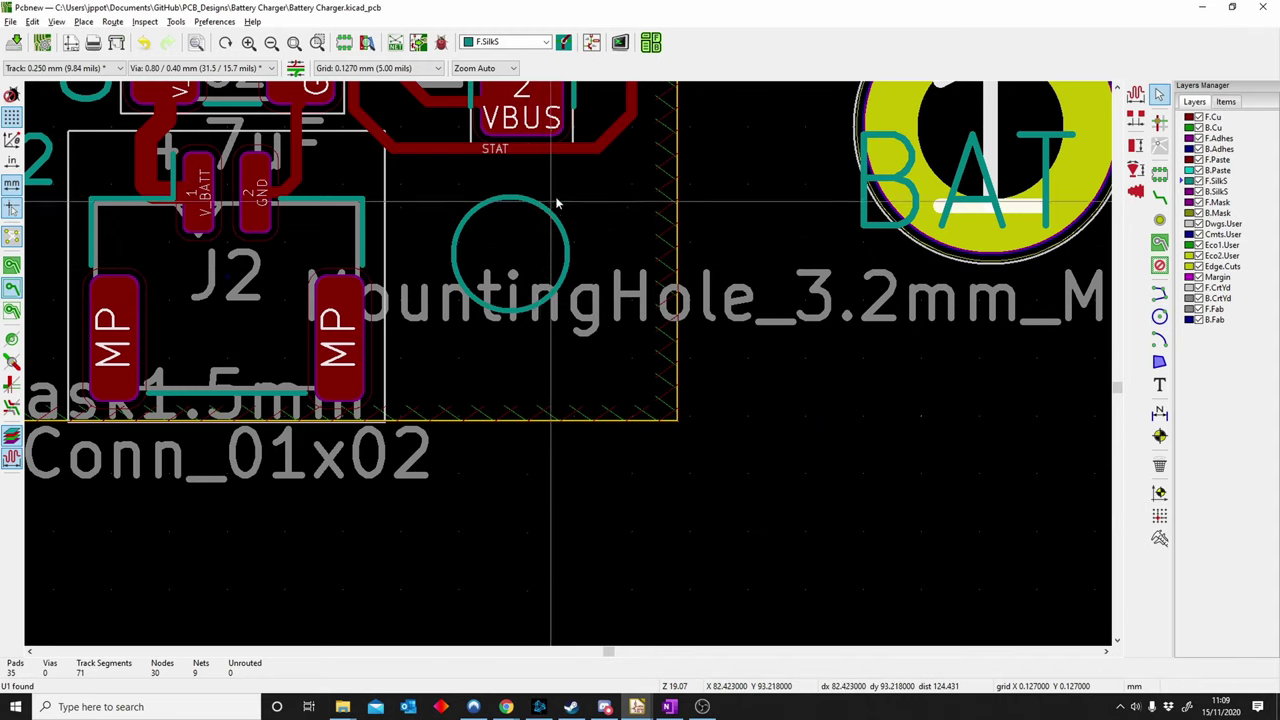
Change the circle beside J2 to the Edge.Cuts layer and set its radius to 1.5 mm.
{"action": "left_click", "coordinate": [523, 231]}
{"action": "double_click", "coordinate": [561, 240]}
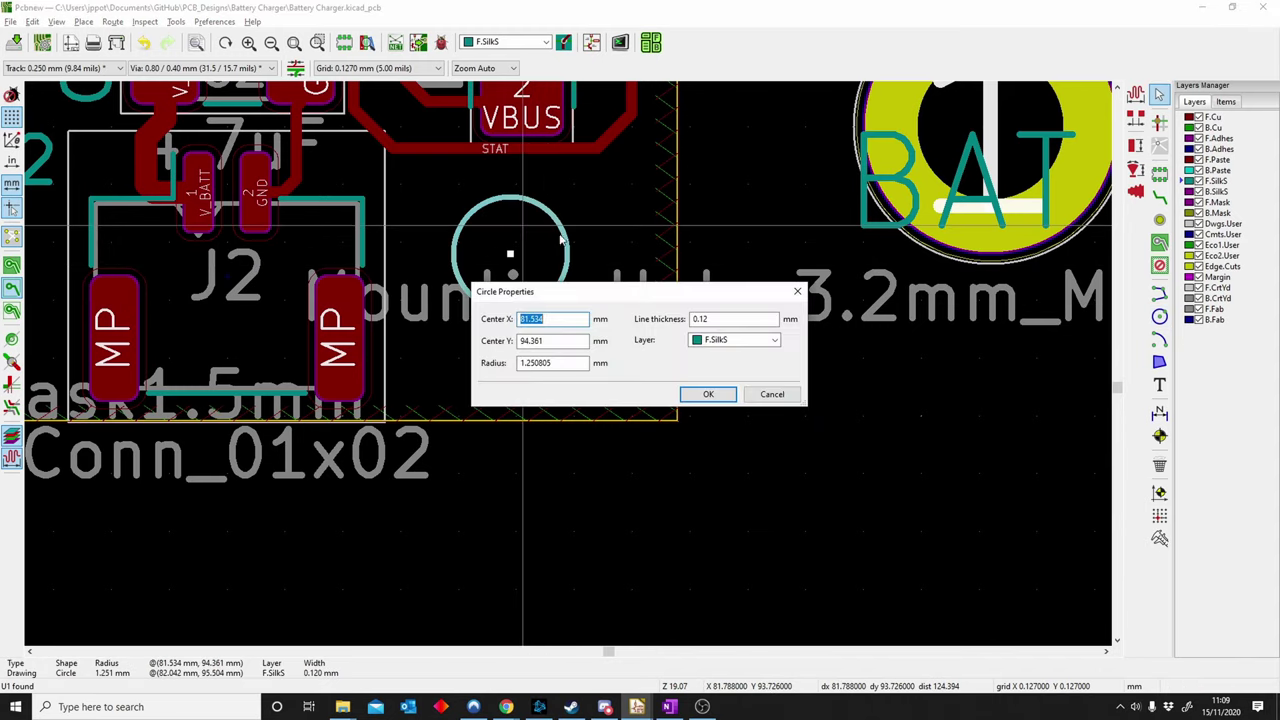
{"action": "left_click", "coordinate": [730, 340]}
{"action": "left_click", "coordinate": [733, 505]}
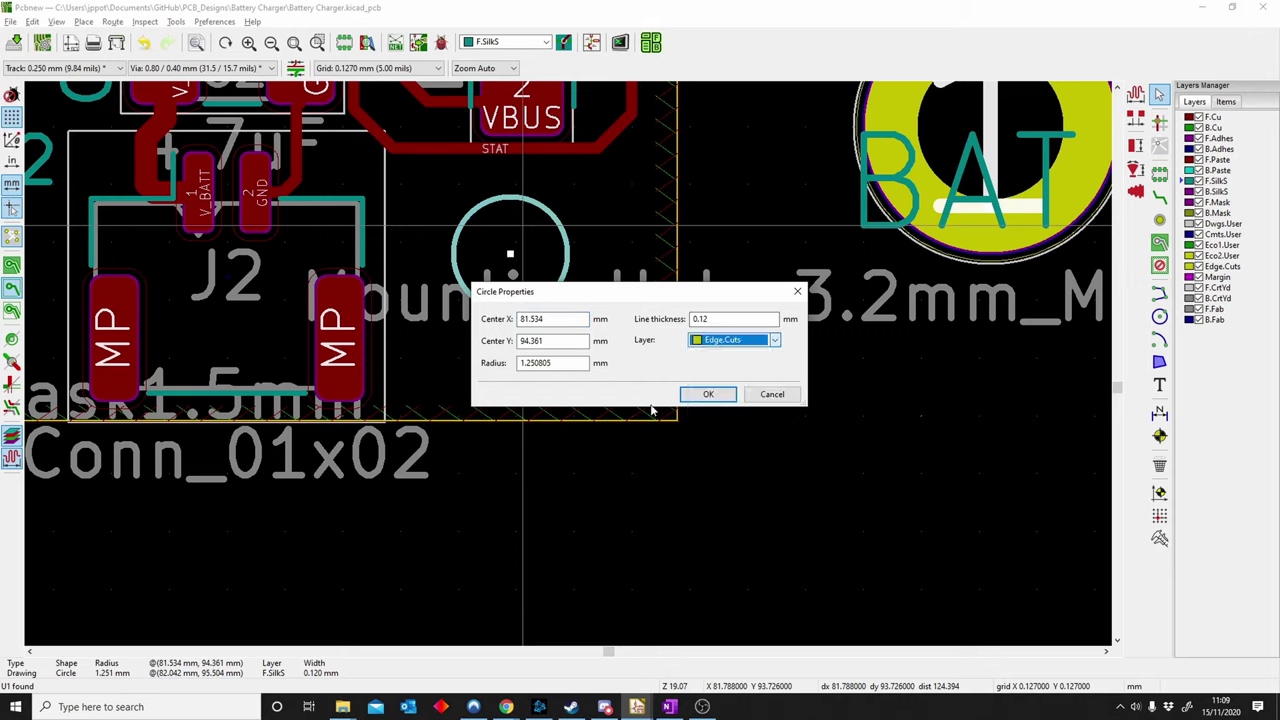
{"action": "left_click", "coordinate": [575, 323]}
{"action": "left_click", "coordinate": [556, 364]}
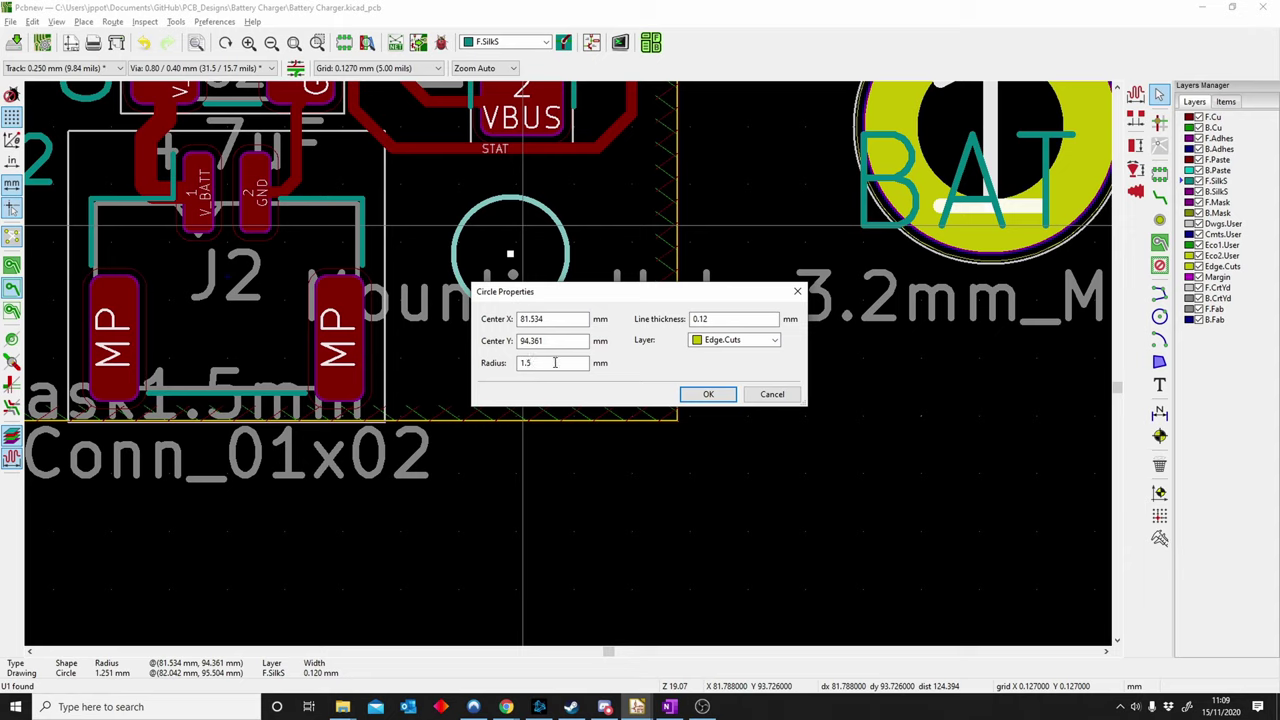
{"action": "left_click", "coordinate": [708, 395]}
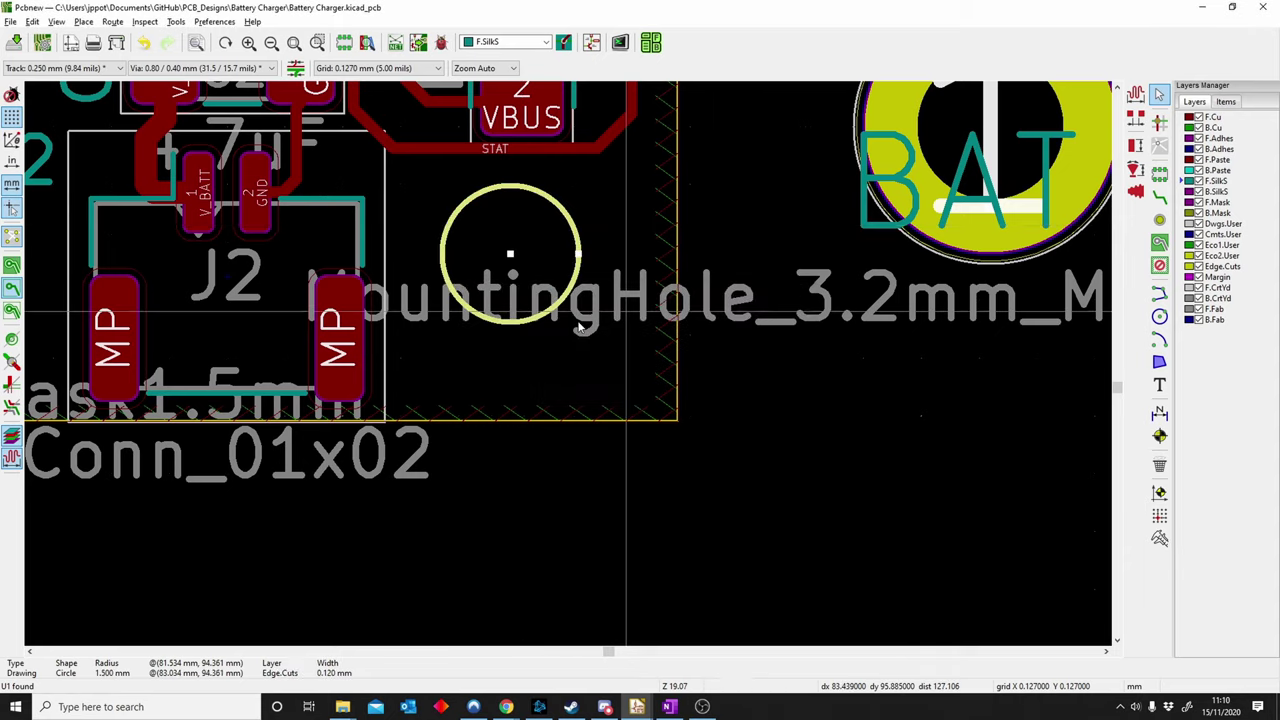
{"action": "left_click", "coordinate": [791, 497]}
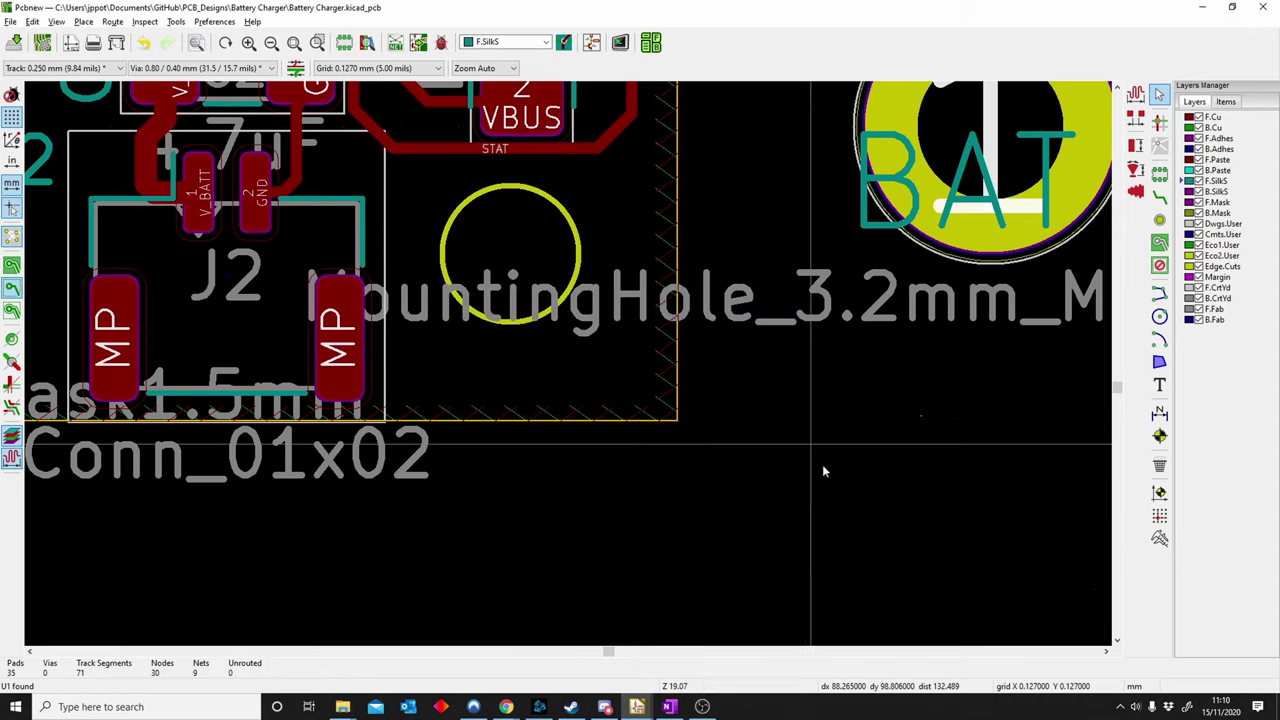
Move the M3 mounting hole footprint and the BAT label onto the board's upper-left corner, over the USB label.
{"action": "scroll", "coordinate": [822, 464], "scroll_direction": "down", "scroll_amount": 5}
{"action": "left_click_drag", "start_coordinate": [608, 298], "coordinate": [390, 200]}
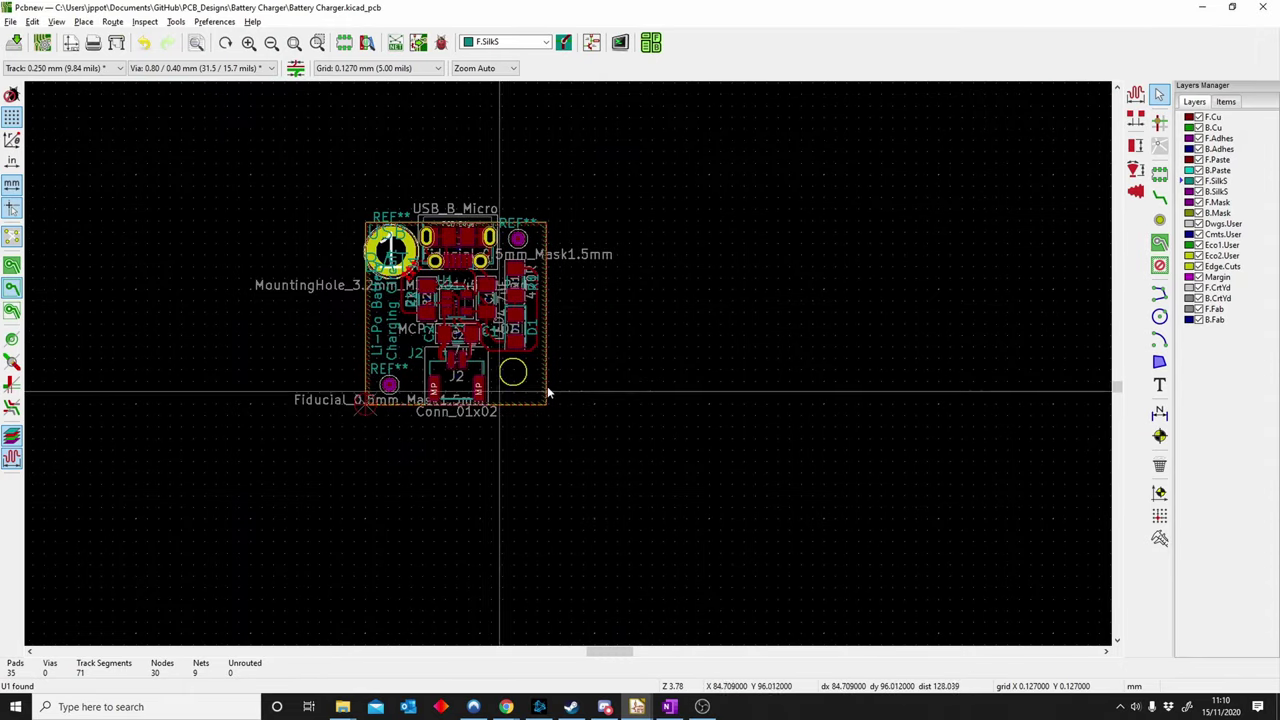
{"action": "scroll", "coordinate": [611, 422], "scroll_direction": "up", "scroll_amount": 3}
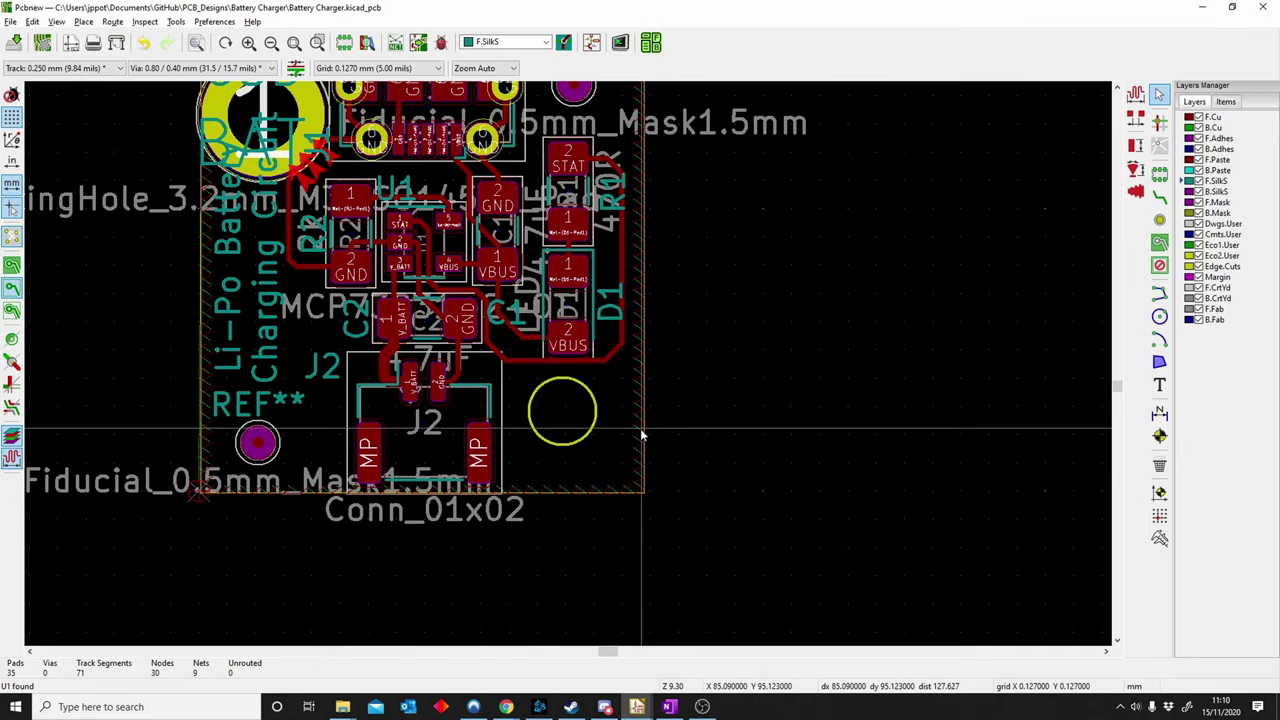
Open the board's 3D view and inspect the cut-out beside connector J2 and the padded mounting hole at the USB label.
{"action": "key", "text": "alt+3"}
{"action": "left_click_drag", "start_coordinate": [930, 440], "coordinate": [1022, 396]}
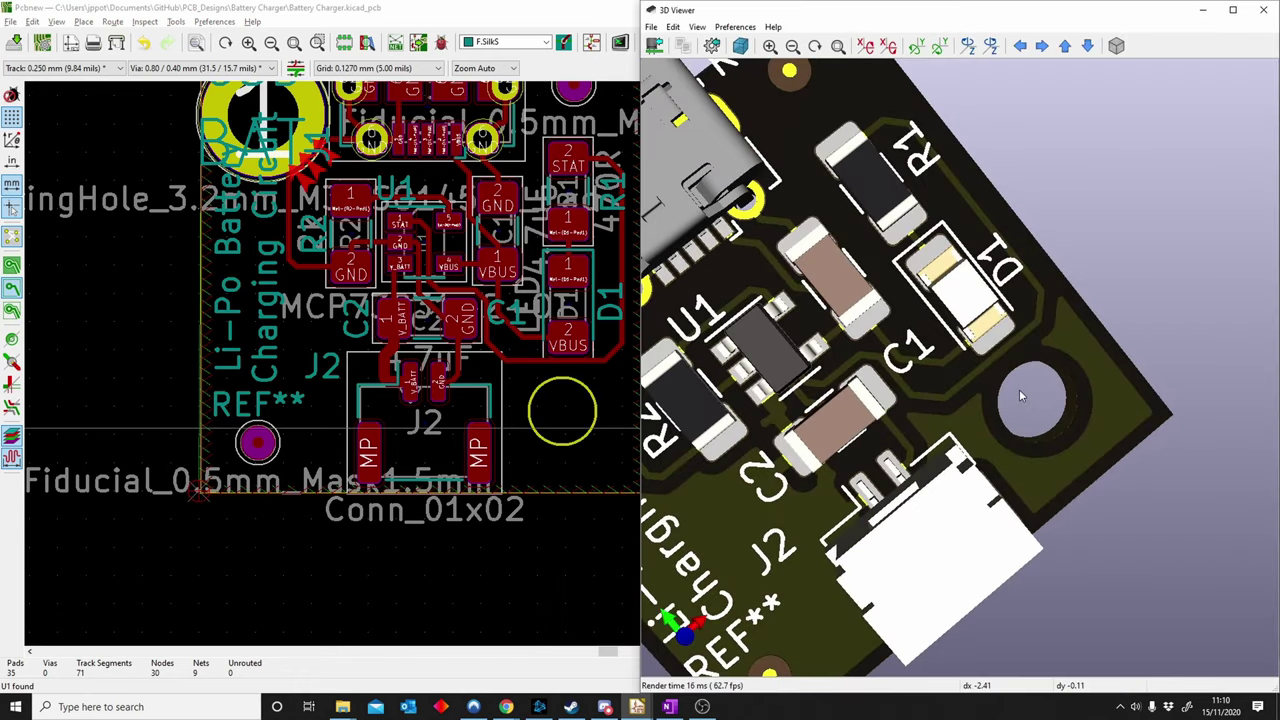
{"action": "scroll", "coordinate": [986, 447], "scroll_direction": "down", "scroll_amount": 3}
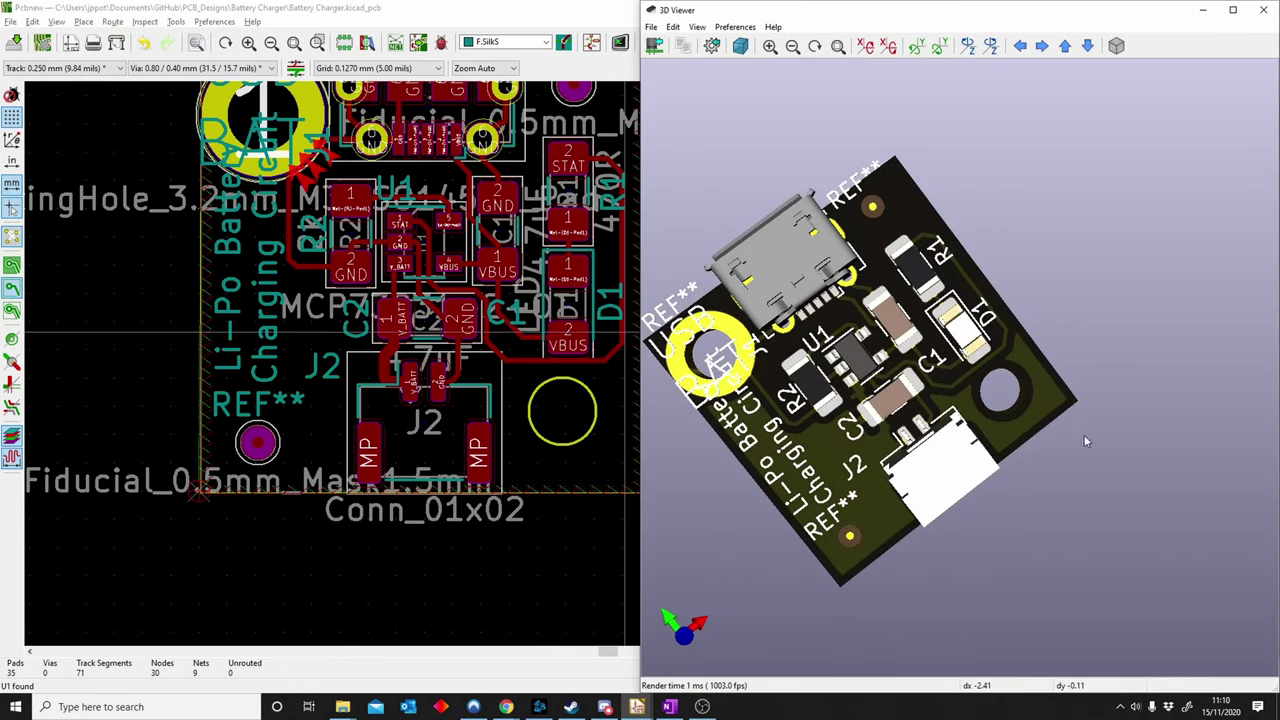
{"action": "scroll", "coordinate": [848, 389], "scroll_direction": "down", "scroll_amount": 2}
{"action": "left_click_drag", "start_coordinate": [860, 441], "coordinate": [789, 381]}
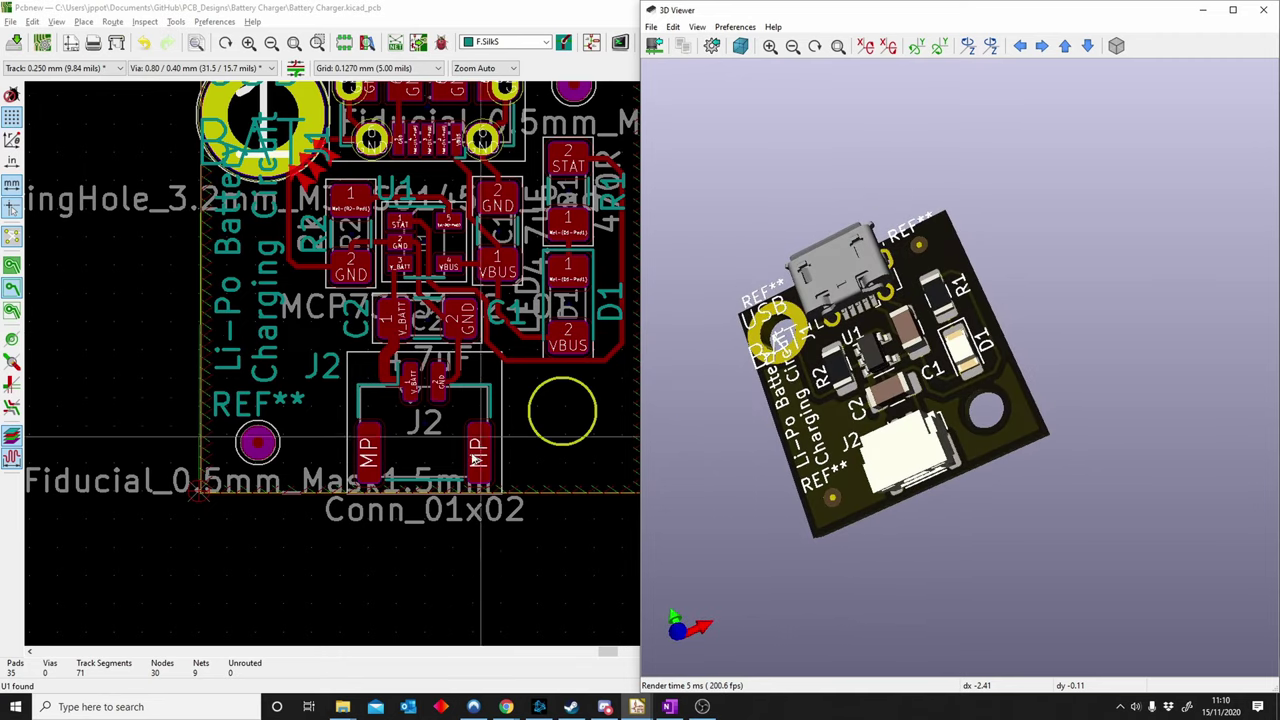
{"action": "left_click", "coordinate": [463, 545]}
{"action": "scroll", "coordinate": [463, 548], "scroll_direction": "down", "scroll_amount": 5}
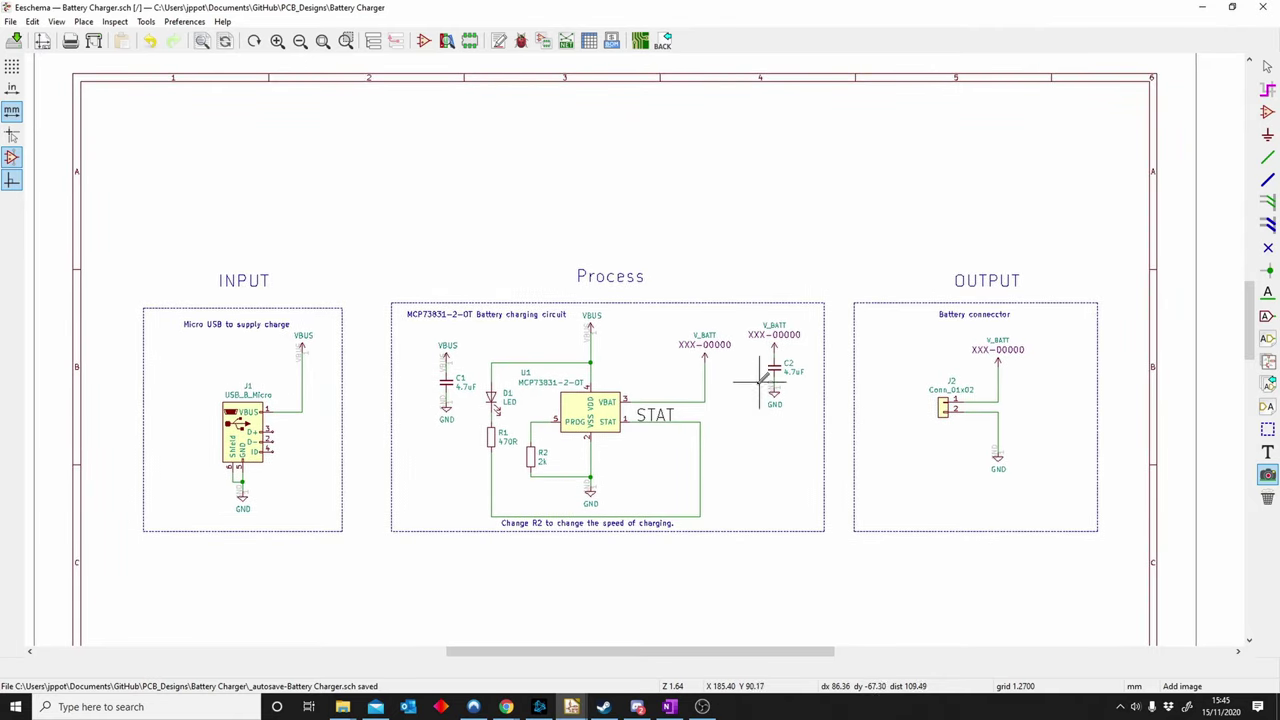
Insert the Schematic JPG from the Battery Charger folder into the schematic, placing it above the INPUT block.
{"action": "key", "text": "Escape"}
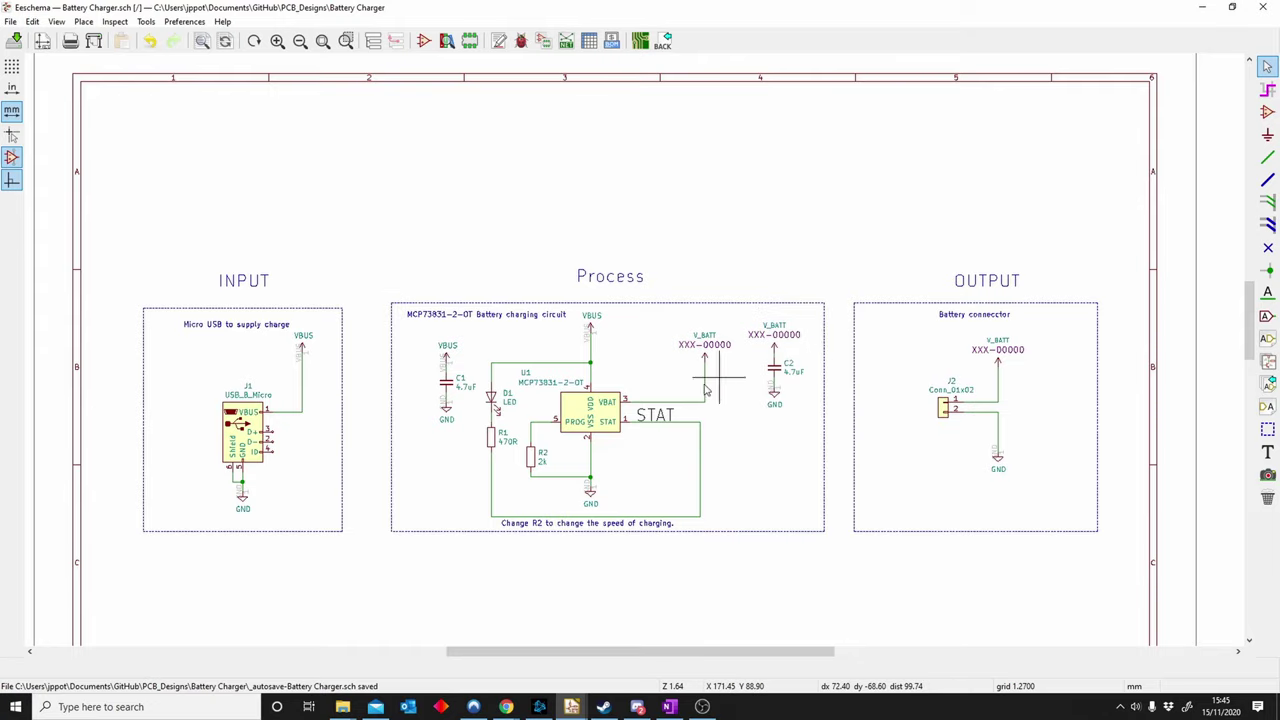
{"action": "scroll", "coordinate": [855, 415], "scroll_direction": "right", "scroll_amount": 1}
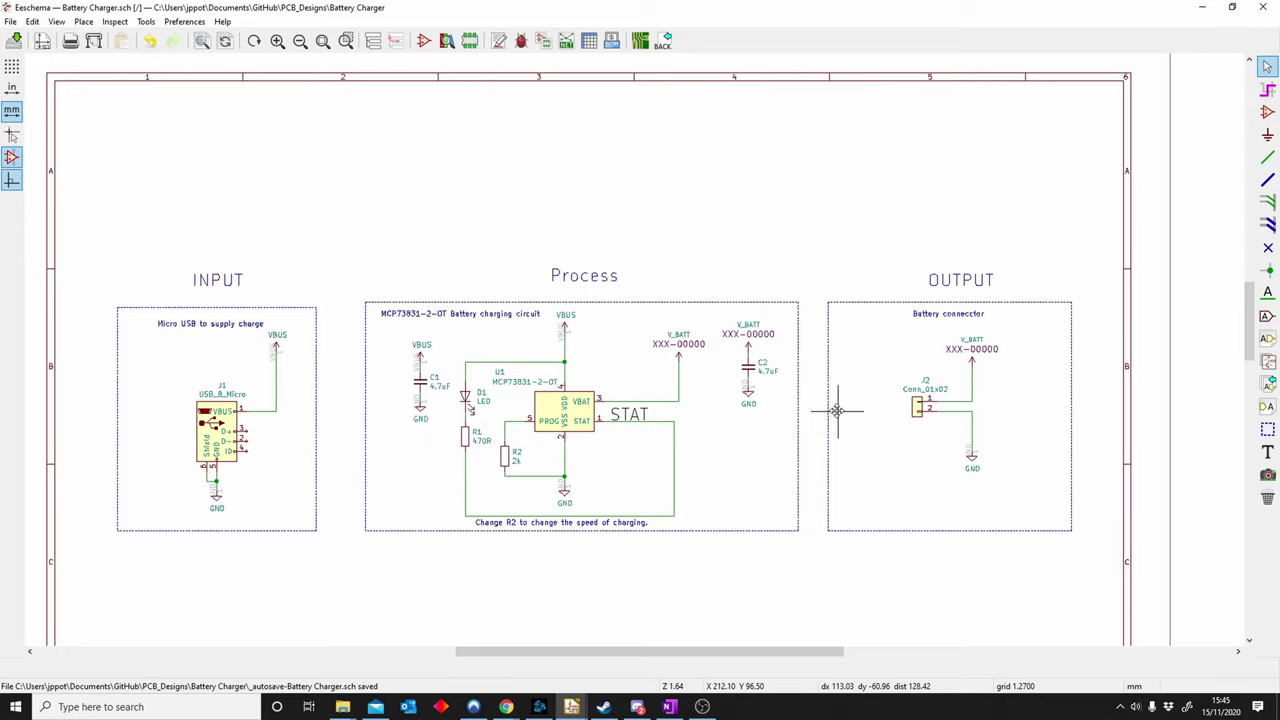
{"action": "left_click", "coordinate": [1267, 477]}
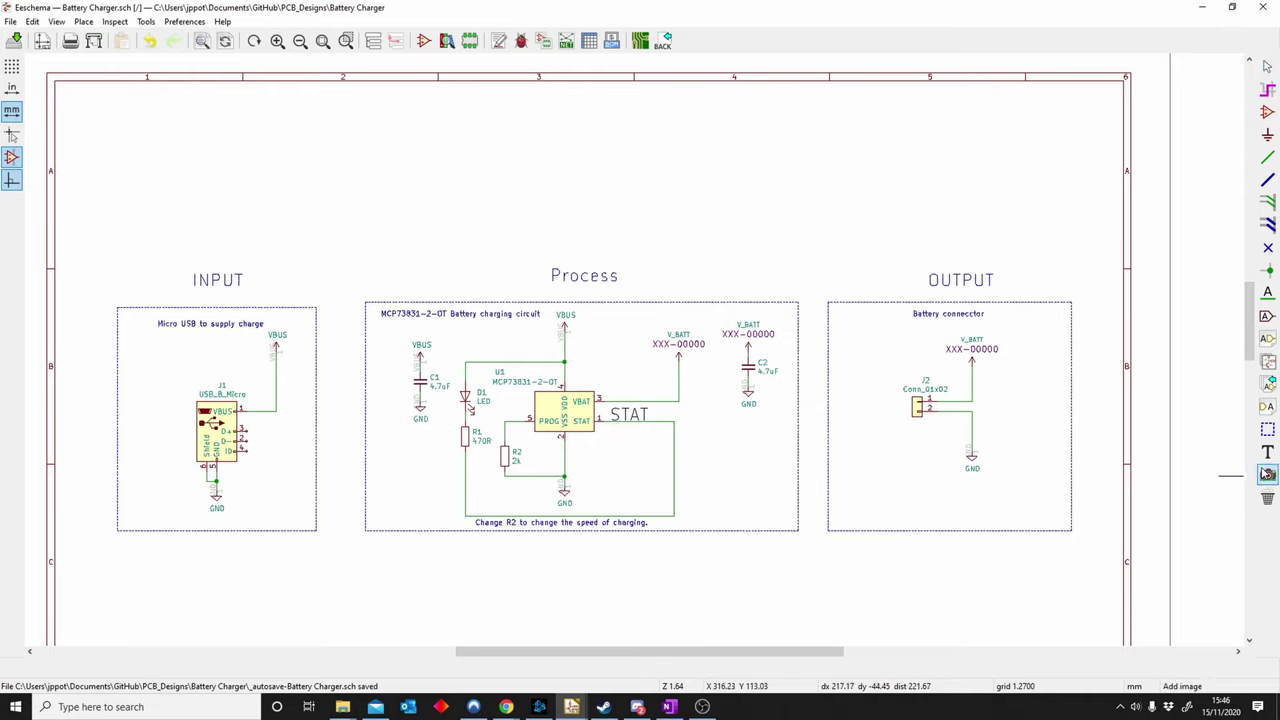
{"action": "left_click", "coordinate": [566, 198]}
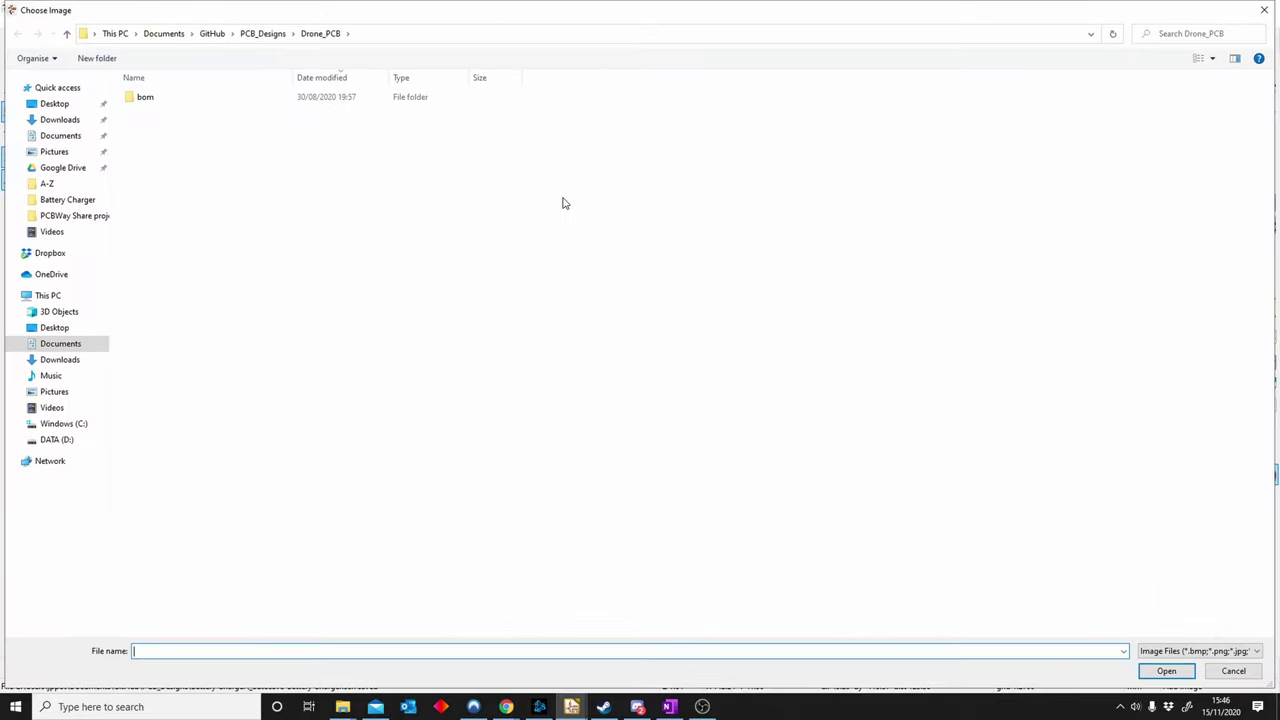
{"action": "left_click", "coordinate": [68, 135]}
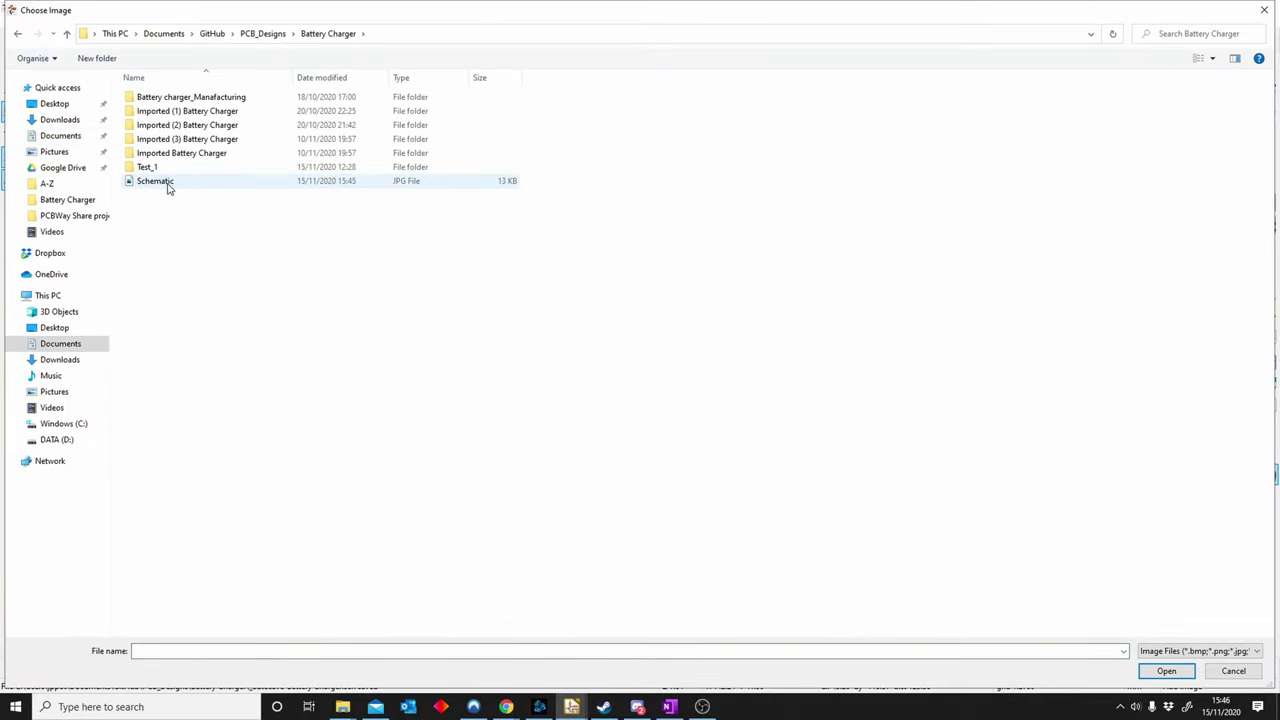
{"action": "double_click", "coordinate": [168, 183]}
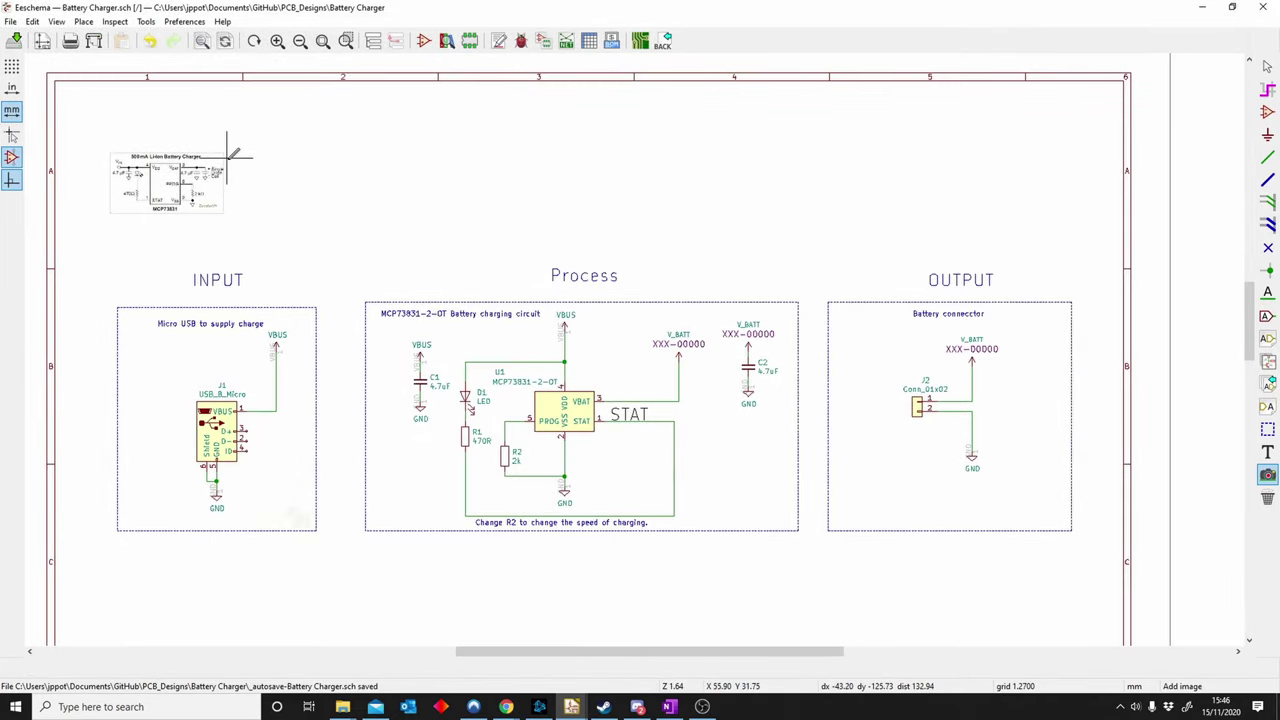
{"action": "key", "text": "Escape"}
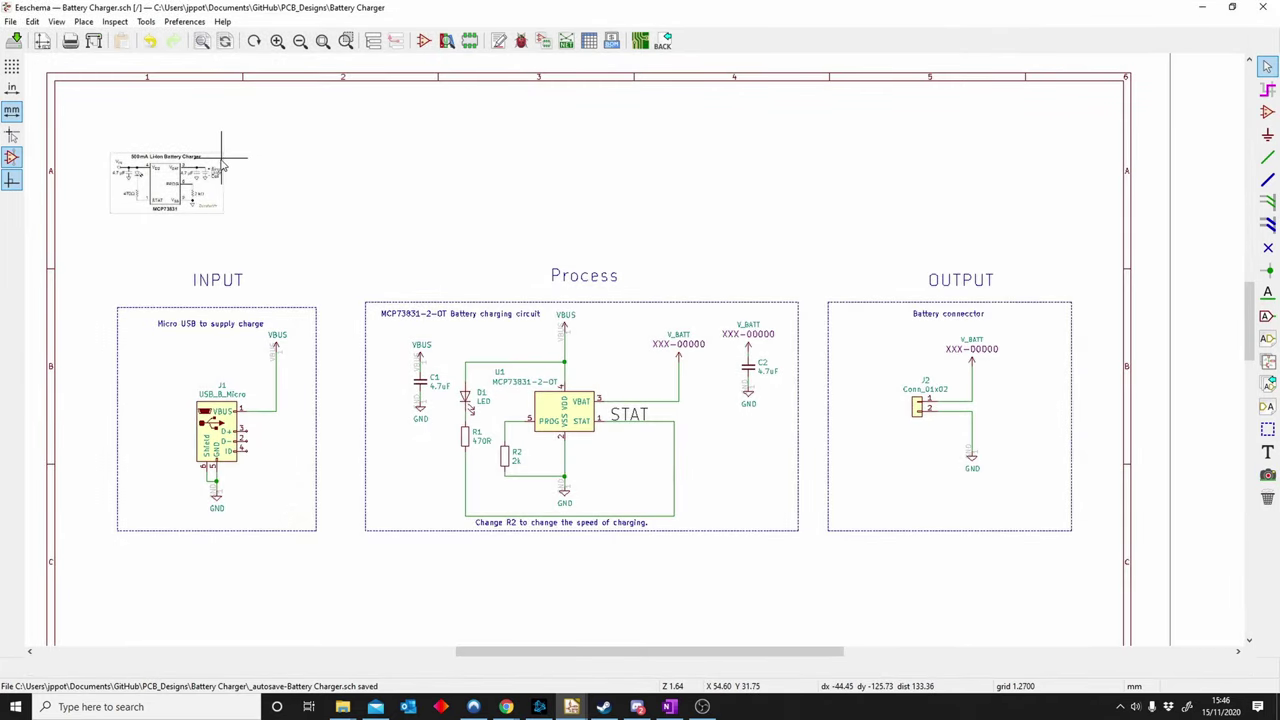
Move the inserted reference circuit image to just above the Process heading.
{"action": "left_click_drag", "start_coordinate": [166, 183], "coordinate": [364, 232]}
{"action": "left_click", "coordinate": [575, 165]}
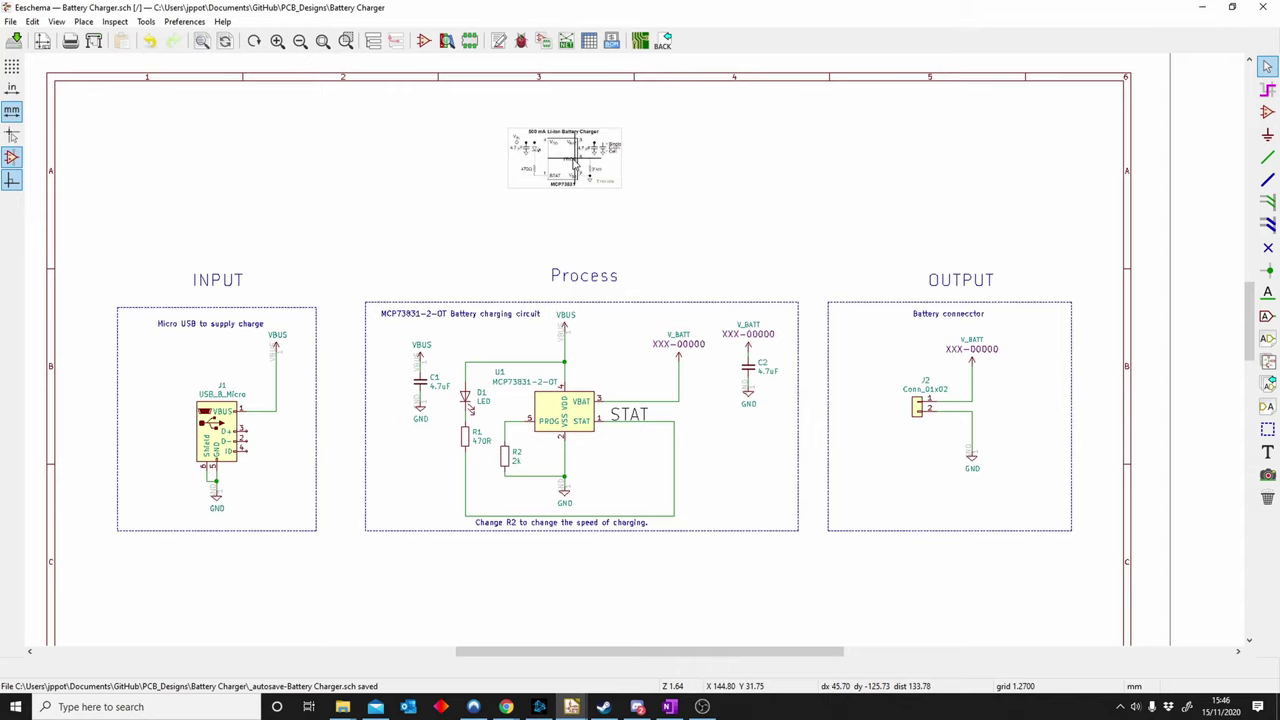
{"action": "scroll", "coordinate": [600, 165], "scroll_direction": "up", "scroll_amount": 4}
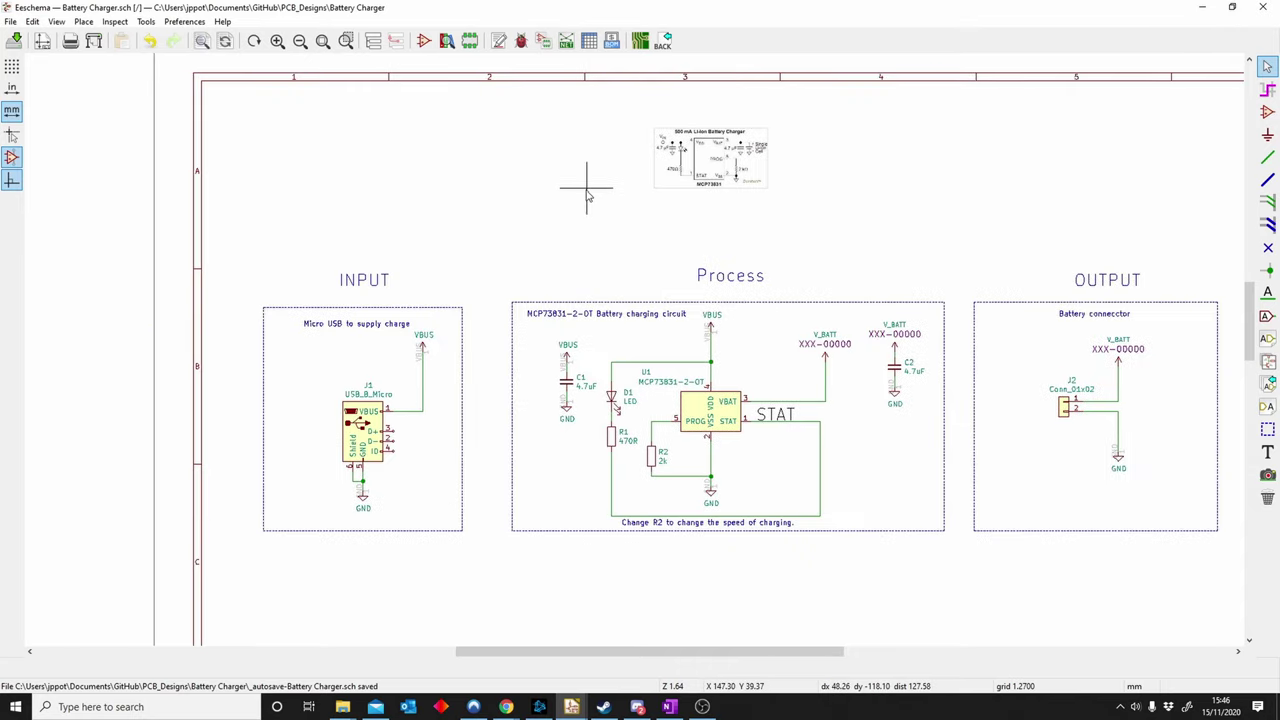
{"action": "scroll", "coordinate": [635, 351], "scroll_direction": "down", "scroll_amount": 3}
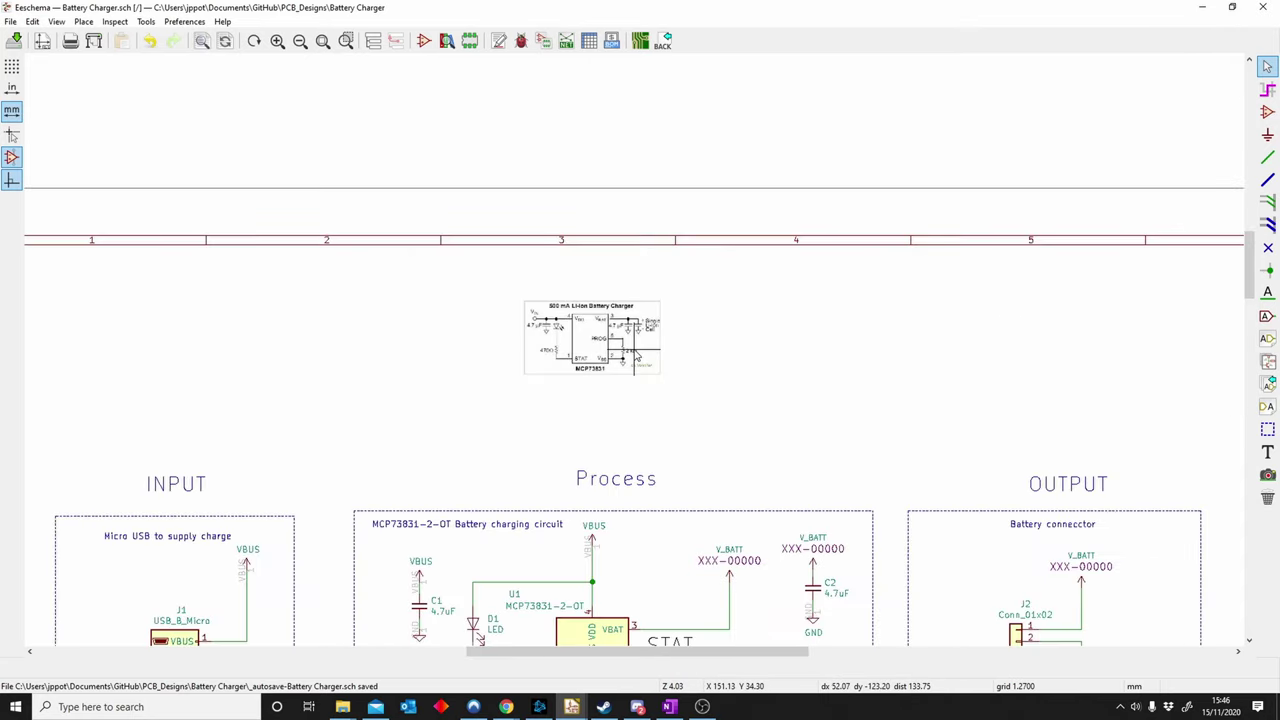
{"action": "key", "text": "m"}
{"action": "scroll", "coordinate": [588, 428], "scroll_direction": "left", "scroll_amount": 2}
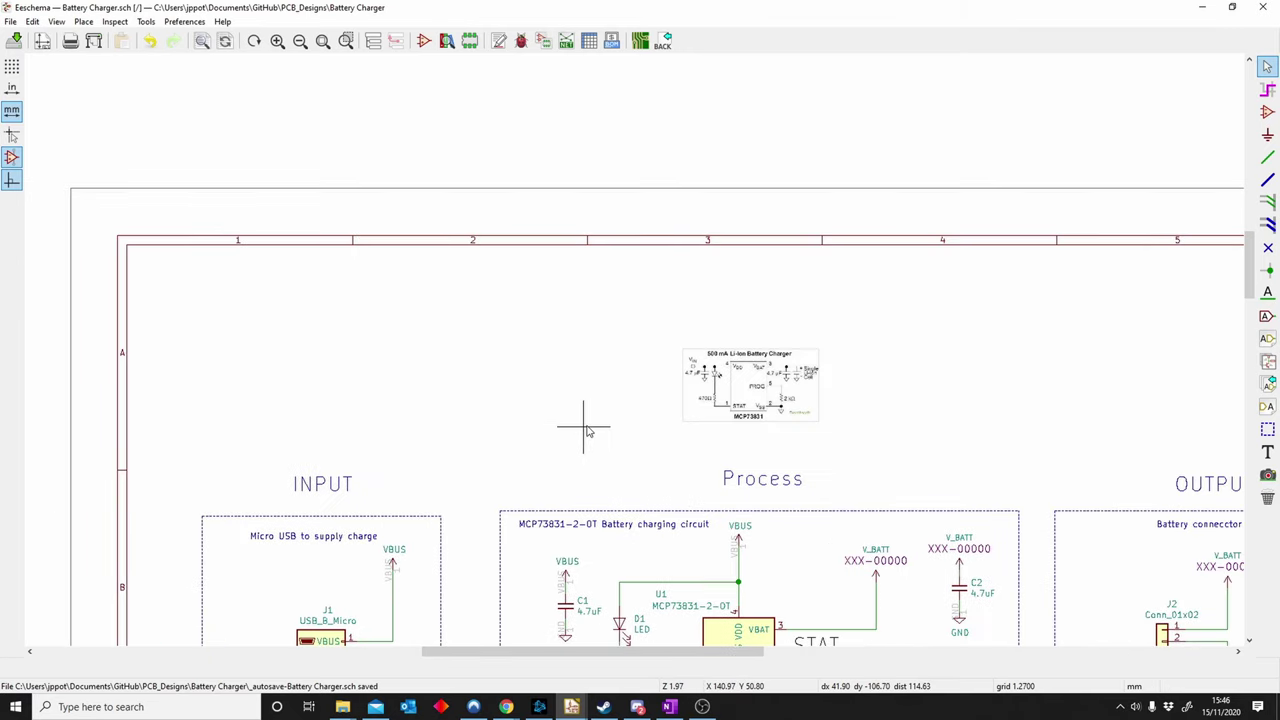
Examine the reference circuit image alongside the INPUT, Process and OUTPUT blocks of the schematic.
{"action": "scroll", "coordinate": [749, 487], "scroll_direction": "down", "scroll_amount": 1}
{"action": "scroll", "coordinate": [820, 262], "scroll_direction": "left", "scroll_amount": 2}
{"action": "scroll", "coordinate": [869, 262], "scroll_direction": "right", "scroll_amount": 3}
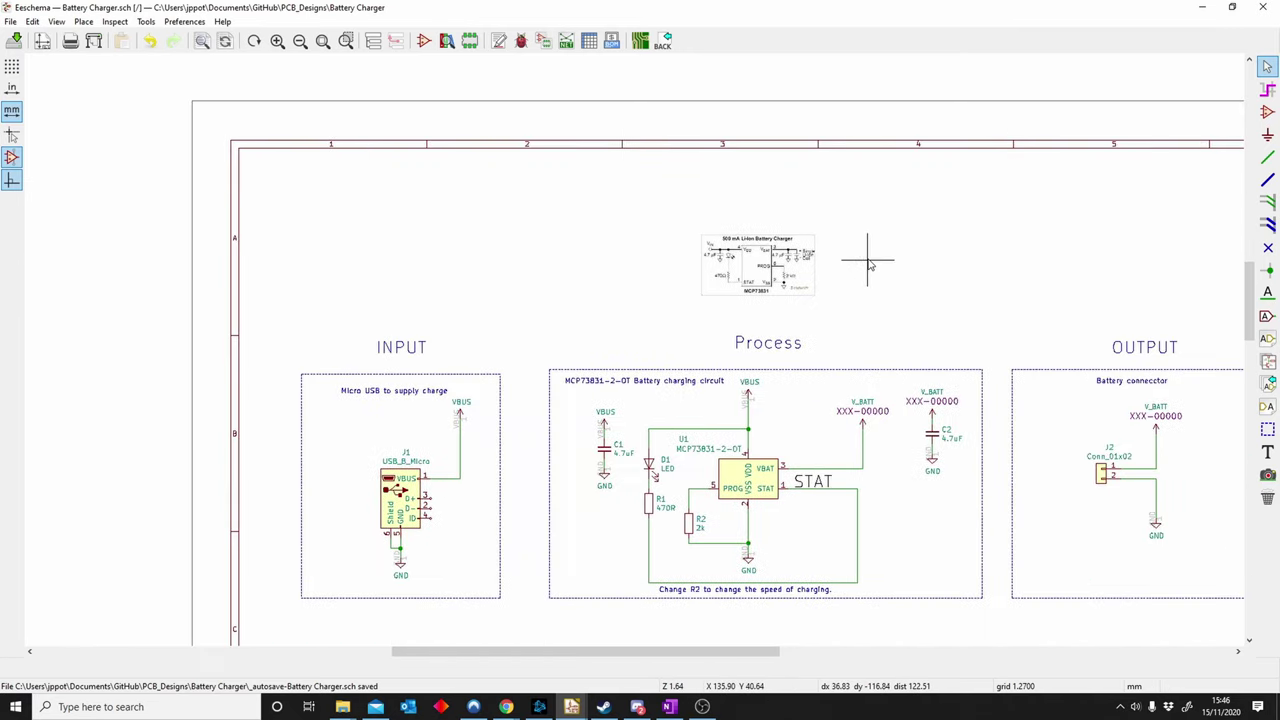
{"action": "scroll", "coordinate": [772, 277], "scroll_direction": "up", "scroll_amount": 1, "text": "shift"}
{"action": "scroll", "coordinate": [657, 337], "scroll_direction": "left", "scroll_amount": 2, "text": "ctrl"}
{"action": "scroll", "coordinate": [650, 340], "scroll_direction": "right", "scroll_amount": 2, "text": "ctrl"}
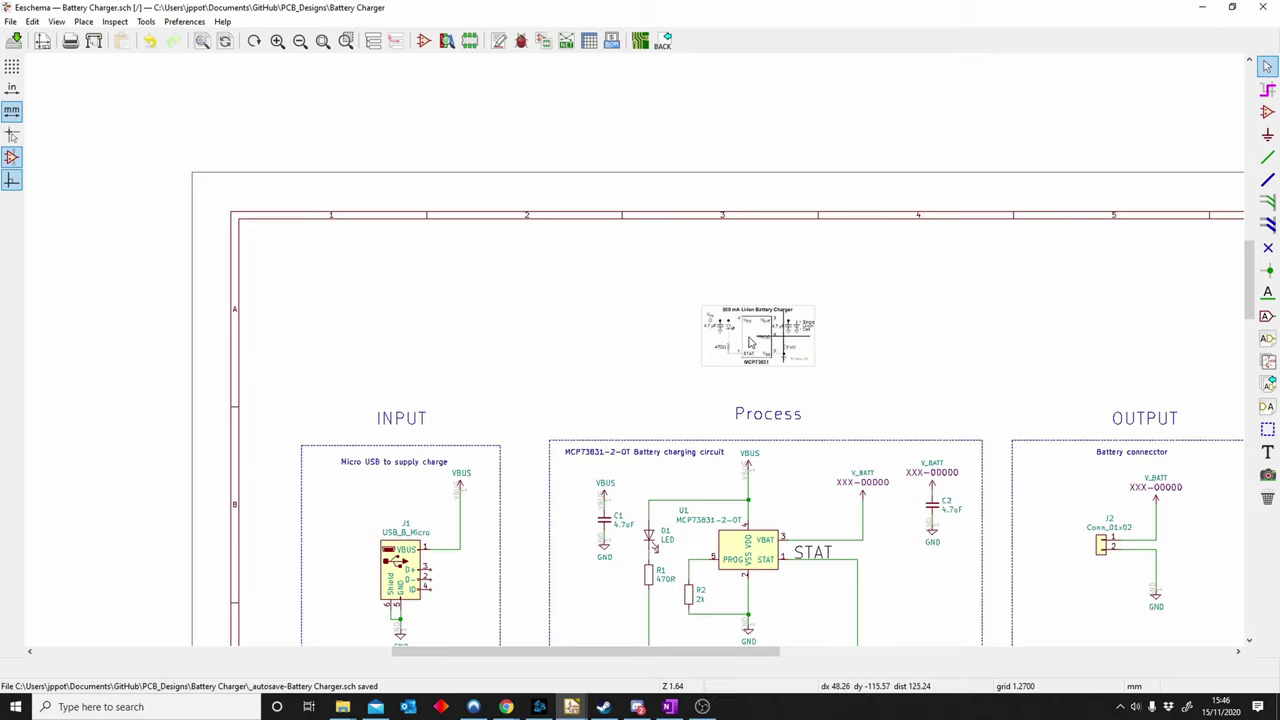
{"action": "scroll", "coordinate": [634, 350], "scroll_direction": "up", "scroll_amount": 3}
{"action": "scroll", "coordinate": [635, 356], "scroll_direction": "down", "scroll_amount": 5}
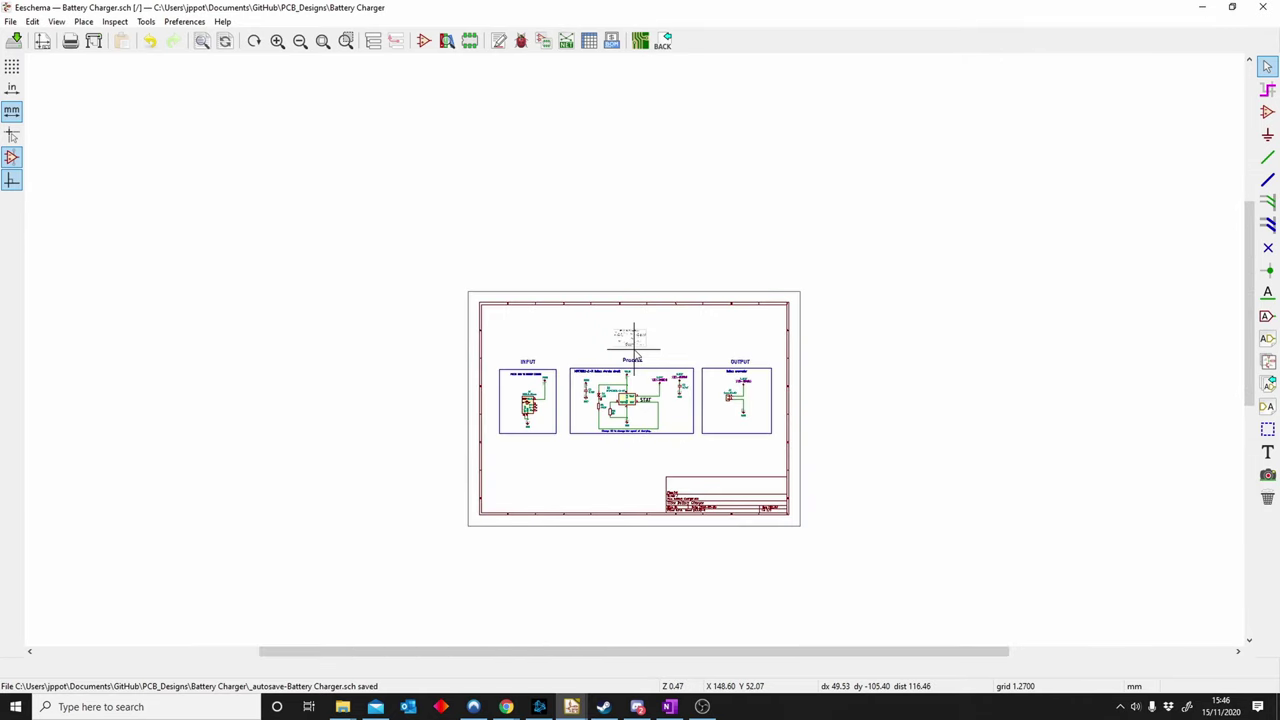
{"action": "scroll", "coordinate": [600, 390], "scroll_direction": "up", "scroll_amount": 4}
{"action": "scroll", "coordinate": [600, 420], "scroll_direction": "down", "scroll_amount": 4}
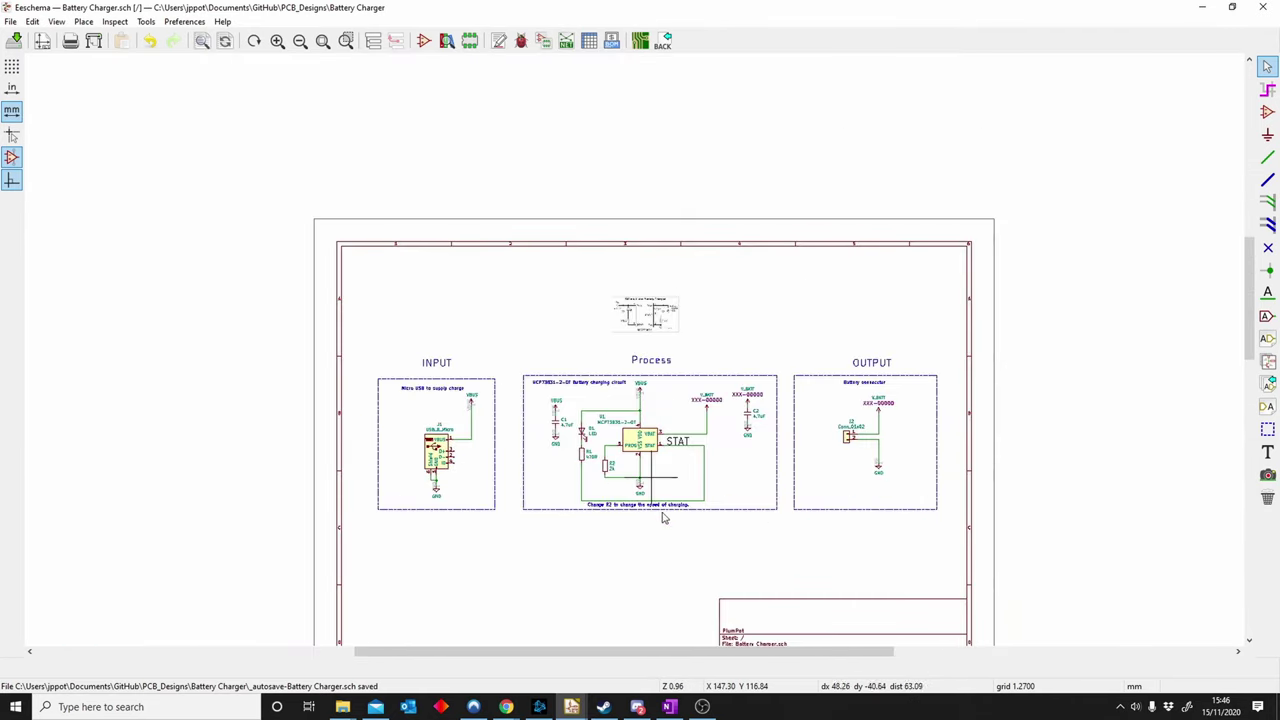
{"action": "scroll", "coordinate": [663, 514], "scroll_direction": "up", "scroll_amount": 3}
{"action": "scroll", "coordinate": [692, 267], "scroll_direction": "right", "scroll_amount": 1, "text": "ctrl"}
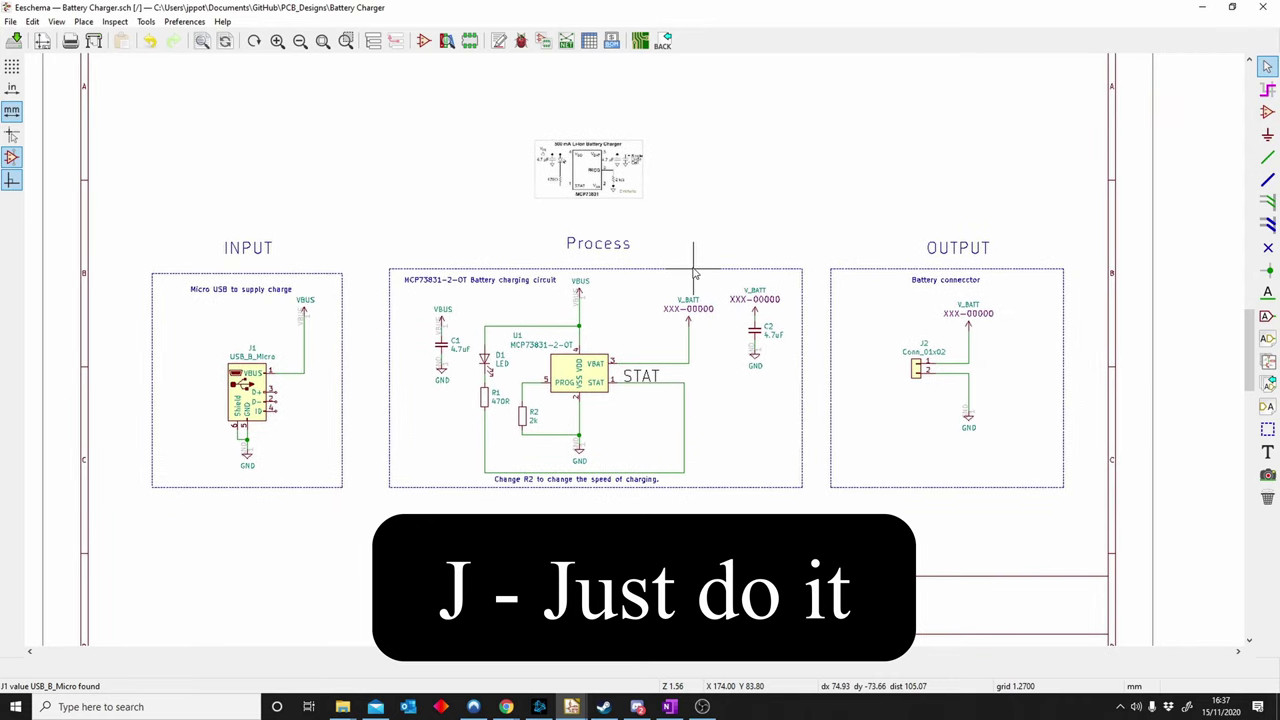
{"action": "middle_click_drag", "start_coordinate": [713, 297], "coordinate": [687, 327]}
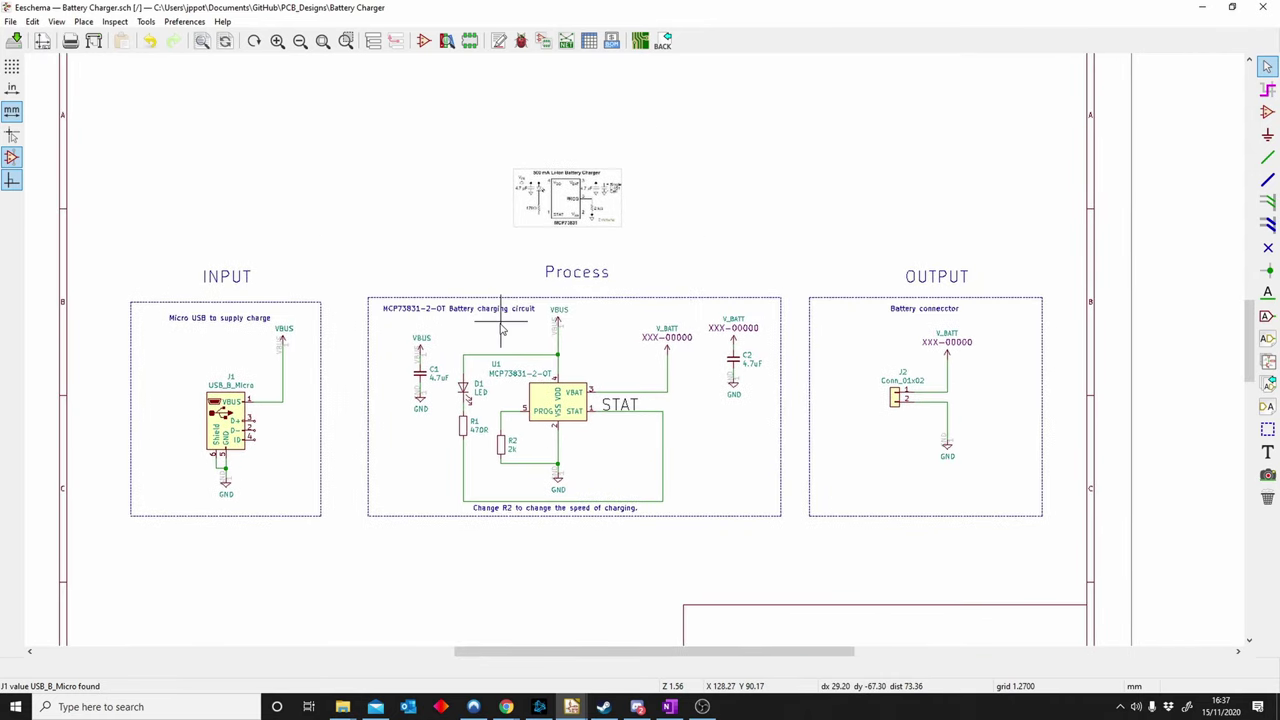
{"action": "middle_click_drag", "start_coordinate": [525, 283], "coordinate": [534, 272]}
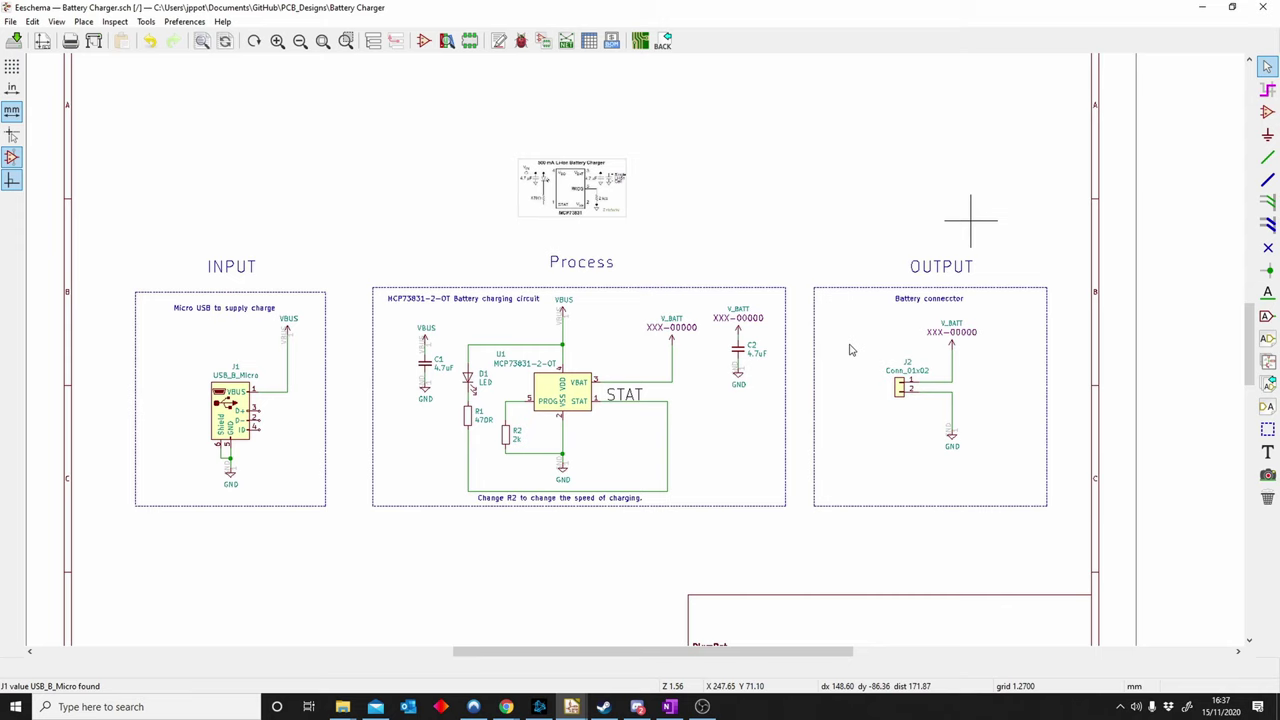
{"action": "middle_click_drag", "start_coordinate": [724, 430], "coordinate": [719, 401]}
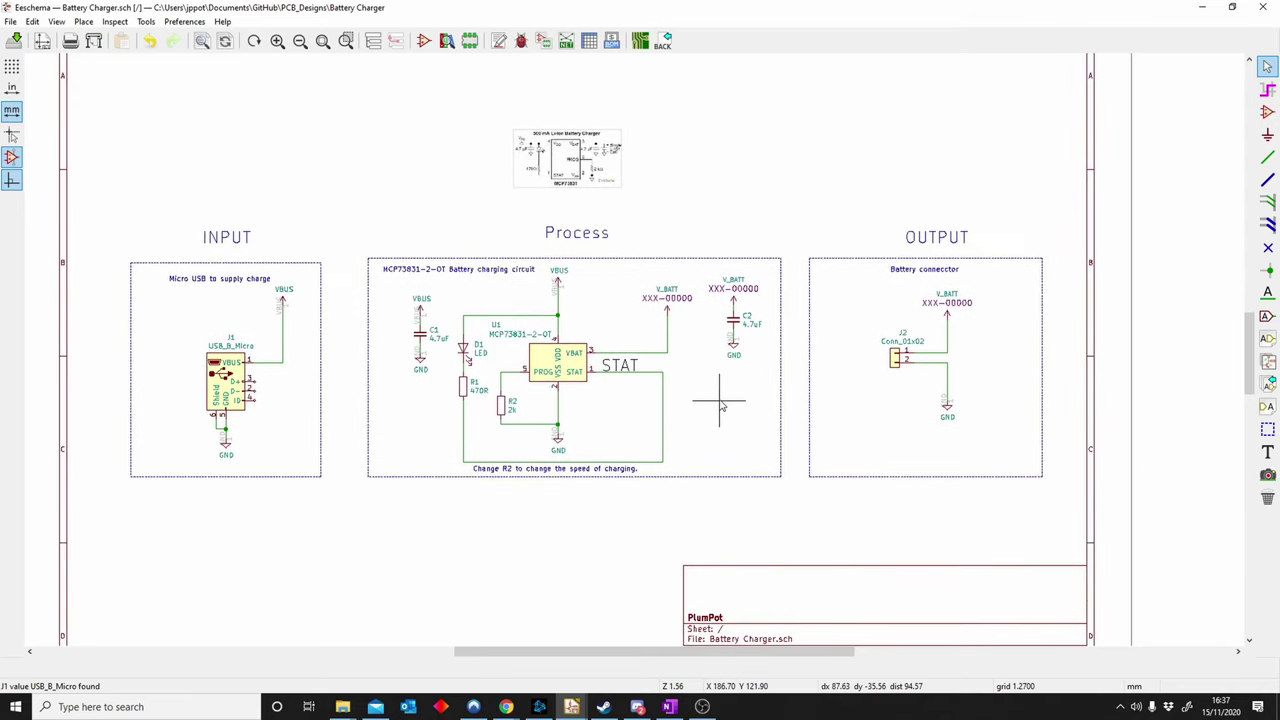
{"action": "middle_click_drag", "start_coordinate": [808, 436], "coordinate": [846, 434]}
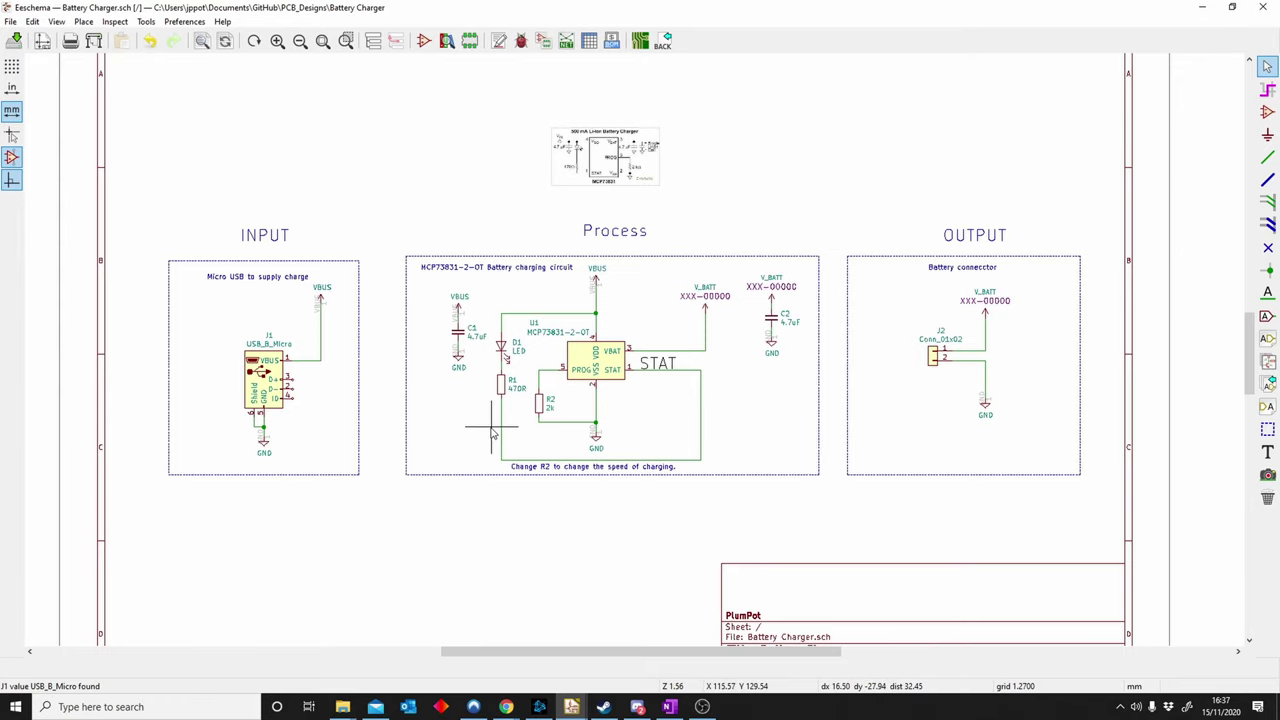
{"action": "scroll", "coordinate": [560, 400], "scroll_direction": "left", "scroll_amount": 2, "text": "ctrl"}
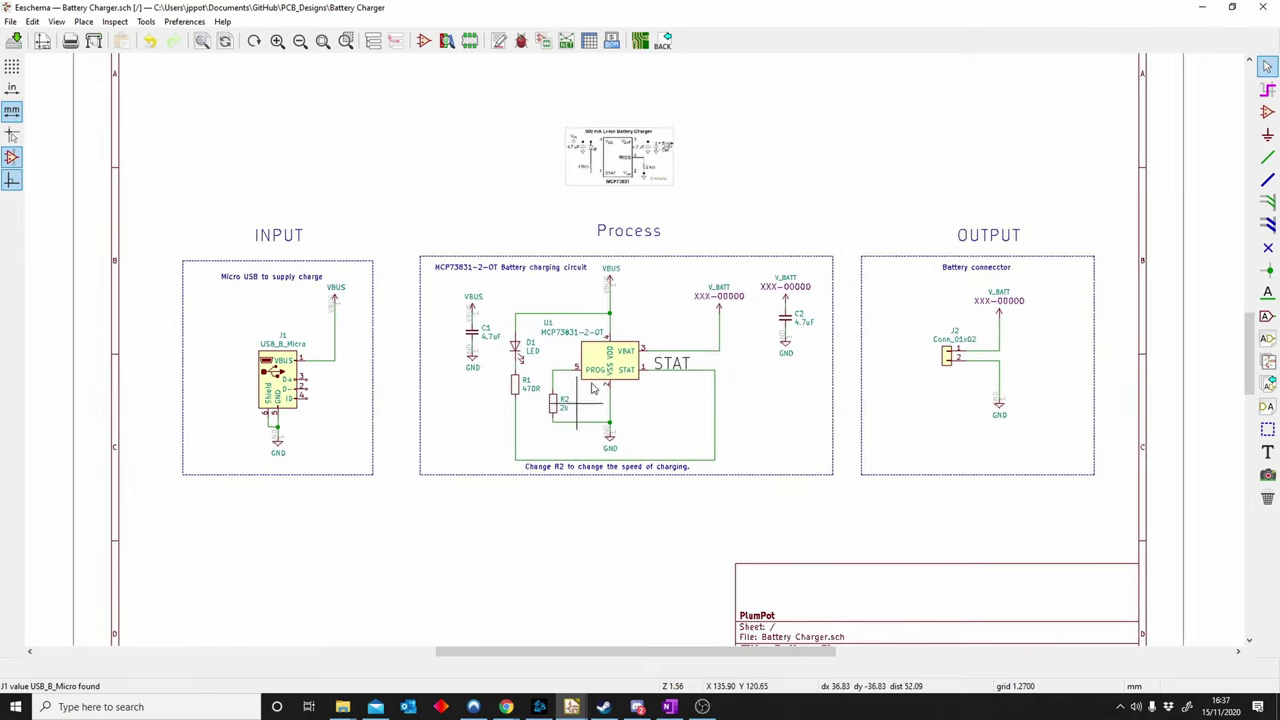
{"action": "scroll", "coordinate": [592, 388], "scroll_direction": "up", "scroll_amount": 2, "text": "shift"}
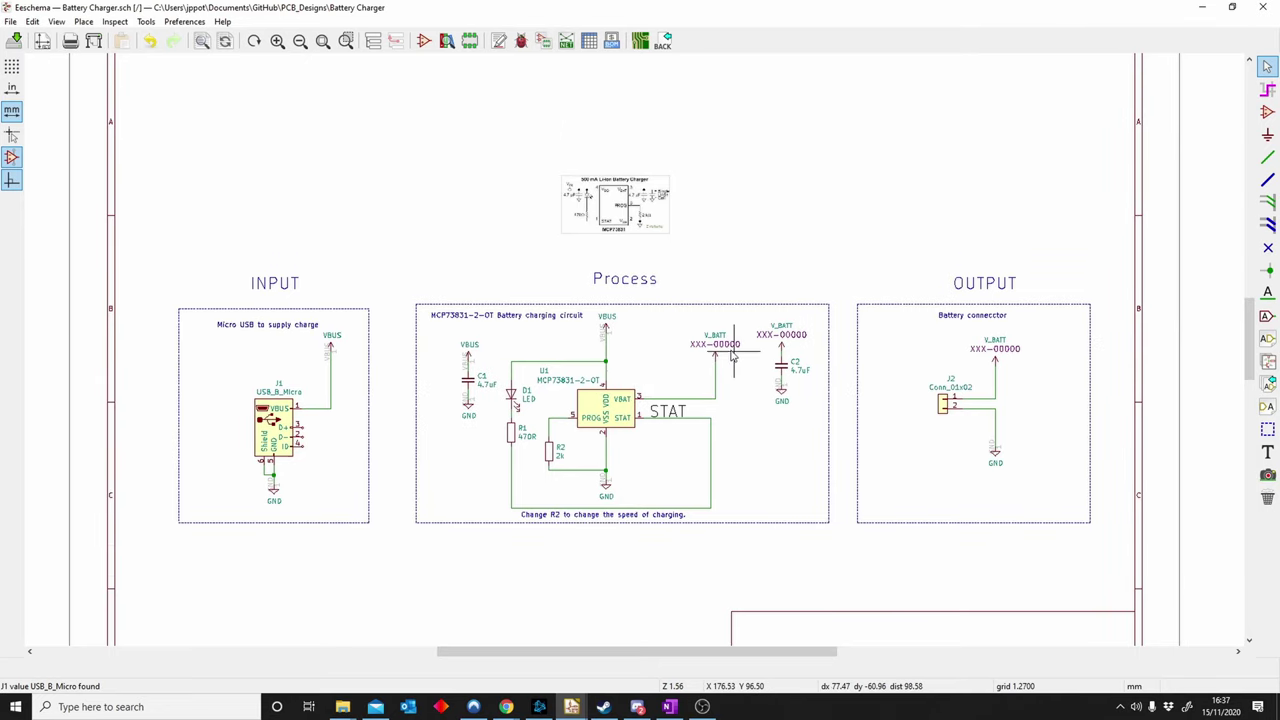
{"action": "middle_click_drag", "start_coordinate": [733, 355], "coordinate": [681, 317]}
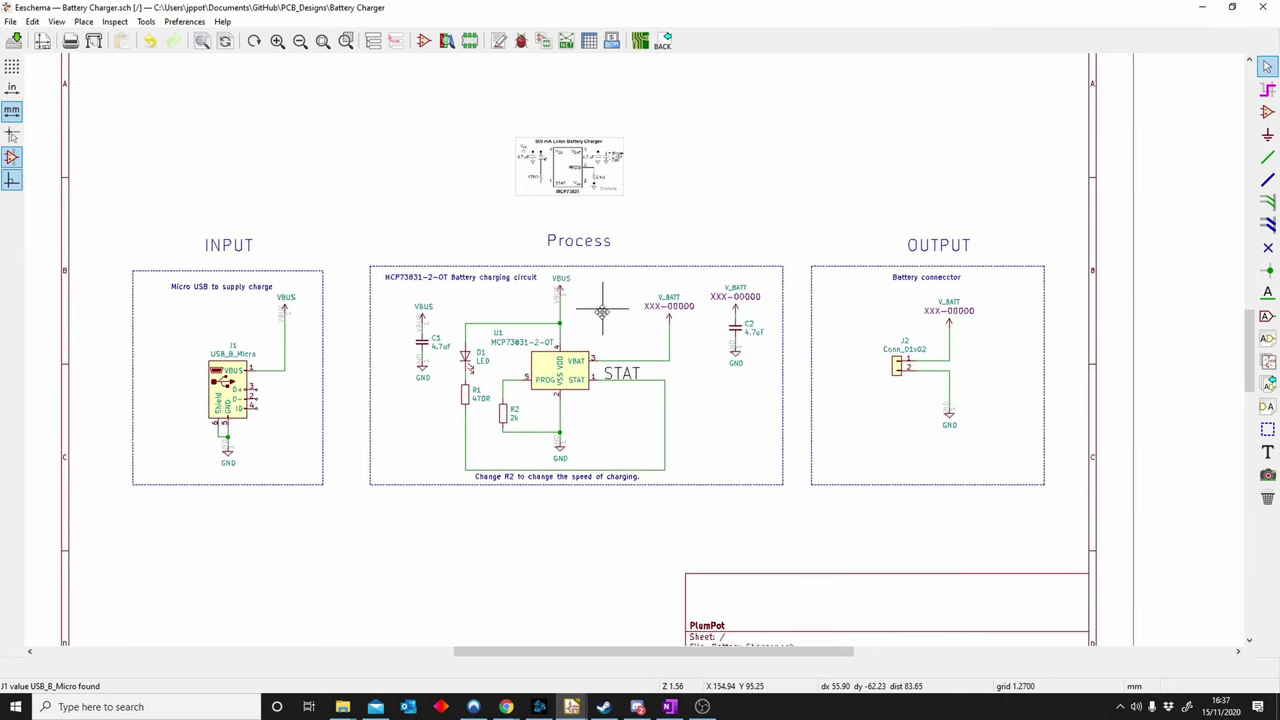
{"action": "middle_click_drag", "start_coordinate": [602, 312], "coordinate": [645, 343]}
{"action": "middle_click_drag", "start_coordinate": [711, 291], "coordinate": [688, 290]}
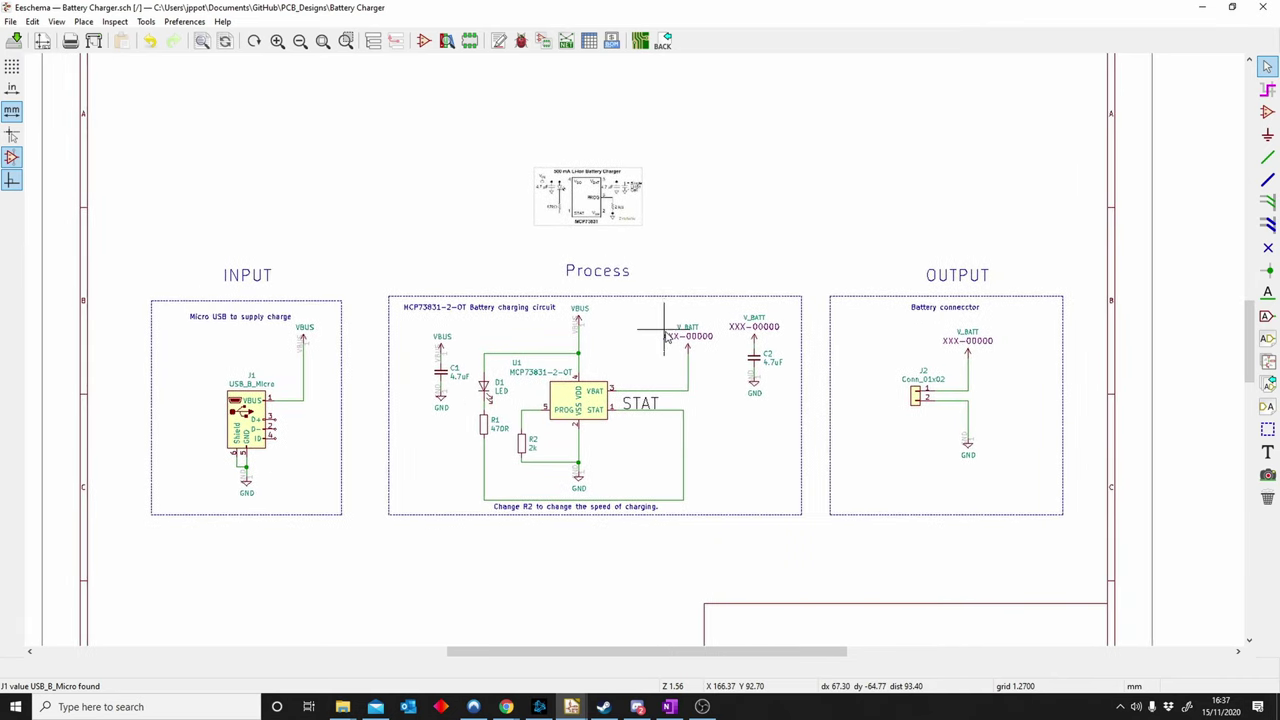
{"action": "scroll", "coordinate": [664, 290], "scroll_direction": "down", "scroll_amount": 1, "text": "shift"}
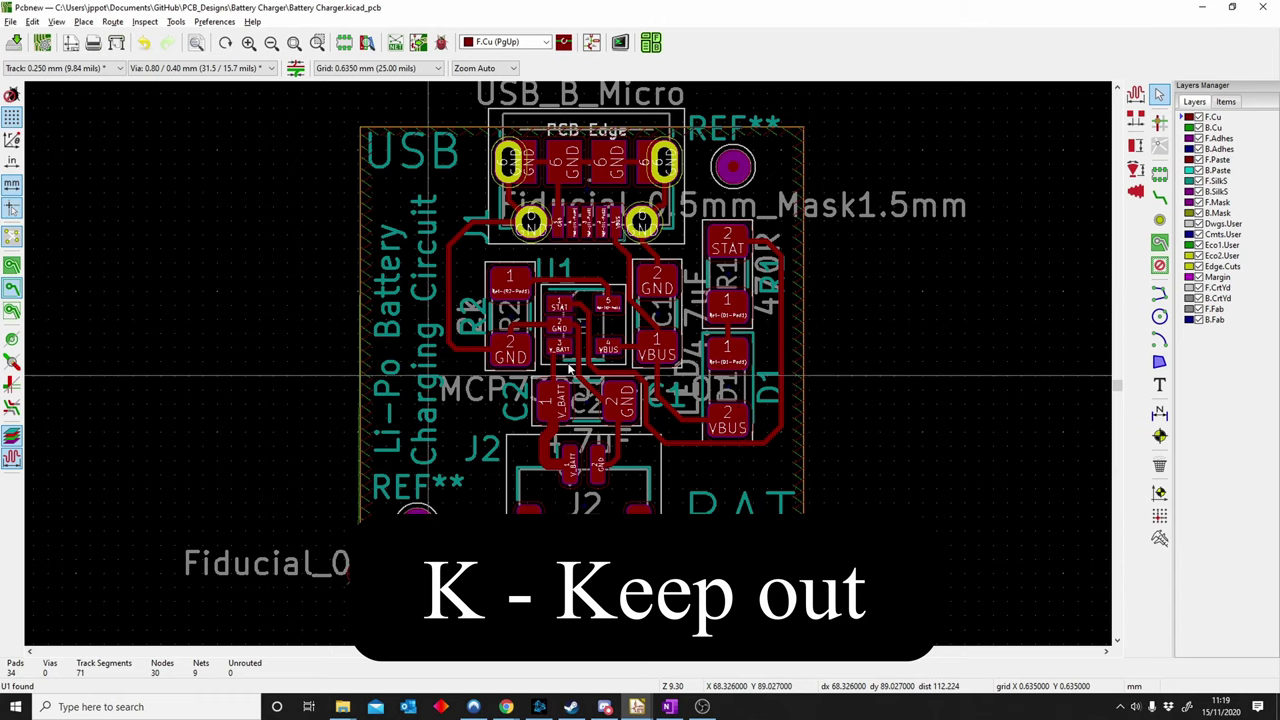
{"action": "scroll", "coordinate": [557, 393], "scroll_direction": "up", "scroll_amount": 3}
{"action": "scroll", "coordinate": [568, 370], "scroll_direction": "down", "scroll_amount": 2}
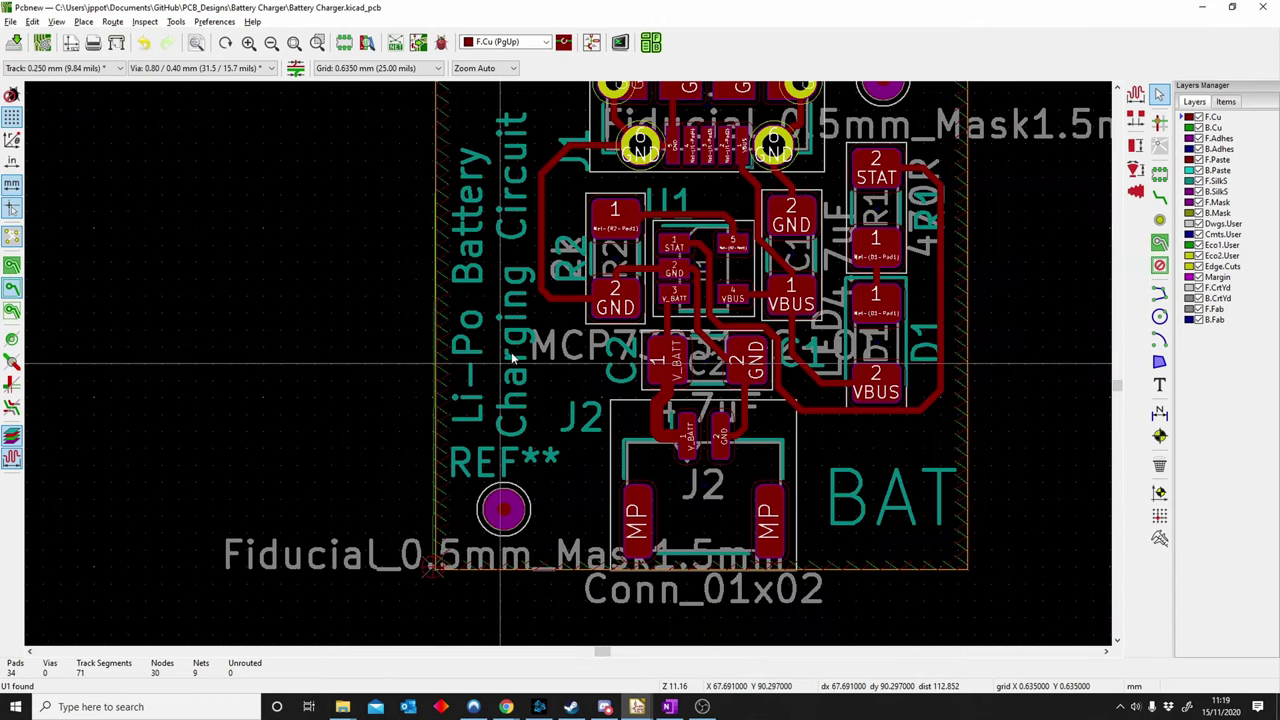
{"action": "left_click", "coordinate": [1159, 267]}
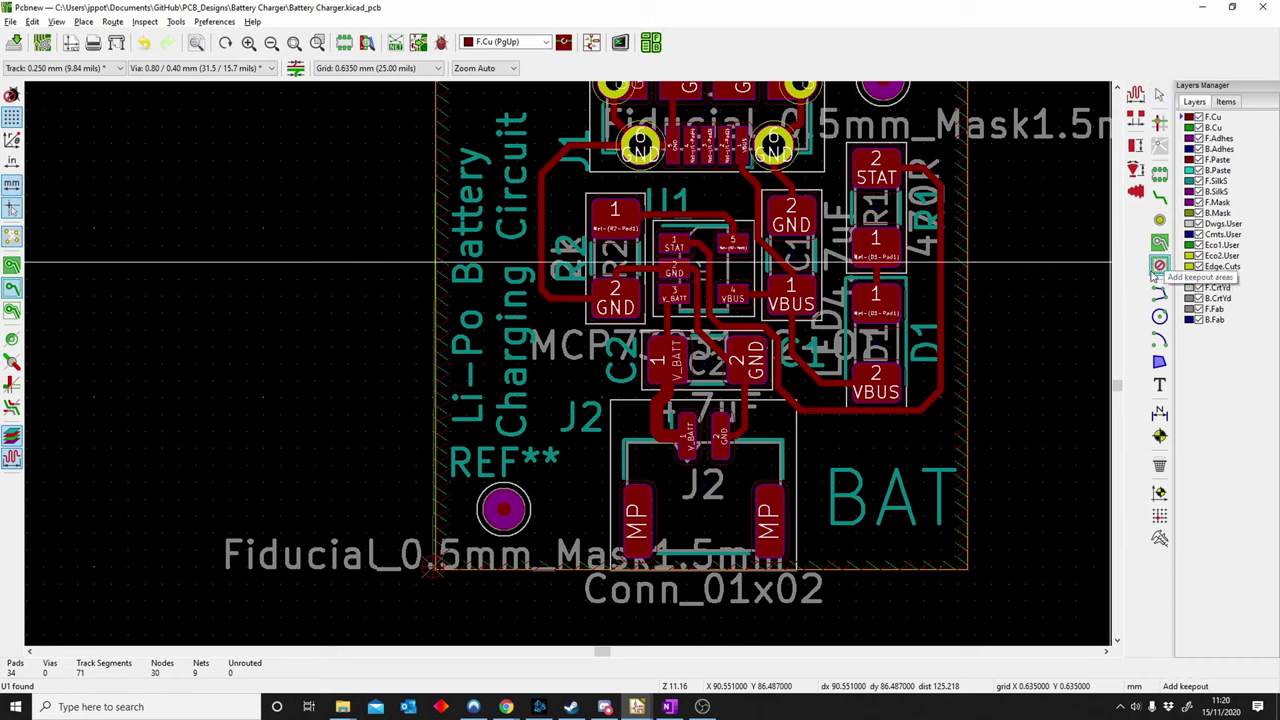
{"action": "left_click", "coordinate": [466, 349]}
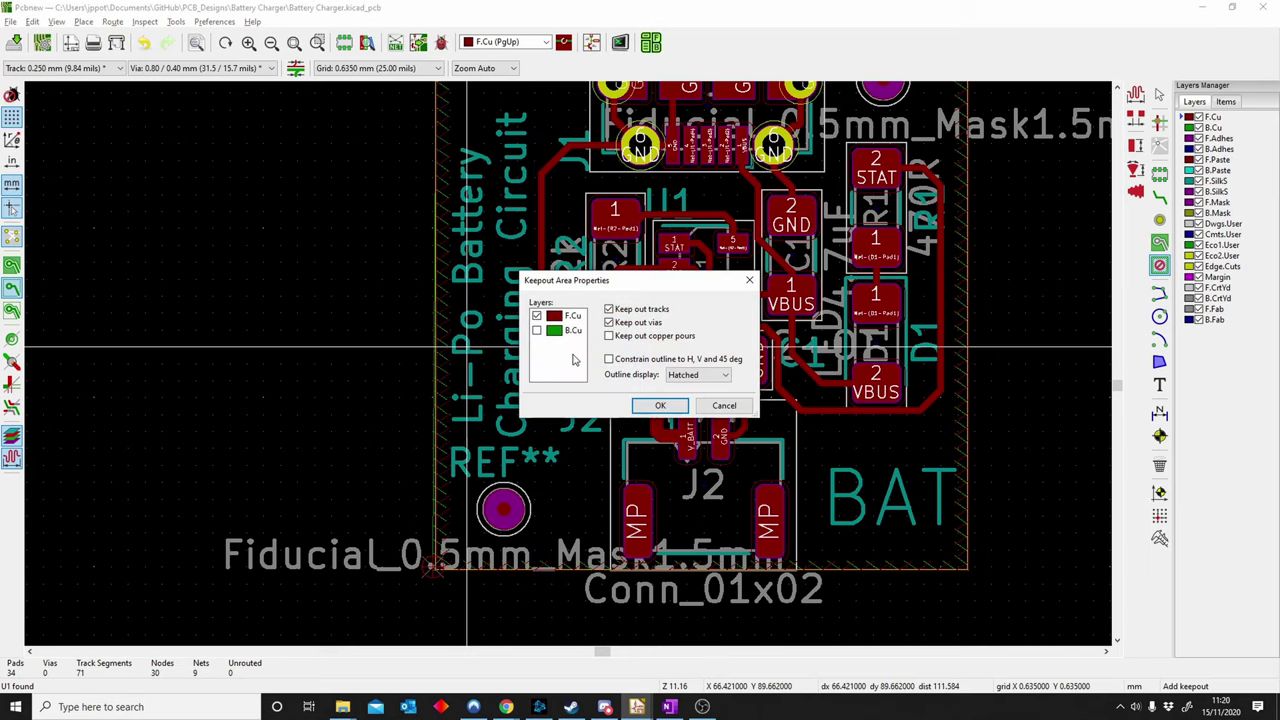
{"action": "left_click", "coordinate": [660, 406]}
{"action": "left_click", "coordinate": [586, 349]}
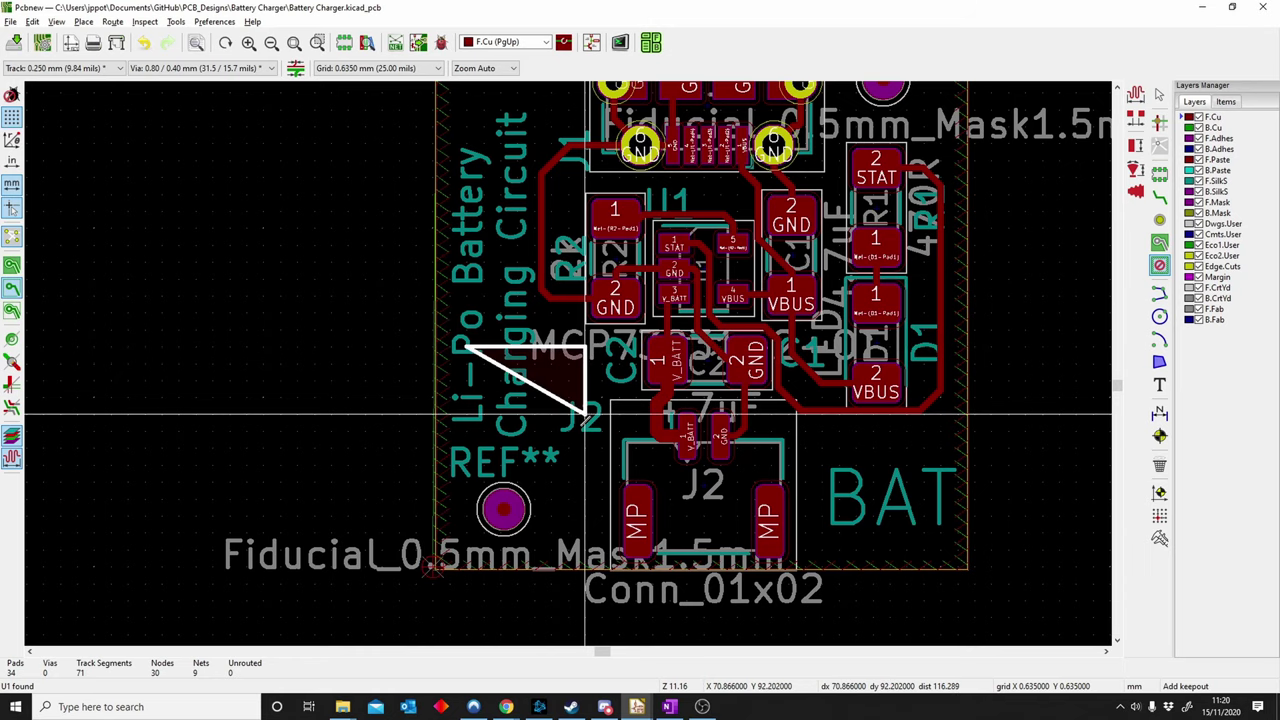
{"action": "left_click", "coordinate": [586, 448]}
{"action": "left_click", "coordinate": [466, 448]}
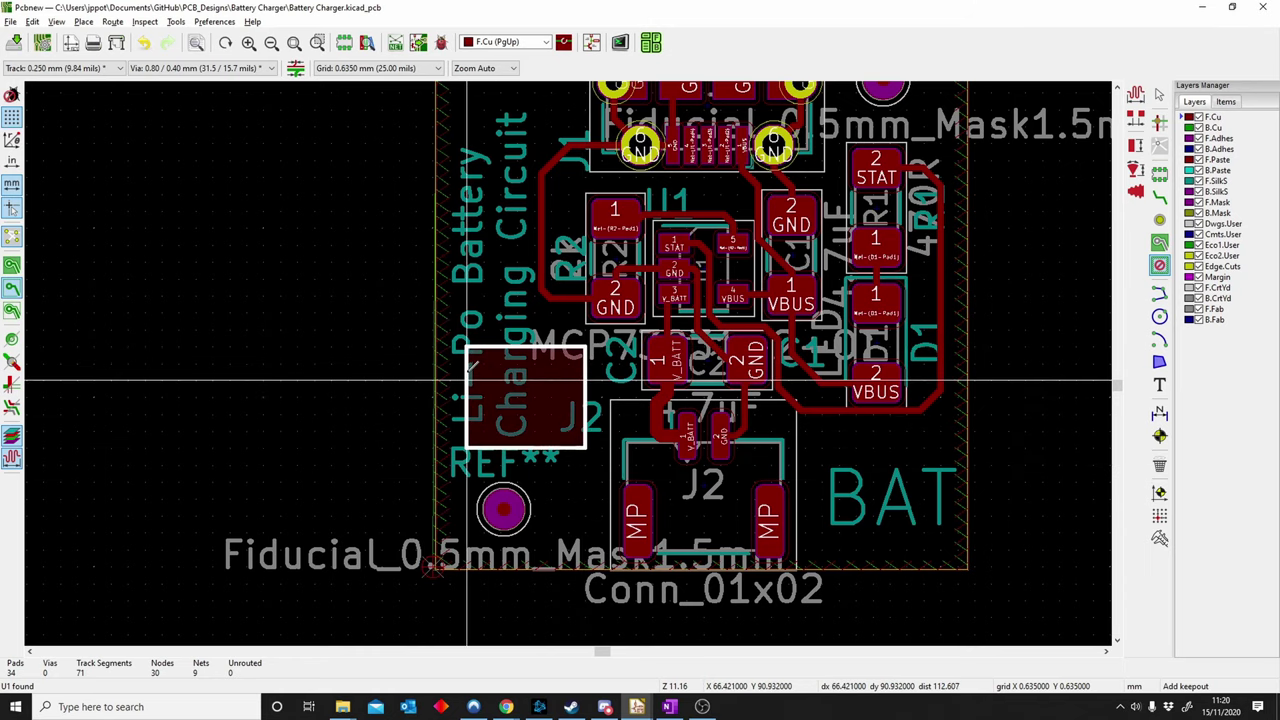
{"action": "key", "text": "Escape"}
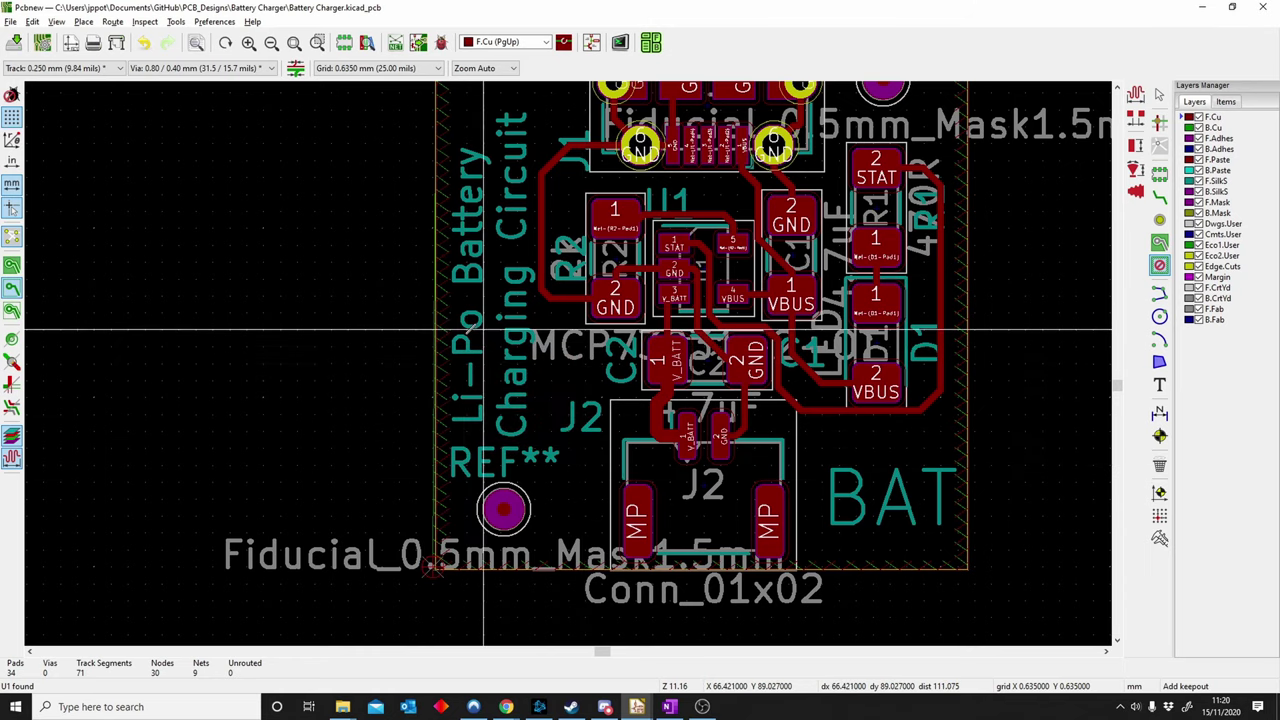
Draw a rectangular F.Cu keepout area about 5 by 3.8 mm over the lower end of the Li-Po Battery Charging Circuit text.
{"action": "left_click", "coordinate": [466, 330]}
{"action": "left_click", "coordinate": [586, 330]}
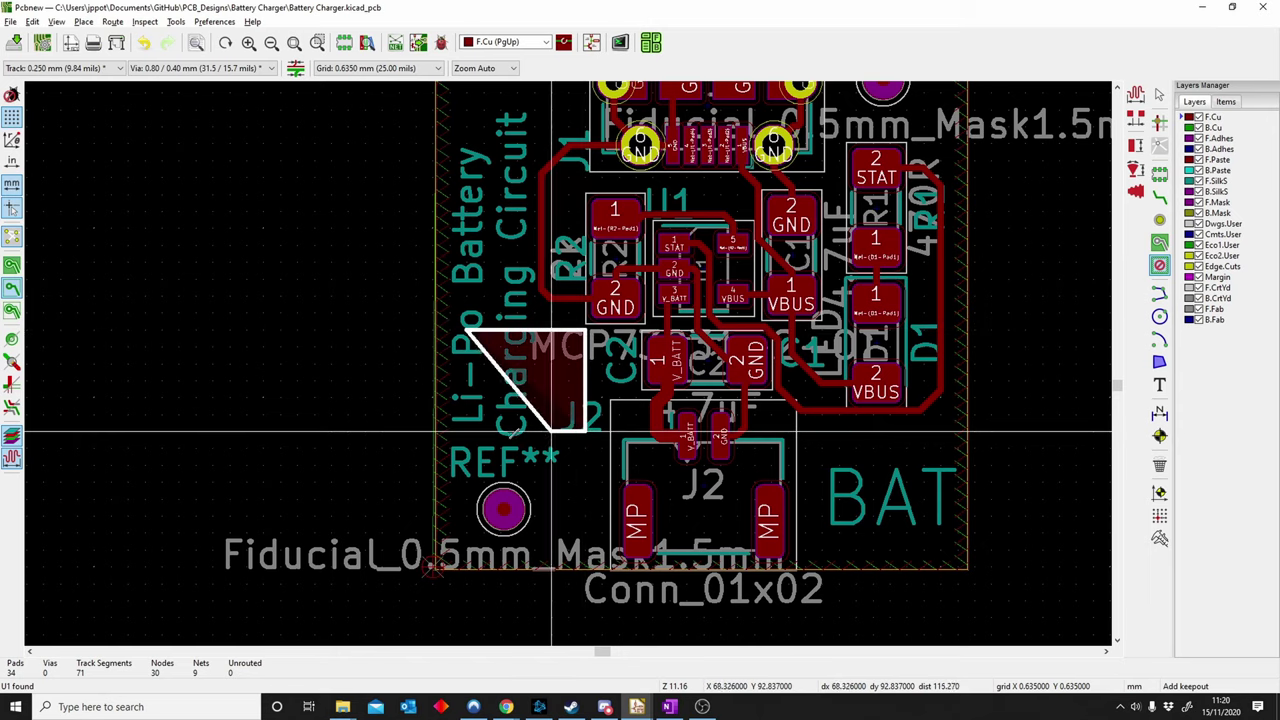
{"action": "left_click", "coordinate": [450, 432]}
{"action": "left_click", "coordinate": [450, 330]}
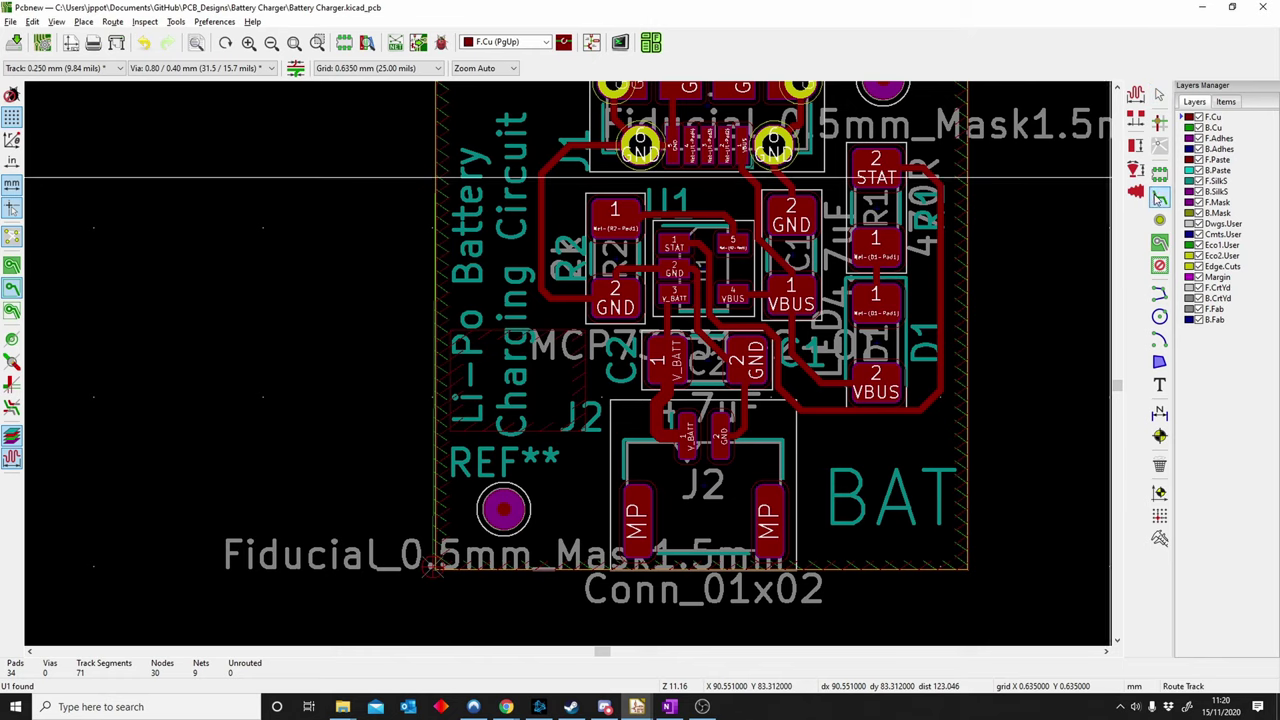
Try to route a track from C2's V_BATT pad into the keepout area beside it.
{"action": "left_click", "coordinate": [1160, 199]}
{"action": "left_click", "coordinate": [667, 364]}
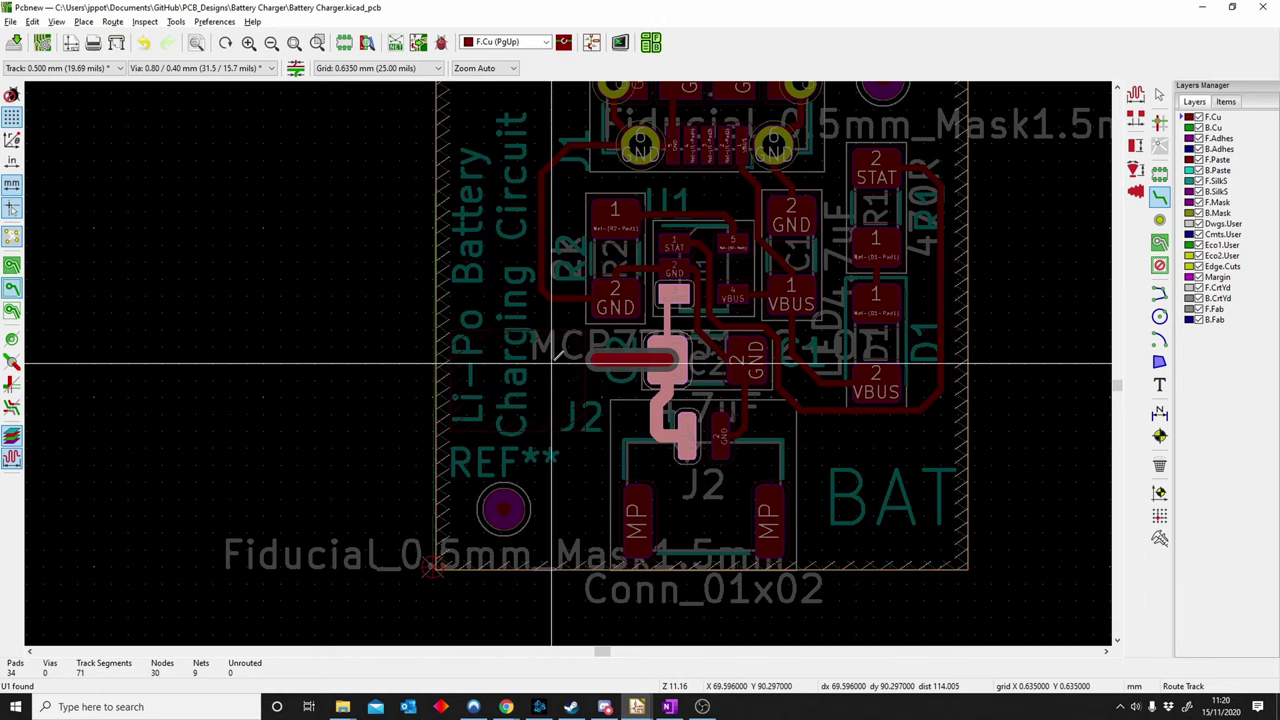
{"action": "key", "text": "Escape"}
{"action": "key", "text": "Escape"}
Move the keepout area onto connector J2 and reshape it to enclose both MP pads, with its upper edge below pads 1 and 2.
{"action": "middle_click_drag", "start_coordinate": [574, 418], "coordinate": [500, 406]}
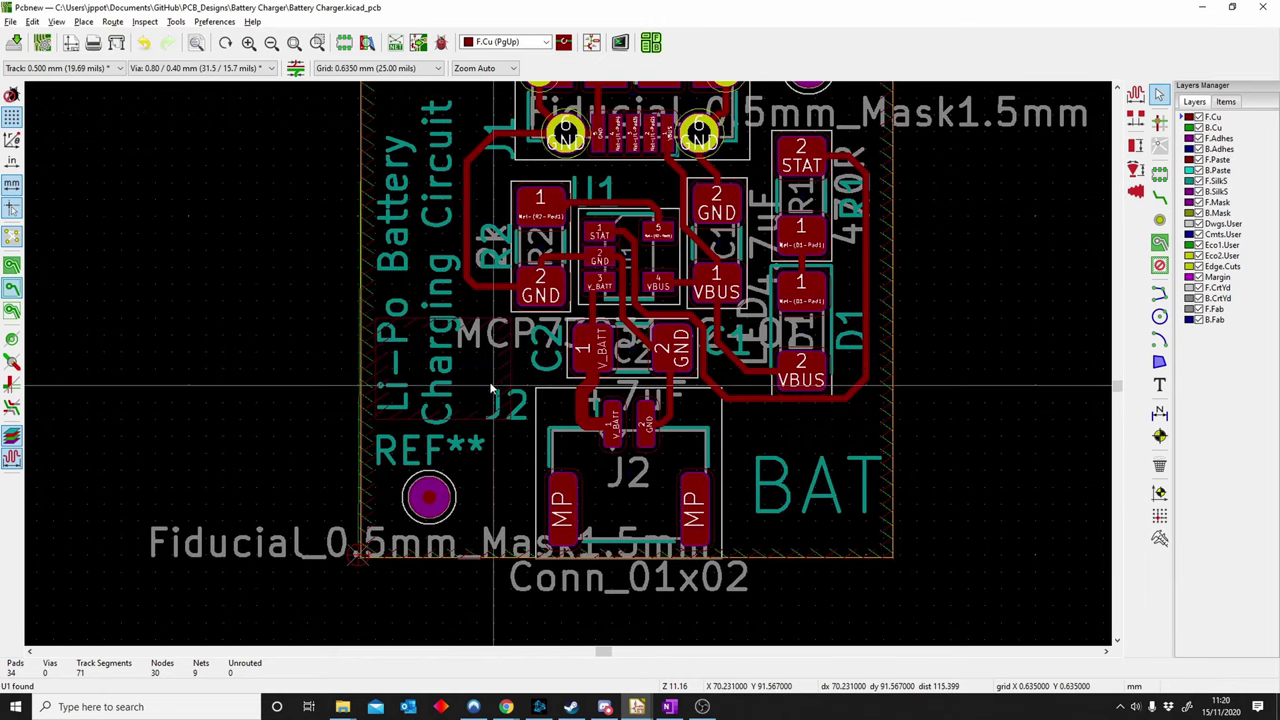
{"action": "left_click", "coordinate": [680, 490]}
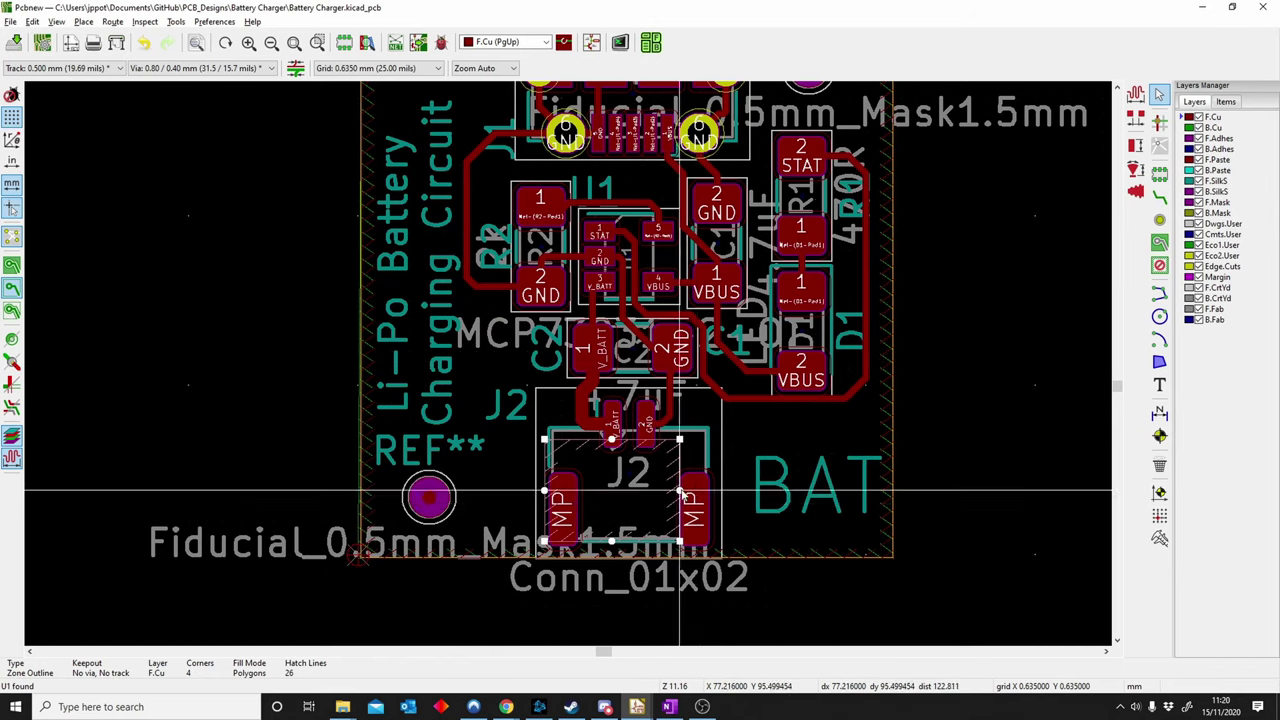
{"action": "left_click_drag", "start_coordinate": [688, 497], "coordinate": [713, 490]}
{"action": "left_click_drag", "start_coordinate": [713, 437], "coordinate": [713, 455]}
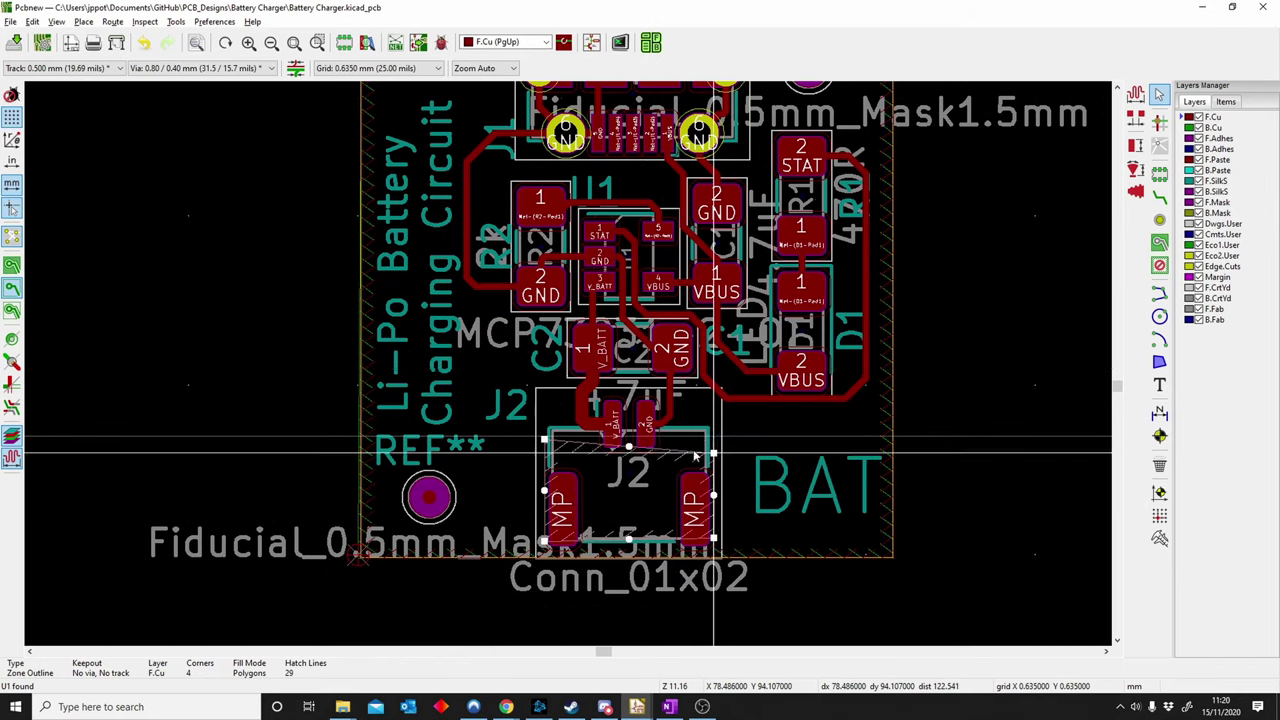
{"action": "left_click_drag", "start_coordinate": [545, 437], "coordinate": [545, 455]}
{"action": "left_click", "coordinate": [831, 472]}
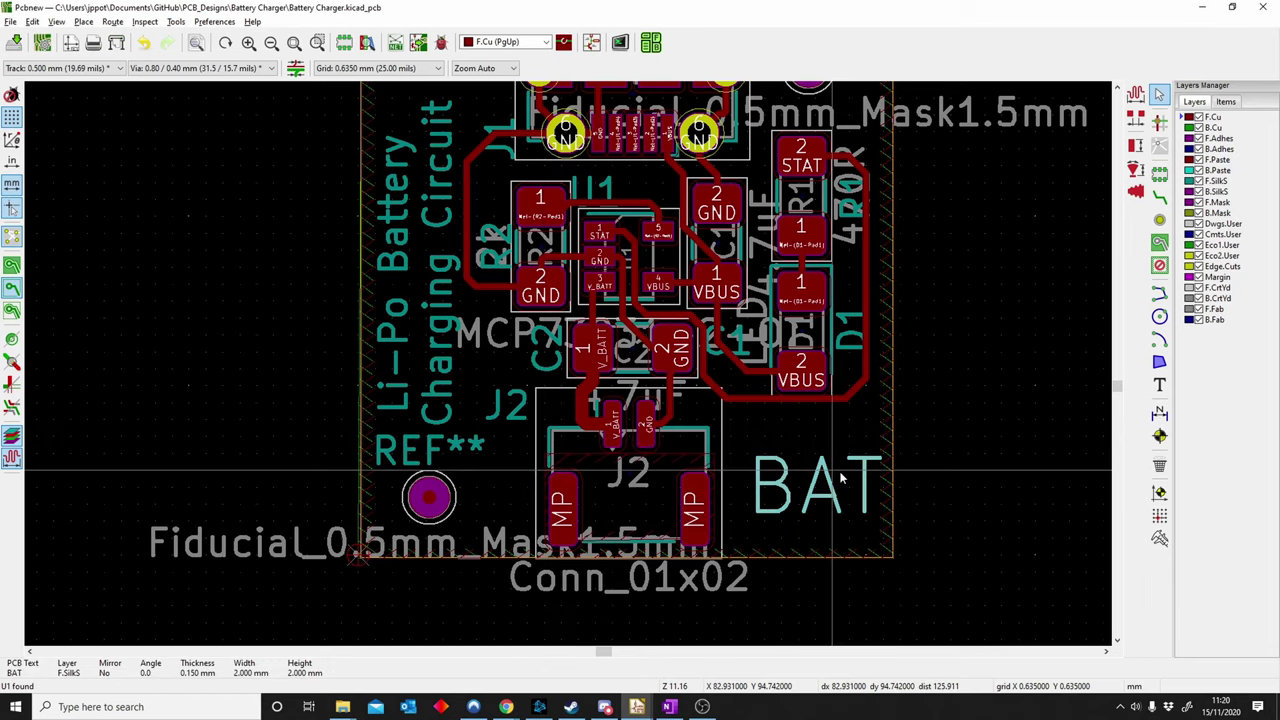
Try to route a track from J2's V_BATT pad down into the keepout area between the MP pads.
{"action": "scroll", "coordinate": [680, 520], "scroll_direction": "up", "scroll_amount": 3}
{"action": "scroll", "coordinate": [443, 322], "scroll_direction": "down", "scroll_amount": 2}
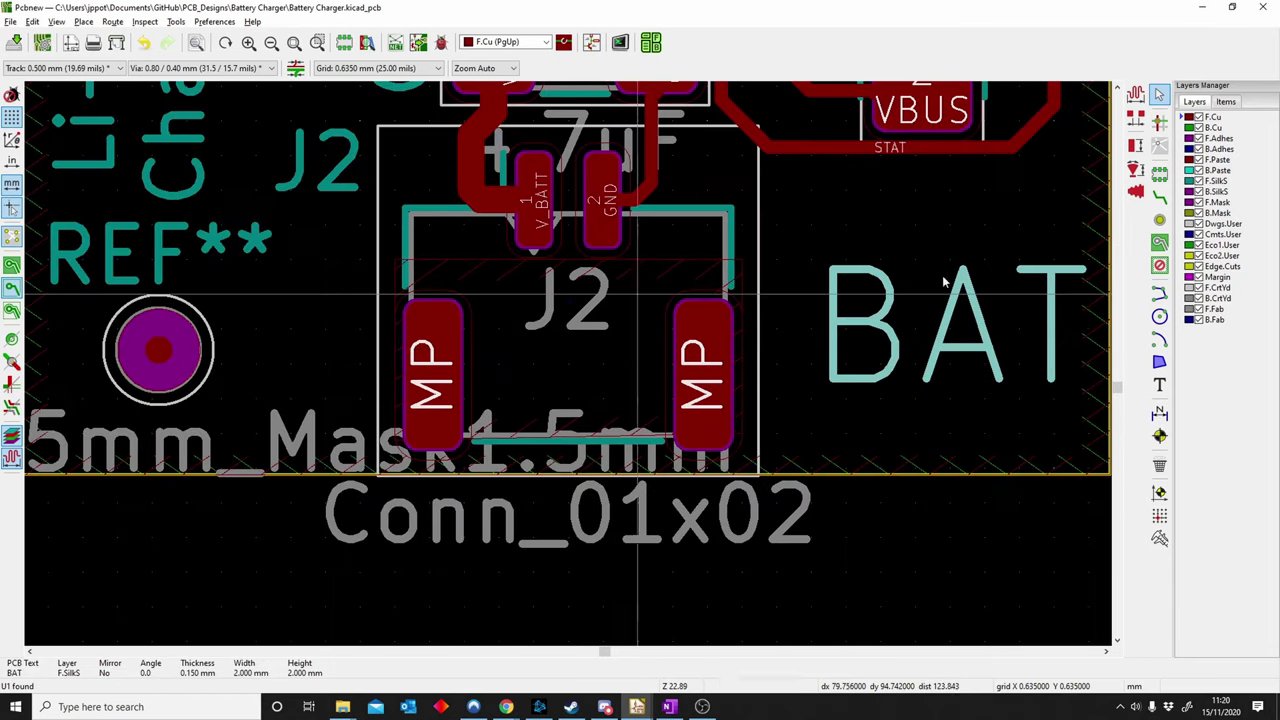
{"action": "key", "text": "x"}
{"action": "left_click", "coordinate": [530, 200]}
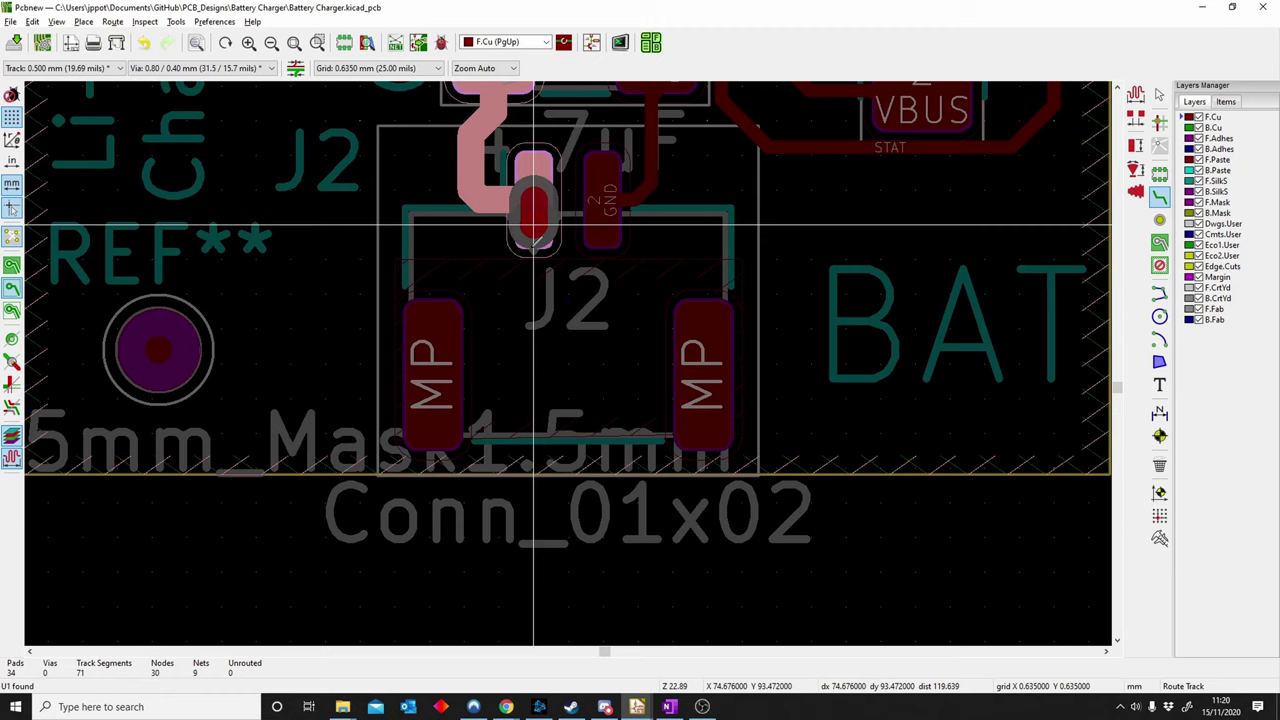
{"action": "scroll", "coordinate": [499, 226], "scroll_direction": "down", "scroll_amount": 5}
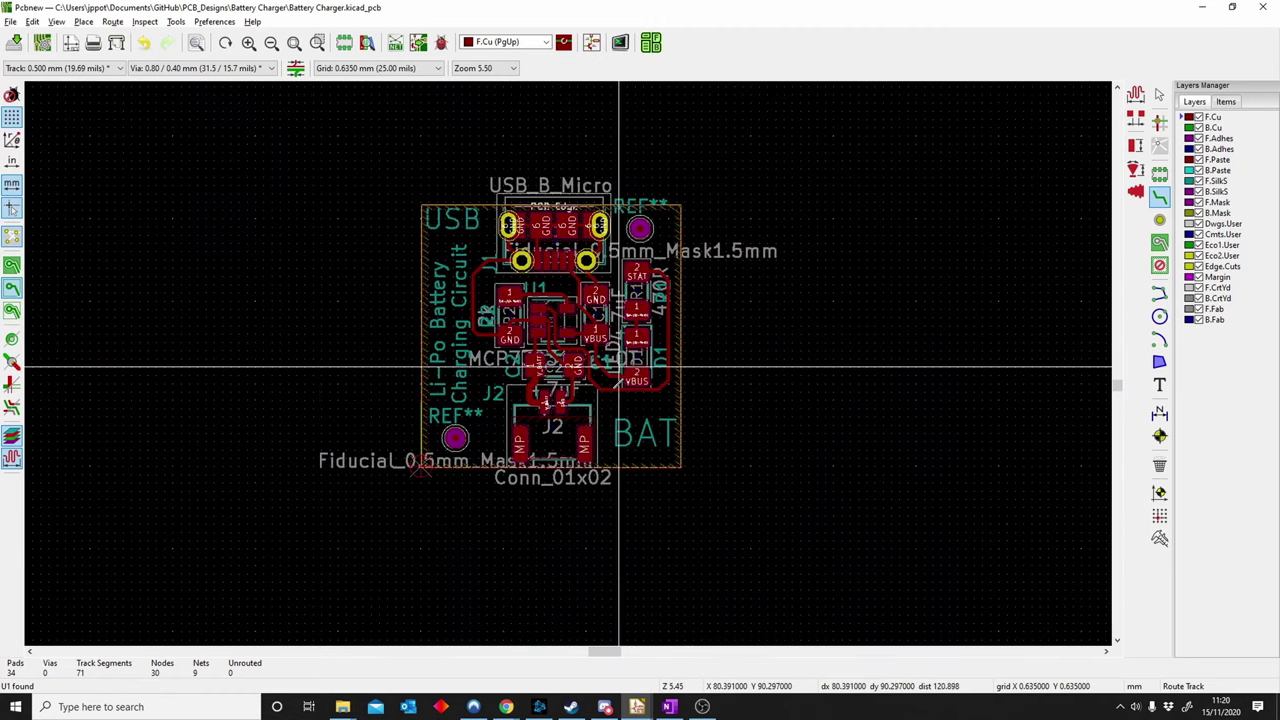
Review the text properties of the BAT silkscreen label without changing them, and view the board in 3D.
{"action": "scroll", "coordinate": [586, 457], "scroll_direction": "up", "scroll_amount": 3}
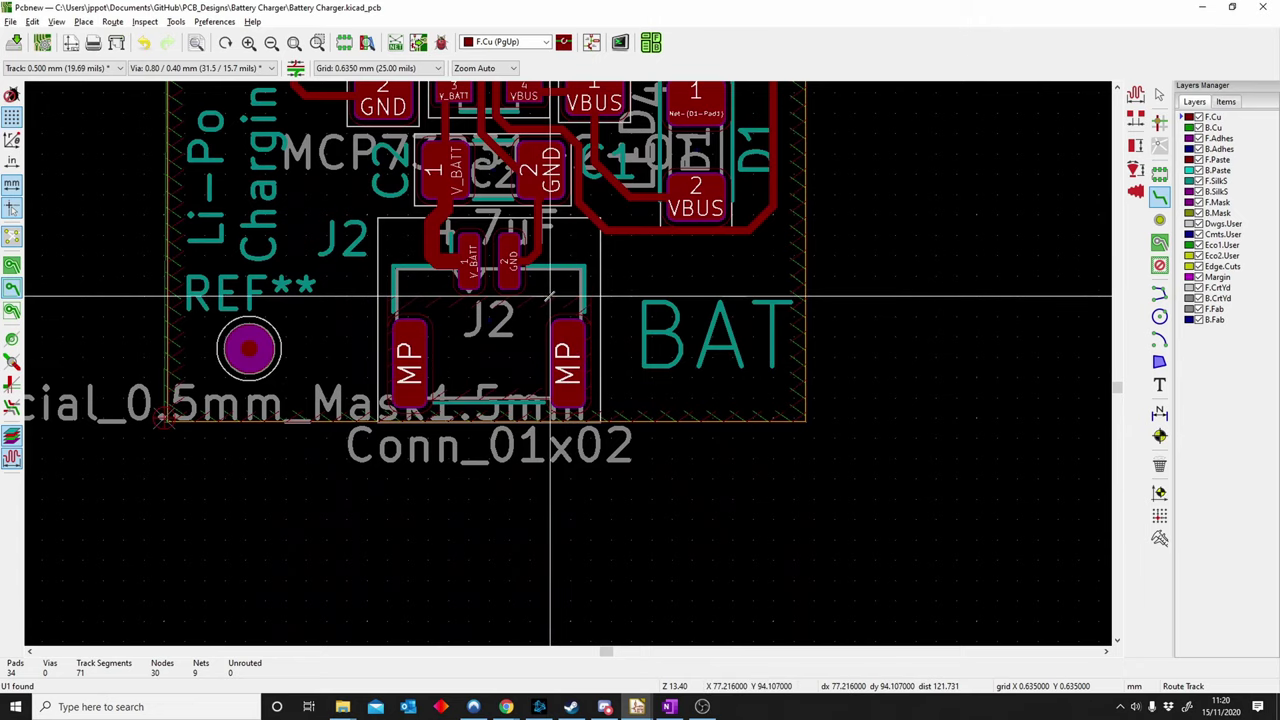
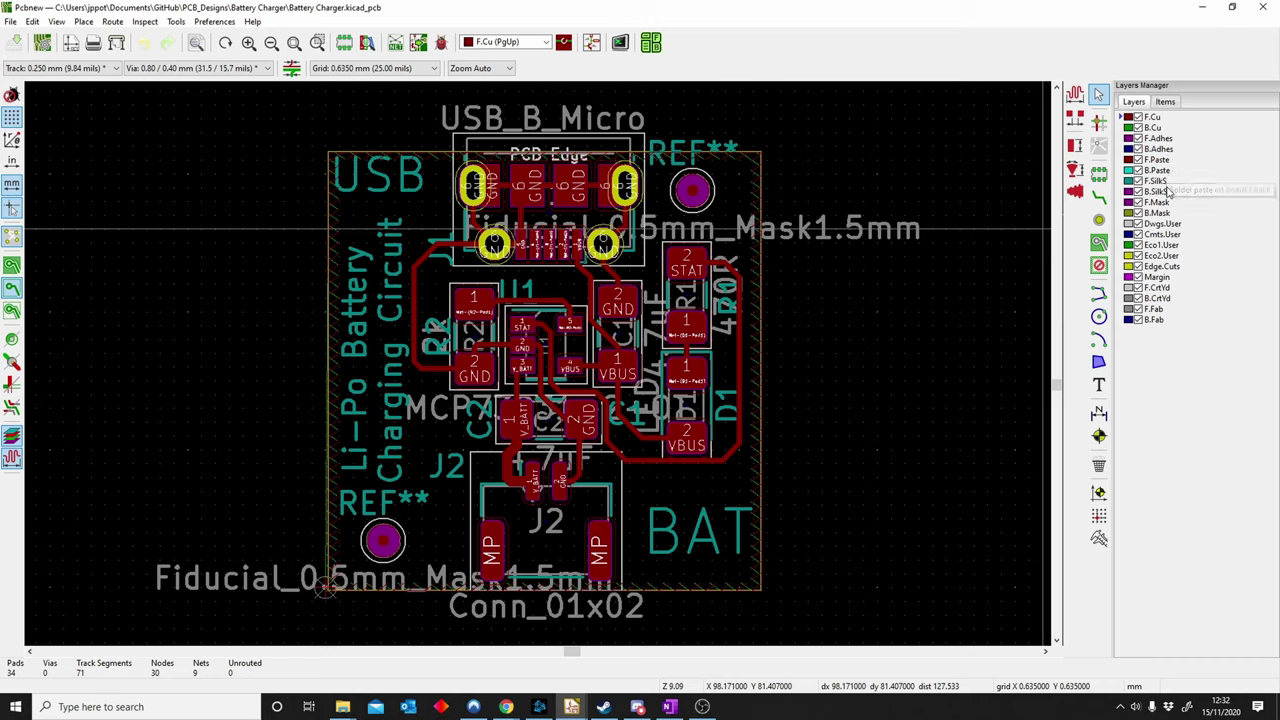
{"action": "double_click", "coordinate": [708, 545]}
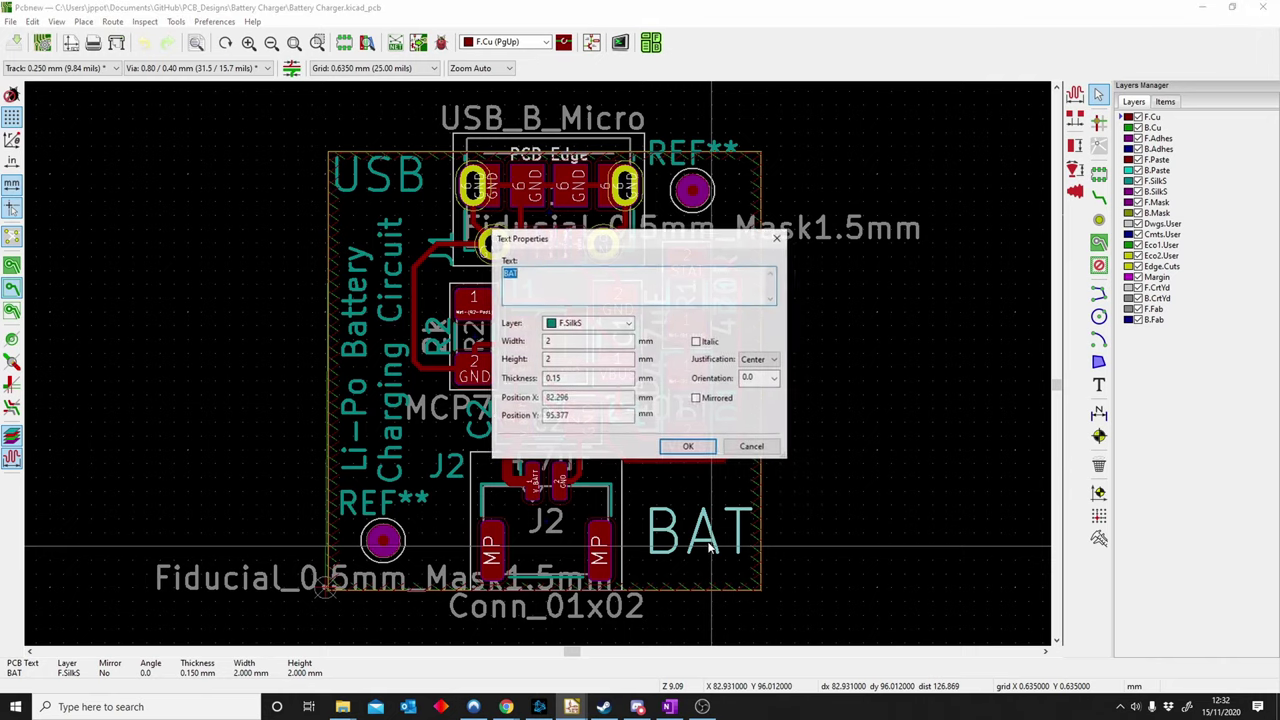
{"action": "left_click", "coordinate": [752, 447]}
{"action": "key", "text": "alt+3"}
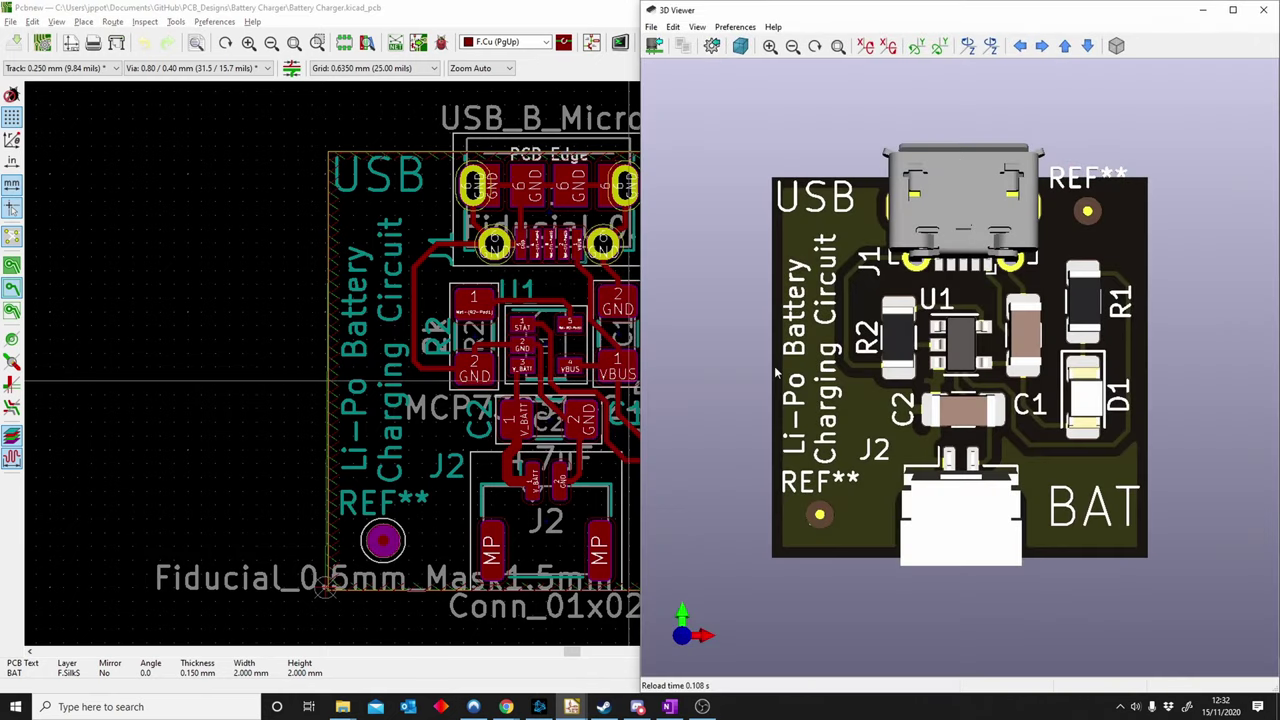
{"action": "left_click", "coordinate": [1263, 9]}
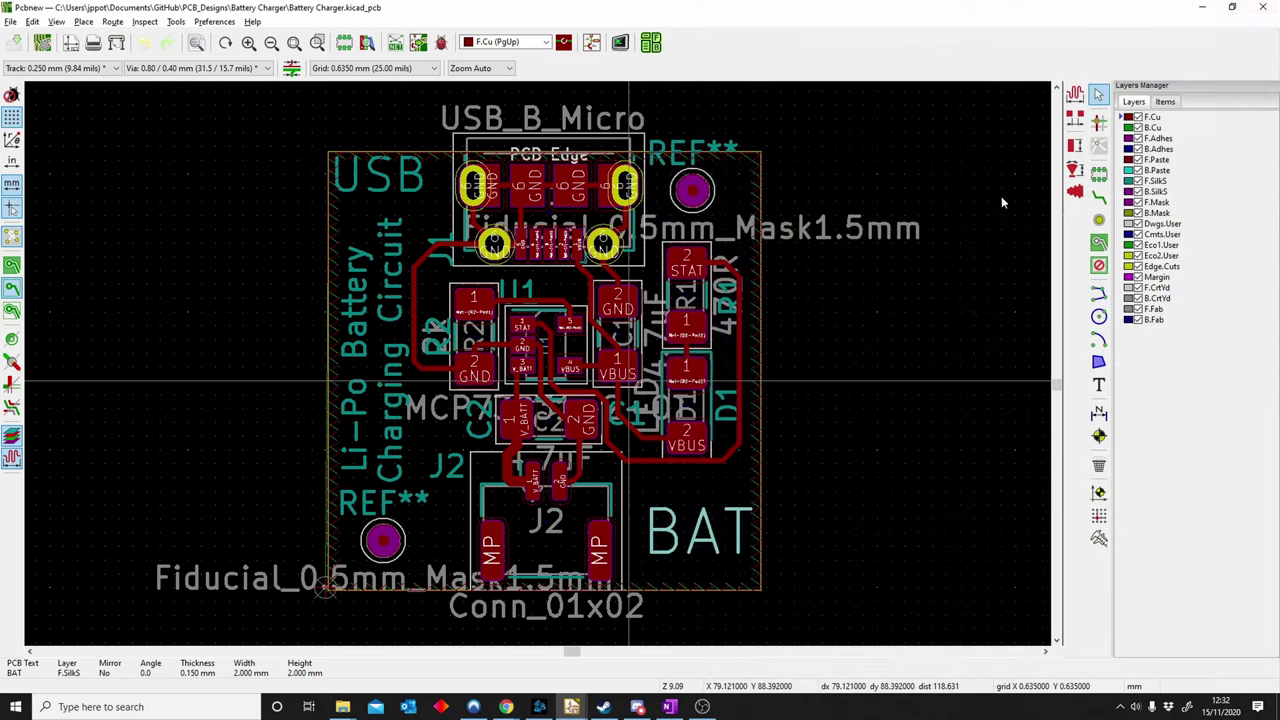
Make F.Mask the active layer and examine the solder mask openings around U1 and C2, including in 3D.
{"action": "left_click", "coordinate": [1153, 192]}
{"action": "left_click", "coordinate": [1157, 204]}
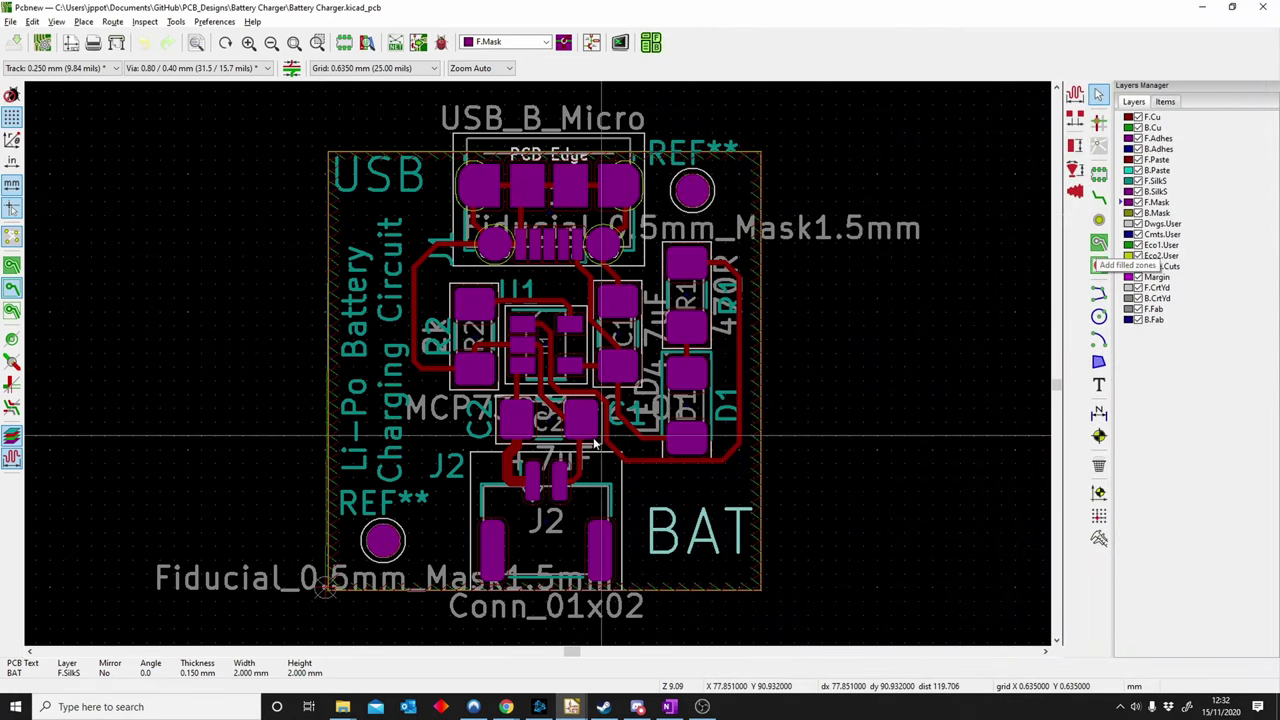
{"action": "scroll", "coordinate": [505, 545], "scroll_direction": "up", "scroll_amount": 3}
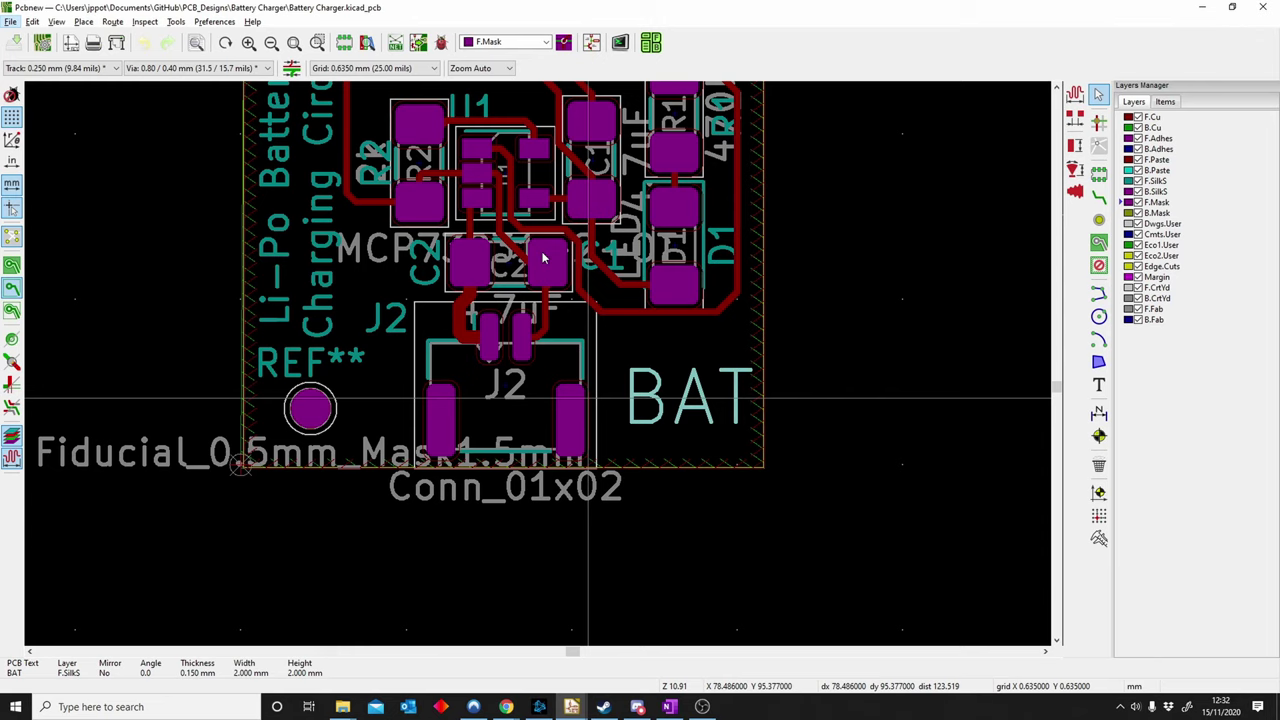
{"action": "key", "text": "alt+3"}
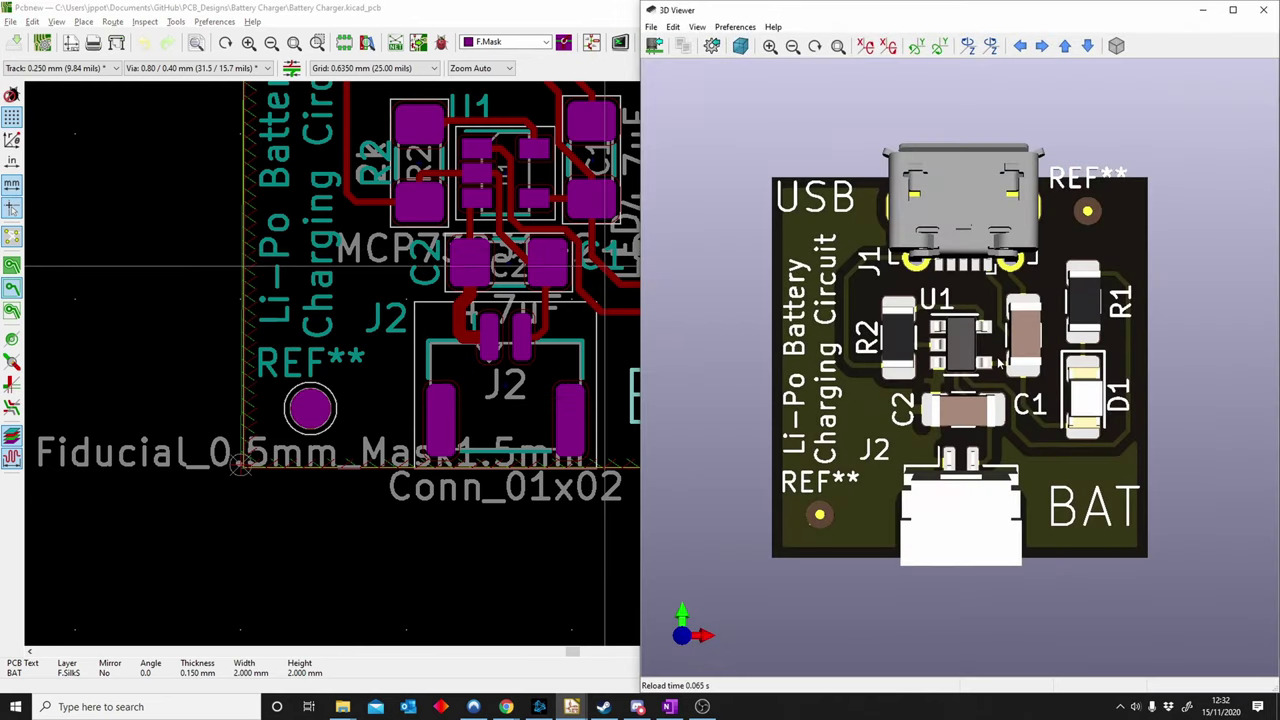
{"action": "scroll", "coordinate": [982, 366], "scroll_direction": "up", "scroll_amount": 3}
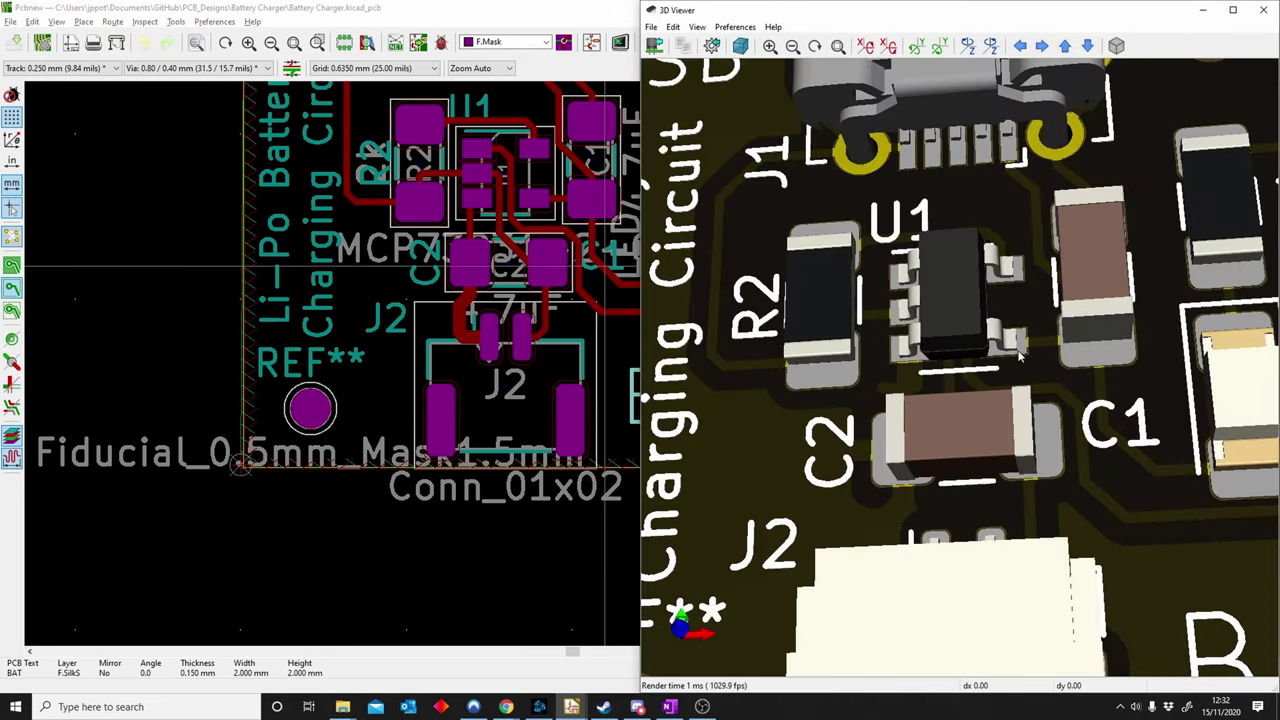
{"action": "left_click_drag", "start_coordinate": [1020, 356], "coordinate": [1008, 350]}
{"action": "left_click", "coordinate": [1263, 9]}
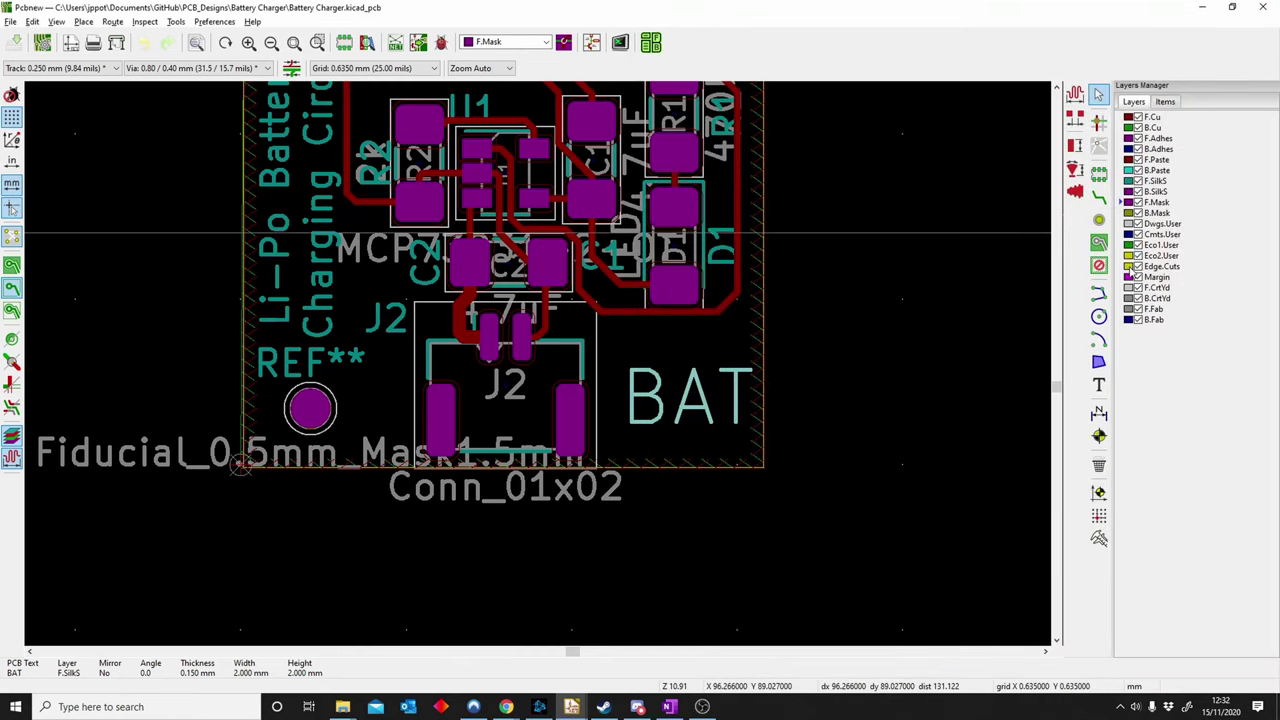
Make Edge.Cuts the active layer and examine the board outline around all components.
{"action": "left_click", "coordinate": [1130, 270]}
{"action": "middle_click_drag", "start_coordinate": [763, 175], "coordinate": [800, 288]}
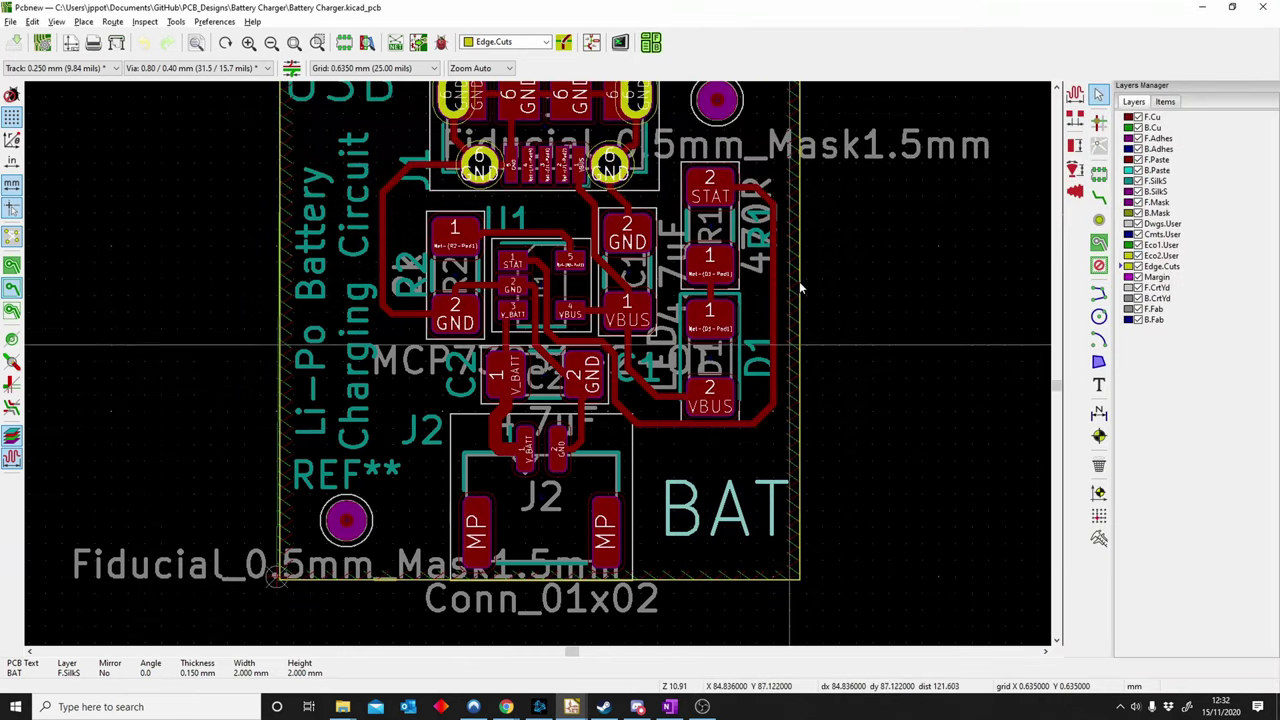
{"action": "scroll", "coordinate": [803, 202], "scroll_direction": "down", "scroll_amount": 1}
{"action": "middle_click_drag", "start_coordinate": [484, 515], "coordinate": [562, 411]}
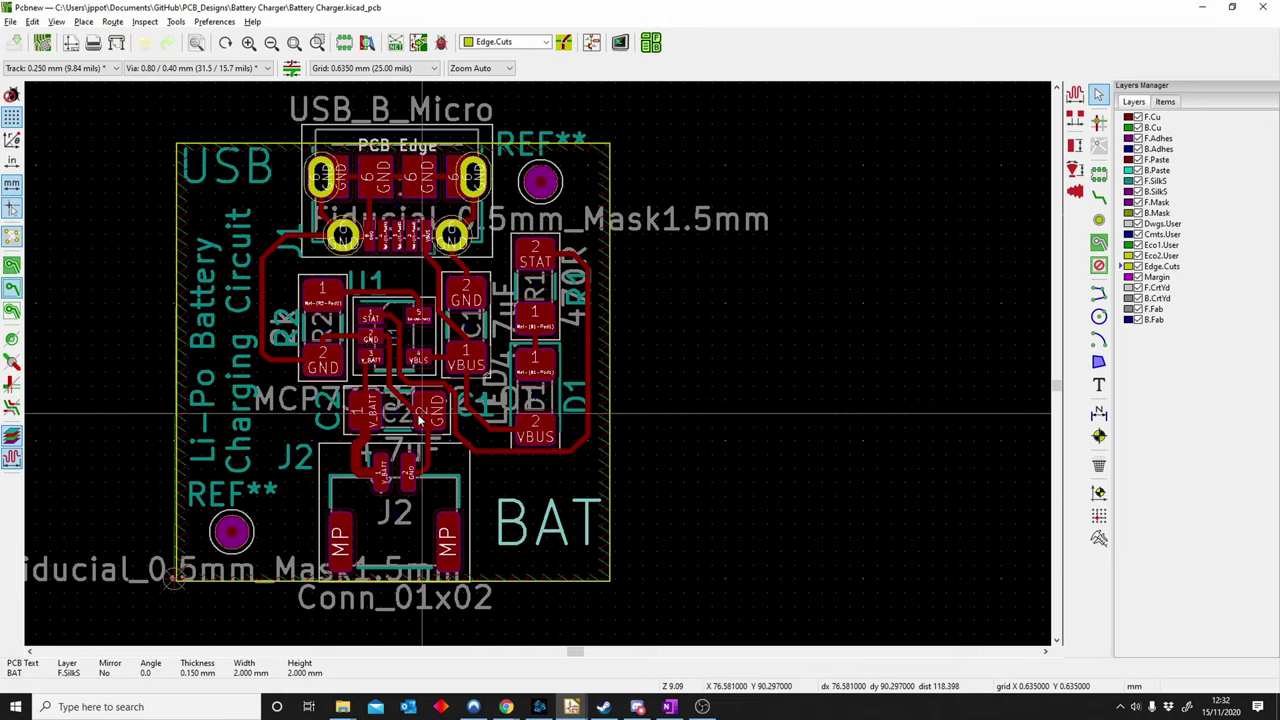
{"action": "middle_click_drag", "start_coordinate": [423, 417], "coordinate": [529, 420]}
{"action": "scroll", "coordinate": [501, 362], "scroll_direction": "down", "scroll_amount": 1}
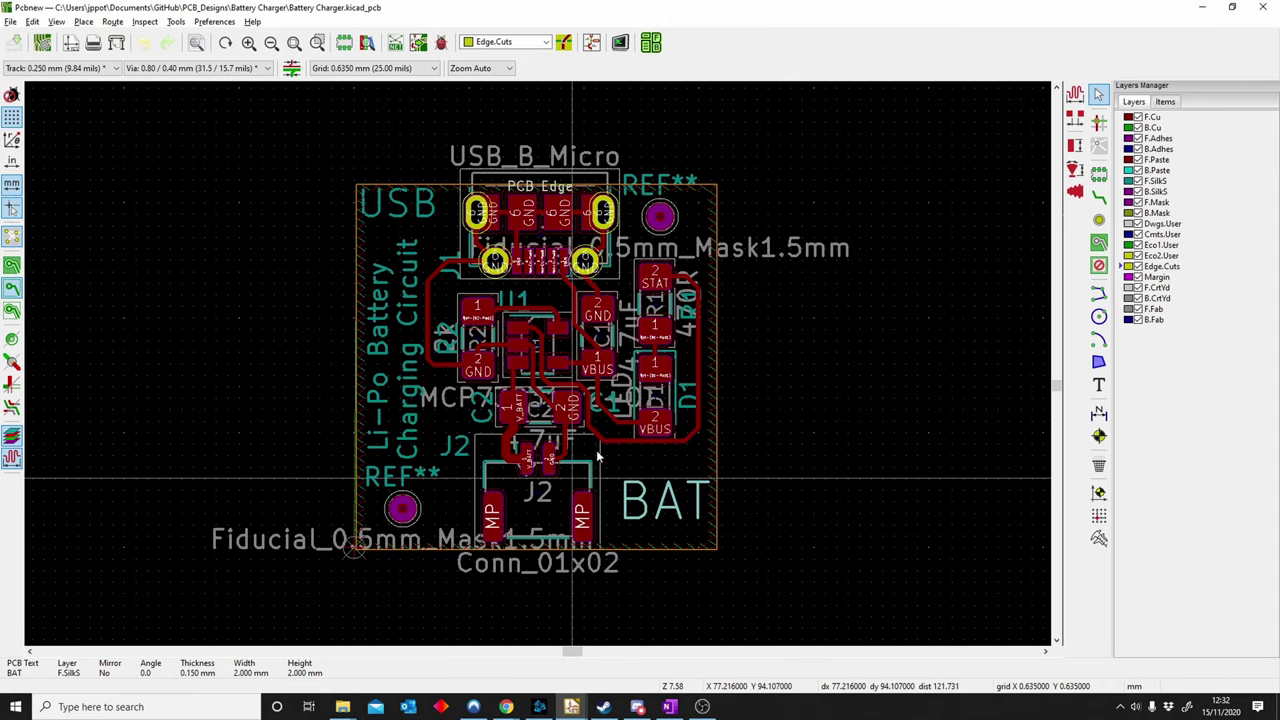
{"action": "middle_click_drag", "start_coordinate": [563, 400], "coordinate": [573, 415]}
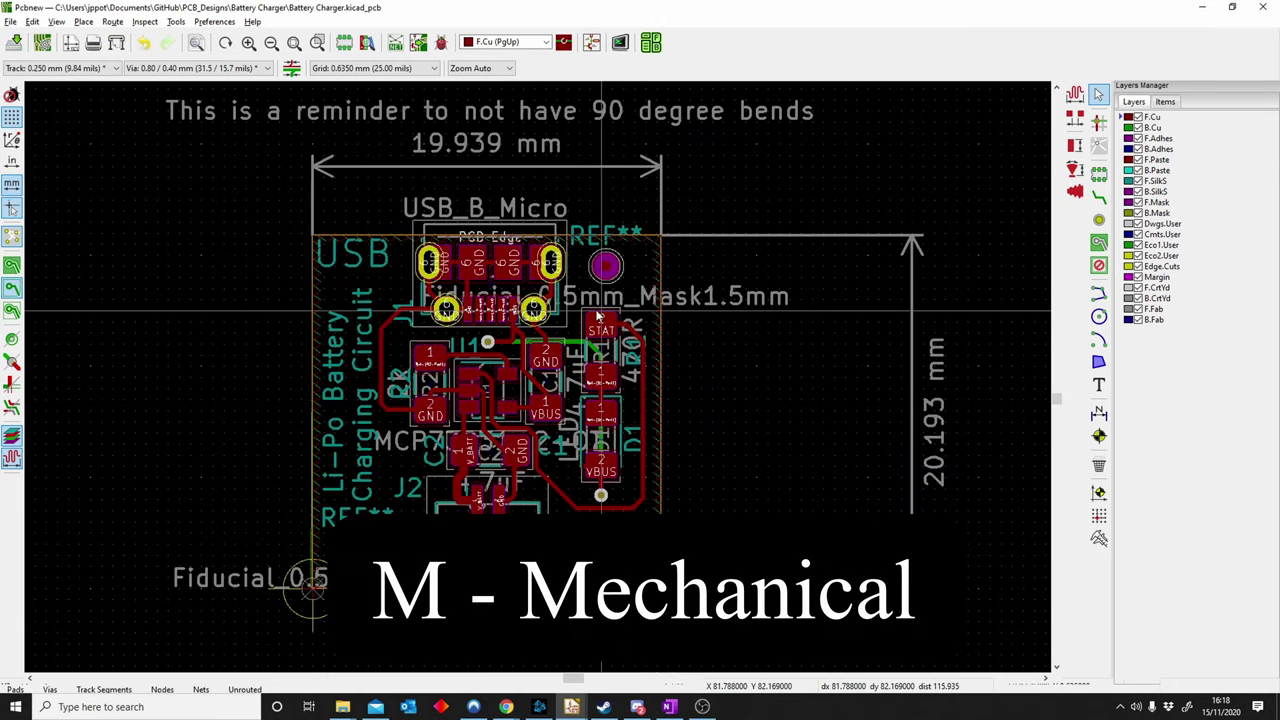
Inspect the board in 3D from several angles, checking the component models including USB connector J1.
{"action": "middle_click_drag", "start_coordinate": [499, 246], "coordinate": [512, 251]}
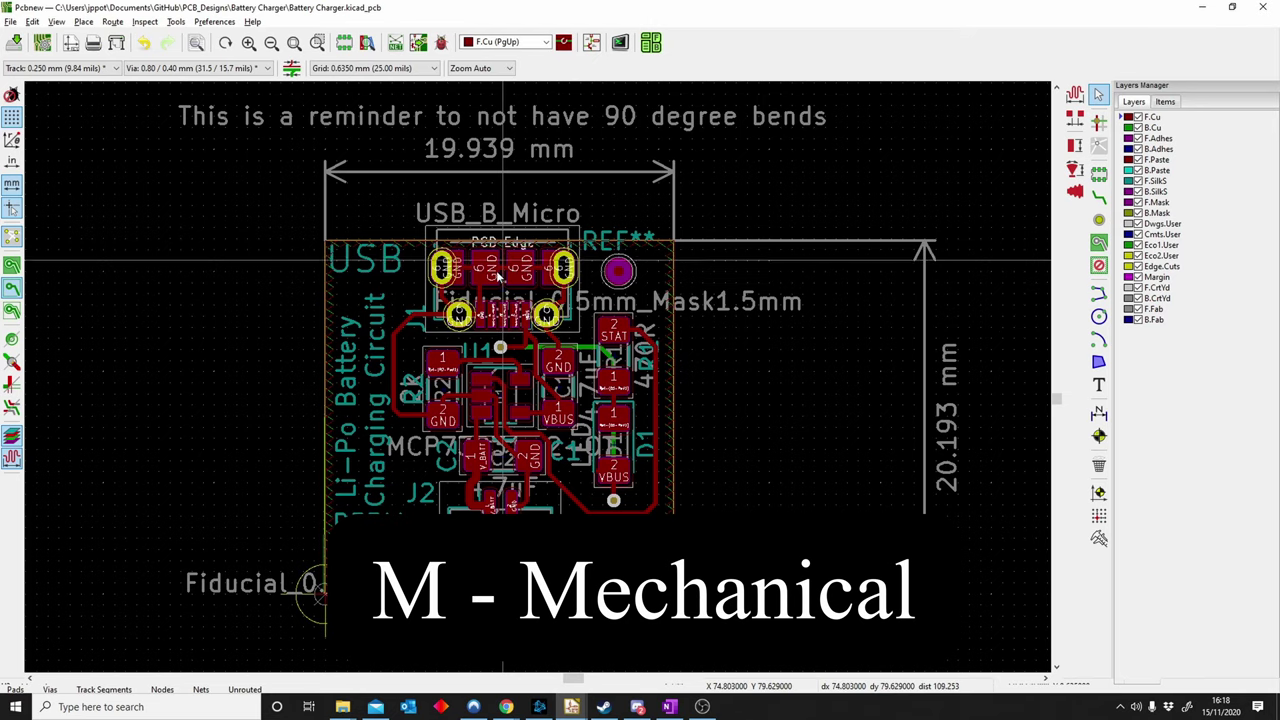
{"action": "key", "text": "alt+3"}
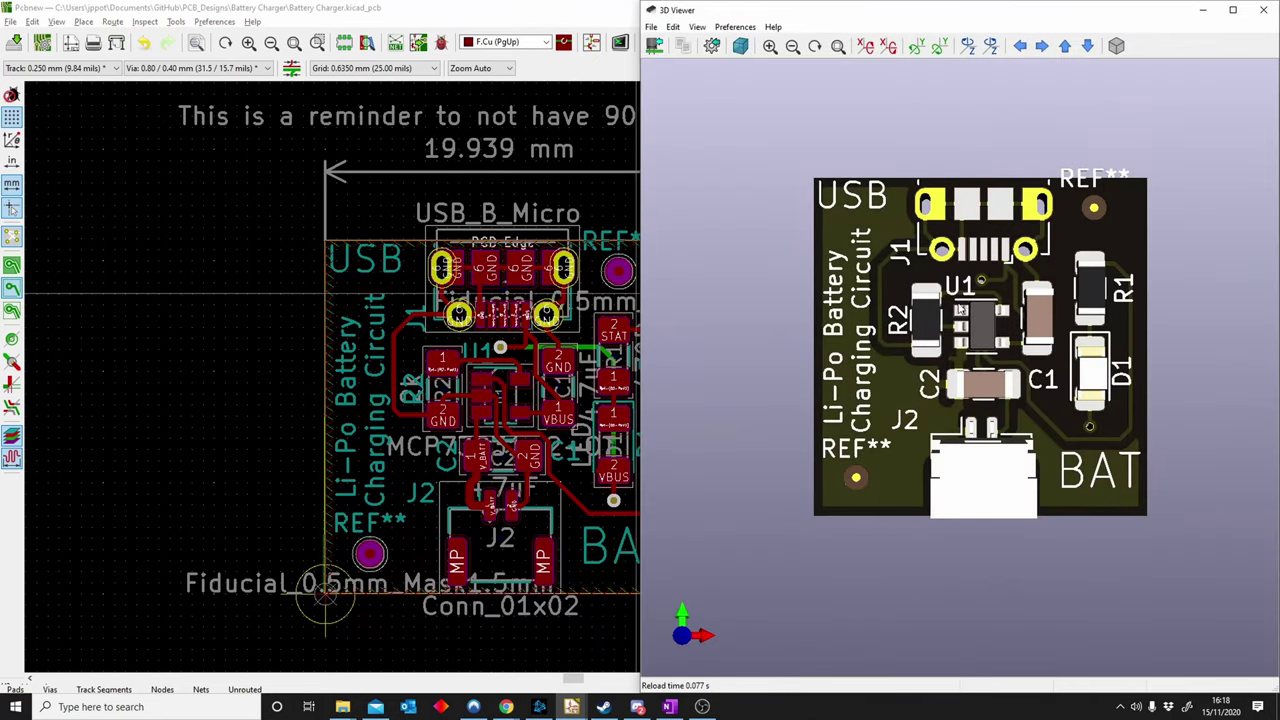
{"action": "left_click_drag", "start_coordinate": [961, 308], "coordinate": [961, 248]}
{"action": "left_click_drag", "start_coordinate": [990, 322], "coordinate": [898, 327]}
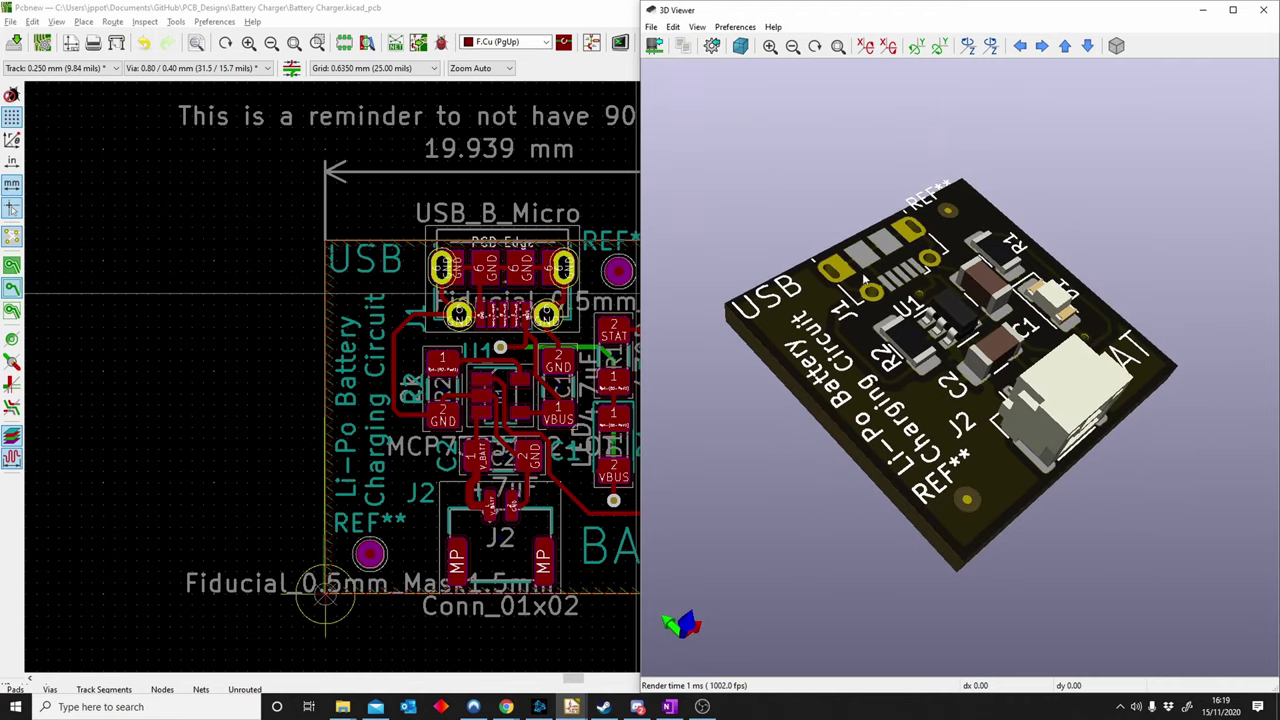
{"action": "left_click_drag", "start_coordinate": [1081, 363], "coordinate": [1008, 410]}
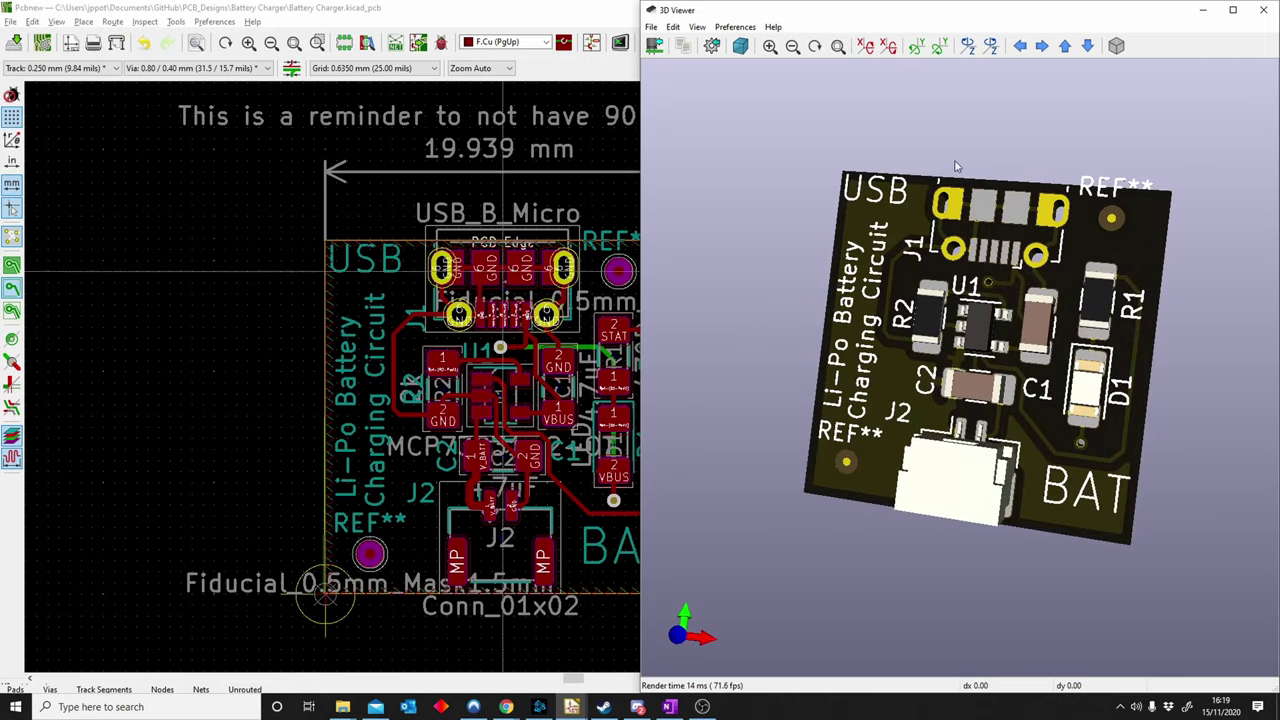
{"action": "left_click", "coordinate": [1255, 15]}
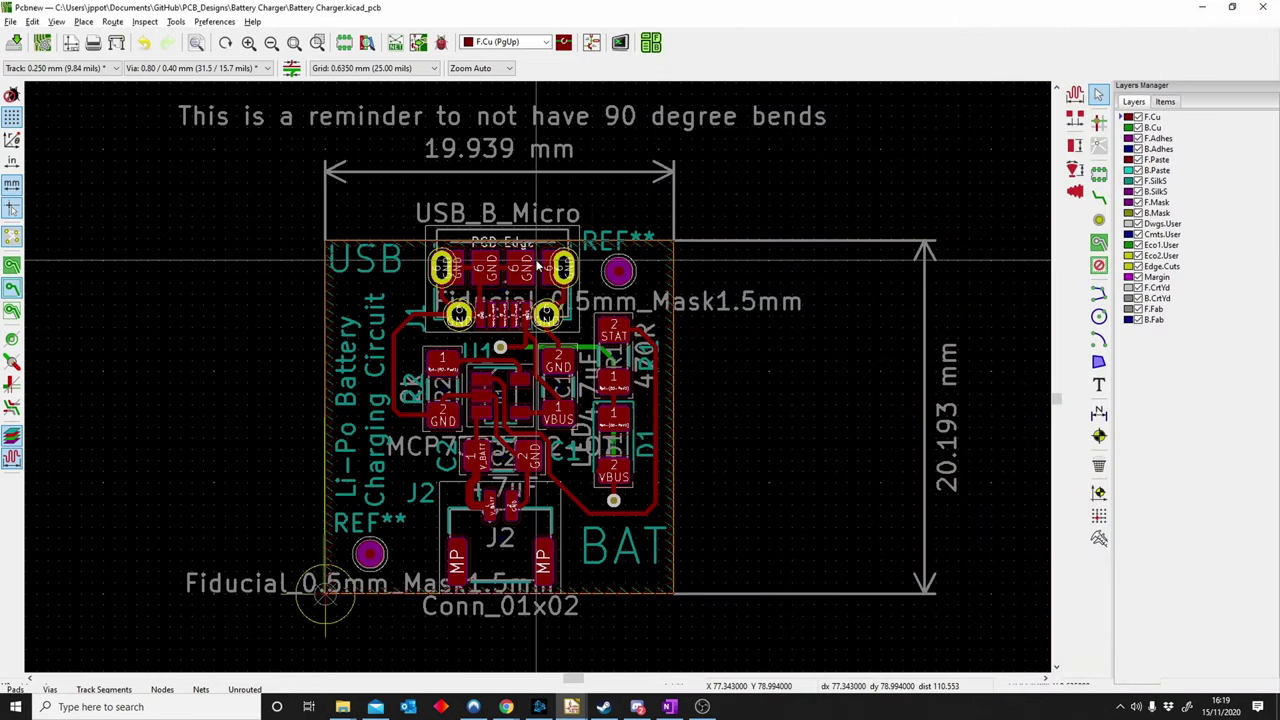
Add the 3D model 1050170001.stp from the Step Files/USB folder to the USB connector J1 footprint.
{"action": "double_click", "coordinate": [458, 318]}
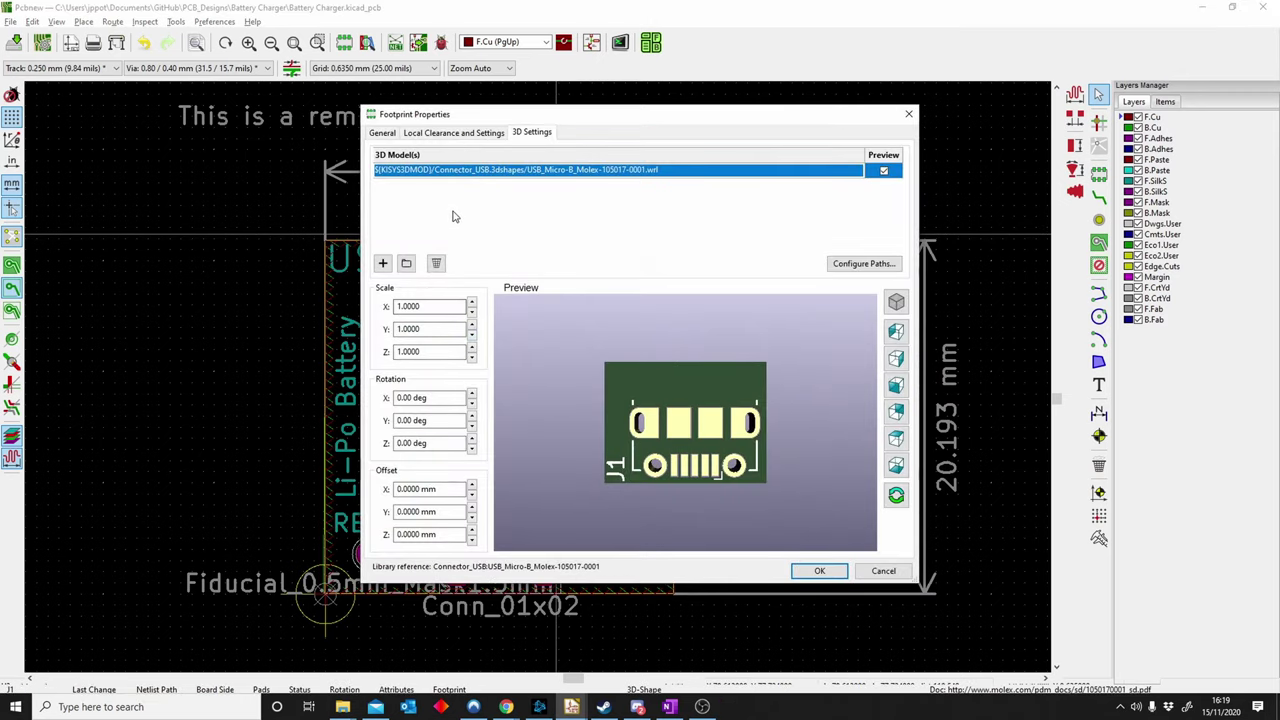
{"action": "left_click", "coordinate": [908, 114]}
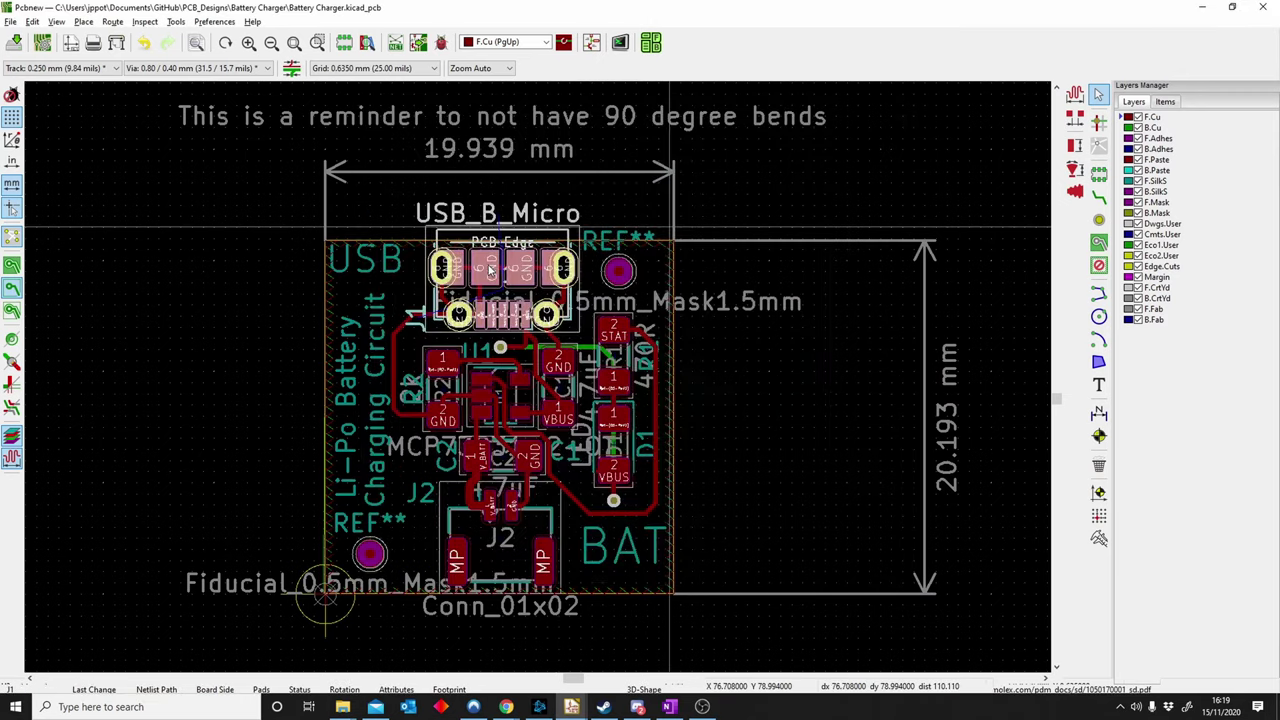
{"action": "double_click", "coordinate": [570, 232]}
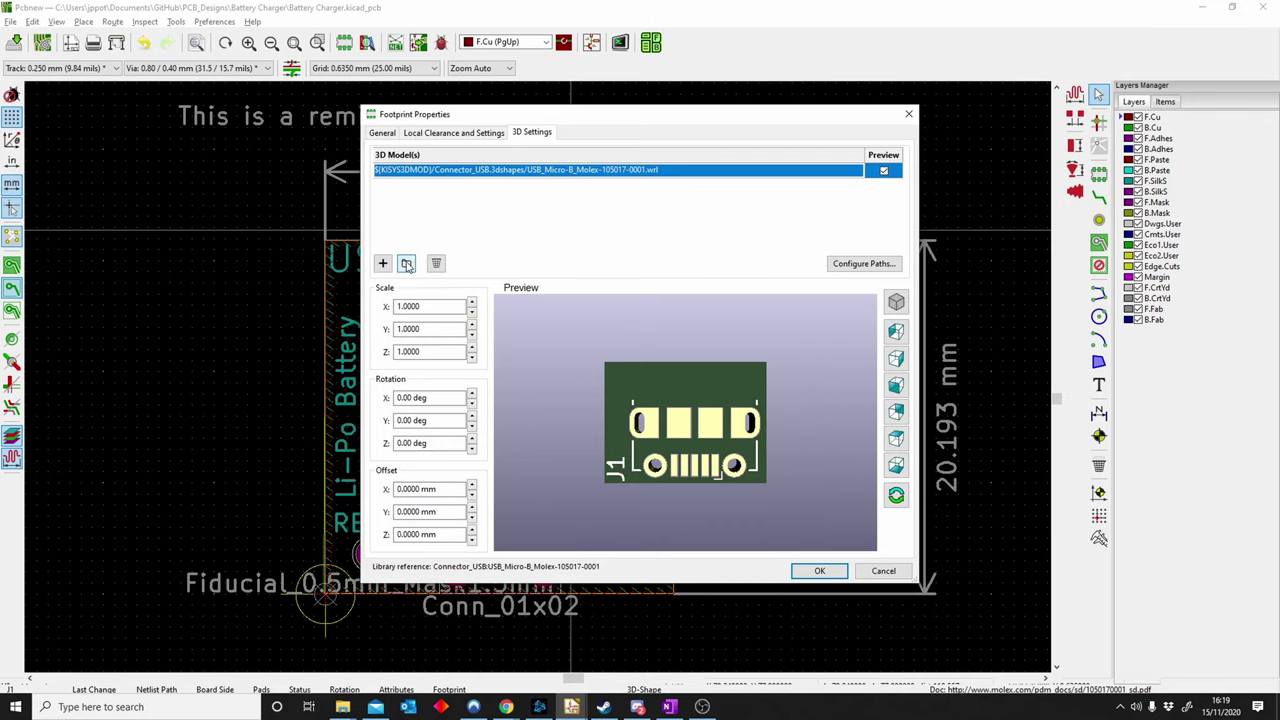
{"action": "left_click", "coordinate": [405, 264]}
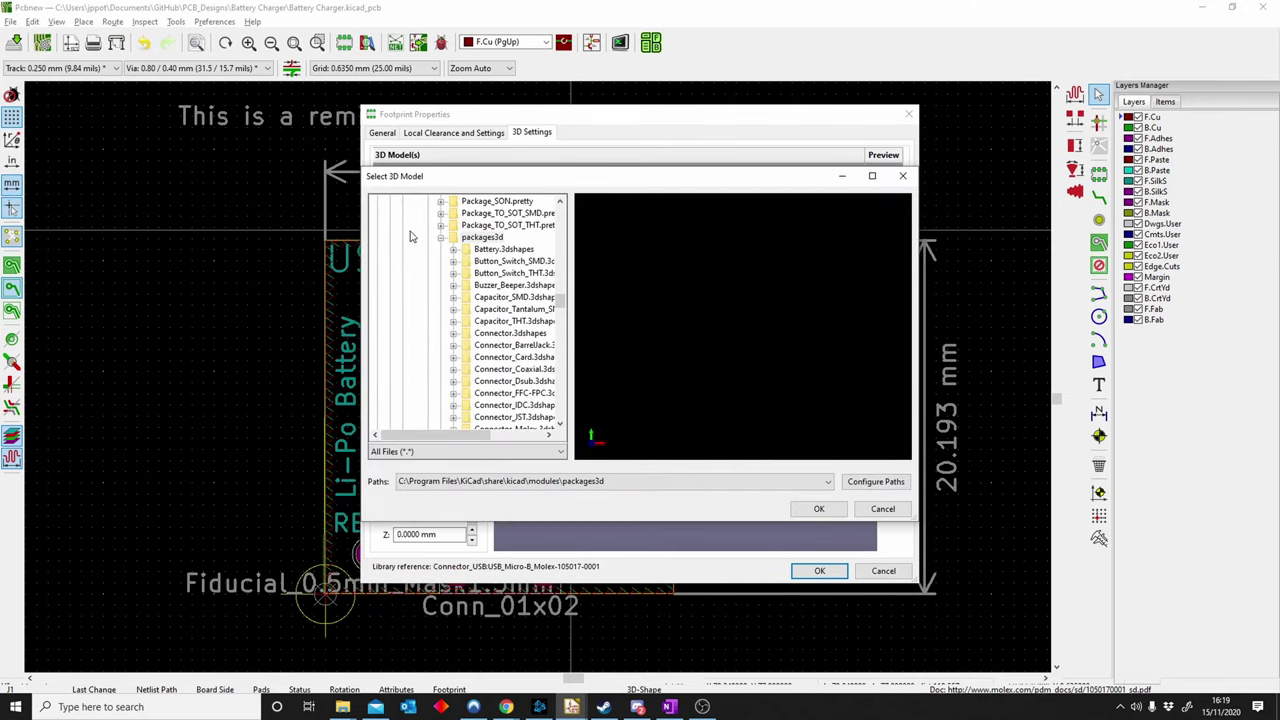
{"action": "left_click", "coordinate": [440, 238]}
{"action": "scroll", "coordinate": [438, 242], "scroll_direction": "up", "scroll_amount": 20}
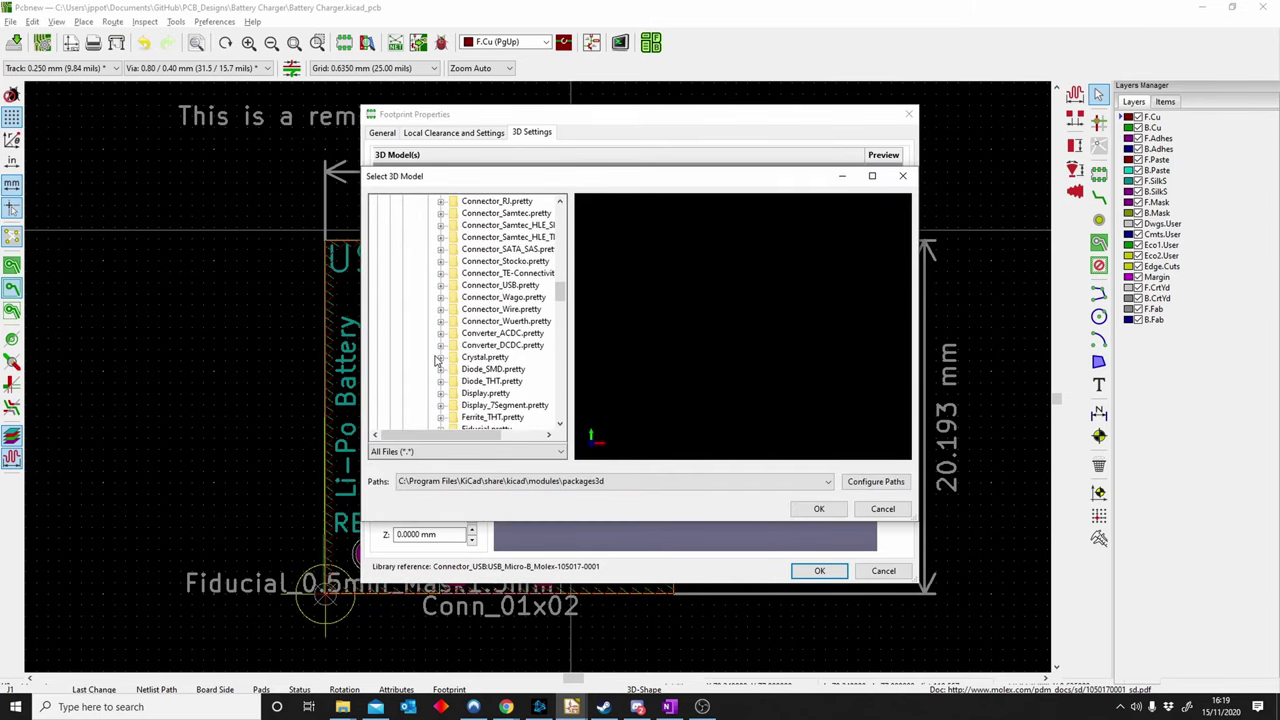
{"action": "scroll", "coordinate": [437, 360], "scroll_direction": "up", "scroll_amount": 8}
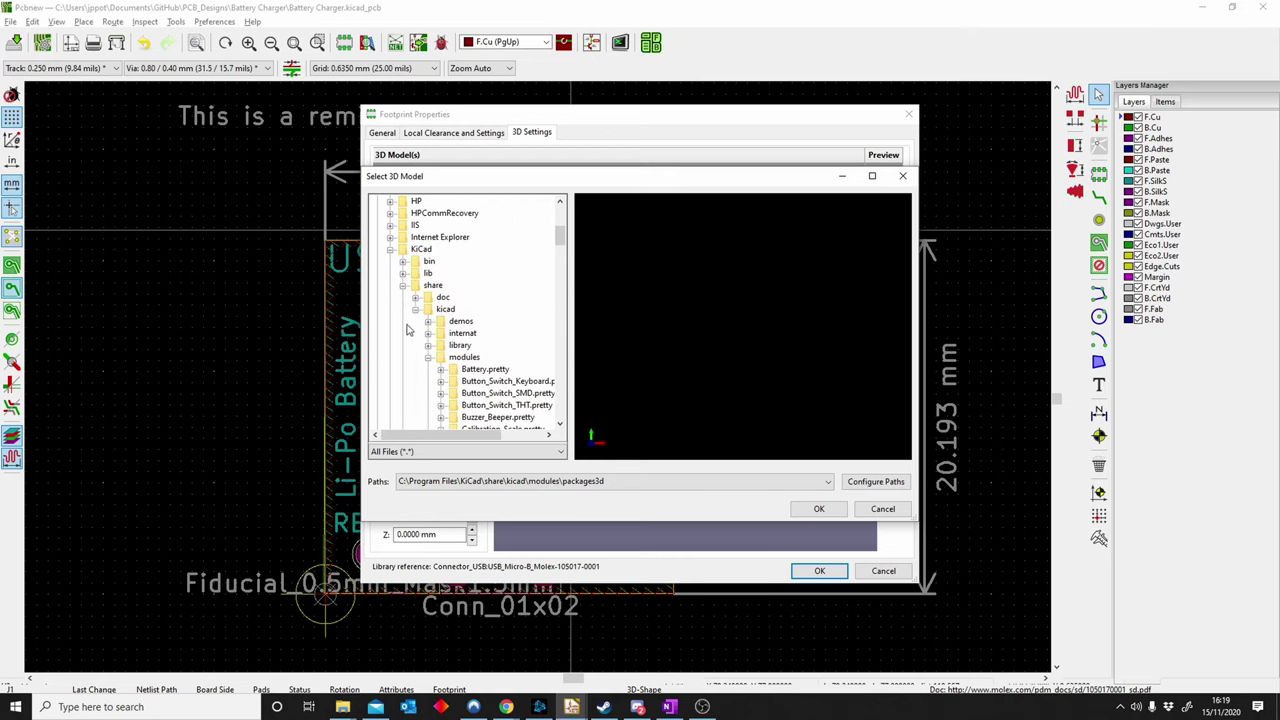
{"action": "left_click", "coordinate": [403, 287]}
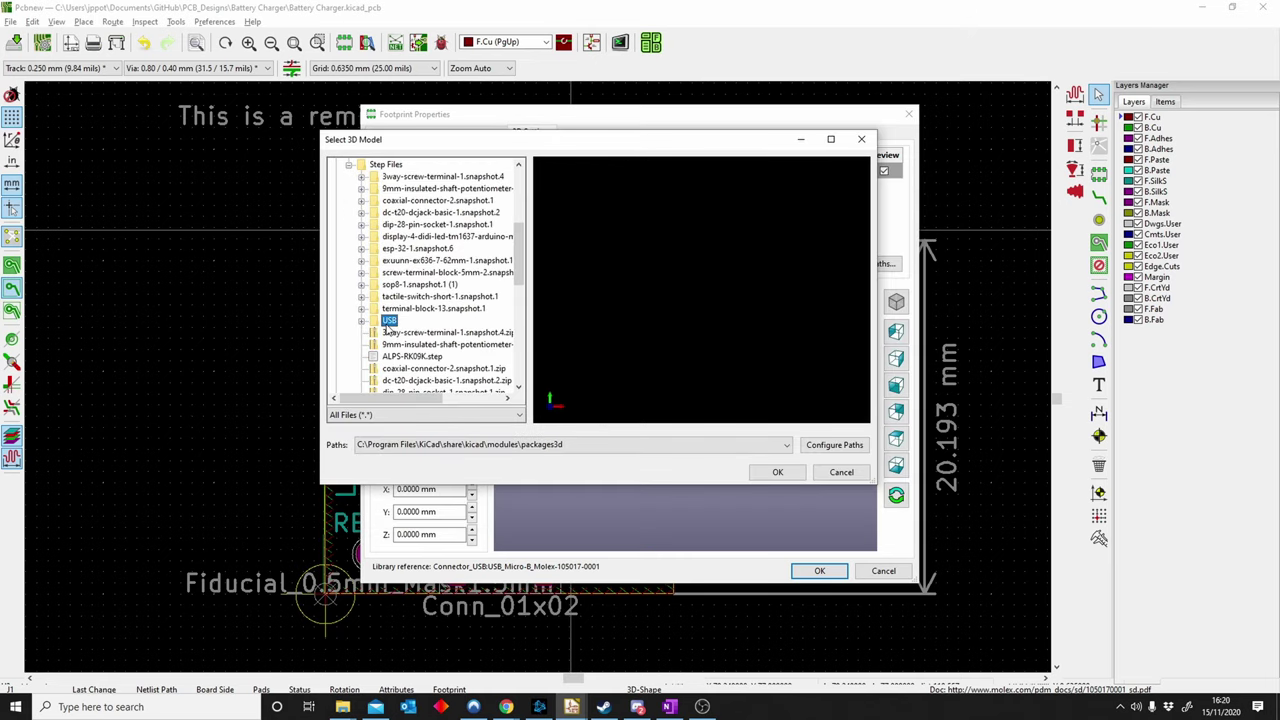
{"action": "left_click", "coordinate": [362, 321]}
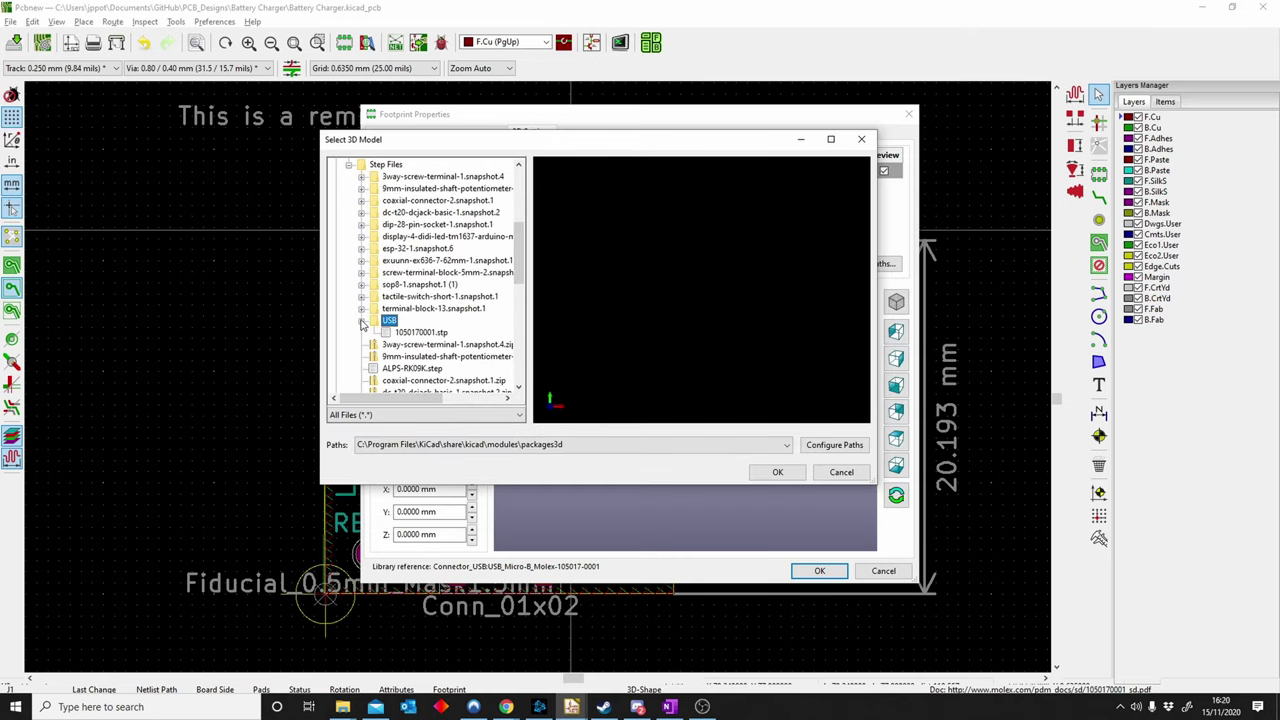
{"action": "left_click", "coordinate": [414, 333]}
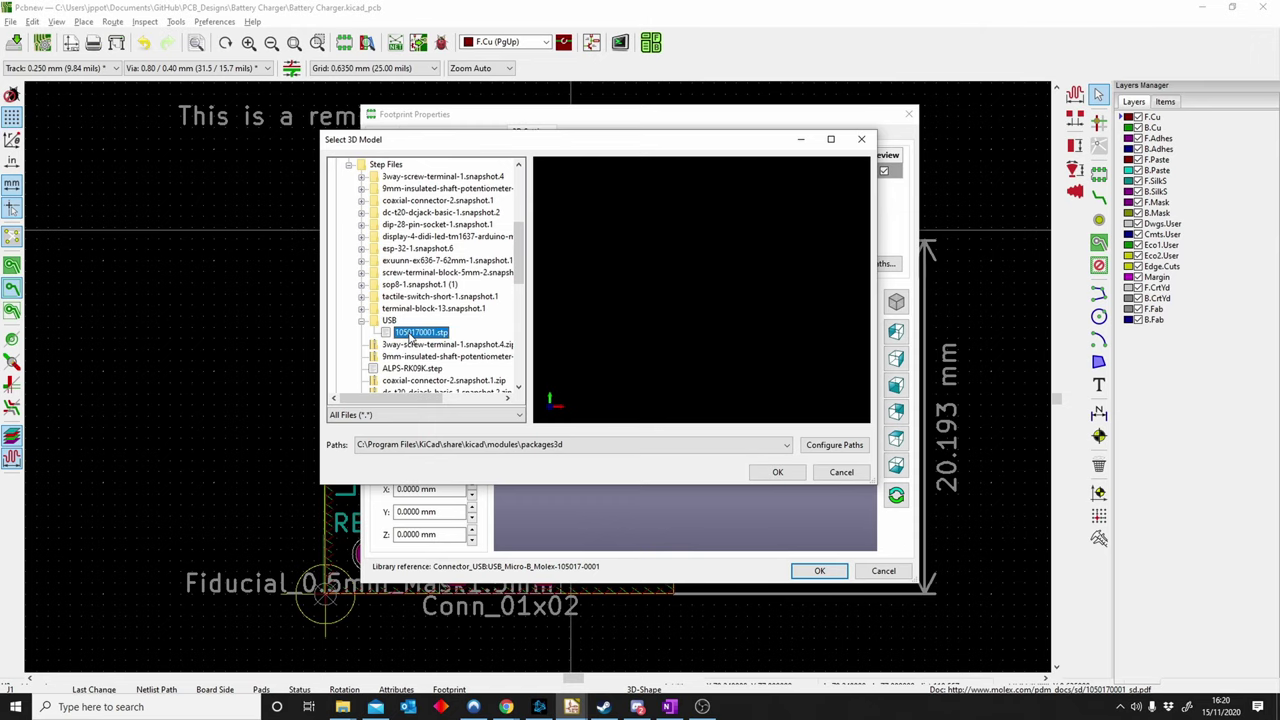
{"action": "left_click", "coordinate": [771, 472]}
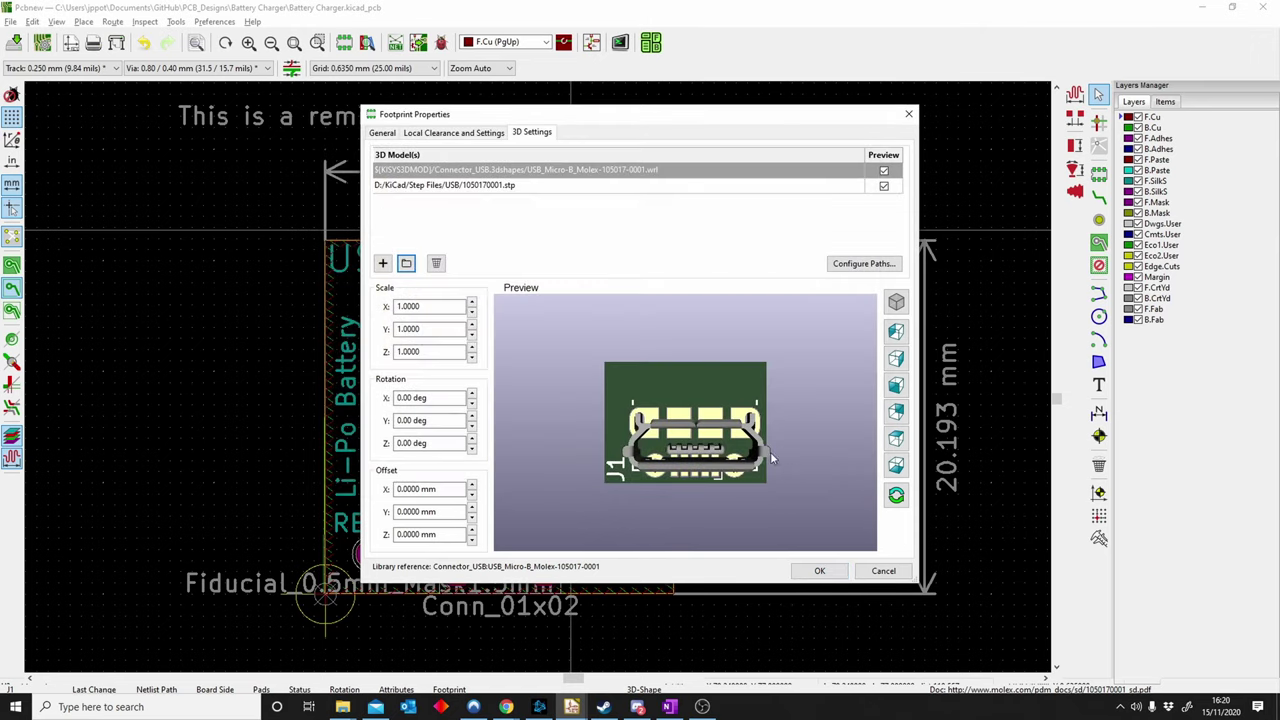
Set the X rotation of J1's 1050170001.stp model to -90 degrees.
{"action": "double_click", "coordinate": [497, 186]}
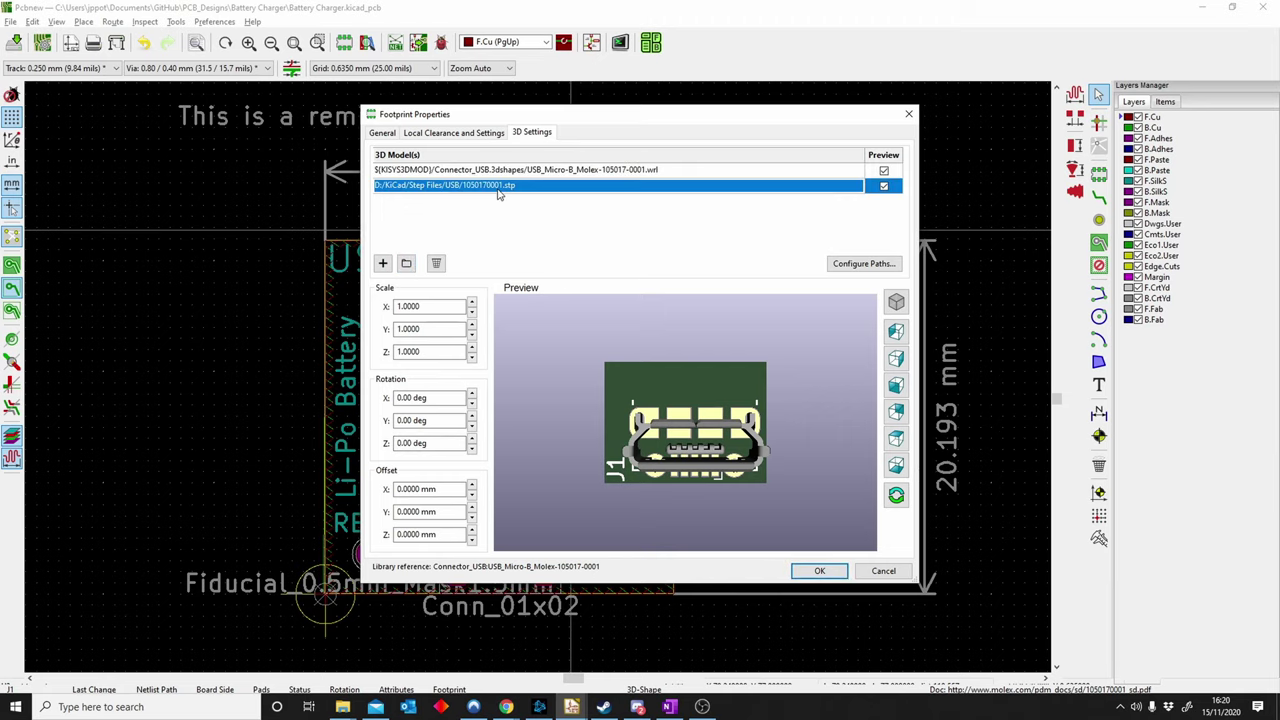
{"action": "left_click", "coordinate": [473, 449]}
{"action": "left_click", "coordinate": [473, 439]}
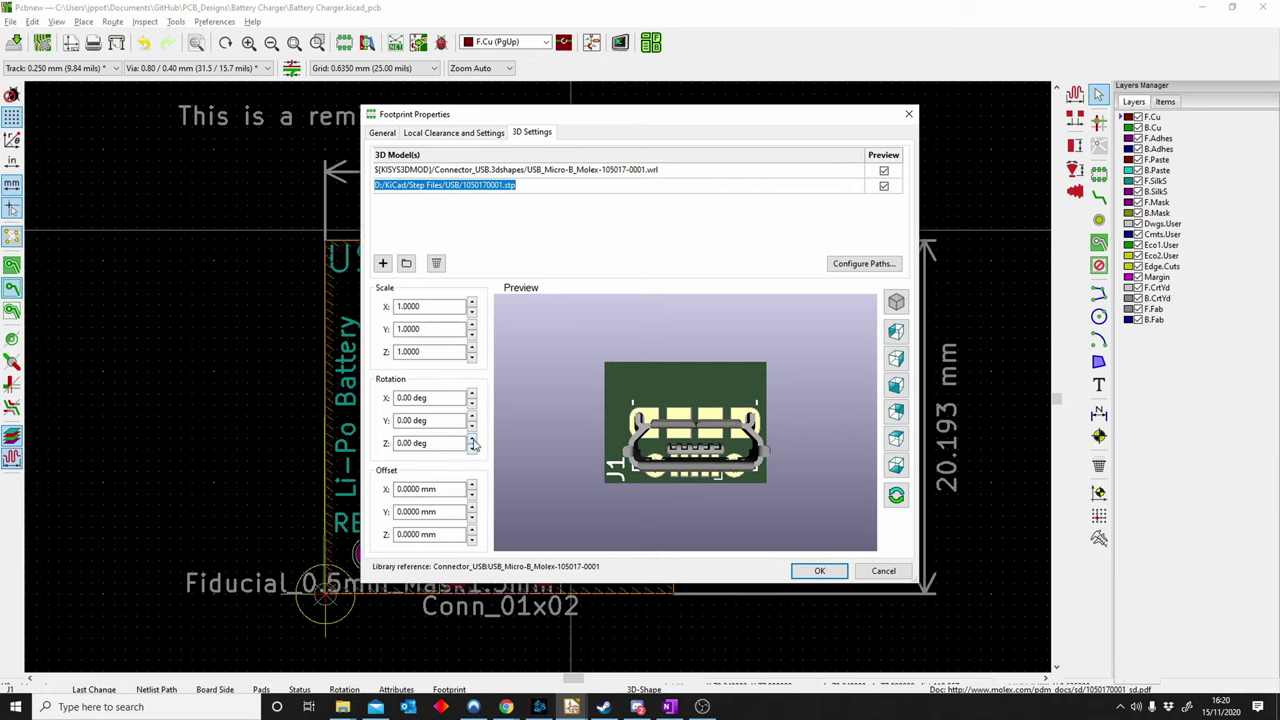
{"action": "left_click", "coordinate": [480, 428]}
{"action": "left_click", "coordinate": [473, 427]}
{"action": "left_click", "coordinate": [471, 415]}
{"action": "left_click", "coordinate": [471, 403]}
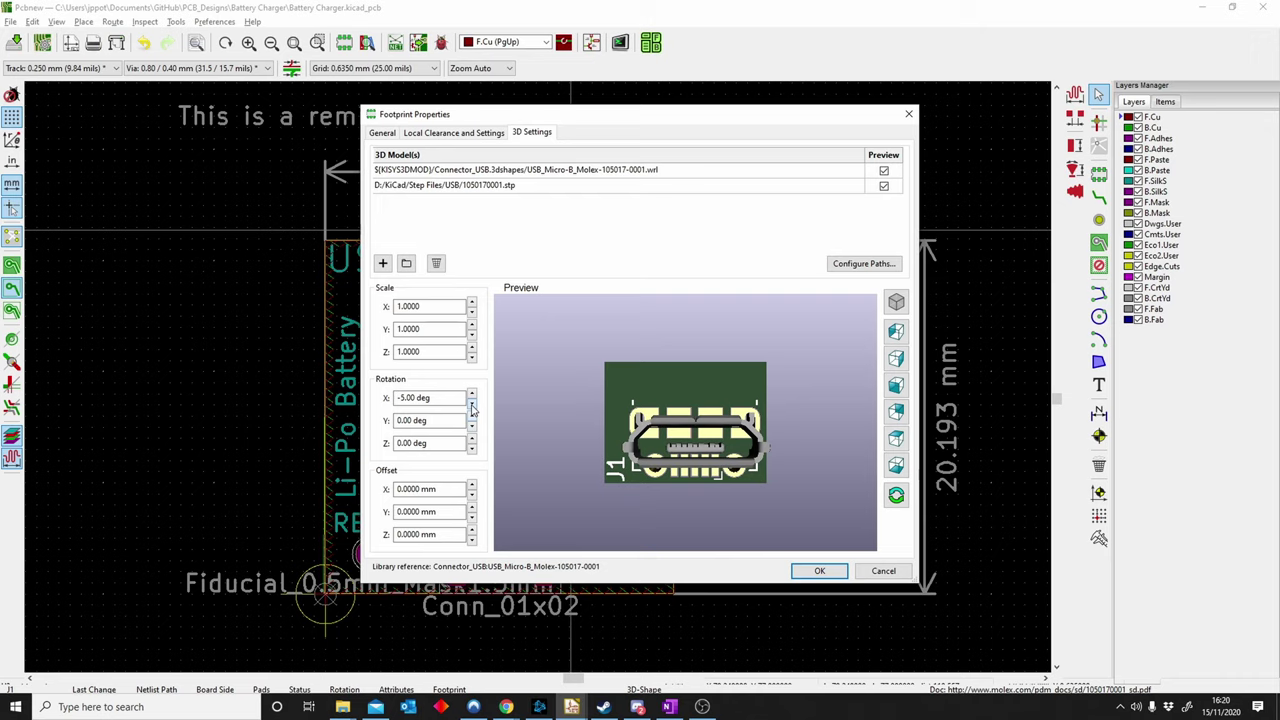
{"action": "left_click", "coordinate": [471, 403]}
{"action": "left_click", "coordinate": [471, 403]}
{"action": "left_click", "coordinate": [471, 403]}
{"action": "left_click", "coordinate": [471, 403]}
{"action": "left_click", "coordinate": [471, 403]}
{"action": "left_click", "coordinate": [471, 403]}
{"action": "left_click", "coordinate": [472, 405]}
{"action": "left_click", "coordinate": [472, 405]}
{"action": "left_click", "coordinate": [472, 405]}
{"action": "left_click", "coordinate": [472, 405]}
{"action": "left_click", "coordinate": [472, 405]}
{"action": "left_click", "coordinate": [472, 405]}
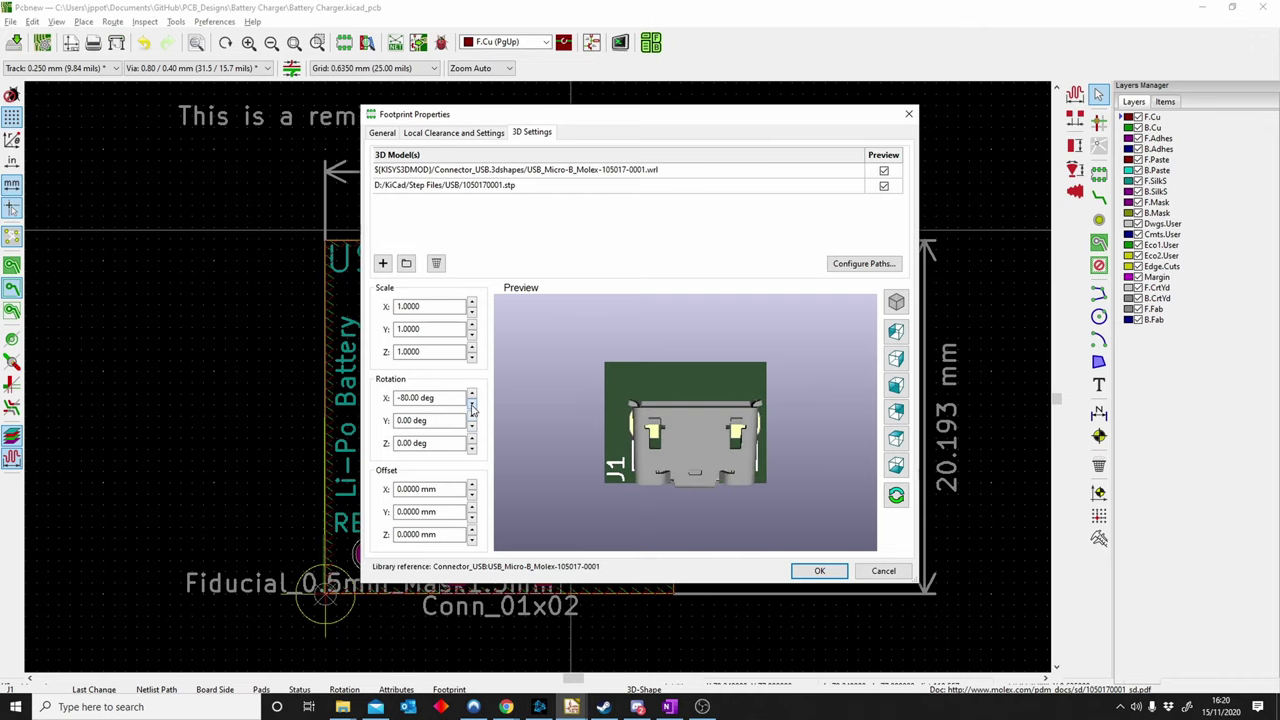
{"action": "left_click", "coordinate": [472, 405]}
{"action": "left_click", "coordinate": [472, 405]}
Raise J1's 1050170001.stp model by setting its Z offset to 1.5 mm, checking the alignment in the preview.
{"action": "left_click_drag", "start_coordinate": [651, 504], "coordinate": [640, 458]}
{"action": "left_click", "coordinate": [472, 533]}
{"action": "left_click", "coordinate": [472, 533]}
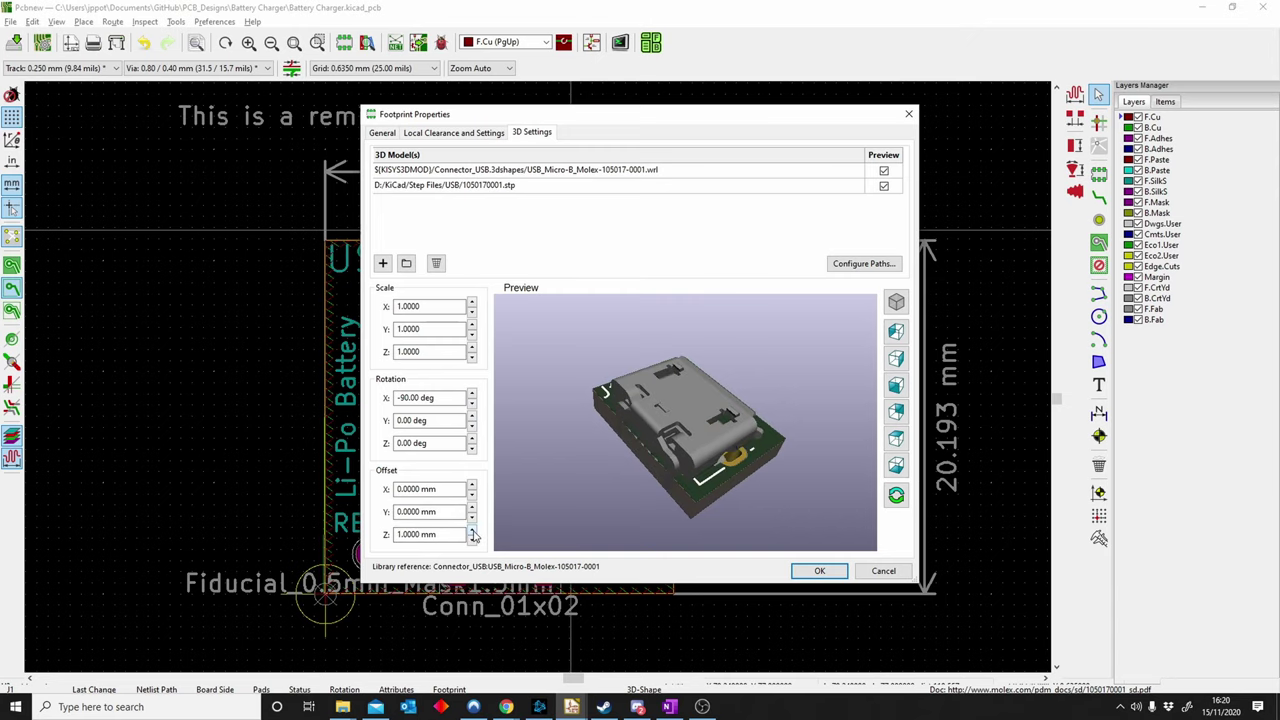
{"action": "left_click", "coordinate": [472, 533]}
{"action": "left_click", "coordinate": [472, 533]}
{"action": "left_click", "coordinate": [472, 533]}
{"action": "left_click", "coordinate": [472, 533]}
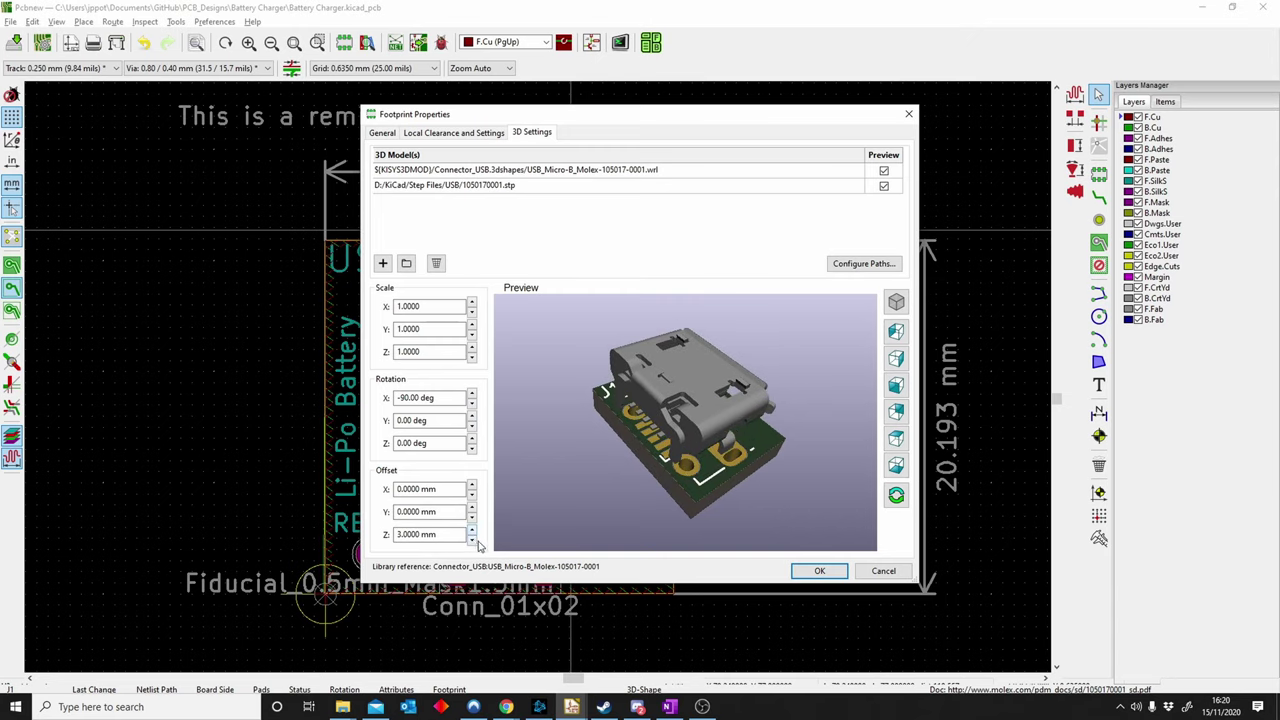
{"action": "left_click", "coordinate": [473, 540]}
{"action": "left_click_drag", "start_coordinate": [849, 355], "coordinate": [528, 515]}
{"action": "left_click", "coordinate": [472, 540]}
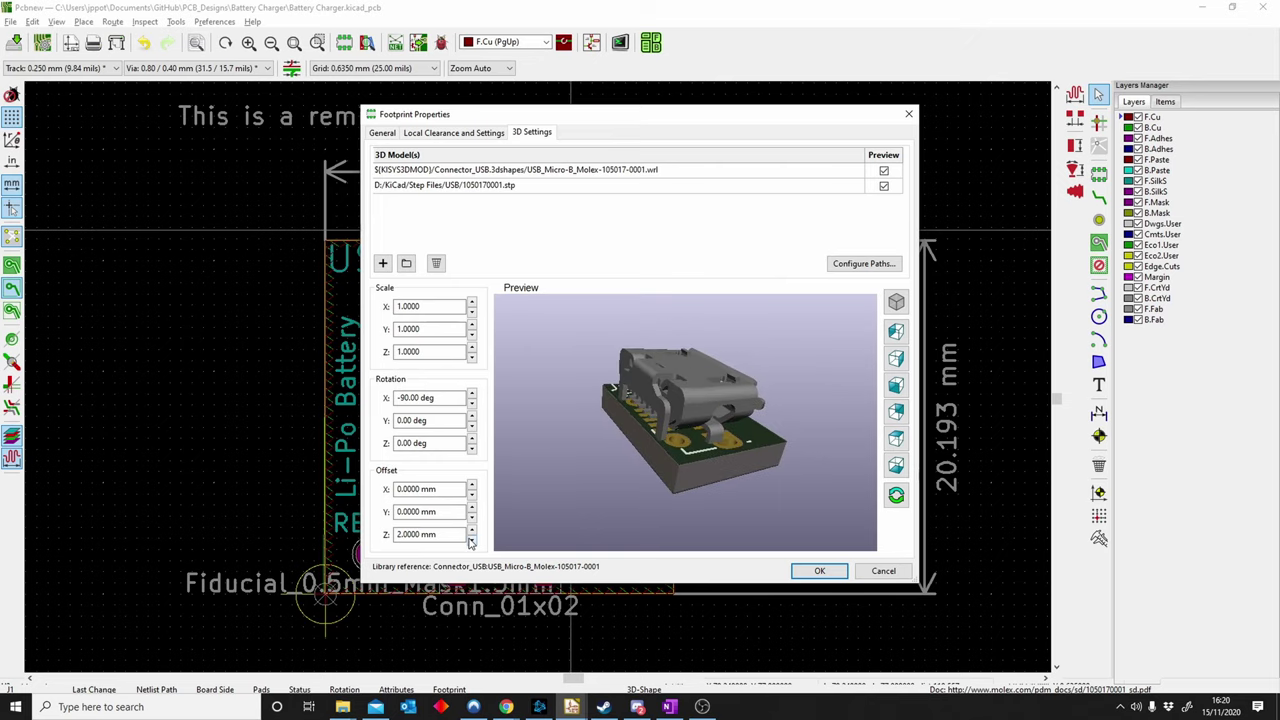
{"action": "left_click", "coordinate": [472, 540]}
Set the J1 model's Y offset to -0.5 mm and fine-tune its X offset to align it with the pads.
{"action": "left_click", "coordinate": [472, 485]}
{"action": "left_click", "coordinate": [471, 496]}
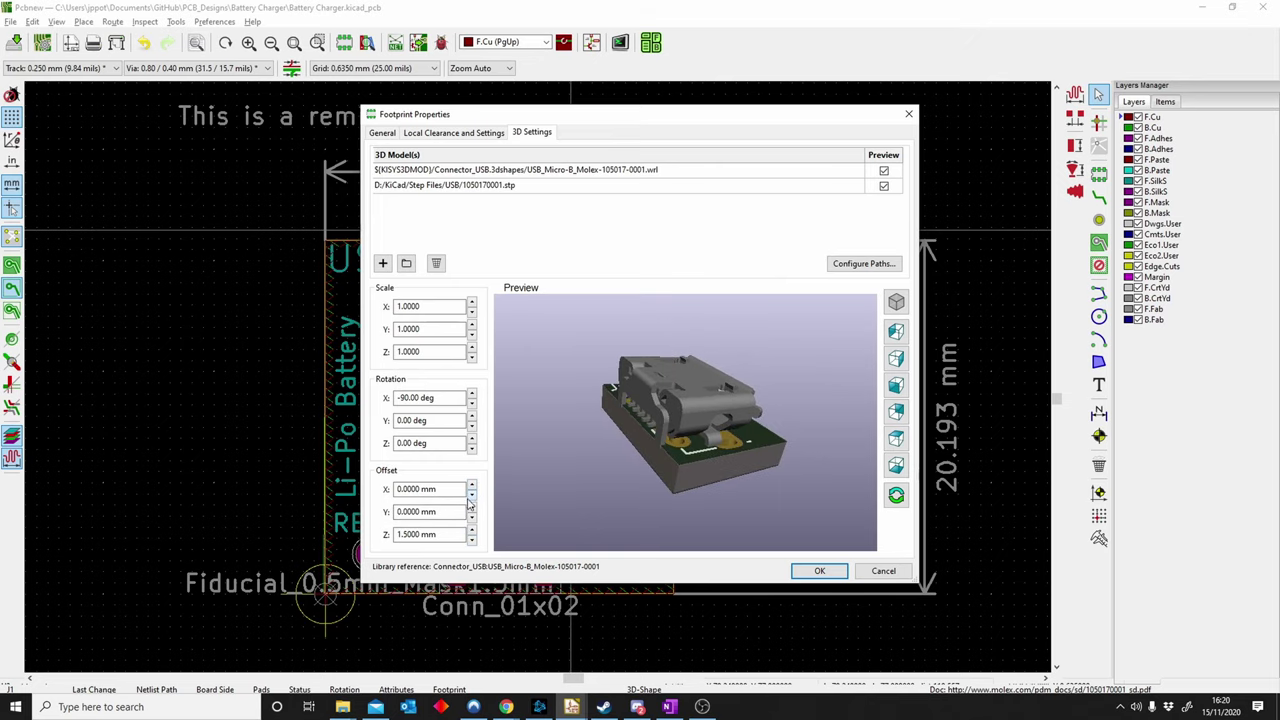
{"action": "left_click", "coordinate": [472, 519]}
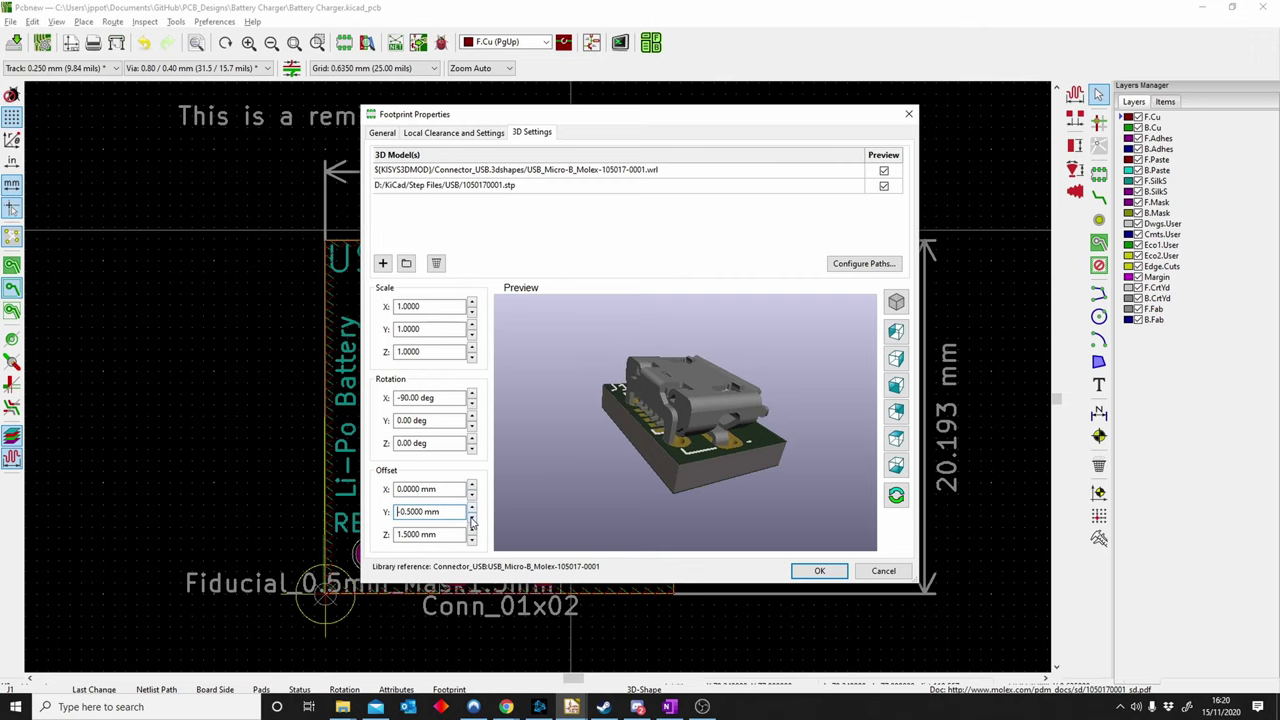
{"action": "left_click", "coordinate": [472, 519]}
{"action": "left_click", "coordinate": [473, 498]}
{"action": "left_click", "coordinate": [474, 506]}
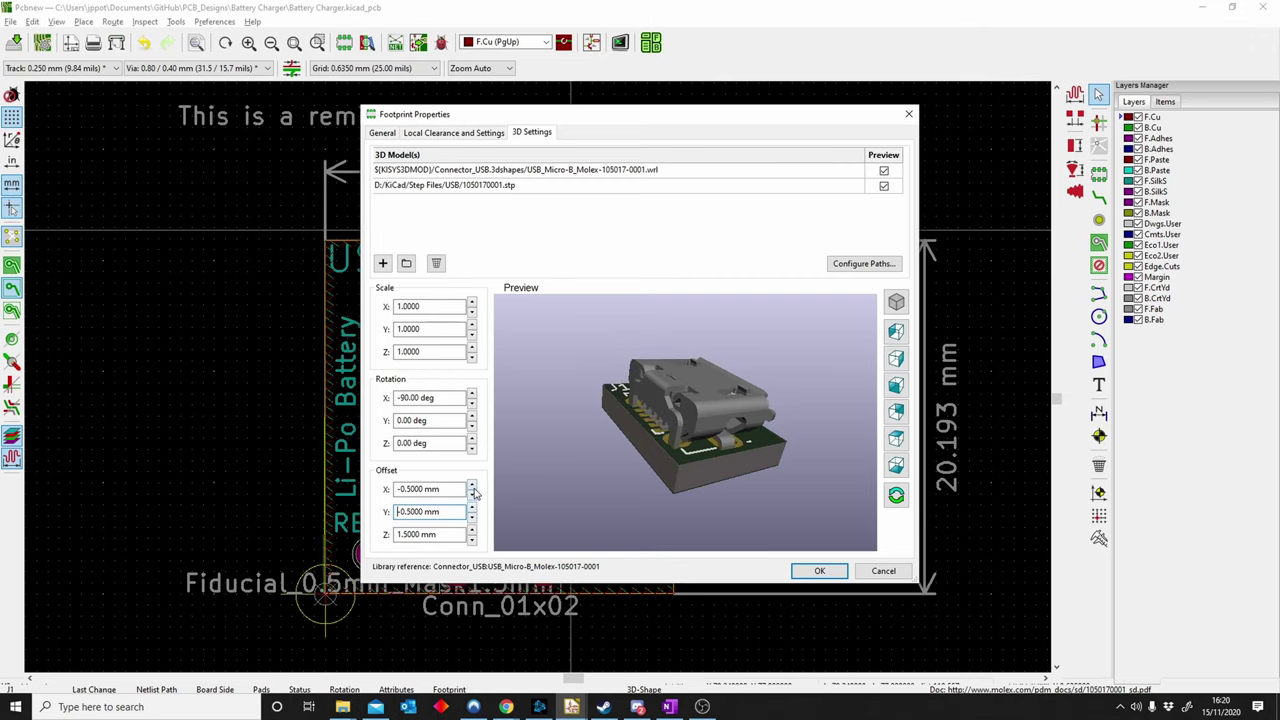
{"action": "left_click", "coordinate": [472, 489]}
Apply J1's footprint changes and inspect the connector on the board in 3D.
{"action": "left_click_drag", "start_coordinate": [720, 430], "coordinate": [740, 505]}
{"action": "left_click", "coordinate": [805, 570]}
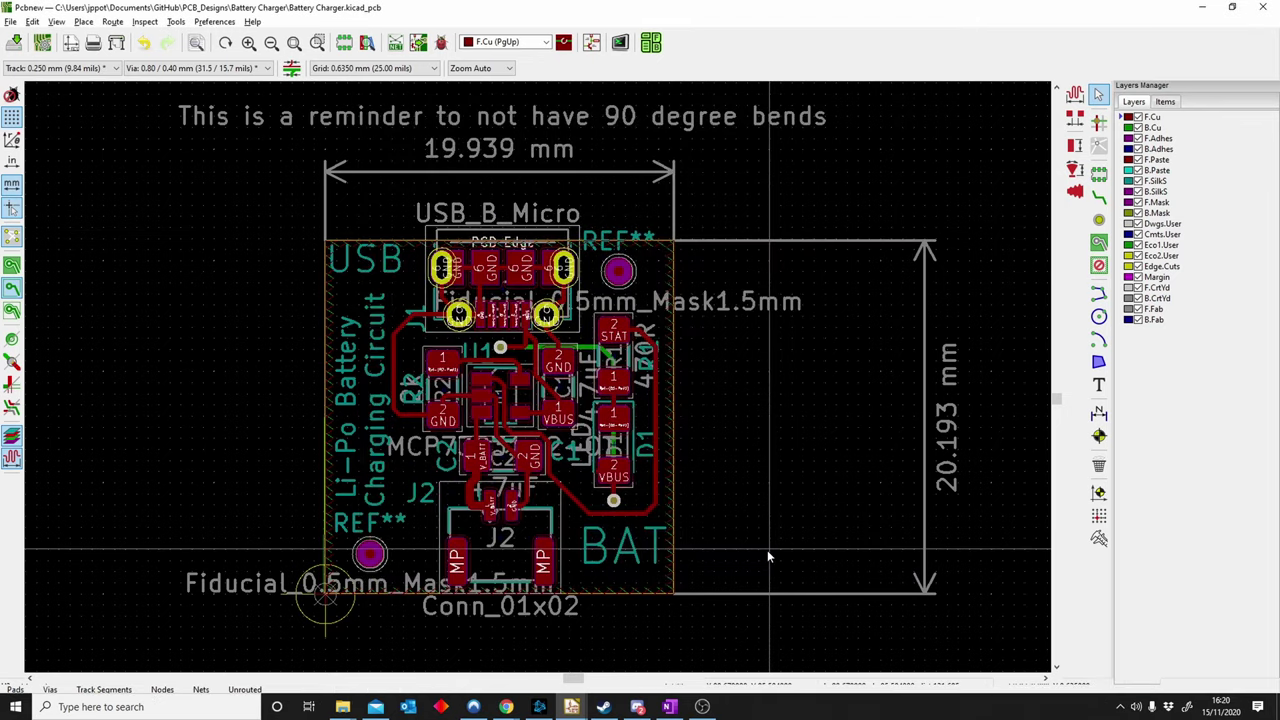
{"action": "key", "text": "alt+3"}
{"action": "left_click_drag", "start_coordinate": [746, 478], "coordinate": [1051, 490]}
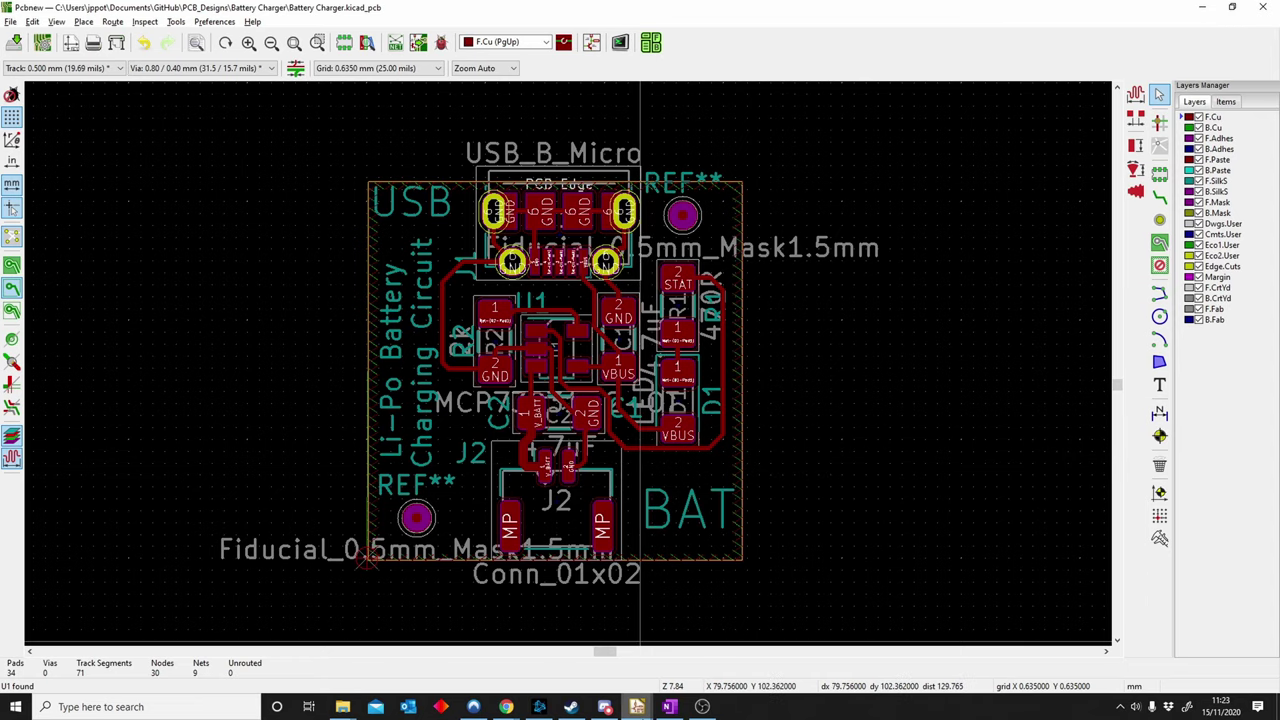
Switch to the KiCad project manager and look at the option to create a new project from a template.
{"action": "mouse_move", "coordinate": [637, 706]}
{"action": "left_click", "coordinate": [492, 650]}
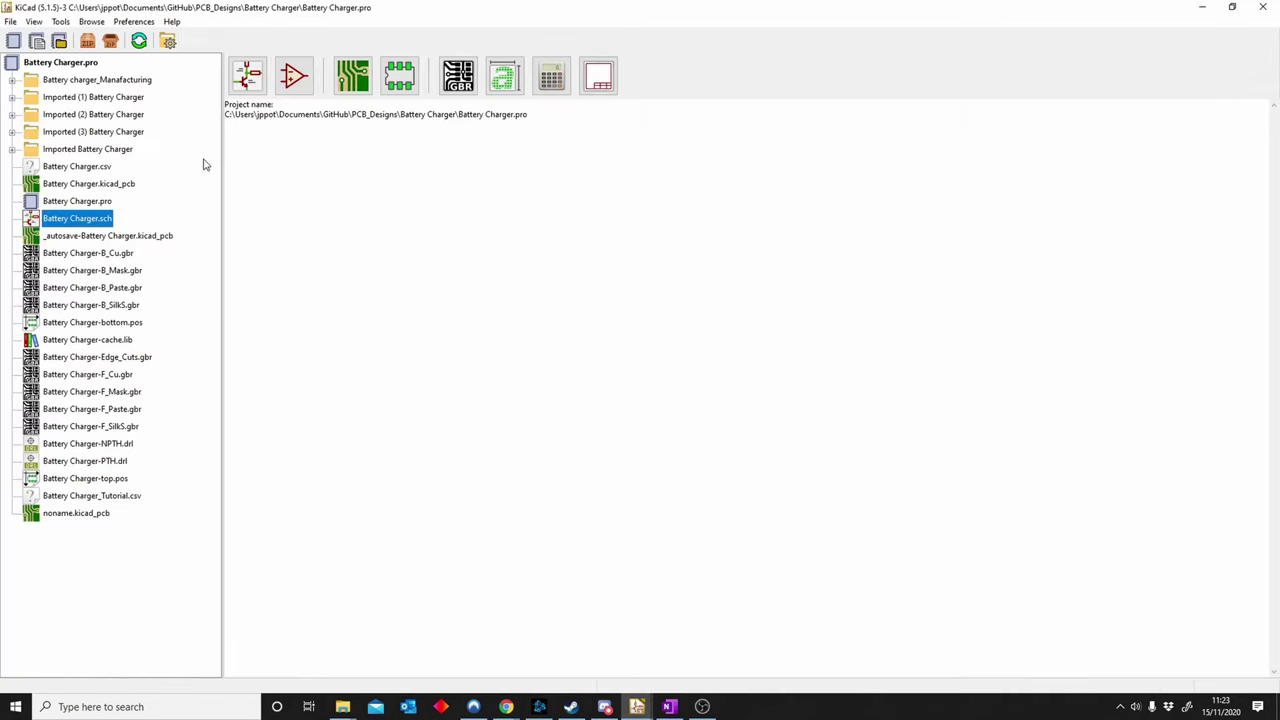
{"action": "left_click", "coordinate": [10, 21]}
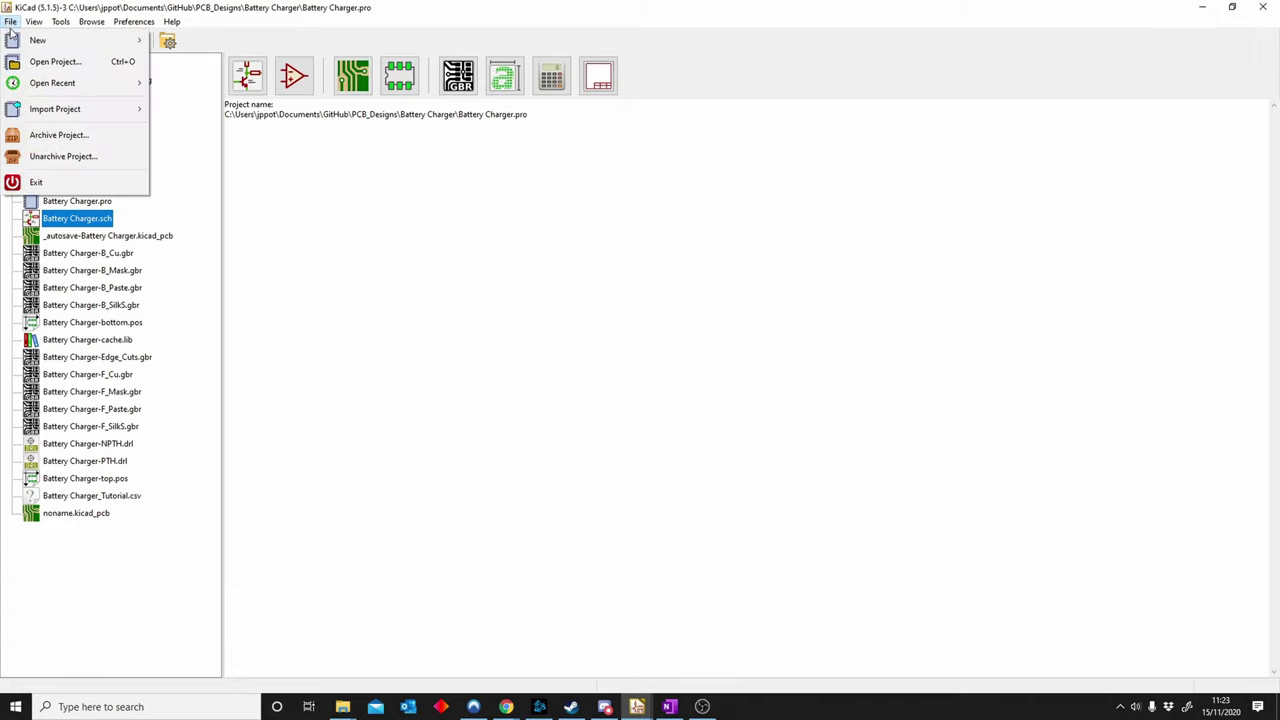
{"action": "mouse_move", "coordinate": [60, 40]}
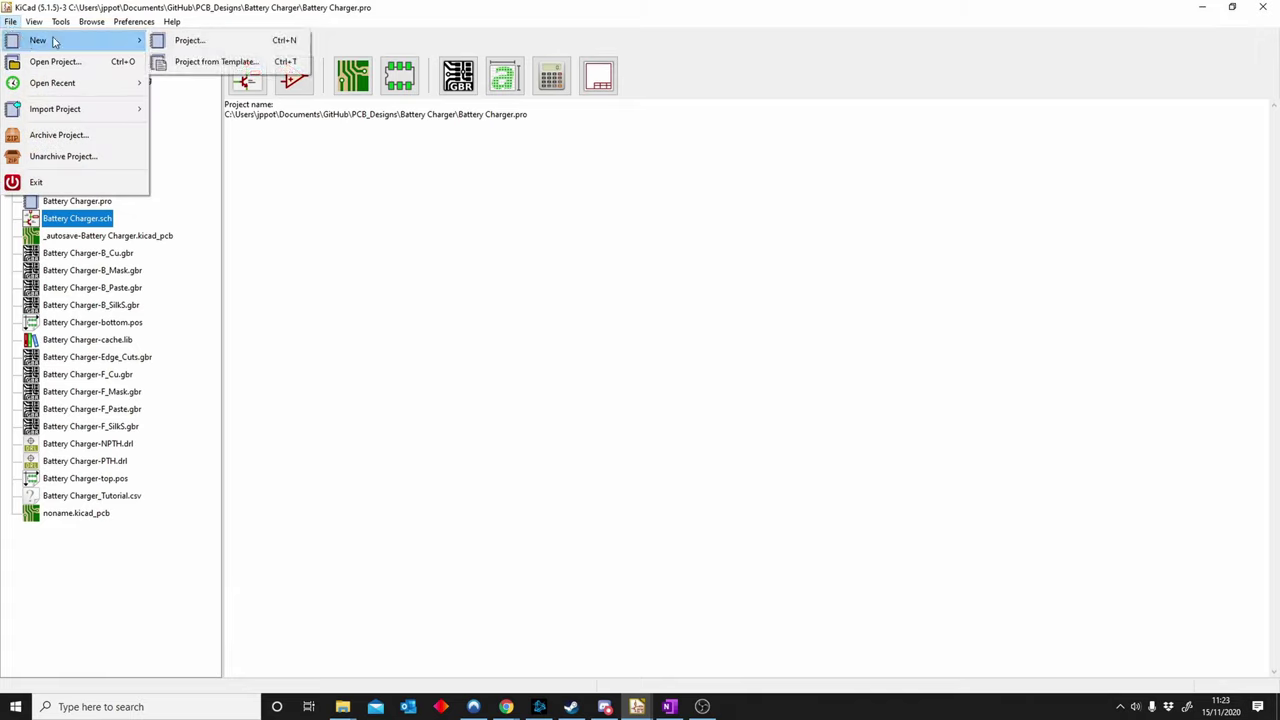
{"action": "left_click", "coordinate": [229, 62]}
{"action": "left_click_drag", "start_coordinate": [551, 307], "coordinate": [577, 310]}
{"action": "left_click", "coordinate": [837, 196]}
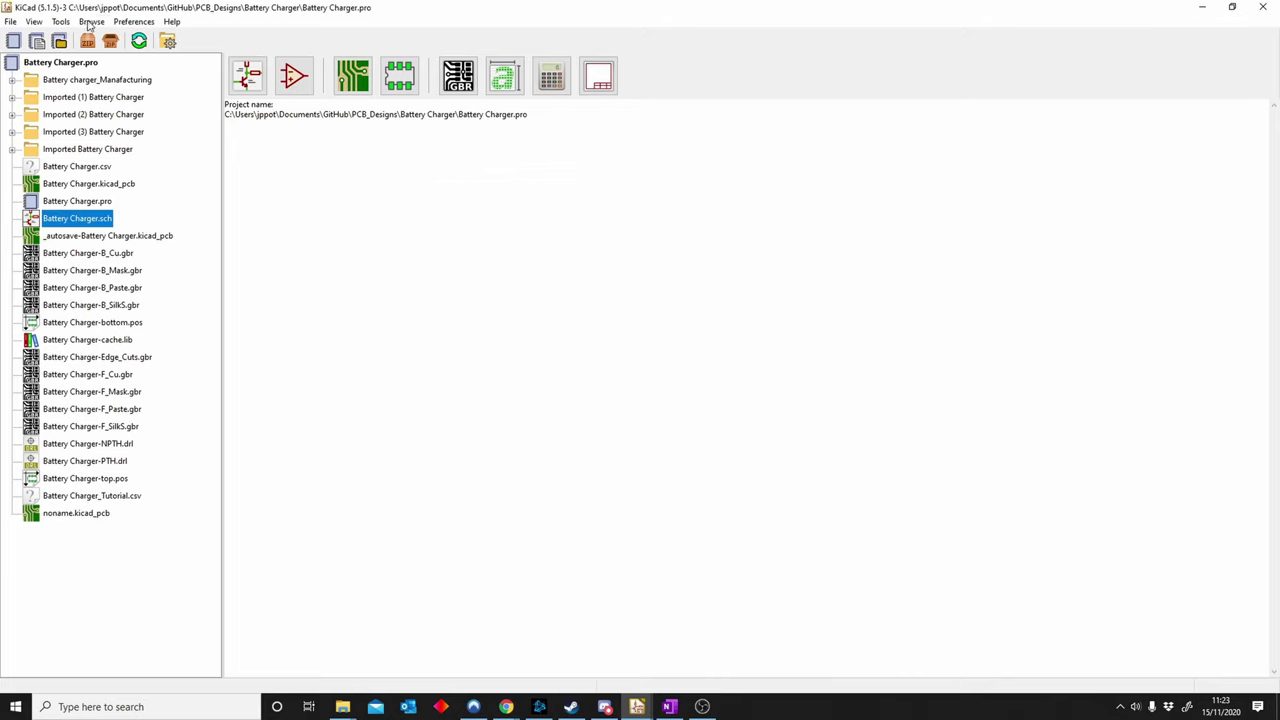
Create a new project named Test_1 in its own directory inside Battery Charger, saving the changes to the open Battery Charger board.
{"action": "left_click", "coordinate": [10, 21]}
{"action": "mouse_move", "coordinate": [60, 37]}
{"action": "left_click", "coordinate": [182, 38]}
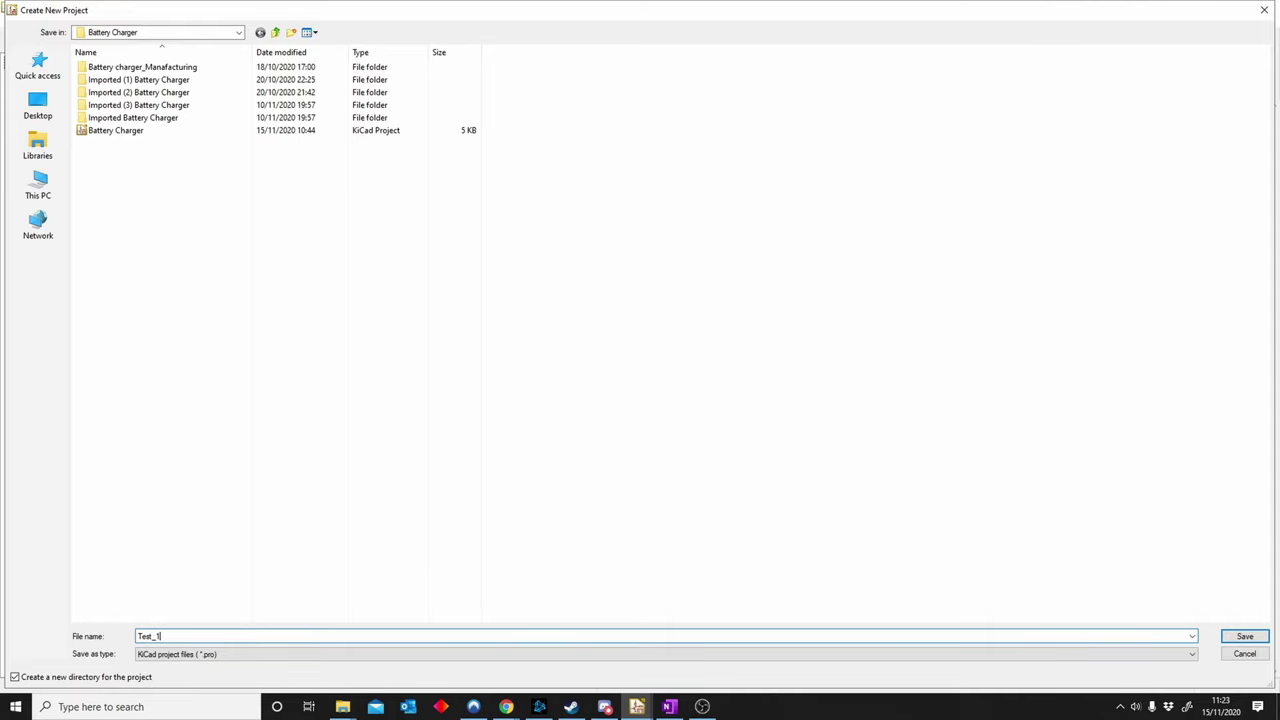
{"action": "key", "text": "Return"}
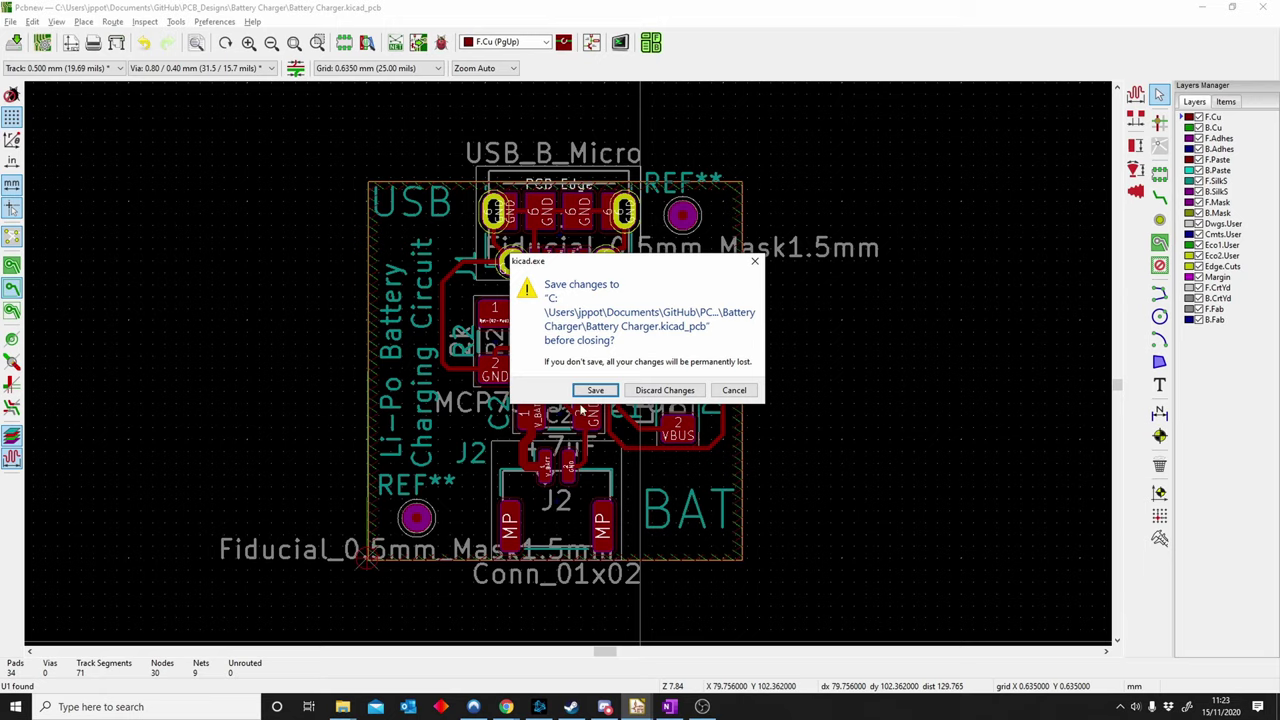
{"action": "left_click", "coordinate": [595, 390]}
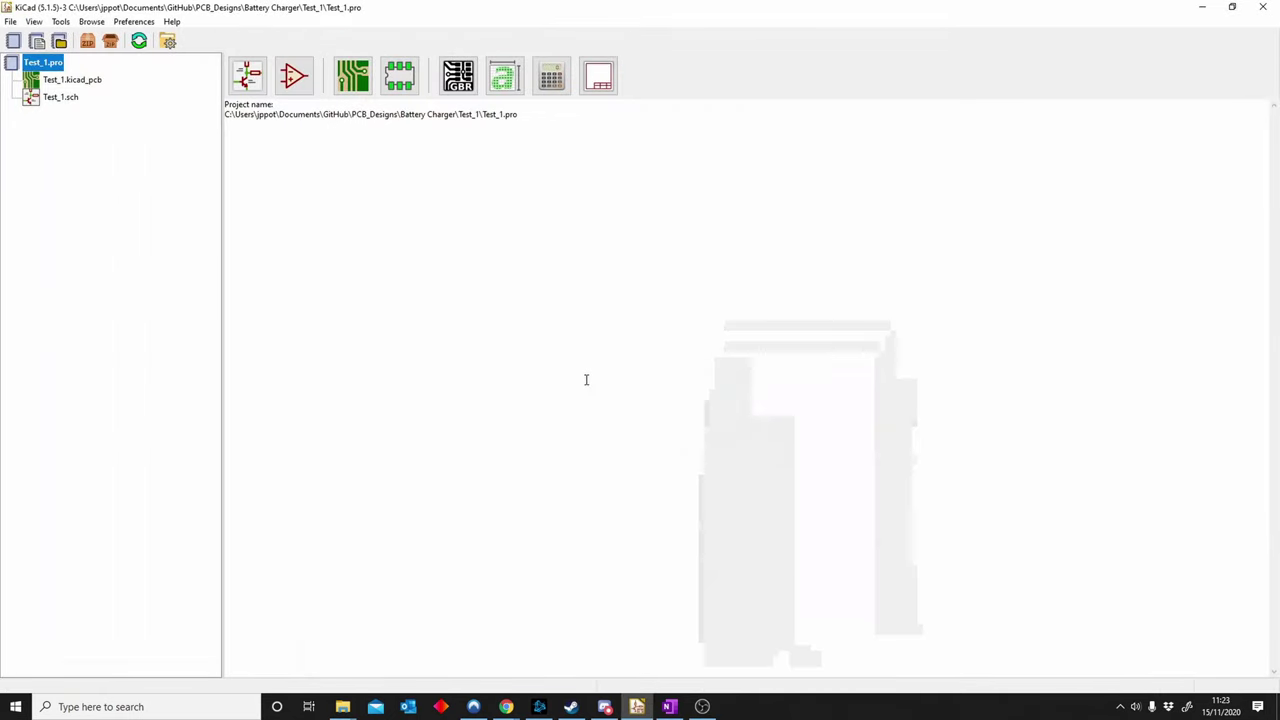
Open the Test_1 project's board layout and schematic in turn, minimizing each editor window after viewing it.
{"action": "double_click", "coordinate": [90, 86]}
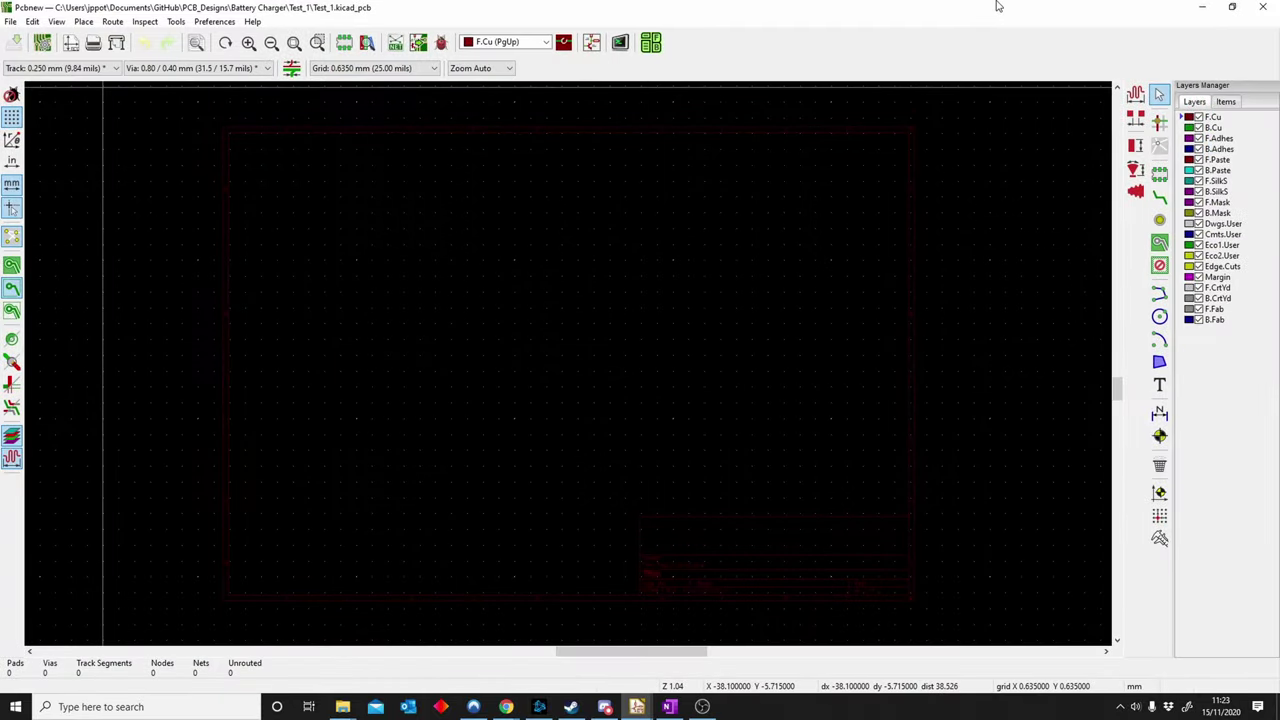
{"action": "left_click", "coordinate": [1203, 8]}
{"action": "double_click", "coordinate": [66, 96]}
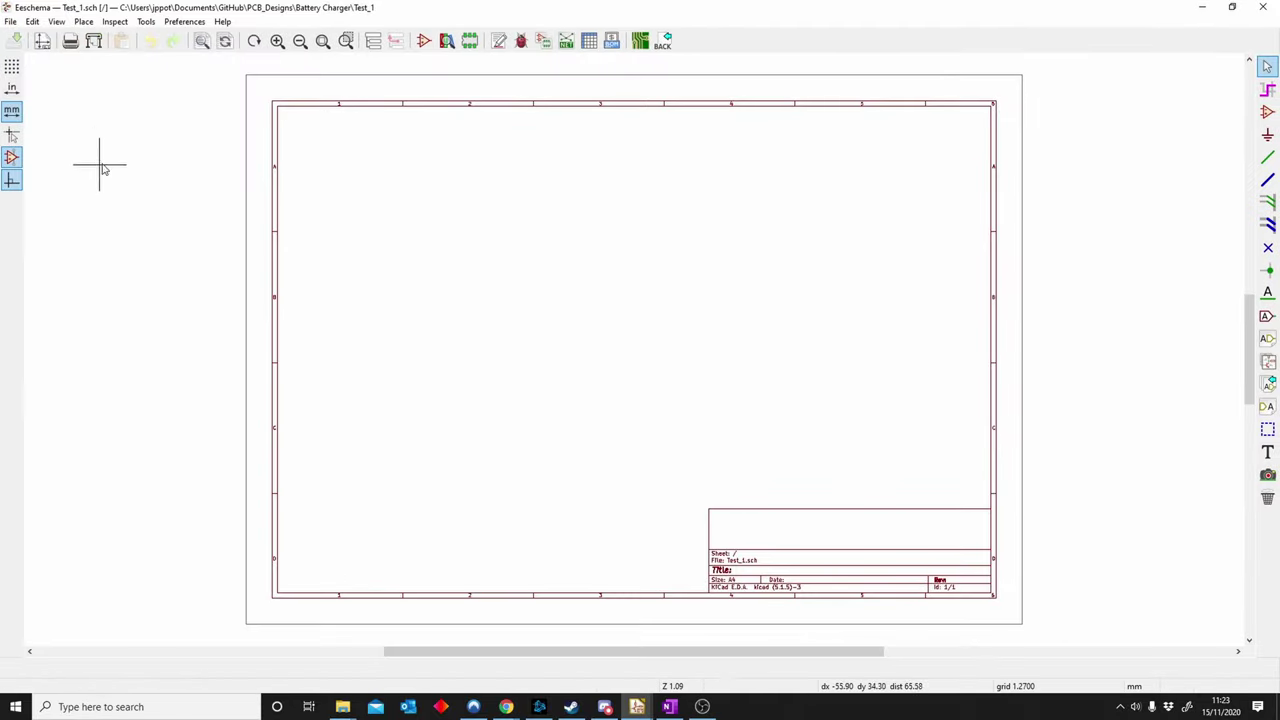
{"action": "left_click", "coordinate": [1211, 8]}
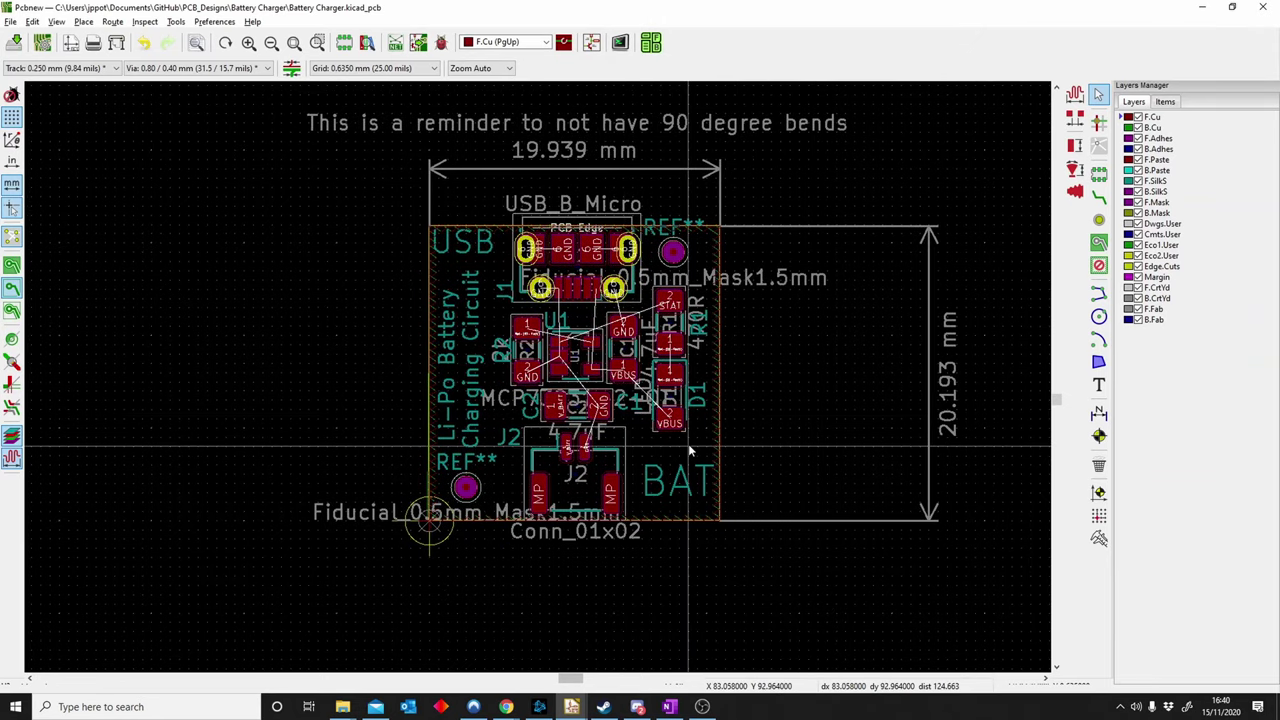
Examine the Battery Charger board's silkscreen texts: the Li-Po Battery Charging Circuit title, the BAT label and references such as D1, R1, C1 and C2.
{"action": "scroll", "coordinate": [660, 410], "scroll_direction": "up", "scroll_amount": 1}
{"action": "middle_click_drag", "start_coordinate": [551, 403], "coordinate": [631, 419]}
{"action": "scroll", "coordinate": [371, 373], "scroll_direction": "up", "scroll_amount": 4}
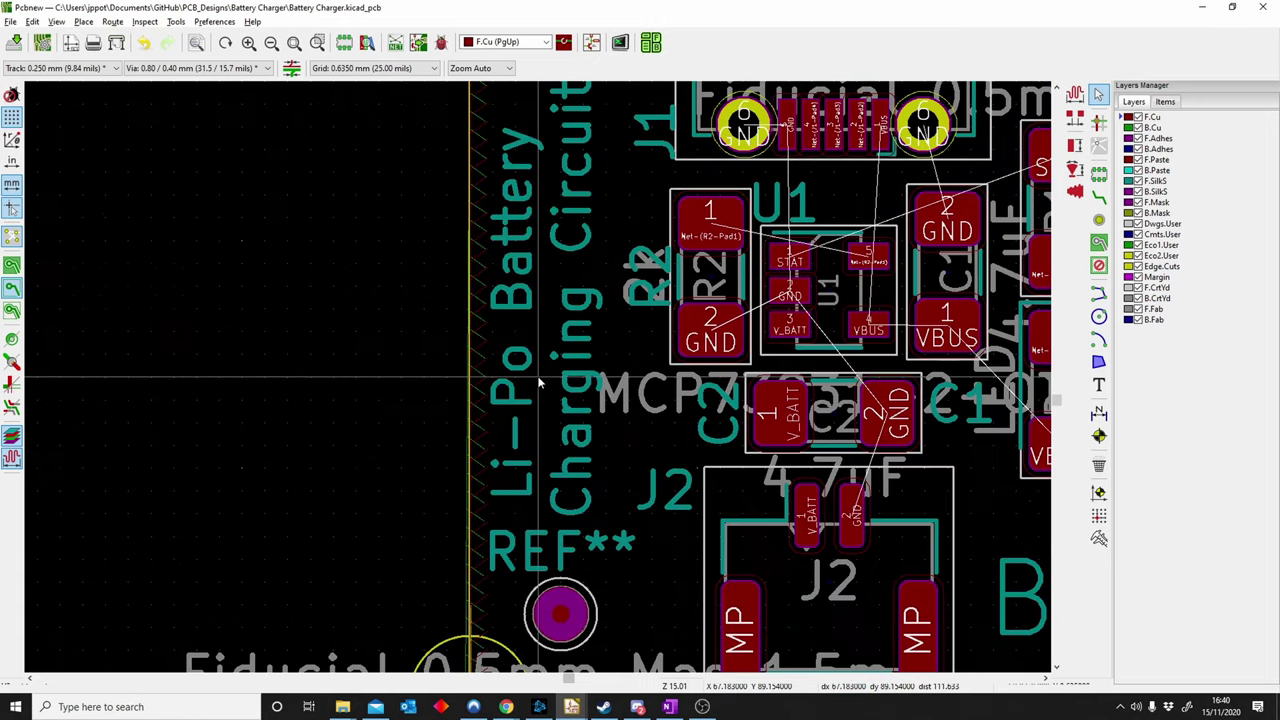
{"action": "left_click", "coordinate": [583, 361]}
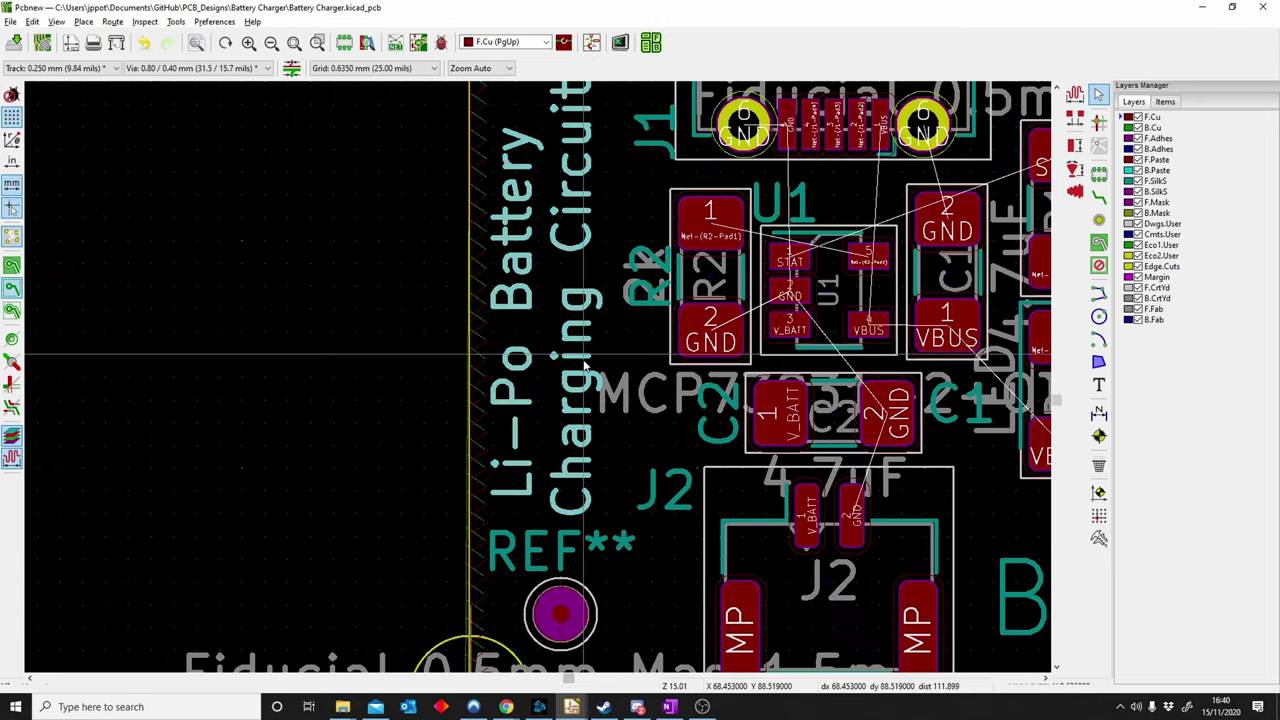
{"action": "middle_click_drag", "start_coordinate": [709, 496], "coordinate": [436, 463]}
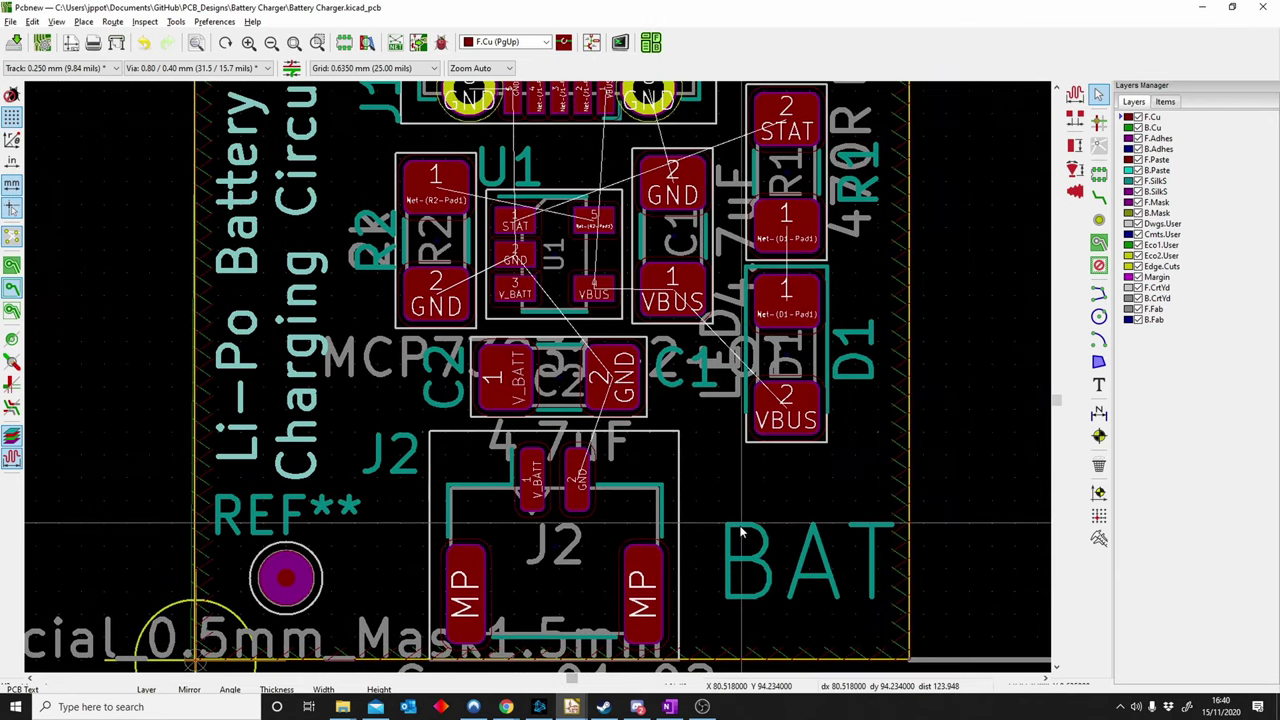
{"action": "left_click", "coordinate": [774, 567]}
{"action": "left_click", "coordinate": [857, 360]}
{"action": "left_click", "coordinate": [866, 203]}
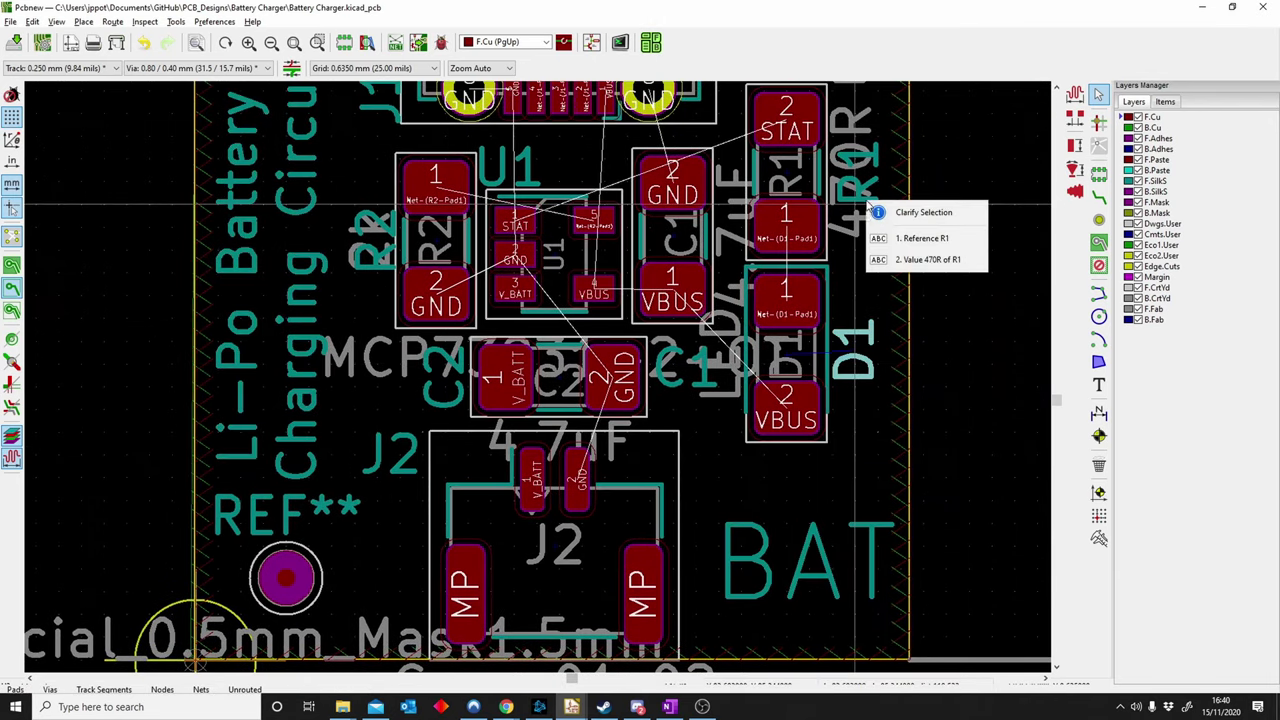
{"action": "left_click", "coordinate": [728, 387]}
{"action": "left_click", "coordinate": [675, 379]}
{"action": "left_click", "coordinate": [422, 403]}
{"action": "left_click", "coordinate": [443, 385]}
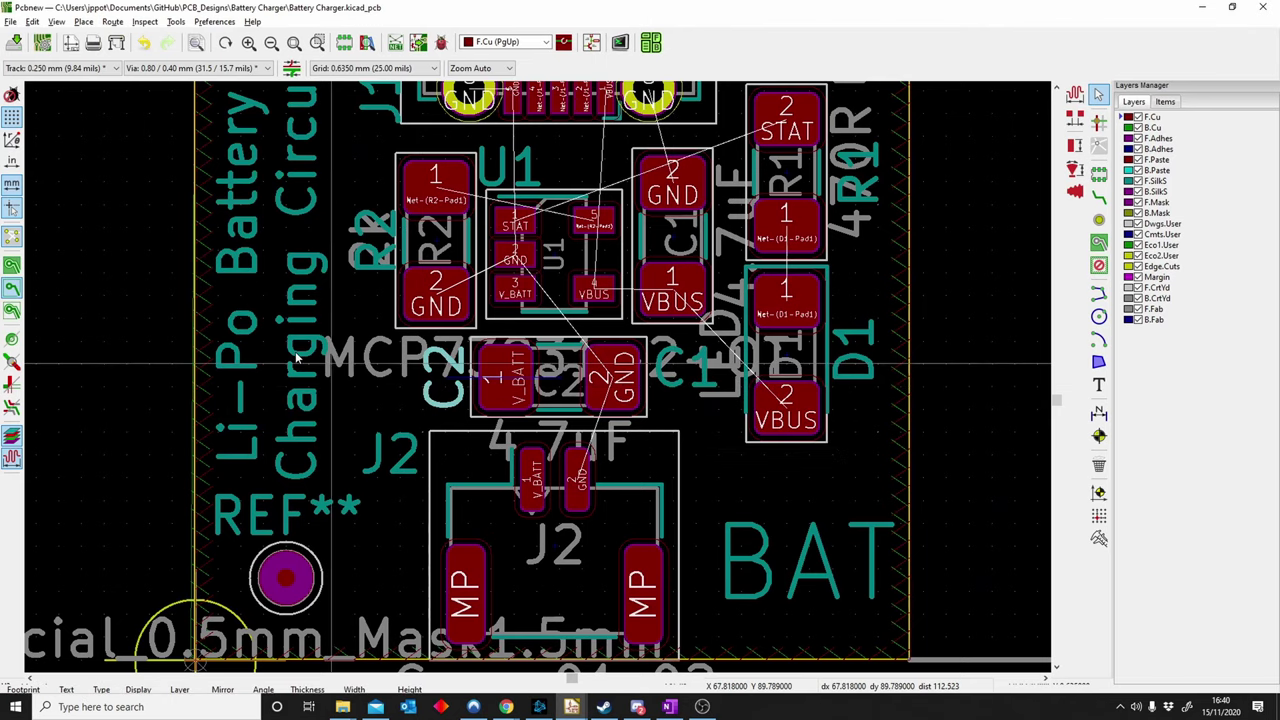
{"action": "middle_click_drag", "start_coordinate": [286, 365], "coordinate": [260, 503]}
{"action": "left_click", "coordinate": [231, 261]}
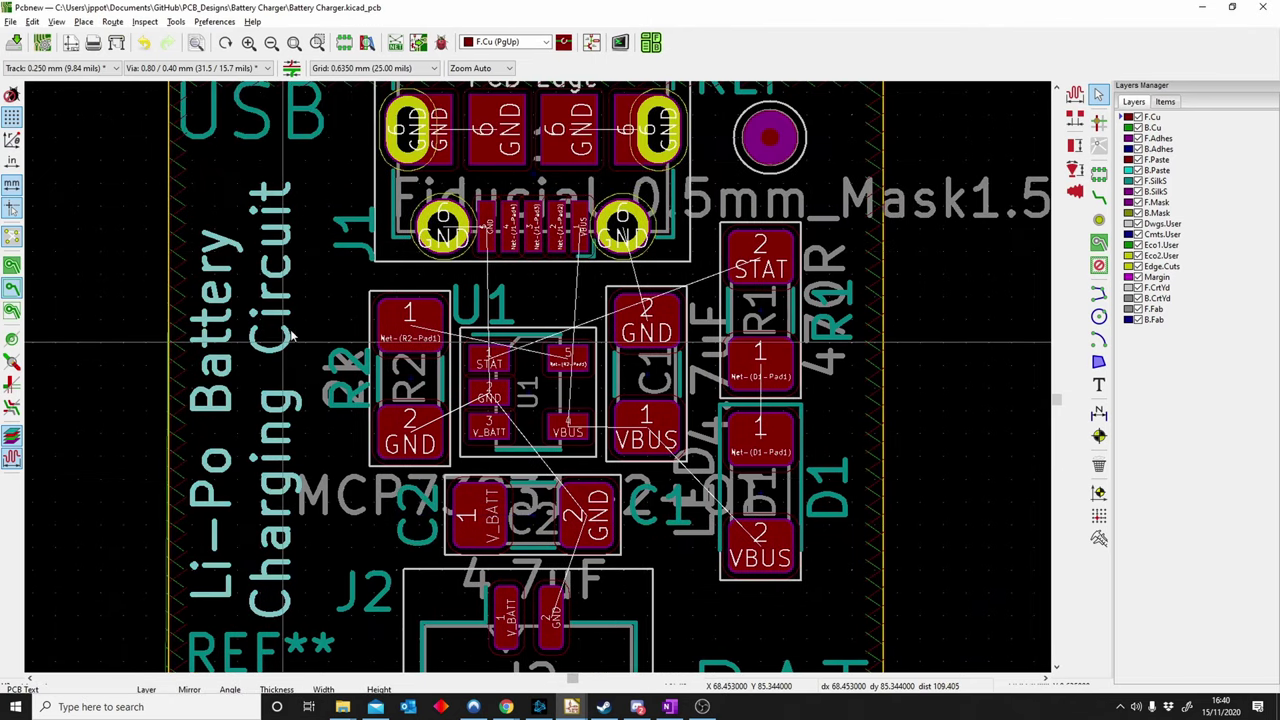
{"action": "scroll", "coordinate": [528, 290], "scroll_direction": "down", "scroll_amount": 2}
{"action": "scroll", "coordinate": [528, 290], "scroll_direction": "up", "scroll_amount": 1}
{"action": "middle_click_drag", "start_coordinate": [528, 292], "coordinate": [479, 199]}
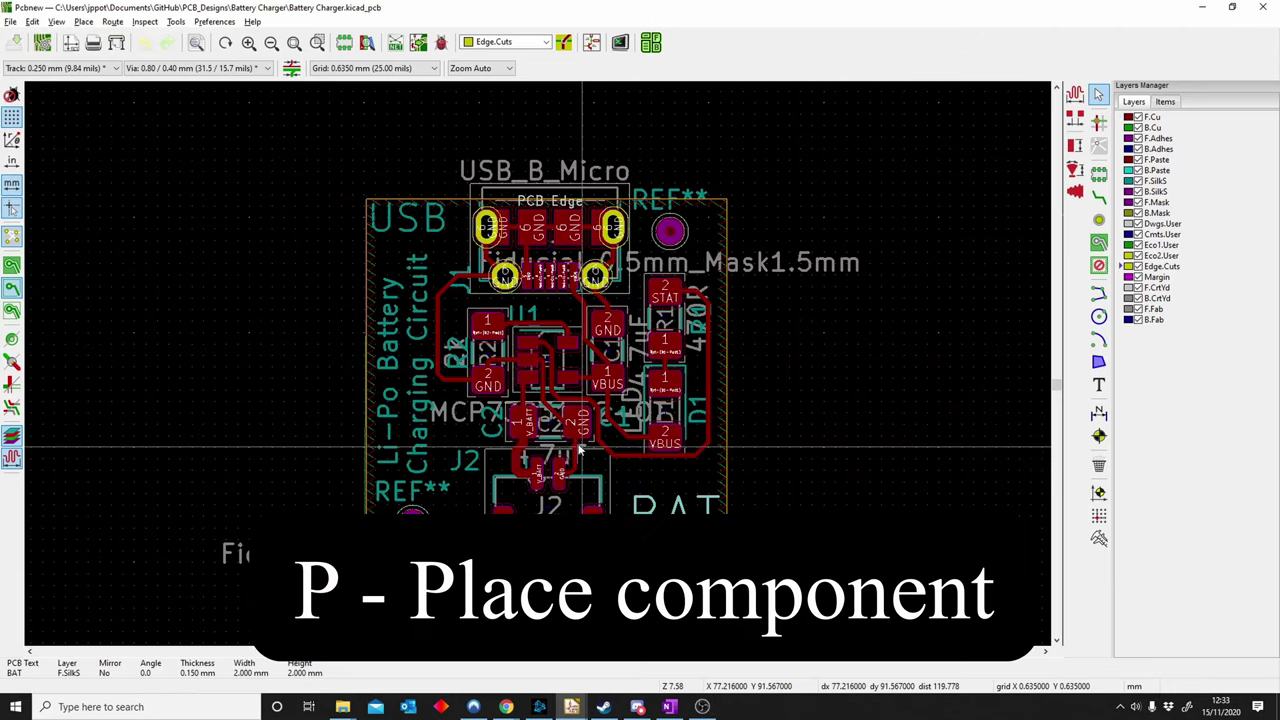
{"action": "scroll", "coordinate": [516, 398], "scroll_direction": "up", "scroll_amount": 3}
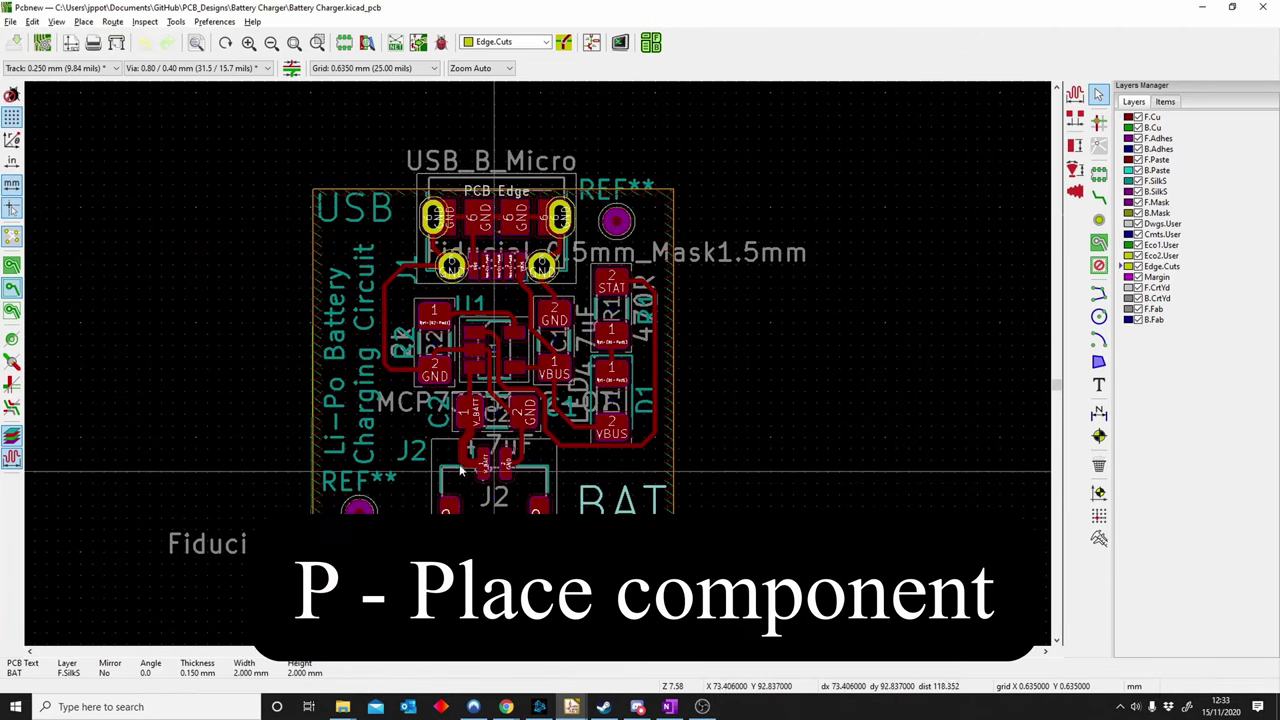
{"action": "middle_click_drag", "start_coordinate": [465, 491], "coordinate": [557, 484]}
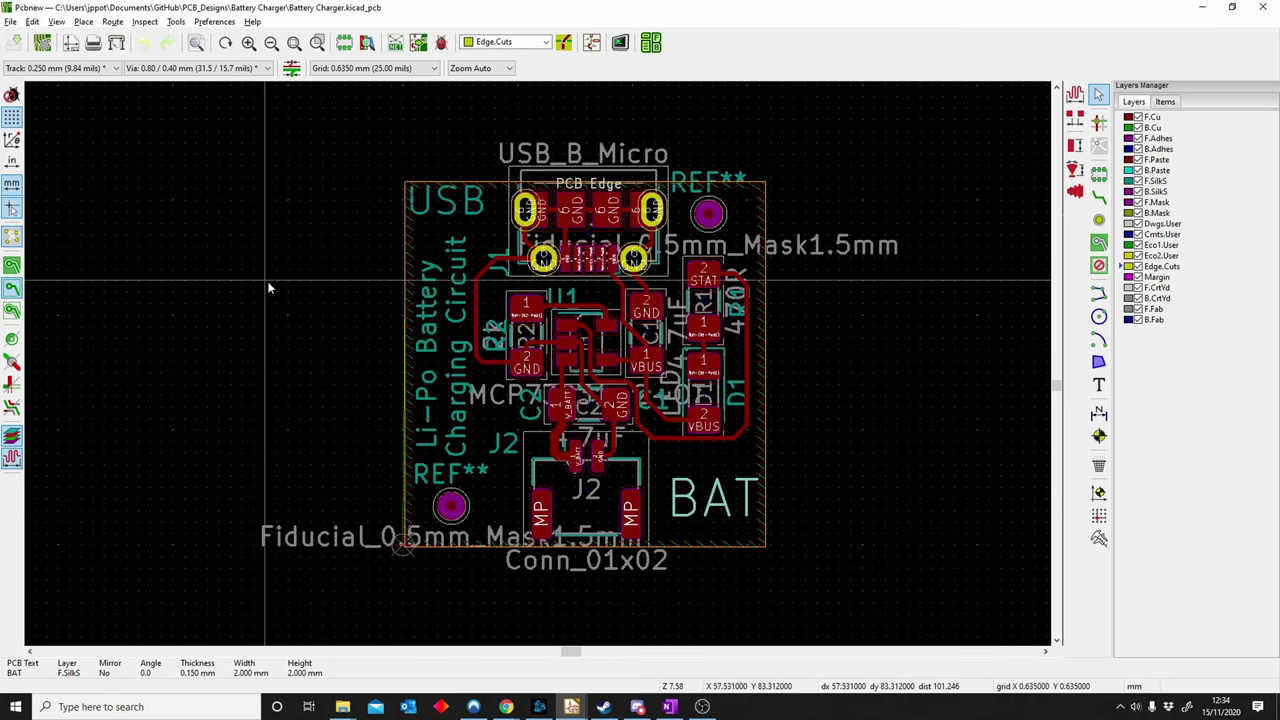
{"action": "key", "text": "o"}
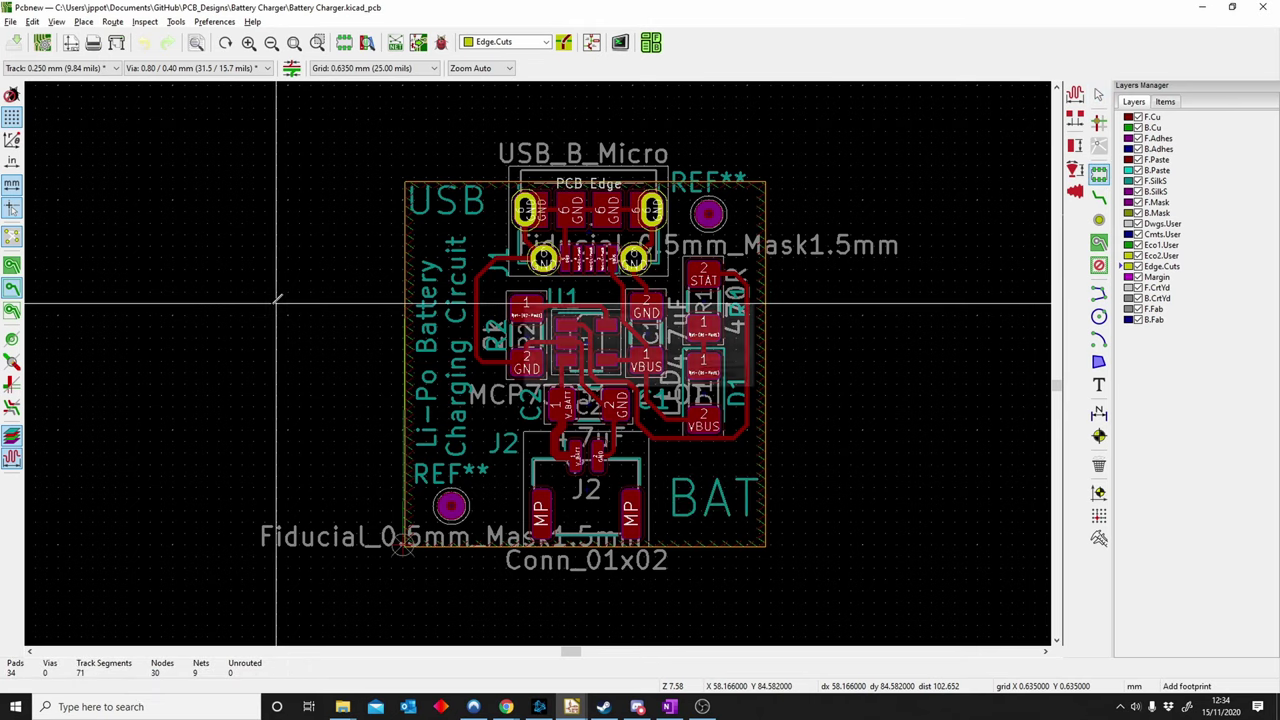
{"action": "left_click", "coordinate": [277, 301]}
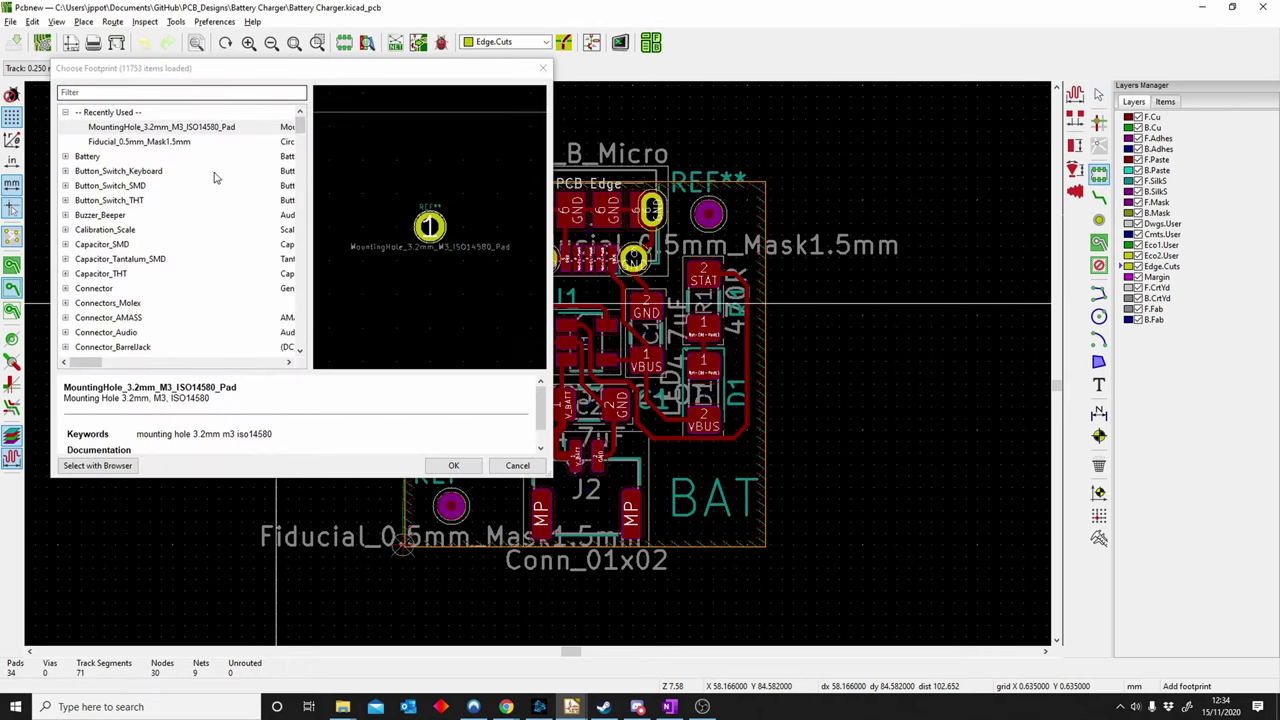
{"action": "left_click", "coordinate": [544, 70]}
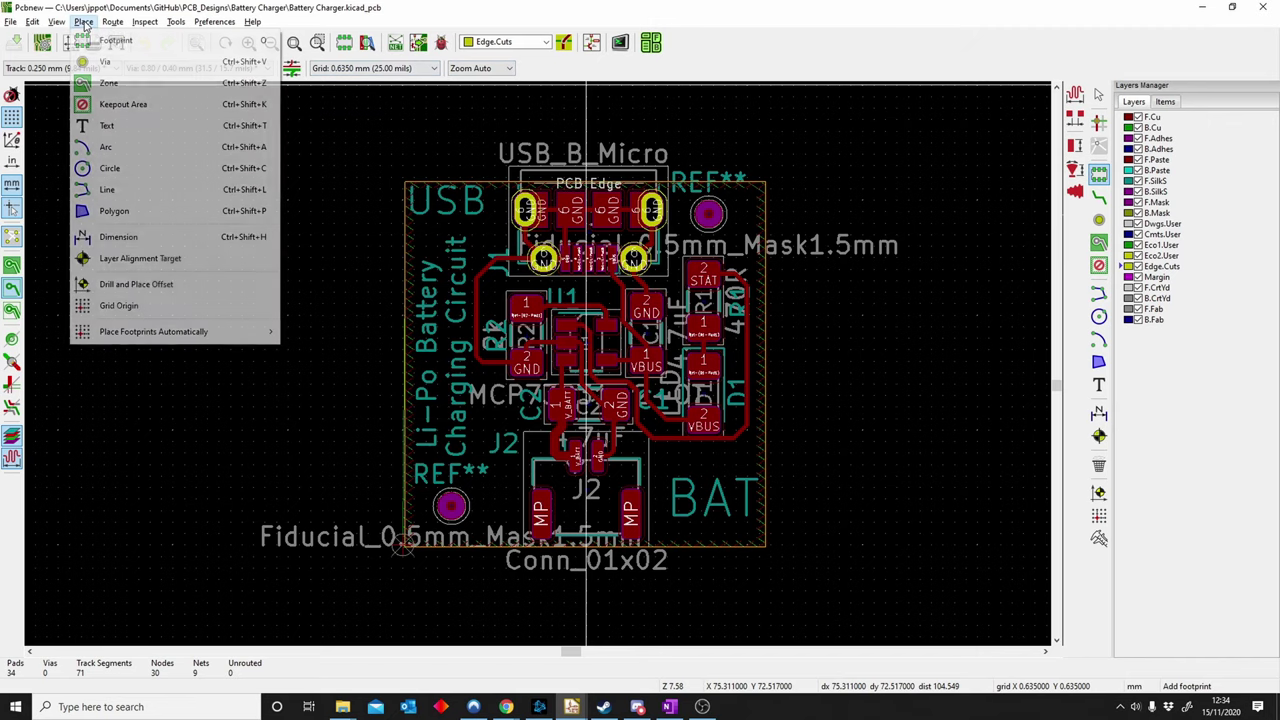
Filter the footprint library for Atme and place a TQFP-32_7x7mm footprint beside the Battery Charger board outline.
{"action": "left_click", "coordinate": [83, 21]}
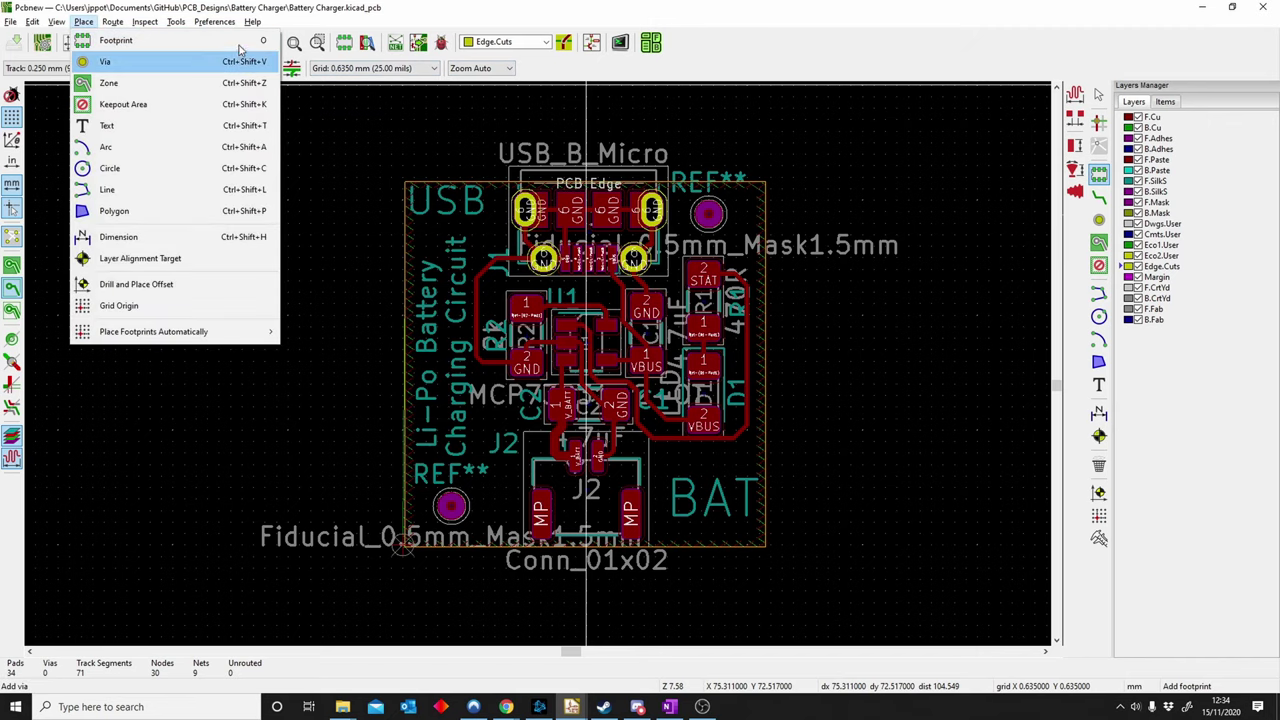
{"action": "left_click", "coordinate": [115, 40]}
{"action": "left_click", "coordinate": [299, 201]}
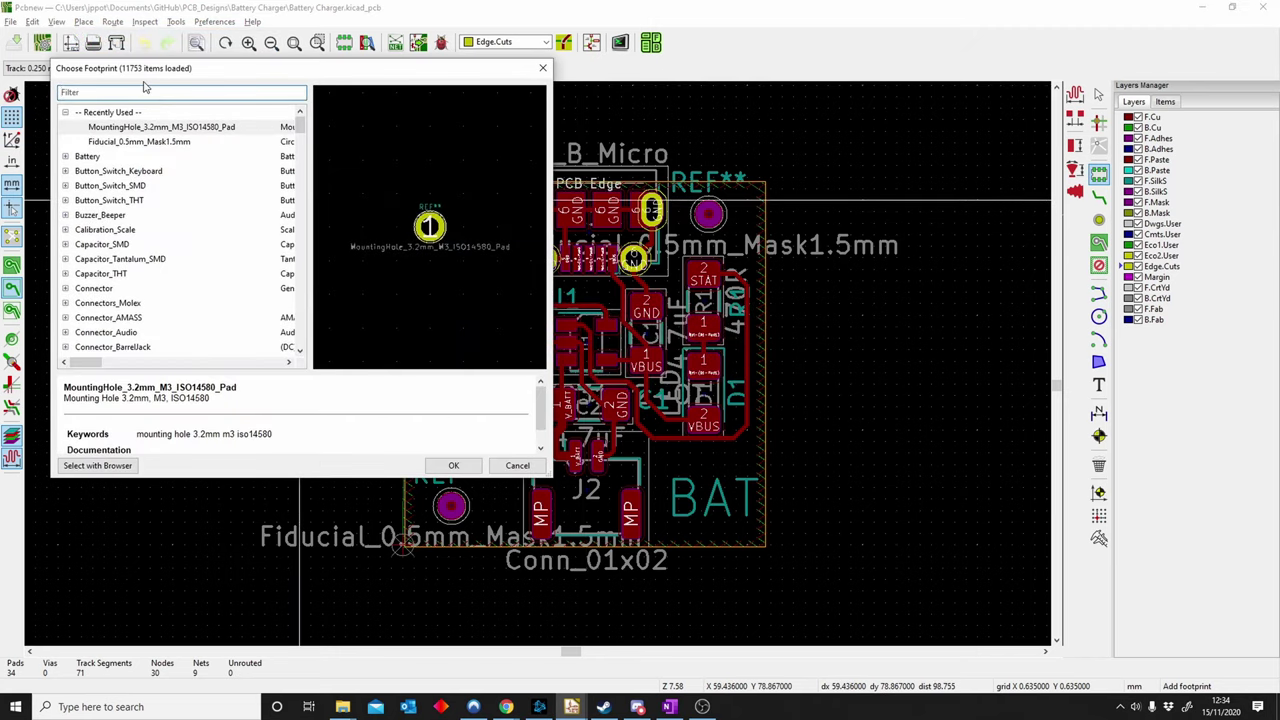
{"action": "type", "text": "Atme"}
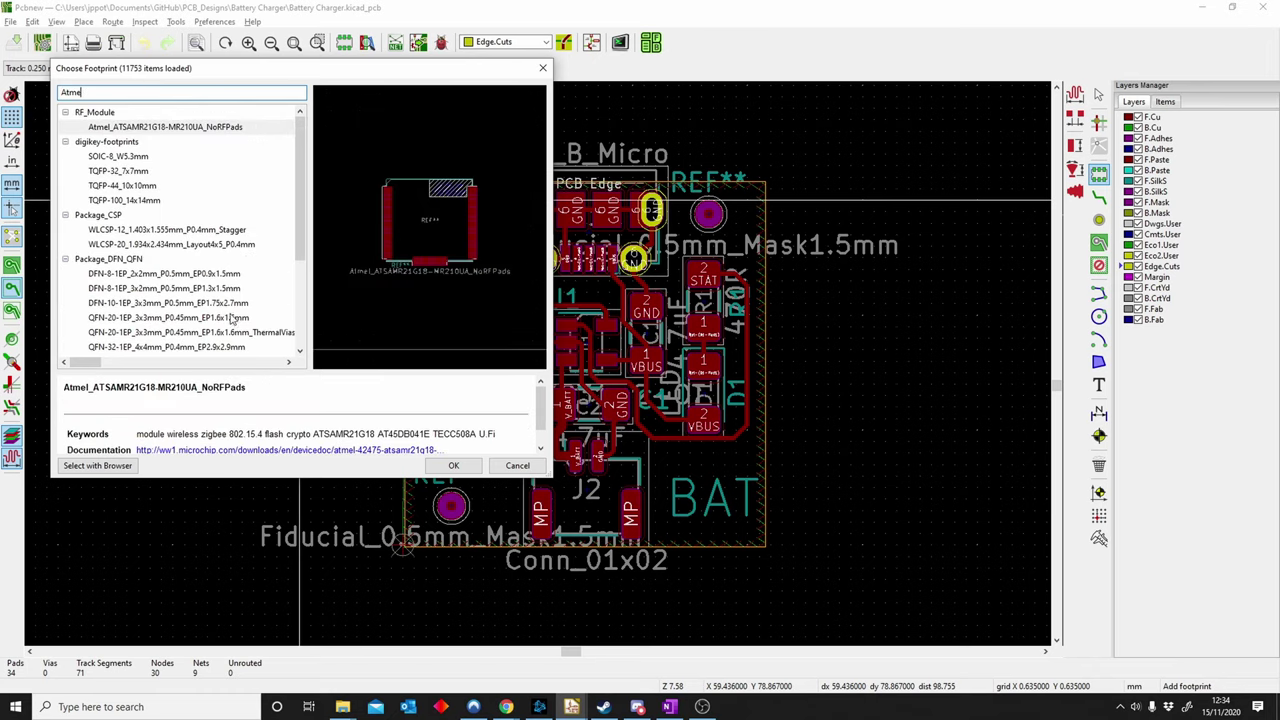
{"action": "left_click", "coordinate": [155, 334]}
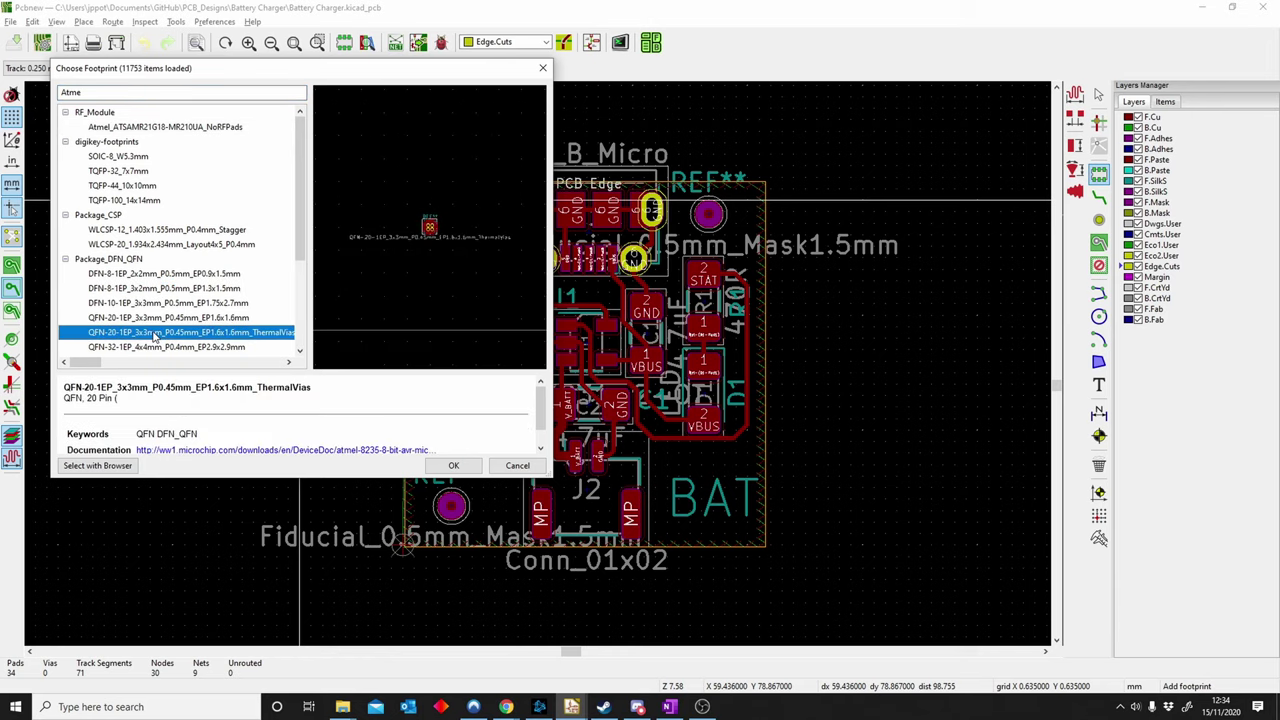
{"action": "scroll", "coordinate": [155, 337], "scroll_direction": "down", "scroll_amount": 4}
{"action": "scroll", "coordinate": [120, 352], "scroll_direction": "up", "scroll_amount": 4}
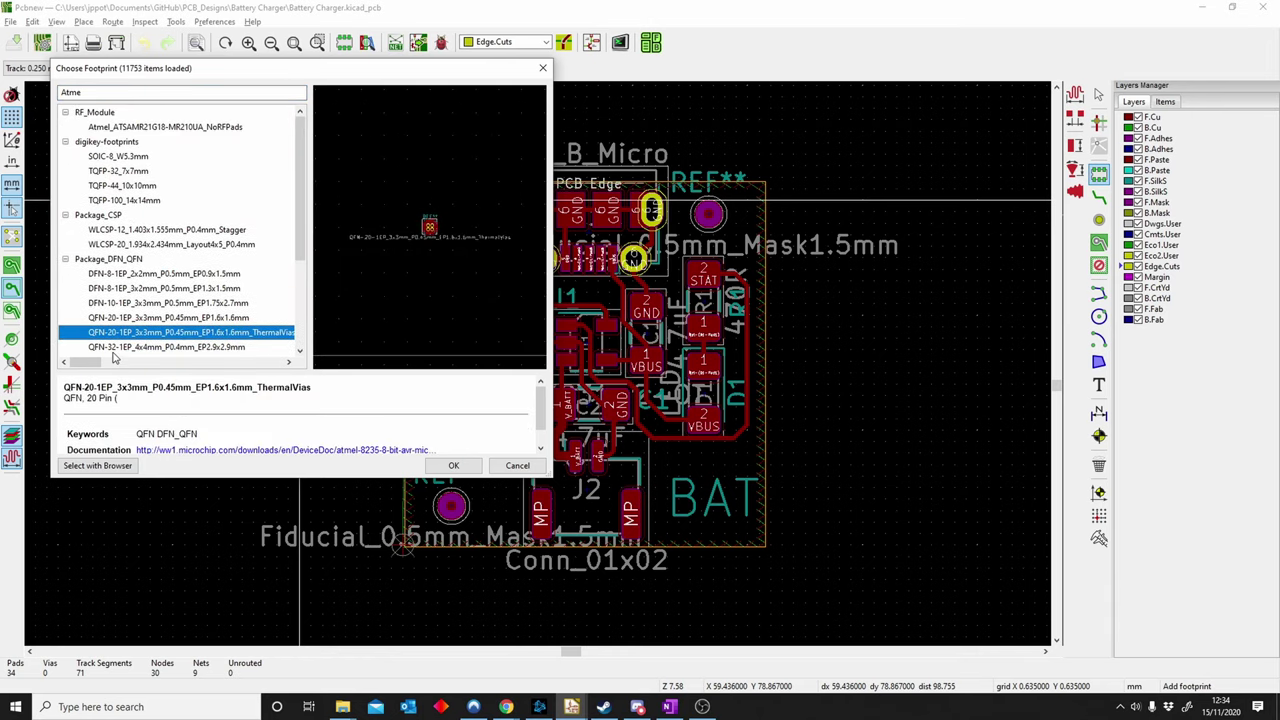
{"action": "left_click", "coordinate": [143, 127]}
{"action": "left_click", "coordinate": [118, 171]}
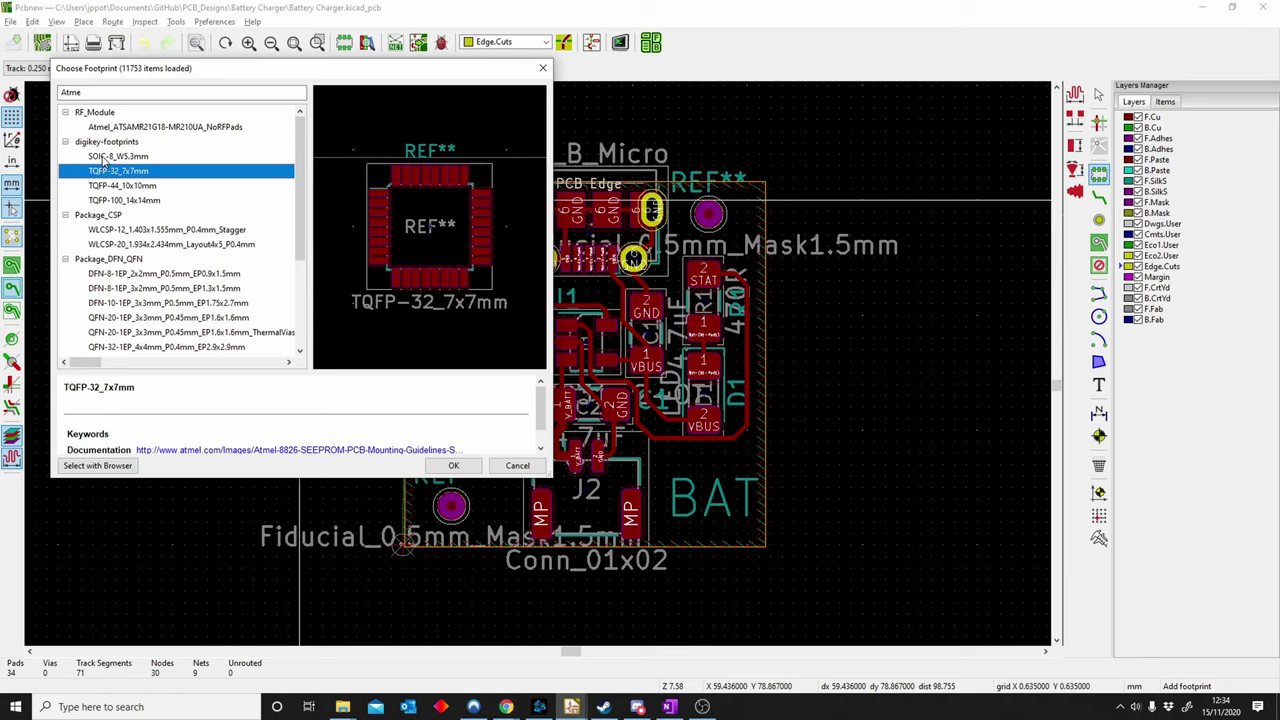
{"action": "left_click", "coordinate": [448, 466]}
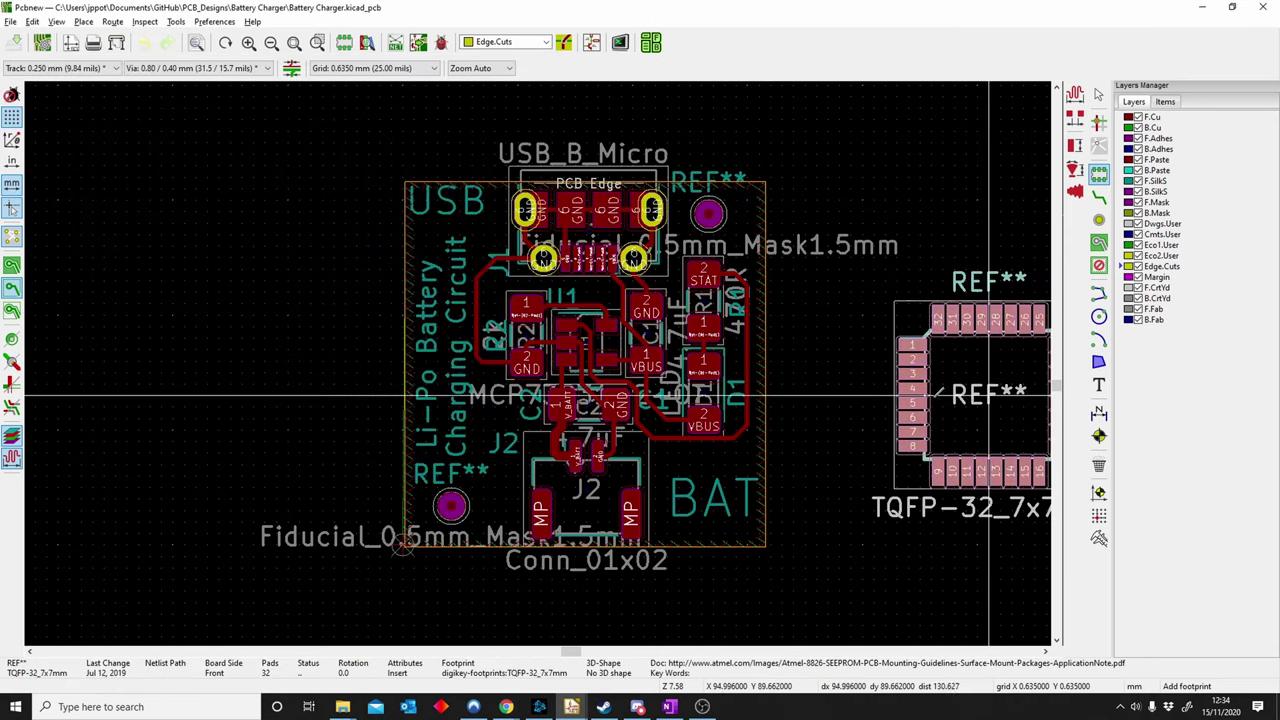
{"action": "left_click", "coordinate": [931, 395]}
{"action": "key", "text": "Escape"}
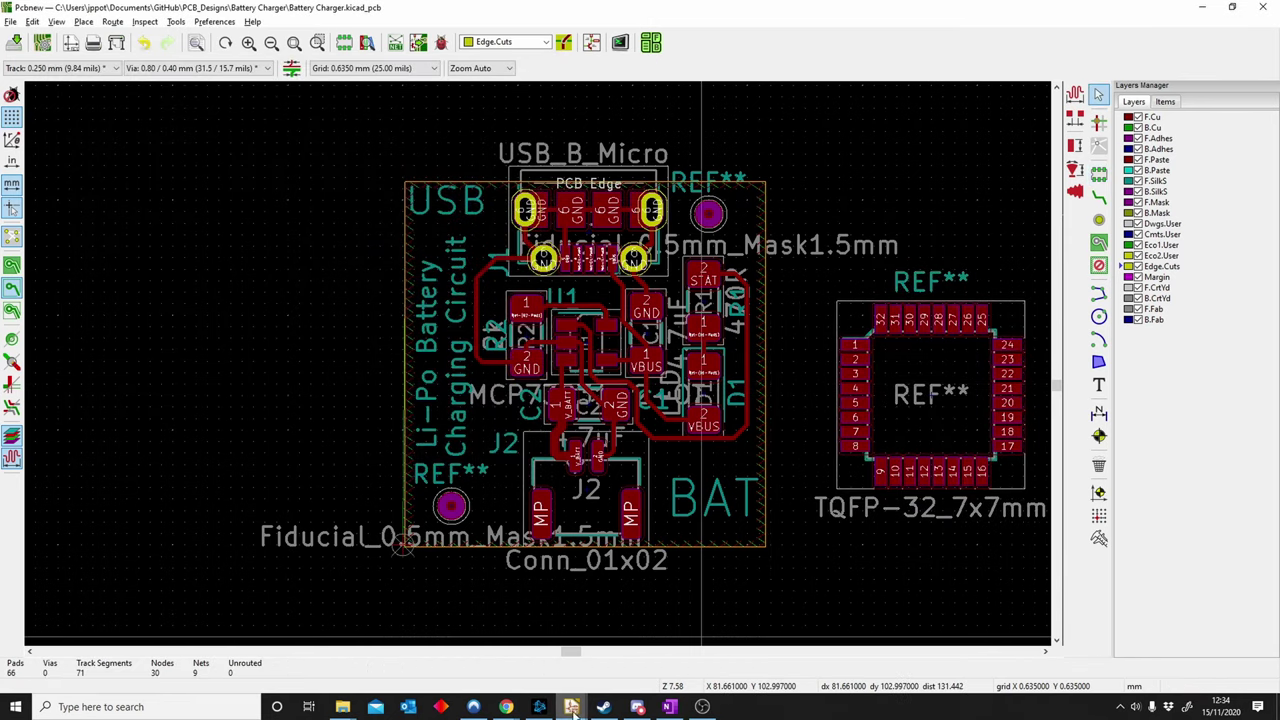
Switch to the KiCad project manager and open the schematic Battery Charger.sch.
{"action": "mouse_move", "coordinate": [575, 708]}
{"action": "left_click", "coordinate": [523, 663]}
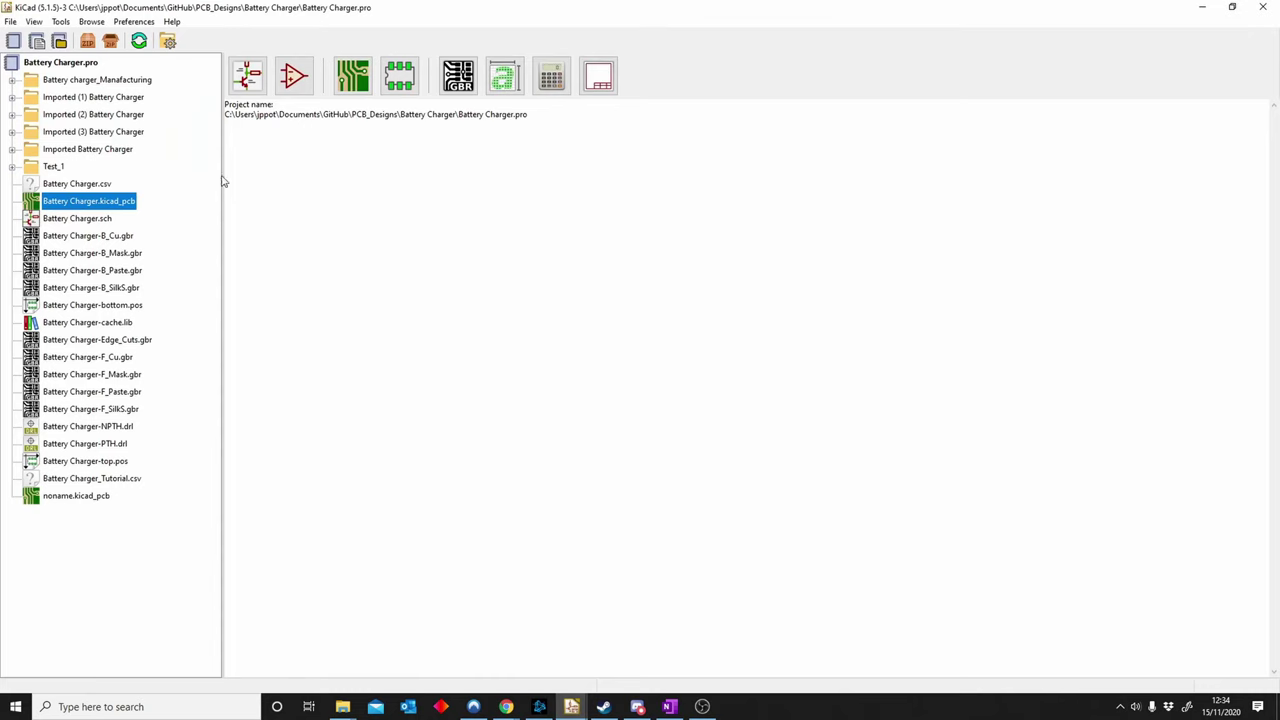
{"action": "double_click", "coordinate": [72, 219]}
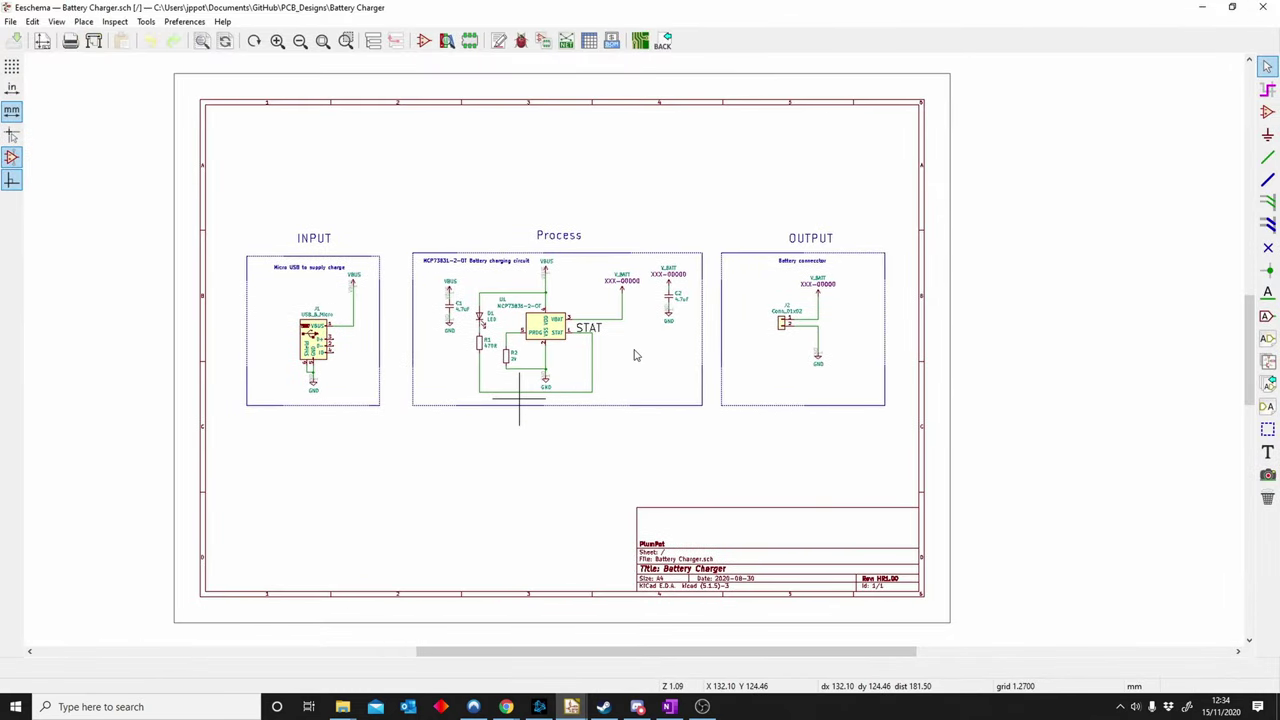
{"action": "scroll", "coordinate": [634, 355], "scroll_direction": "up", "scroll_amount": 2}
{"action": "key", "text": "a"}
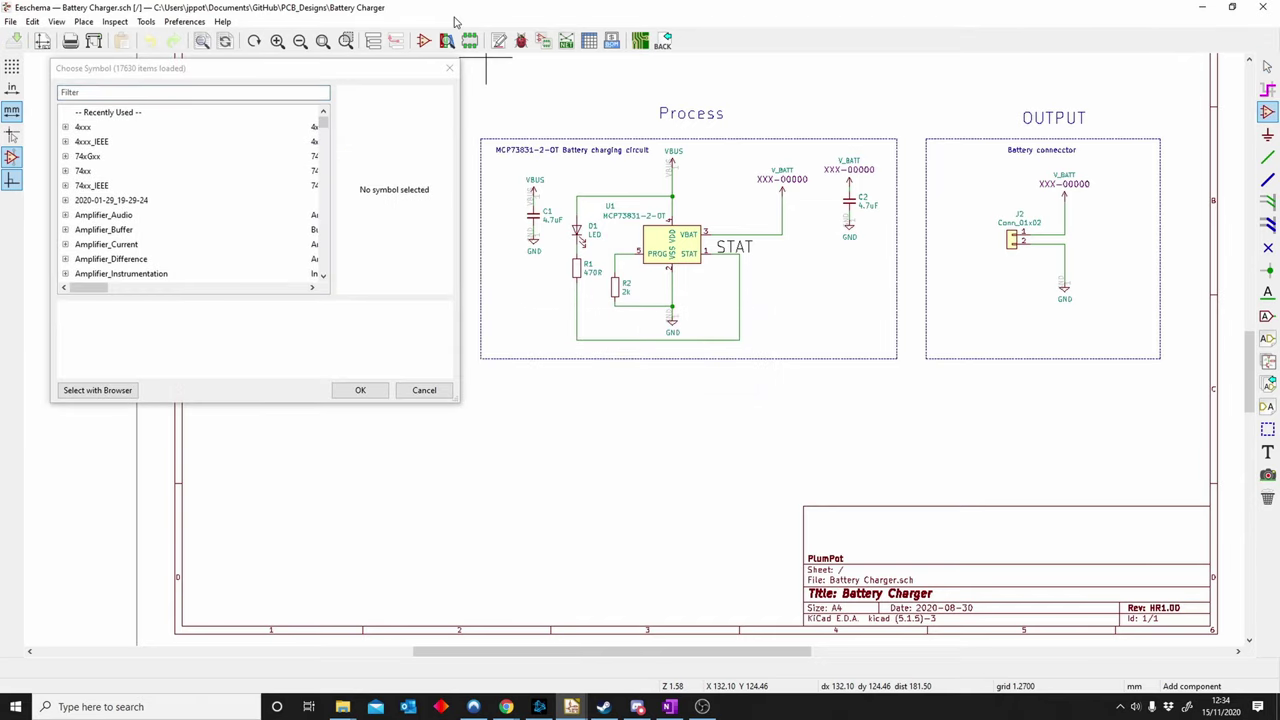
{"action": "left_click", "coordinate": [449, 70]}
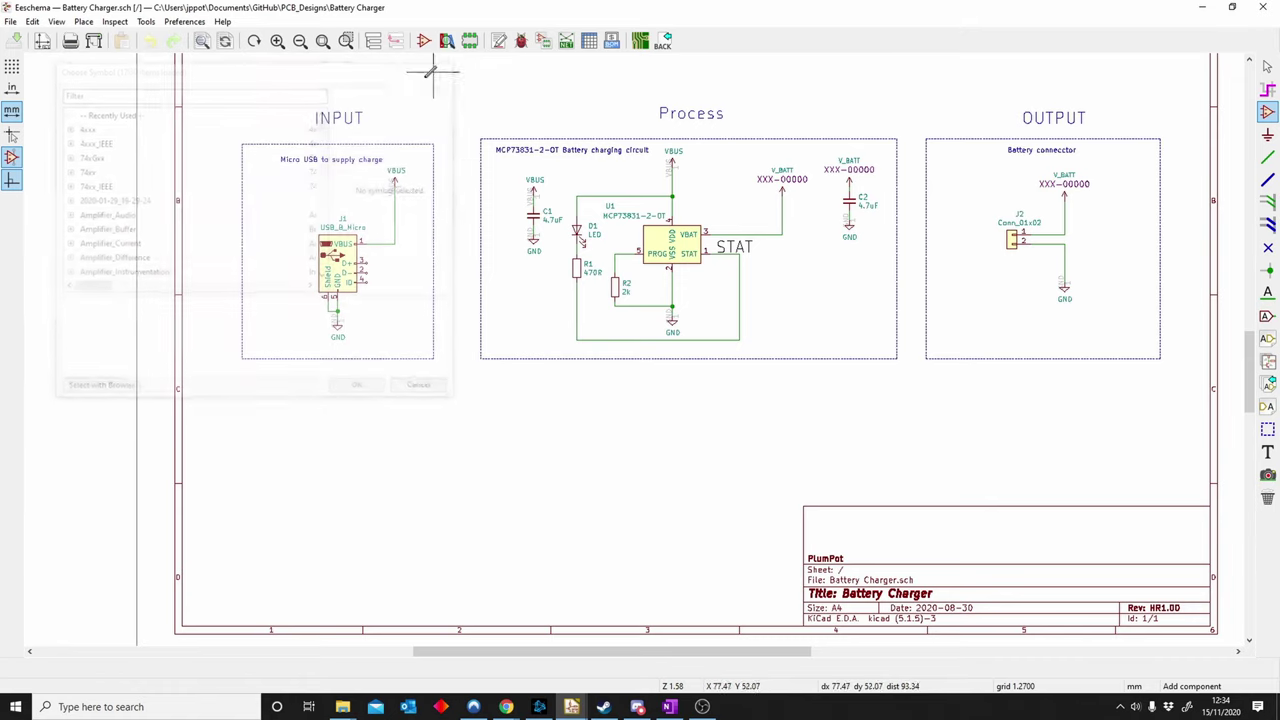
Filter the symbol library for ATME and place a rotated ATMEGA32U4-AU symbol below the INPUT and Process blocks.
{"action": "left_click", "coordinate": [83, 21]}
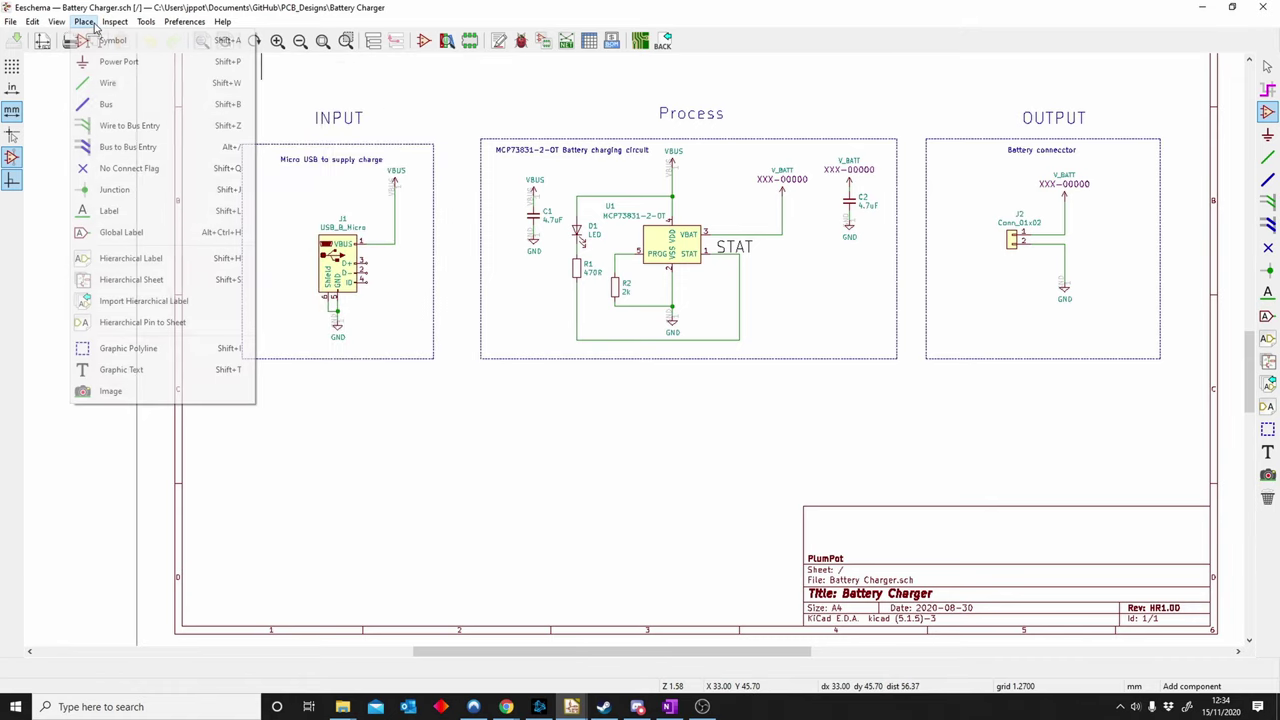
{"action": "left_click", "coordinate": [239, 46]}
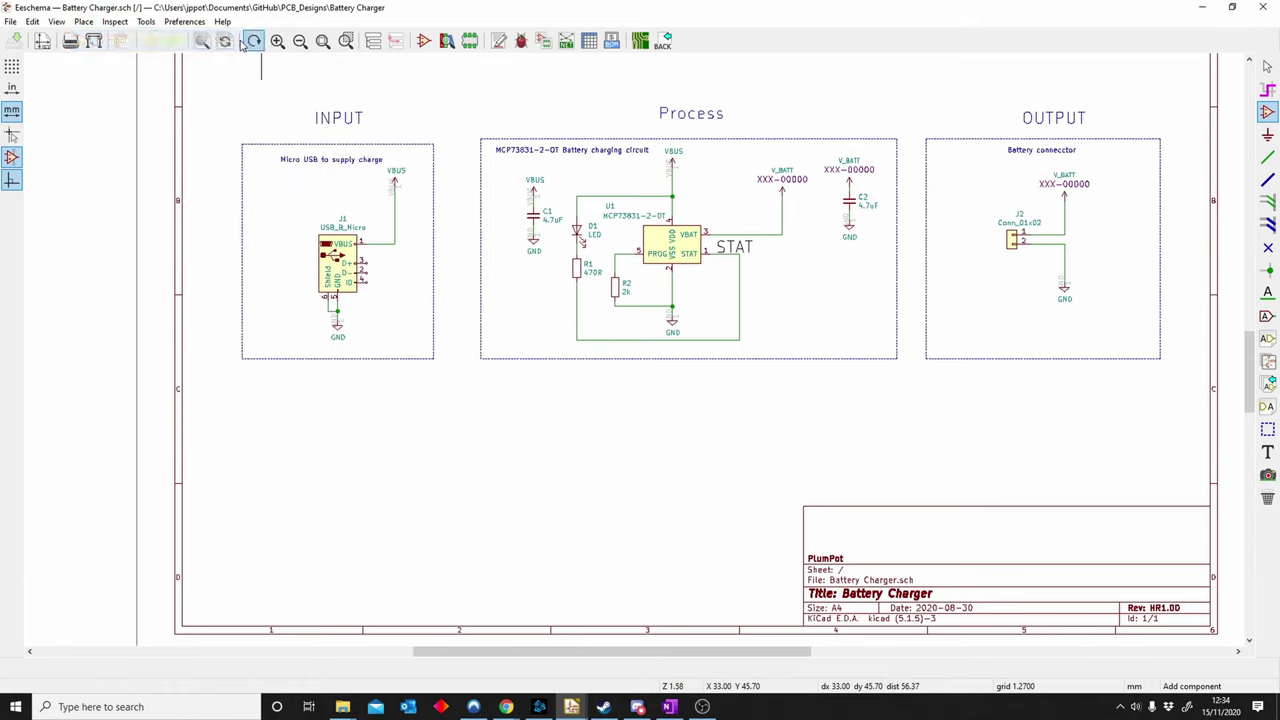
{"action": "left_click", "coordinate": [581, 414]}
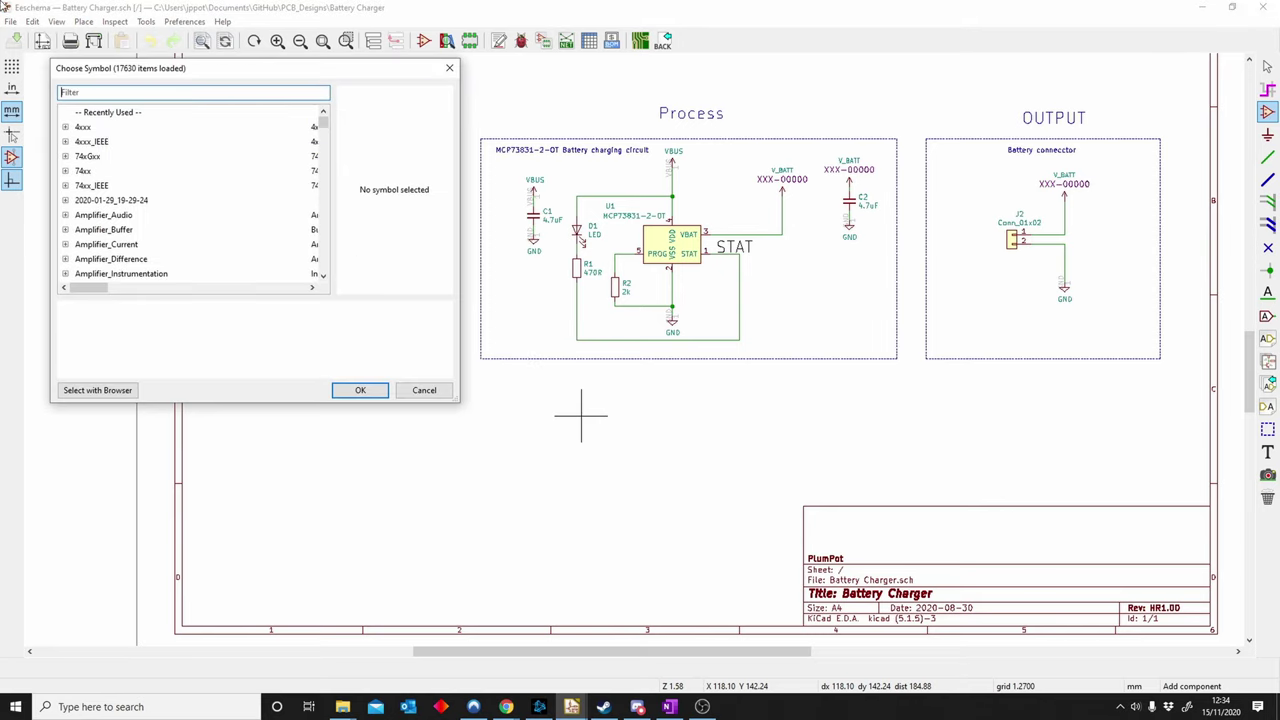
{"action": "type", "text": "MCP"}
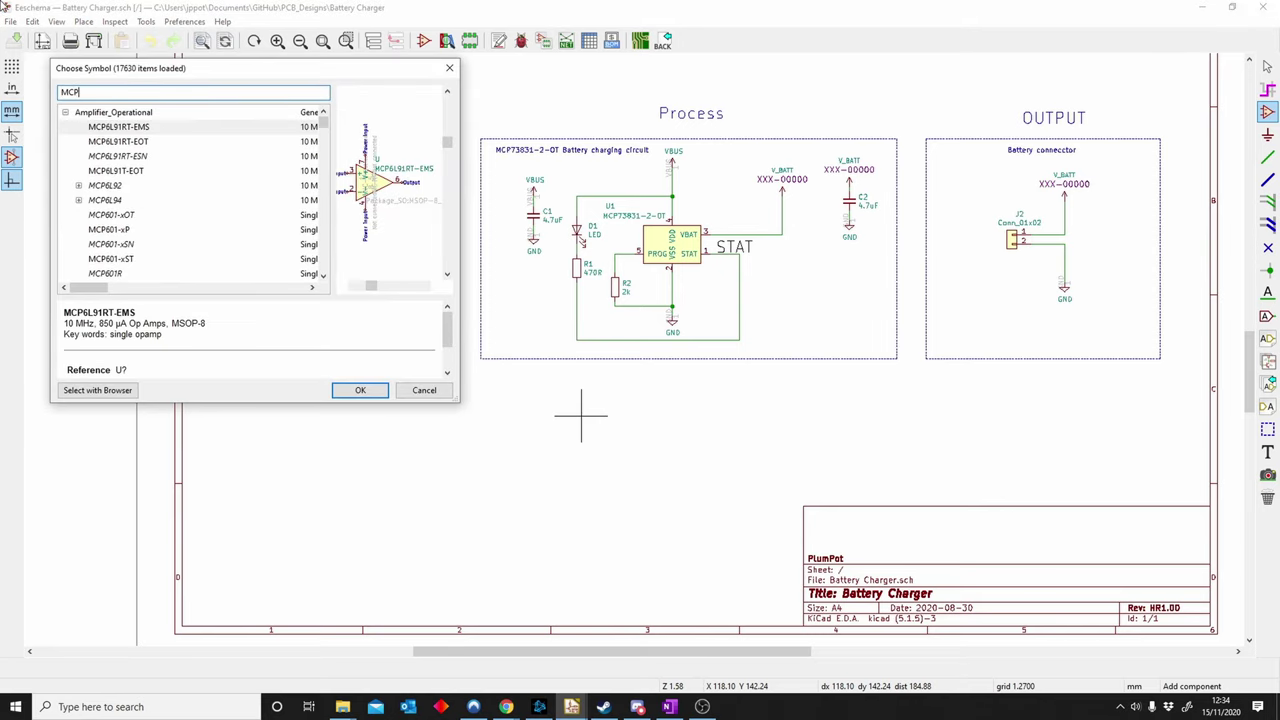
{"action": "key", "text": "BackSpace"}
{"action": "key", "text": "BackSpace"}
{"action": "key", "text": "BackSpace"}
{"action": "type", "text": "A"}
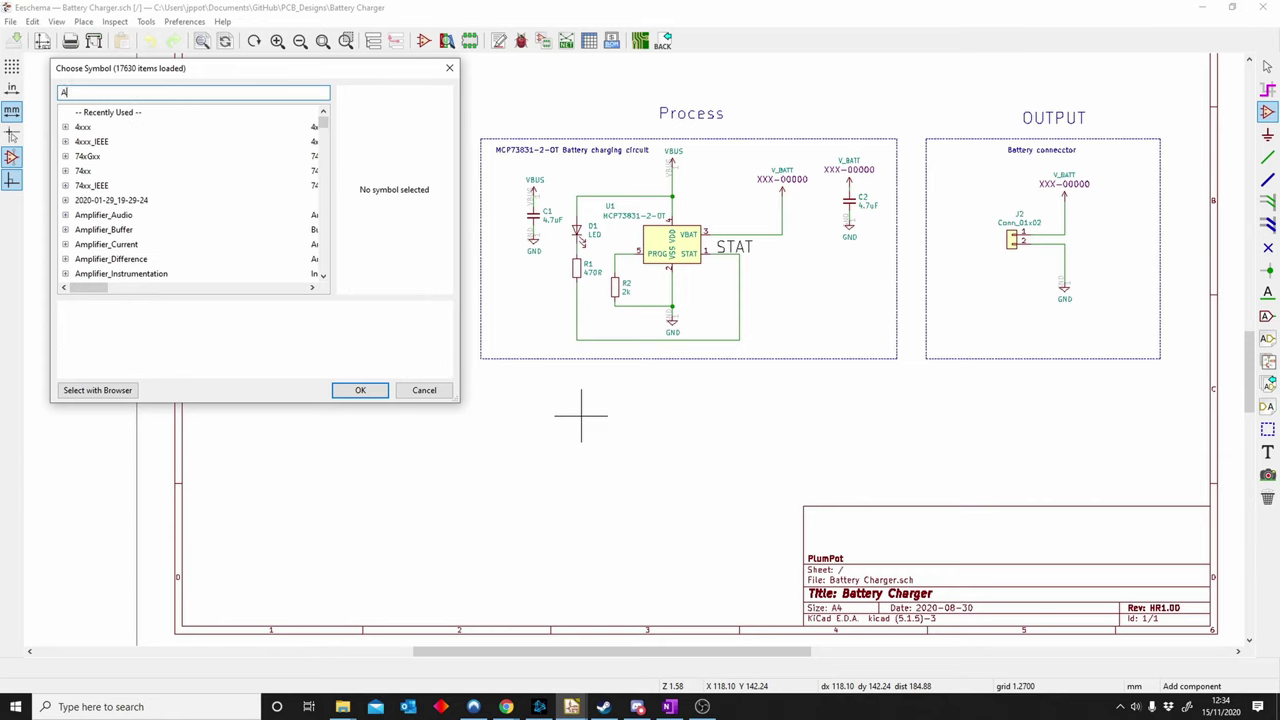
{"action": "type", "text": "TME"}
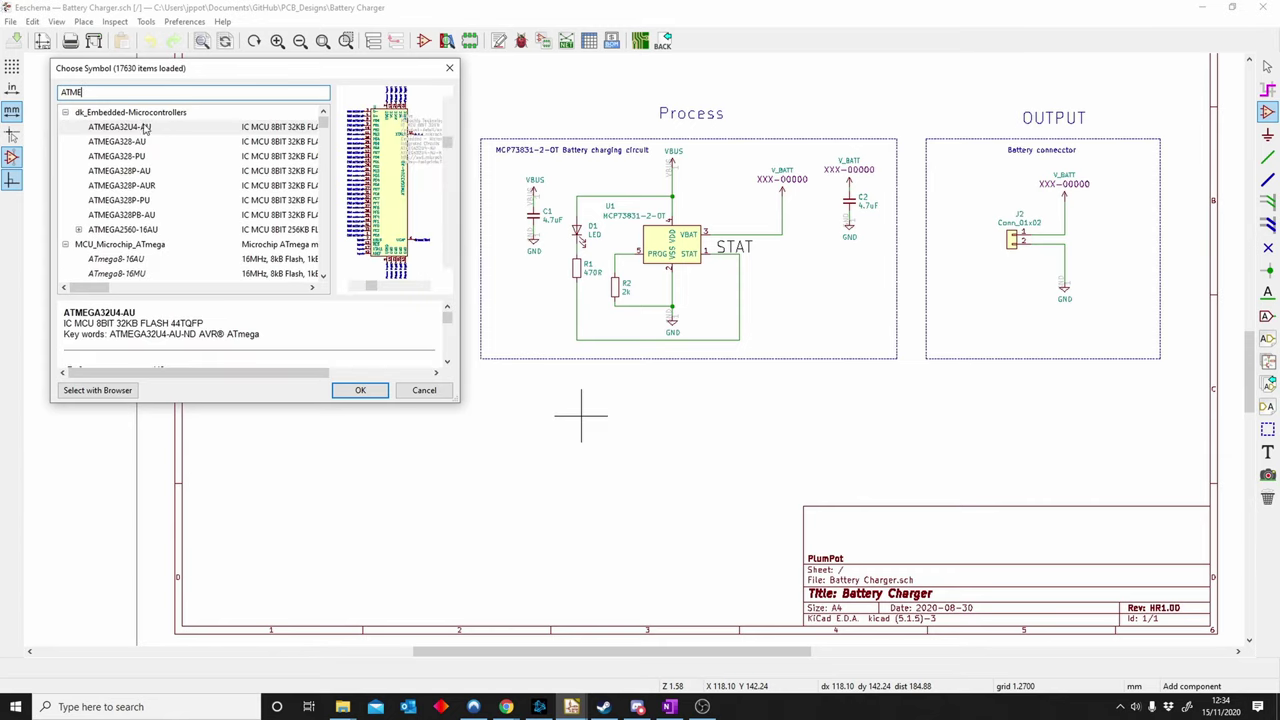
{"action": "double_click", "coordinate": [160, 128]}
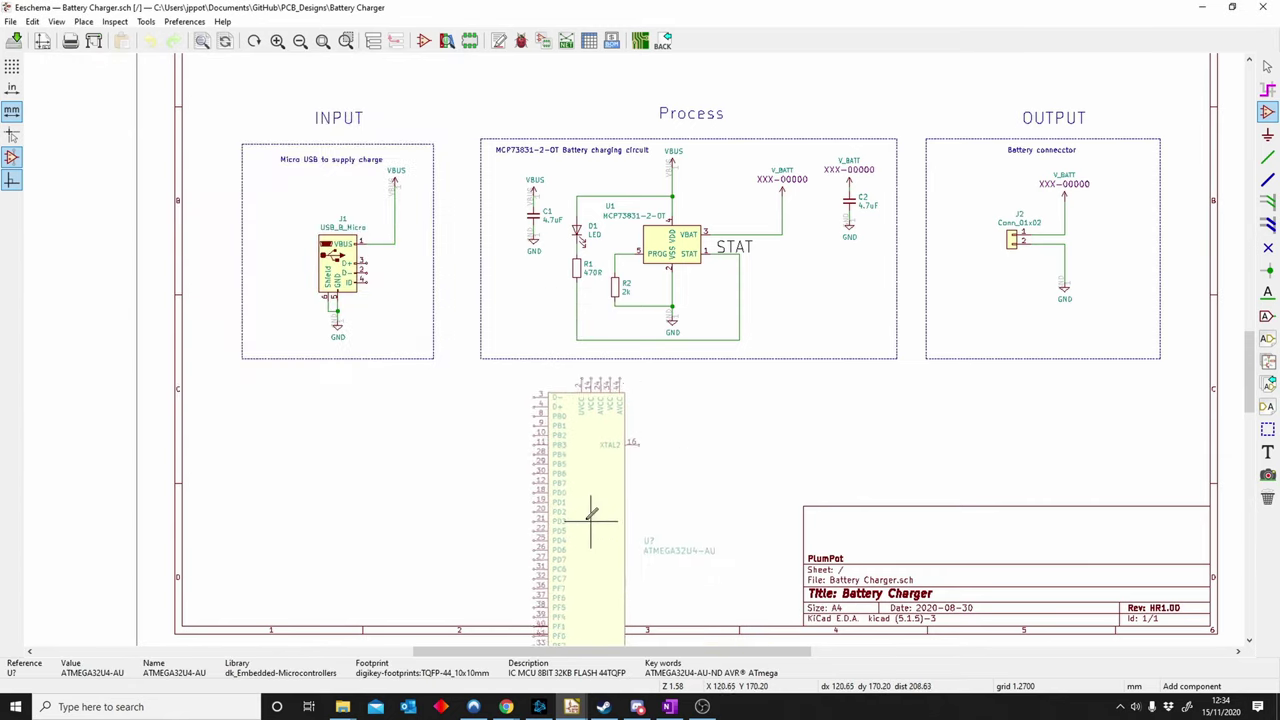
{"action": "key", "text": "r"}
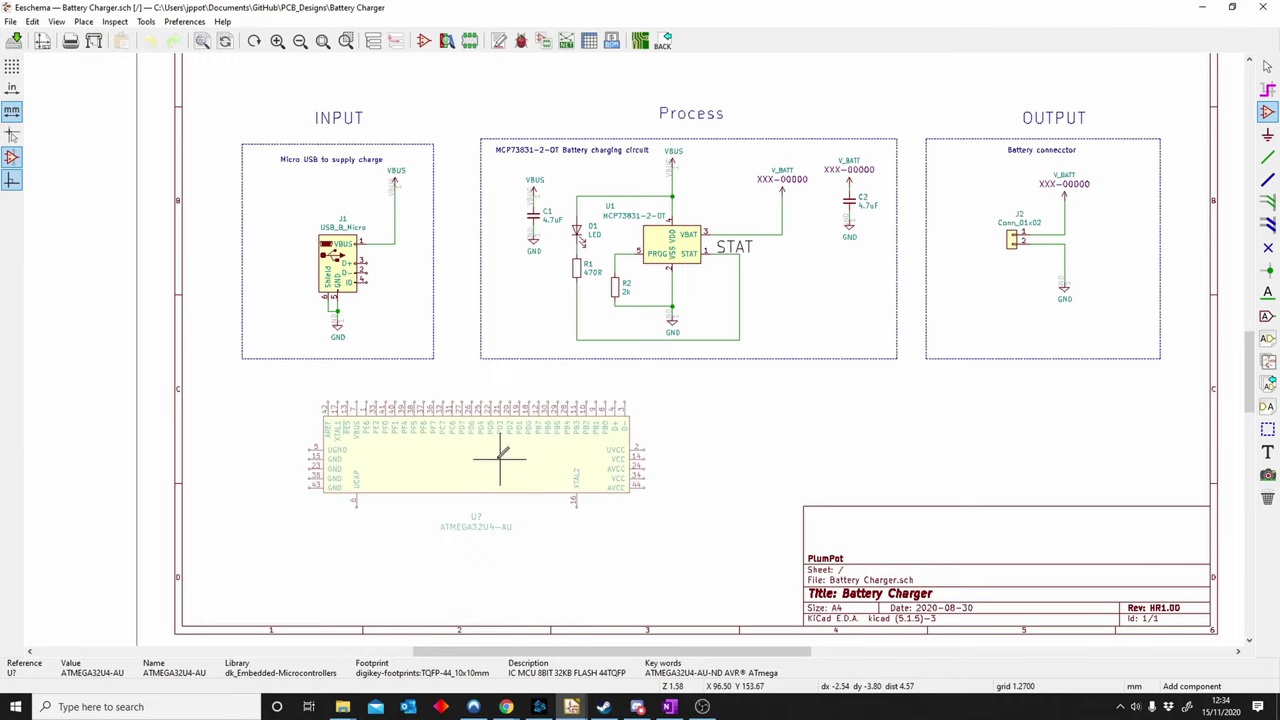
{"action": "left_click", "coordinate": [510, 445]}
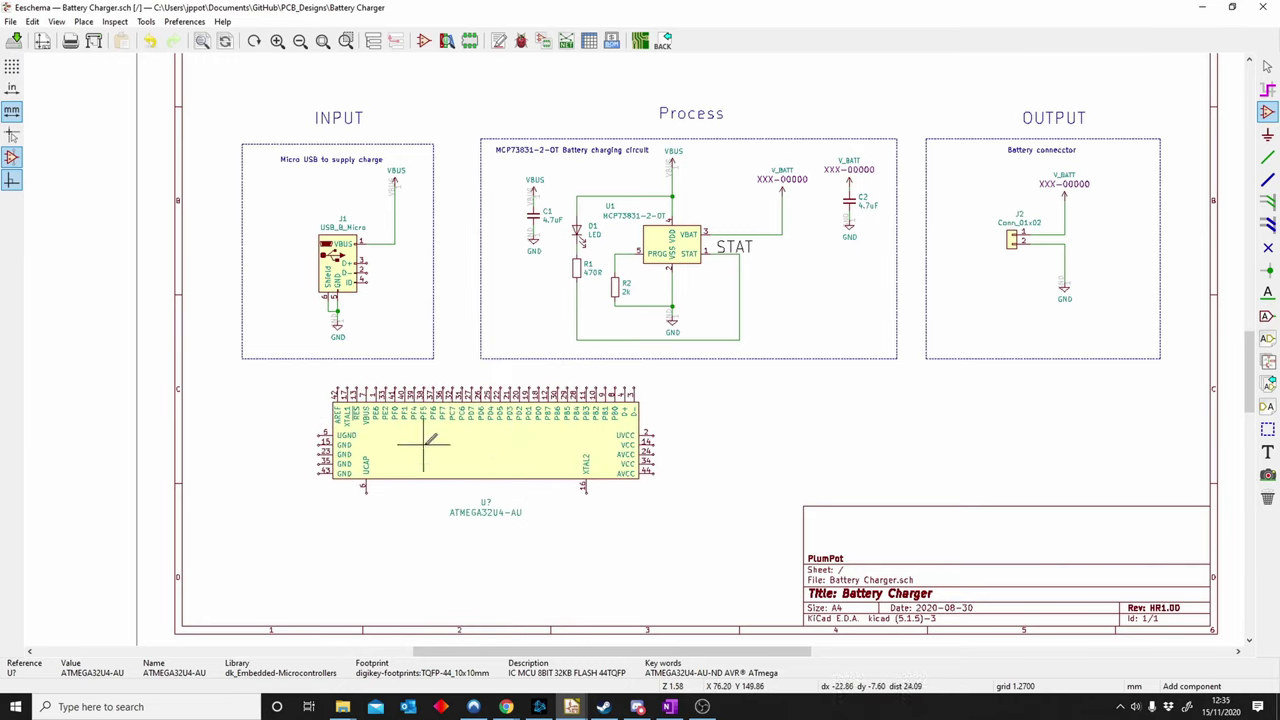
{"action": "key", "text": "Escape"}
Look up the footprint assigned to the ATMEGA32U4-AU in its symbol properties and close the properties unchanged.
{"action": "double_click", "coordinate": [453, 460]}
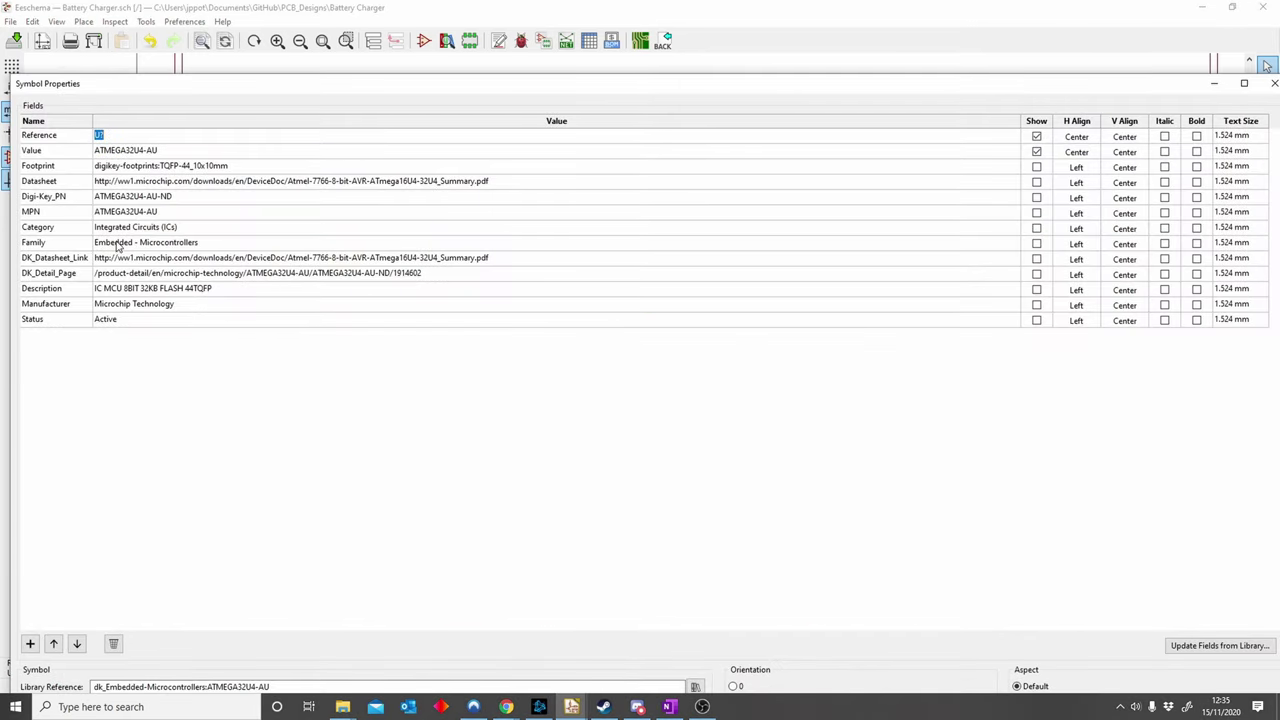
{"action": "left_click", "coordinate": [114, 167]}
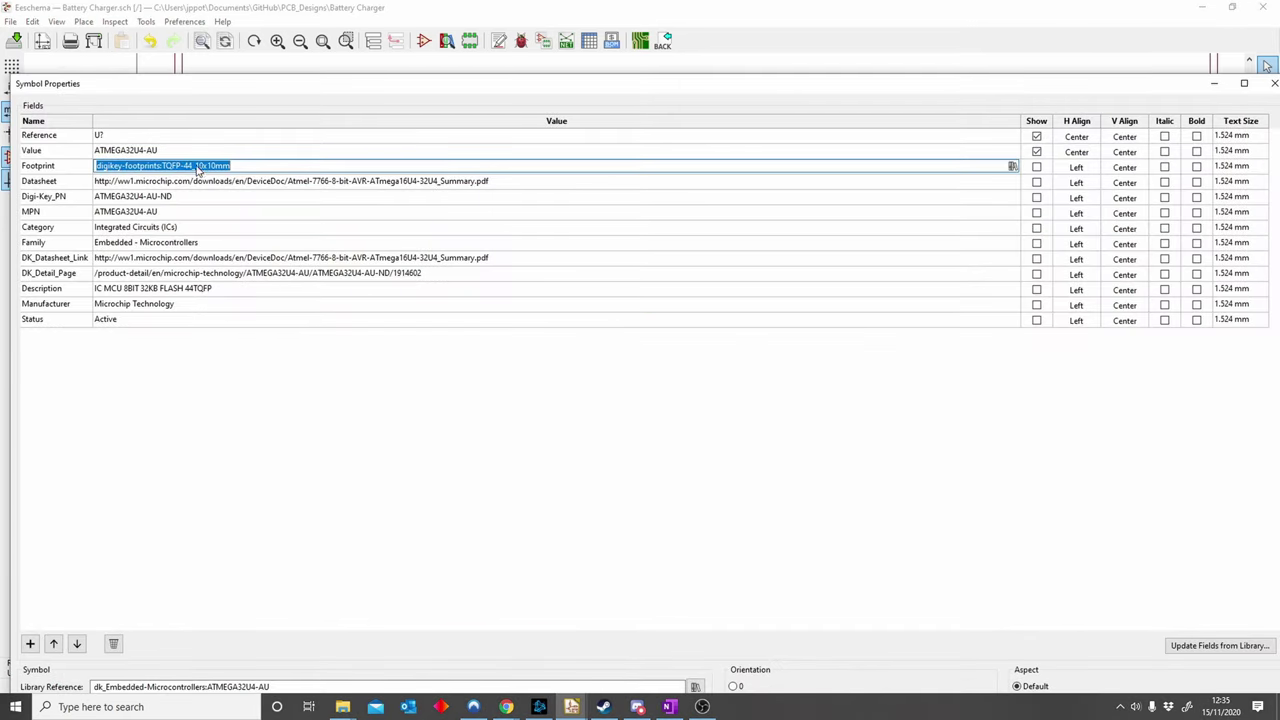
{"action": "left_click", "coordinate": [1271, 86]}
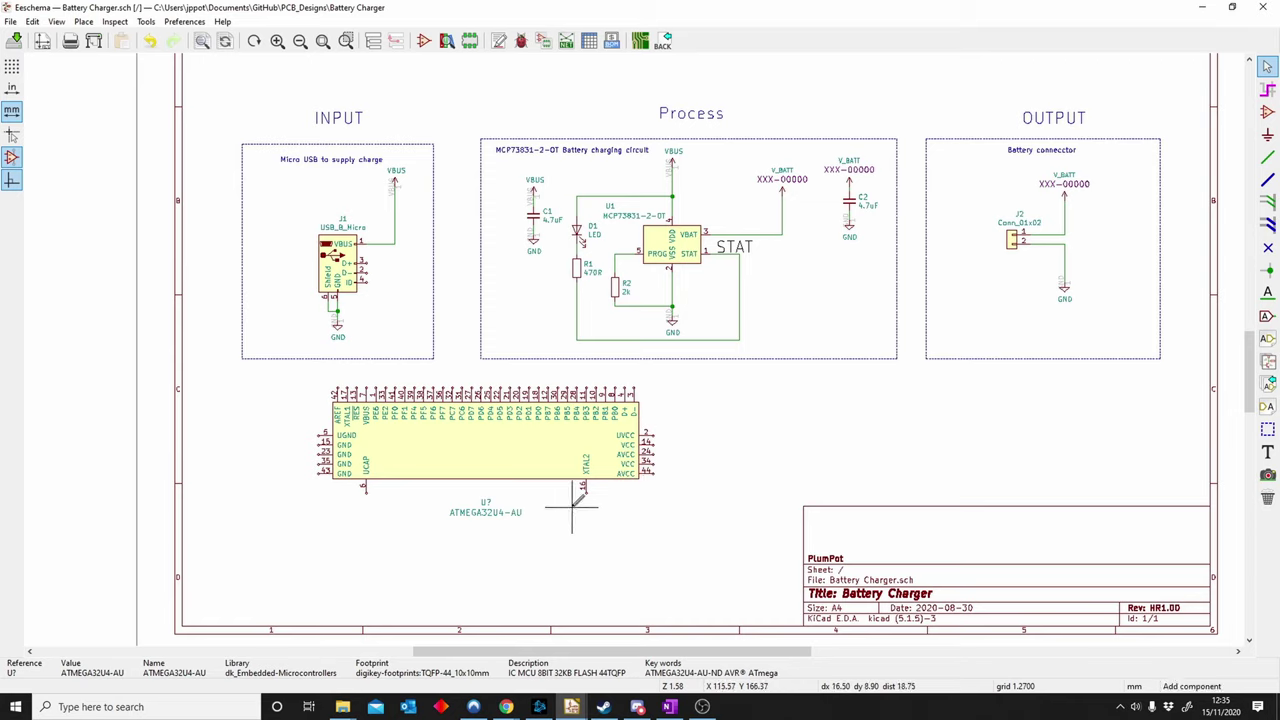
Return to the Battery Charger board layout, bring up the footprint chooser and cancel it.
{"action": "mouse_move", "coordinate": [571, 706]}
{"action": "left_click", "coordinate": [569, 655]}
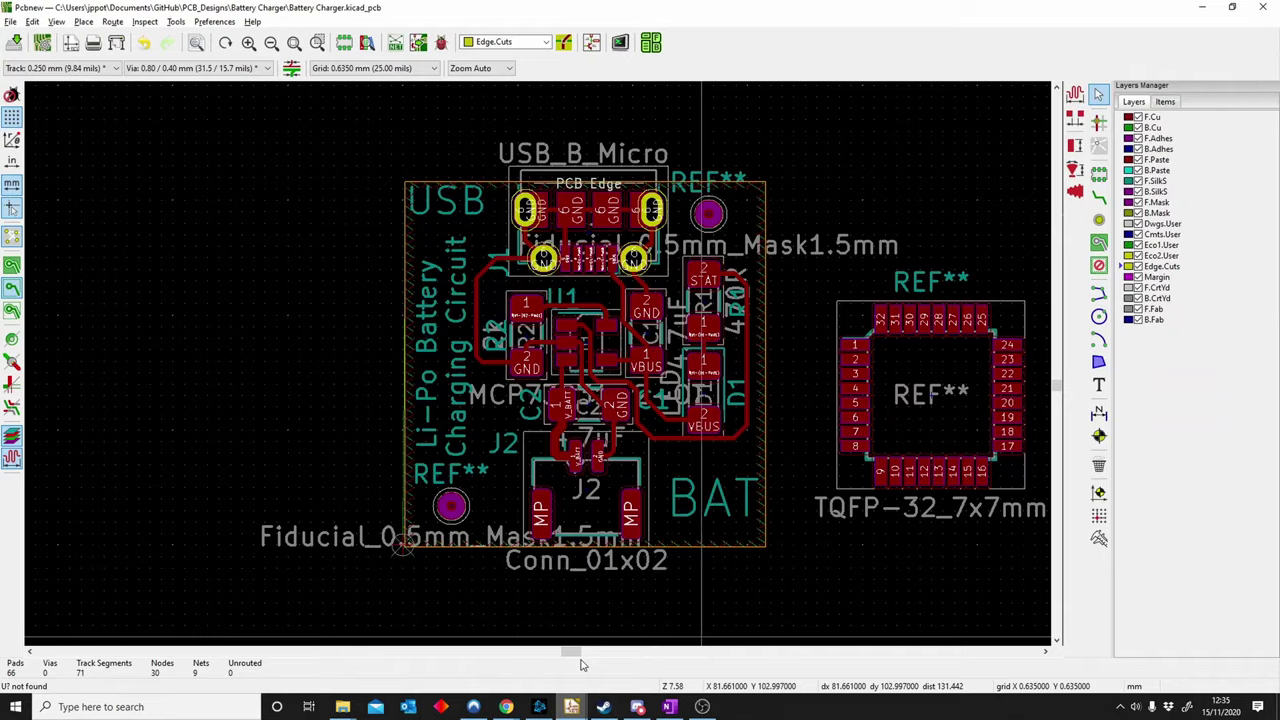
{"action": "key", "text": "o"}
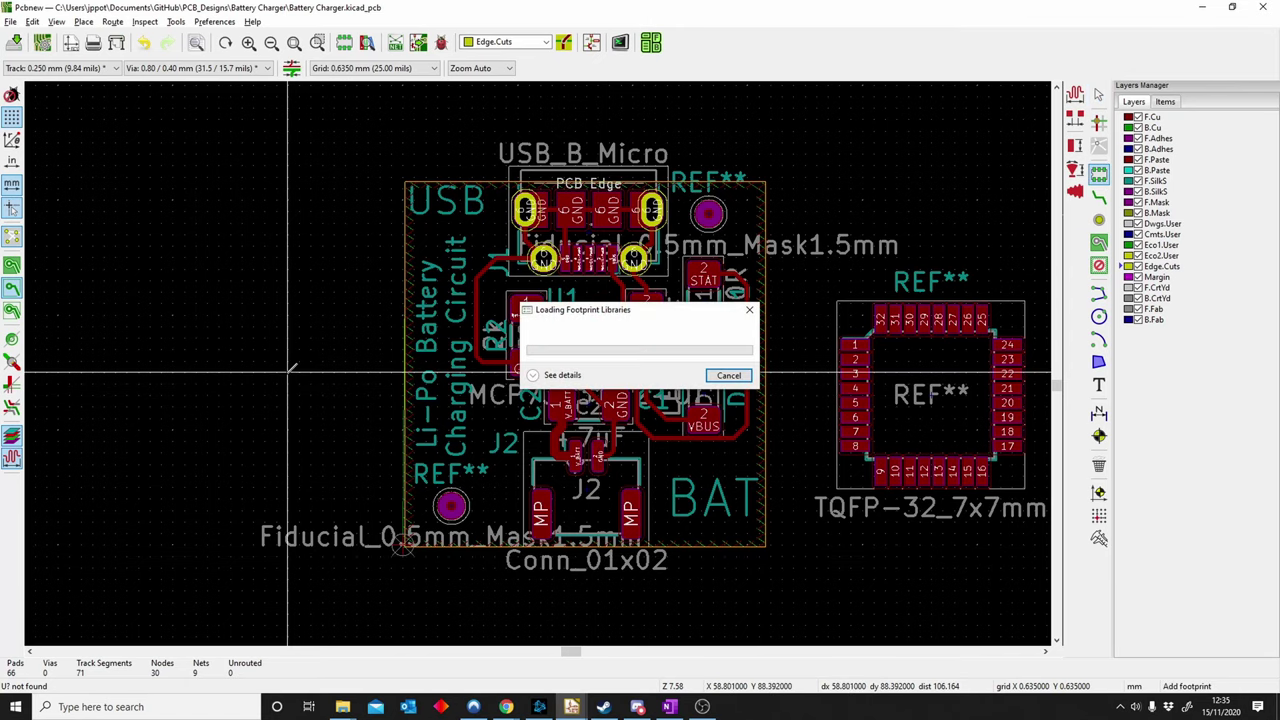
{"action": "left_click", "coordinate": [517, 465]}
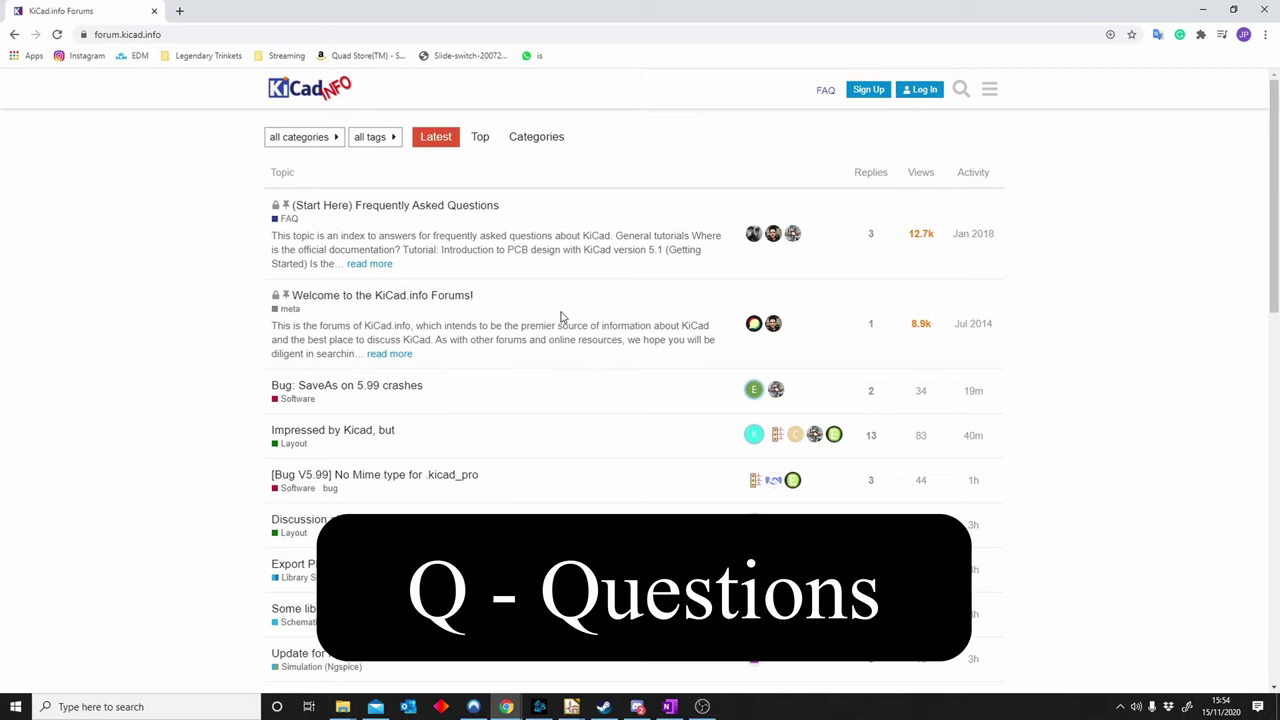
Examine the KiCad.info forum's latest topics, including the Frequently Asked Questions post and the threads on layout, software and footprints.
{"action": "scroll", "coordinate": [546, 337], "scroll_direction": "down", "scroll_amount": 2}
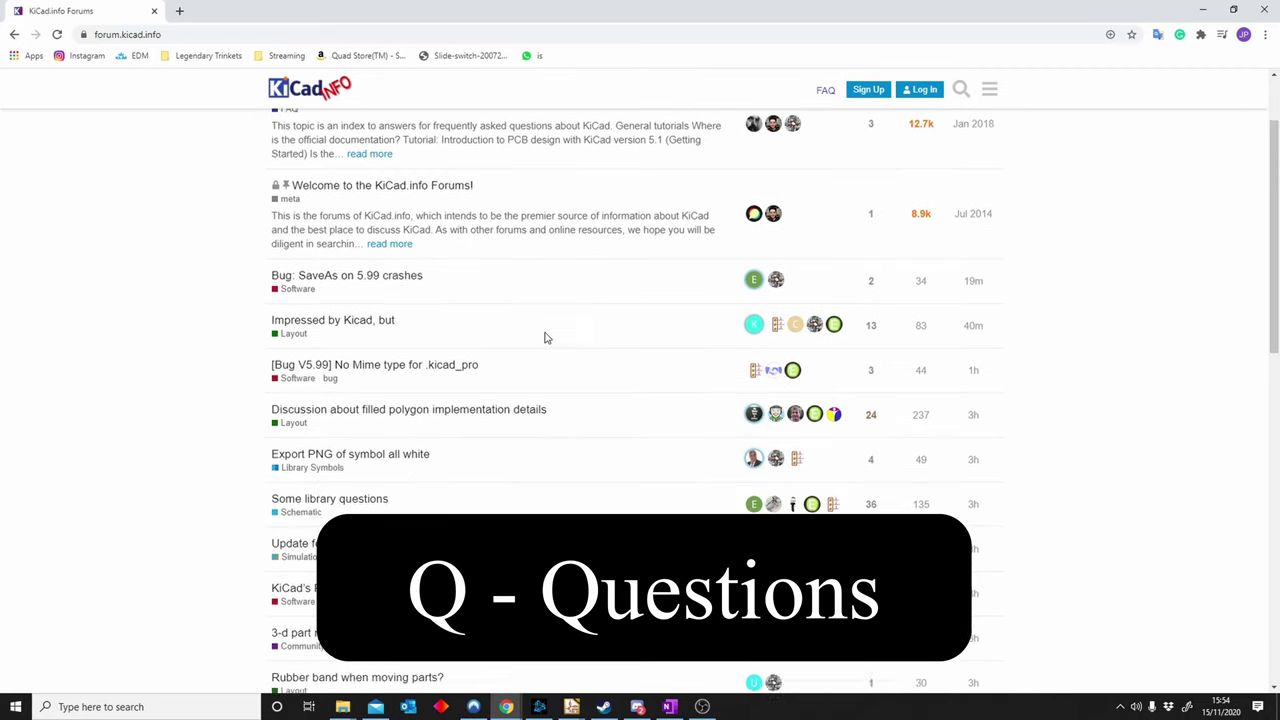
{"action": "scroll", "coordinate": [649, 482], "scroll_direction": "up", "scroll_amount": 2}
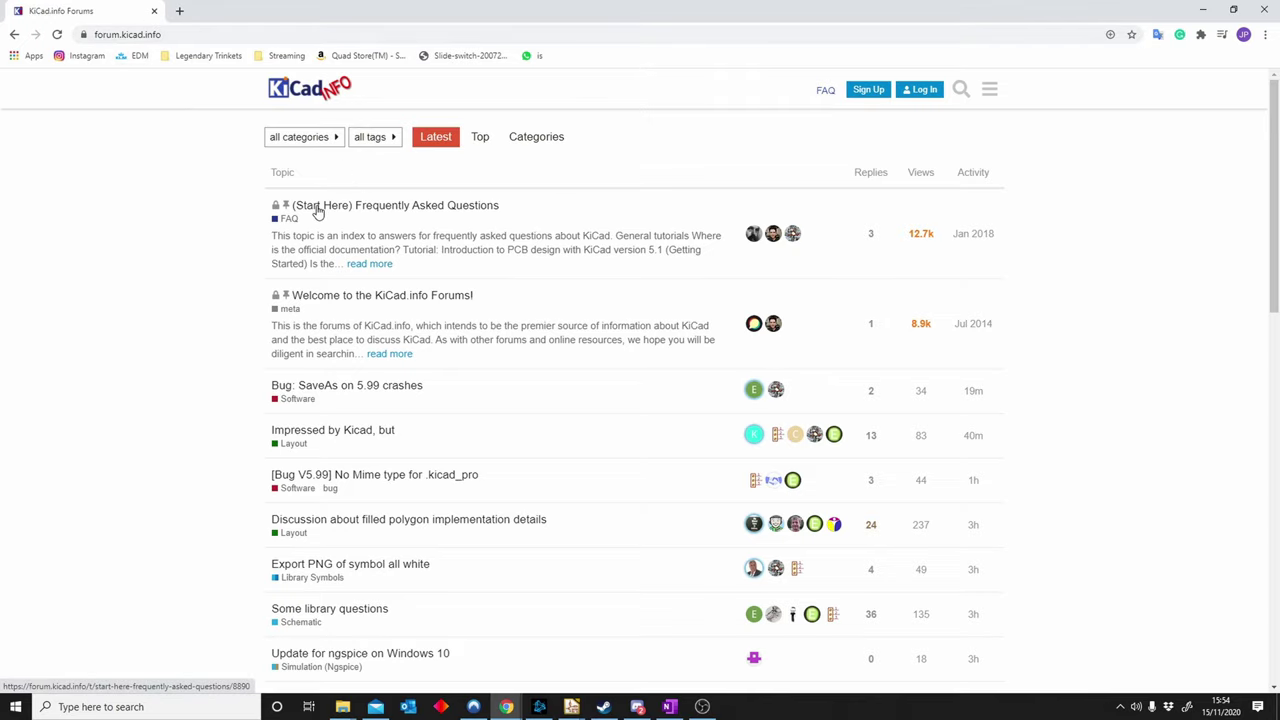
{"action": "scroll", "coordinate": [337, 294], "scroll_direction": "down", "scroll_amount": 8}
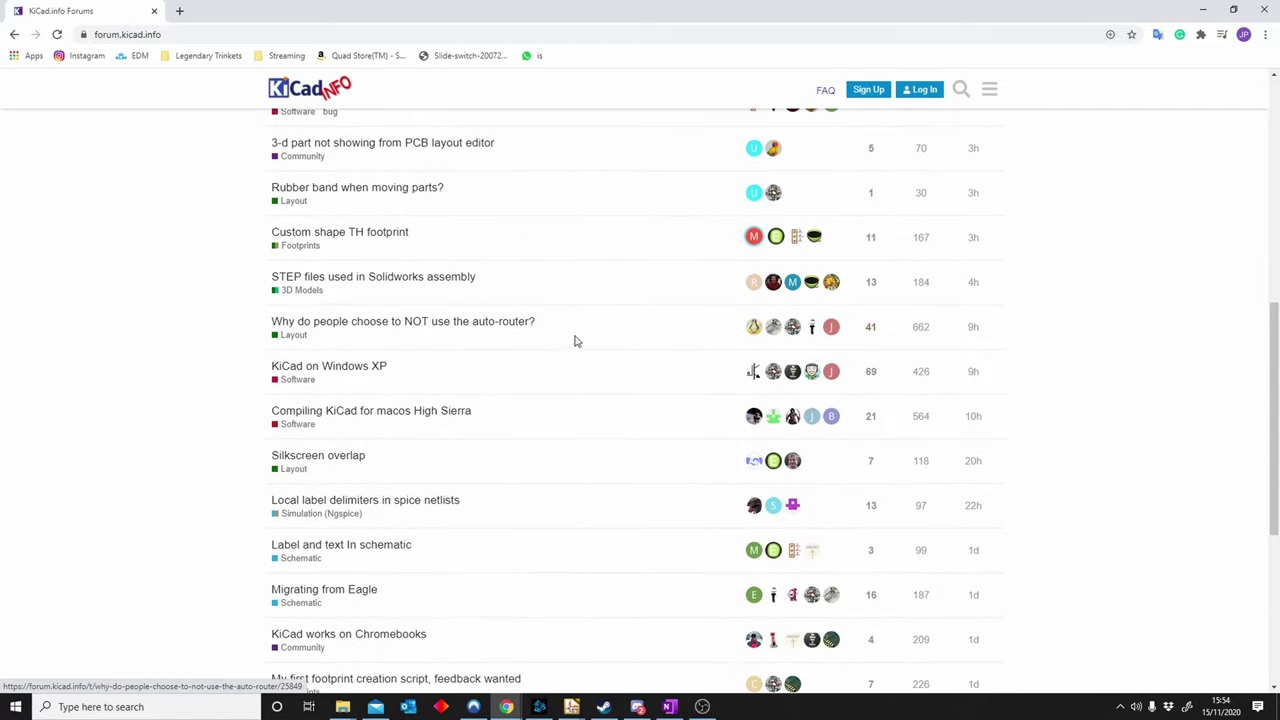
{"action": "scroll", "coordinate": [590, 410], "scroll_direction": "up", "scroll_amount": 10}
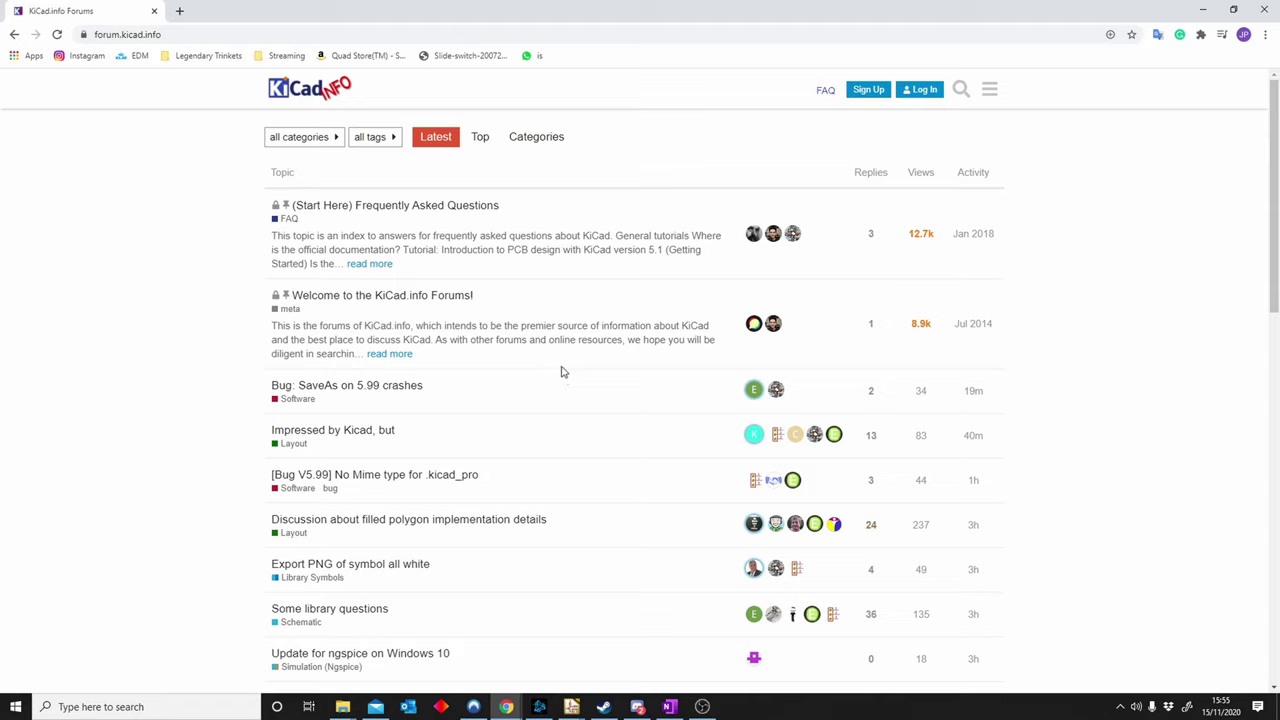
{"action": "scroll", "coordinate": [530, 380], "scroll_direction": "down", "scroll_amount": 5}
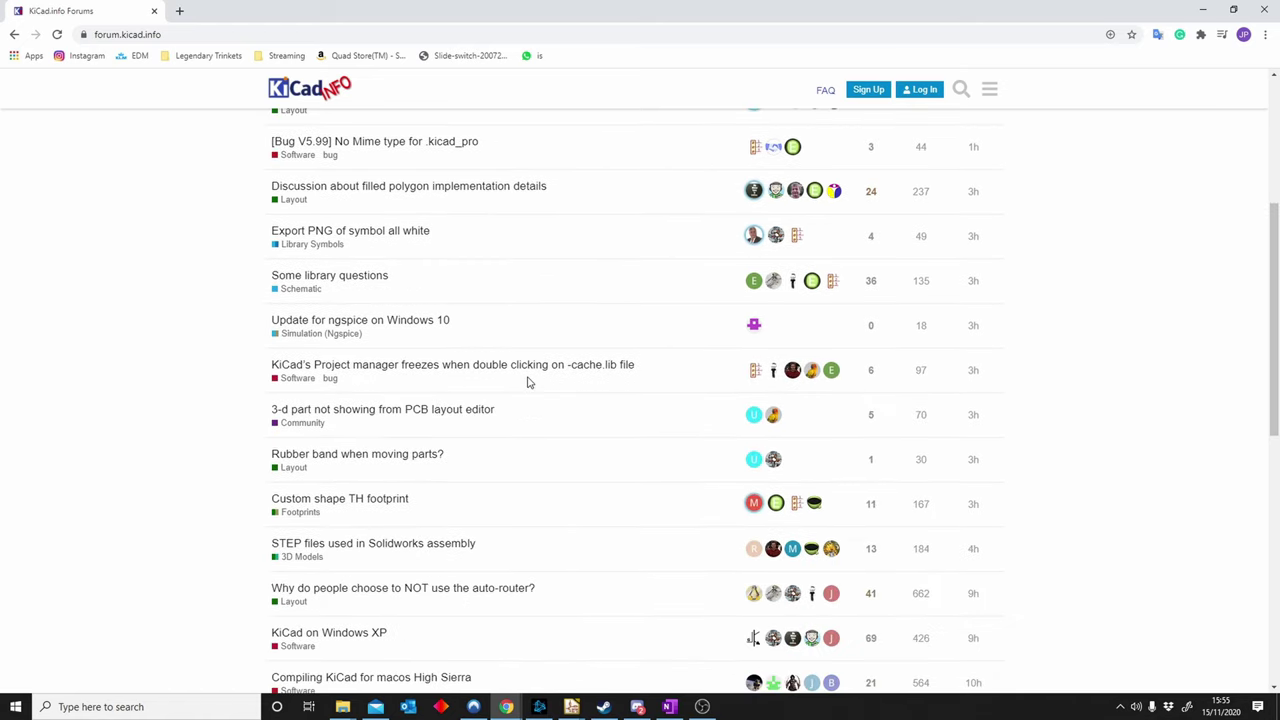
{"action": "scroll", "coordinate": [536, 395], "scroll_direction": "down", "scroll_amount": 1}
{"action": "scroll", "coordinate": [529, 449], "scroll_direction": "up", "scroll_amount": 2}
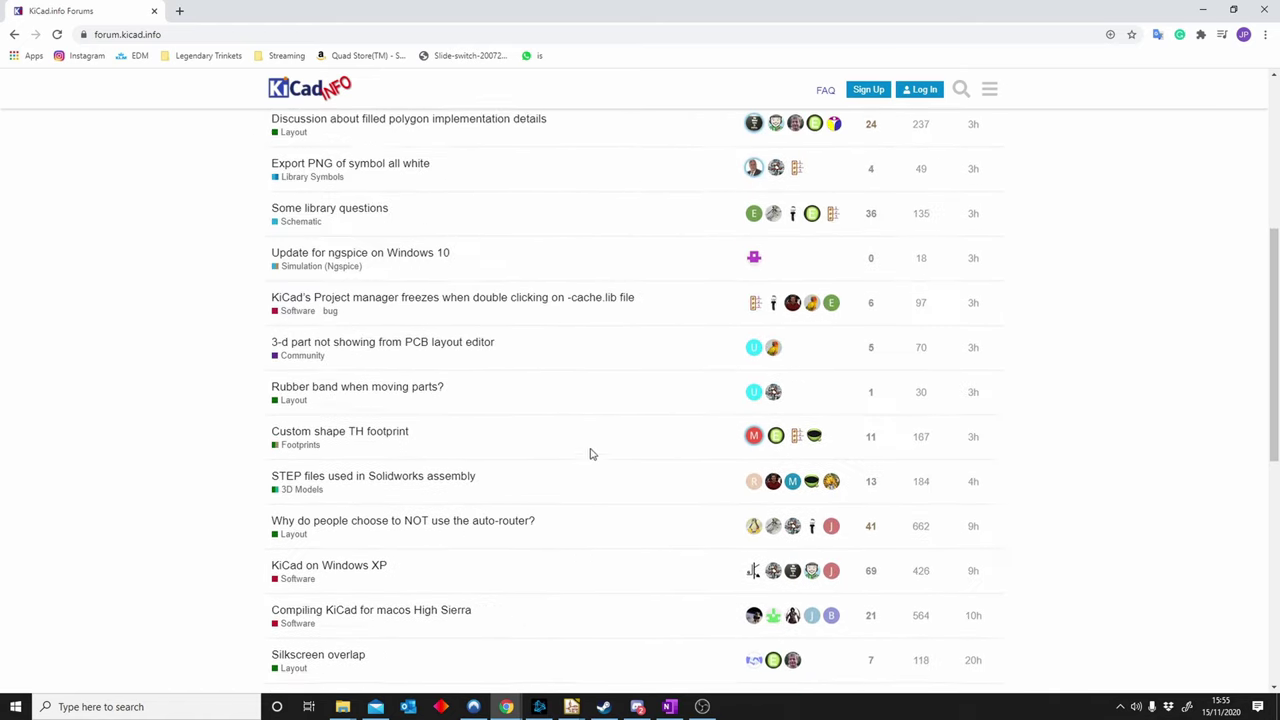
{"action": "scroll", "coordinate": [400, 340], "scroll_direction": "up", "scroll_amount": 4}
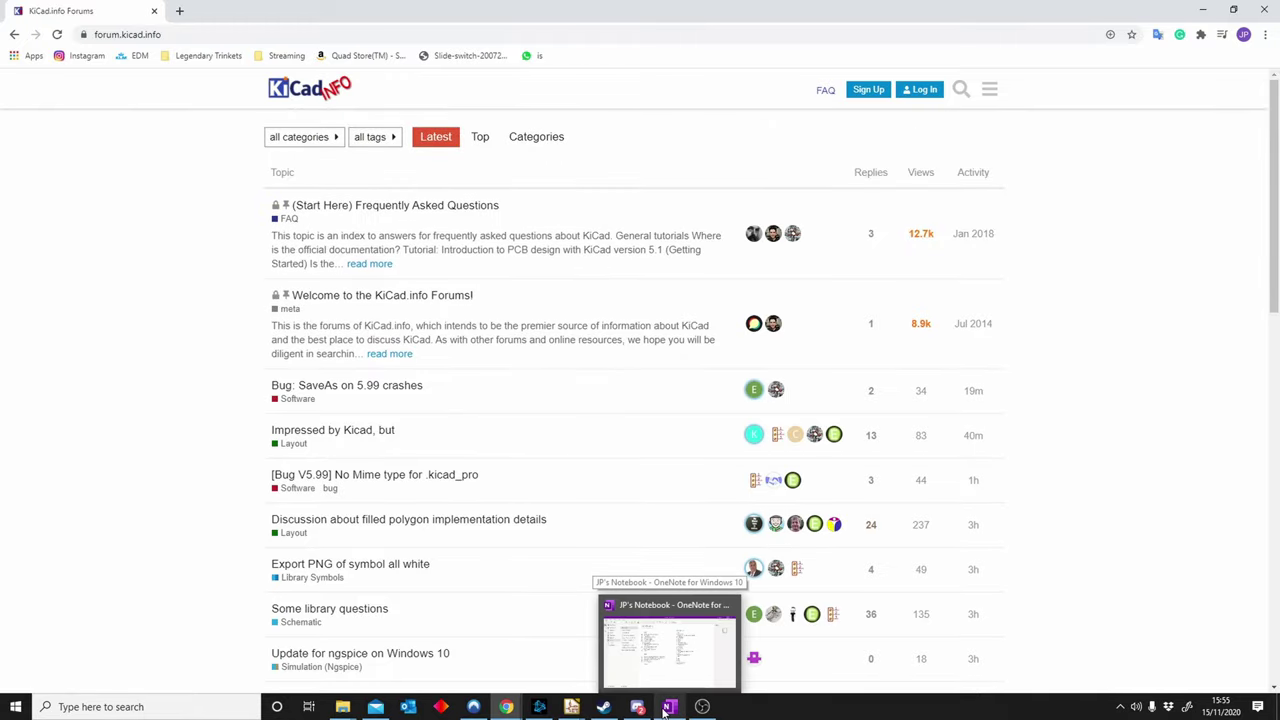
{"action": "mouse_move", "coordinate": [497, 713]}
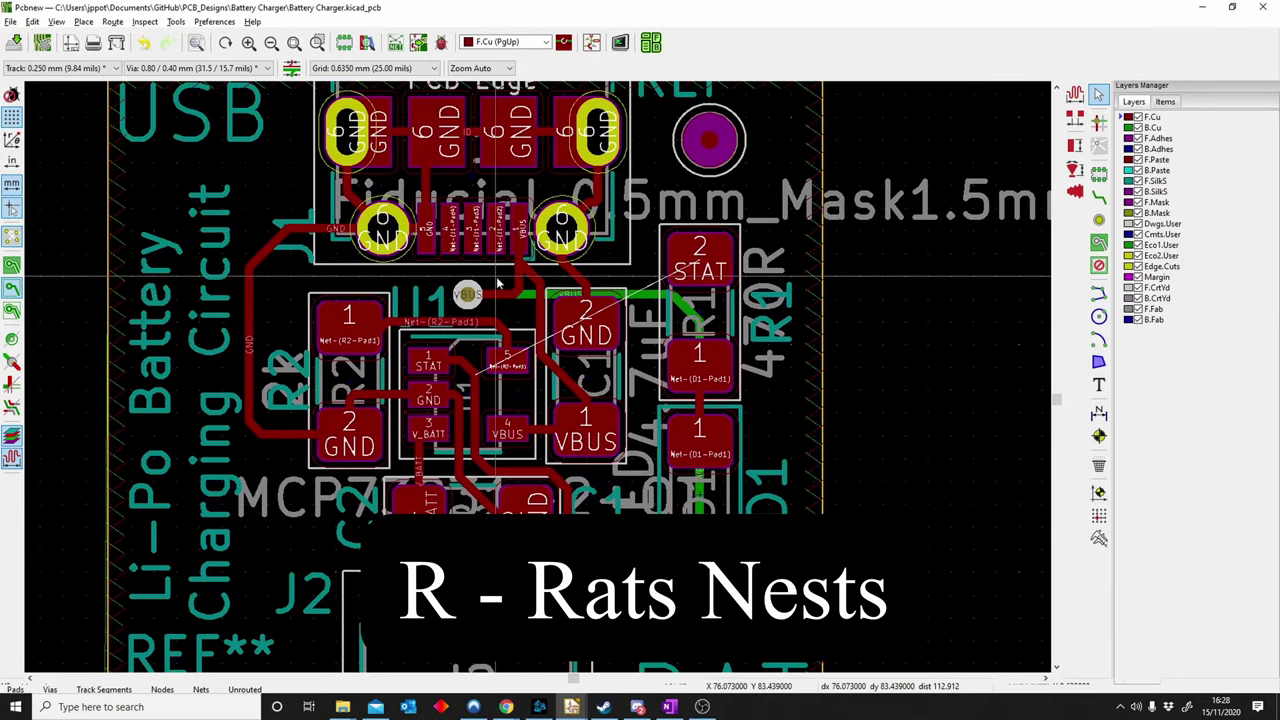
Delete the front-copper VBUS and GND track segments linking the USB connector J1 with the VBUS via and capacitor C1.
{"action": "left_click", "coordinate": [498, 296]}
{"action": "key", "text": "Delete"}
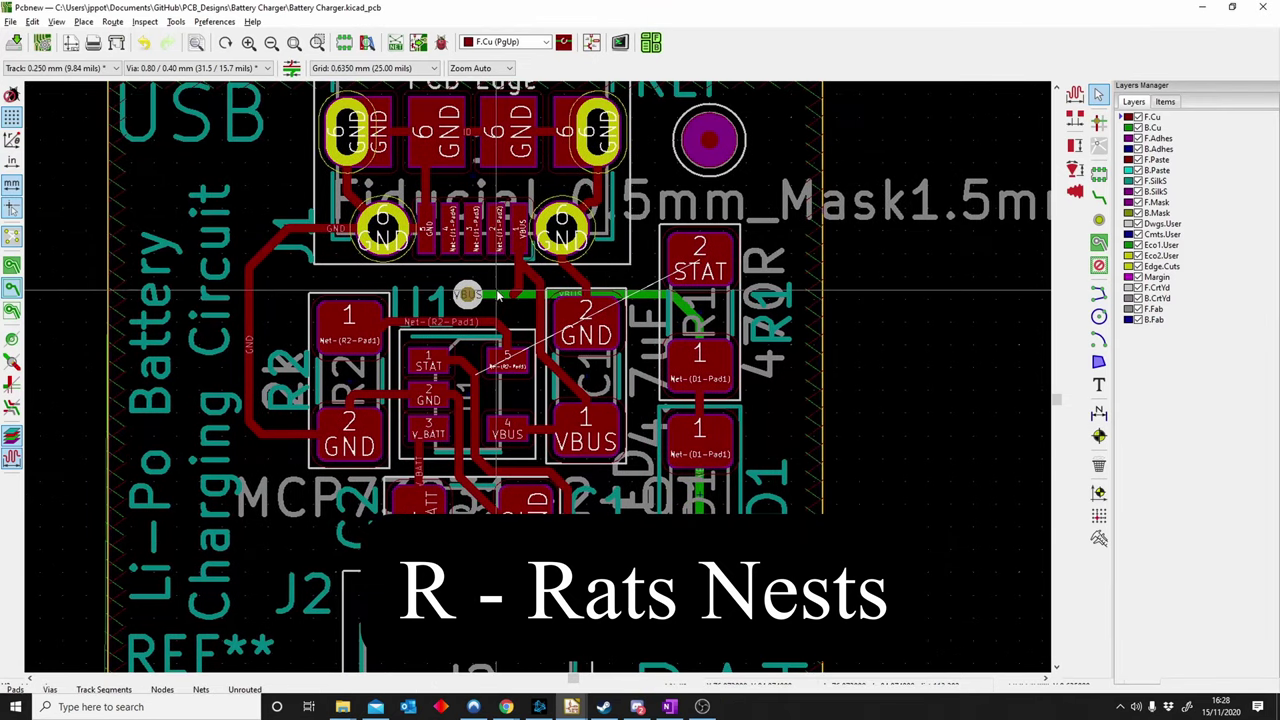
{"action": "left_click", "coordinate": [521, 289]}
{"action": "key", "text": "Delete"}
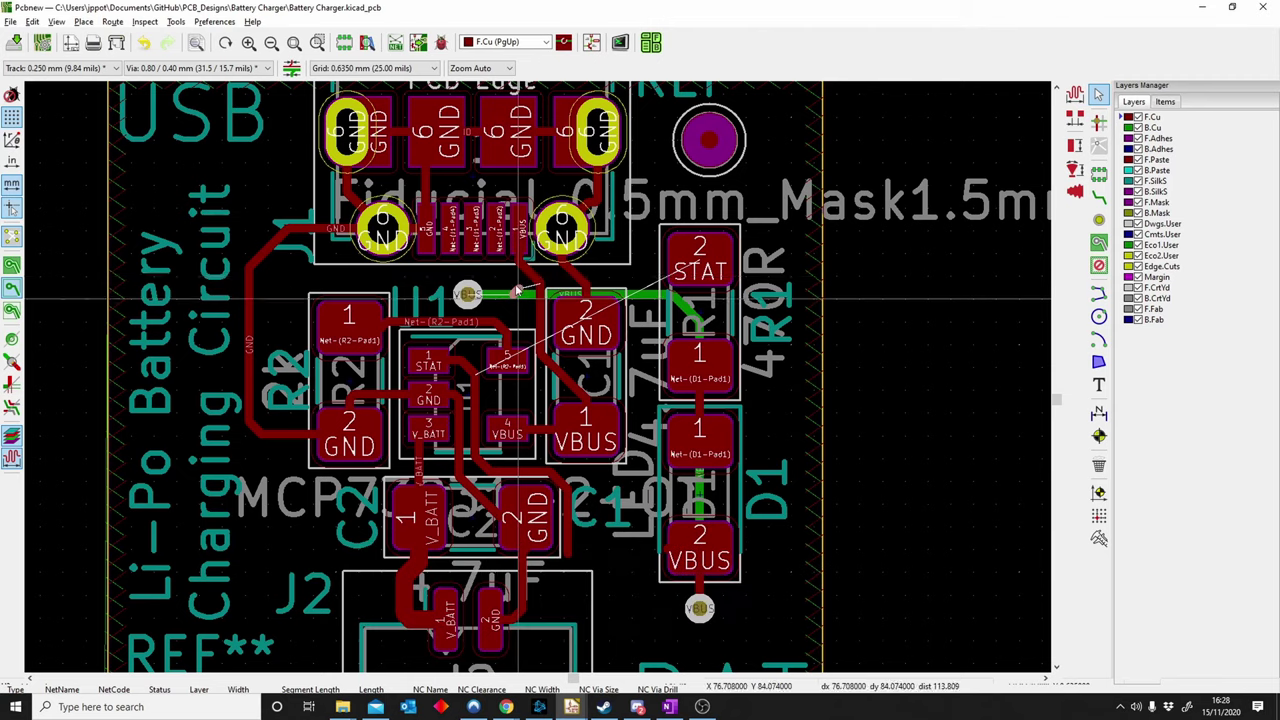
{"action": "left_click", "coordinate": [541, 295]}
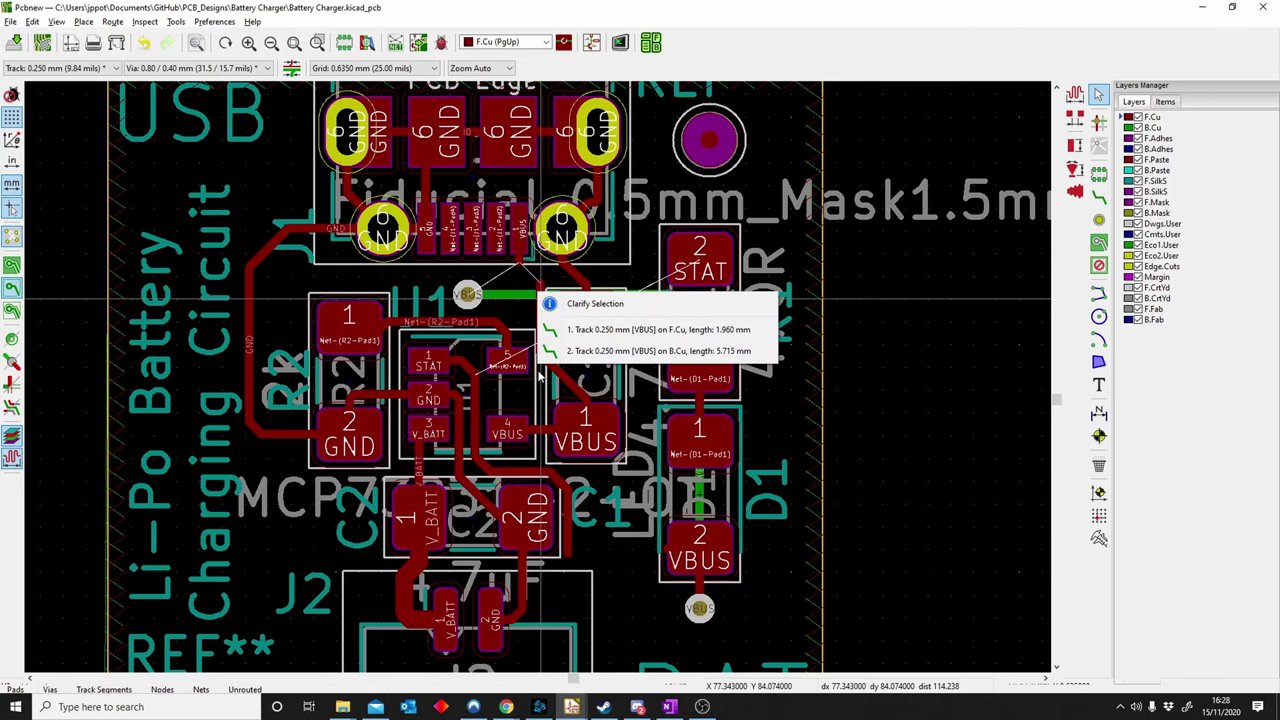
{"action": "left_click", "coordinate": [574, 328]}
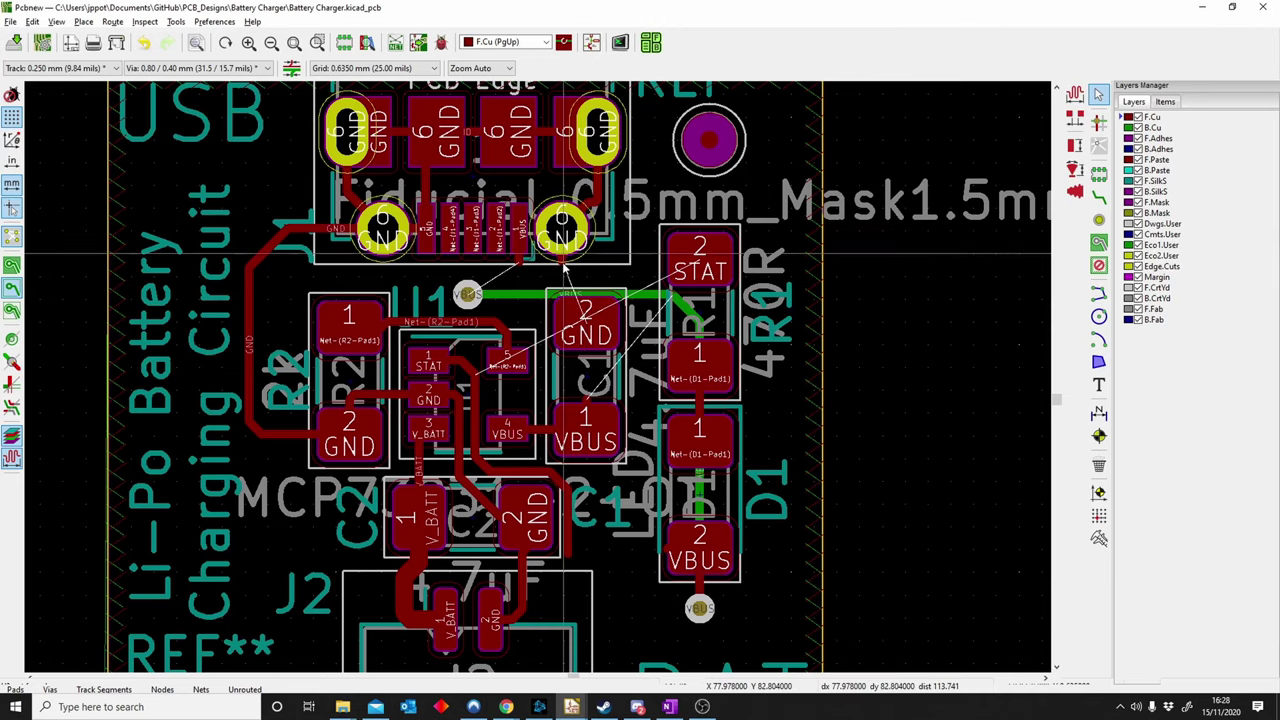
{"action": "left_click", "coordinate": [563, 264]}
{"action": "key", "text": "Delete"}
{"action": "left_click", "coordinate": [521, 261]}
{"action": "key", "text": "Delete"}
{"action": "middle_click_drag", "start_coordinate": [520, 318], "coordinate": [512, 355]}
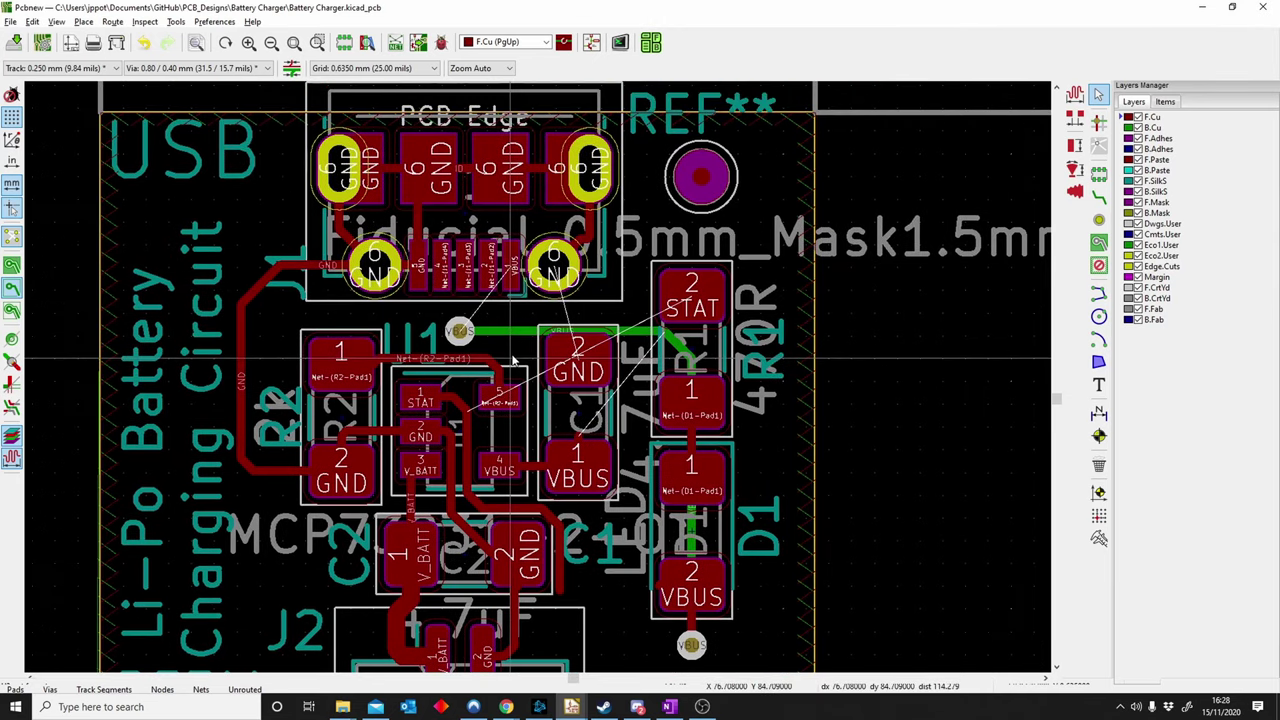
Examine the rats nest lines between the VBUS, GND and STAT pads of J1, U1, C1 and R1.
{"action": "scroll", "coordinate": [513, 360], "scroll_direction": "up", "scroll_amount": 4}
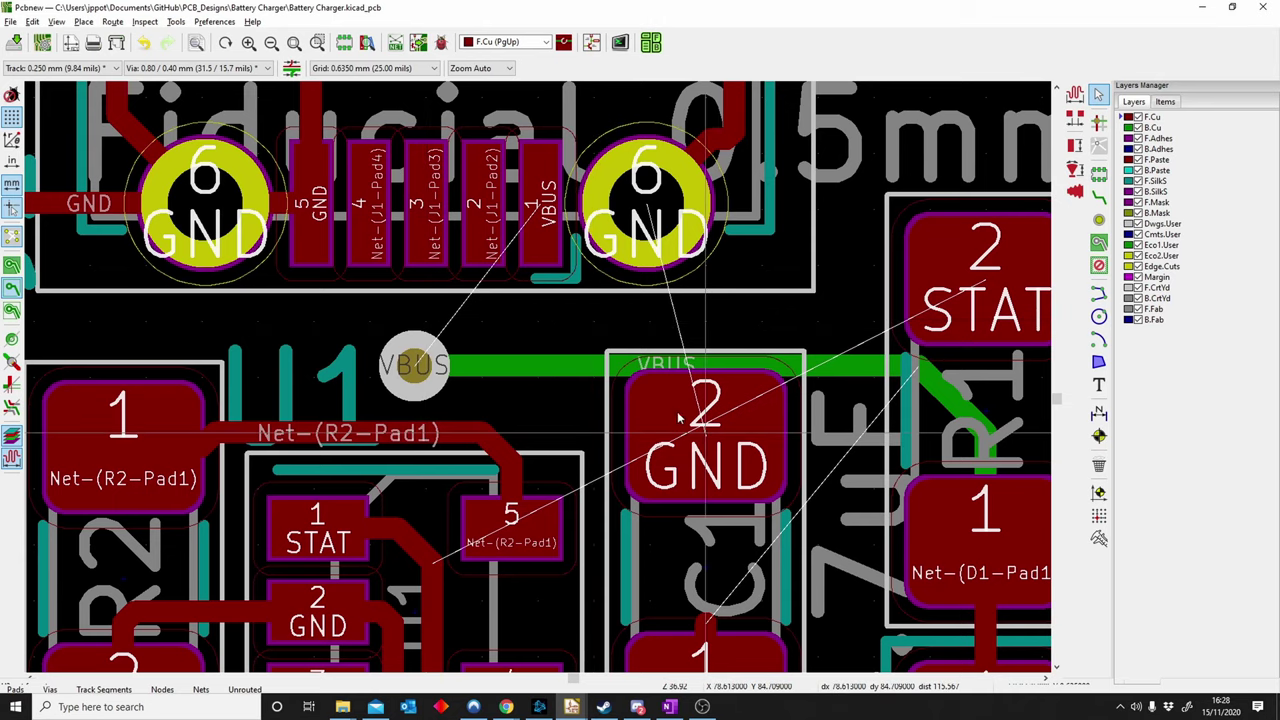
{"action": "middle_click_drag", "start_coordinate": [677, 411], "coordinate": [435, 326]}
{"action": "left_click", "coordinate": [766, 188]}
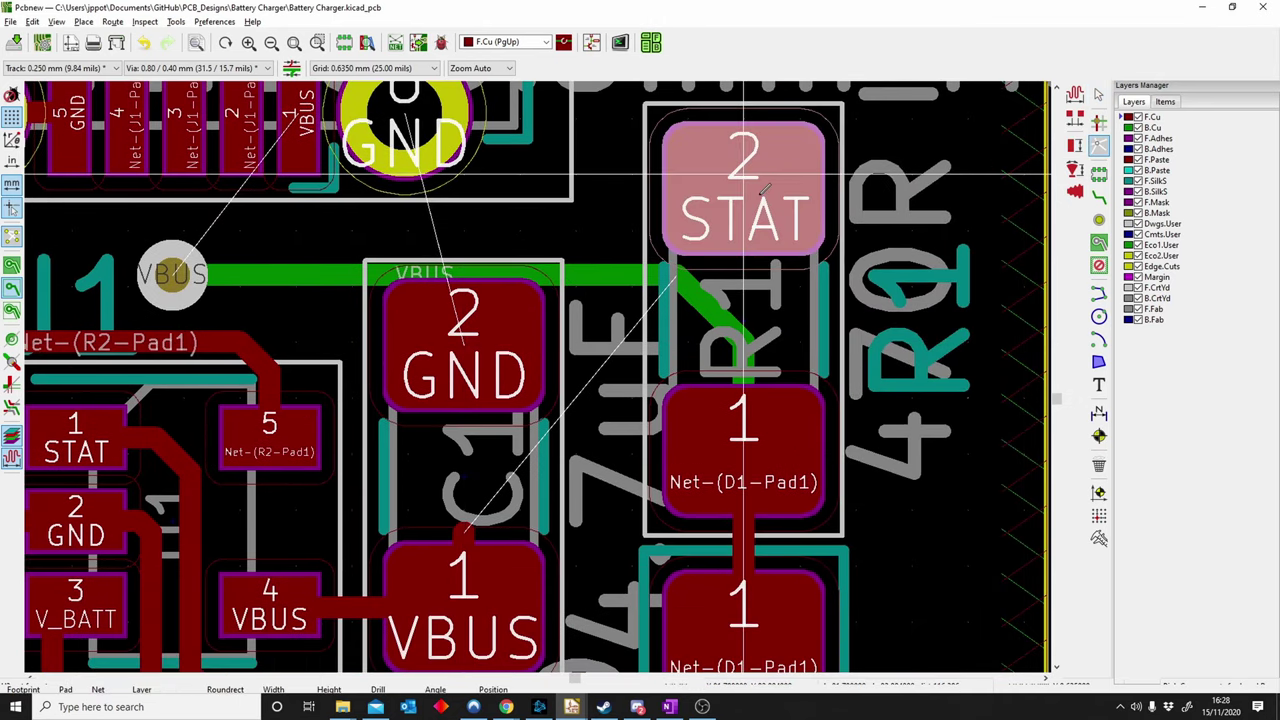
{"action": "left_click", "coordinate": [270, 432]}
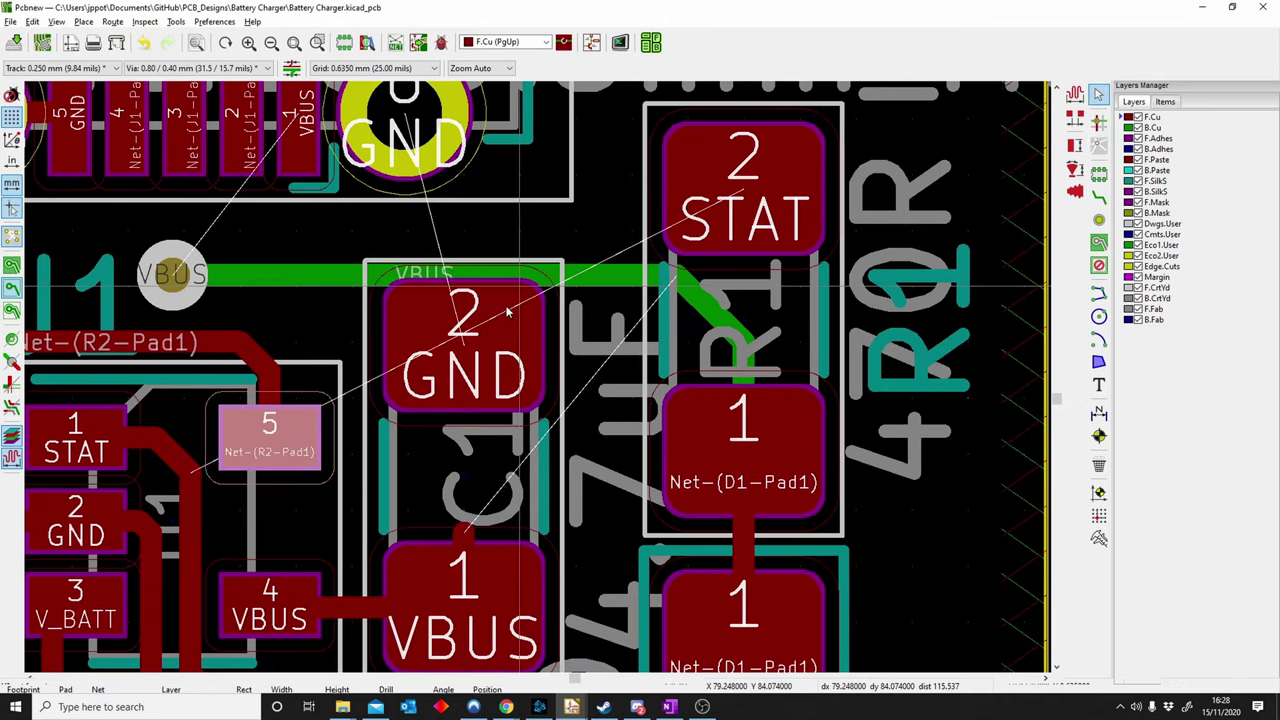
{"action": "middle_click_drag", "start_coordinate": [480, 341], "coordinate": [486, 443]}
{"action": "left_click", "coordinate": [412, 226]}
{"action": "left_click", "coordinate": [160, 350]}
{"action": "middle_click_drag", "start_coordinate": [156, 353], "coordinate": [279, 317]}
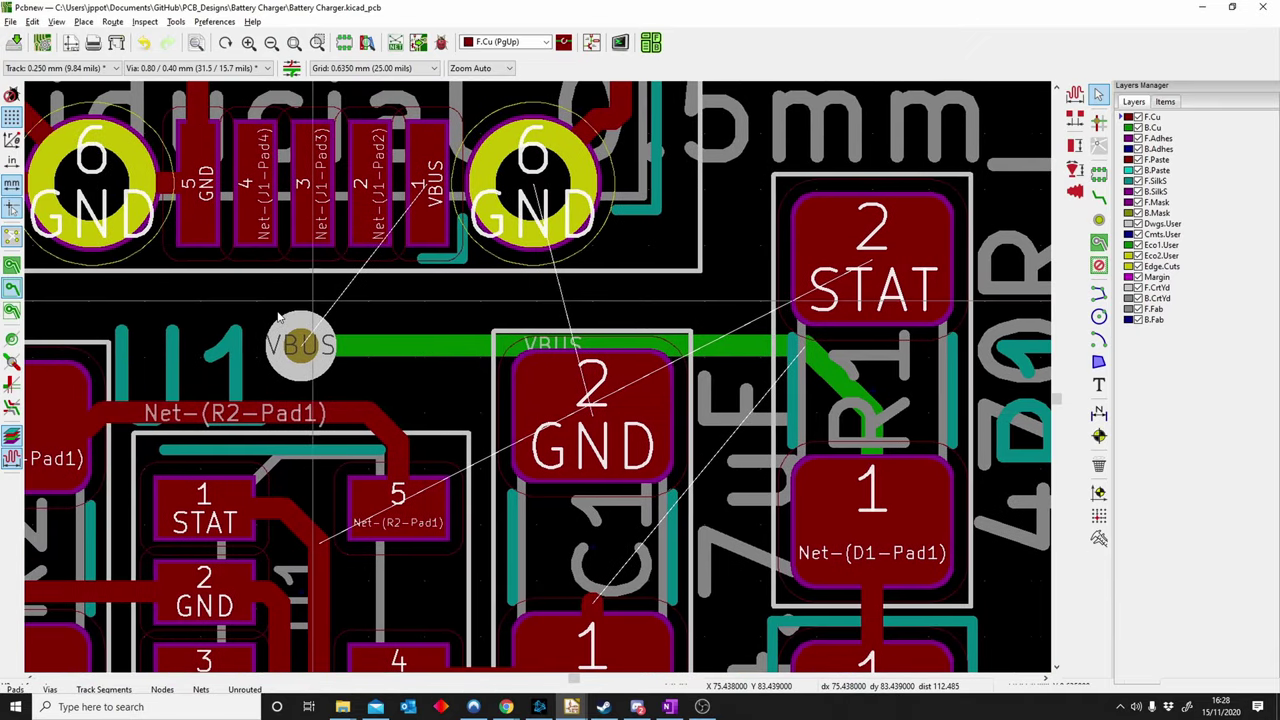
{"action": "middle_click_drag", "start_coordinate": [490, 286], "coordinate": [470, 354]}
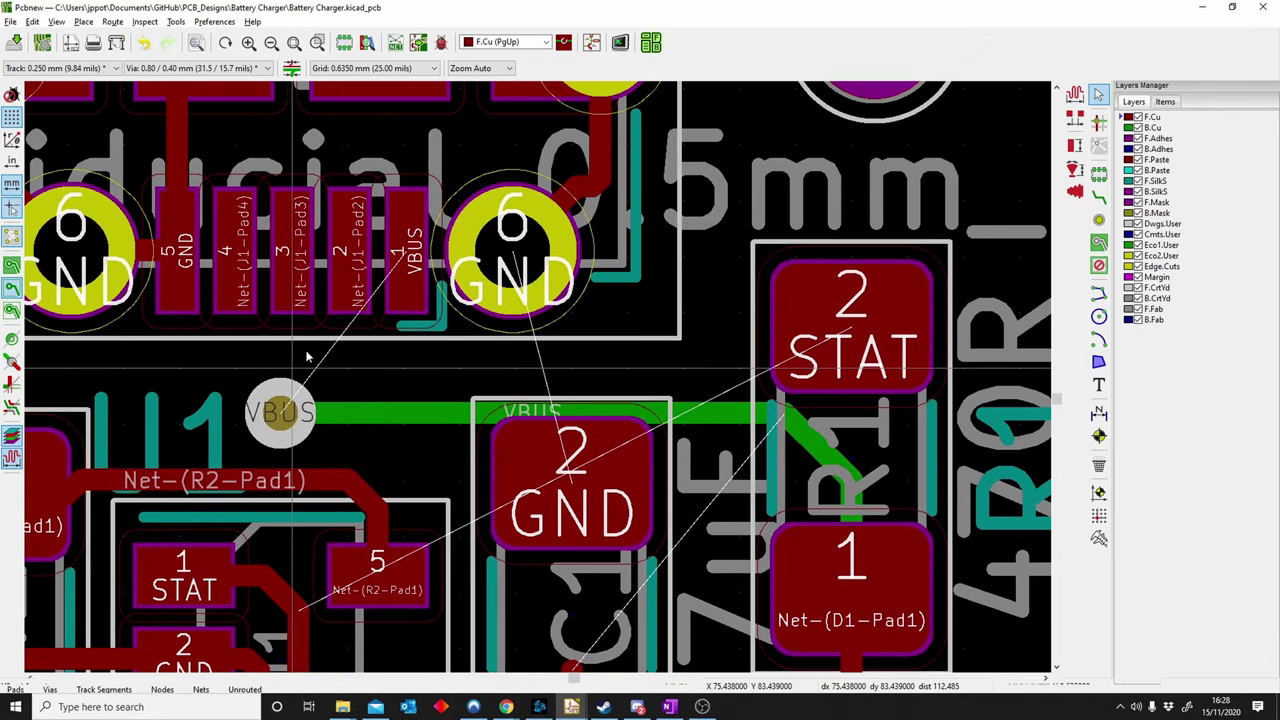
{"action": "scroll", "coordinate": [533, 370], "scroll_direction": "down", "scroll_amount": 3}
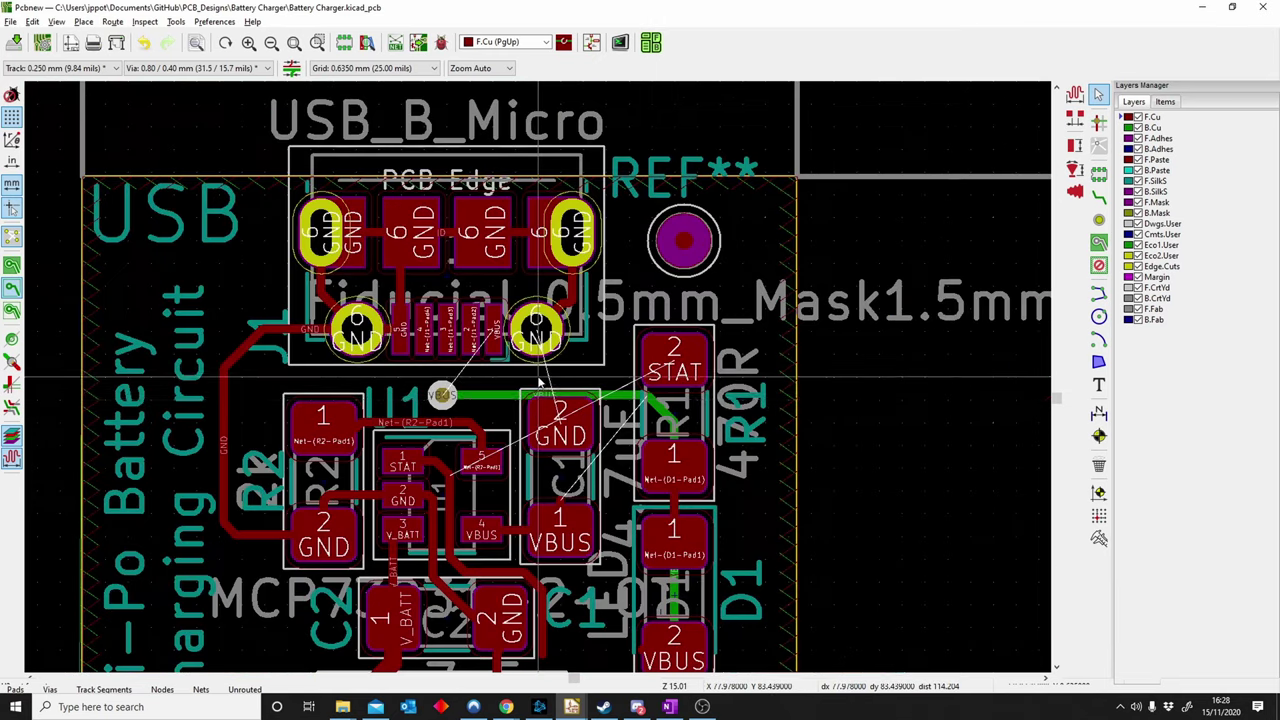
Delete all tracks and vias on all layers of the battery charger board.
{"action": "left_click", "coordinate": [32, 22]}
{"action": "left_click", "coordinate": [100, 342]}
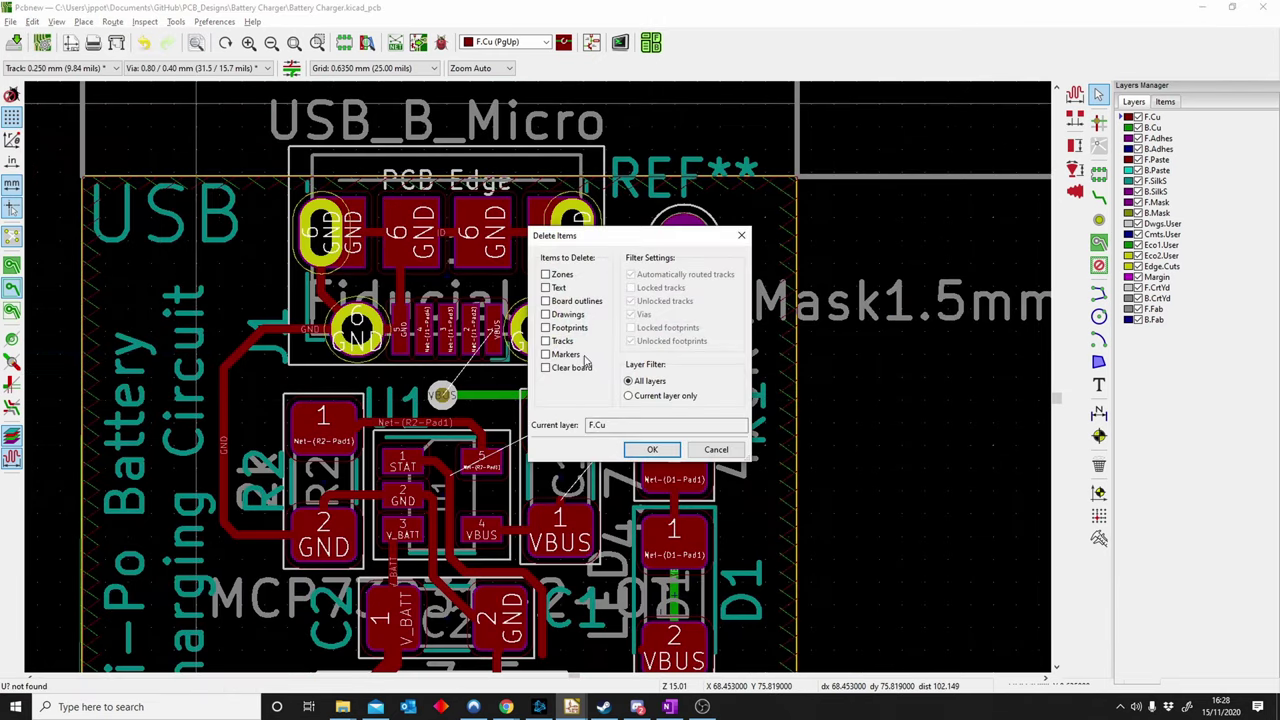
{"action": "left_click", "coordinate": [651, 450]}
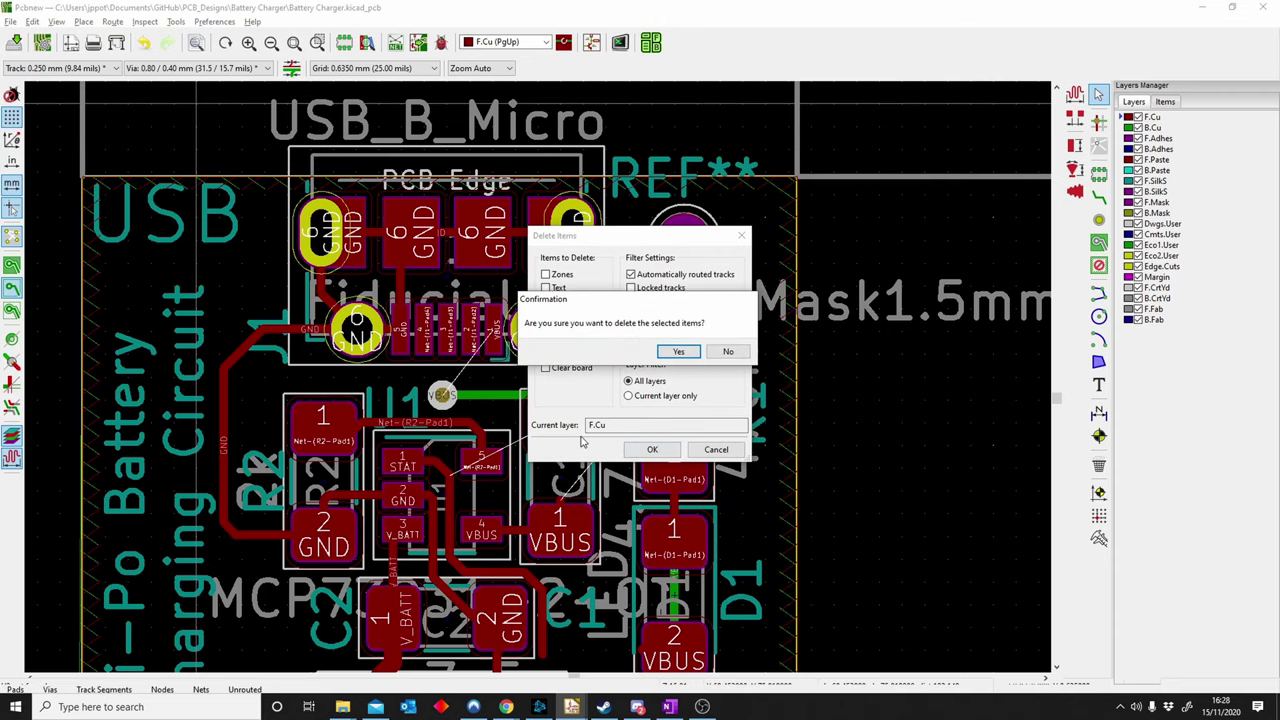
{"action": "left_click", "coordinate": [679, 353]}
{"action": "scroll", "coordinate": [589, 410], "scroll_direction": "down", "scroll_amount": 3, "text": "shift"}
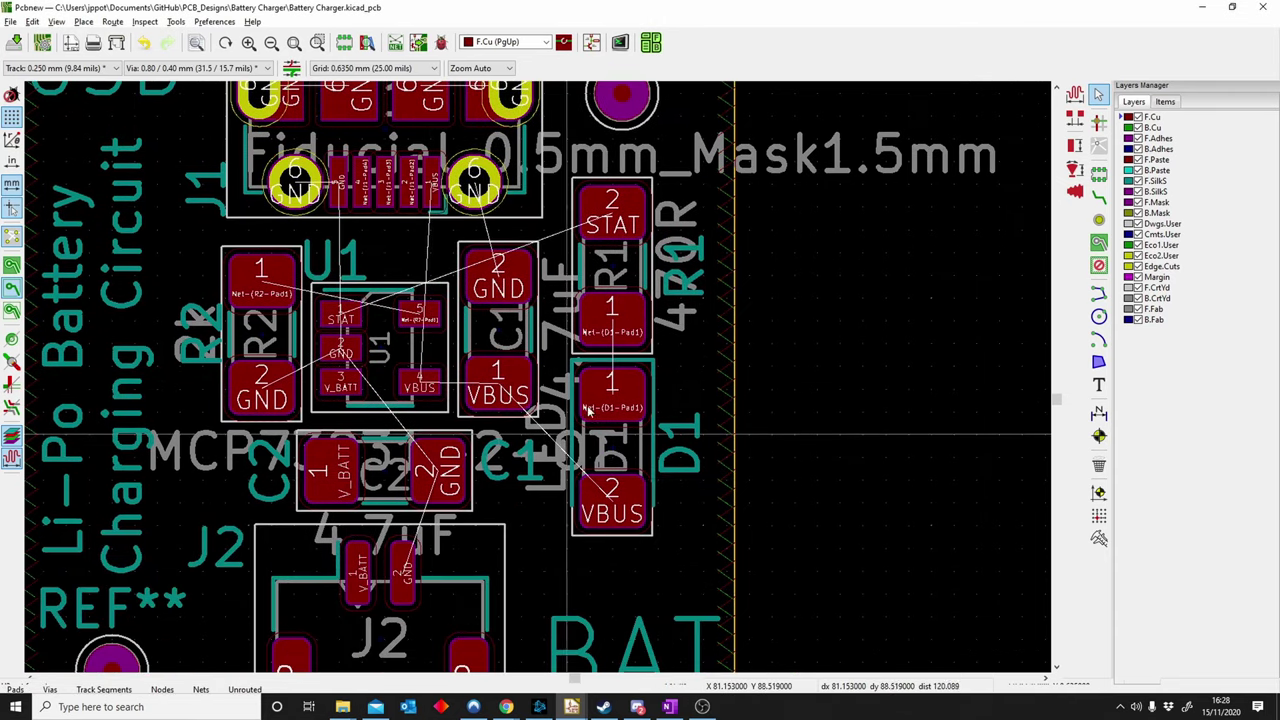
{"action": "middle_click_drag", "start_coordinate": [430, 343], "coordinate": [421, 287]}
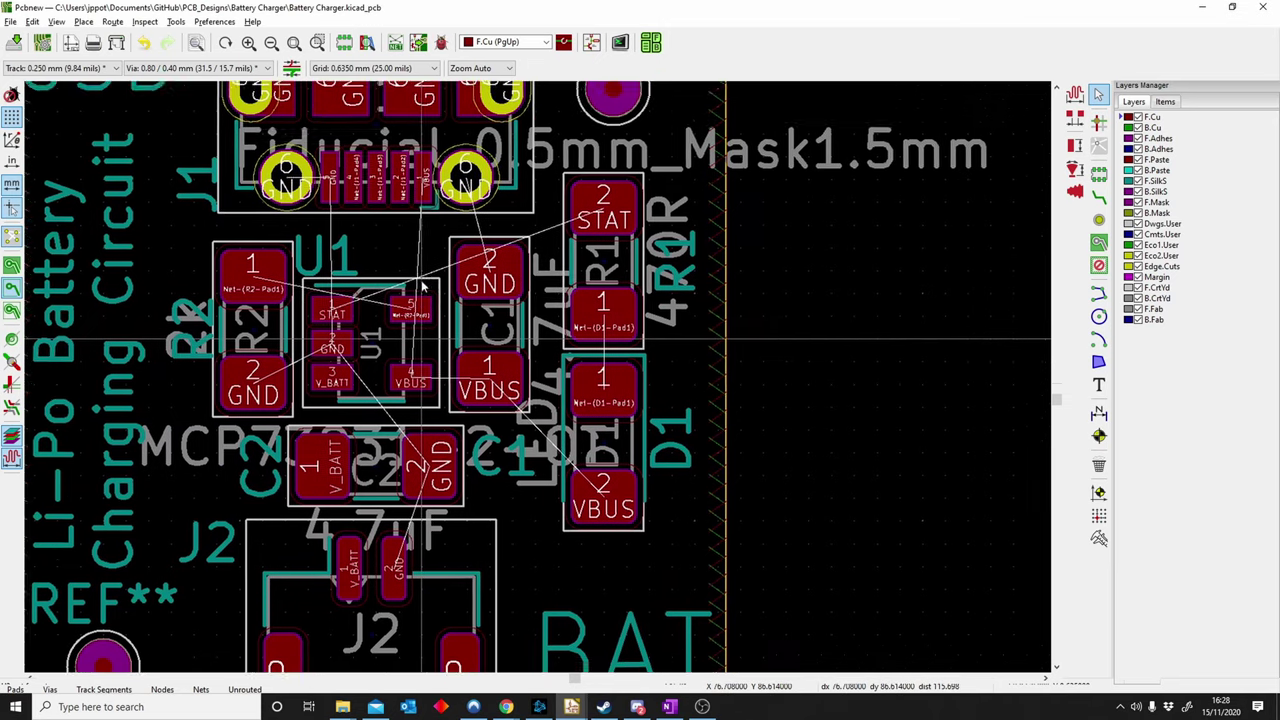
{"action": "scroll", "coordinate": [422, 288], "scroll_direction": "down", "scroll_amount": 2, "text": "shift"}
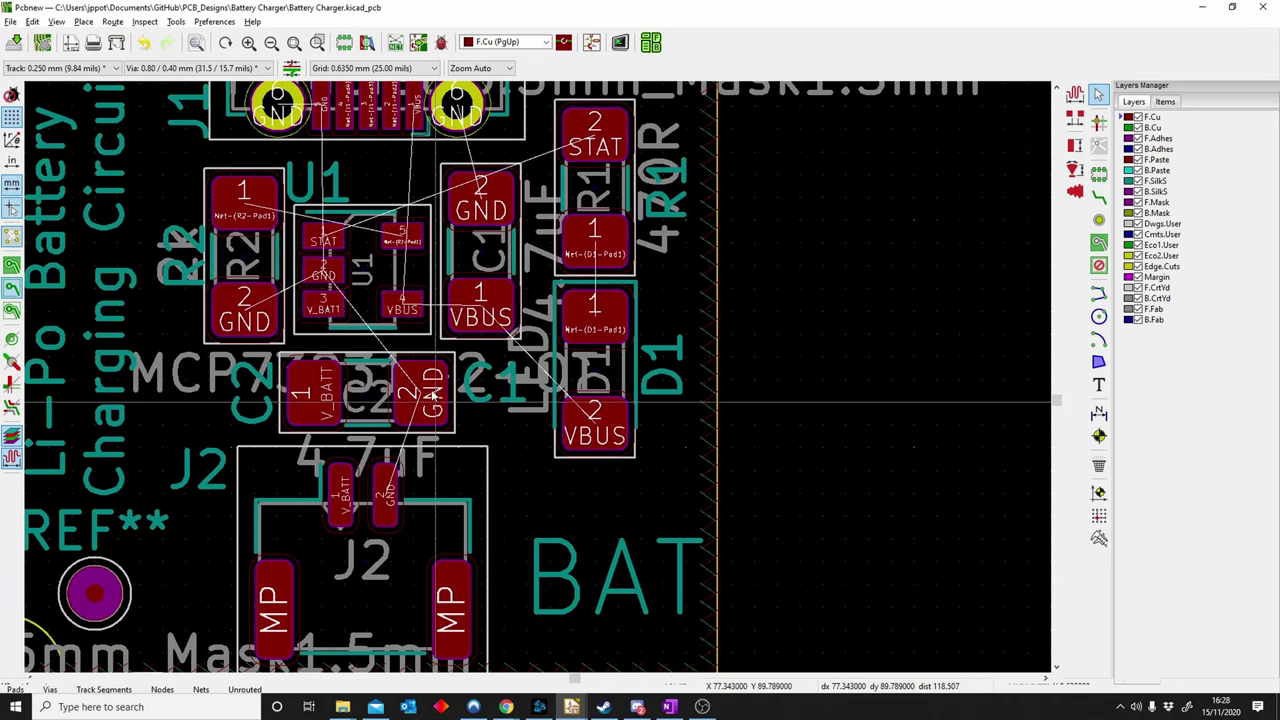
{"action": "middle_click_drag", "start_coordinate": [424, 402], "coordinate": [551, 494]}
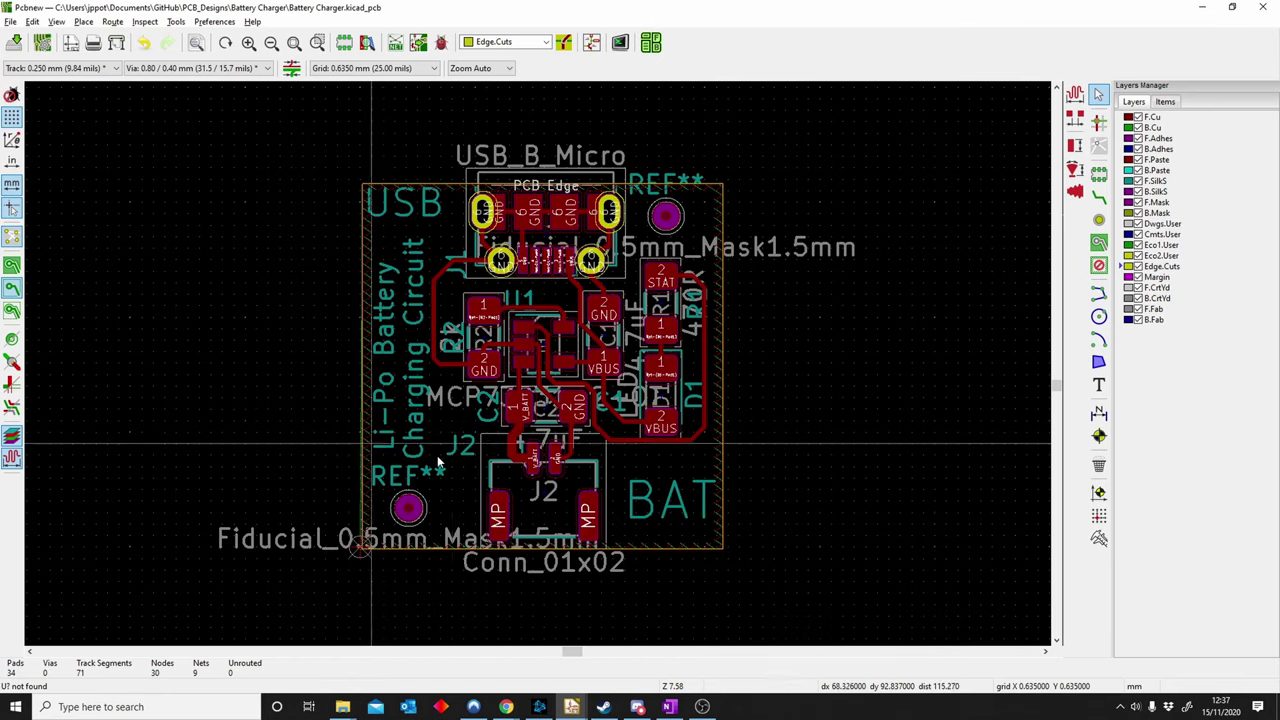
Look up the properties of the vertical "Li-Po Battery Charging Circuit" silkscreen text and close them unchanged.
{"action": "middle_click_drag", "start_coordinate": [376, 439], "coordinate": [536, 366]}
{"action": "scroll", "coordinate": [456, 410], "scroll_direction": "up", "scroll_amount": 1}
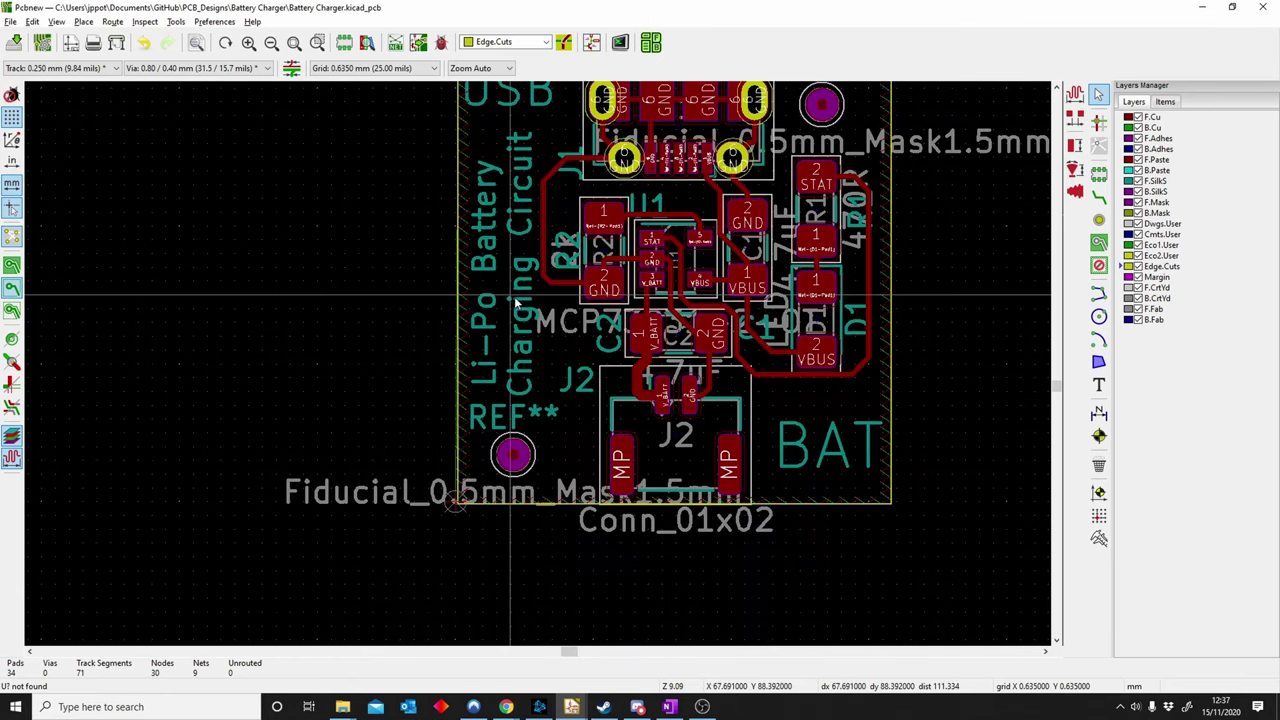
{"action": "middle_click_drag", "start_coordinate": [512, 305], "coordinate": [457, 390]}
{"action": "double_click", "coordinate": [465, 372]}
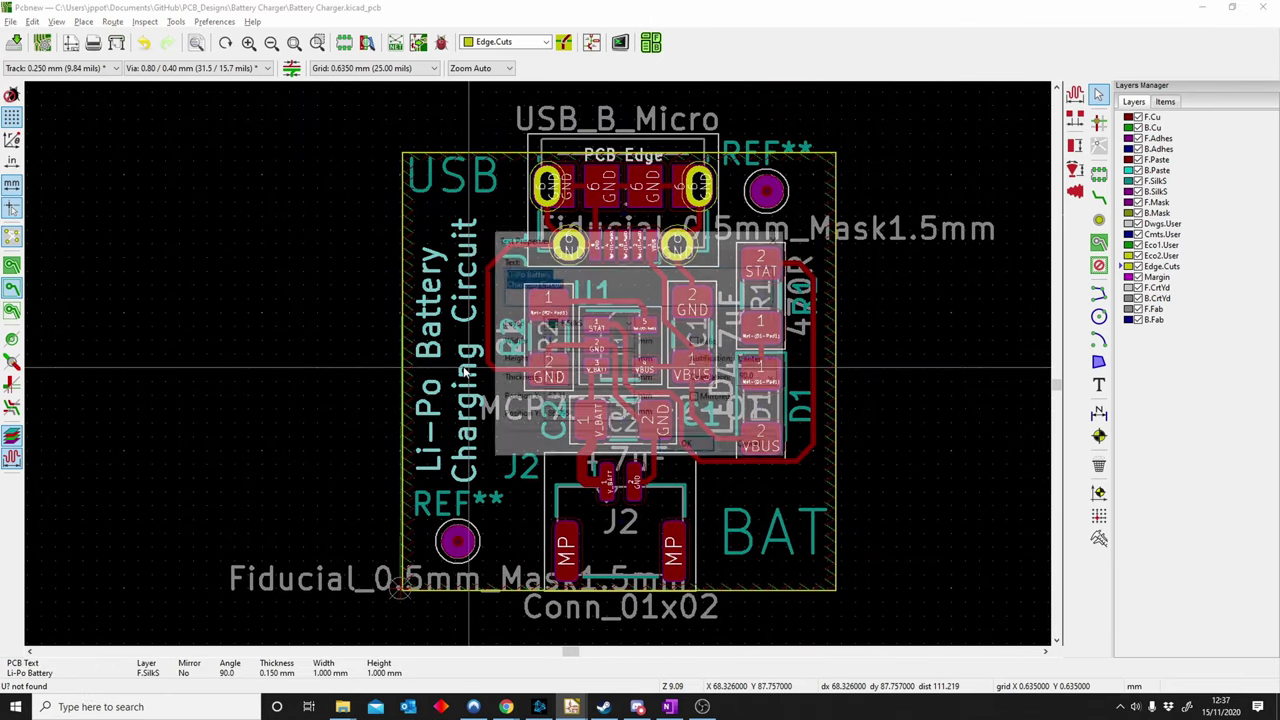
{"action": "left_click", "coordinate": [758, 447]}
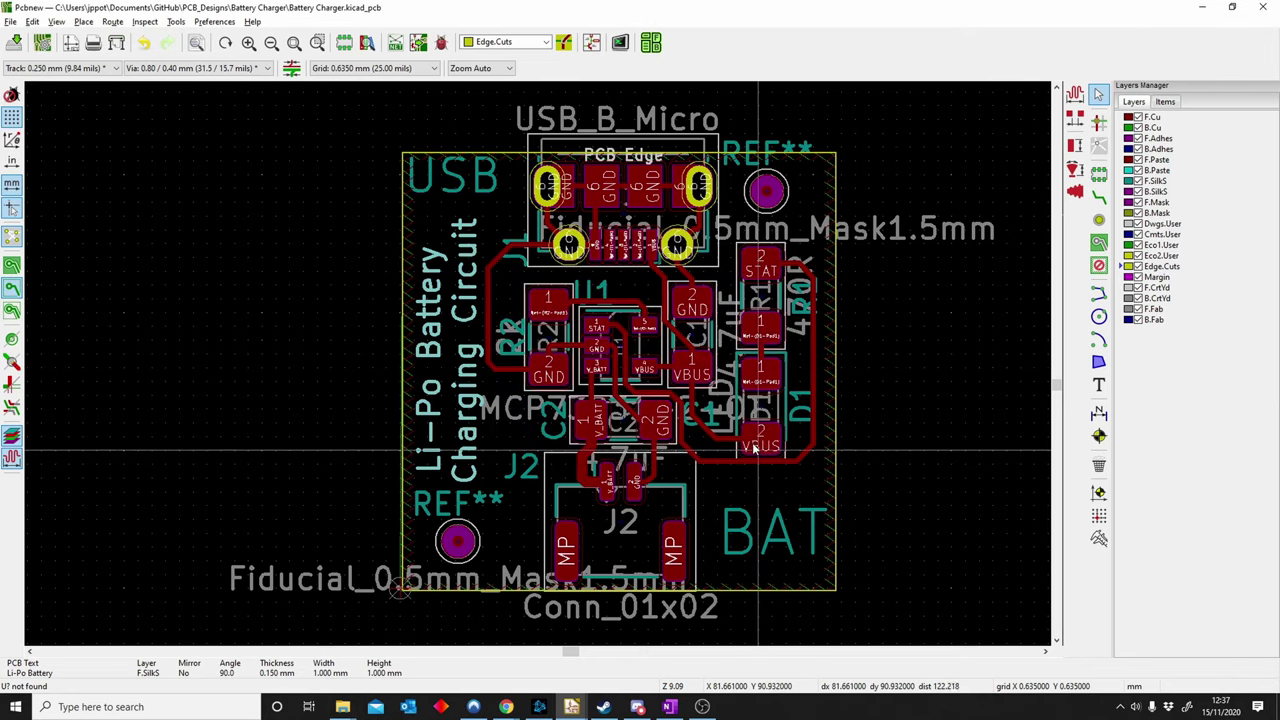
Show the board in the 3D viewer and examine its silkscreen labels and components up close from several angles.
{"action": "key", "text": "alt+3"}
{"action": "left_click_drag", "start_coordinate": [841, 438], "coordinate": [945, 513]}
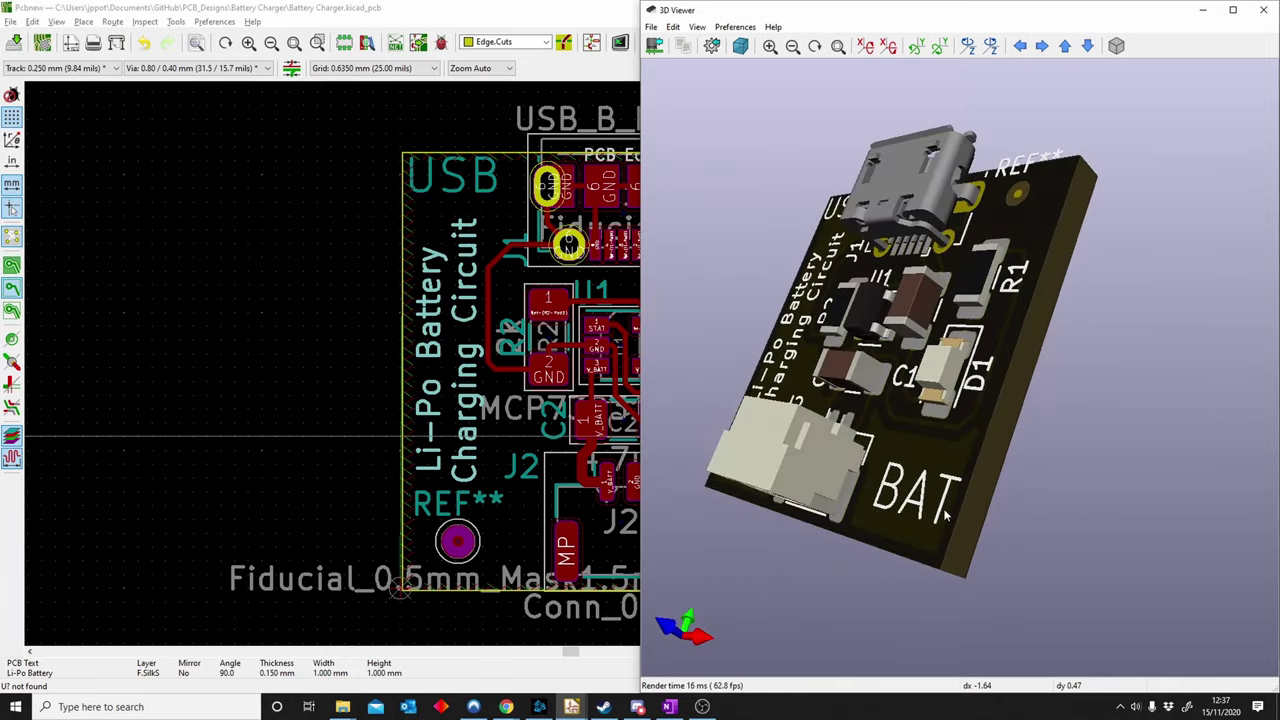
{"action": "left_click_drag", "start_coordinate": [933, 369], "coordinate": [866, 458]}
{"action": "scroll", "coordinate": [812, 385], "scroll_direction": "up", "scroll_amount": 5}
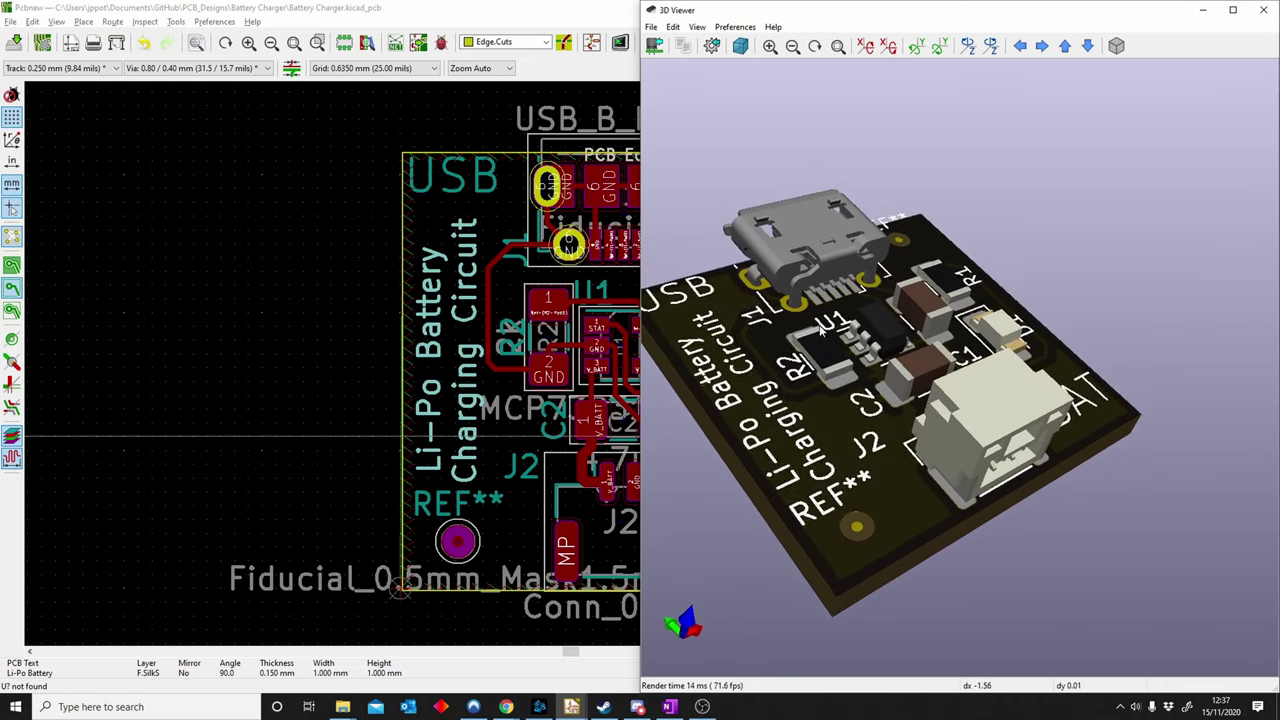
{"action": "scroll", "coordinate": [822, 296], "scroll_direction": "up", "scroll_amount": 1}
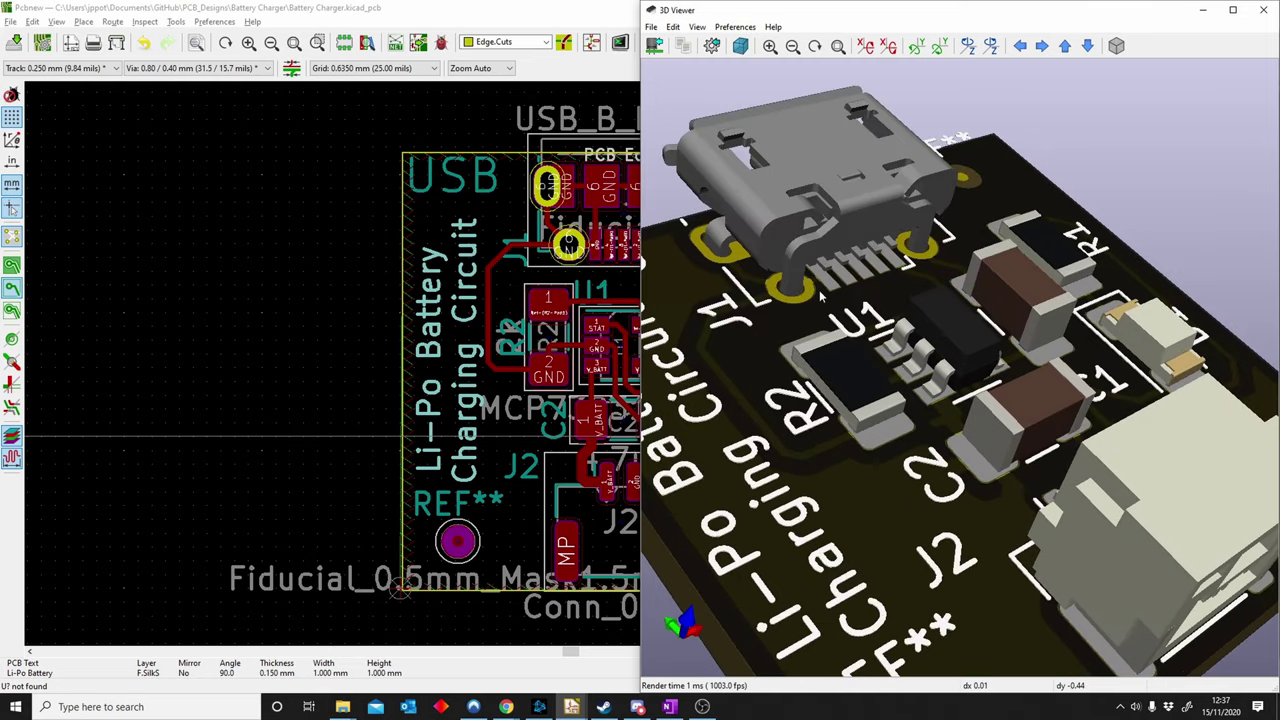
{"action": "left_click_drag", "start_coordinate": [1034, 367], "coordinate": [876, 397]}
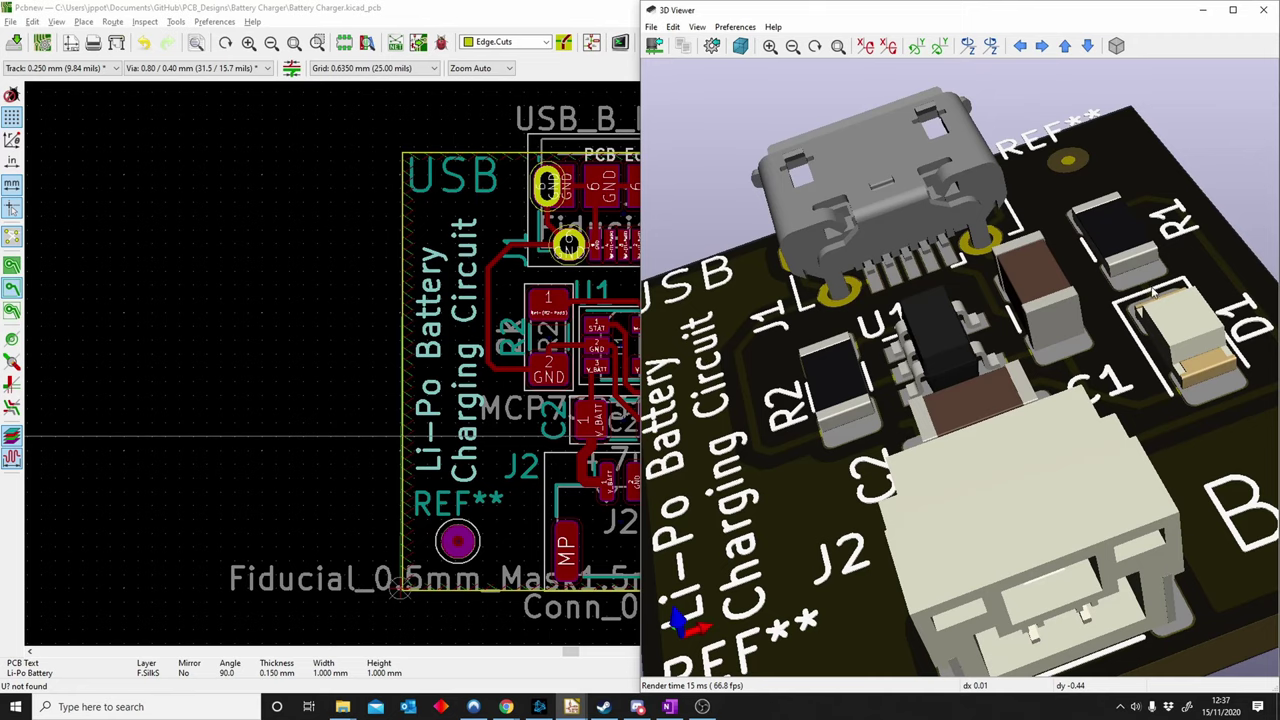
{"action": "scroll", "coordinate": [915, 394], "scroll_direction": "down", "scroll_amount": 2}
{"action": "left_click_drag", "start_coordinate": [888, 413], "coordinate": [897, 463]}
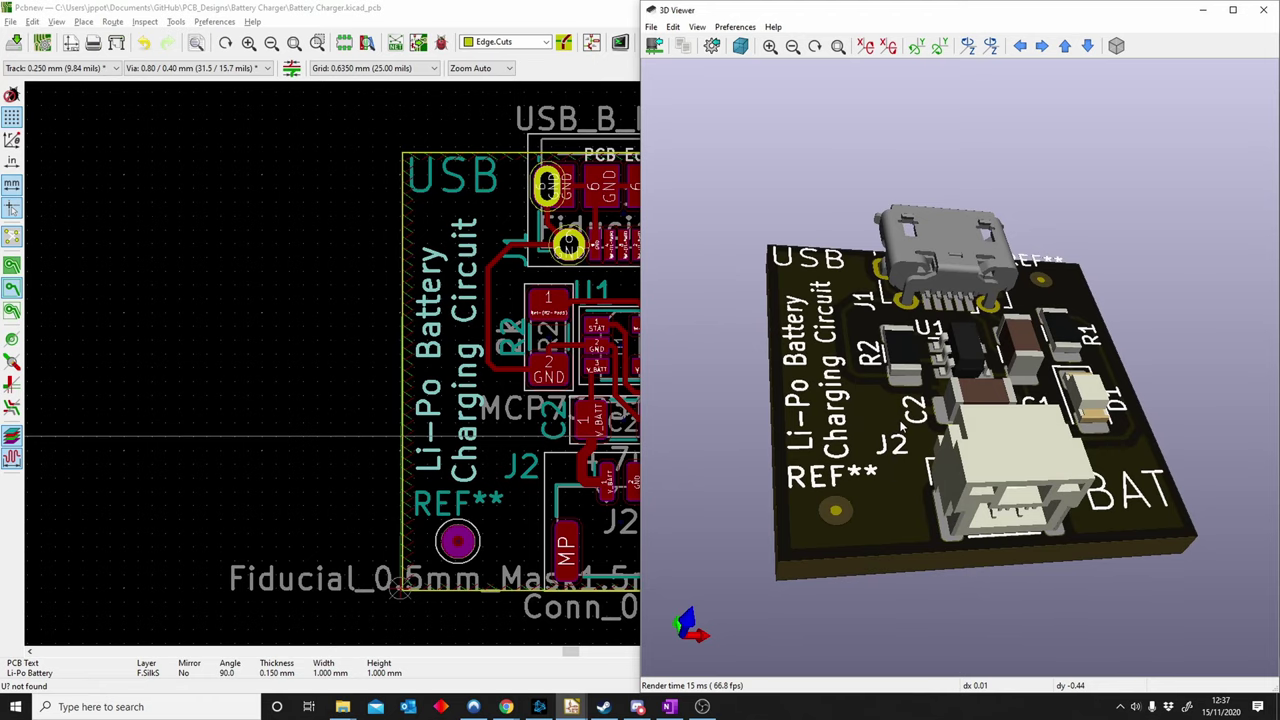
{"action": "left_click_drag", "start_coordinate": [876, 436], "coordinate": [918, 440]}
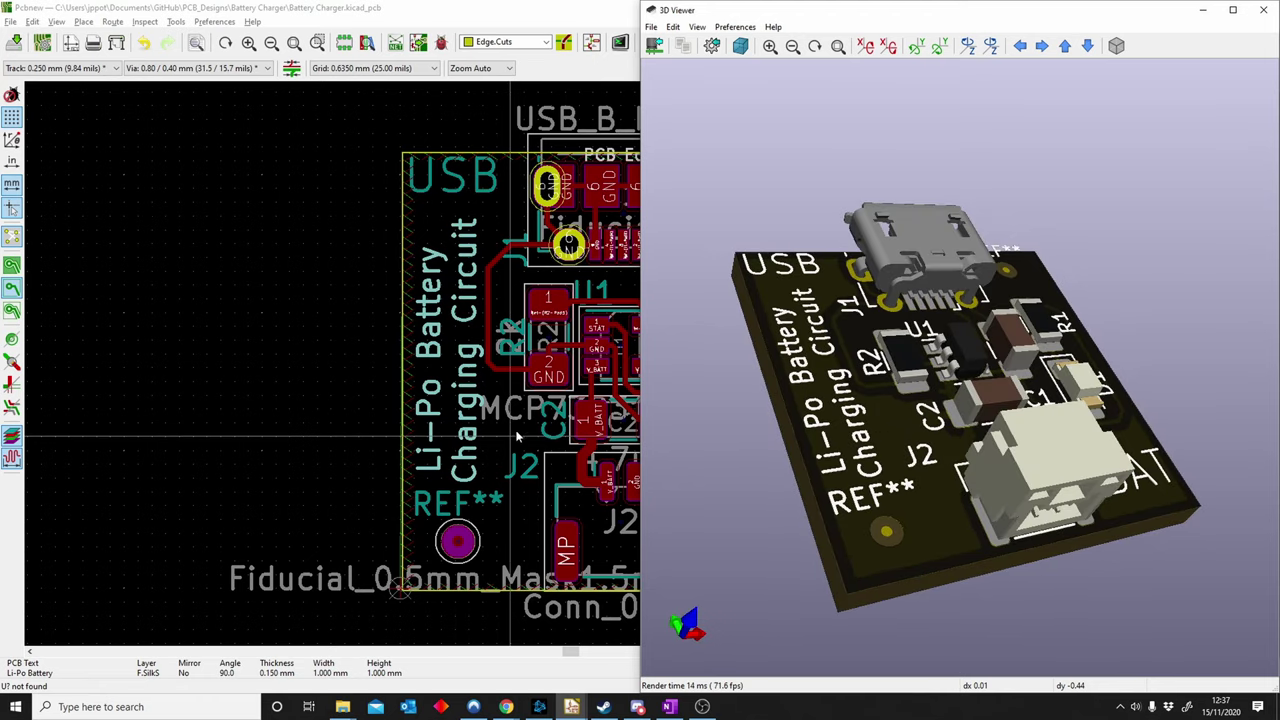
Return to the board layout, bring the 3D viewer back up and inspect the silkscreen around J2 and the nearby fiducial.
{"action": "middle_click_drag", "start_coordinate": [510, 420], "coordinate": [298, 397]}
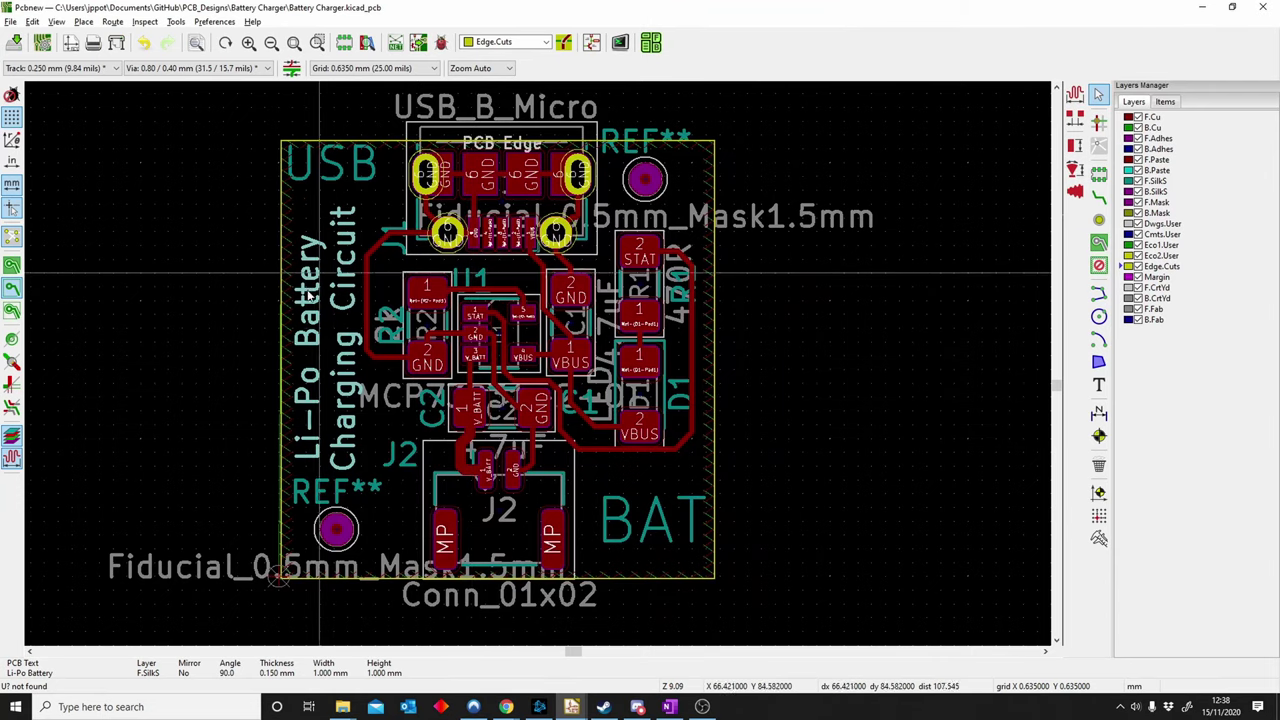
{"action": "key", "text": "alt+3"}
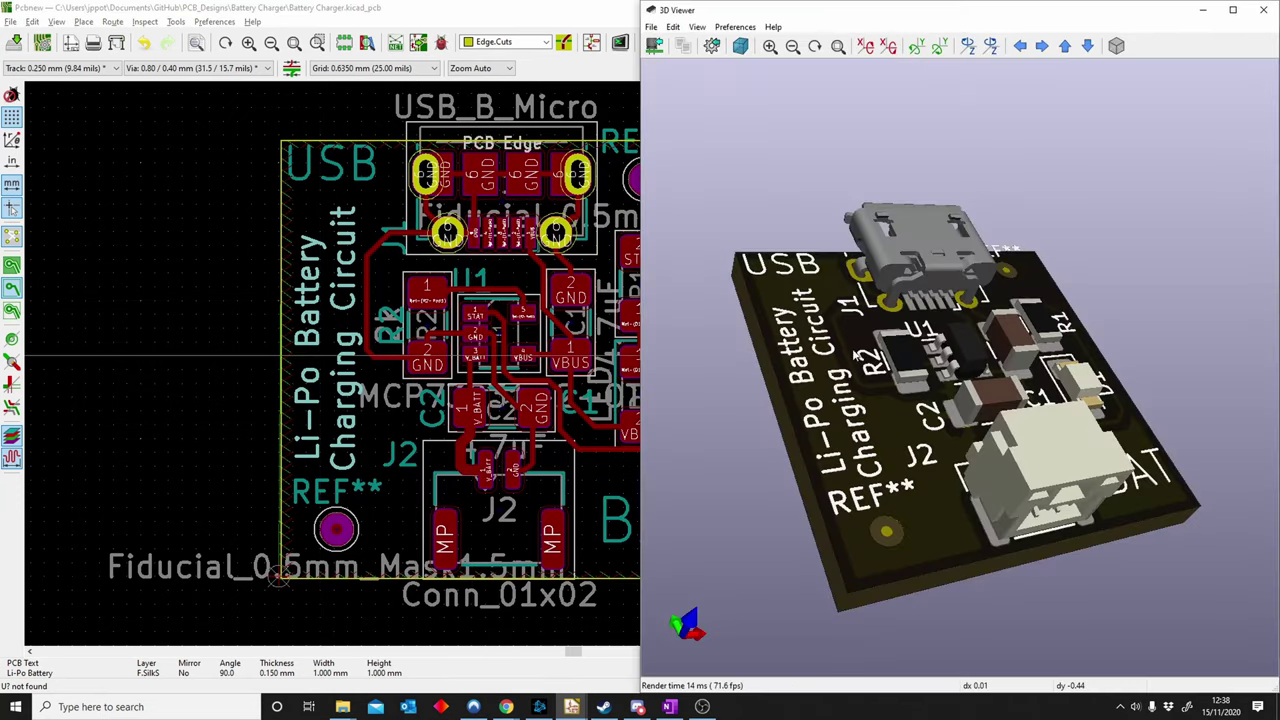
{"action": "scroll", "coordinate": [860, 578], "scroll_direction": "up", "scroll_amount": 5}
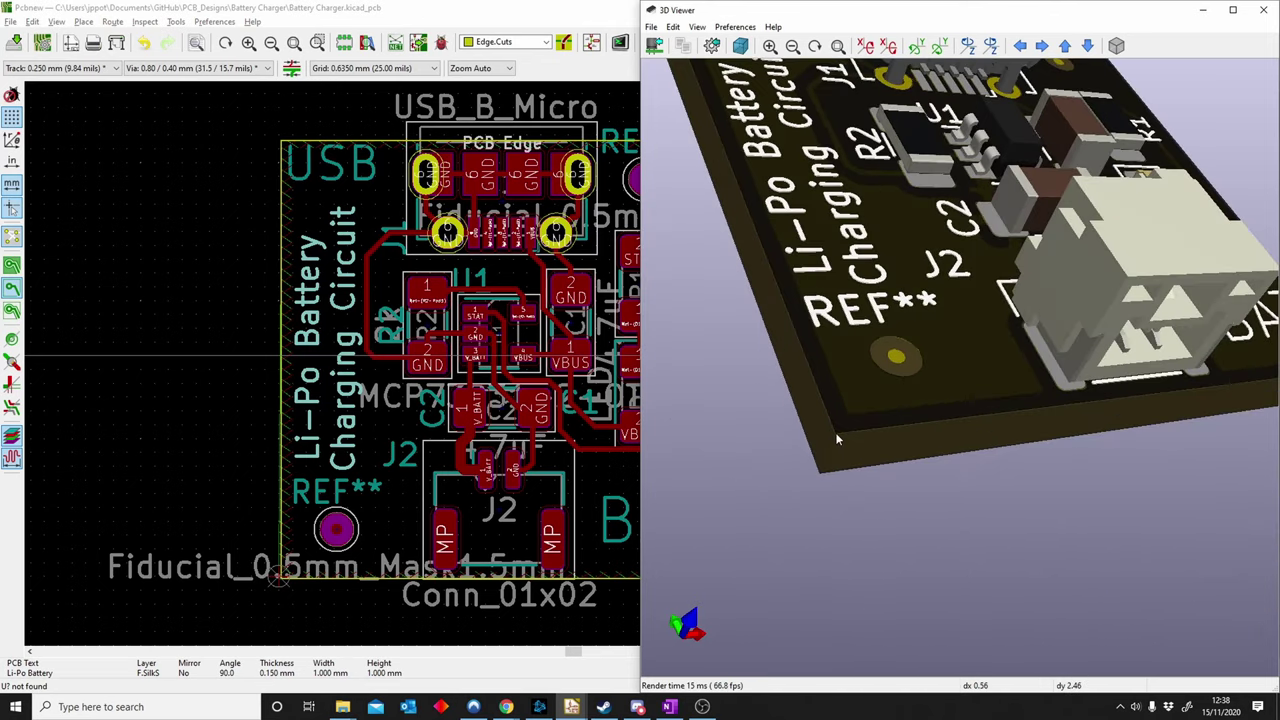
{"action": "left_click_drag", "start_coordinate": [880, 391], "coordinate": [974, 328]}
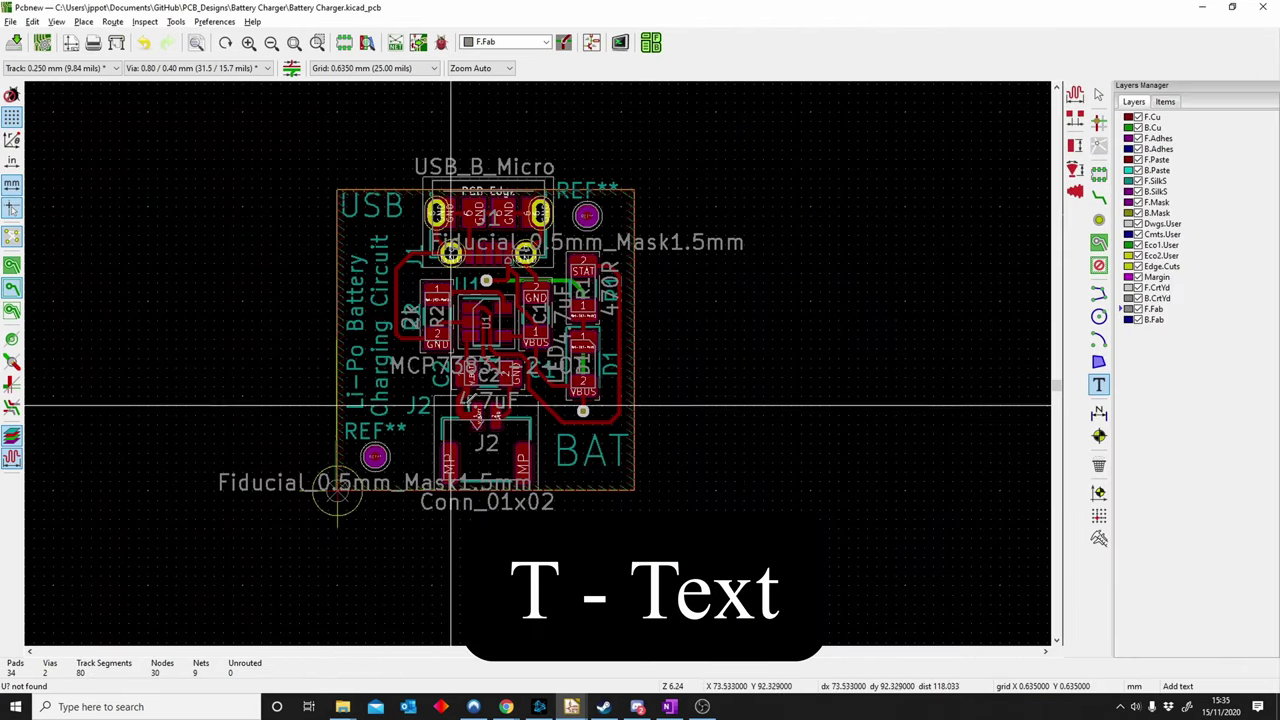
{"action": "middle_click_drag", "start_coordinate": [470, 396], "coordinate": [545, 399]}
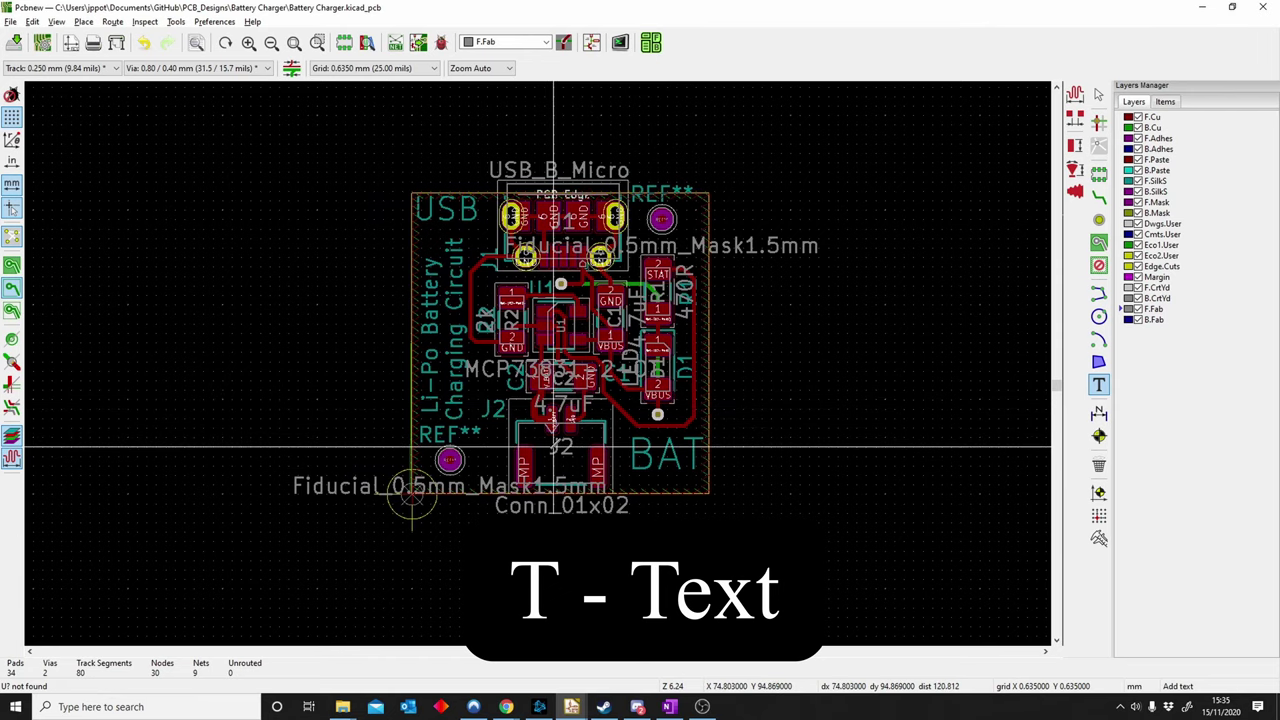
{"action": "scroll", "coordinate": [640, 455], "scroll_direction": "up", "scroll_amount": 1}
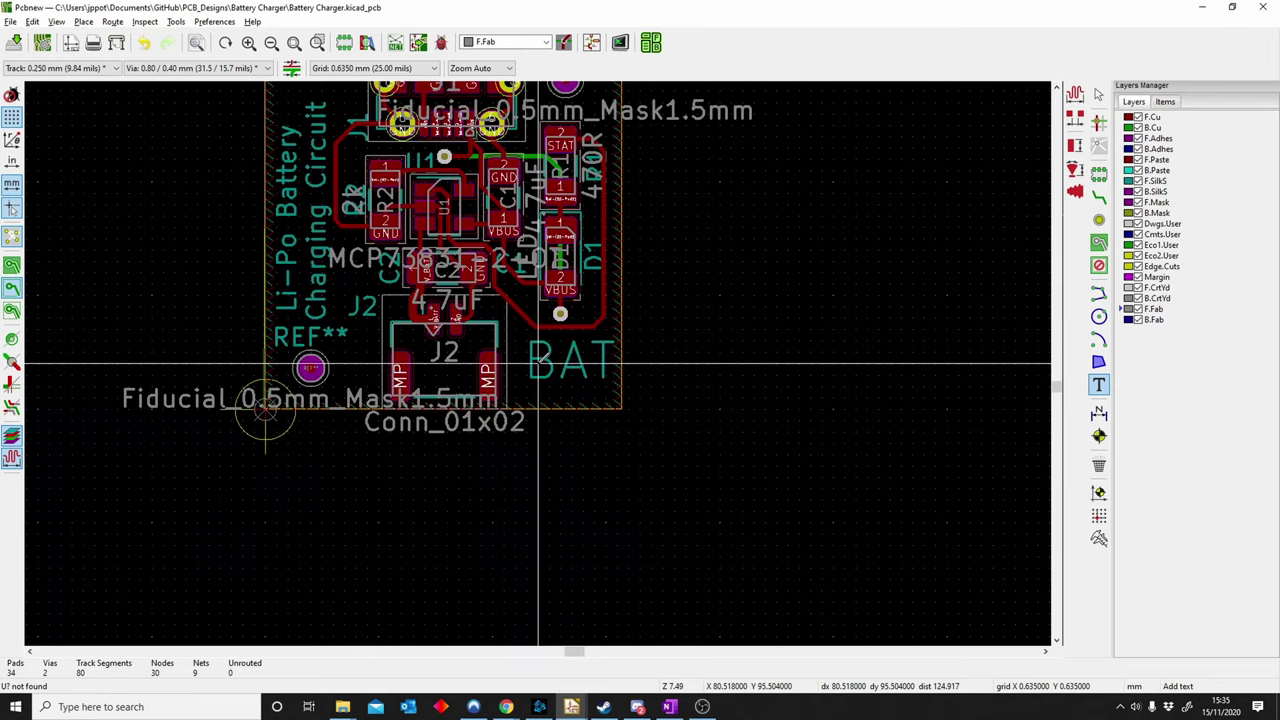
{"action": "middle_click_drag", "start_coordinate": [447, 352], "coordinate": [477, 462]}
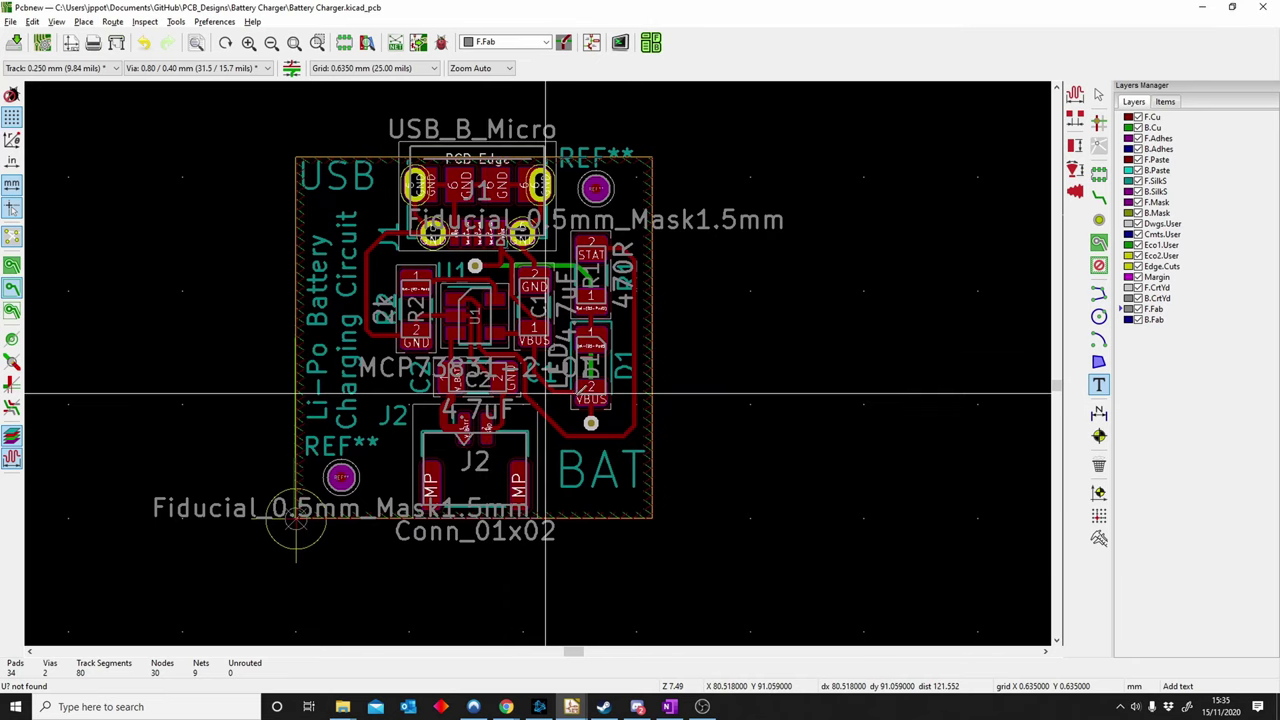
{"action": "scroll", "coordinate": [600, 380], "scroll_direction": "up", "scroll_amount": 4}
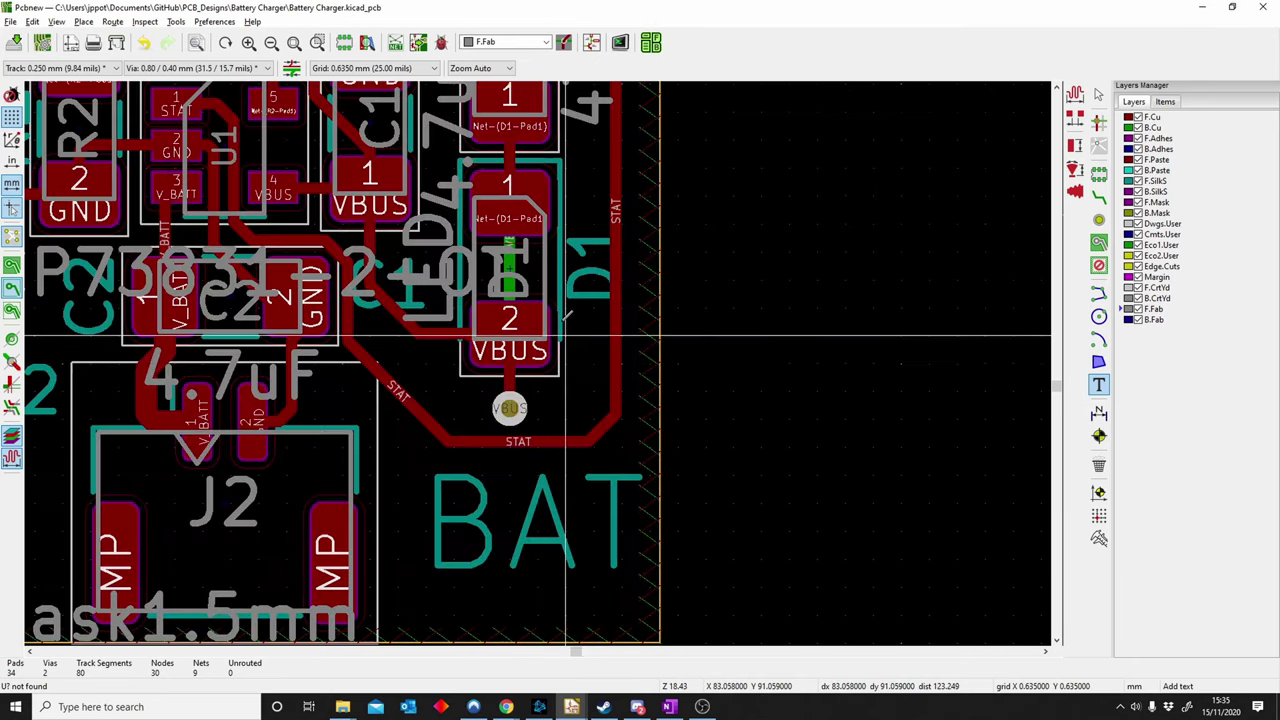
{"action": "scroll", "coordinate": [596, 281], "scroll_direction": "down", "scroll_amount": 2}
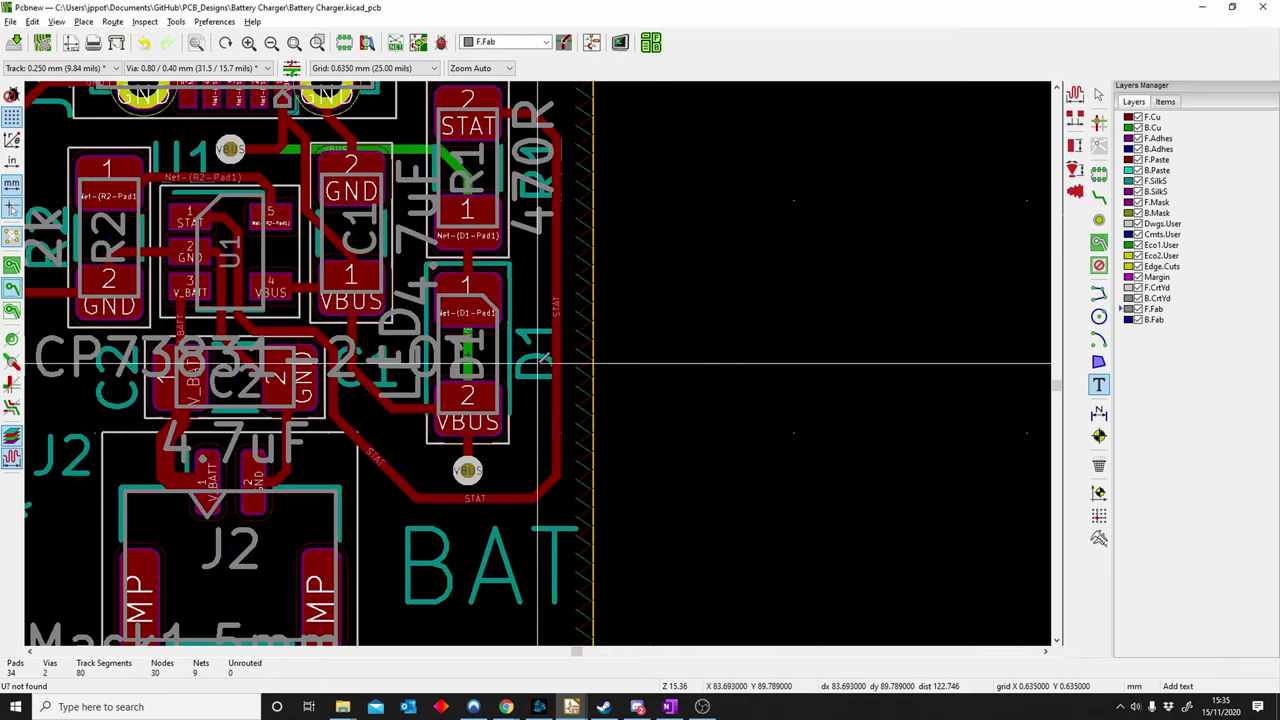
Make the back silkscreen layer active and check the board in the 3D viewer from another angle before closing the viewer.
{"action": "scroll", "coordinate": [540, 365], "scroll_direction": "up", "scroll_amount": 1}
{"action": "scroll", "coordinate": [538, 363], "scroll_direction": "down", "scroll_amount": 2}
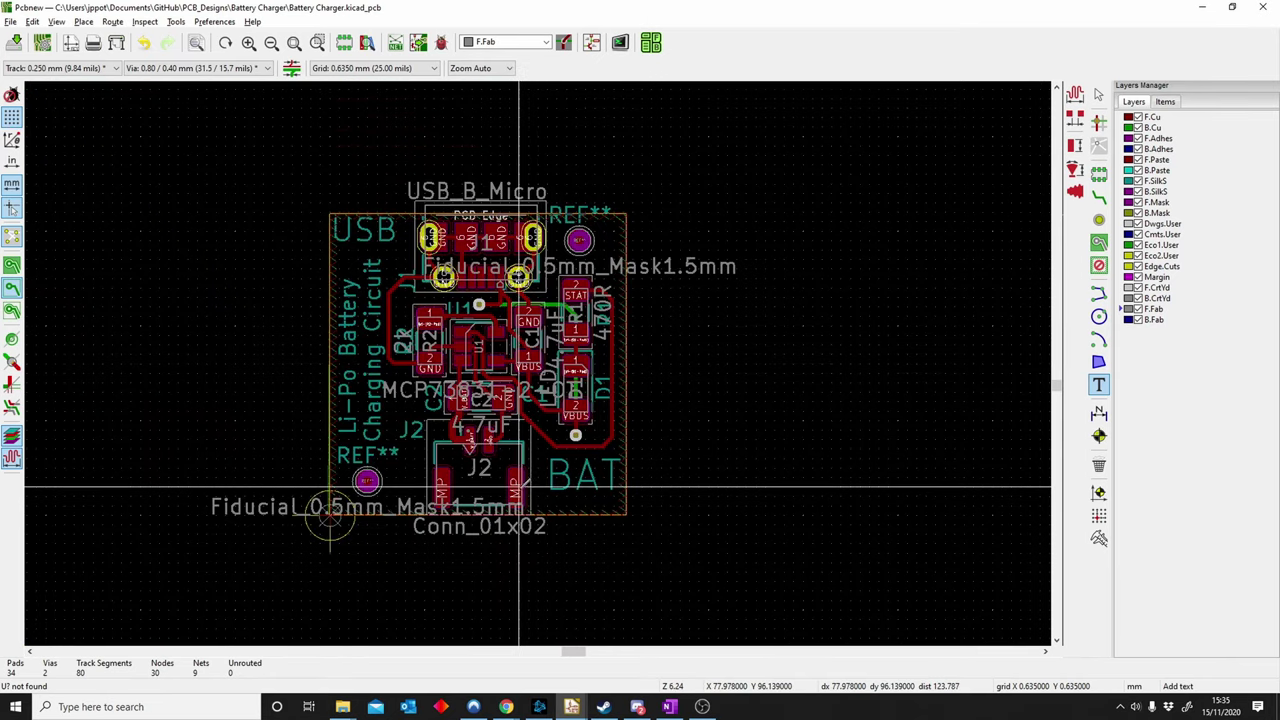
{"action": "middle_click_drag", "start_coordinate": [510, 486], "coordinate": [570, 496]}
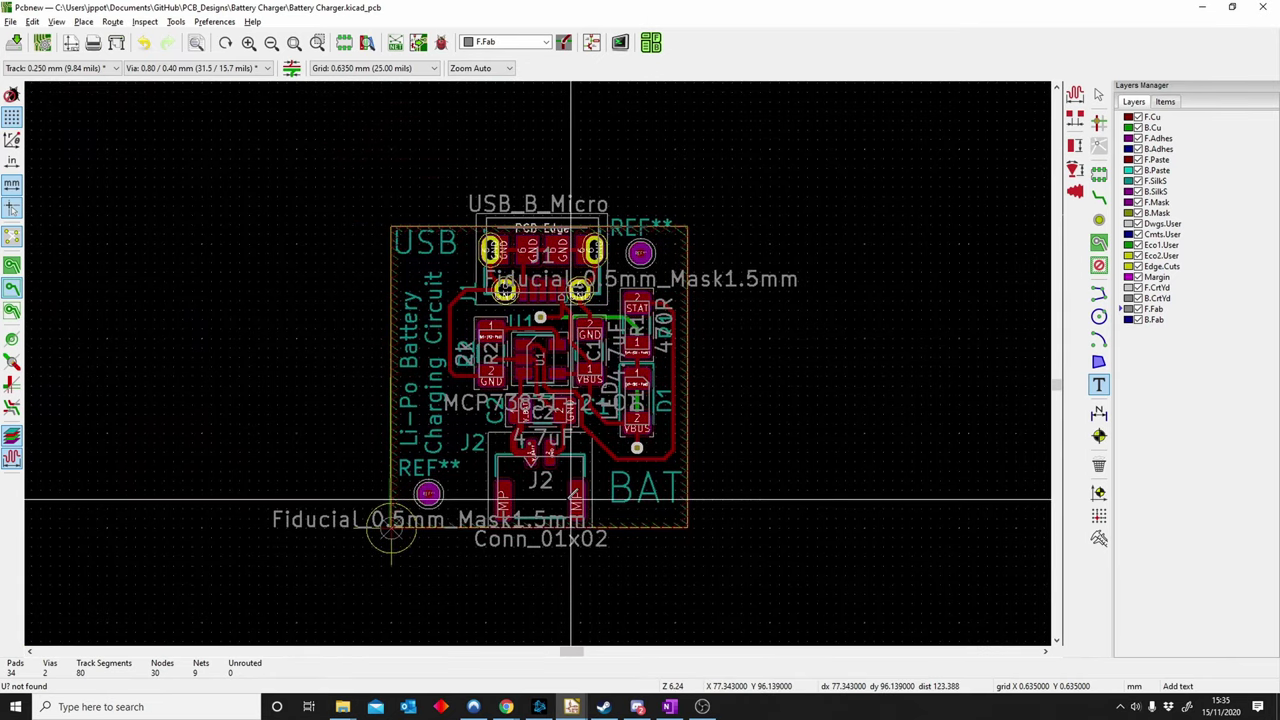
{"action": "left_click", "coordinate": [1128, 182]}
{"action": "left_click", "coordinate": [1128, 191]}
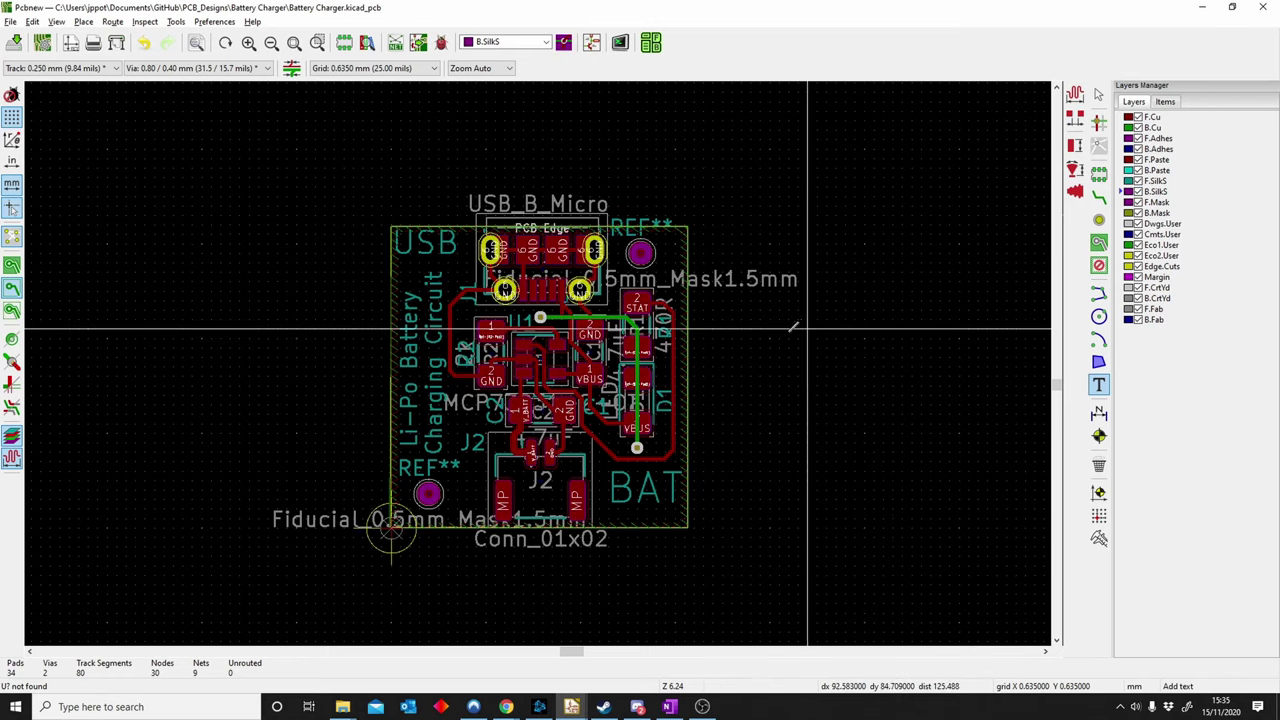
{"action": "key", "text": "alt+3"}
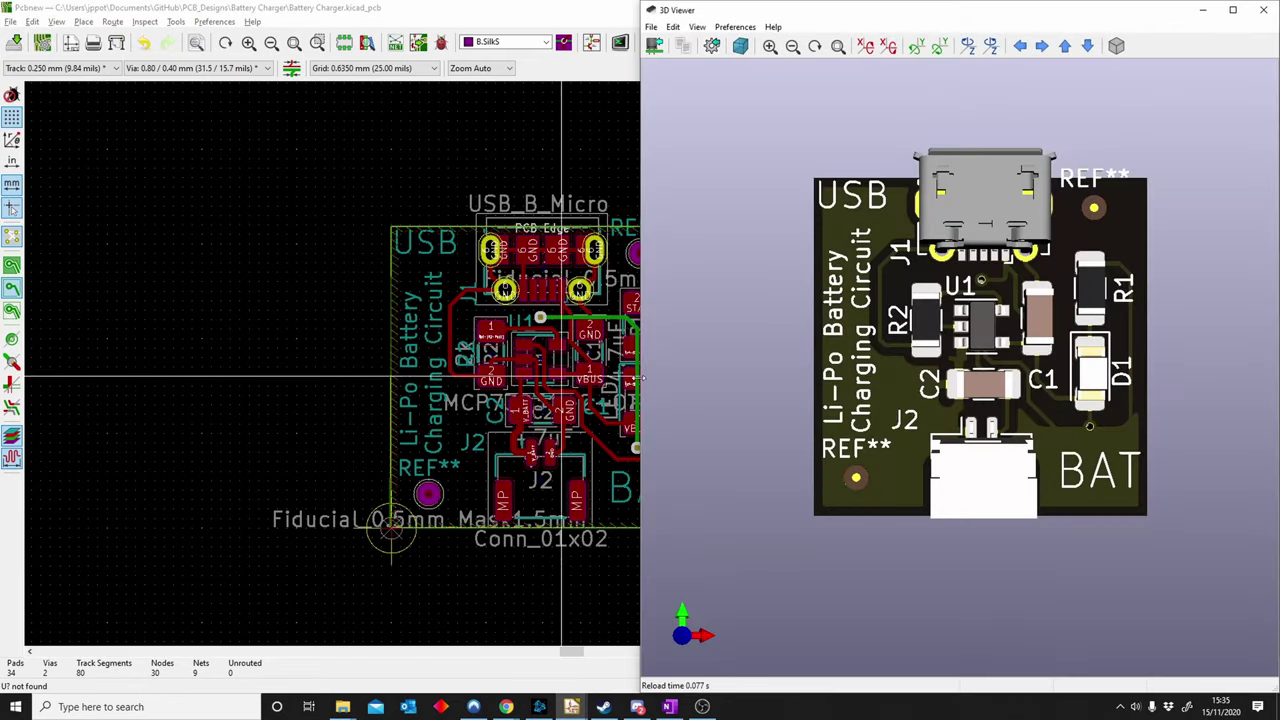
{"action": "left_click_drag", "start_coordinate": [957, 313], "coordinate": [796, 303]}
{"action": "left_click", "coordinate": [1259, 9]}
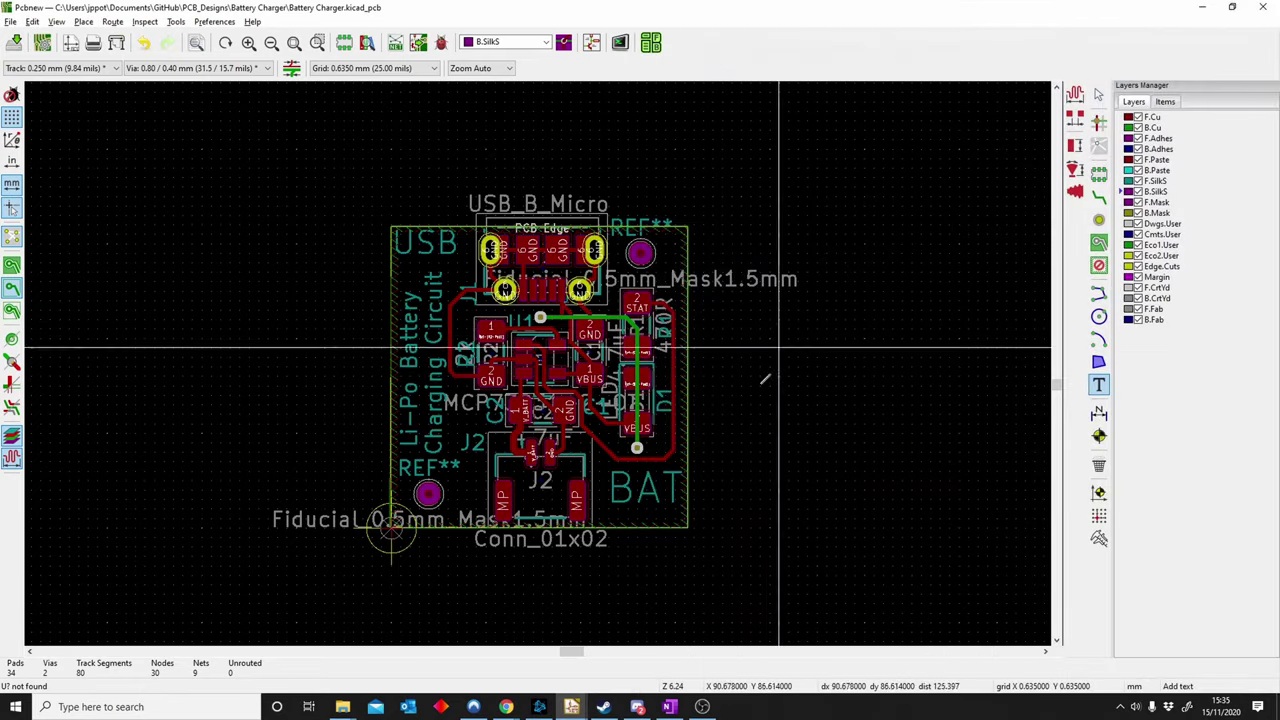
Add the text "This is a reminder to not have 90 degree bends" on the F.Fab layer above the board outline.
{"action": "left_click", "coordinate": [1127, 312]}
{"action": "scroll", "coordinate": [655, 370], "scroll_direction": "down", "scroll_amount": 2}
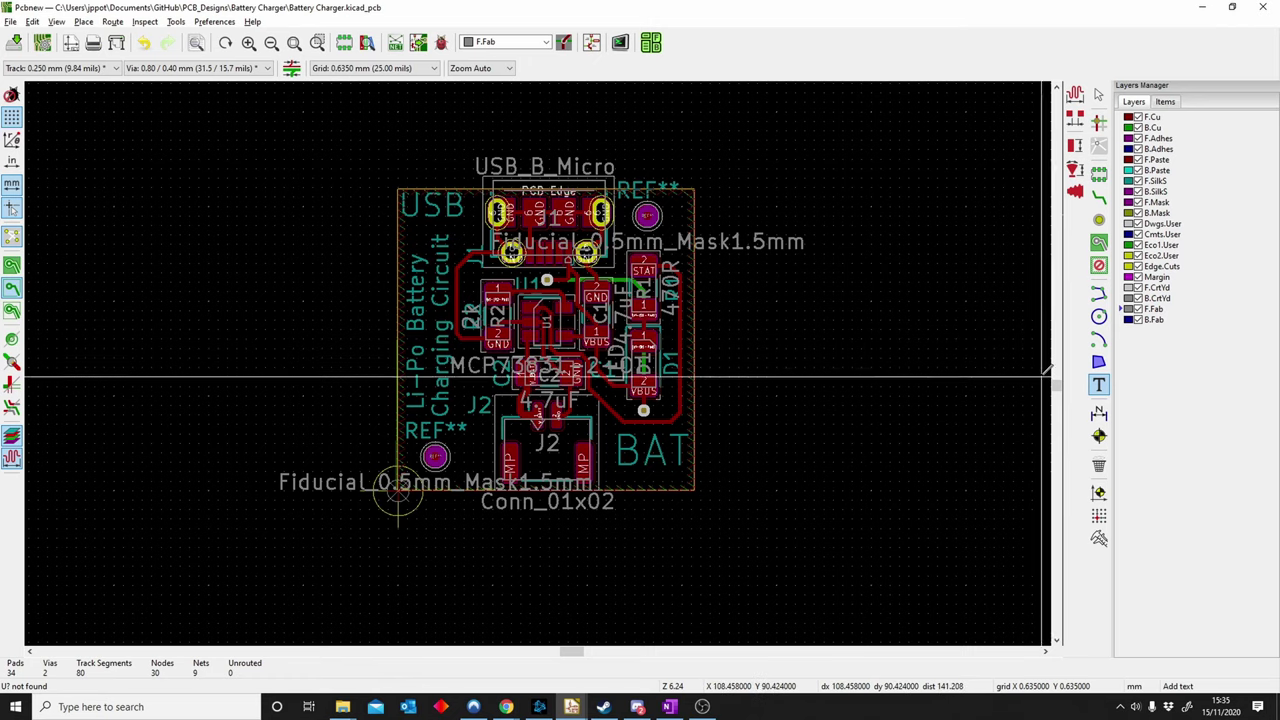
{"action": "left_click", "coordinate": [1098, 385]}
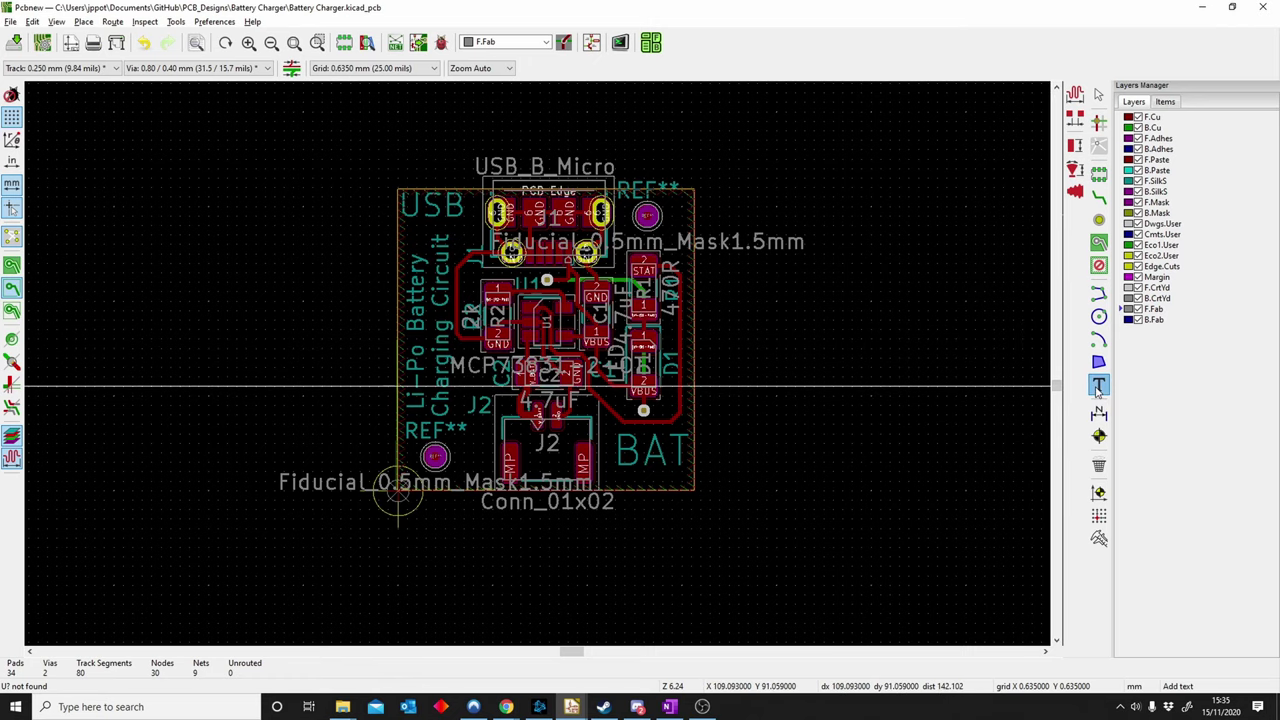
{"action": "left_click", "coordinate": [834, 271]}
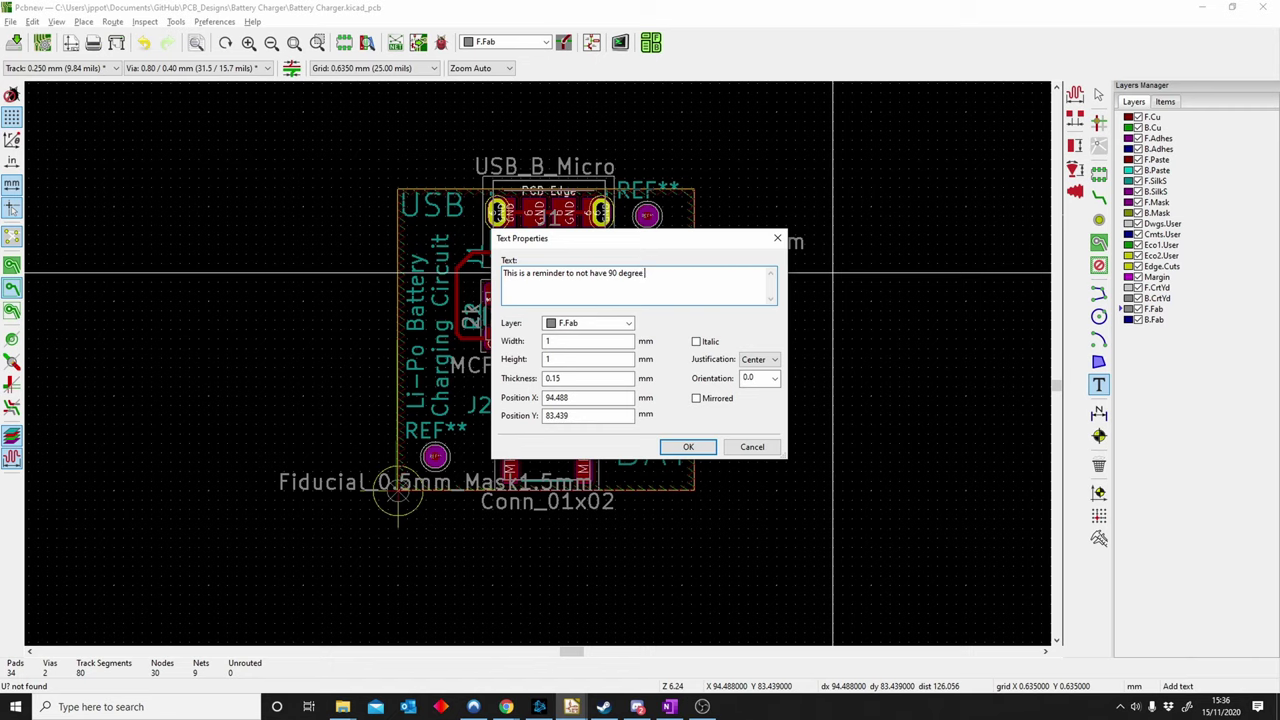
{"action": "left_click", "coordinate": [672, 447]}
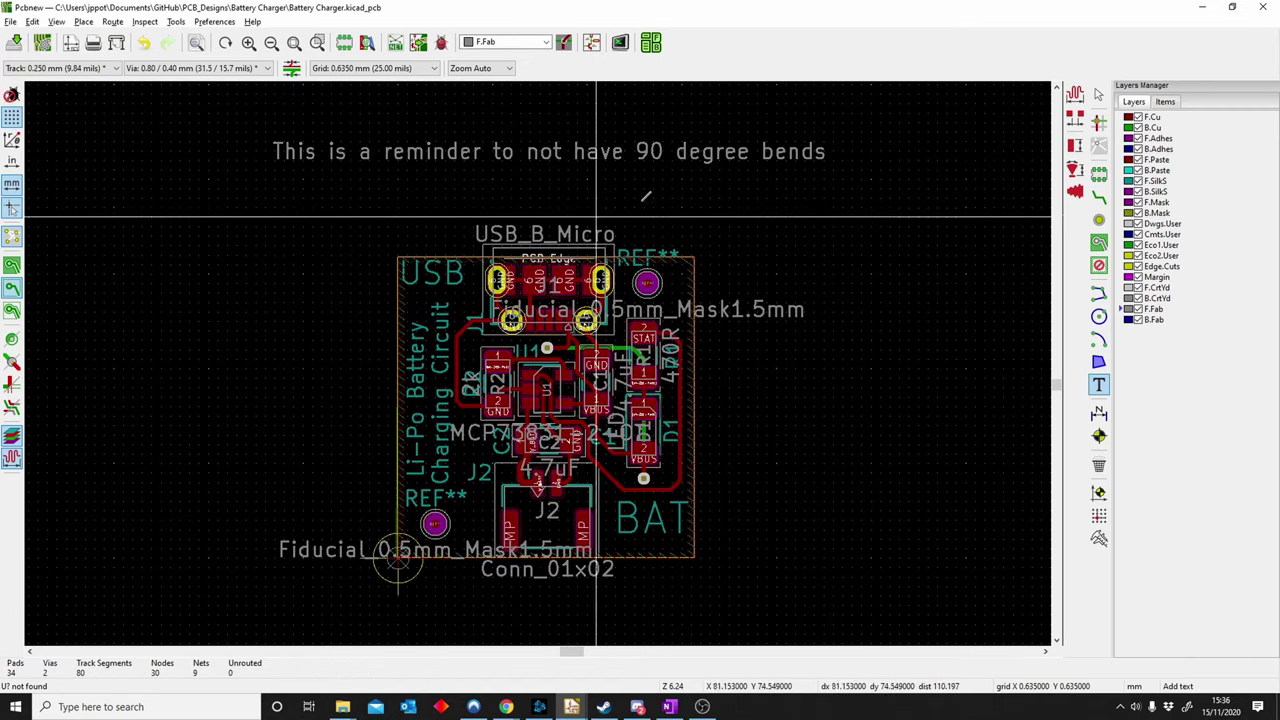
{"action": "key", "text": "Escape"}
{"action": "middle_click_drag", "start_coordinate": [489, 185], "coordinate": [495, 188]}
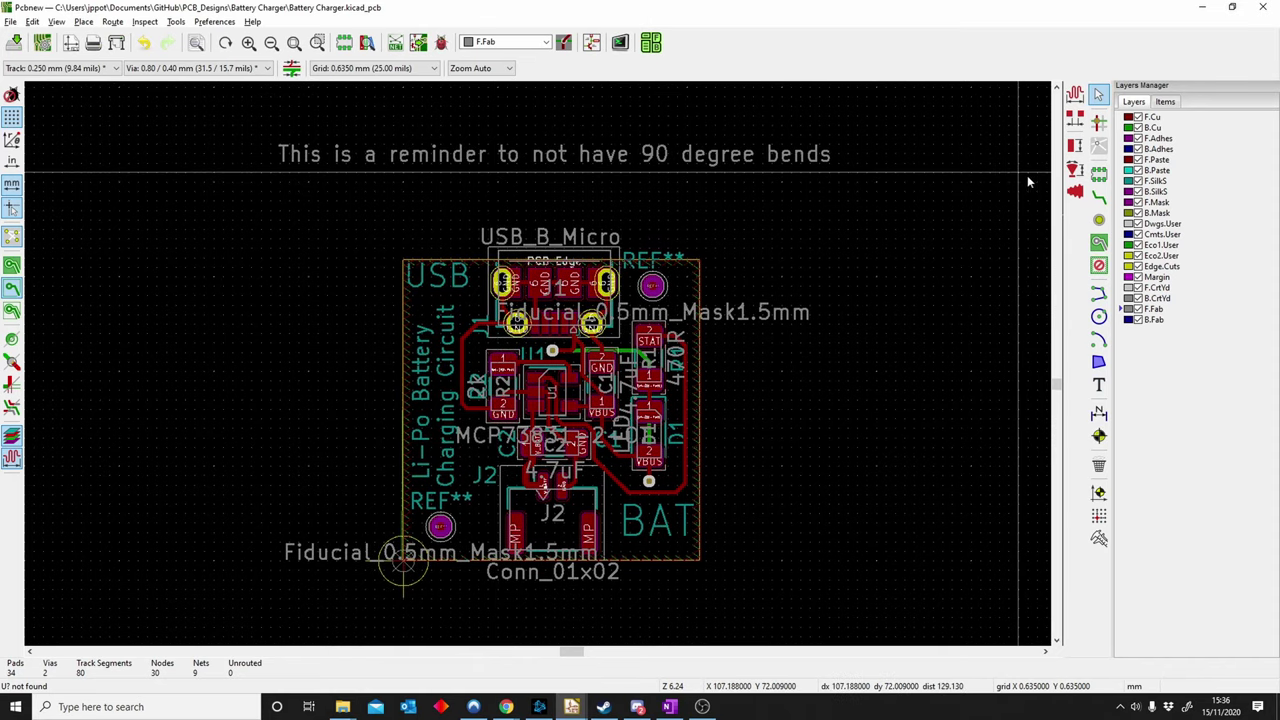
Switch to the battery charger schematic and look over the charging circuit and battery connector blocks.
{"action": "mouse_move", "coordinate": [570, 707]}
{"action": "left_click", "coordinate": [718, 640]}
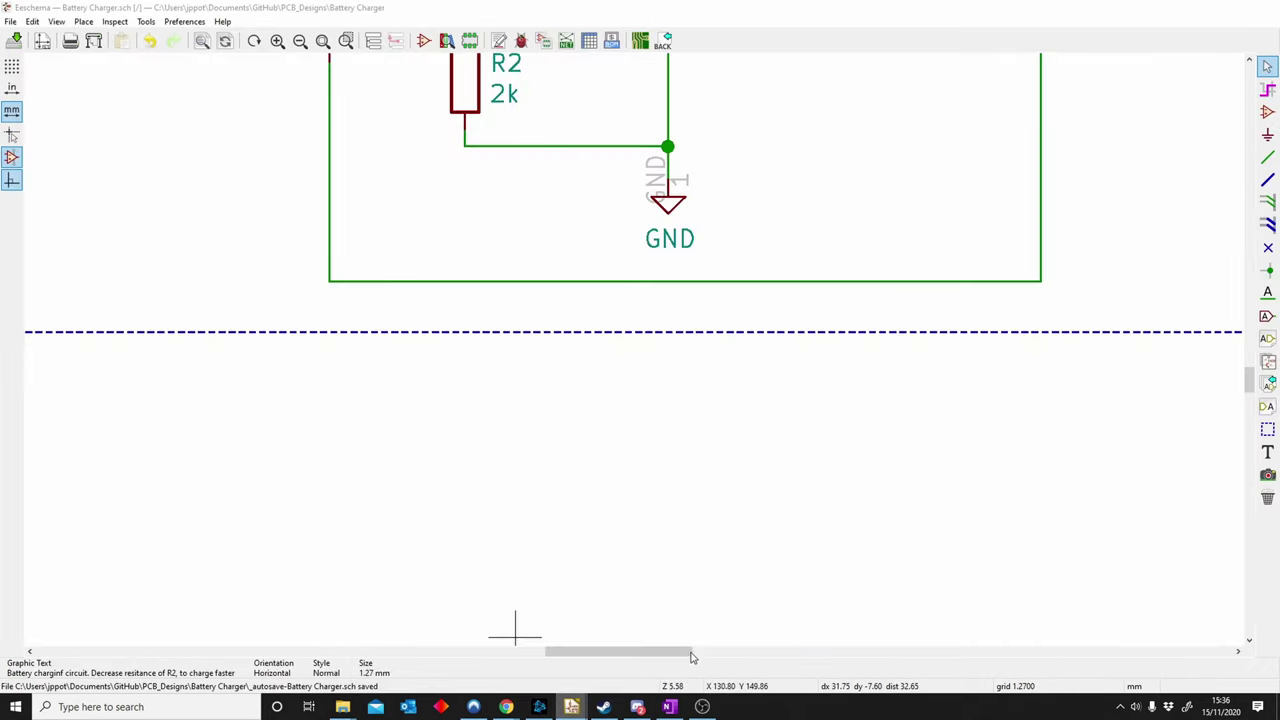
{"action": "scroll", "coordinate": [633, 353], "scroll_direction": "up", "scroll_amount": 6}
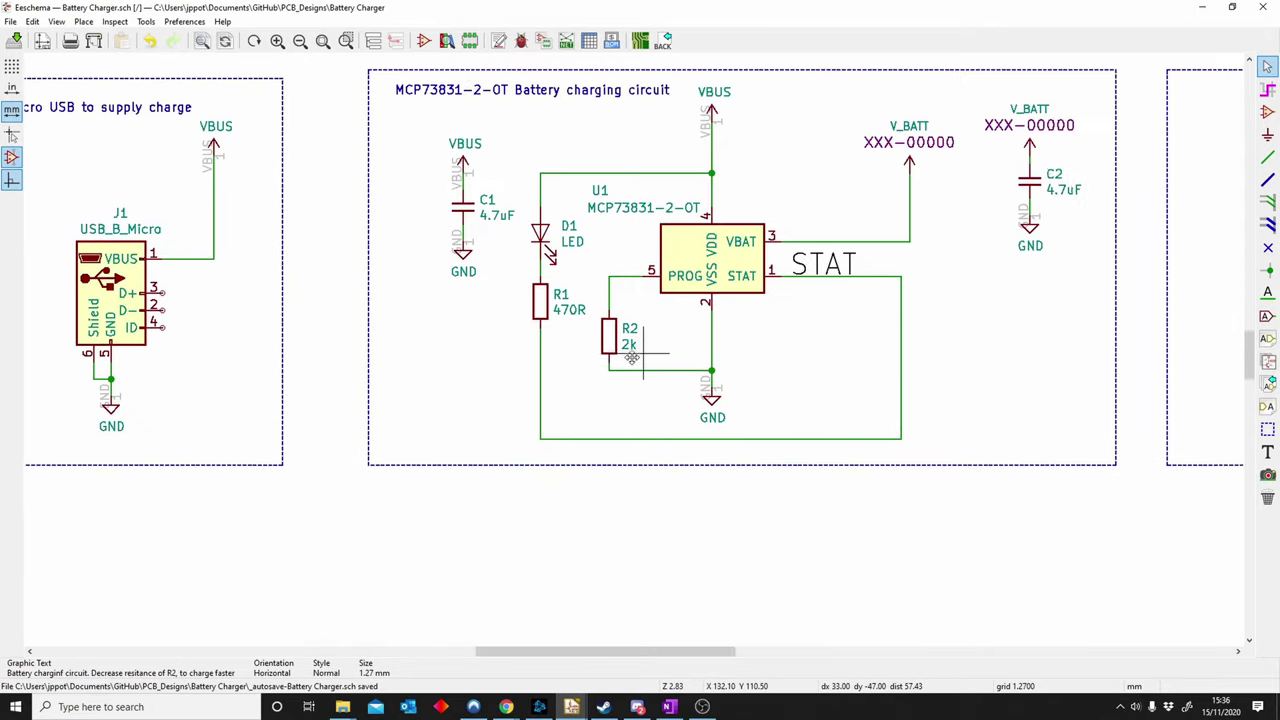
{"action": "scroll", "coordinate": [662, 281], "scroll_direction": "down", "scroll_amount": 1}
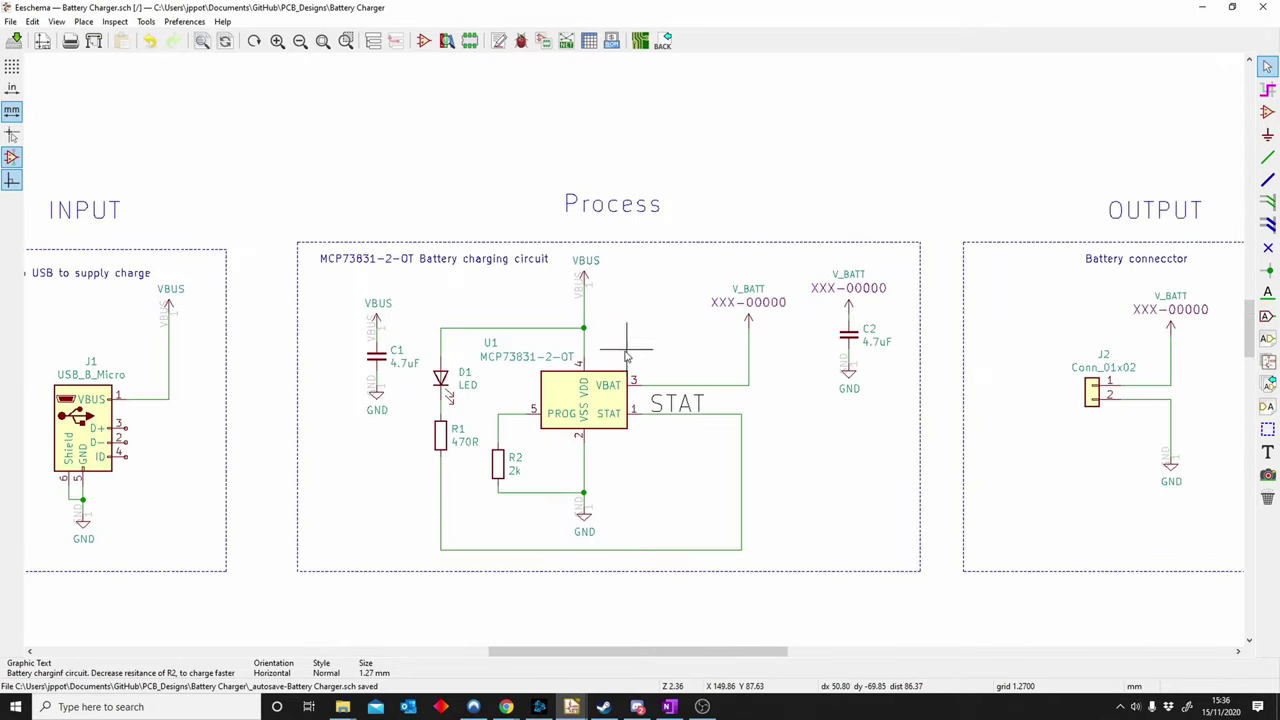
{"action": "middle_click_drag", "start_coordinate": [810, 487], "coordinate": [630, 410]}
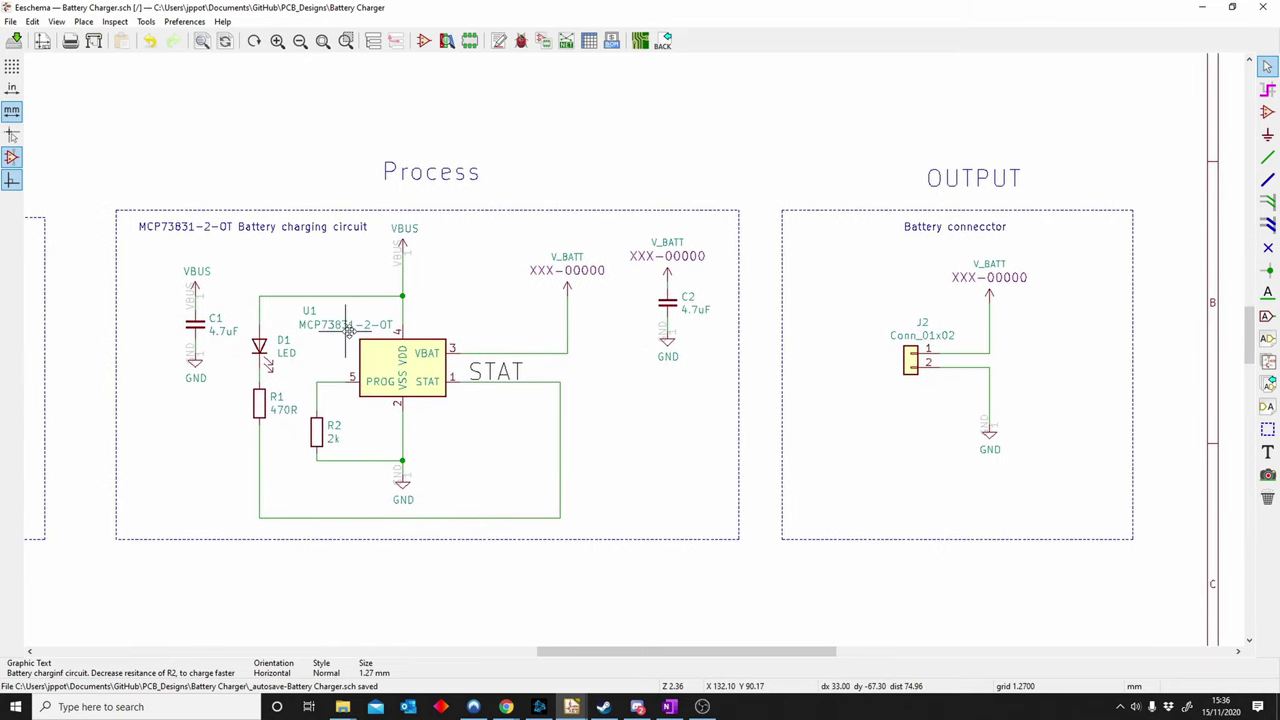
{"action": "middle_click_drag", "start_coordinate": [349, 331], "coordinate": [372, 330]}
{"action": "scroll", "coordinate": [657, 325], "scroll_direction": "down", "scroll_amount": 1}
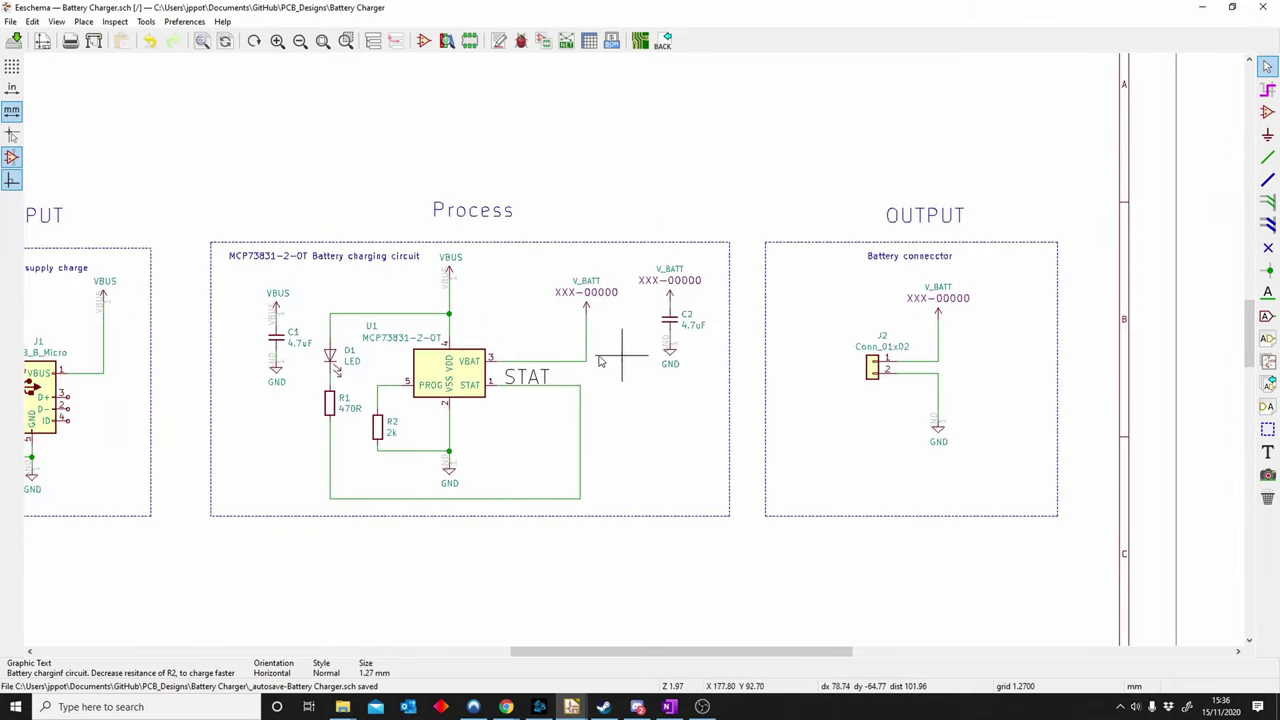
Place the note "Change R2 to change the speed of charging." inside the Process block, just below the charging circuit.
{"action": "scroll", "coordinate": [630, 340], "scroll_direction": "left", "scroll_amount": 5}
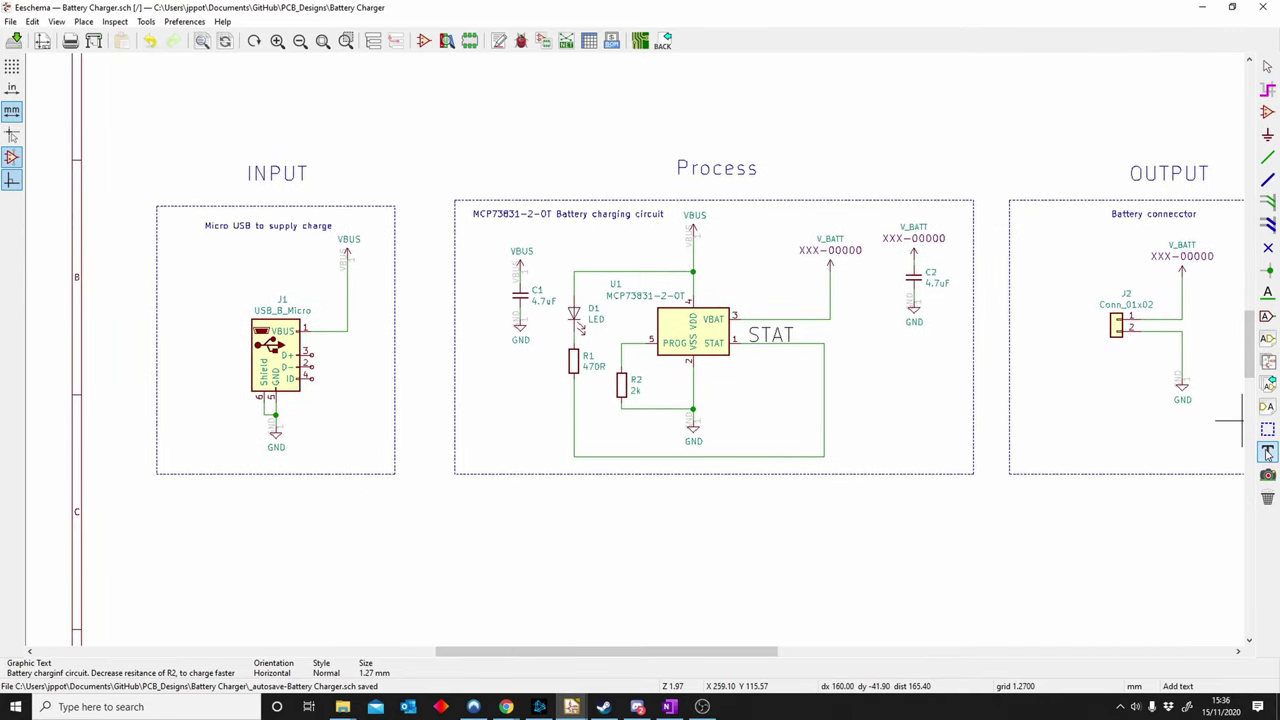
{"action": "left_click", "coordinate": [556, 503]}
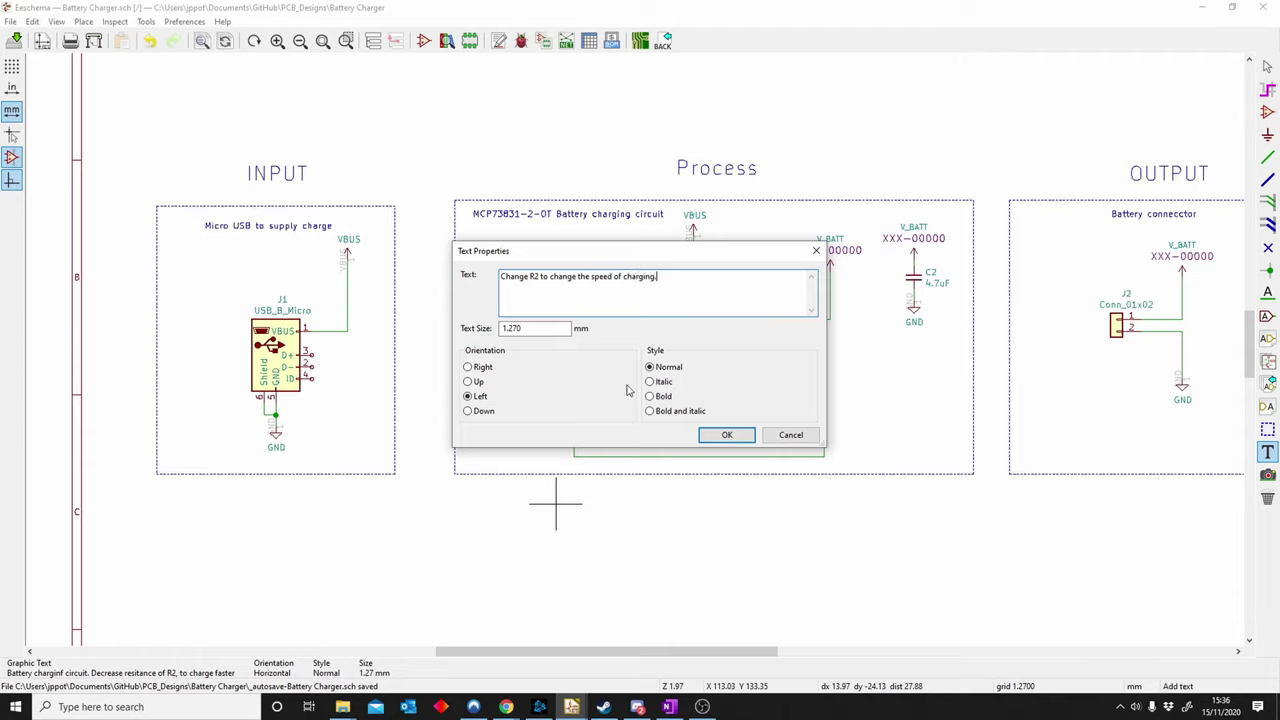
{"action": "left_click", "coordinate": [727, 435]}
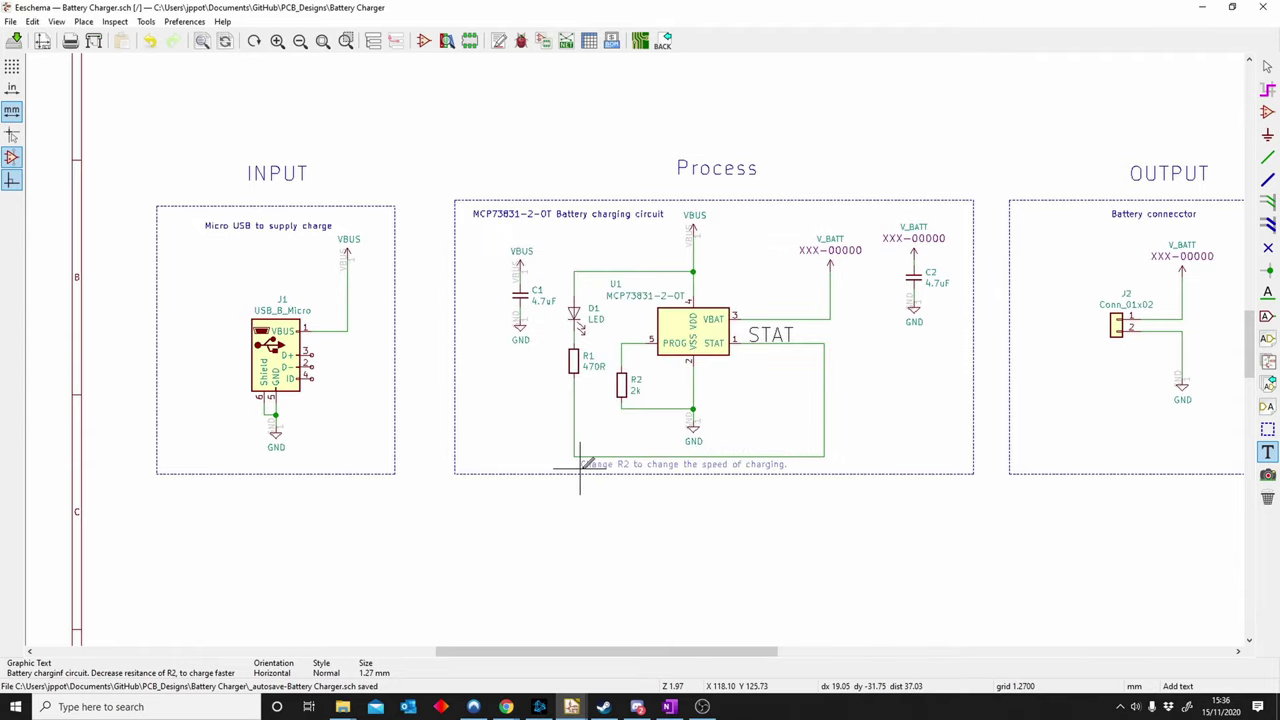
{"action": "left_click", "coordinate": [586, 464]}
{"action": "scroll", "coordinate": [604, 457], "scroll_direction": "up", "scroll_amount": 1}
{"action": "middle_click_drag", "start_coordinate": [732, 238], "coordinate": [631, 328]}
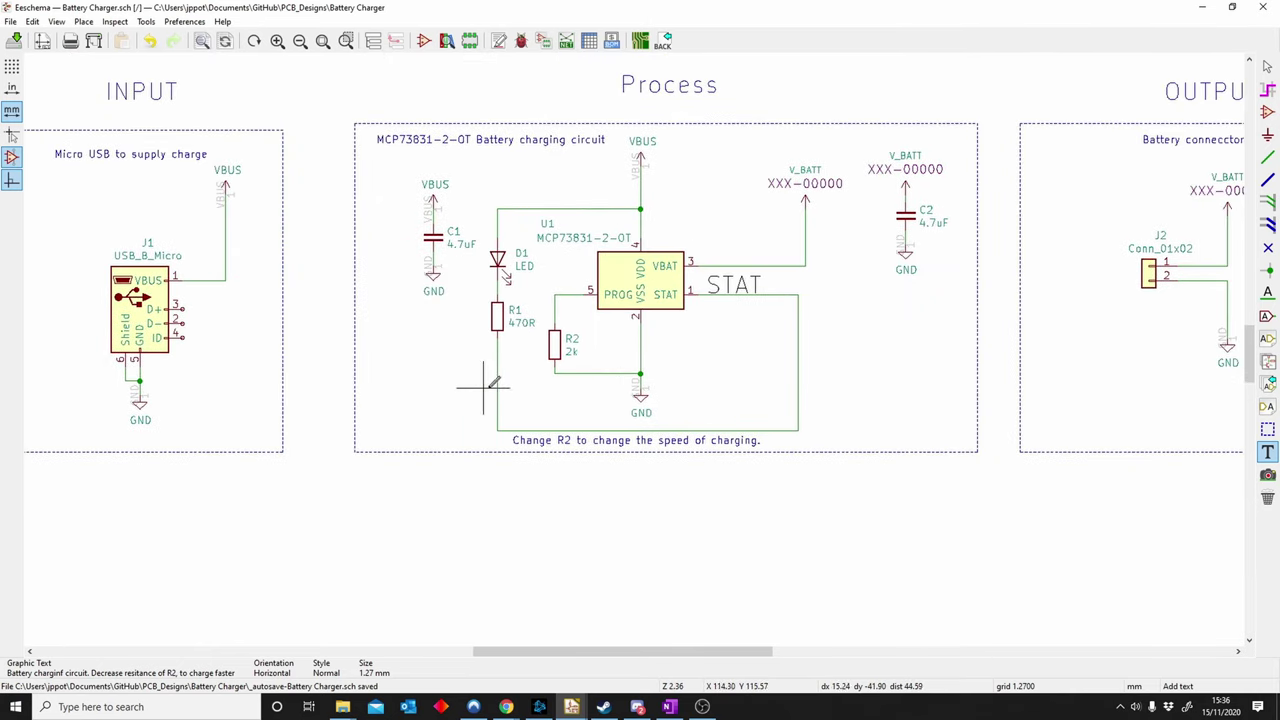
{"action": "key", "text": "Escape"}
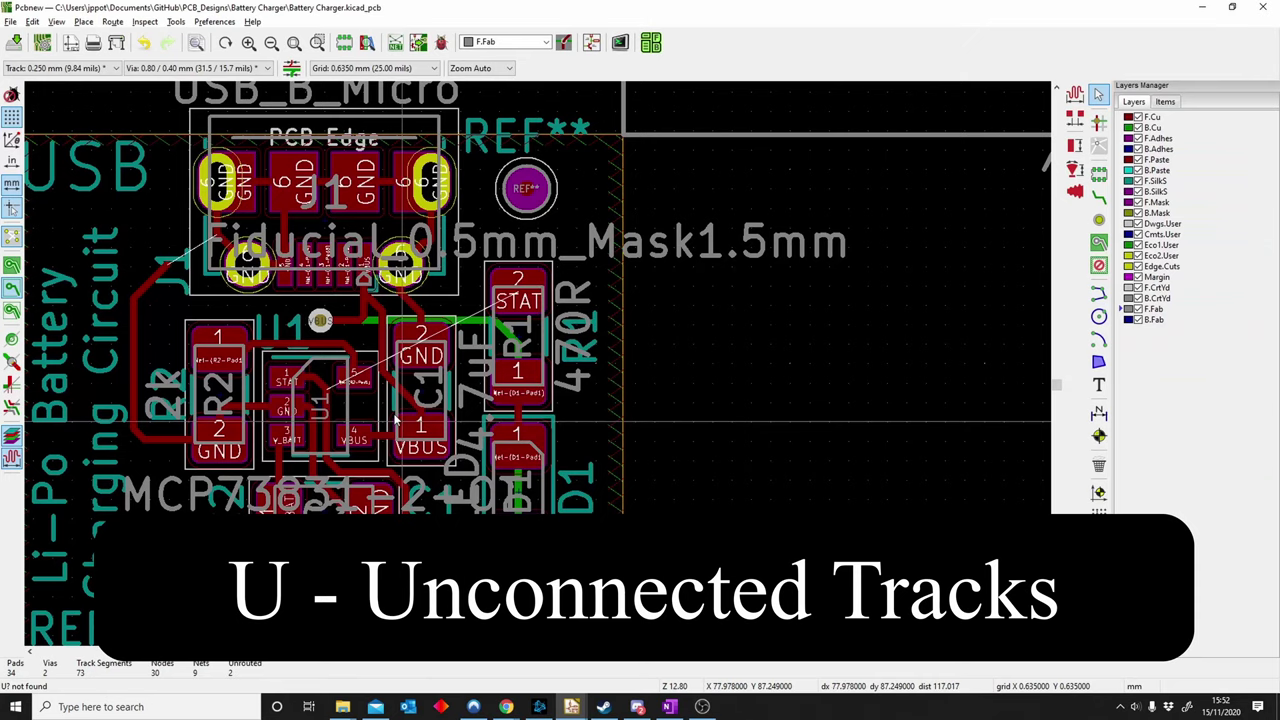
Back in the board layout, examine the unconnected tracks and ratsnest lines around J1, U1 and R1.
{"action": "key", "text": "u"}
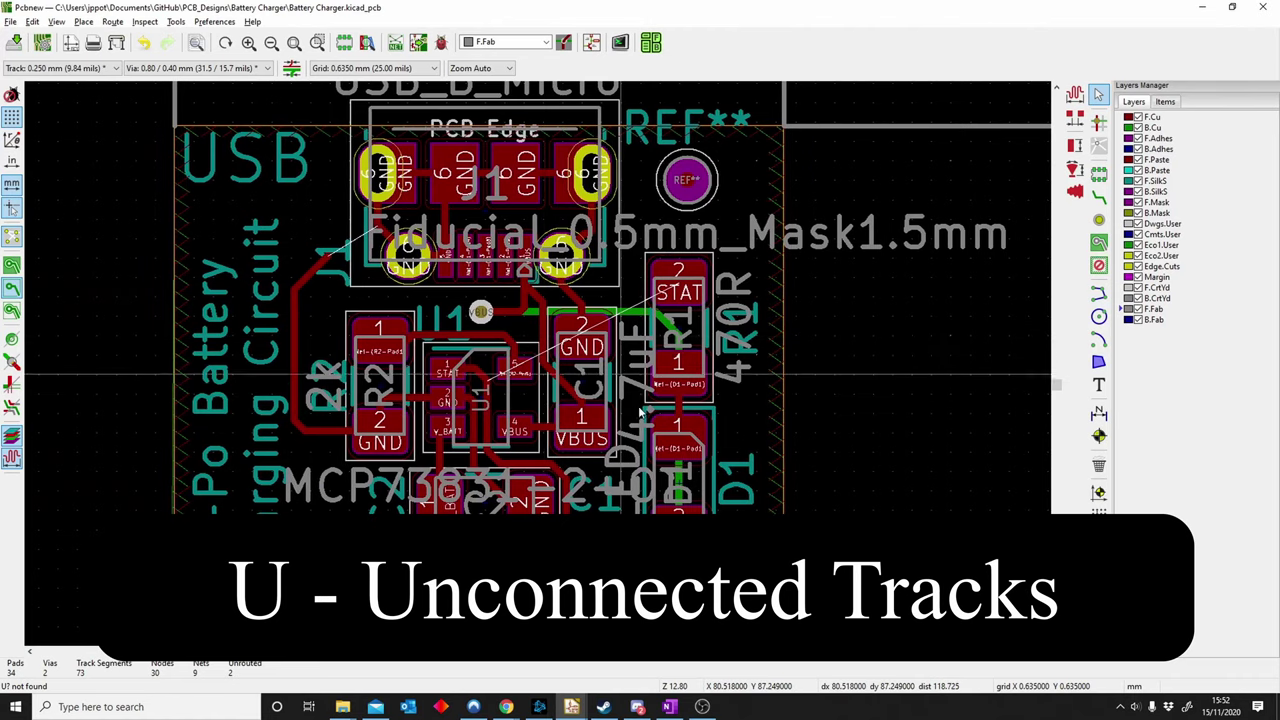
{"action": "middle_click_drag", "start_coordinate": [609, 379], "coordinate": [652, 358]}
{"action": "scroll", "coordinate": [643, 357], "scroll_direction": "down", "scroll_amount": 5}
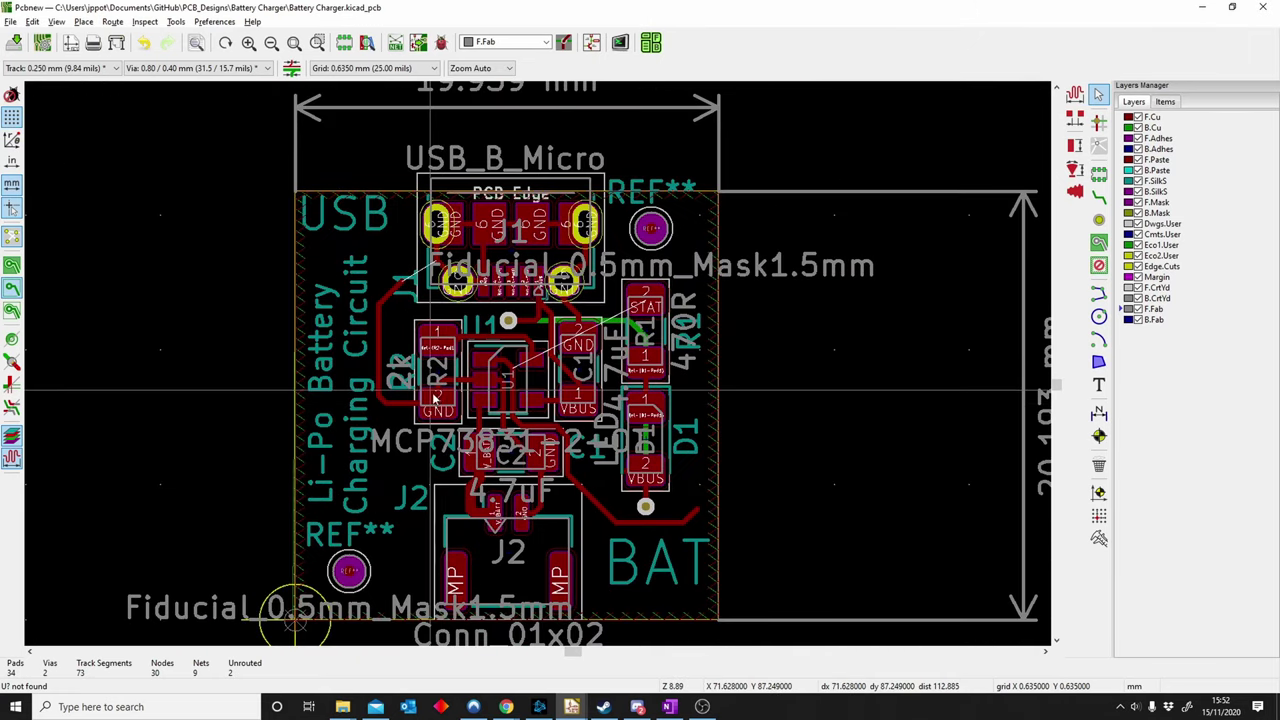
{"action": "middle_click_drag", "start_coordinate": [540, 350], "coordinate": [555, 352]}
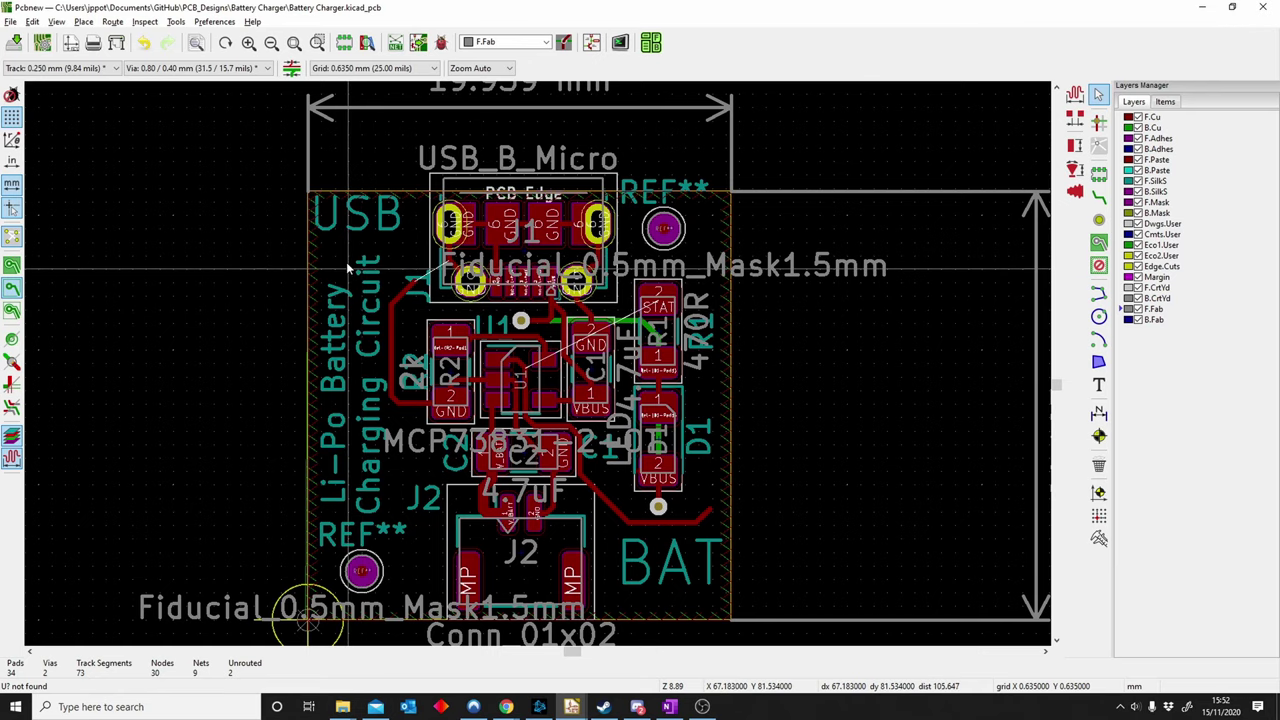
{"action": "middle_click_drag", "start_coordinate": [596, 366], "coordinate": [641, 355]}
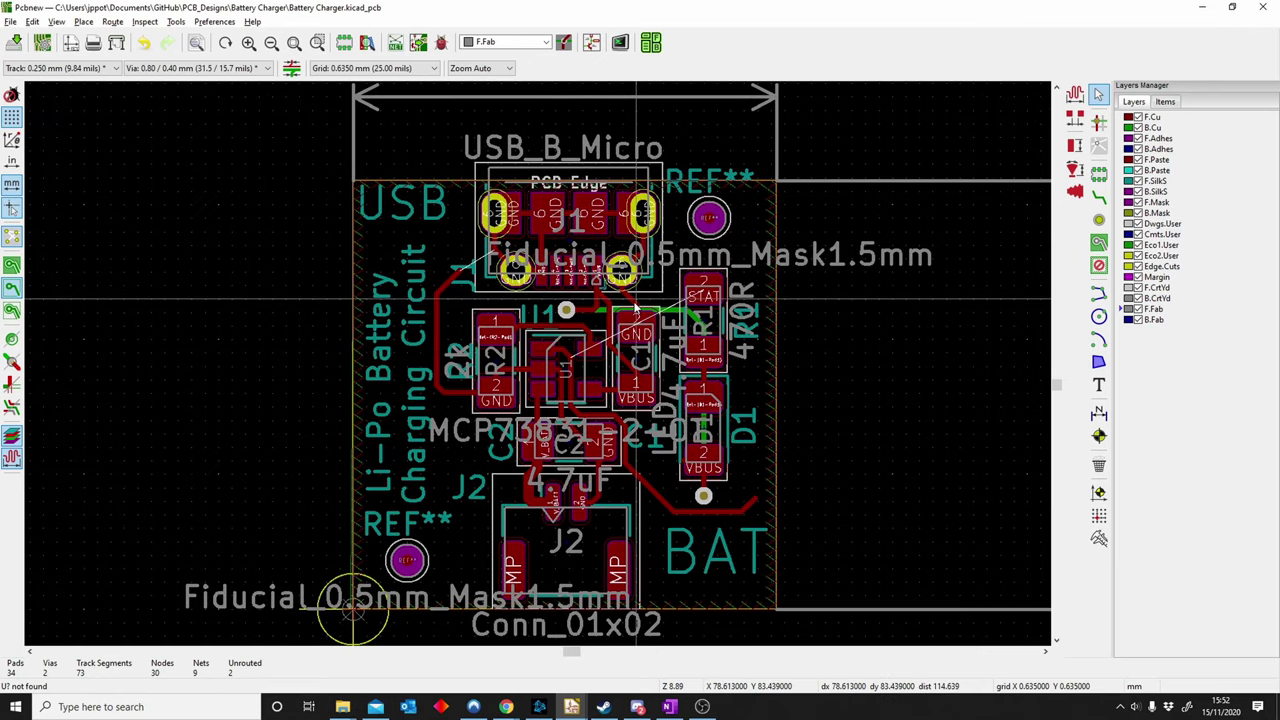
Run the design rules check, locate an entry from its unconnected items list on the board and close the check.
{"action": "left_click", "coordinate": [145, 21]}
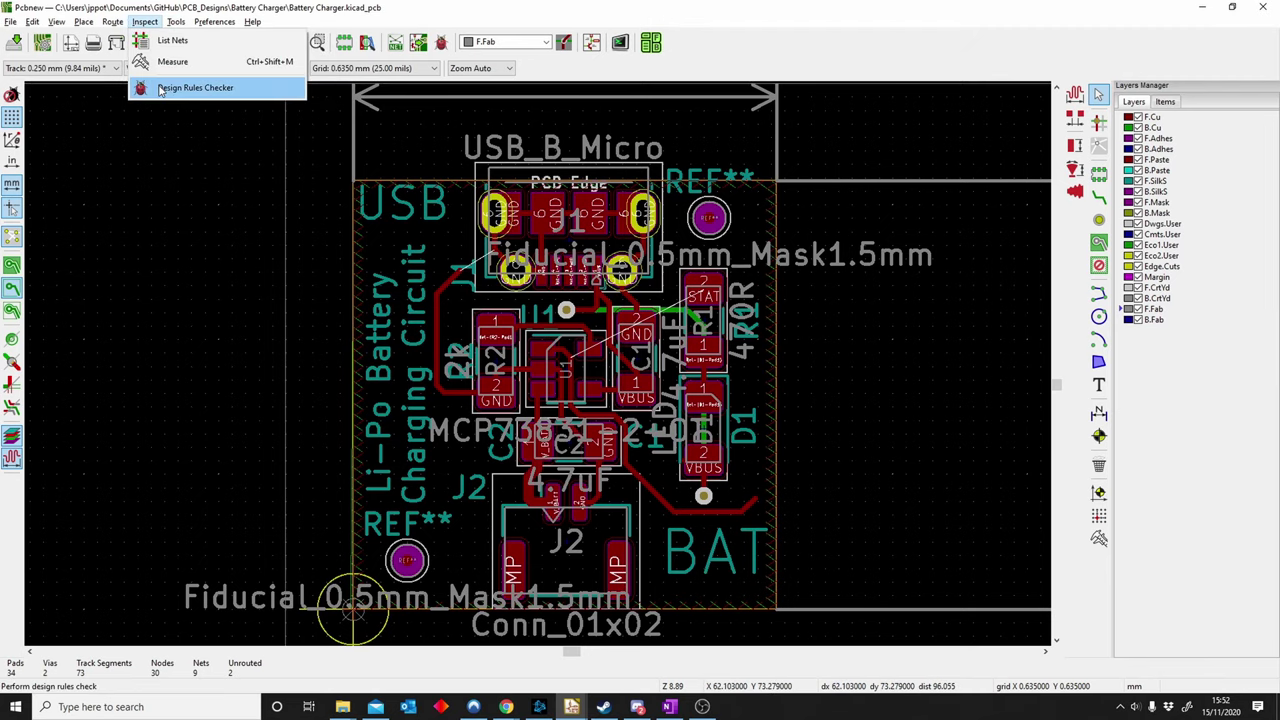
{"action": "left_click", "coordinate": [175, 88]}
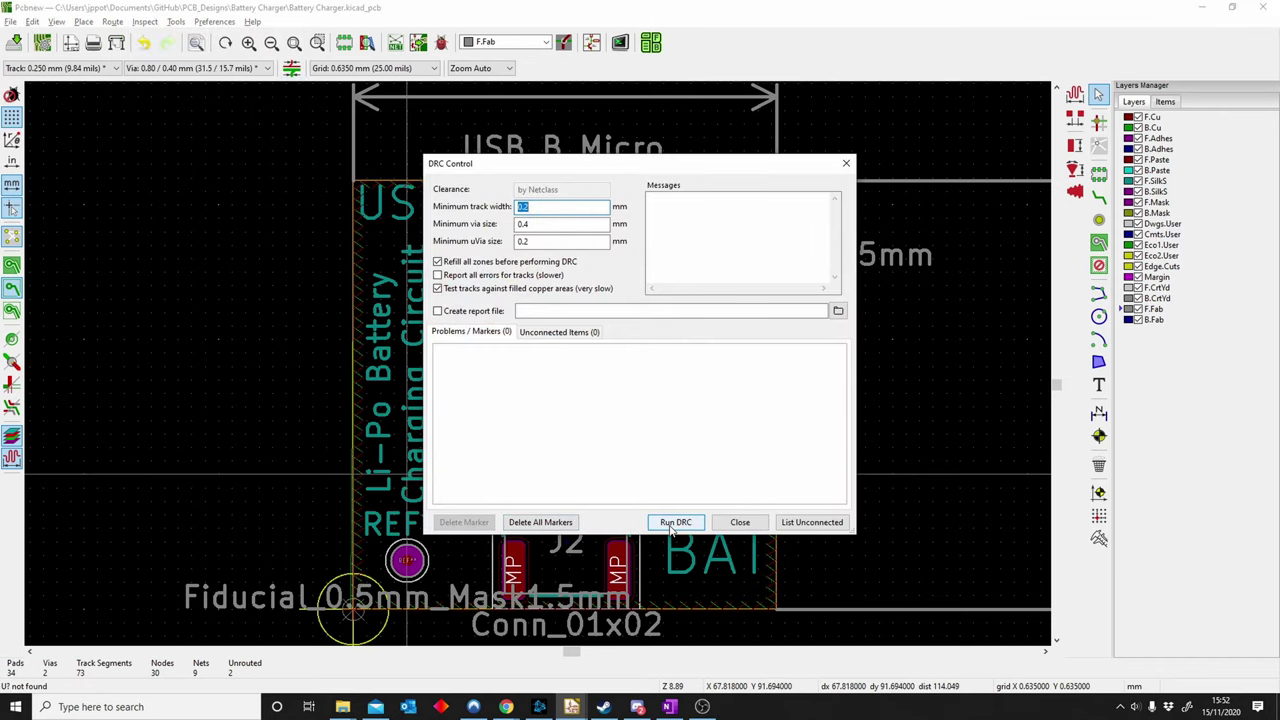
{"action": "left_click", "coordinate": [672, 522]}
{"action": "left_click", "coordinate": [563, 332]}
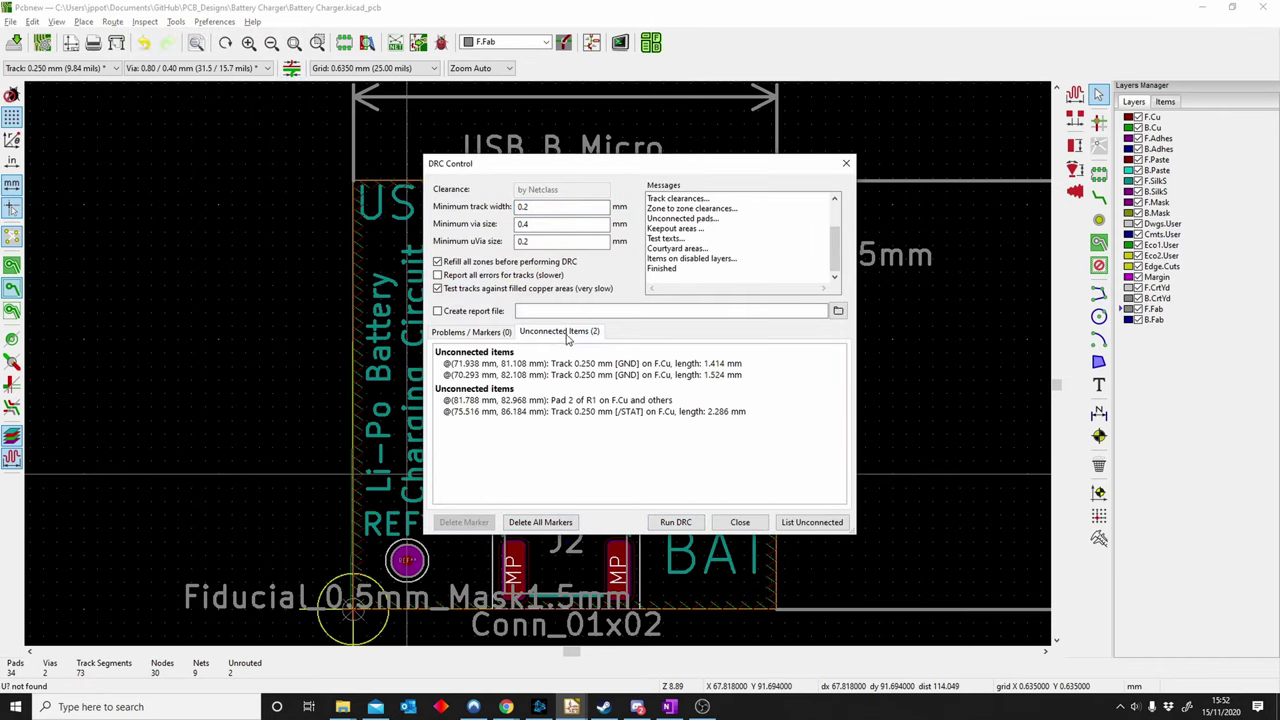
{"action": "left_click", "coordinate": [472, 412]}
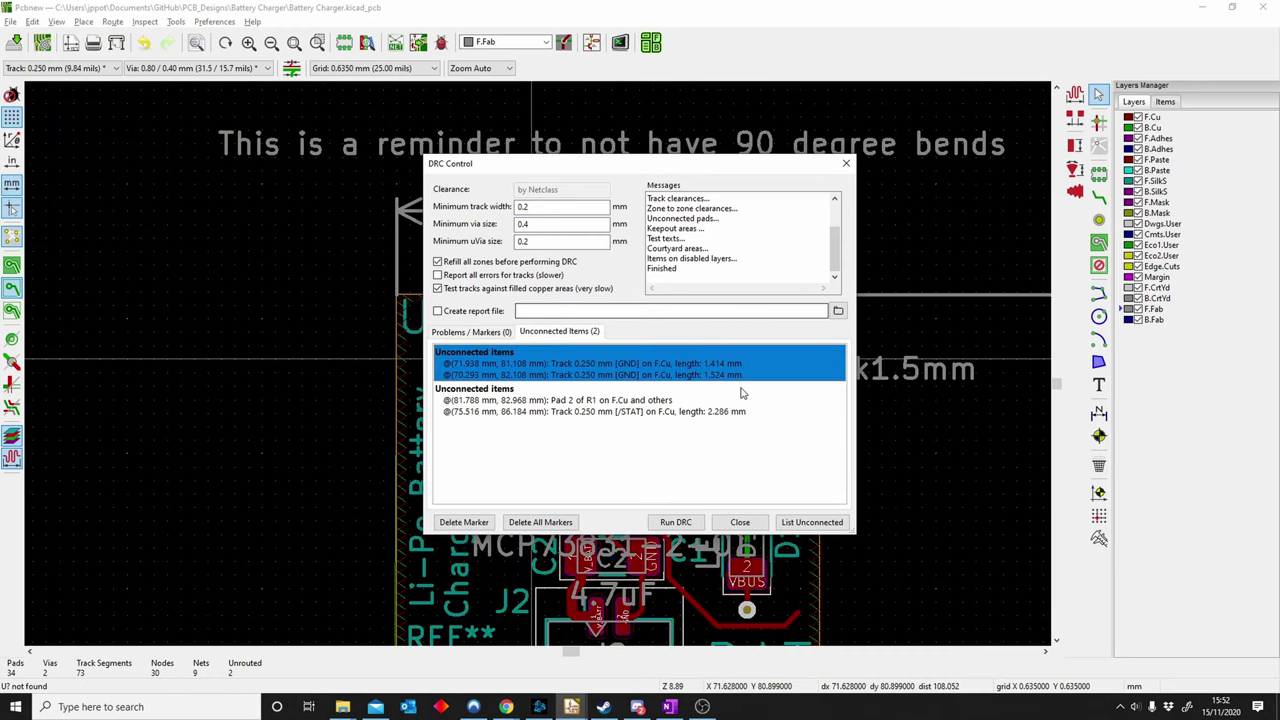
{"action": "left_click", "coordinate": [740, 522]}
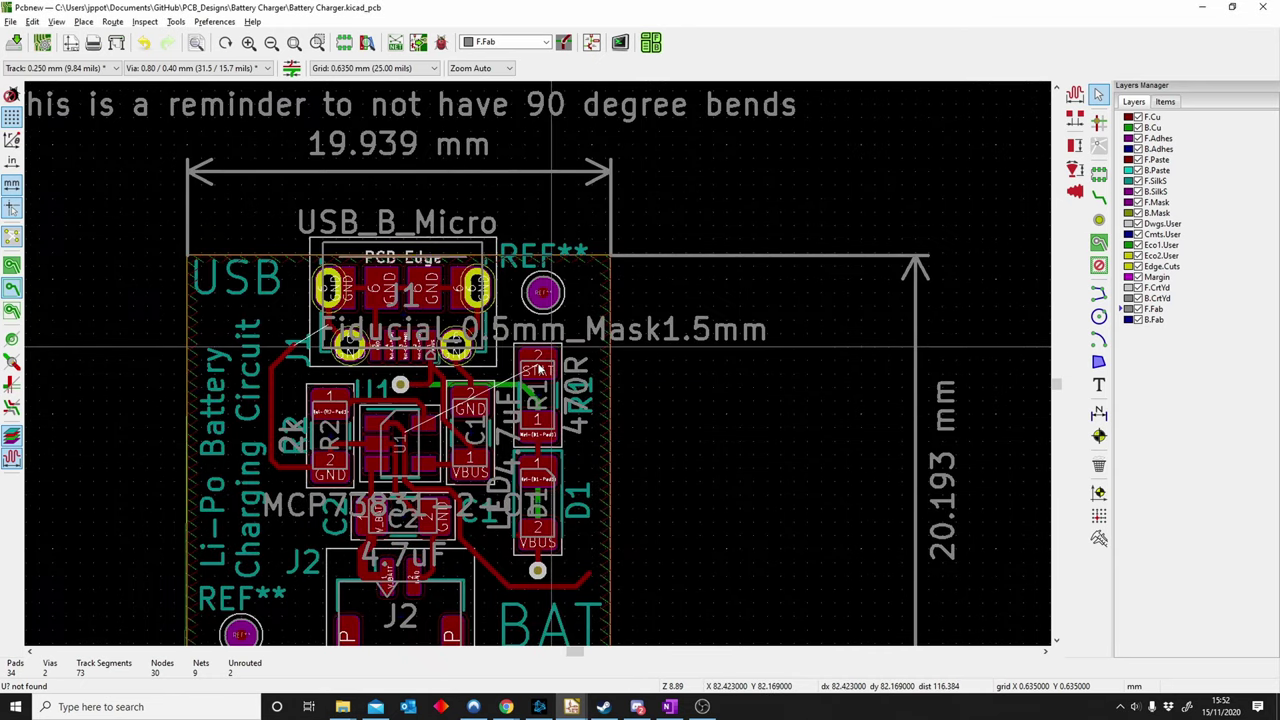
Route an F.Cu track from the STAT pad of R1 down past D1 to the open end of the STAT track above BAT.
{"action": "scroll", "coordinate": [538, 370], "scroll_direction": "up", "scroll_amount": 1}
{"action": "scroll", "coordinate": [537, 370], "scroll_direction": "up", "scroll_amount": 1}
{"action": "middle_click_drag", "start_coordinate": [664, 417], "coordinate": [640, 367]}
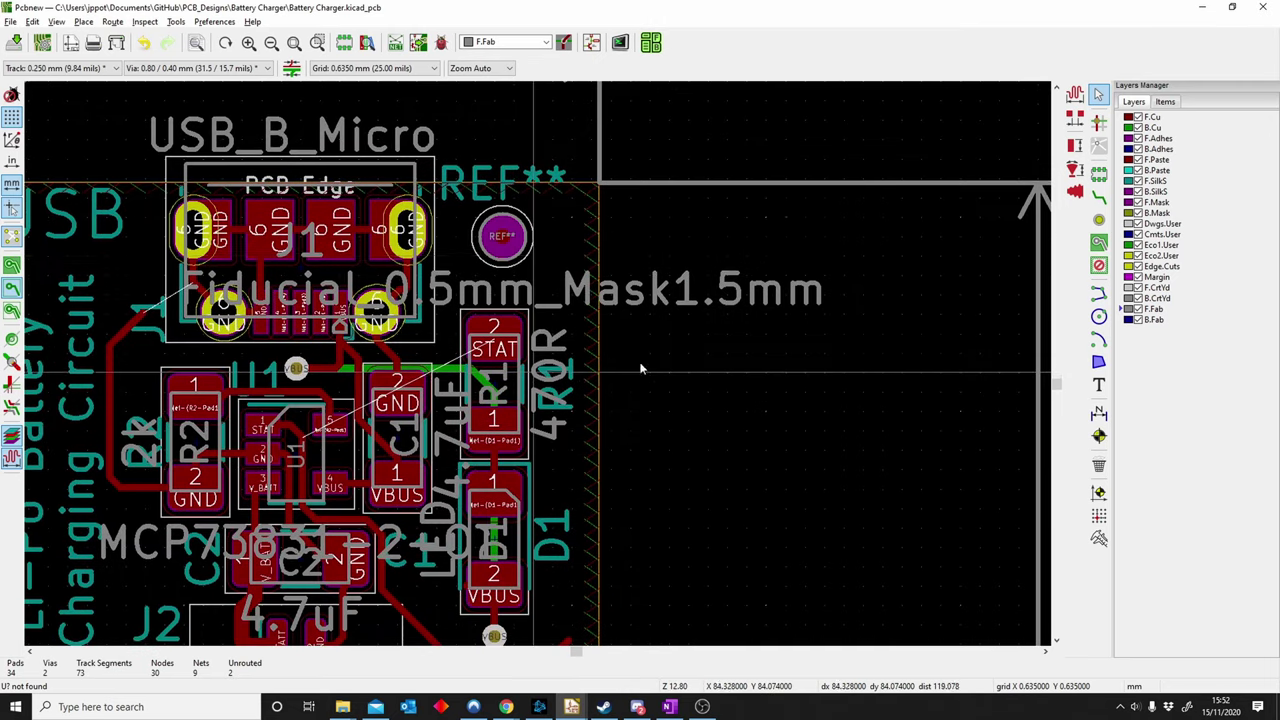
{"action": "left_click", "coordinate": [1098, 197]}
{"action": "left_click", "coordinate": [498, 338]}
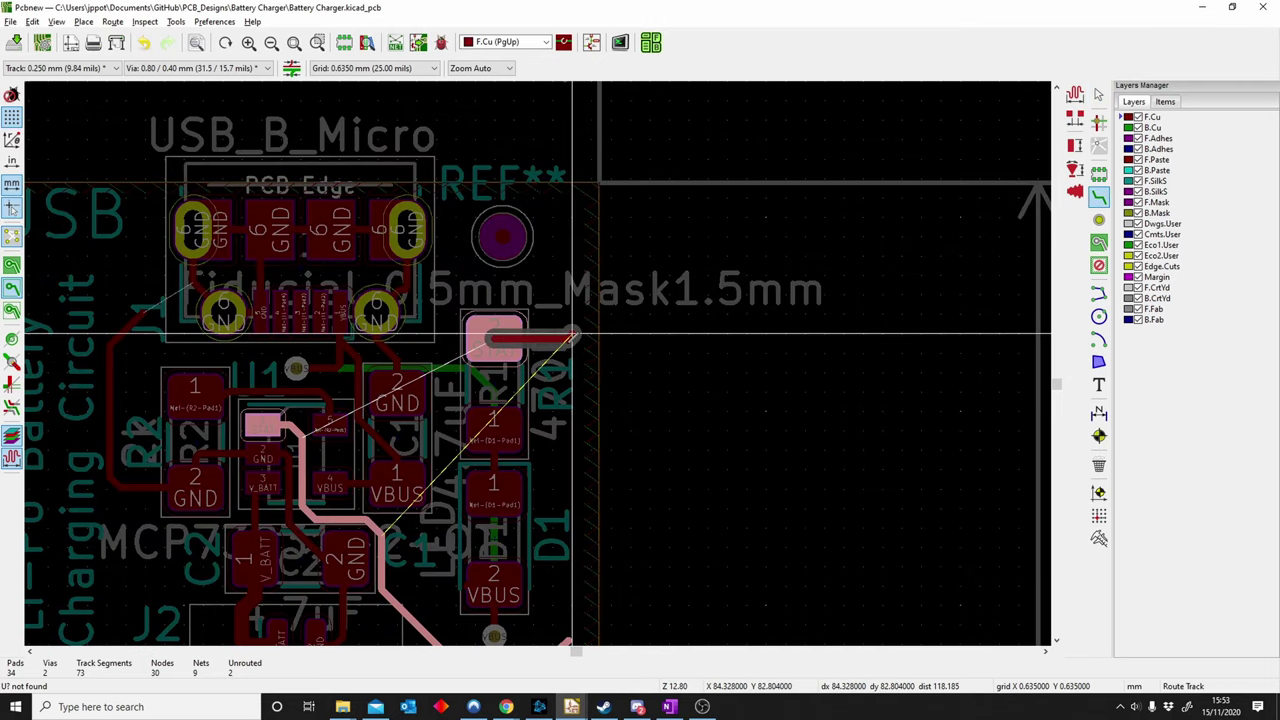
{"action": "scroll", "coordinate": [565, 352], "scroll_direction": "down", "scroll_amount": 4}
{"action": "scroll", "coordinate": [543, 366], "scroll_direction": "up", "scroll_amount": 6}
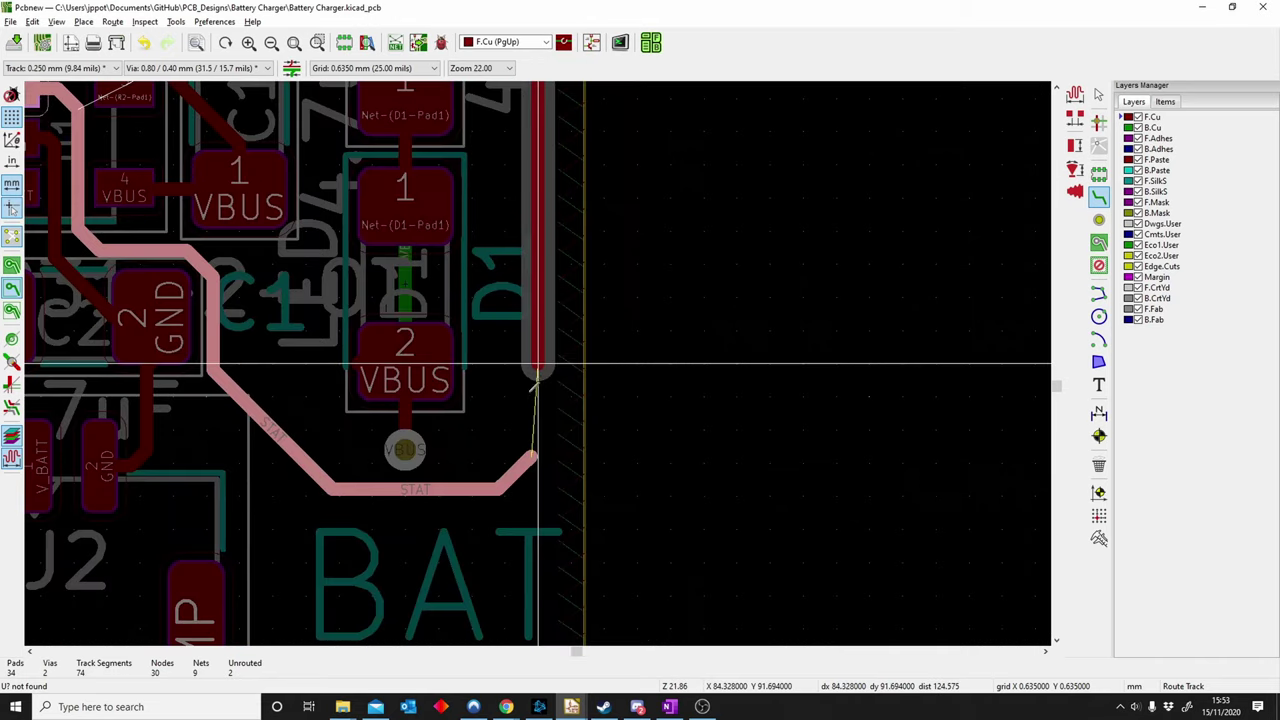
{"action": "left_click", "coordinate": [537, 454]}
{"action": "scroll", "coordinate": [540, 434], "scroll_direction": "down", "scroll_amount": 1}
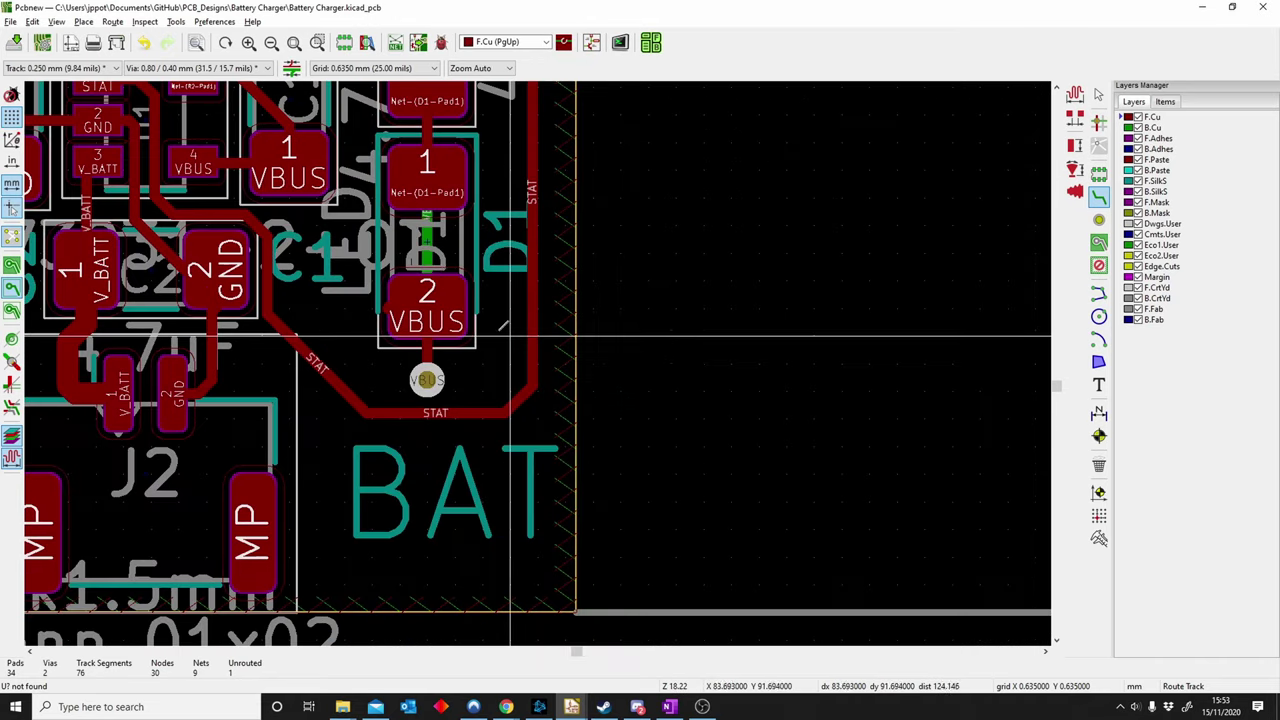
Route the open end of the GND track beside J1 to the connector's nearest lower GND mounting hole.
{"action": "middle_click_drag", "start_coordinate": [376, 217], "coordinate": [606, 476]}
{"action": "scroll", "coordinate": [601, 485], "scroll_direction": "down", "scroll_amount": 5}
{"action": "scroll", "coordinate": [430, 455], "scroll_direction": "up", "scroll_amount": 7}
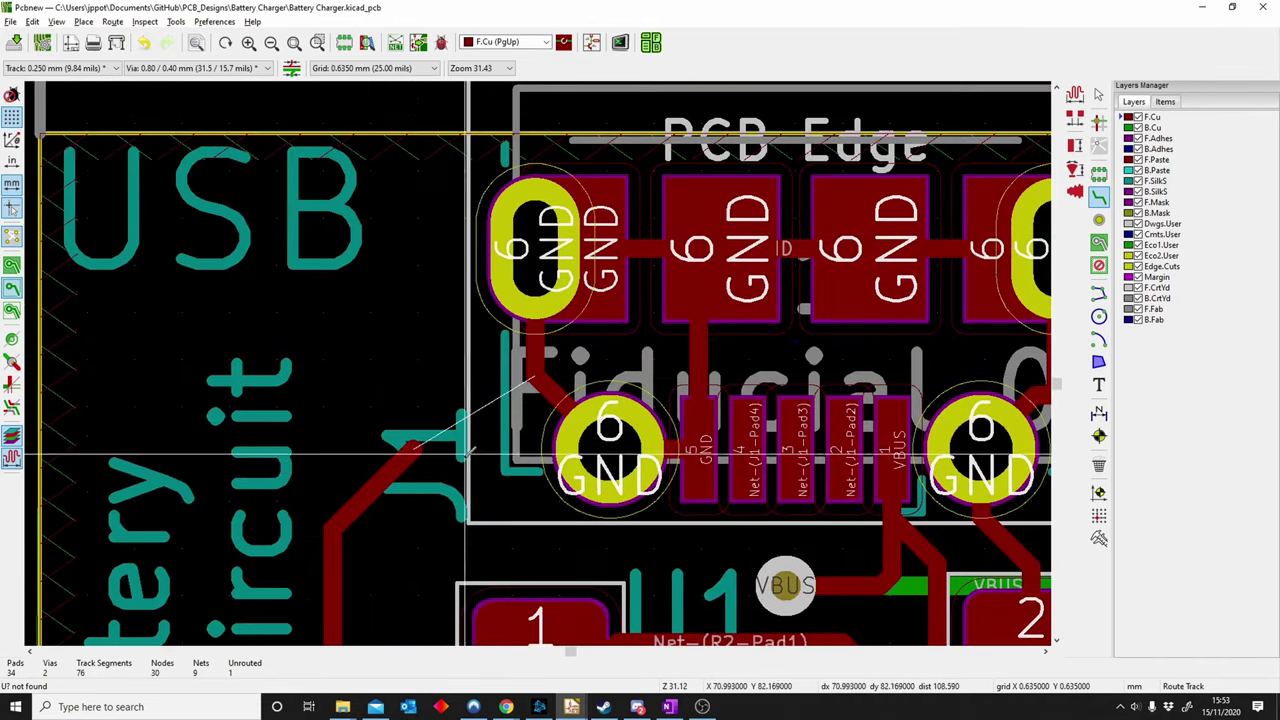
{"action": "left_click", "coordinate": [420, 455]}
{"action": "left_click", "coordinate": [600, 449]}
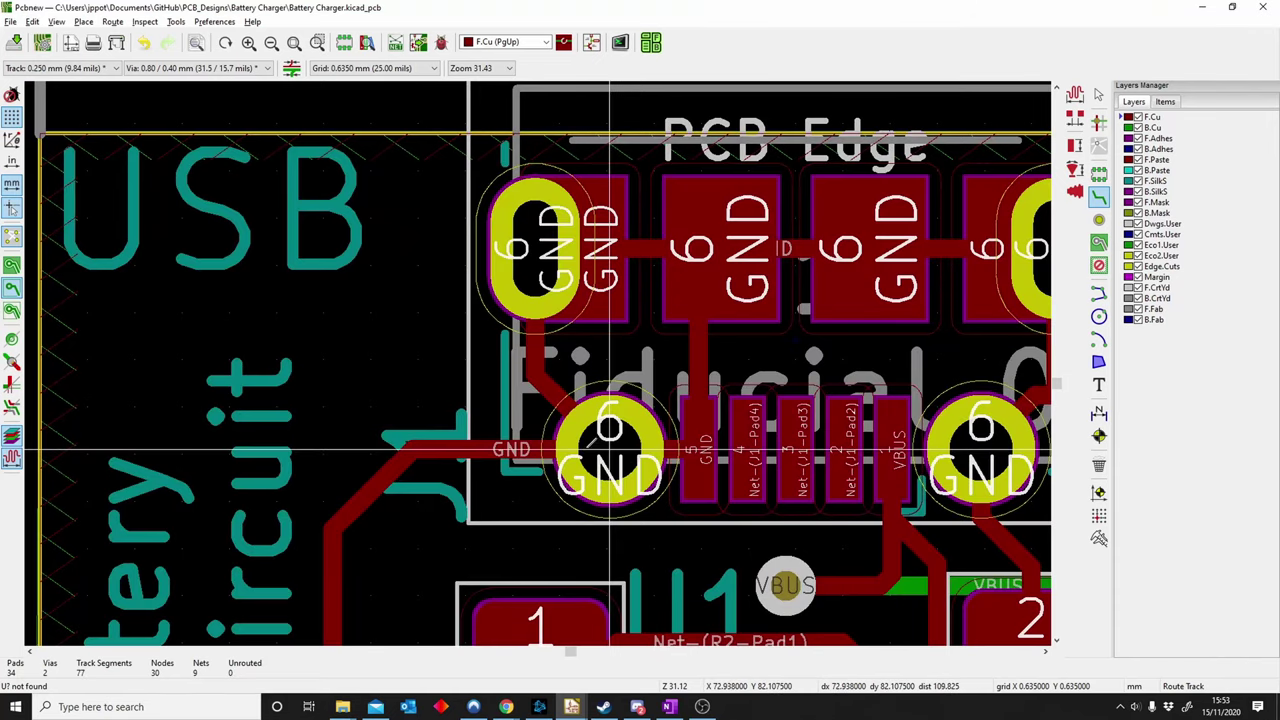
End track routing, rerun the design rules check on the board and close the DRC dialog.
{"action": "key", "text": "Escape"}
{"action": "scroll", "coordinate": [580, 450], "scroll_direction": "down", "scroll_amount": 4}
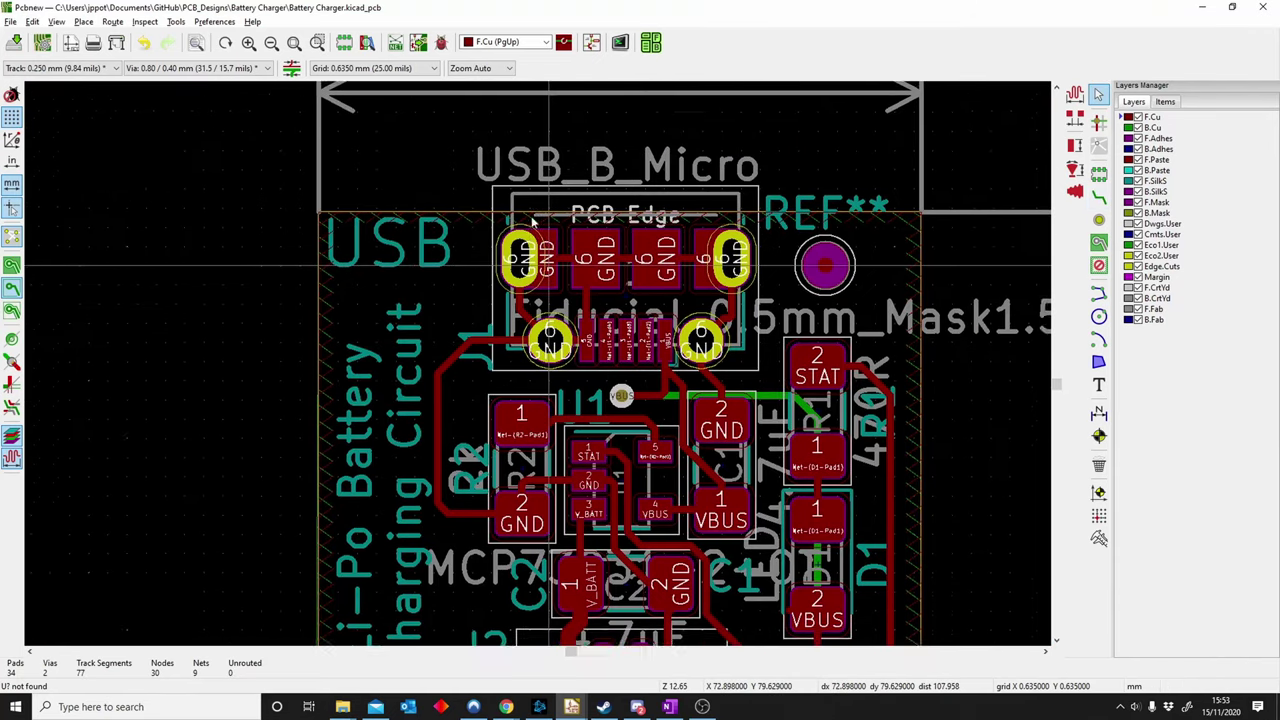
{"action": "left_click", "coordinate": [145, 21]}
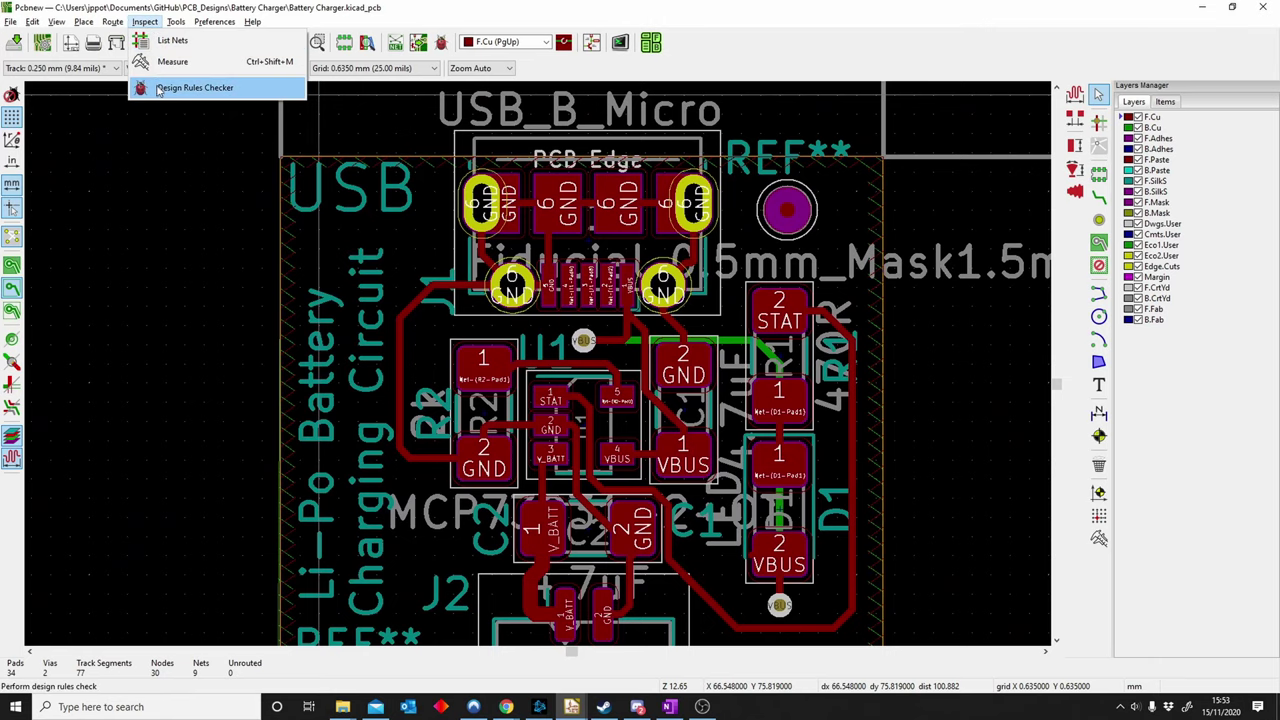
{"action": "left_click", "coordinate": [160, 88]}
{"action": "left_click", "coordinate": [675, 522]}
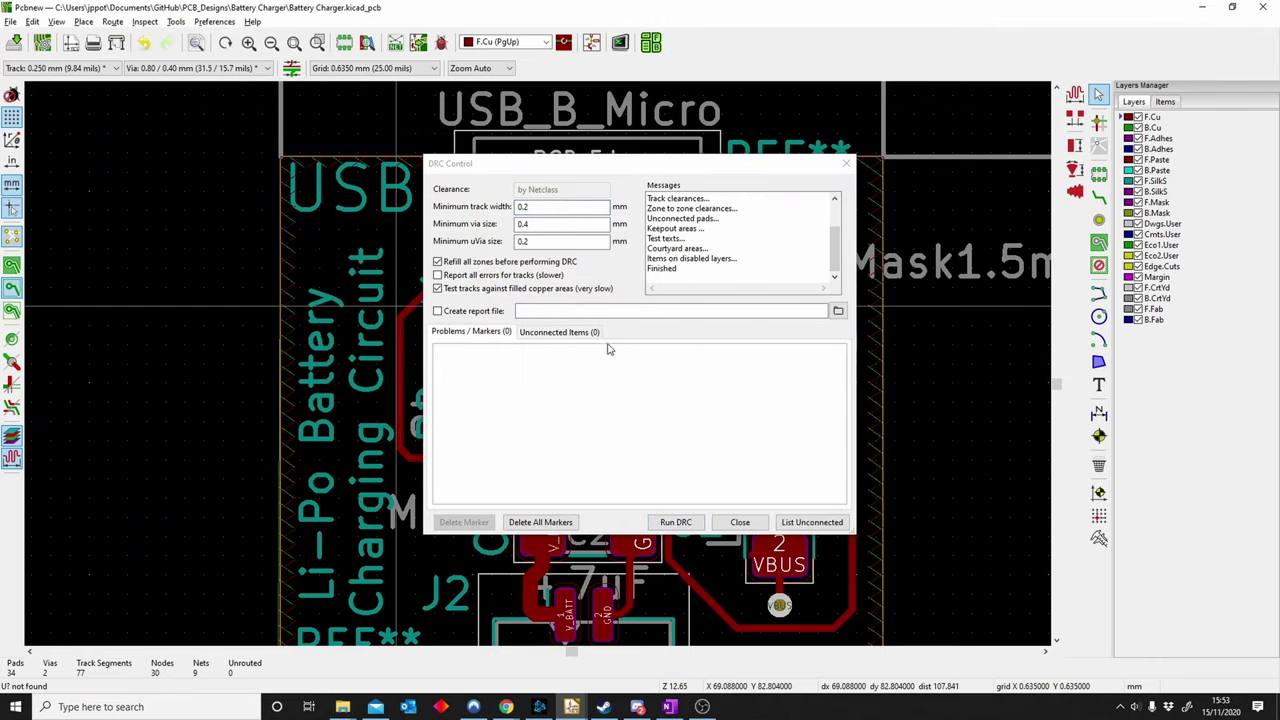
{"action": "left_click", "coordinate": [752, 524]}
Examine the routed tracks across the board, around J1, R2, U1, C1, R1 and D1.
{"action": "scroll", "coordinate": [835, 497], "scroll_direction": "down", "scroll_amount": 1}
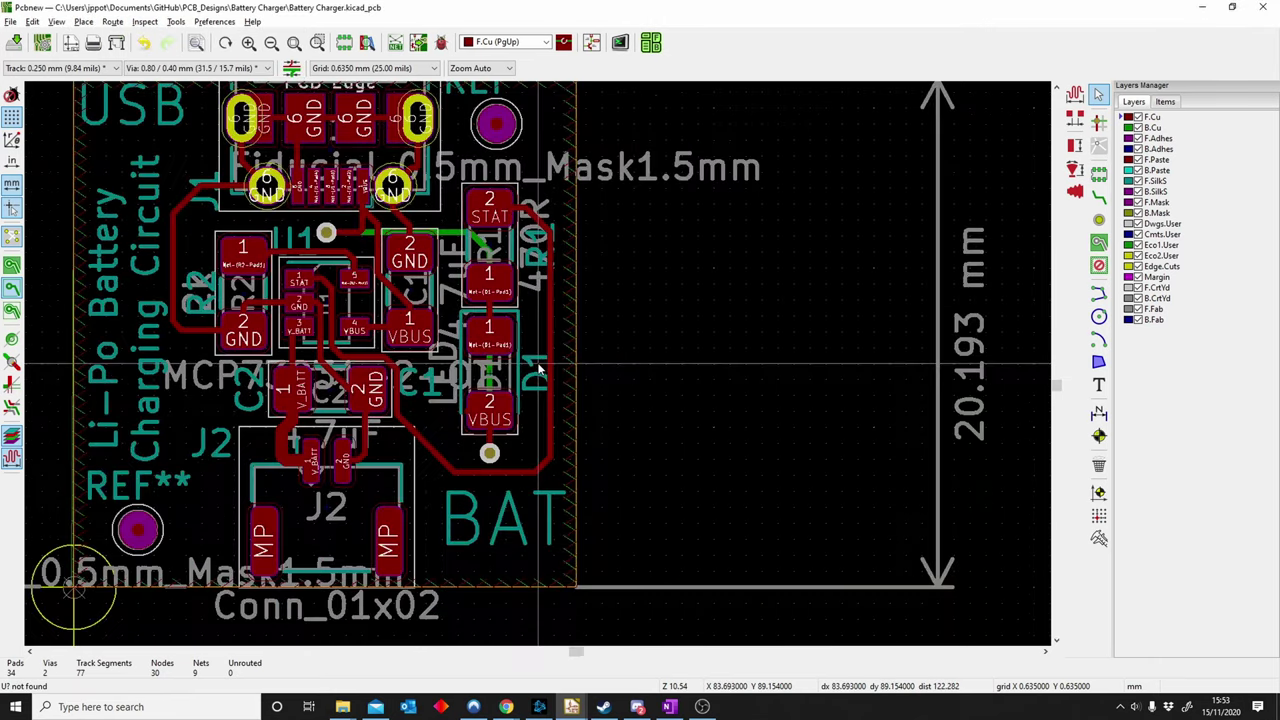
{"action": "middle_click_drag", "start_coordinate": [553, 364], "coordinate": [809, 382]}
{"action": "scroll", "coordinate": [603, 294], "scroll_direction": "down", "scroll_amount": 1}
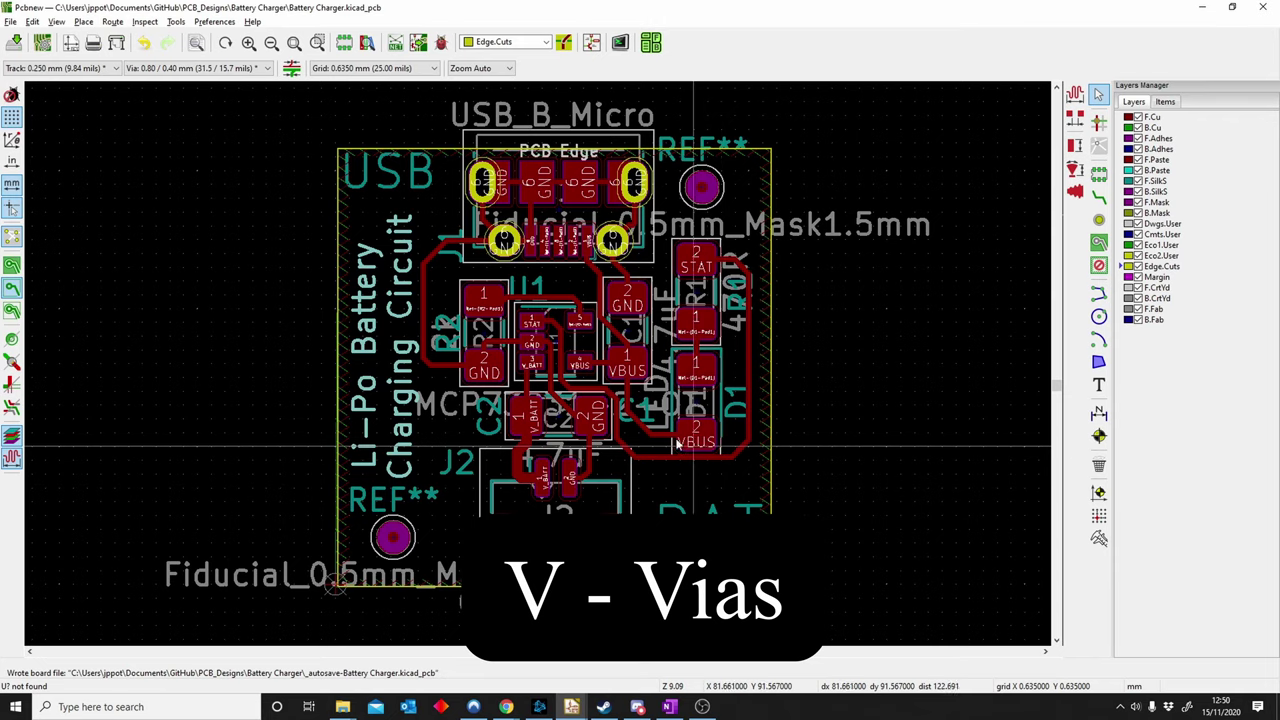
{"action": "middle_click_drag", "start_coordinate": [675, 444], "coordinate": [671, 430]}
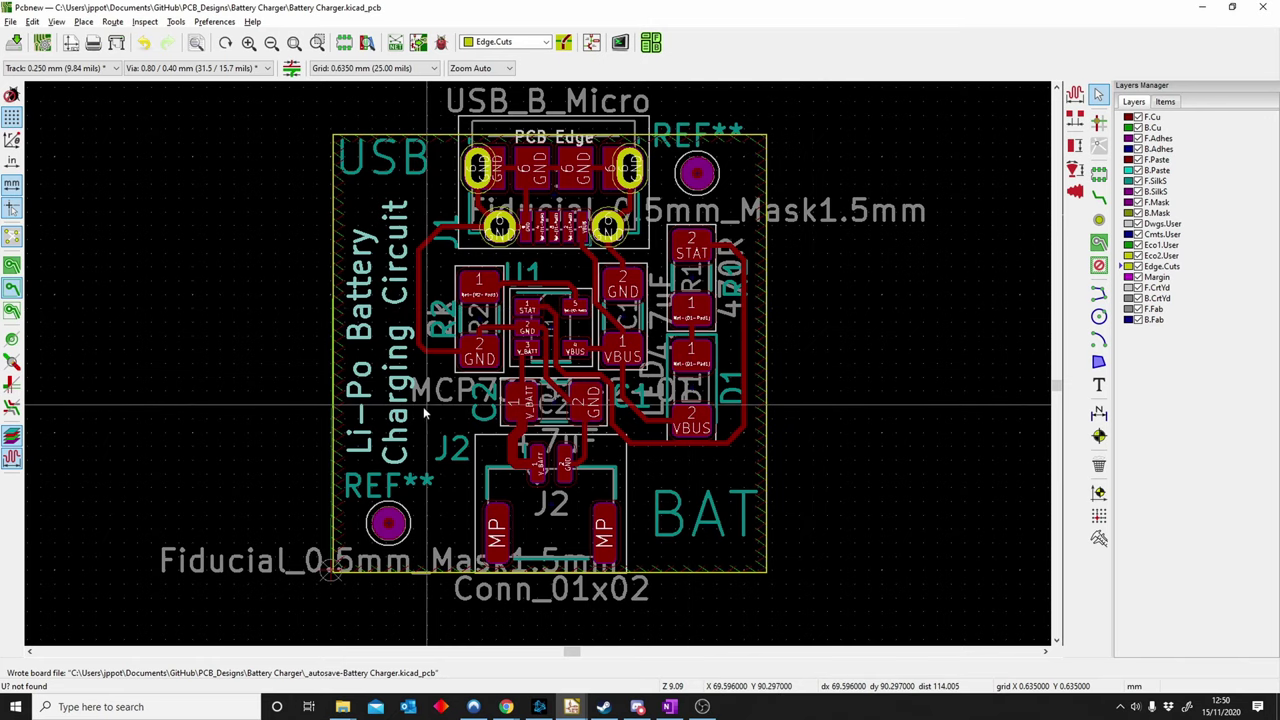
{"action": "middle_click_drag", "start_coordinate": [562, 379], "coordinate": [570, 376]}
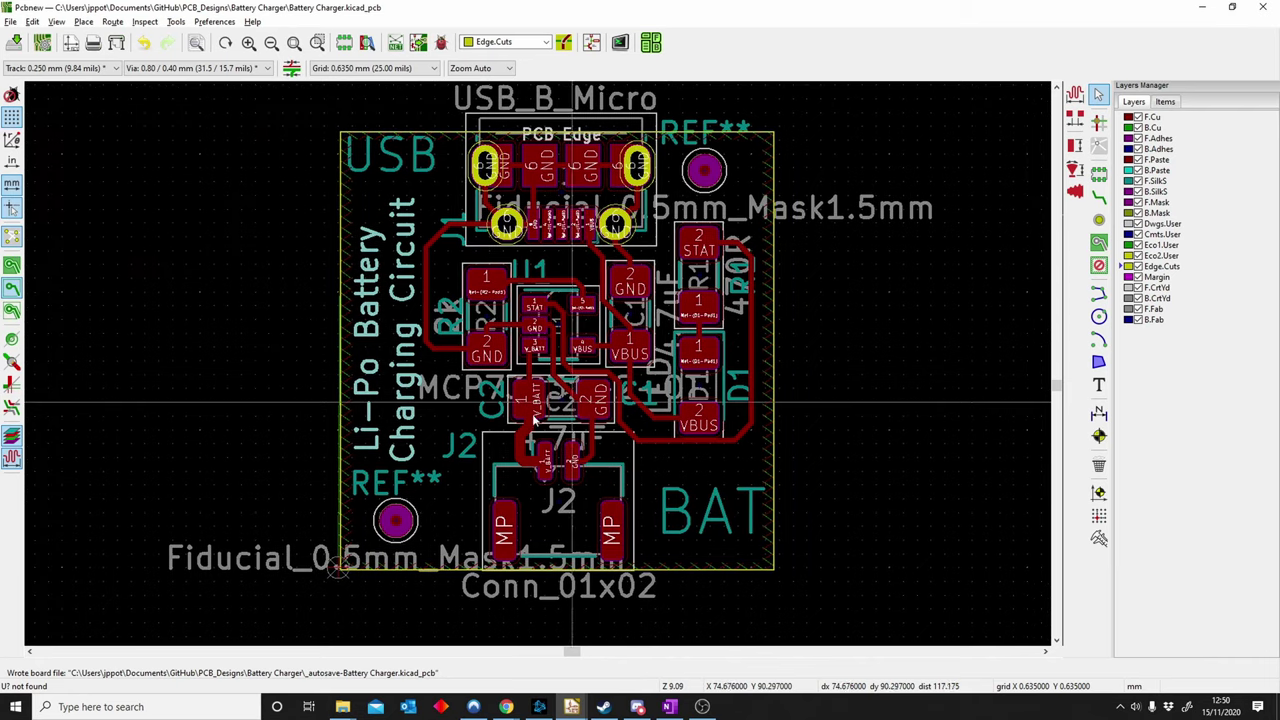
{"action": "scroll", "coordinate": [533, 420], "scroll_direction": "up", "scroll_amount": 3}
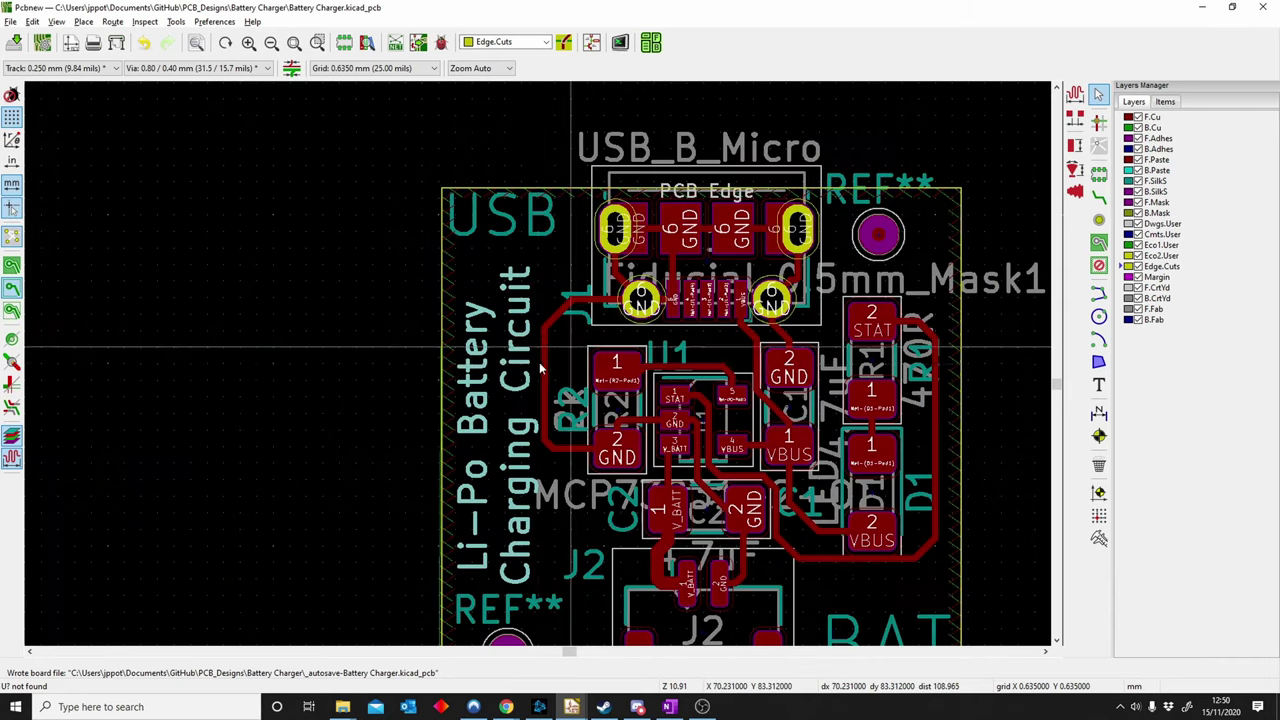
{"action": "scroll", "coordinate": [600, 298], "scroll_direction": "up", "scroll_amount": 3}
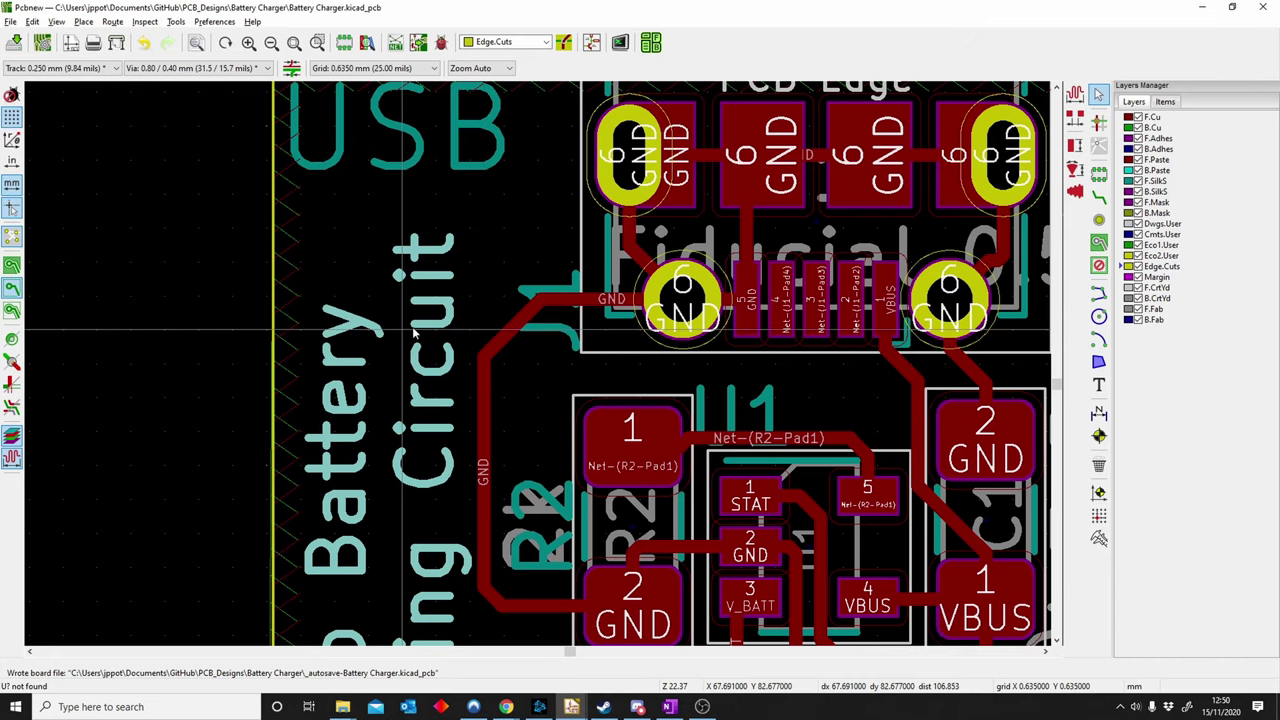
{"action": "middle_click_drag", "start_coordinate": [540, 295], "coordinate": [427, 118]}
{"action": "scroll", "coordinate": [427, 114], "scroll_direction": "down", "scroll_amount": 1}
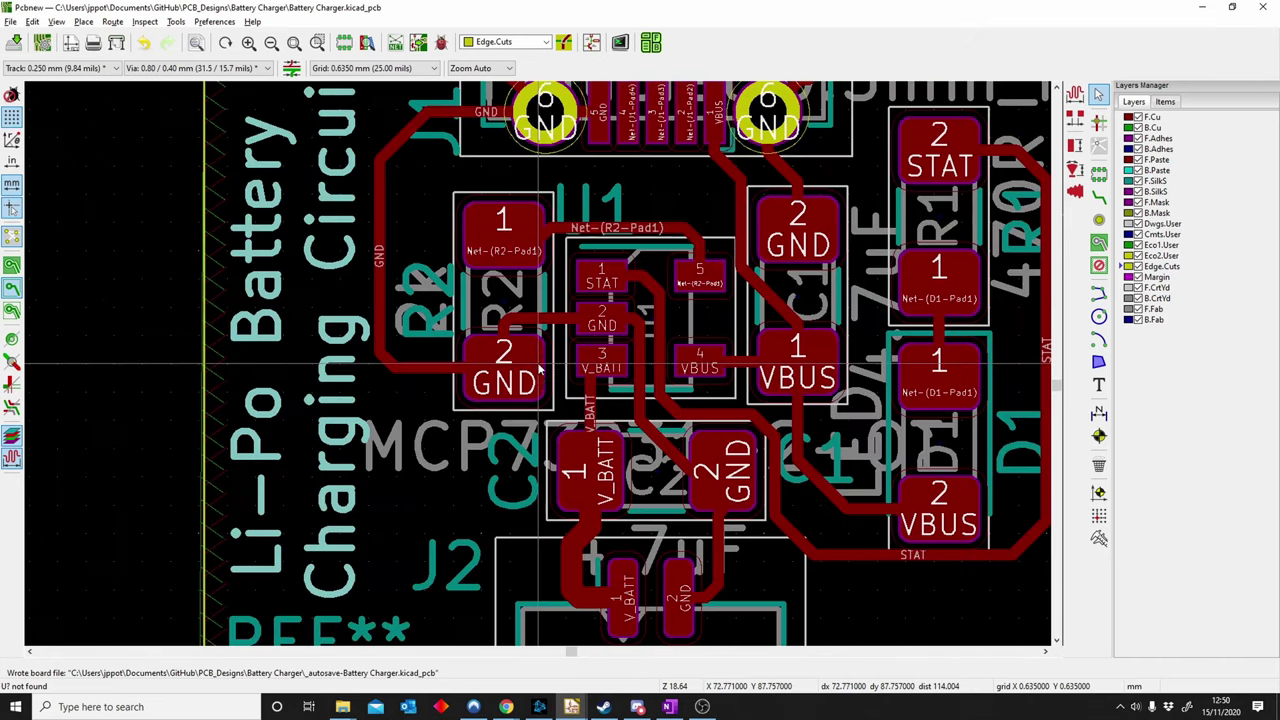
{"action": "scroll", "coordinate": [558, 450], "scroll_direction": "up", "scroll_amount": 2}
{"action": "scroll", "coordinate": [520, 440], "scroll_direction": "right", "scroll_amount": 5}
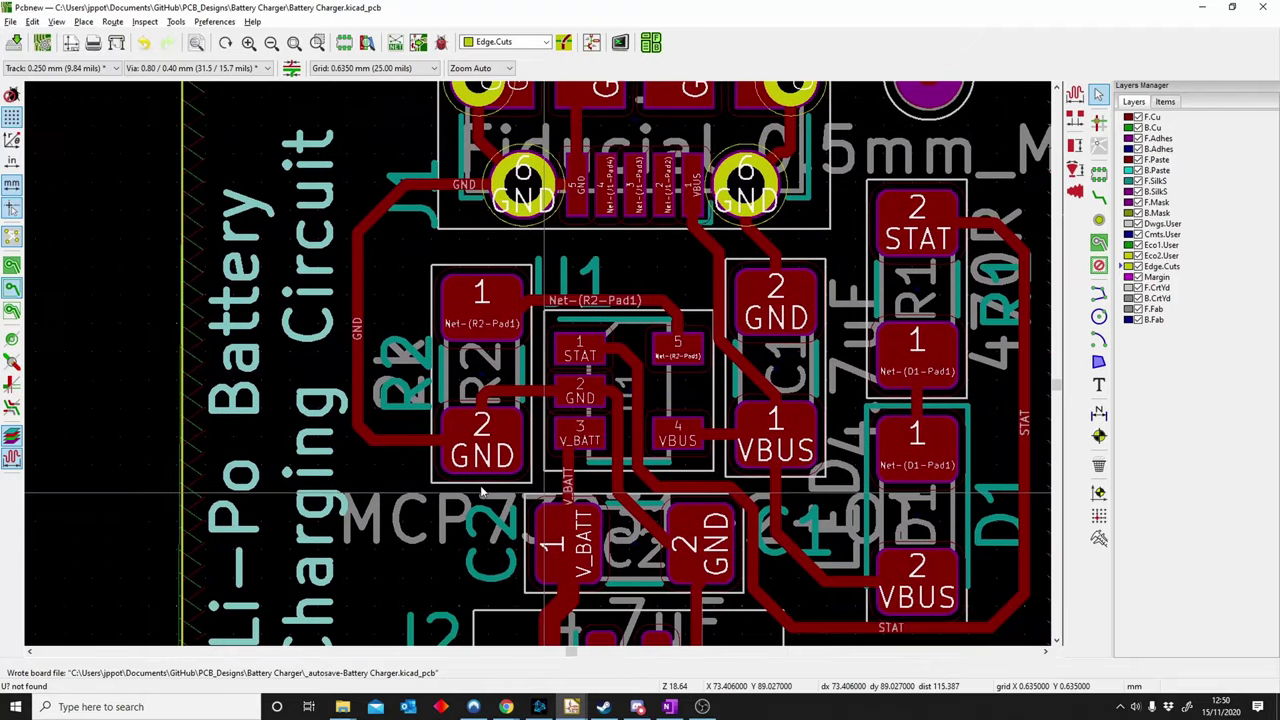
{"action": "scroll", "coordinate": [490, 432], "scroll_direction": "down", "scroll_amount": 2}
{"action": "middle_click_drag", "start_coordinate": [492, 437], "coordinate": [392, 488]}
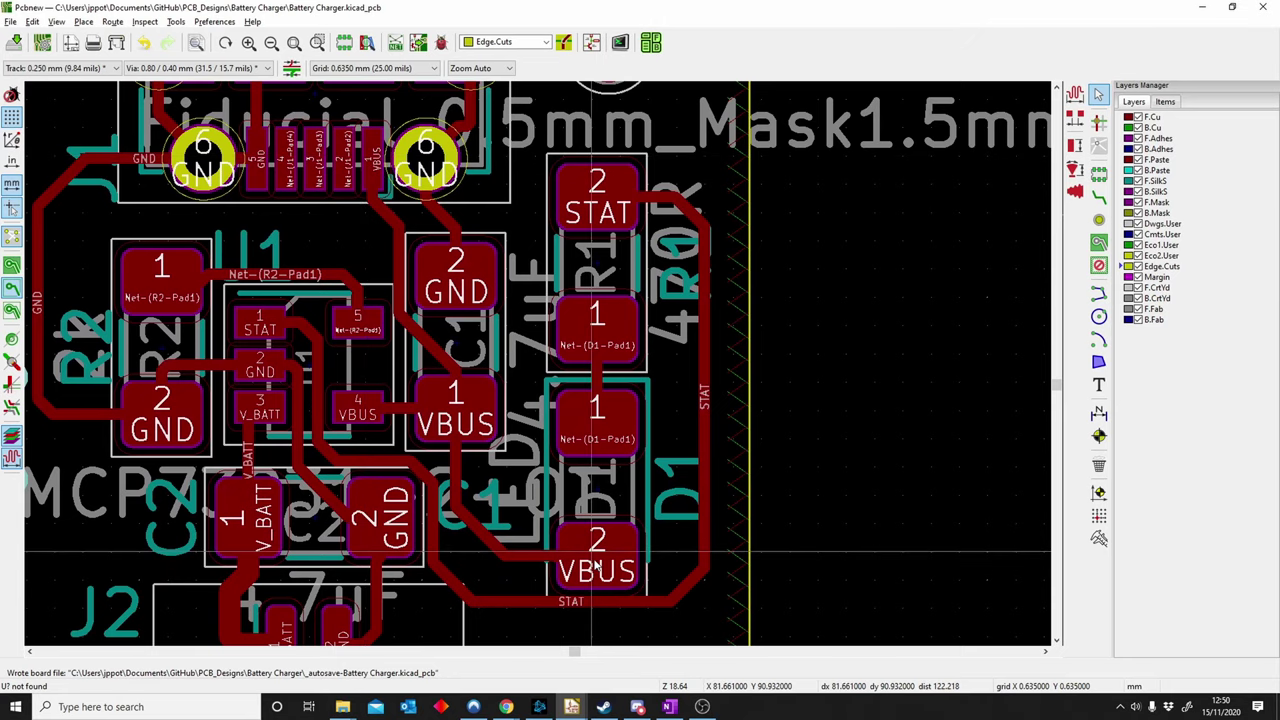
Shift the STAT track below D1 down towards BAT and route a short F.Cu stub down from D1's VBUS pad.
{"action": "middle_click_drag", "start_coordinate": [594, 566], "coordinate": [587, 473]}
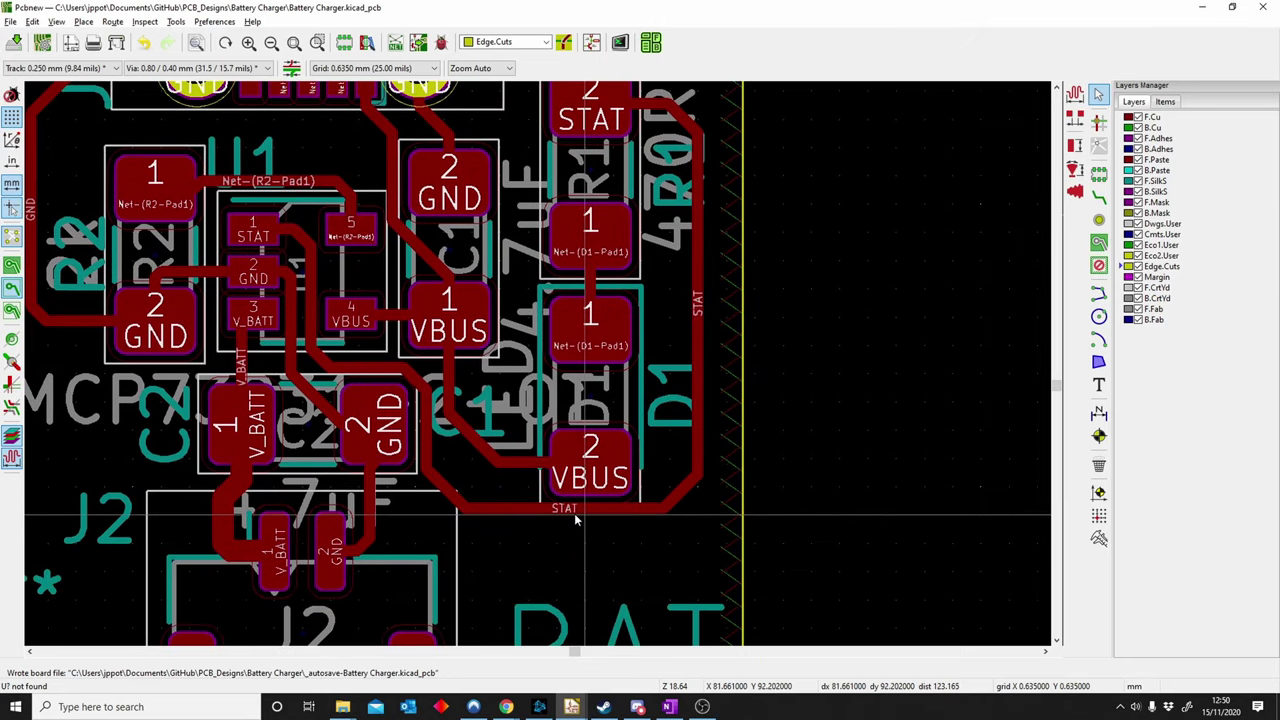
{"action": "mouse_move", "coordinate": [578, 522]}
{"action": "left_mouse_down"}
{"action": "mouse_move", "coordinate": [580, 573]}
{"action": "mouse_move", "coordinate": [640, 540]}
{"action": "mouse_move", "coordinate": [674, 549]}
{"action": "mouse_move", "coordinate": [682, 566]}
{"action": "left_mouse_up"}
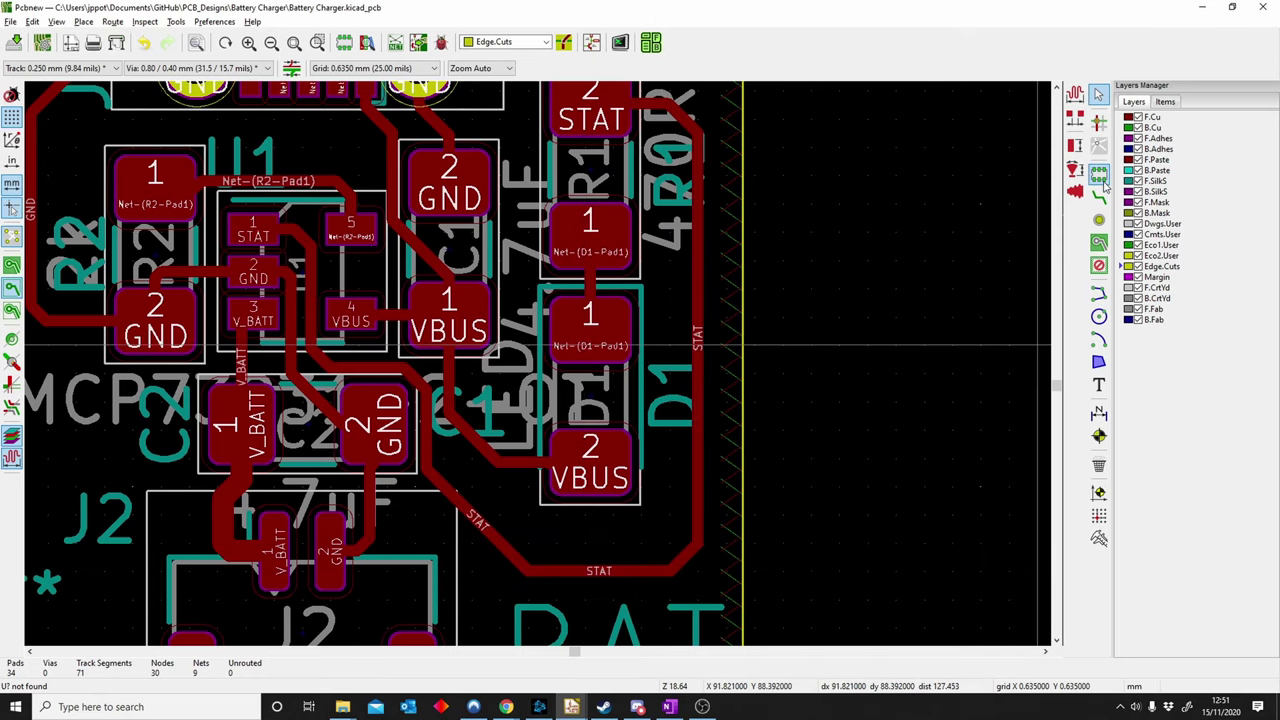
{"action": "left_click", "coordinate": [1098, 196]}
{"action": "left_click", "coordinate": [606, 446]}
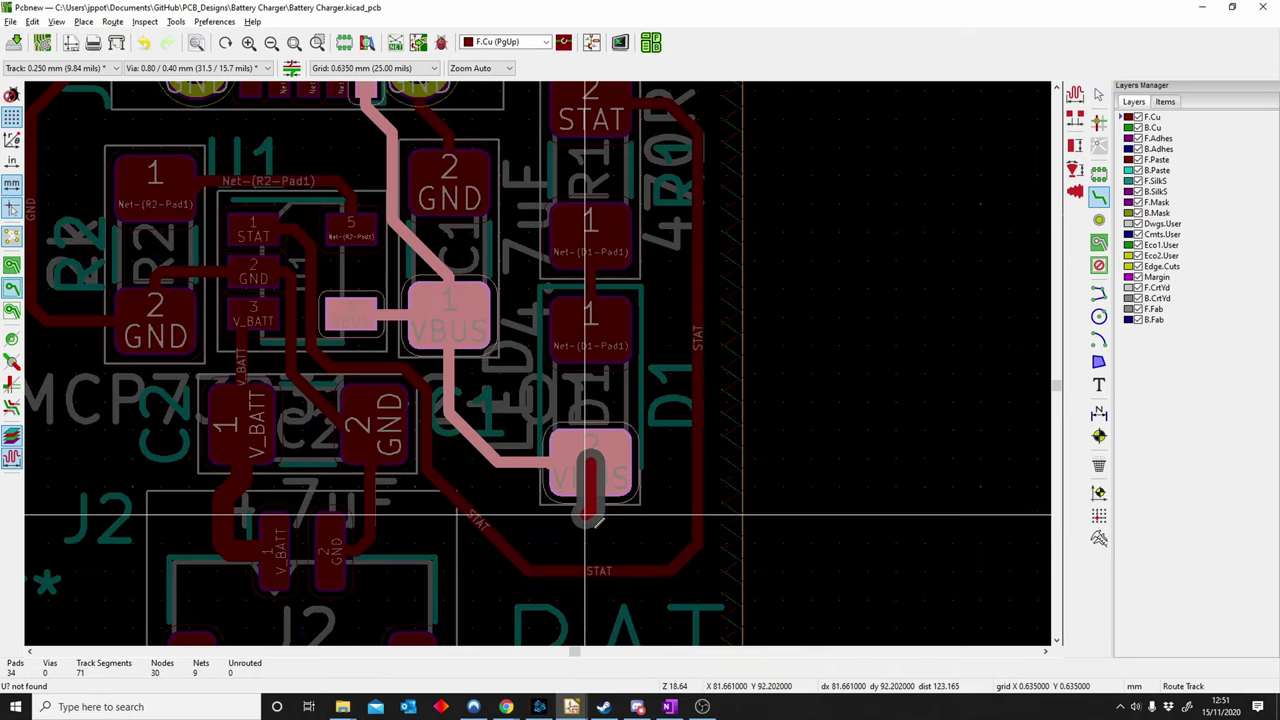
{"action": "double_click", "coordinate": [590, 538]}
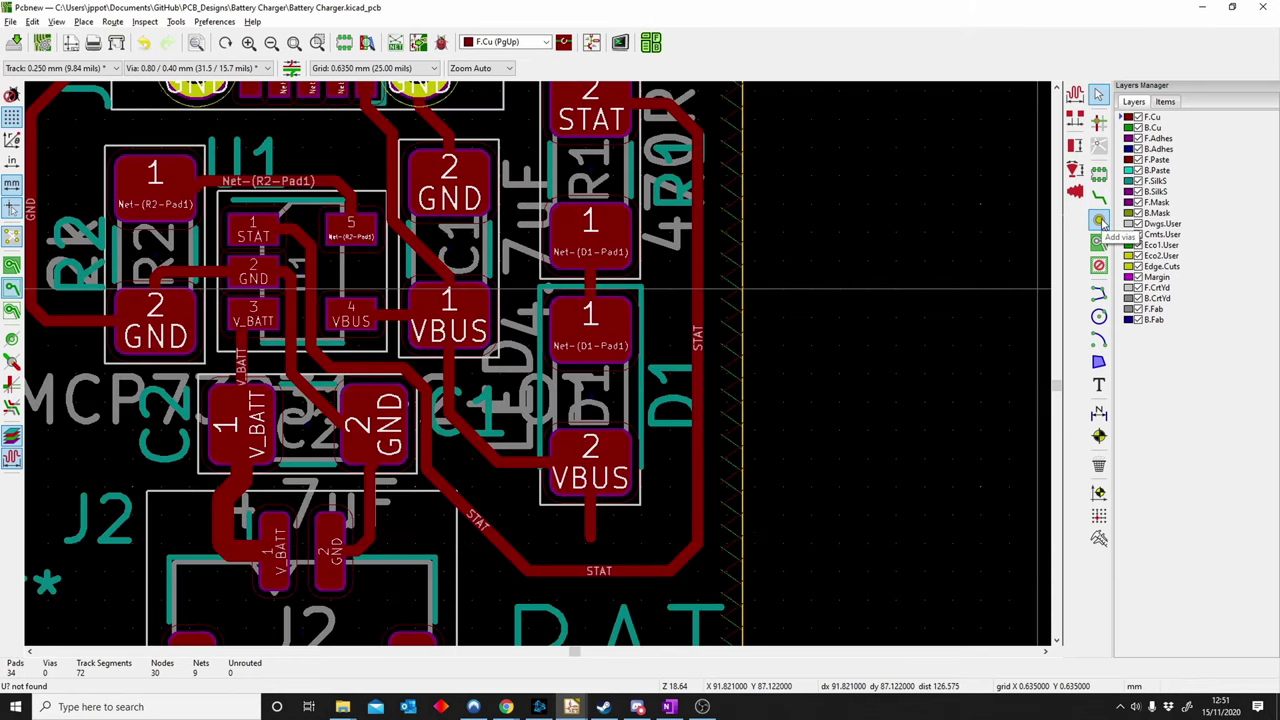
Place a via on the stub's end and route a B.Cu VBUS track from it up through D1 and R1 to just above U1.
{"action": "left_click", "coordinate": [1100, 220]}
{"action": "left_click", "coordinate": [590, 538]}
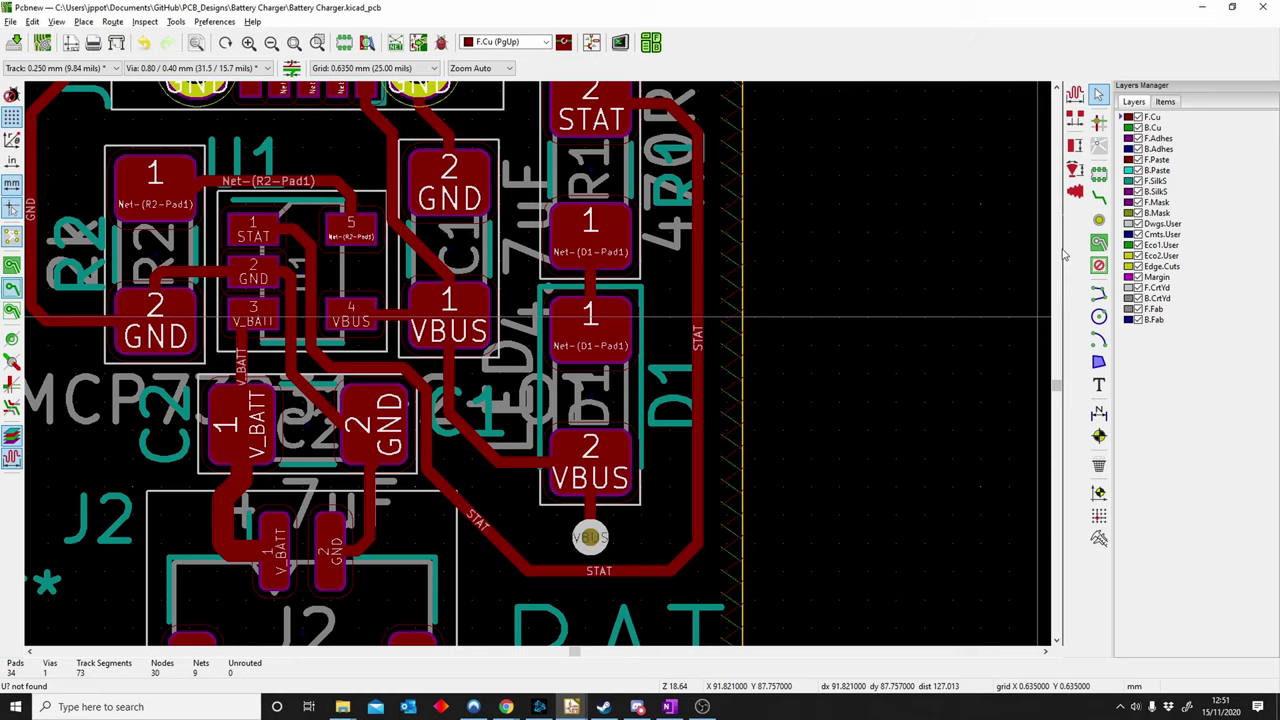
{"action": "left_click", "coordinate": [1127, 129]}
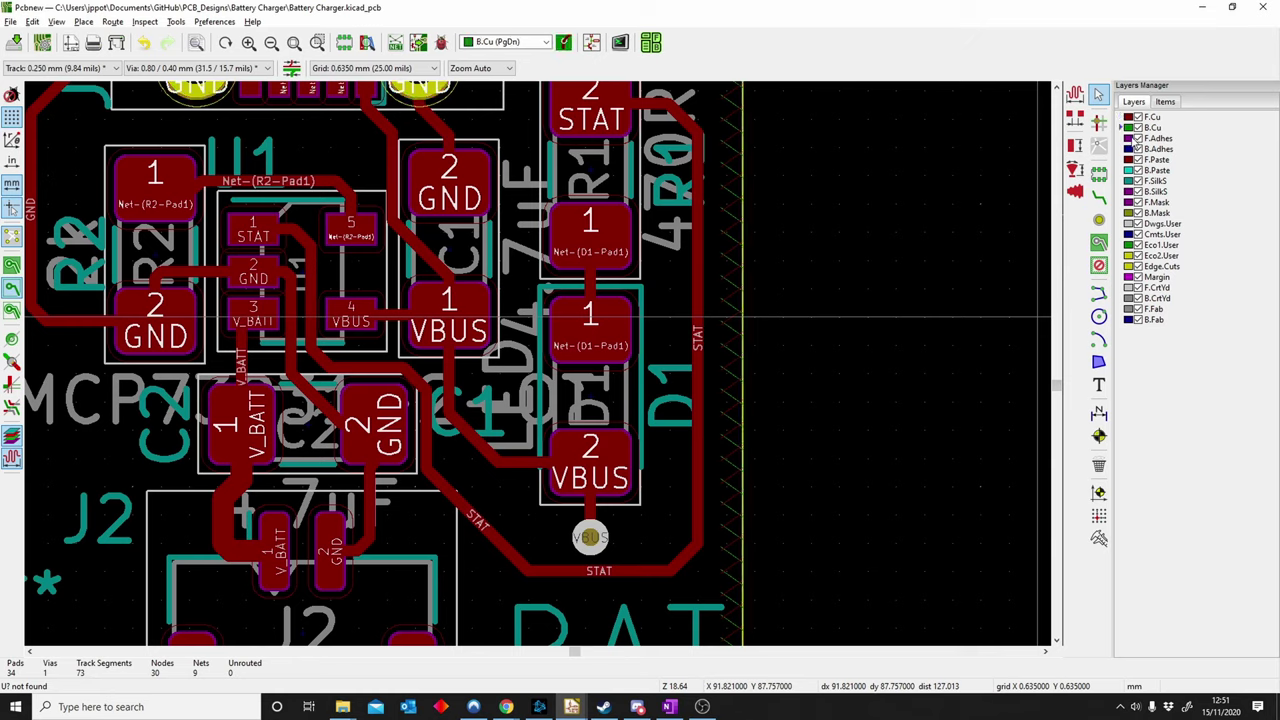
{"action": "left_click", "coordinate": [1099, 197]}
{"action": "left_click", "coordinate": [590, 538]}
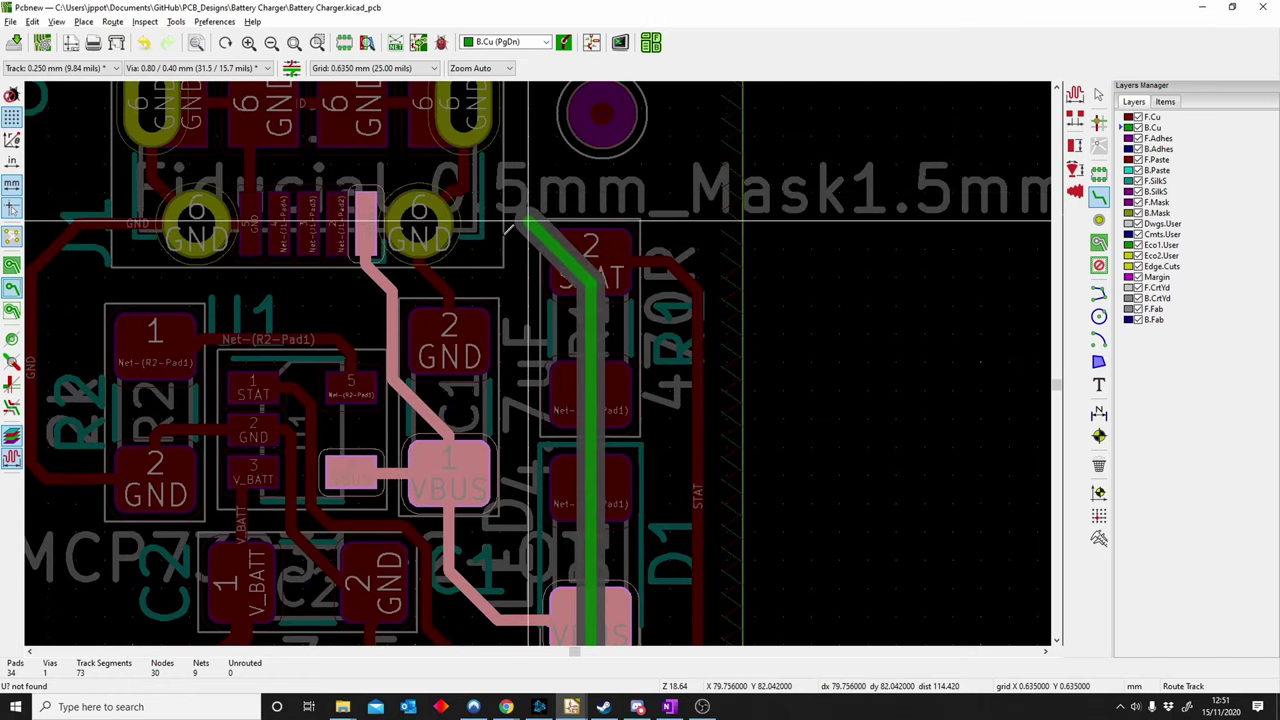
{"action": "left_click", "coordinate": [590, 342]}
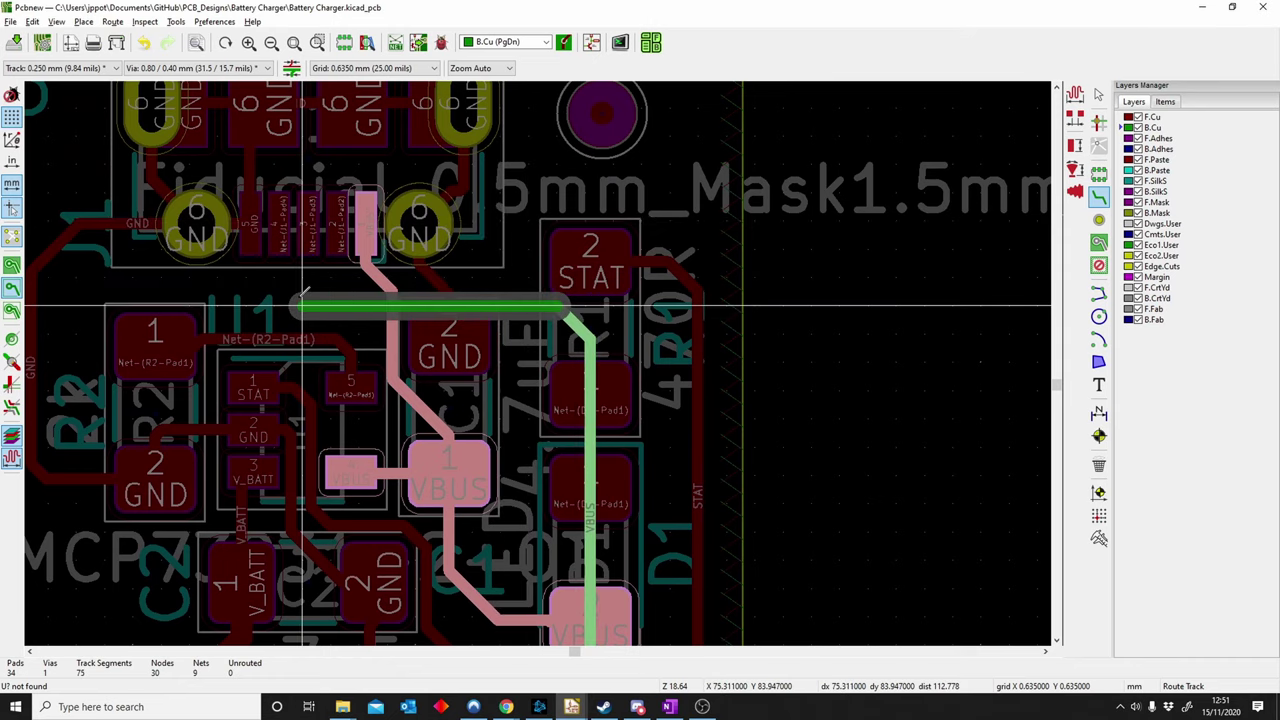
{"action": "left_click", "coordinate": [305, 293]}
{"action": "key", "text": "Escape"}
Add a via at the open end of the B.Cu track and route an F.Cu track from it to the VBUS pad of J1.
{"action": "left_click", "coordinate": [1098, 219]}
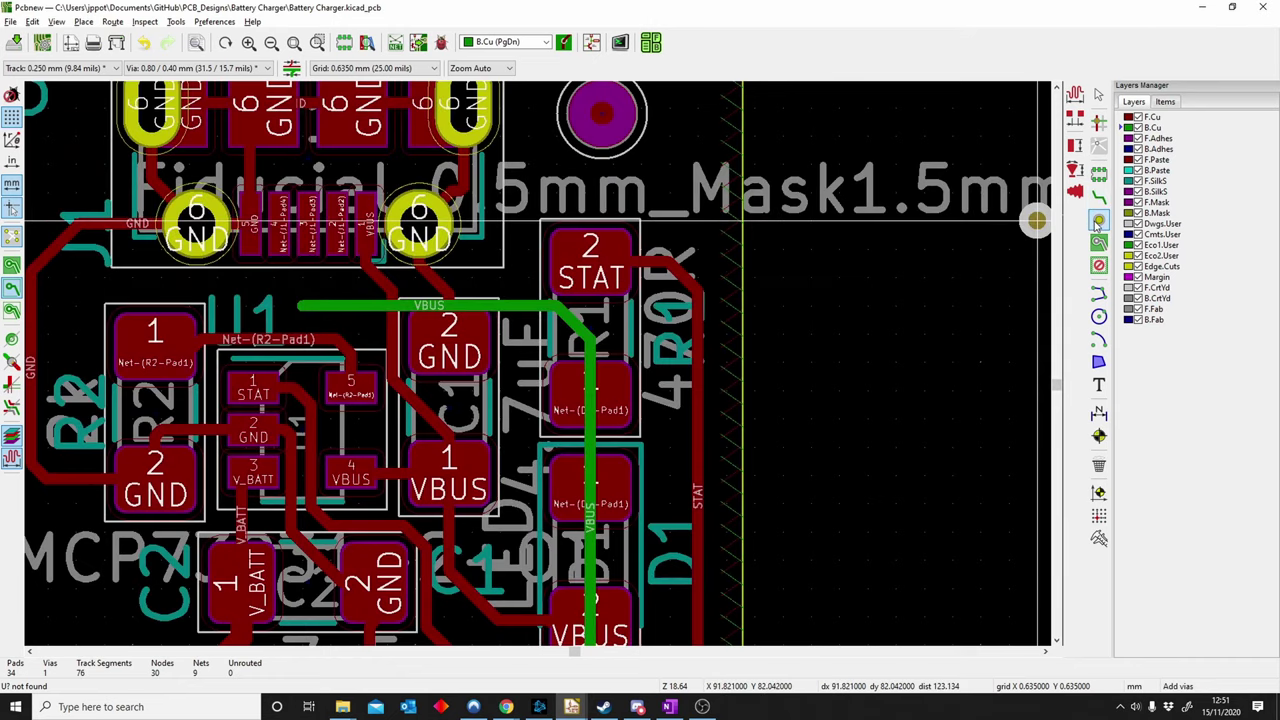
{"action": "left_click", "coordinate": [302, 305]}
{"action": "key", "text": "Escape"}
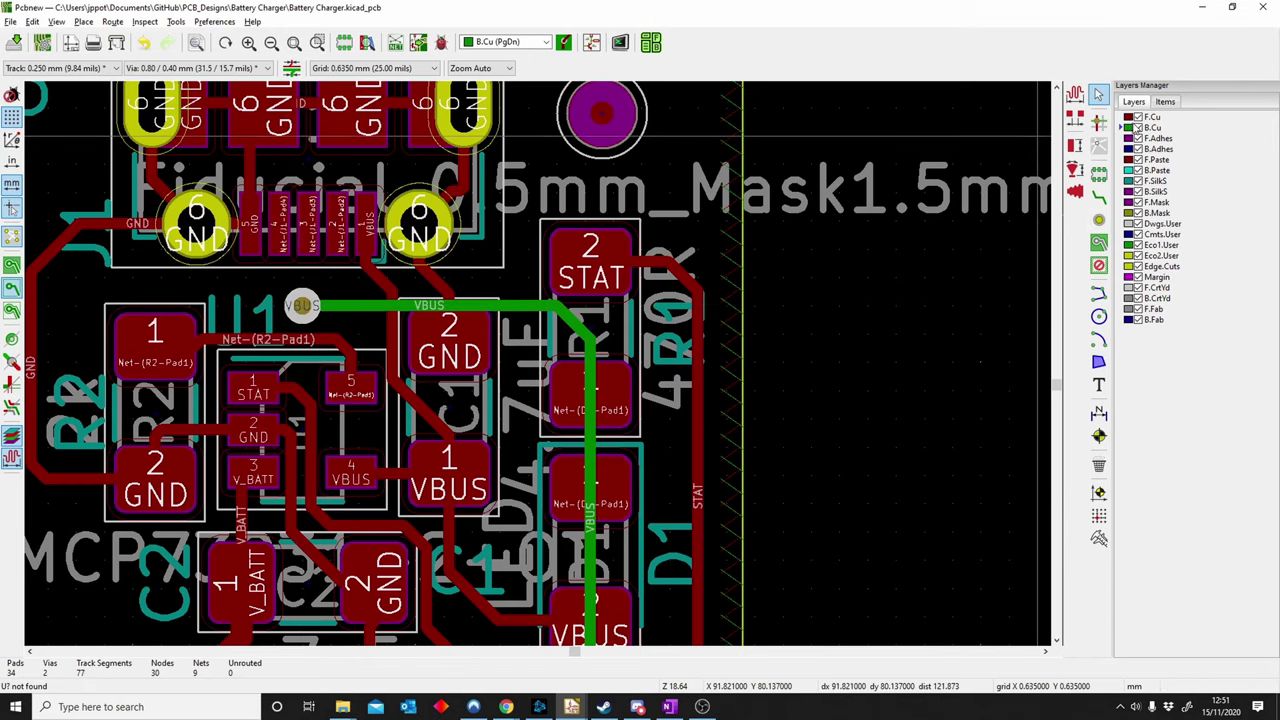
{"action": "left_click", "coordinate": [1130, 118]}
{"action": "left_click", "coordinate": [1098, 197]}
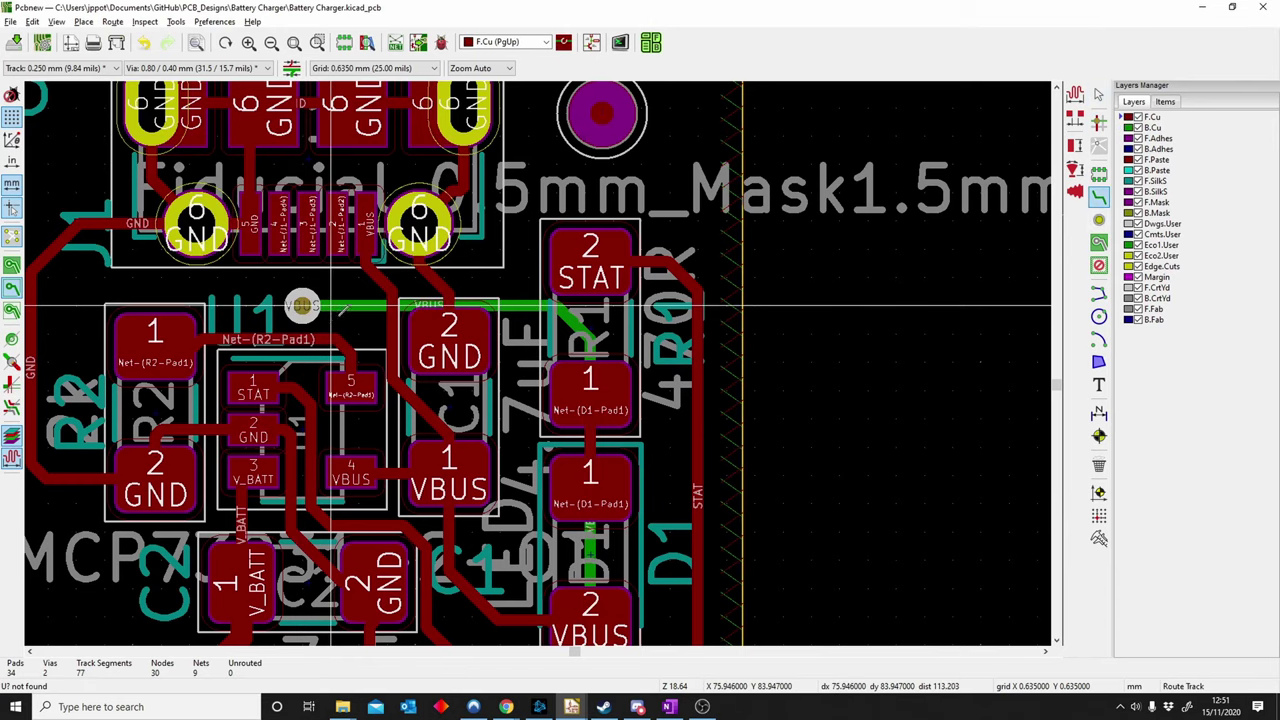
{"action": "left_click", "coordinate": [302, 305]}
{"action": "left_click", "coordinate": [367, 250]}
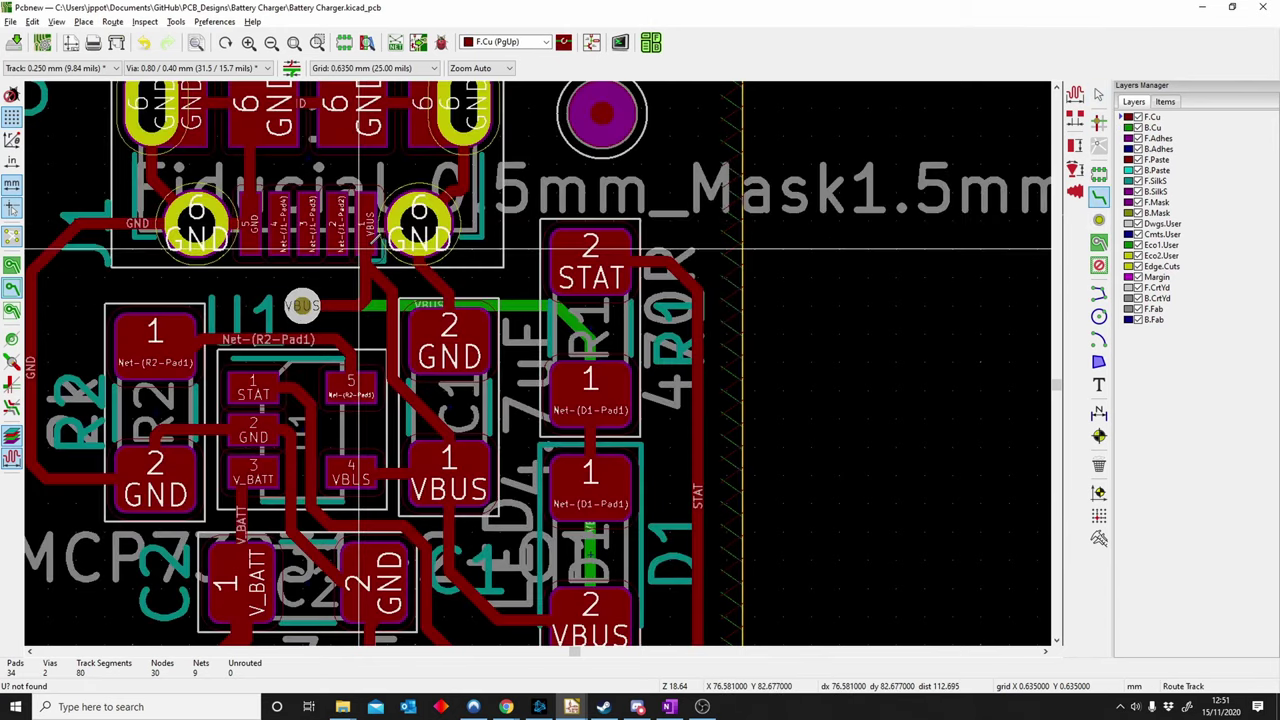
{"action": "scroll", "coordinate": [302, 300], "scroll_direction": "down", "scroll_amount": 1}
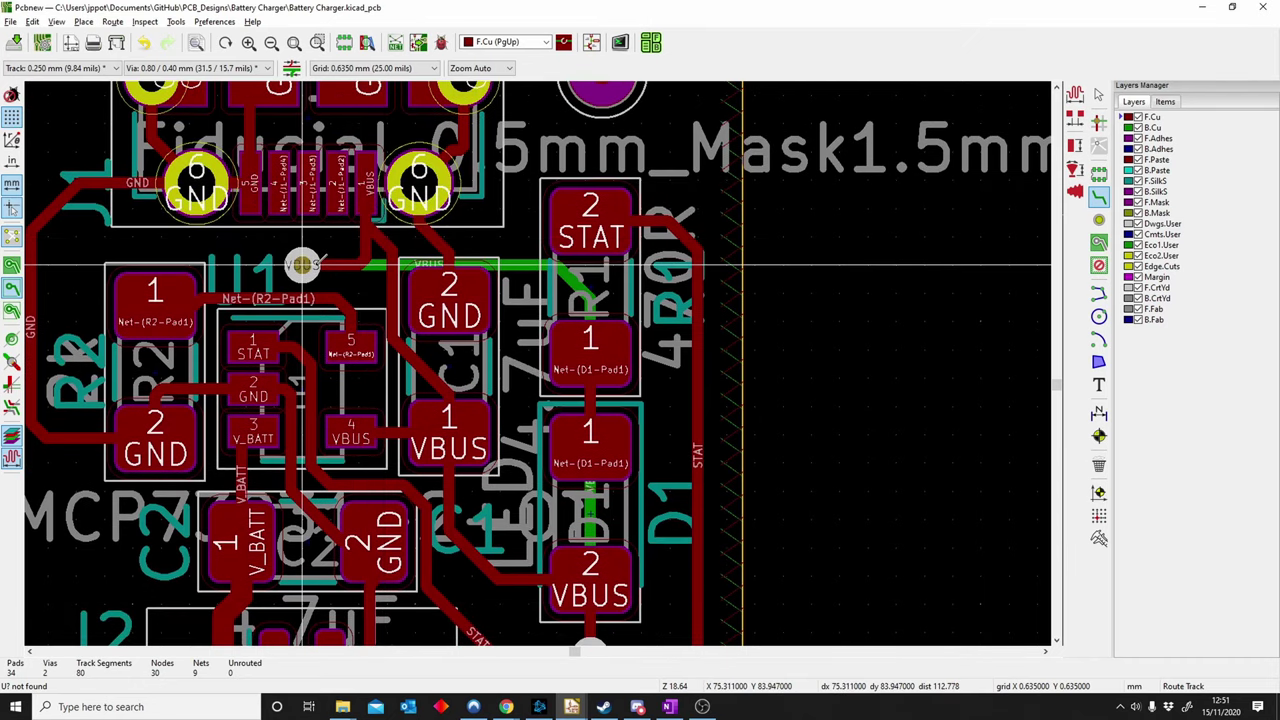
{"action": "key", "text": "Escape"}
{"action": "scroll", "coordinate": [540, 370], "scroll_direction": "down", "scroll_amount": 4}
{"action": "scroll", "coordinate": [540, 370], "scroll_direction": "up", "scroll_amount": 5}
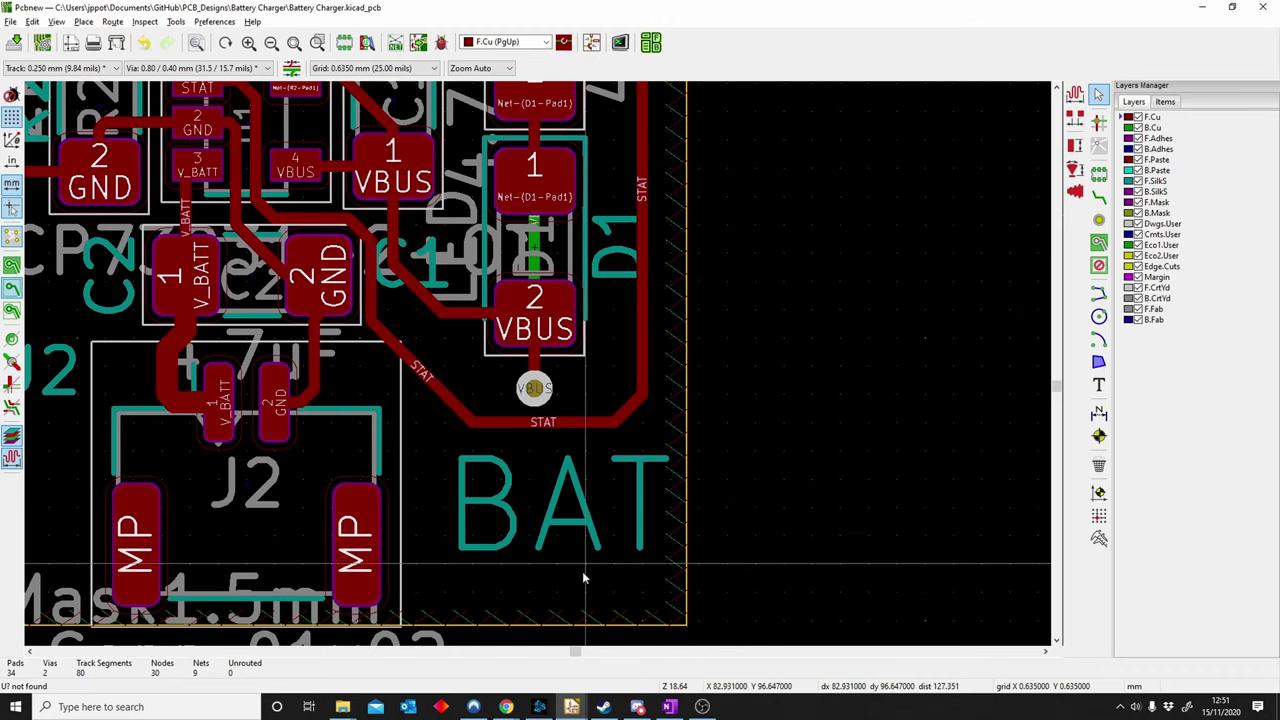
In the Eeschema schematic, wire the open end below R1 around the GND symbol to the STAT wire of U1.
{"action": "mouse_move", "coordinate": [703, 707]}
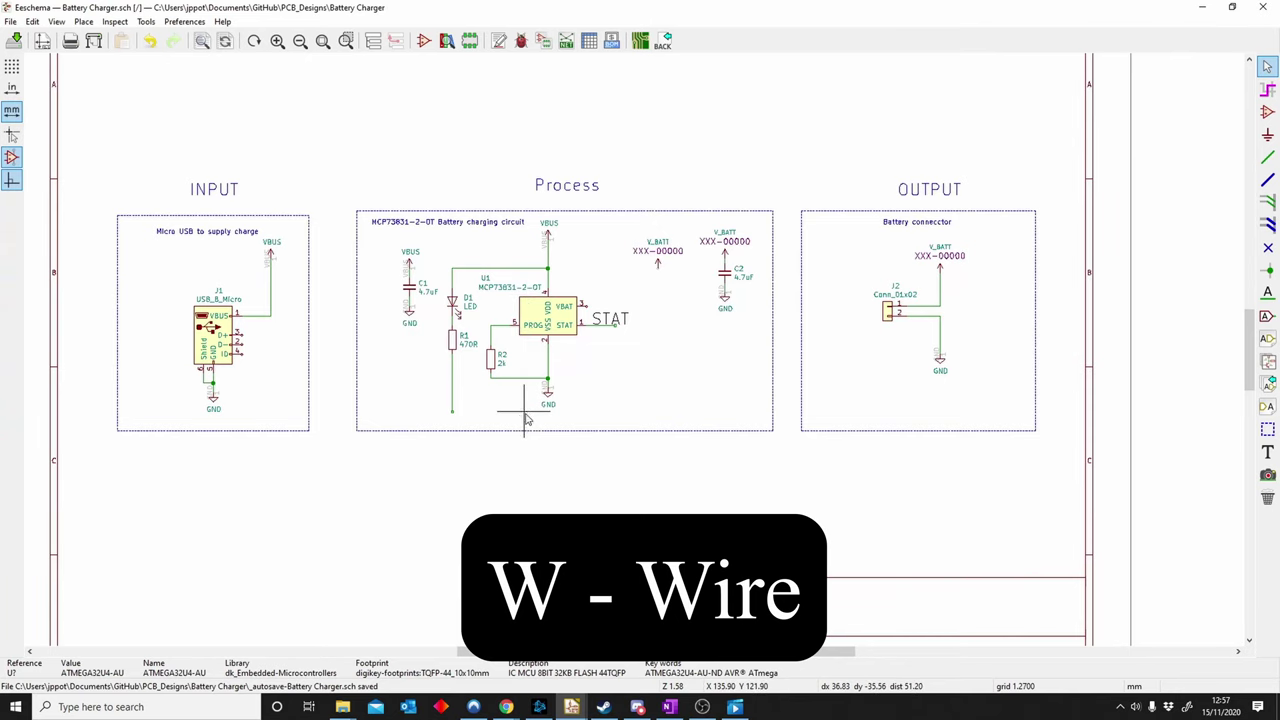
{"action": "middle_click_drag", "start_coordinate": [525, 414], "coordinate": [512, 441]}
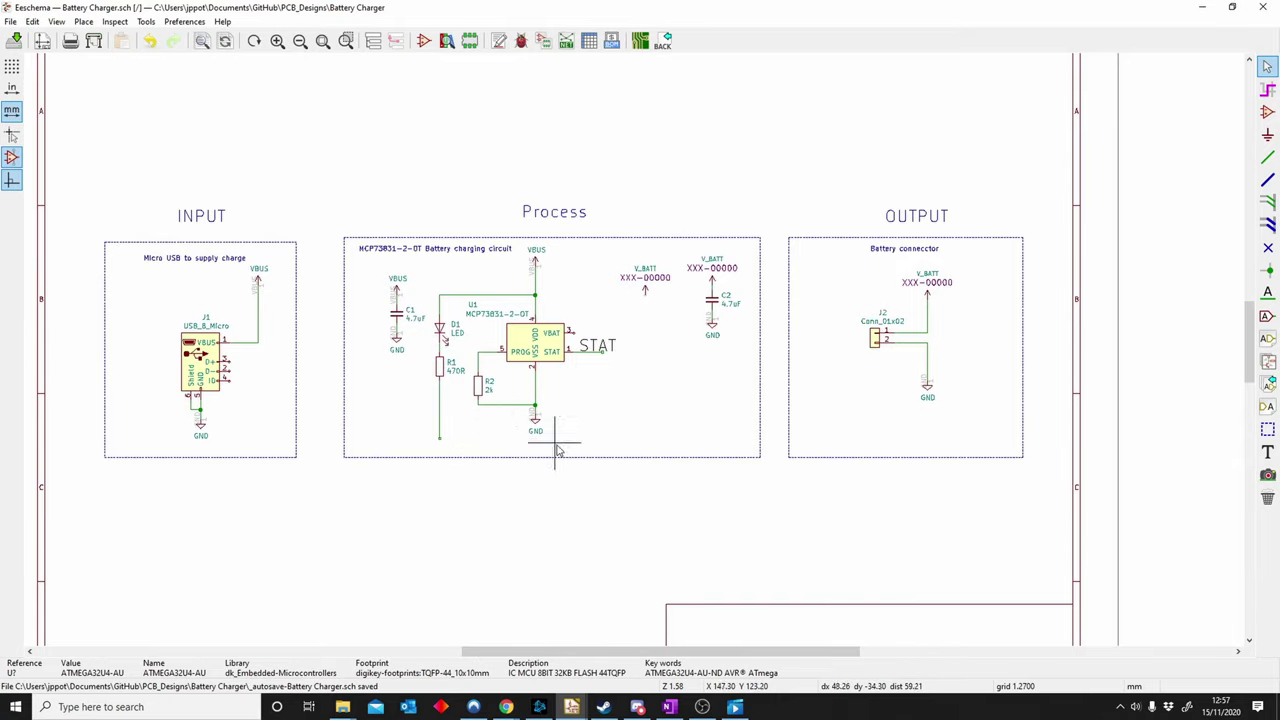
{"action": "middle_click_drag", "start_coordinate": [457, 470], "coordinate": [450, 484]}
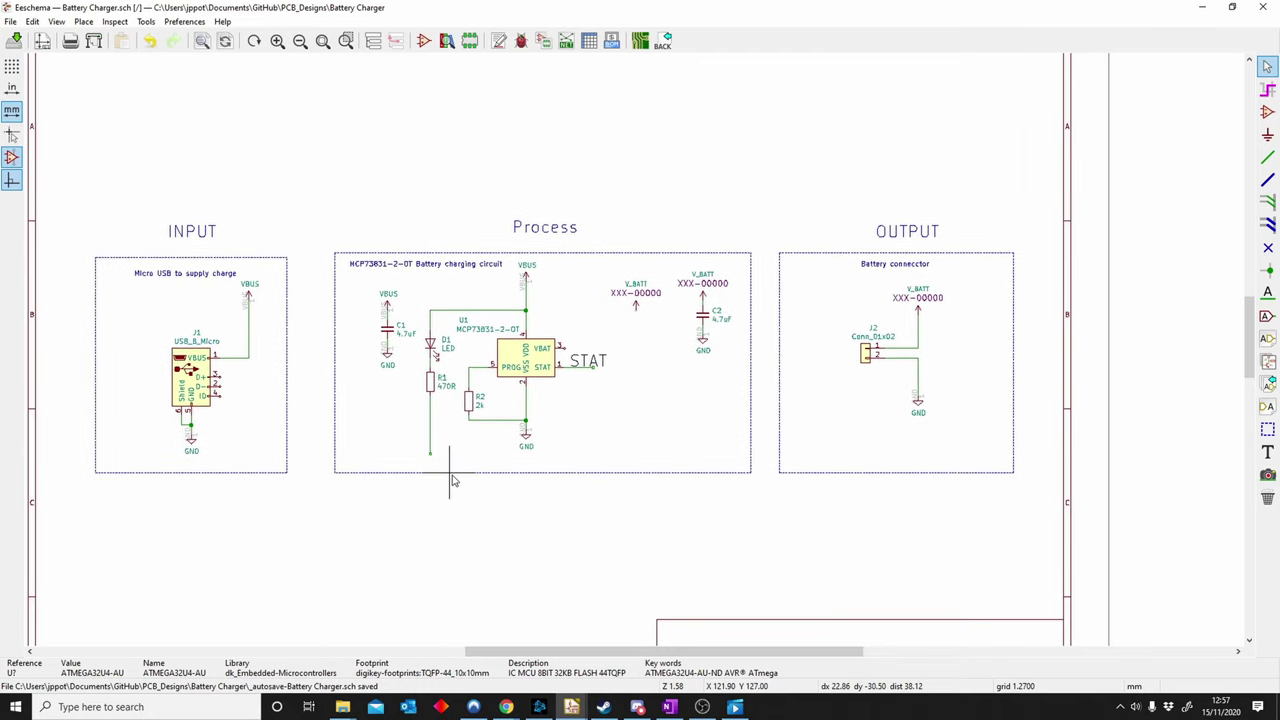
{"action": "scroll", "coordinate": [452, 483], "scroll_direction": "up", "scroll_amount": 3}
{"action": "key", "text": "w"}
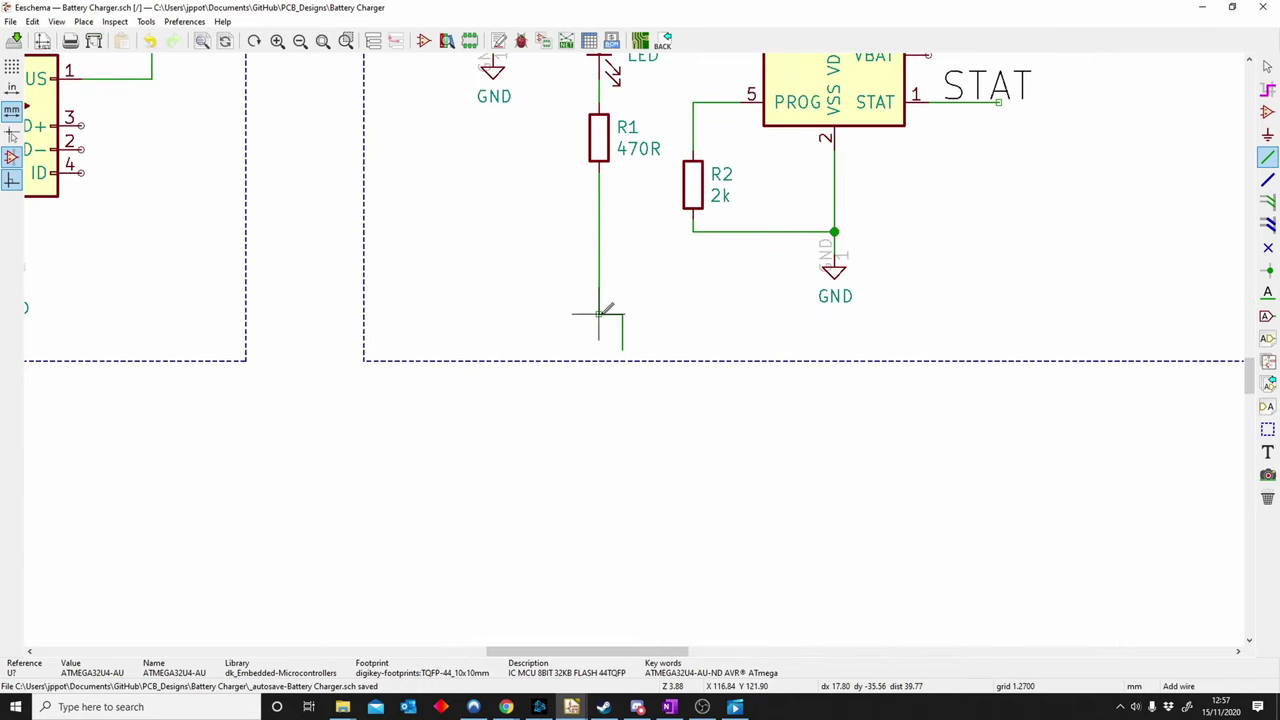
{"action": "left_click", "coordinate": [599, 313]}
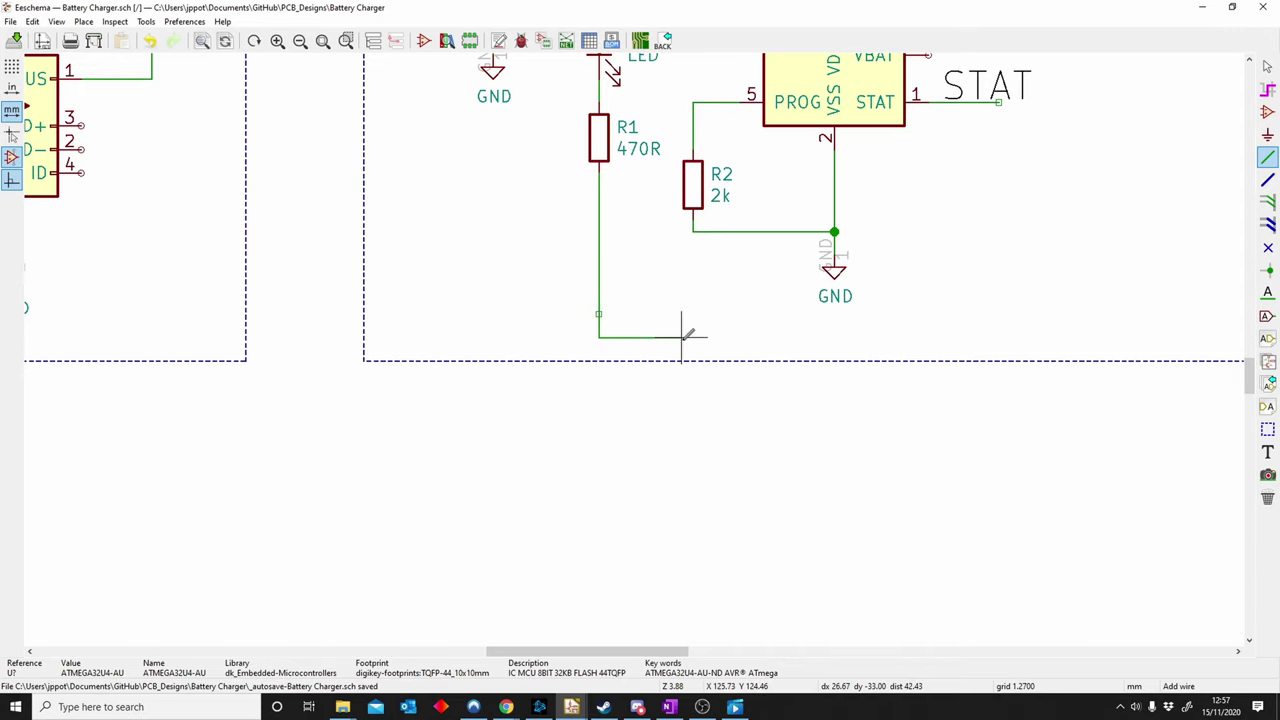
{"action": "left_click", "coordinate": [1093, 114]}
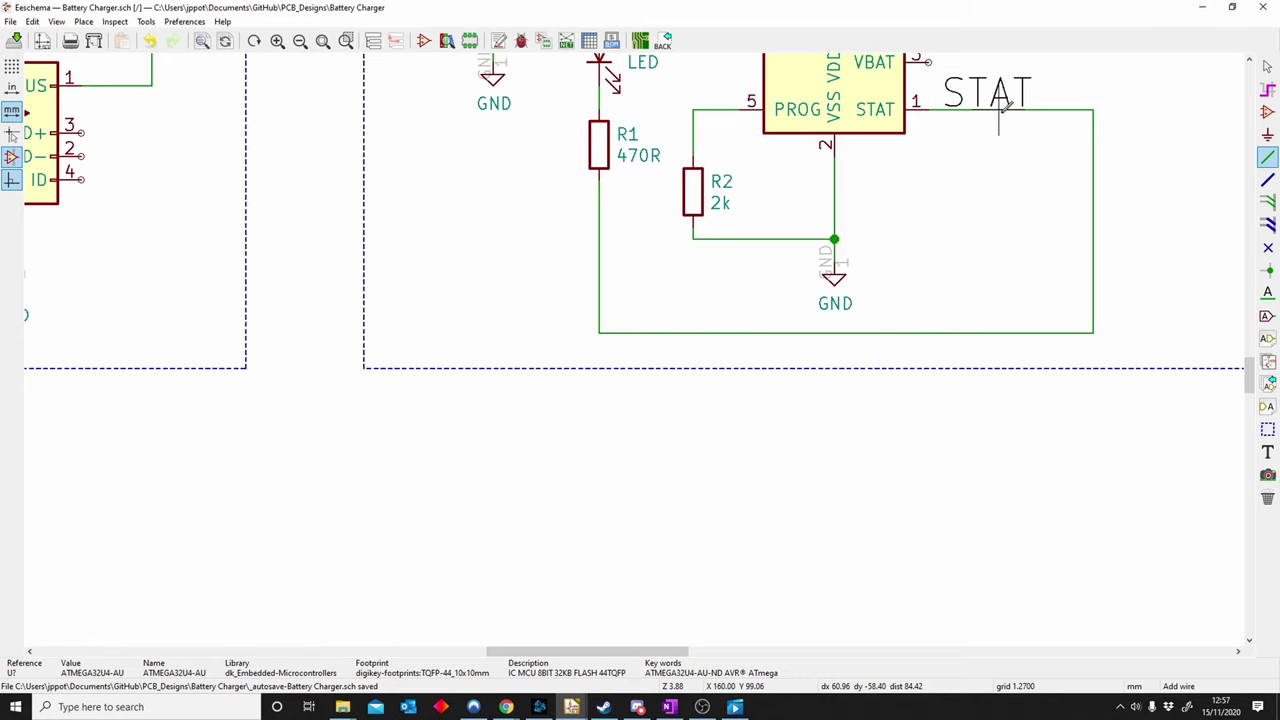
{"action": "left_click", "coordinate": [999, 112]}
{"action": "middle_click_drag", "start_coordinate": [999, 112], "coordinate": [628, 447]}
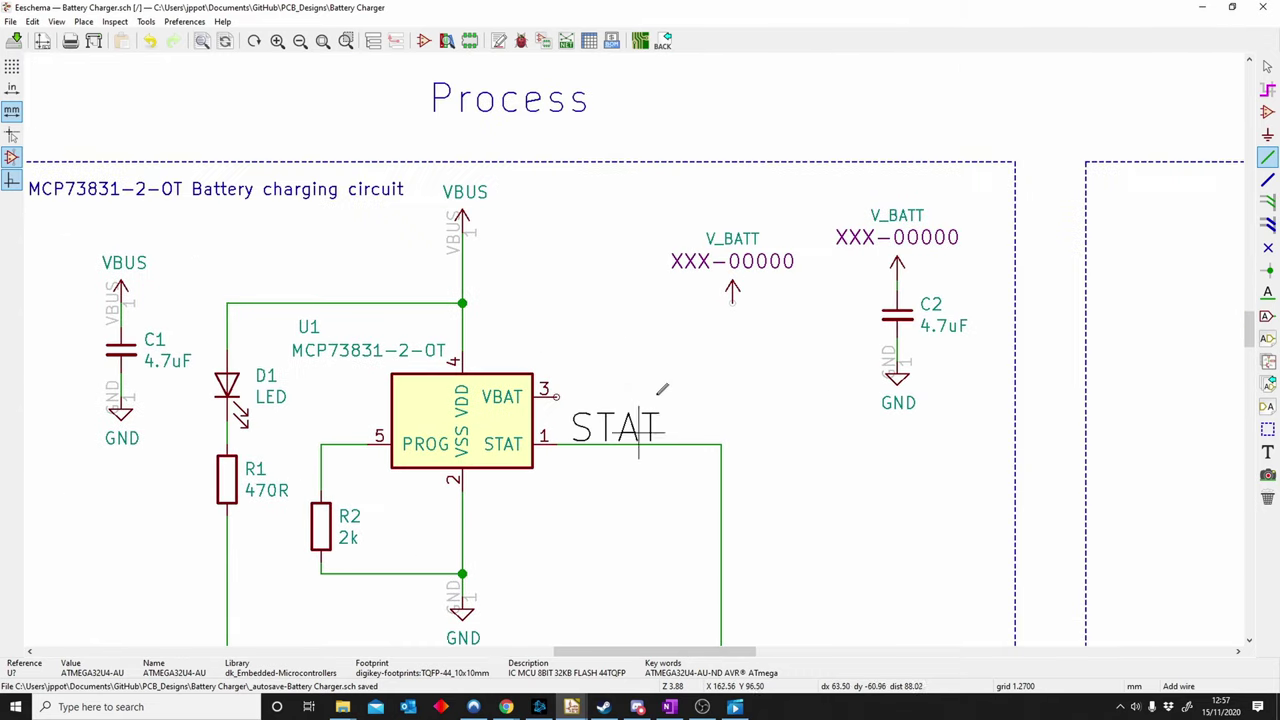
{"action": "left_click", "coordinate": [557, 395]}
{"action": "key", "text": "Escape"}
{"action": "key", "text": "Escape"}
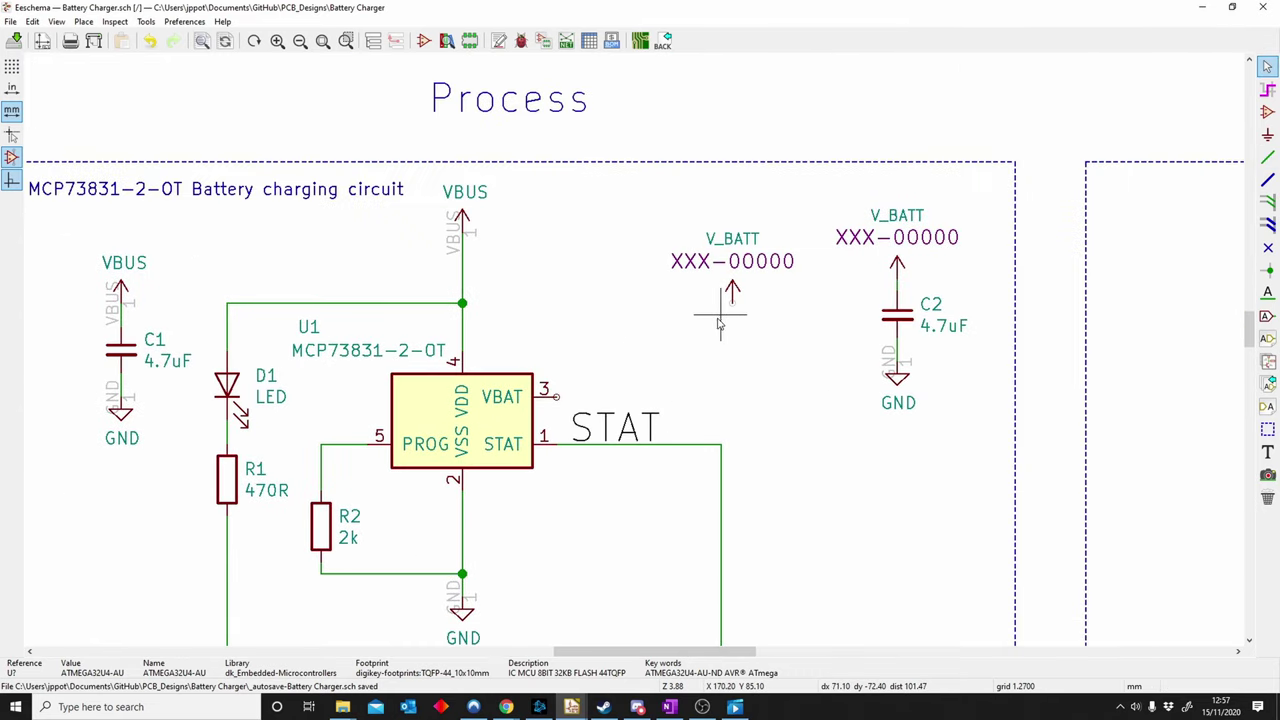
Wire the VBAT pin of U1 to the V_BATT power symbol above the STAT label.
{"action": "left_click", "coordinate": [83, 21]}
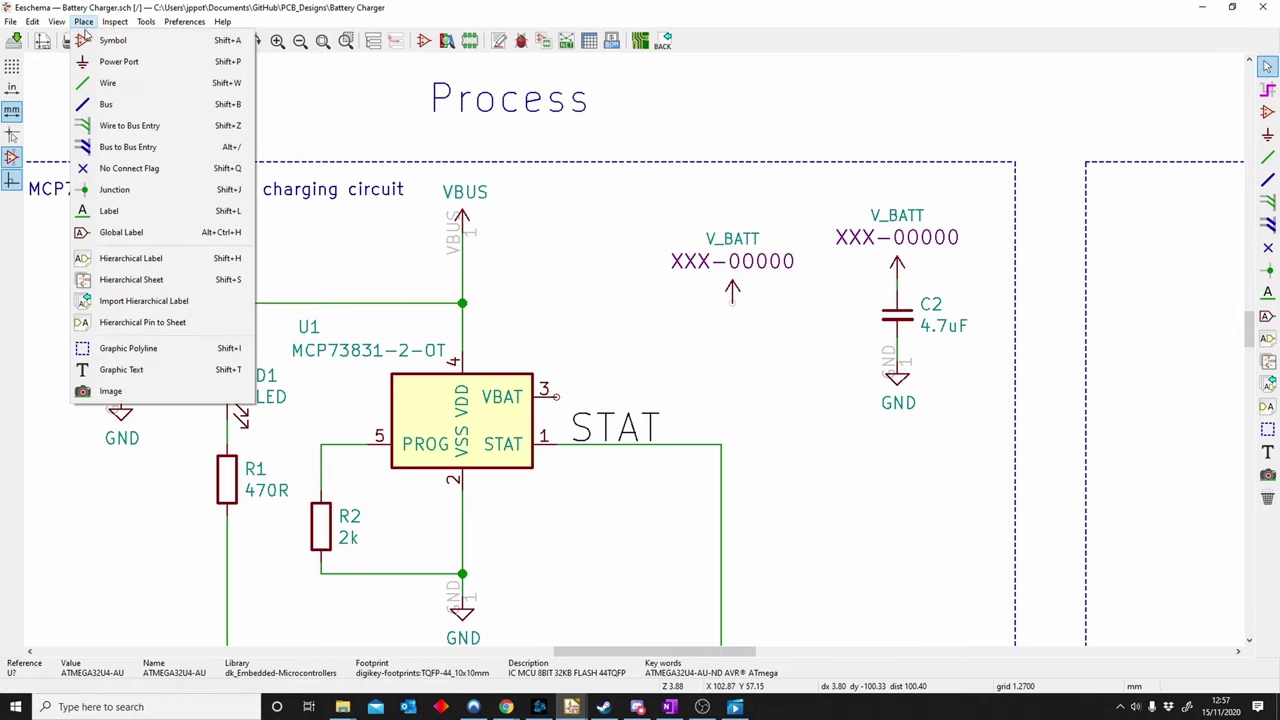
{"action": "left_click", "coordinate": [107, 83]}
{"action": "left_click", "coordinate": [558, 395]}
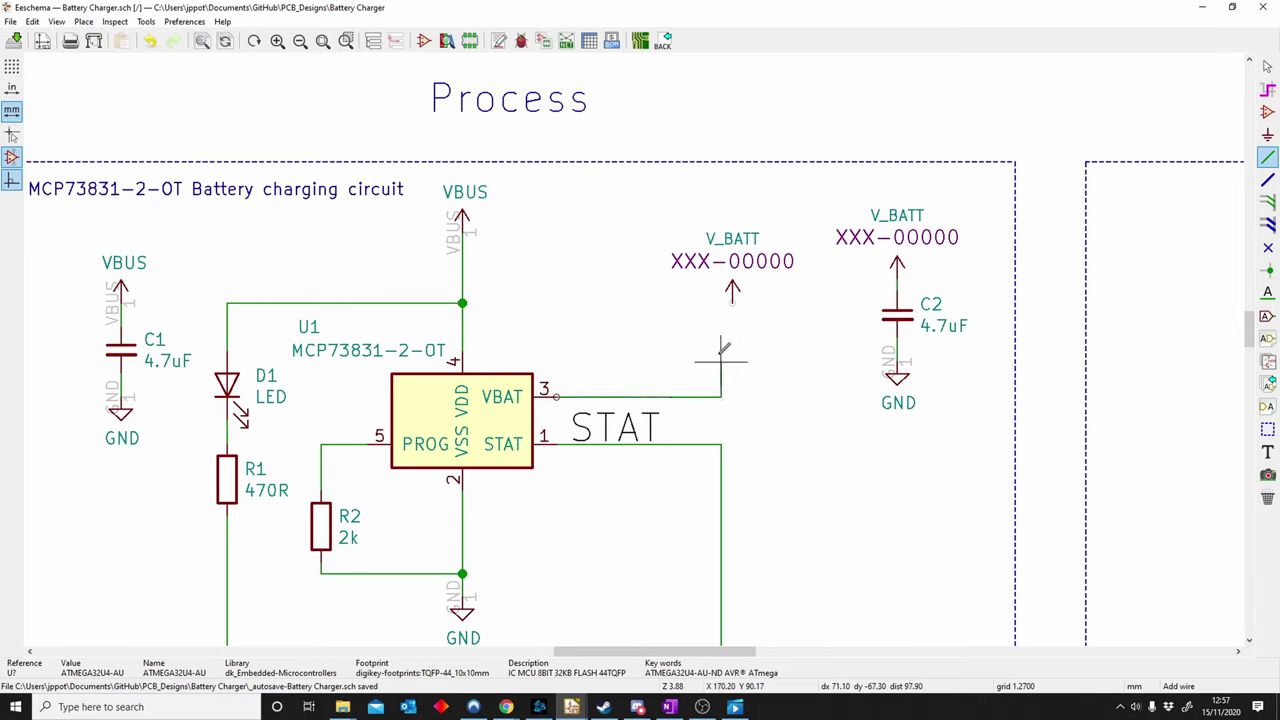
{"action": "left_click", "coordinate": [733, 295]}
{"action": "key", "text": "Escape"}
{"action": "scroll", "coordinate": [600, 350], "scroll_direction": "down", "scroll_amount": 4}
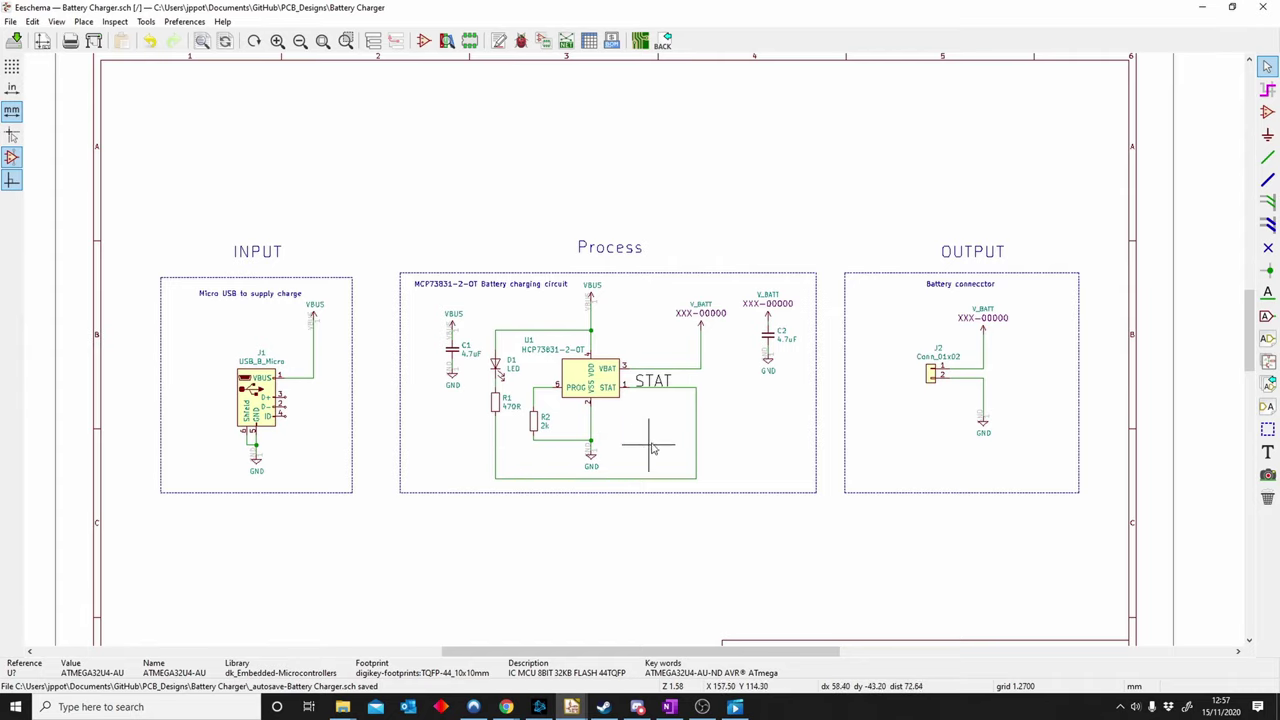
{"action": "scroll", "coordinate": [672, 454], "scroll_direction": "up", "scroll_amount": 1}
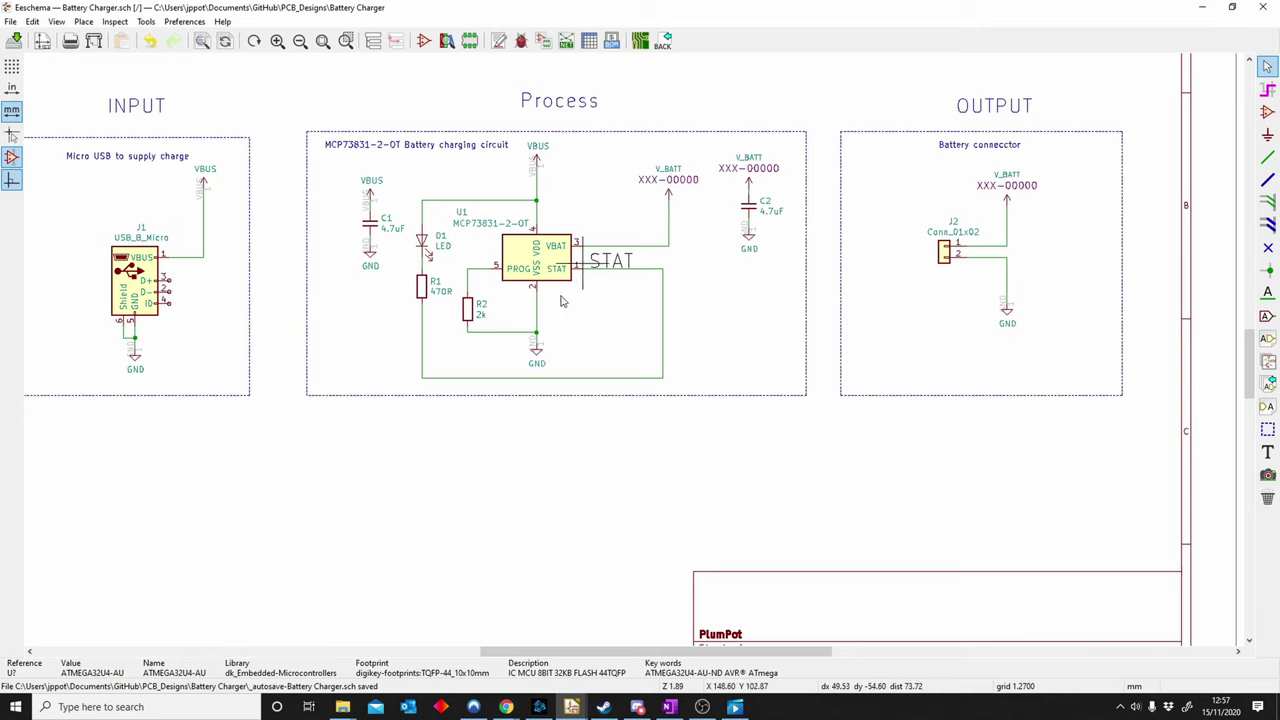
{"action": "middle_click_drag", "start_coordinate": [506, 282], "coordinate": [538, 366]}
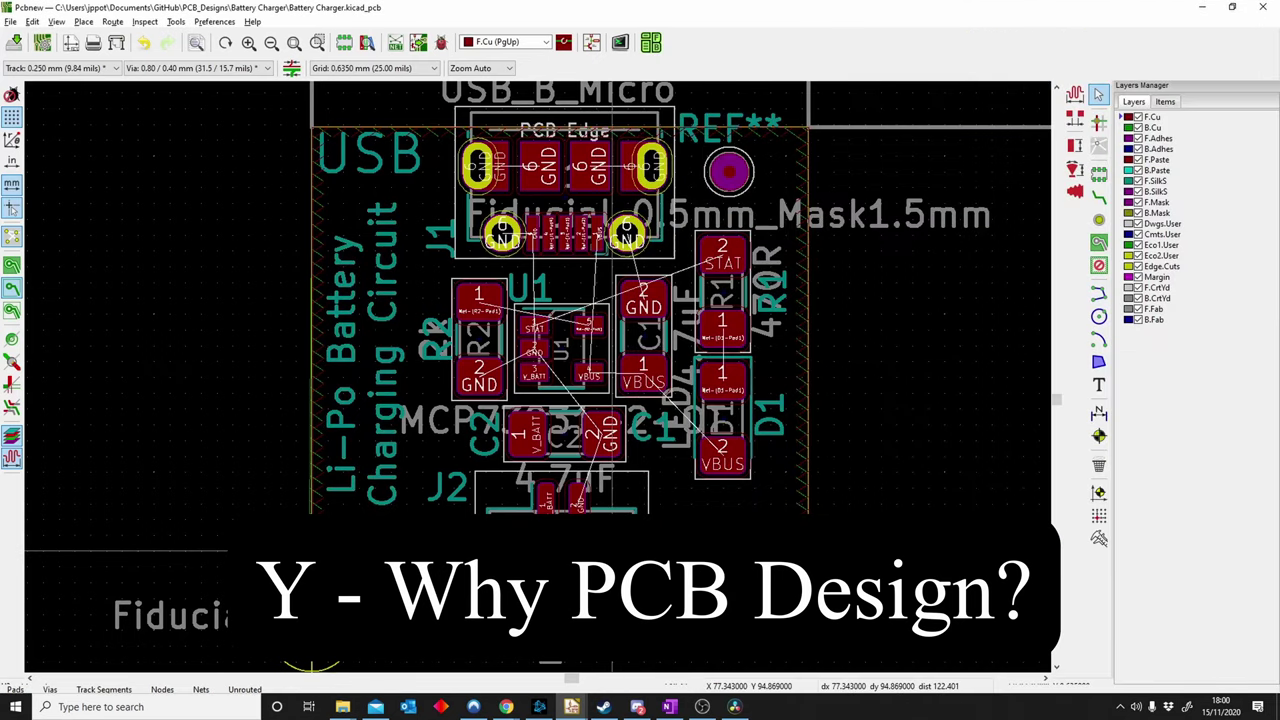
Switch from the PCB layout to the 3D Viewer and examine the battery charger board from several angles.
{"action": "left_click", "coordinate": [748, 550]}
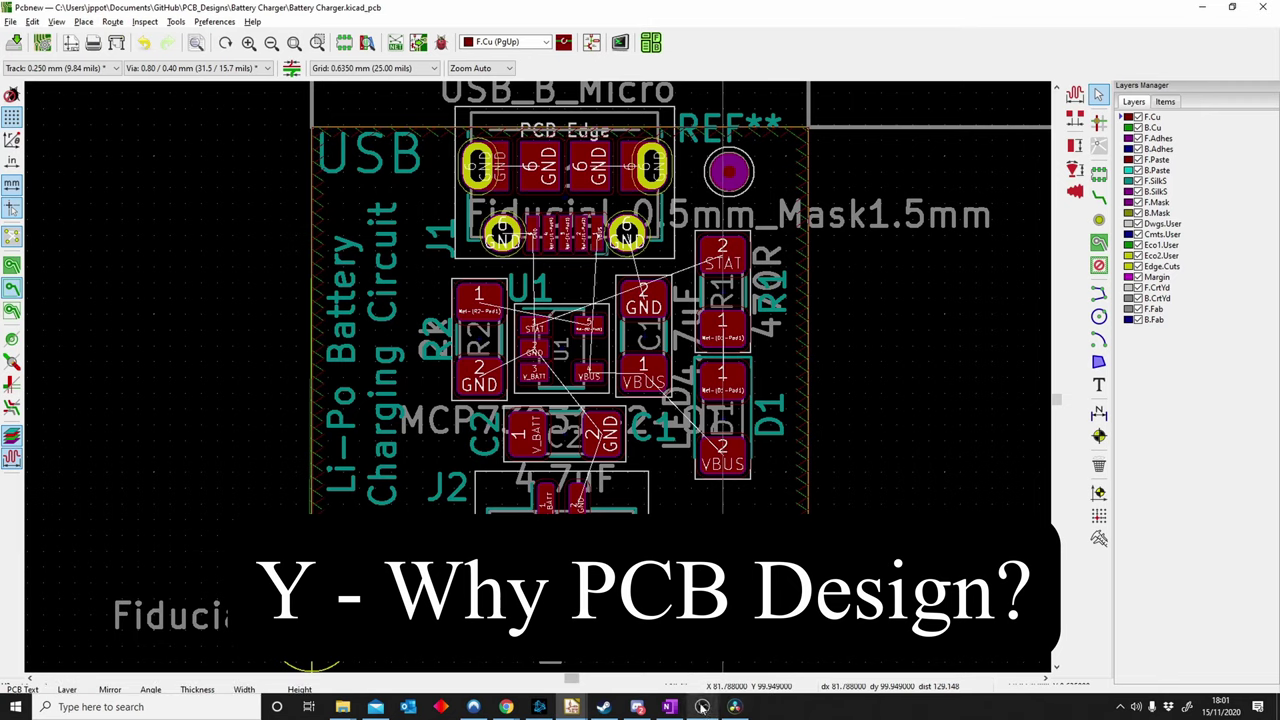
{"action": "mouse_move", "coordinate": [713, 706]}
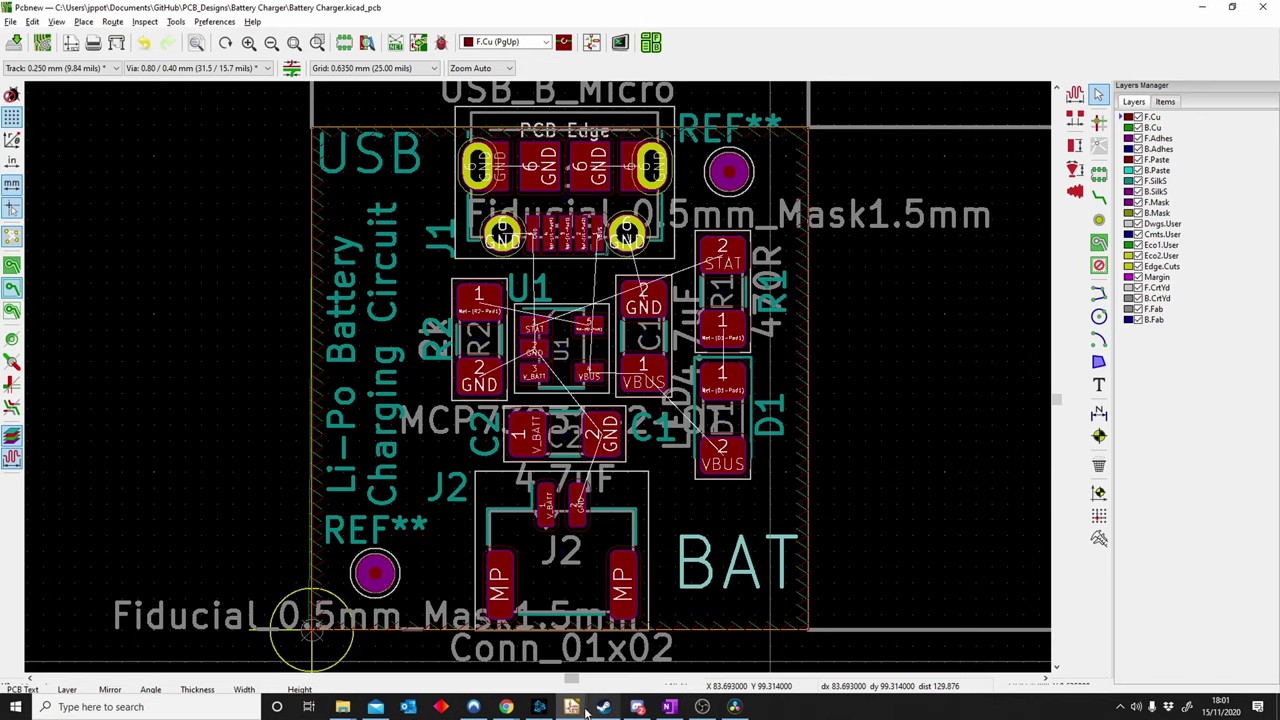
{"action": "mouse_move", "coordinate": [571, 706]}
{"action": "left_click", "coordinate": [789, 650]}
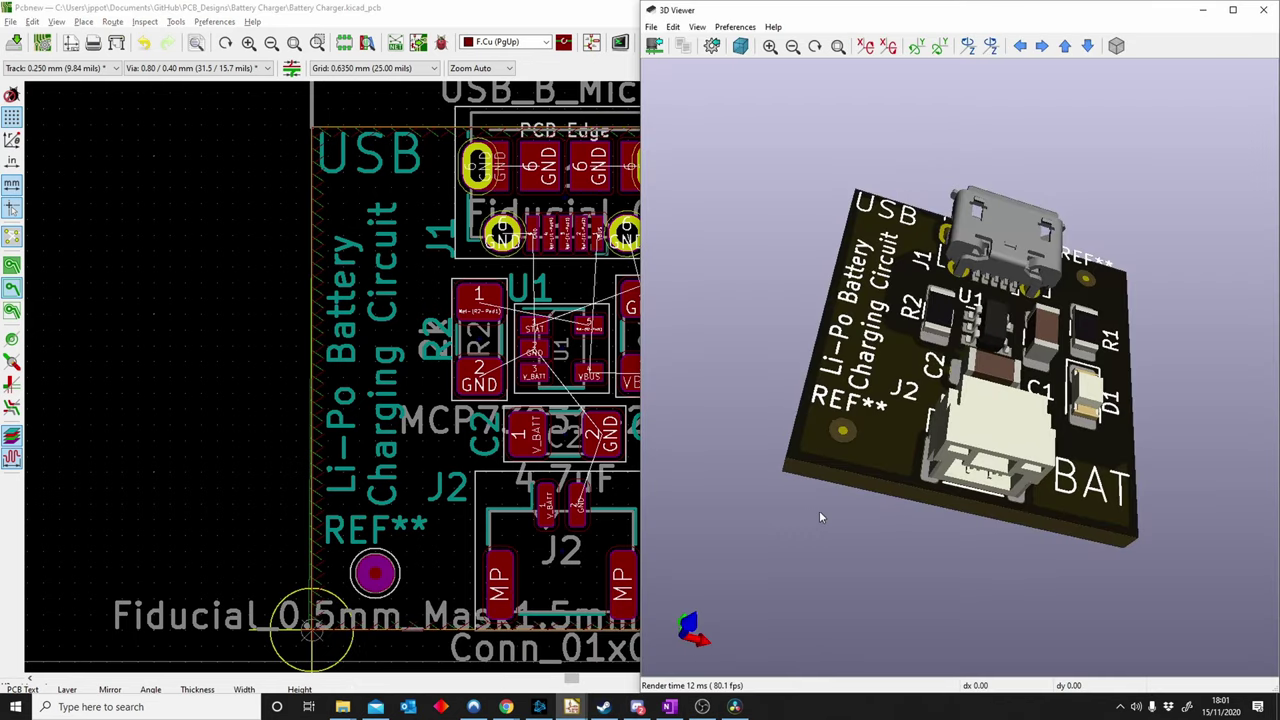
{"action": "left_click_drag", "start_coordinate": [819, 510], "coordinate": [941, 474]}
{"action": "left_click_drag", "start_coordinate": [882, 535], "coordinate": [979, 421]}
{"action": "scroll", "coordinate": [893, 515], "scroll_direction": "up", "scroll_amount": 4}
{"action": "scroll", "coordinate": [979, 421], "scroll_direction": "down", "scroll_amount": 3}
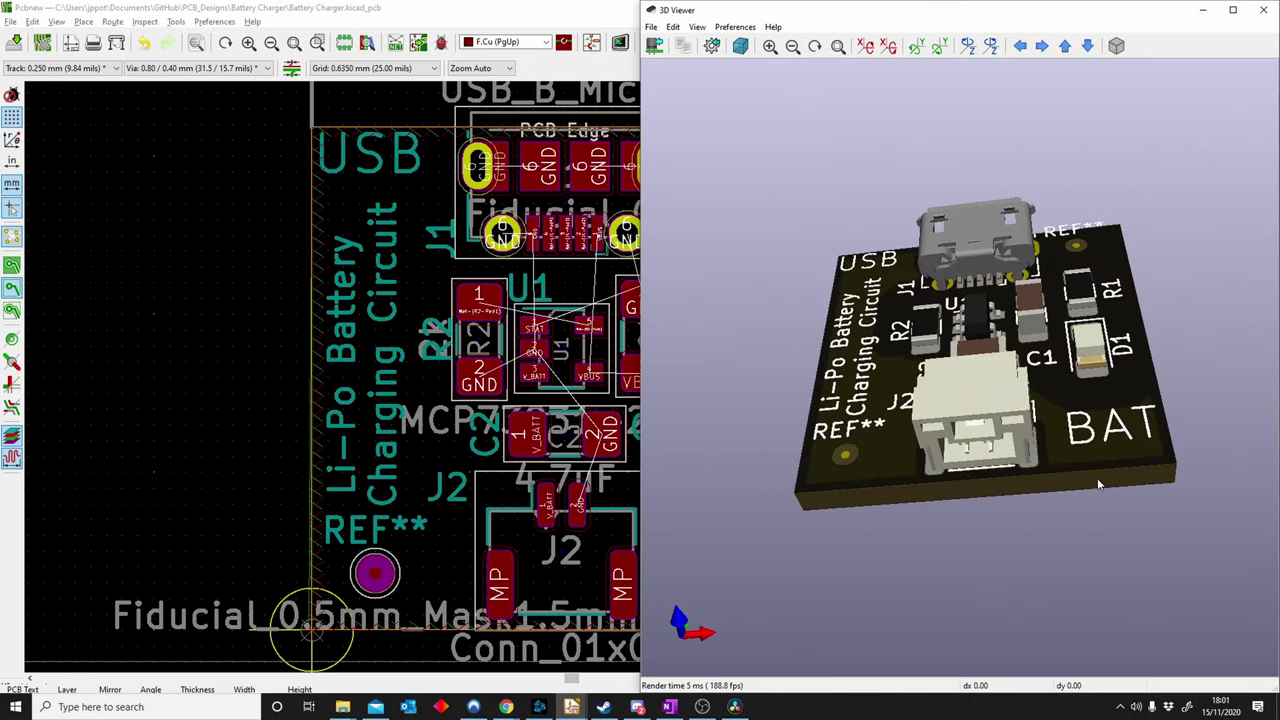
{"action": "left_click_drag", "start_coordinate": [1097, 484], "coordinate": [873, 540]}
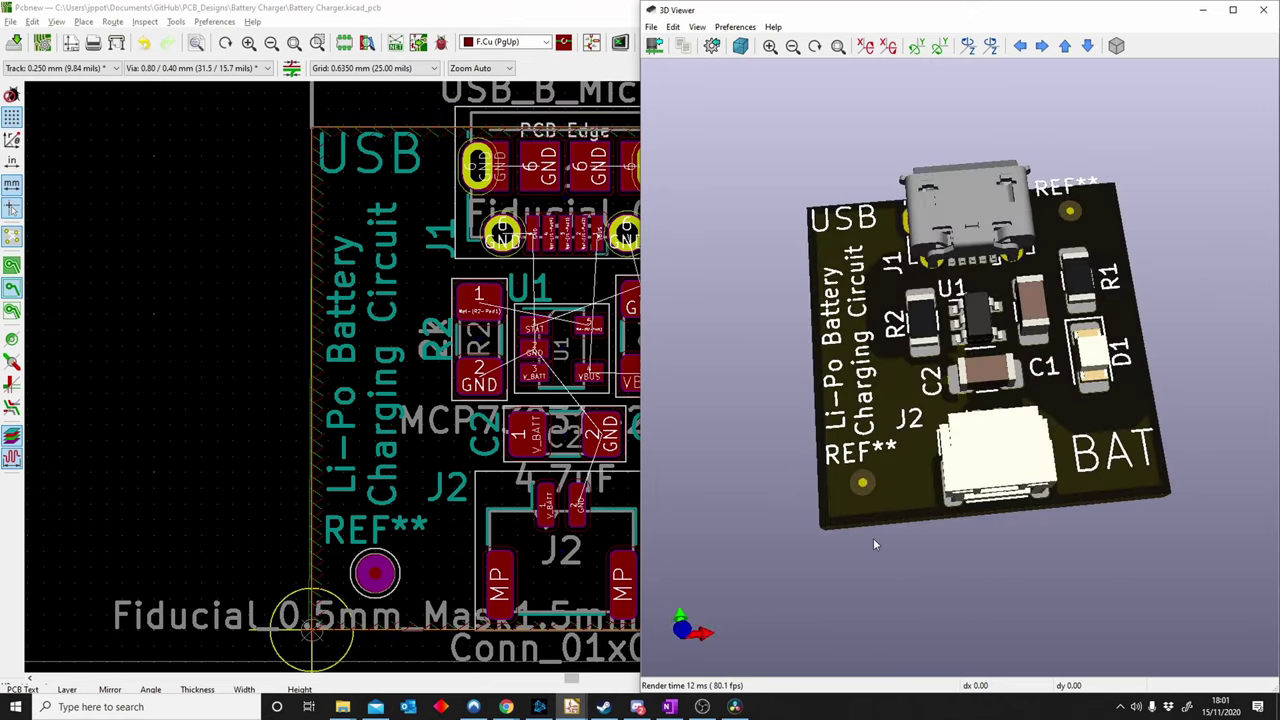
{"action": "left_click_drag", "start_coordinate": [881, 468], "coordinate": [995, 440]}
{"action": "left_click_drag", "start_coordinate": [1003, 512], "coordinate": [993, 455]}
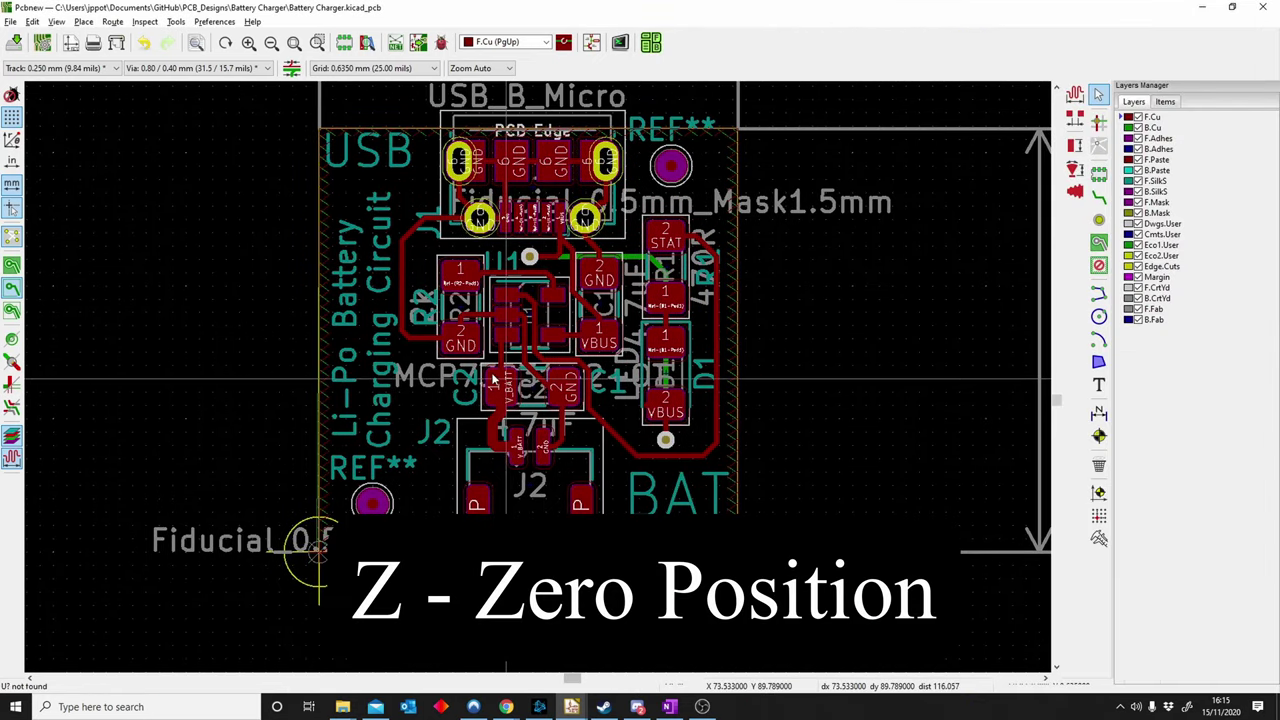
Set the drill and place offset at the lower-left corner of the board outline.
{"action": "middle_click_drag", "start_coordinate": [519, 320], "coordinate": [505, 339]}
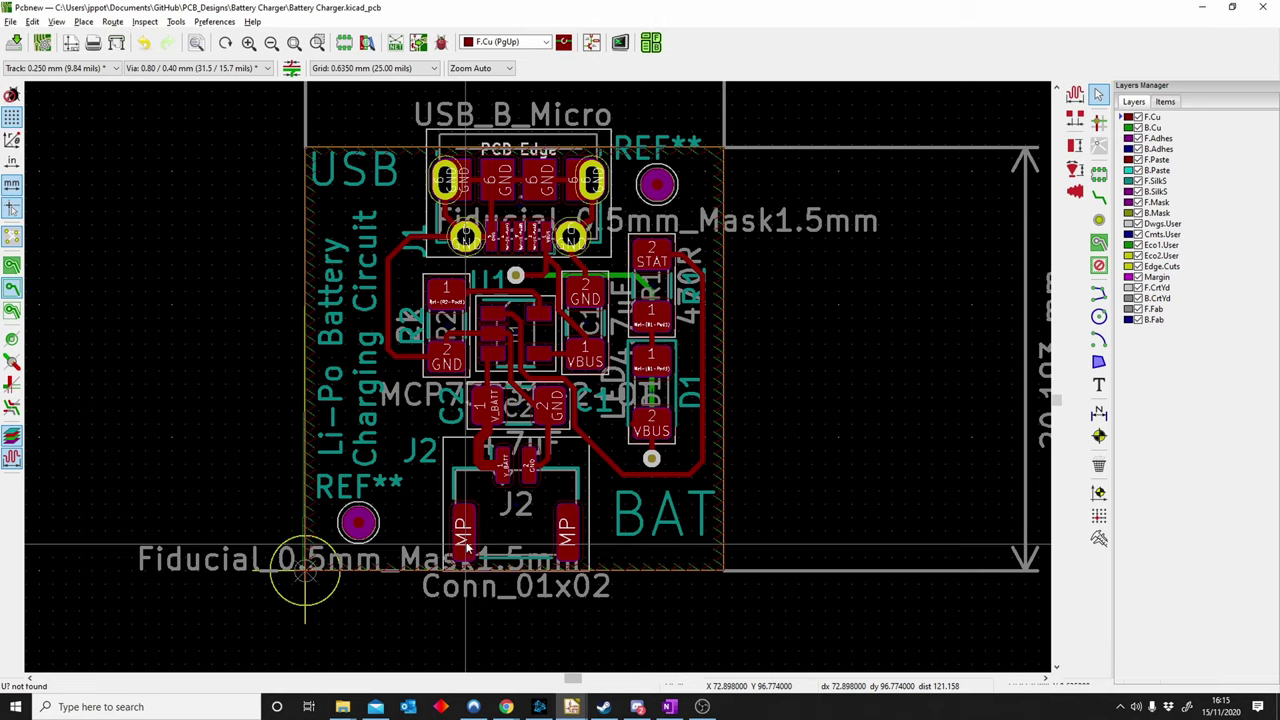
{"action": "middle_click_drag", "start_coordinate": [335, 586], "coordinate": [297, 557]}
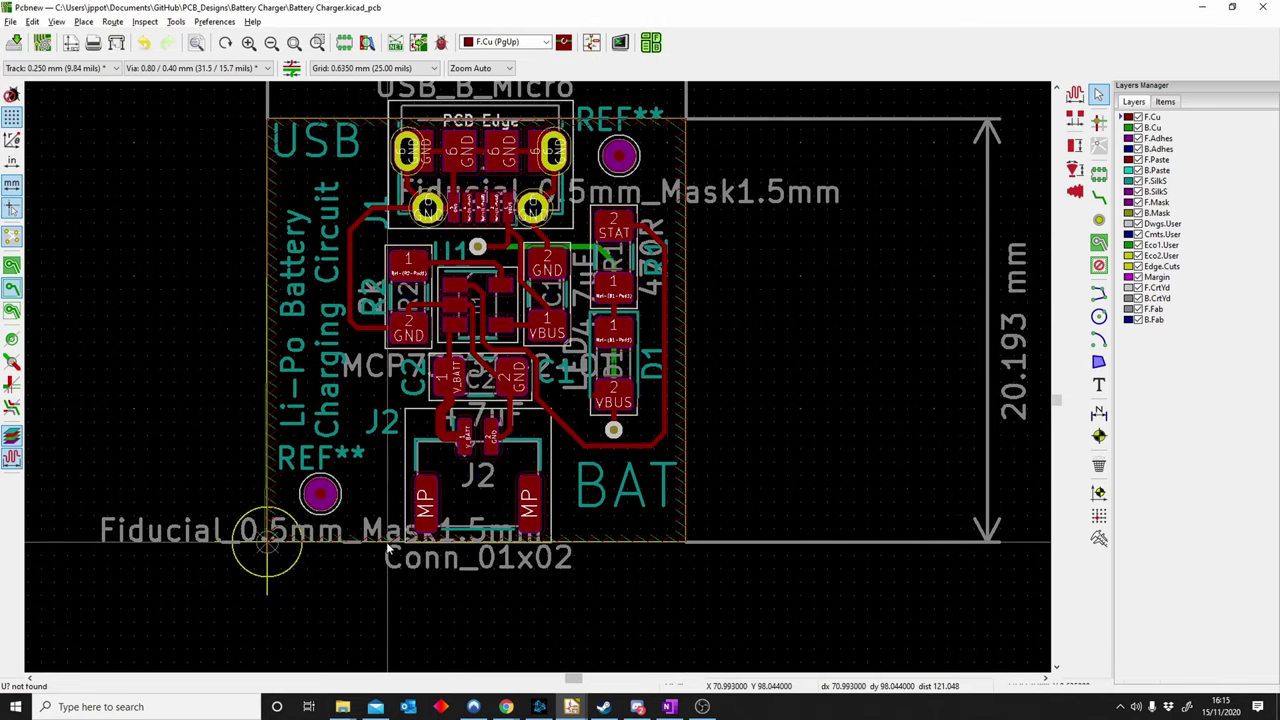
{"action": "middle_click_drag", "start_coordinate": [370, 484], "coordinate": [366, 511]}
{"action": "scroll", "coordinate": [264, 570], "scroll_direction": "up", "scroll_amount": 3}
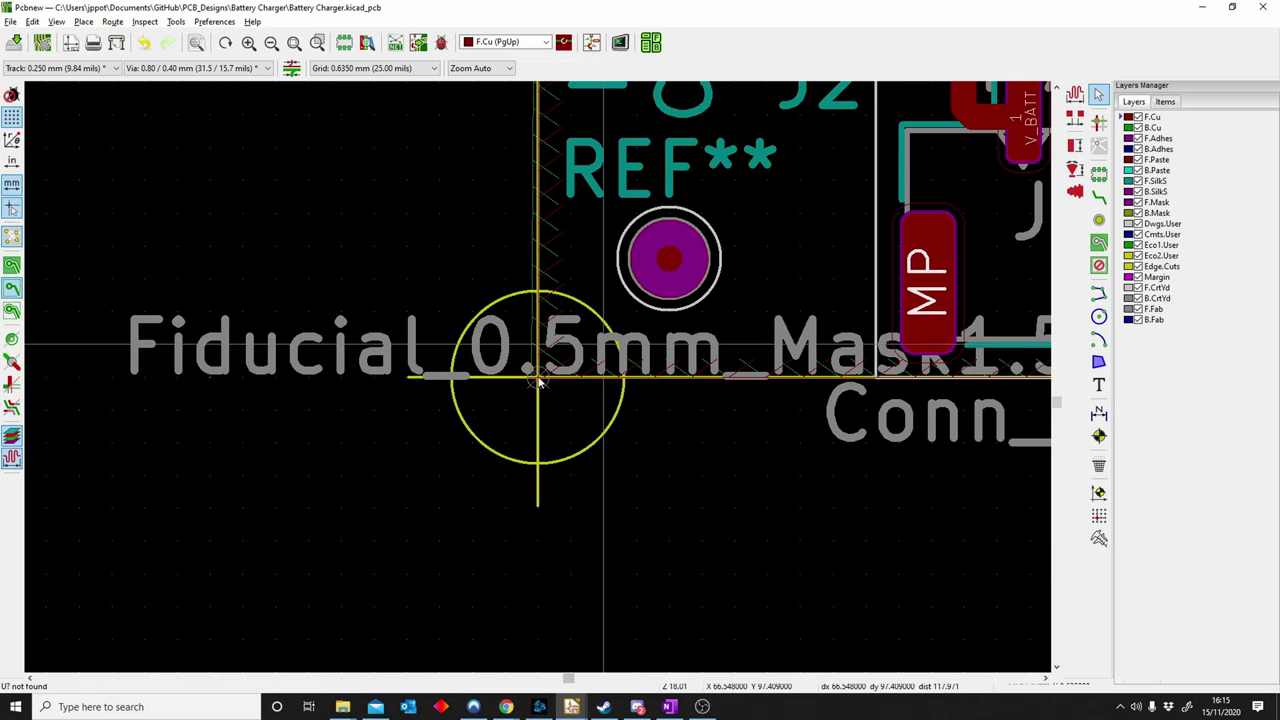
{"action": "scroll", "coordinate": [543, 373], "scroll_direction": "down", "scroll_amount": 4}
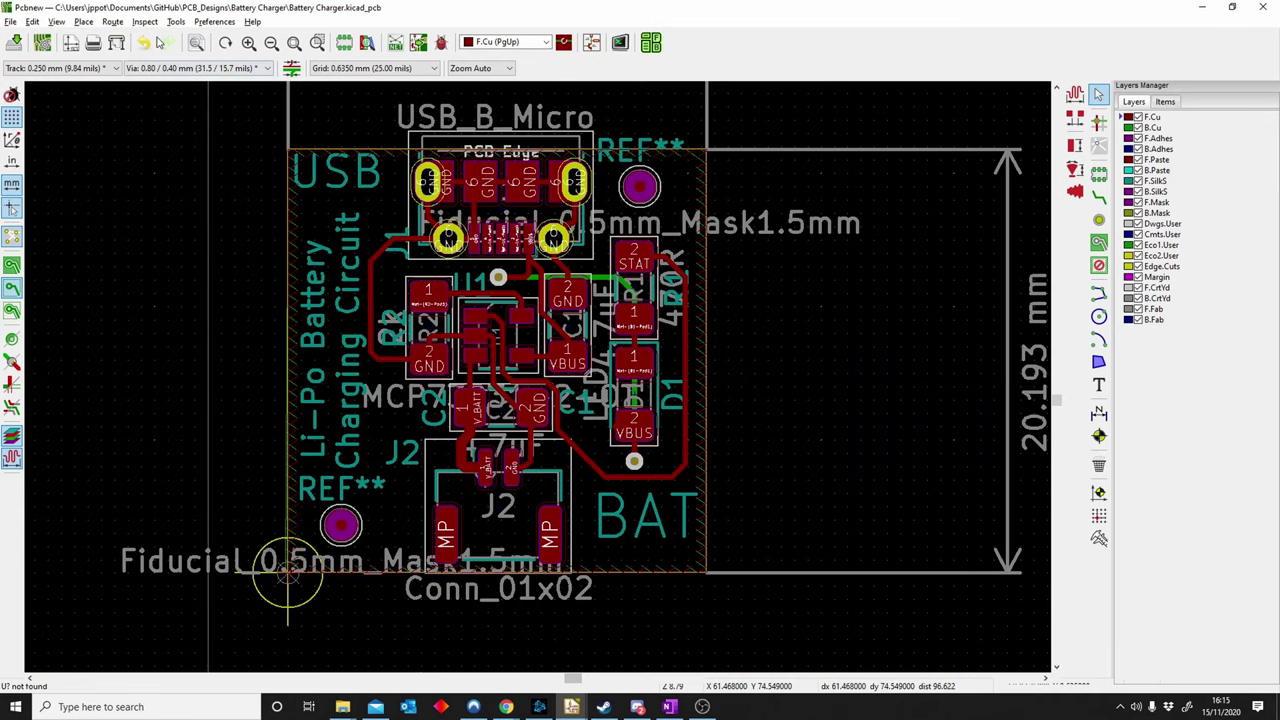
{"action": "left_click", "coordinate": [84, 22]}
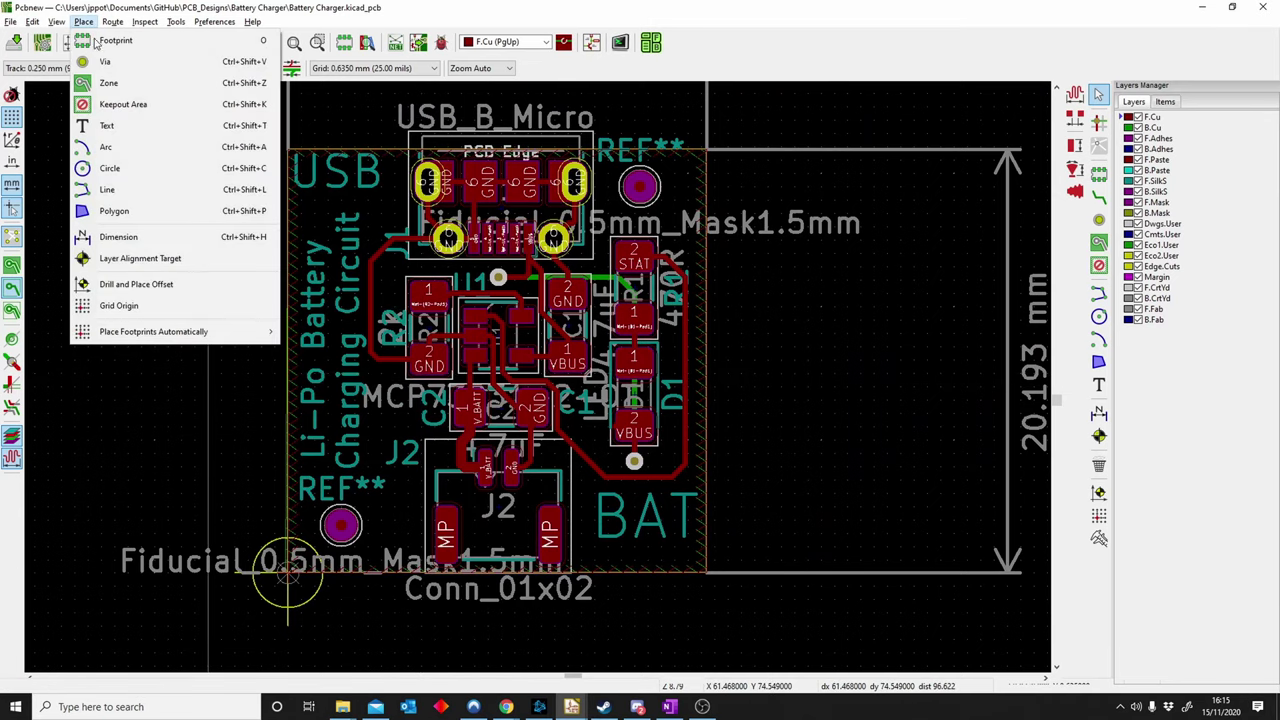
{"action": "left_click", "coordinate": [136, 285]}
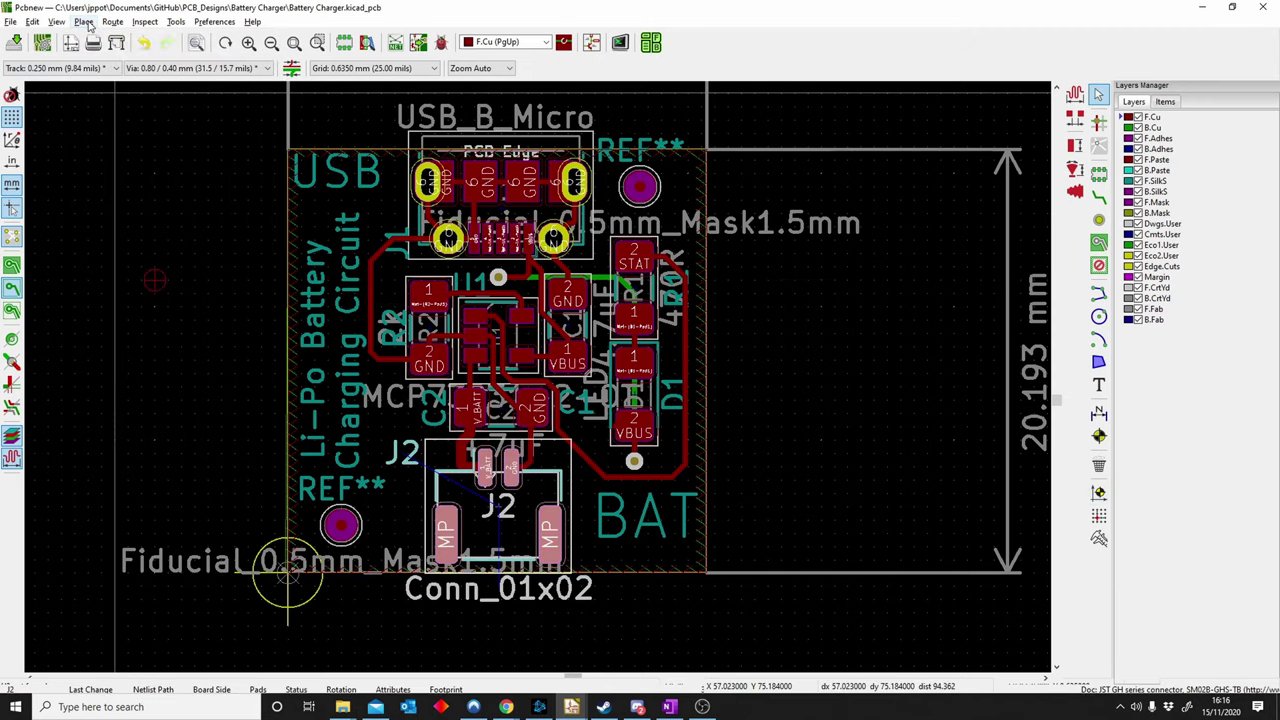
{"action": "left_click", "coordinate": [85, 22]}
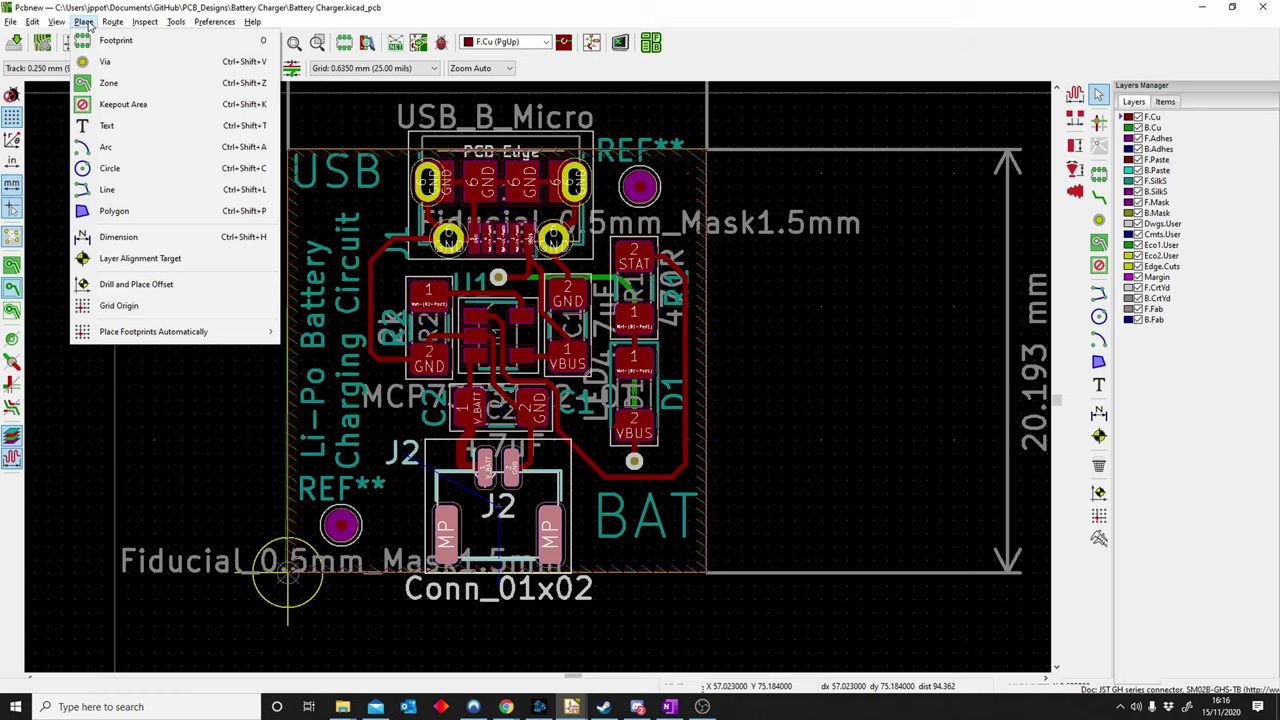
{"action": "left_click", "coordinate": [155, 286]}
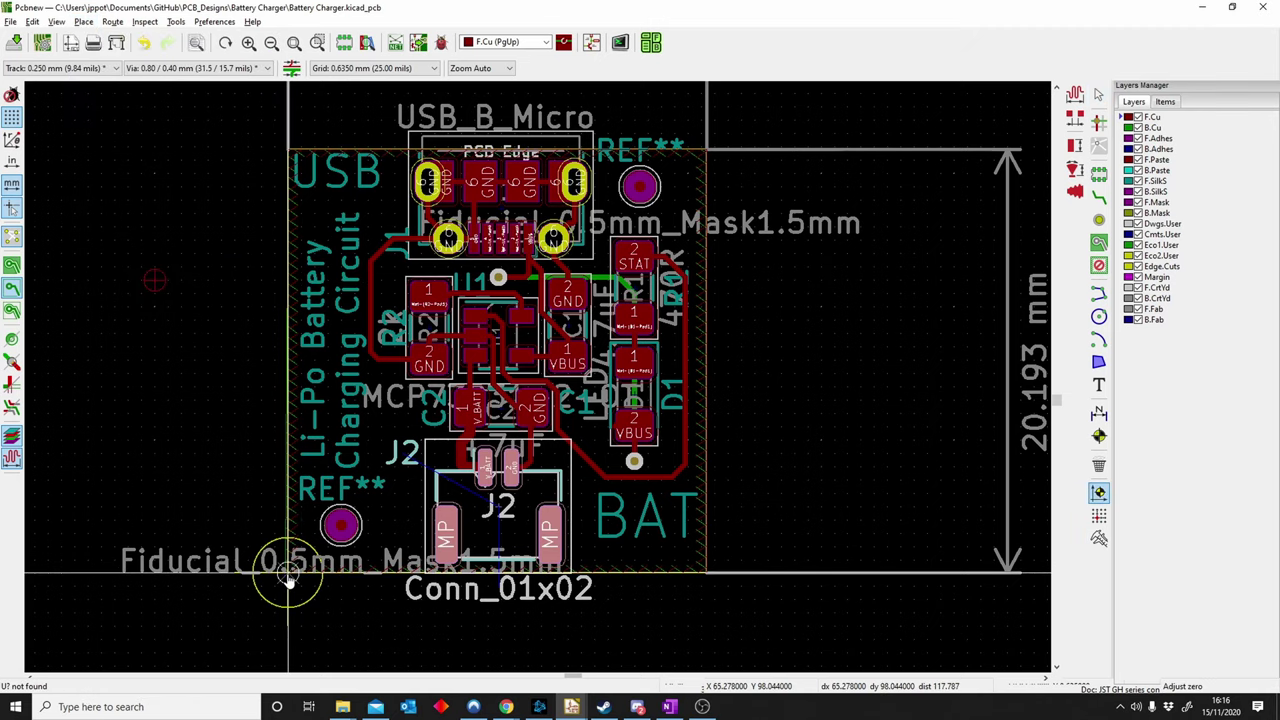
{"action": "scroll", "coordinate": [288, 577], "scroll_direction": "up", "scroll_amount": 4}
{"action": "scroll", "coordinate": [514, 377], "scroll_direction": "down", "scroll_amount": 1}
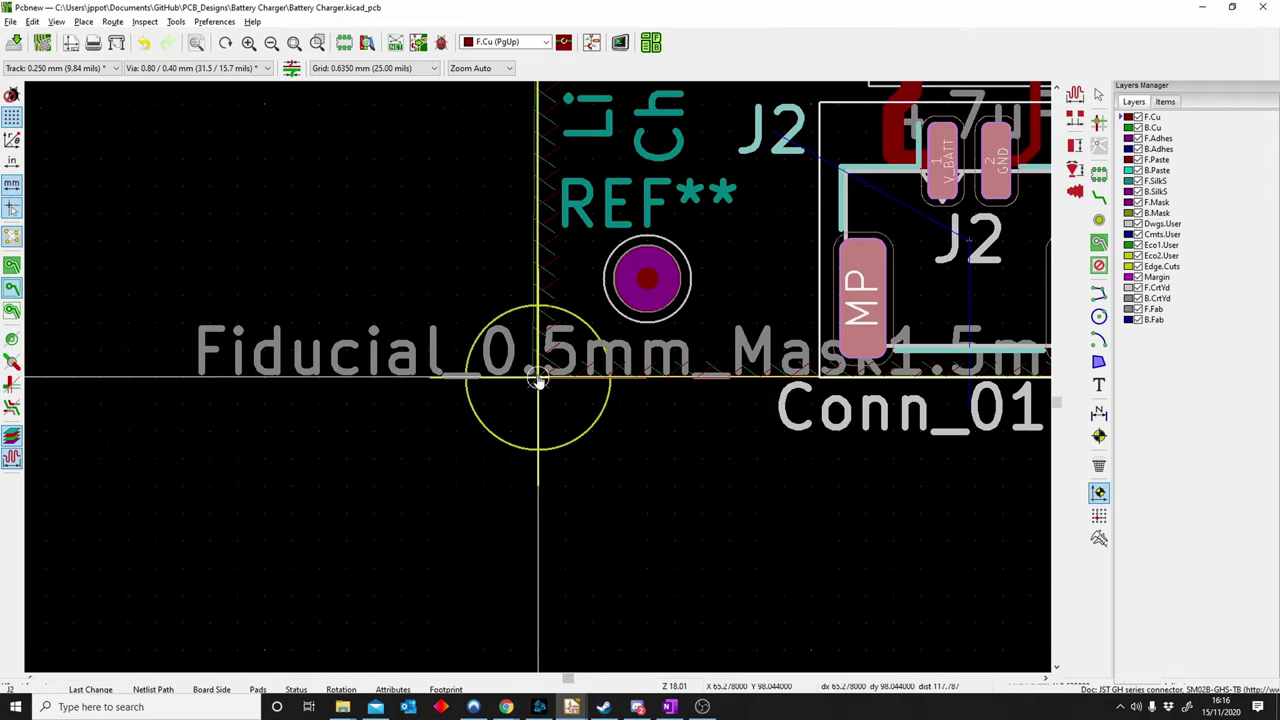
{"action": "scroll", "coordinate": [538, 380], "scroll_direction": "down", "scroll_amount": 2}
Set the grid origin at the lower-left corner of the board outline.
{"action": "left_click", "coordinate": [84, 22]}
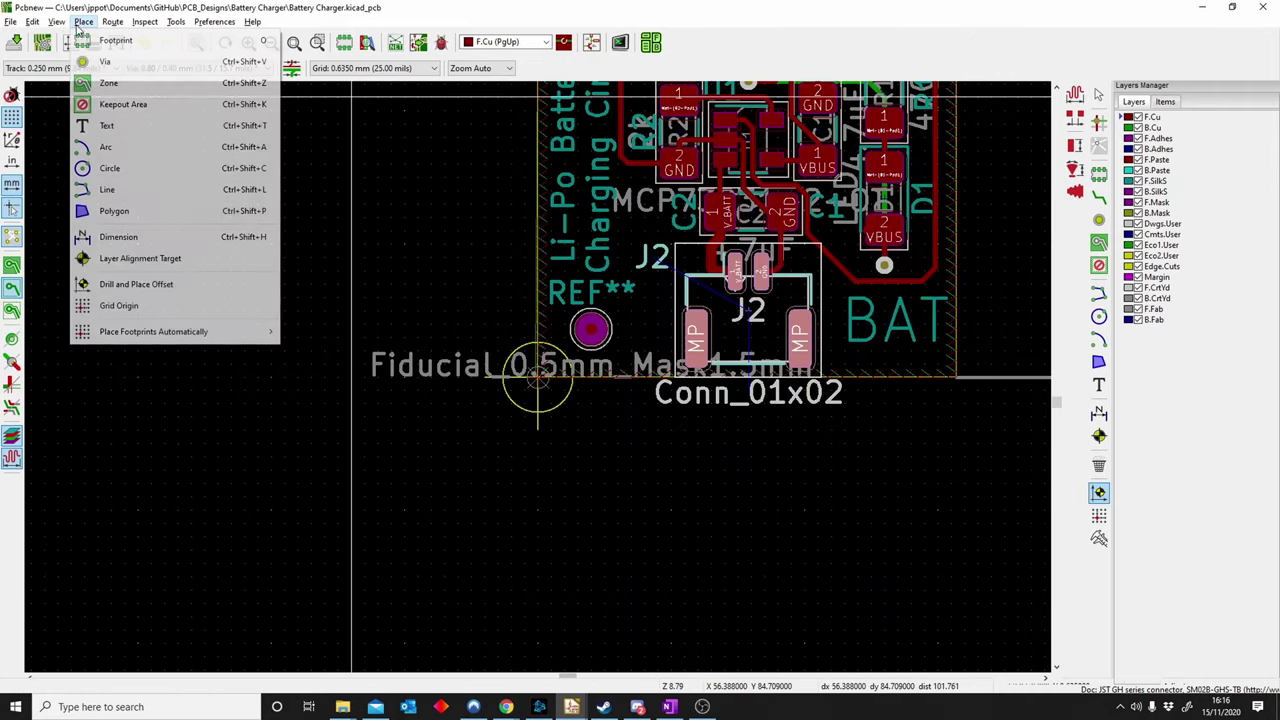
{"action": "left_click", "coordinate": [160, 305]}
{"action": "scroll", "coordinate": [522, 382], "scroll_direction": "up", "scroll_amount": 3}
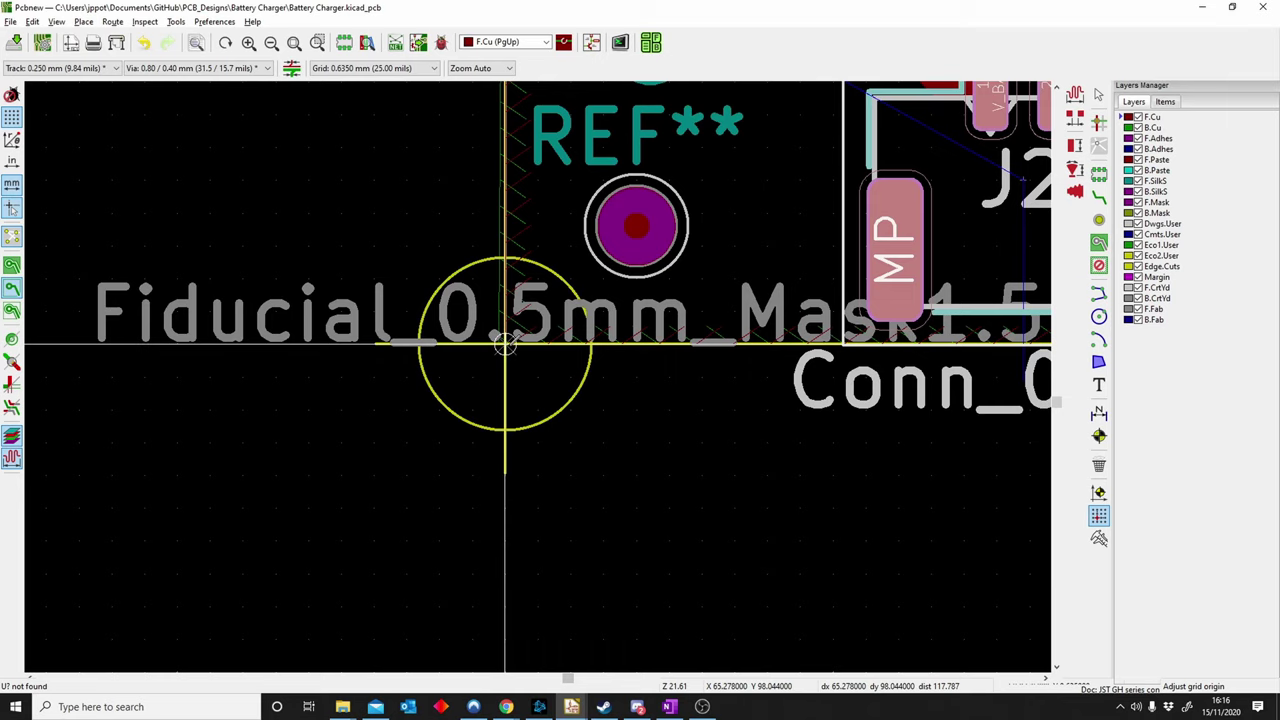
{"action": "left_click", "coordinate": [505, 344]}
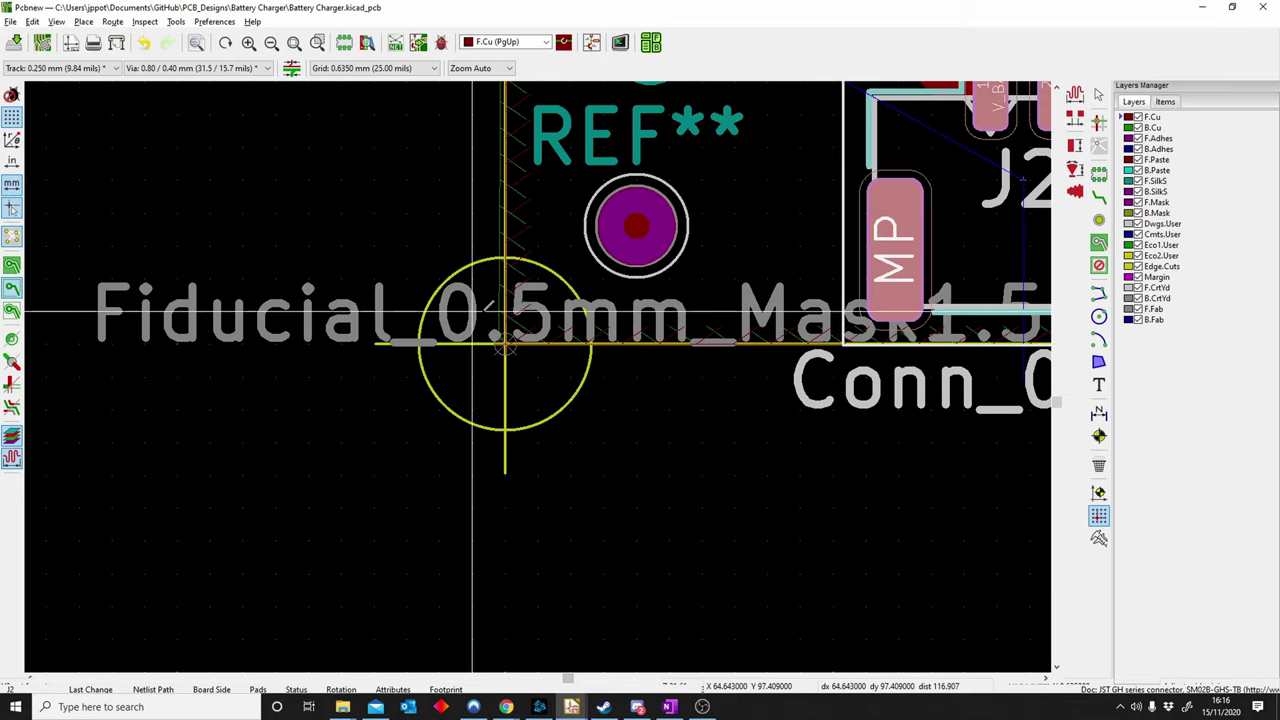
Look over the fabrication output options available for the board, such as the footprint position and drill files.
{"action": "left_click", "coordinate": [11, 22]}
{"action": "mouse_move", "coordinate": [118, 176]}
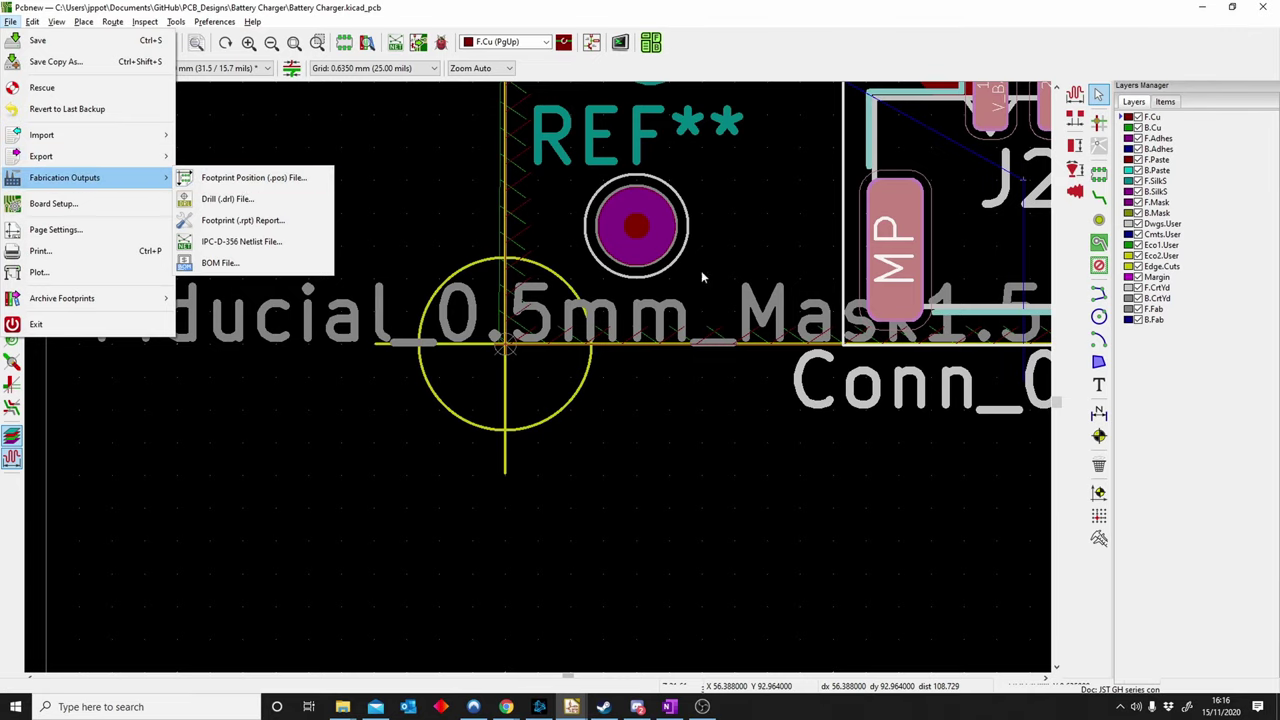
{"action": "key", "text": "Escape"}
{"action": "key", "text": "Escape"}
Examine the origin marker at the board's lower-left corner and its position relative to the whole dimensioned outline.
{"action": "scroll", "coordinate": [714, 418], "scroll_direction": "down", "scroll_amount": 3}
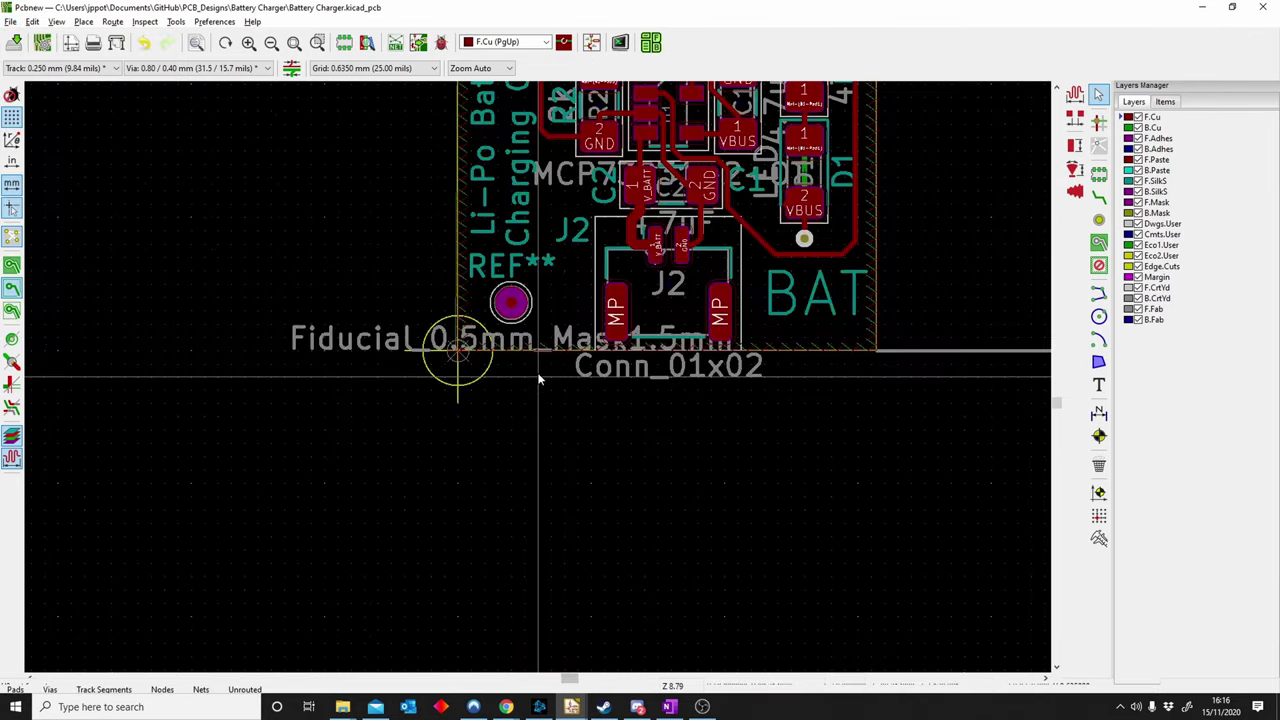
{"action": "middle_click_drag", "start_coordinate": [465, 367], "coordinate": [320, 480]}
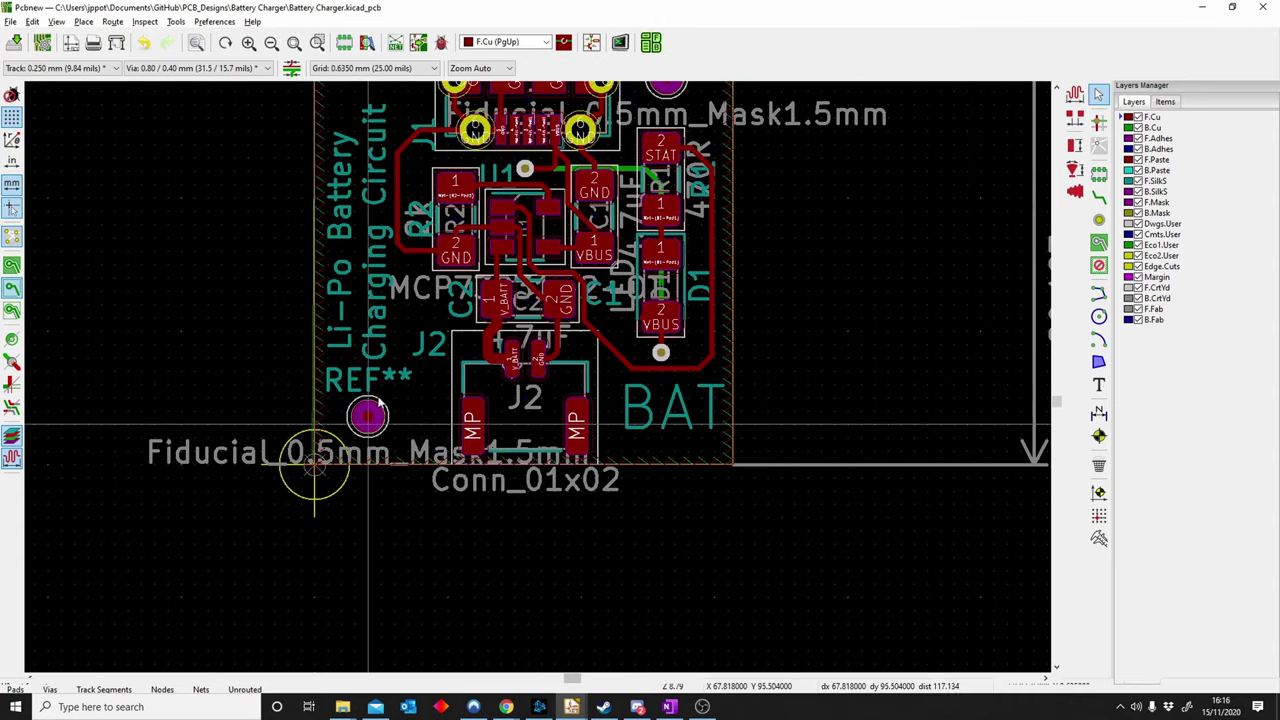
{"action": "scroll", "coordinate": [349, 358], "scroll_direction": "down", "scroll_amount": 1}
{"action": "middle_click_drag", "start_coordinate": [349, 358], "coordinate": [448, 480]}
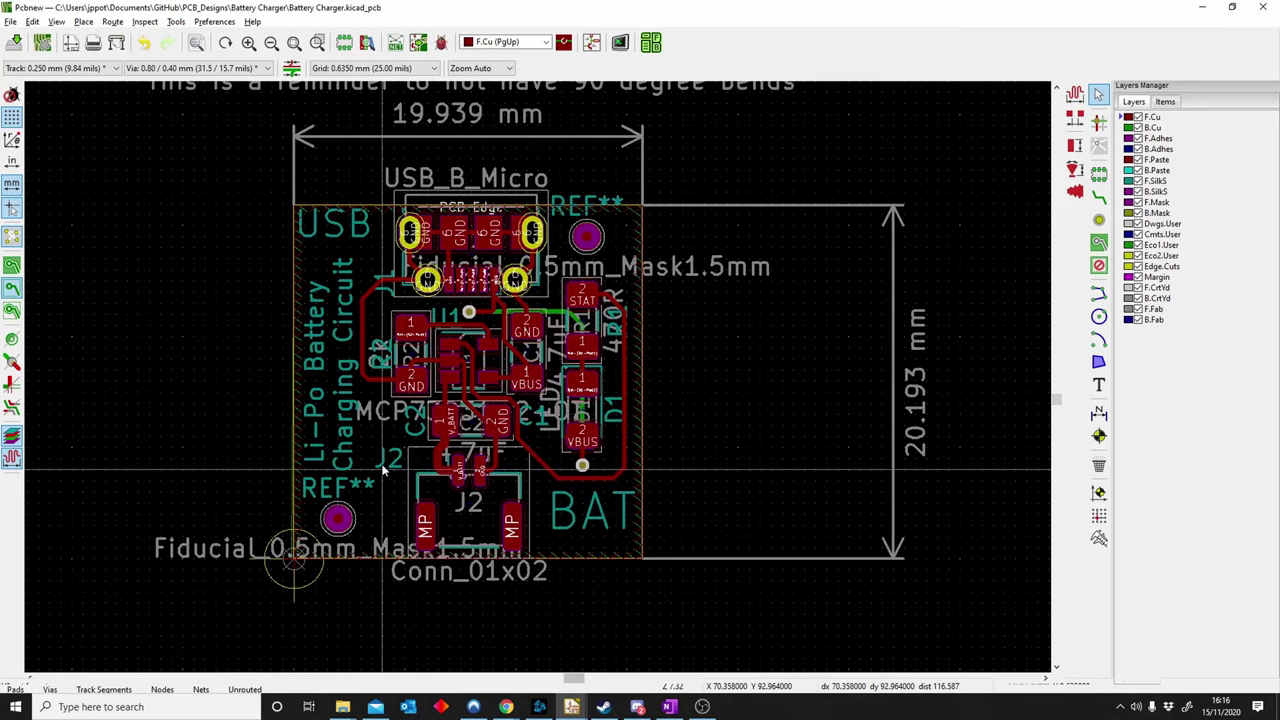
{"action": "scroll", "coordinate": [305, 570], "scroll_direction": "up", "scroll_amount": 2}
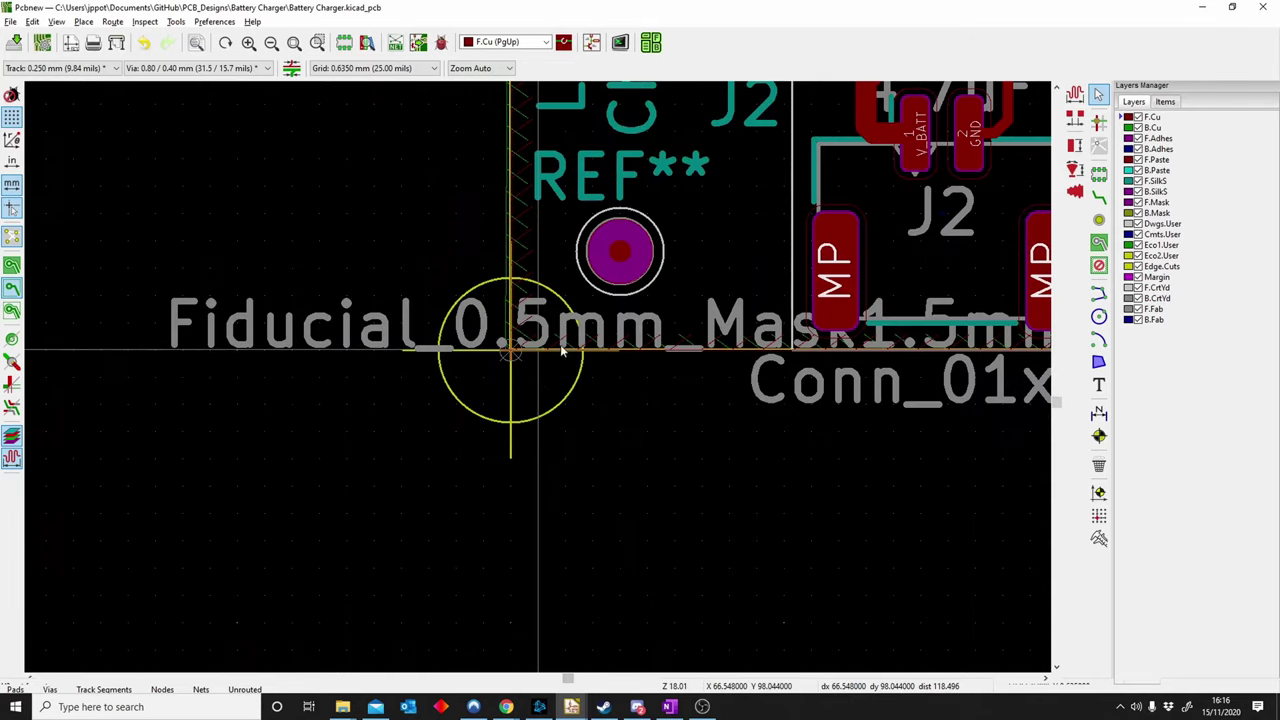
{"action": "scroll", "coordinate": [540, 380], "scroll_direction": "down", "scroll_amount": 3}
{"action": "middle_click_drag", "start_coordinate": [788, 370], "coordinate": [636, 562]}
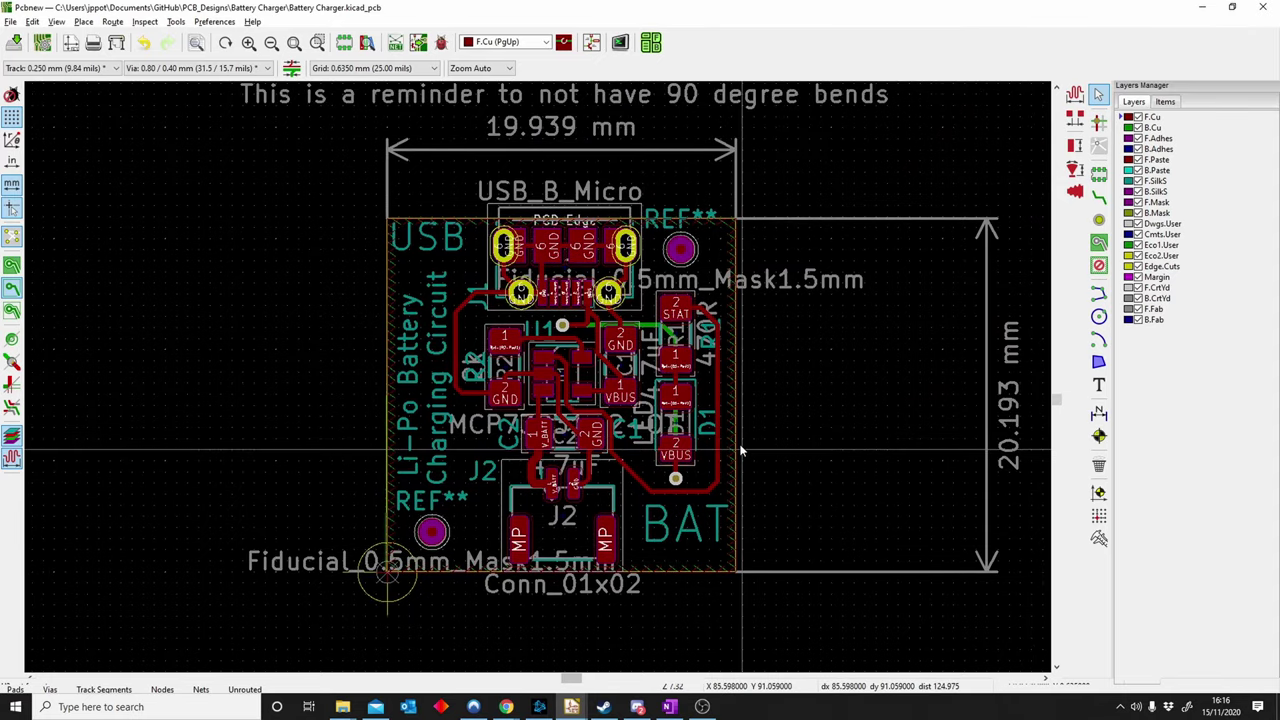